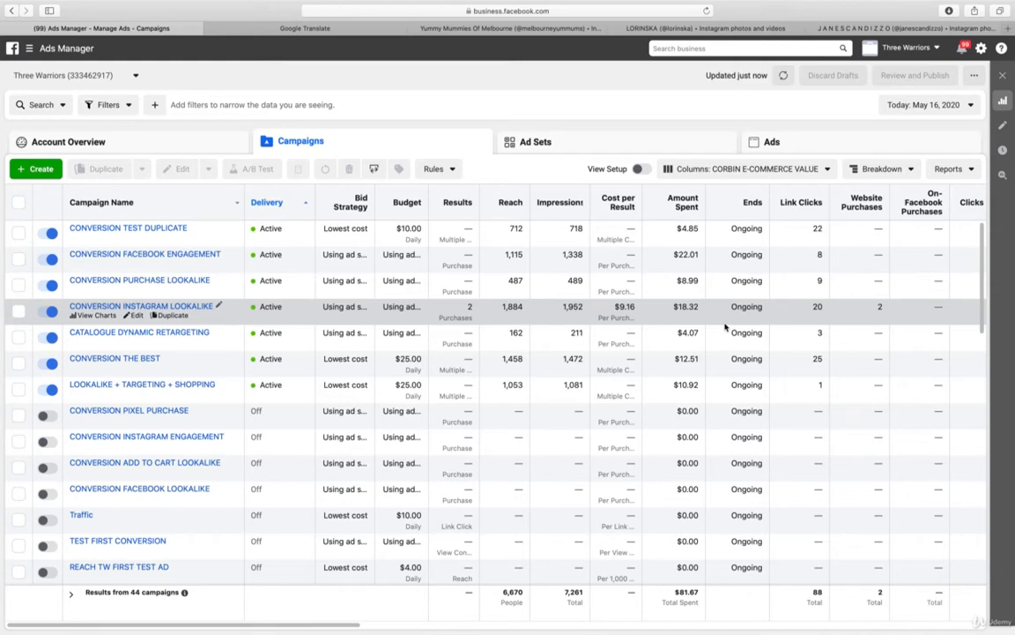
Switch to Finder and browse the ten celebrity and tanning product photos, ending back at 1 IMG_7934.JPG
key(super+Tab)
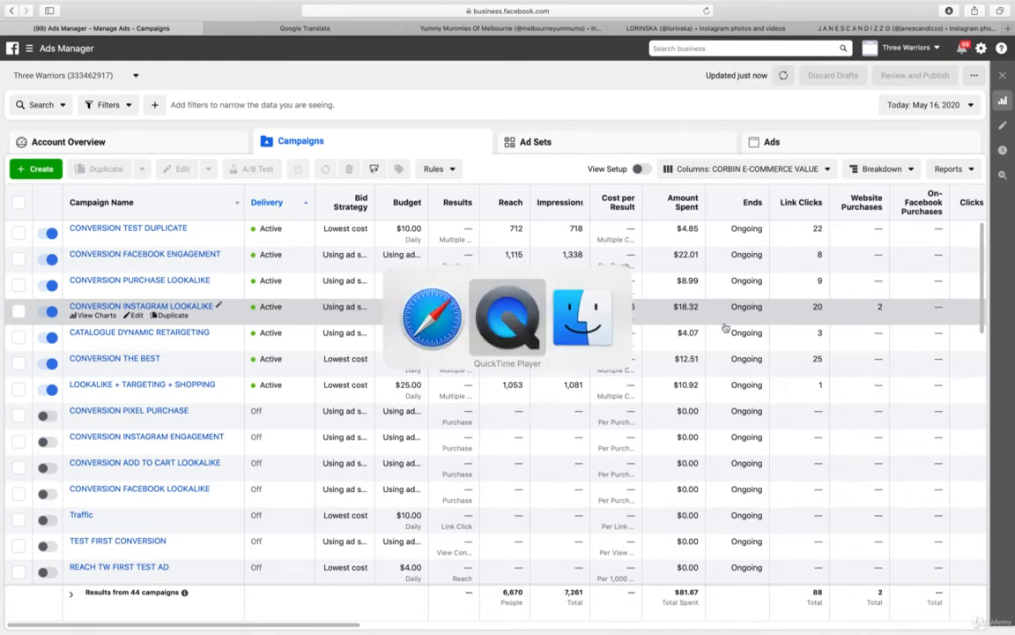
key(super+Tab)
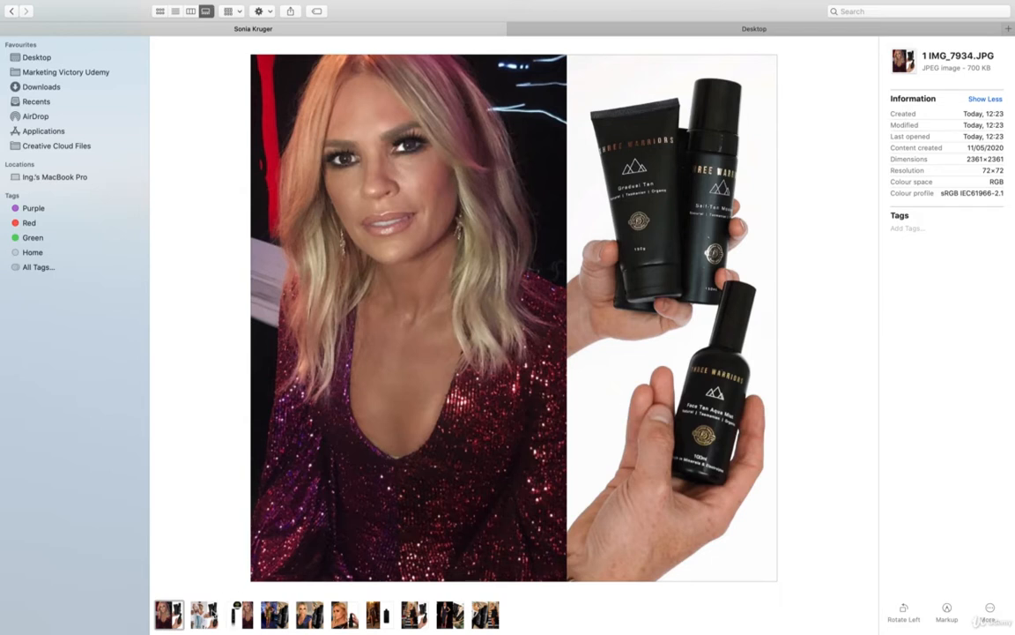
click(212, 609)
click(238, 608)
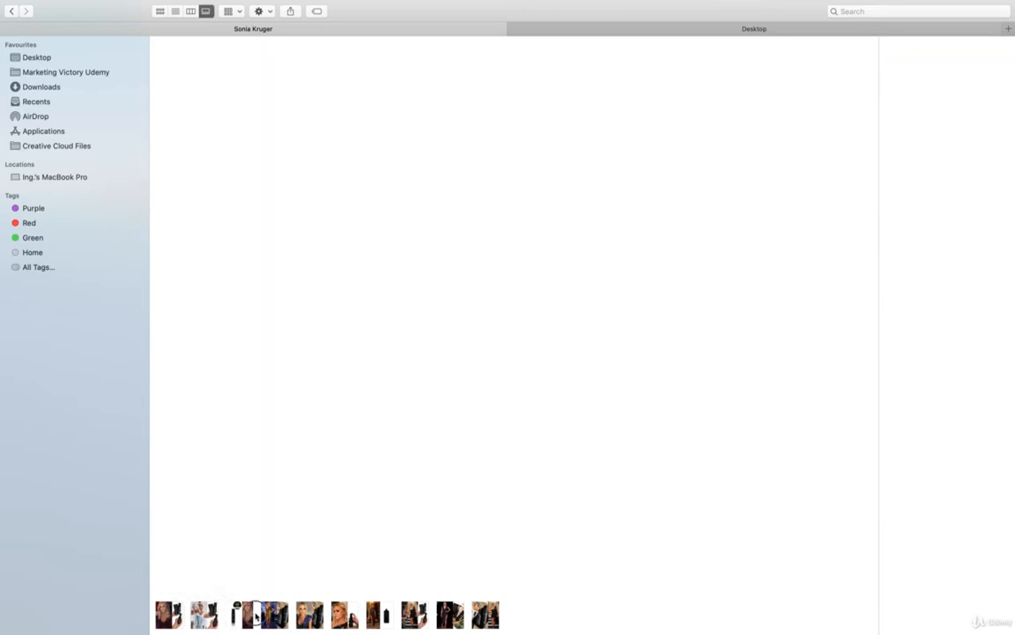
click(274, 614)
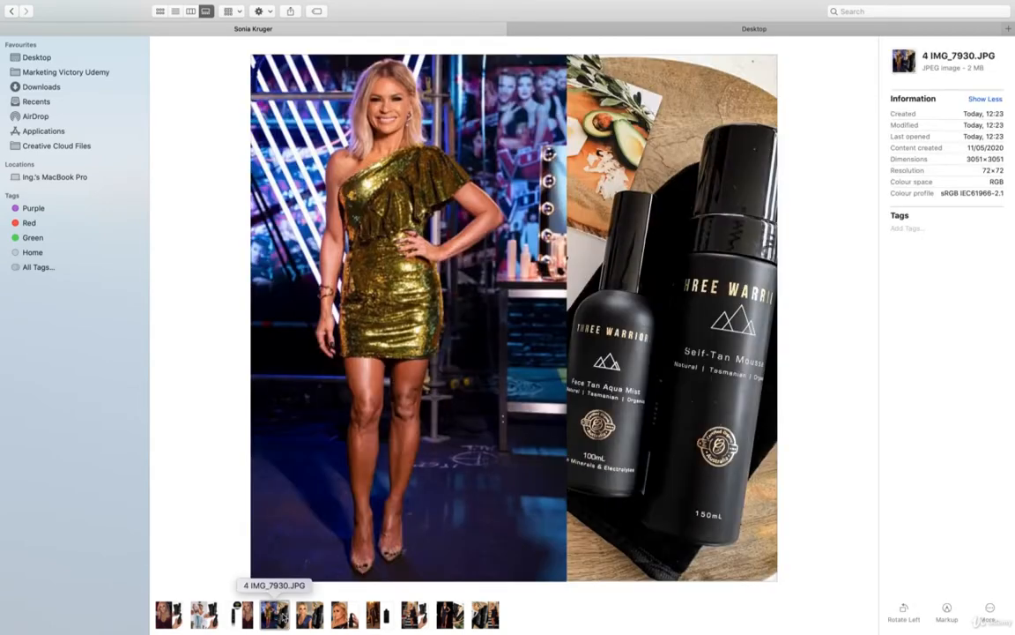
key(Right)
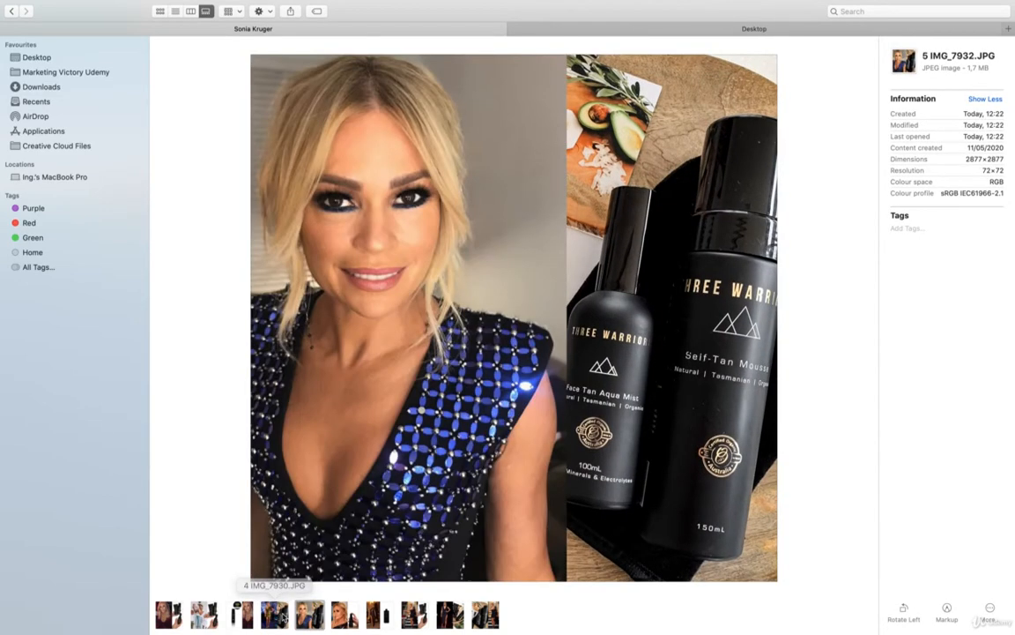
key(Right)
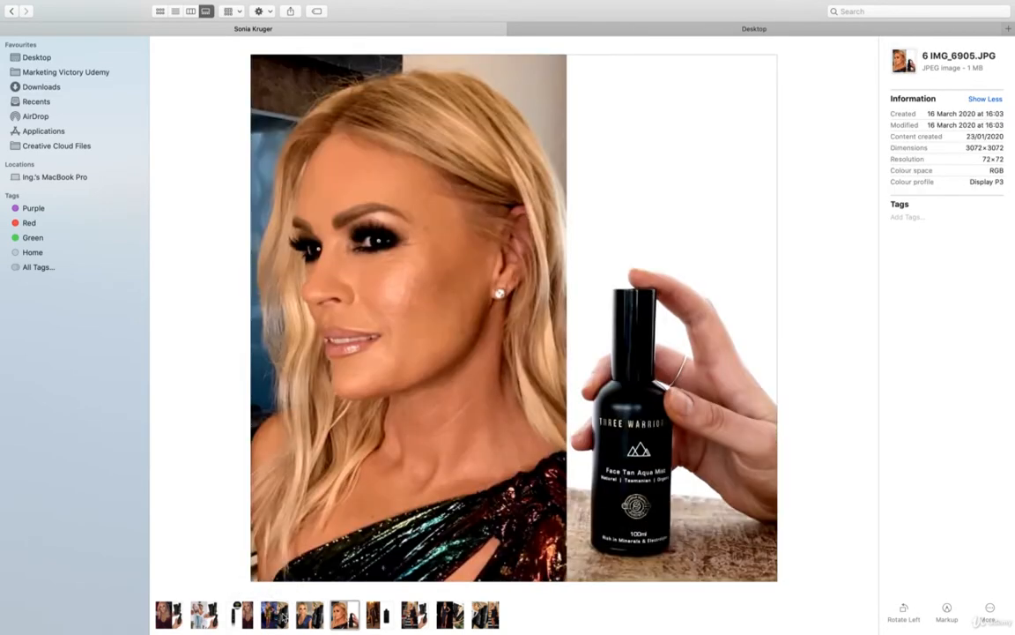
key(Right)
key(Right)
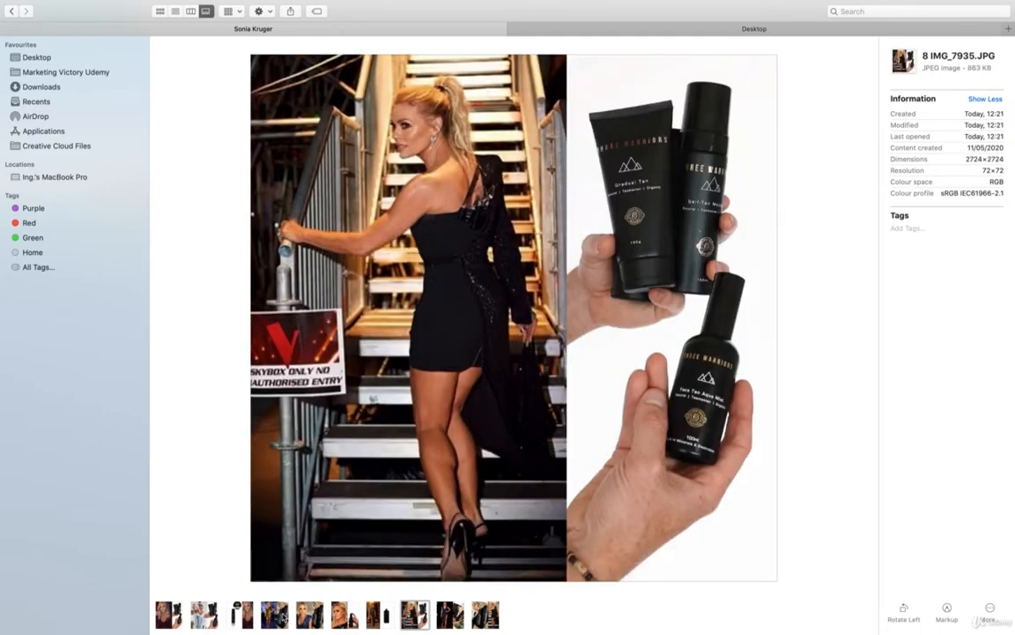
key(Right)
key(Right)
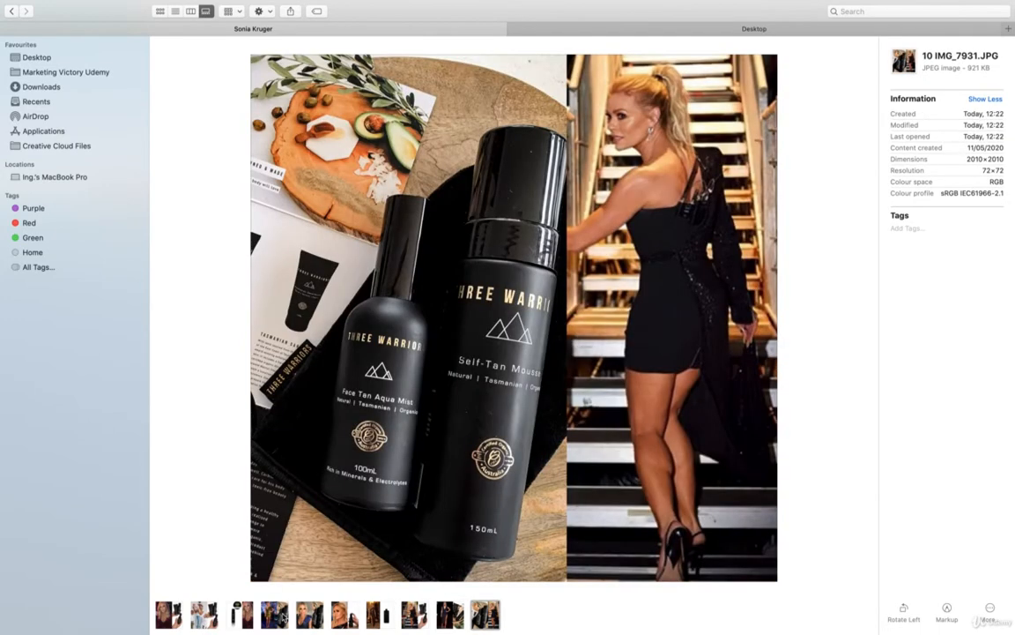
key(Left)
key(Left)
key(Left)
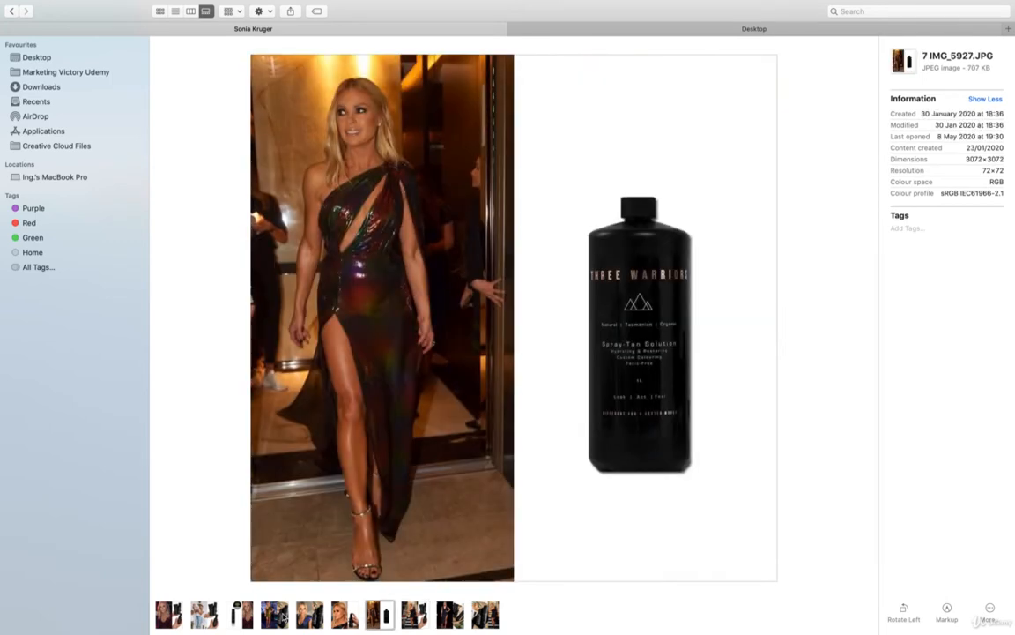
key(Left)
key(Left)
key(Left)
key(Left)
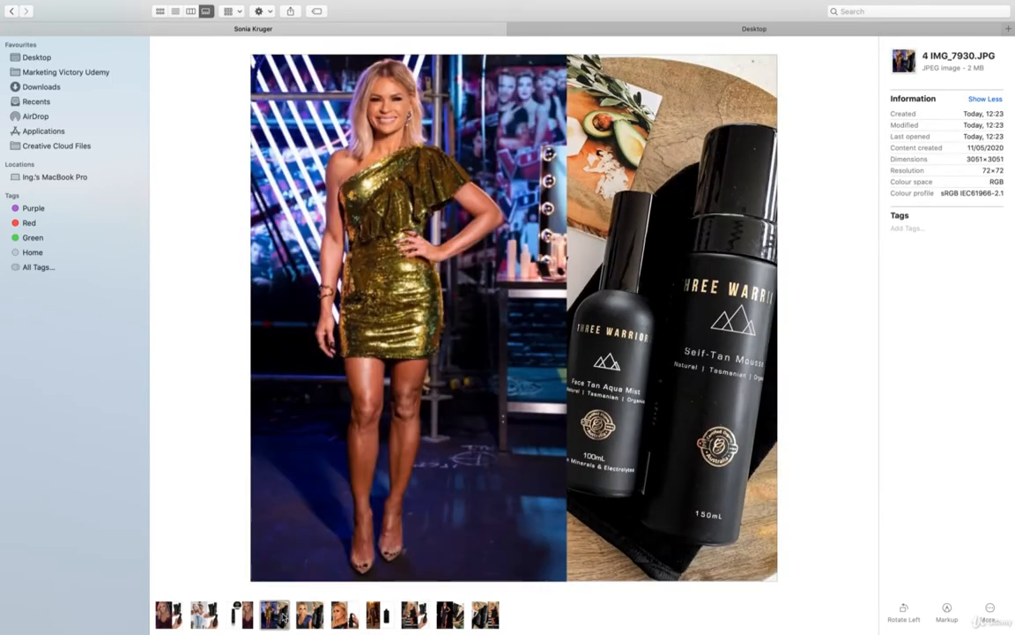
key(Left)
key(Left)
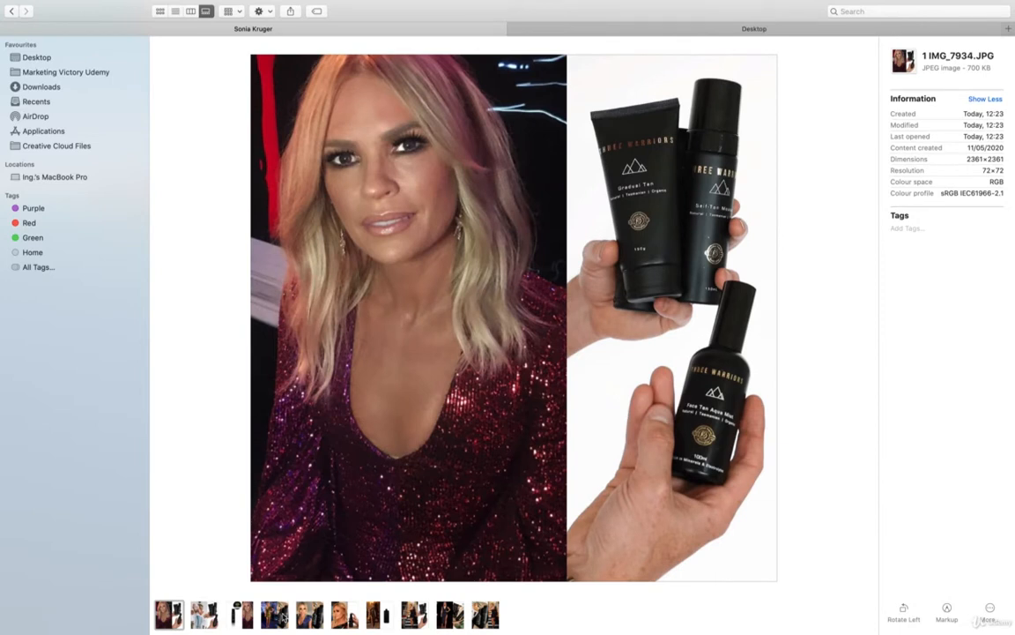
Switch back to Safari, review the three Yummy Mummies Instagram profiles and close each one
key(super+Tab)
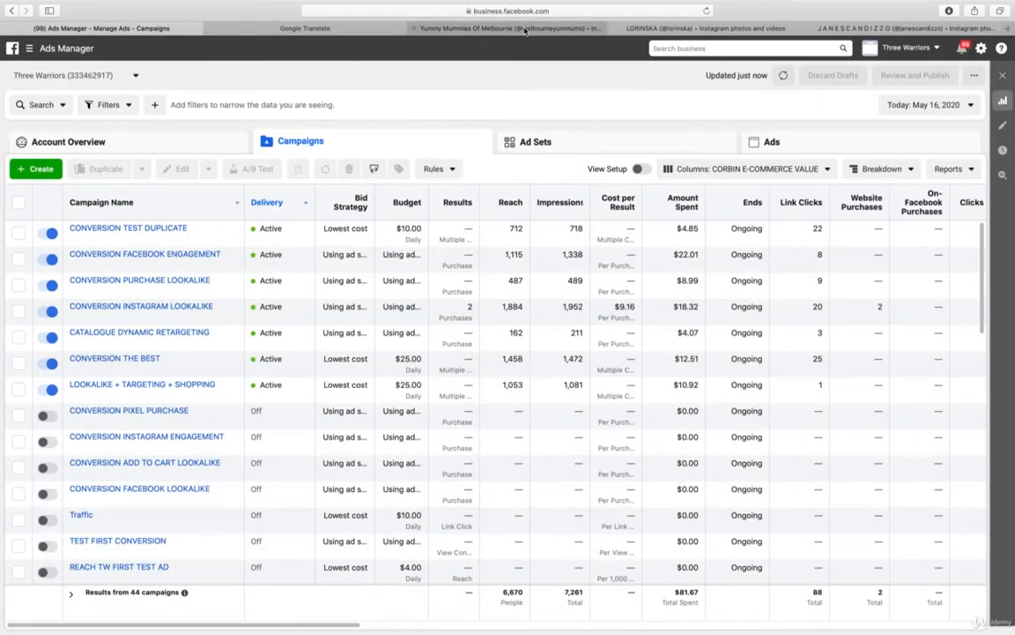
click(525, 28)
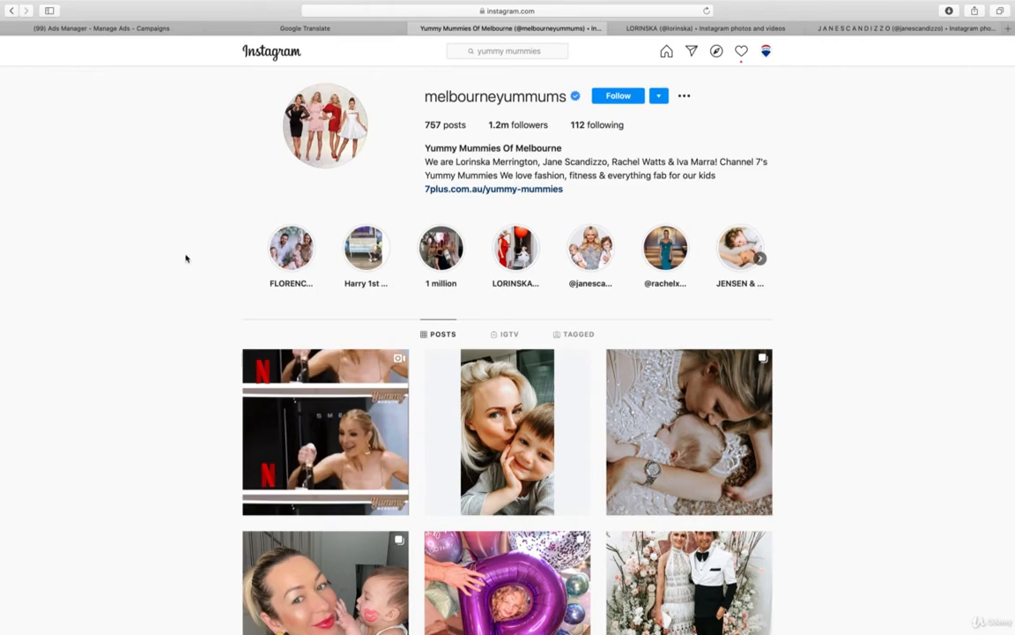
scroll(186, 259, down, 5)
scroll(186, 258, up, 5)
click(416, 29)
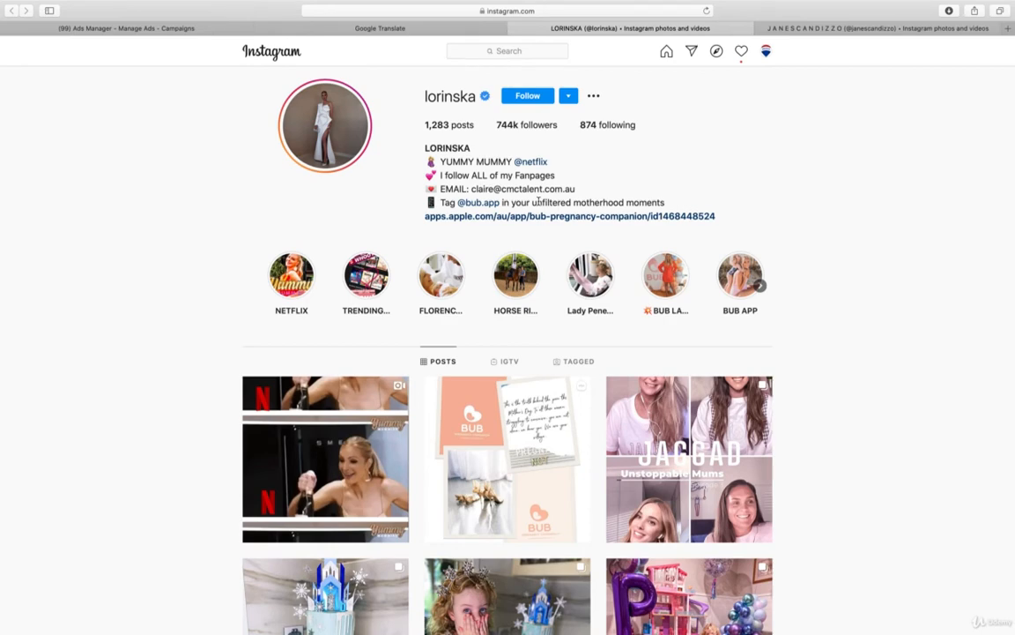
click(517, 29)
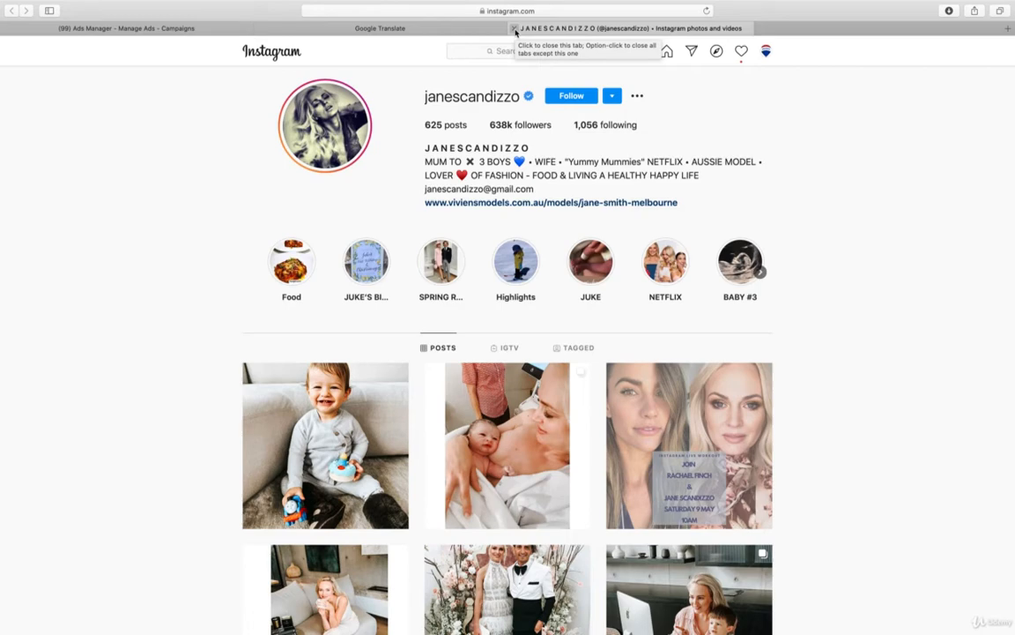
click(516, 30)
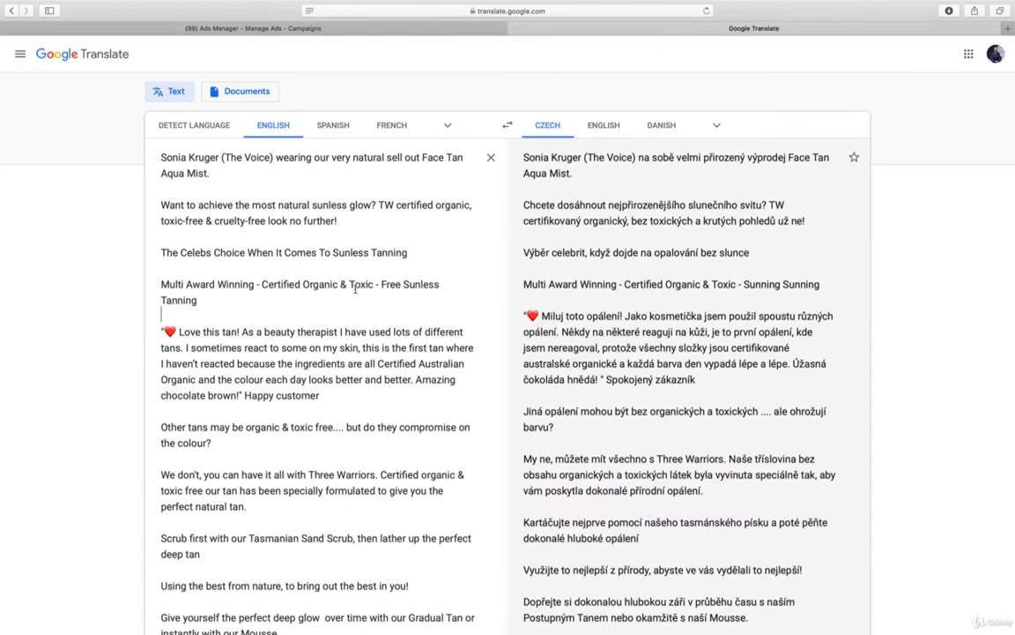
Read through the English tanning ad copy and its Czech translation in Google Translate
scroll(352, 289, down, 2)
scroll(355, 291, down, 3)
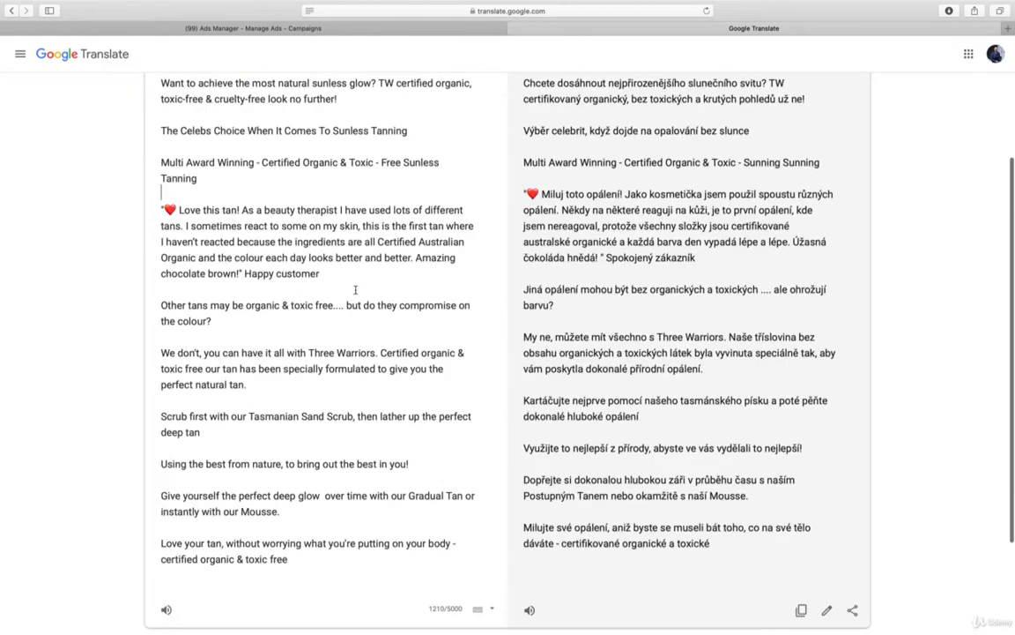
scroll(355, 291, up, 5)
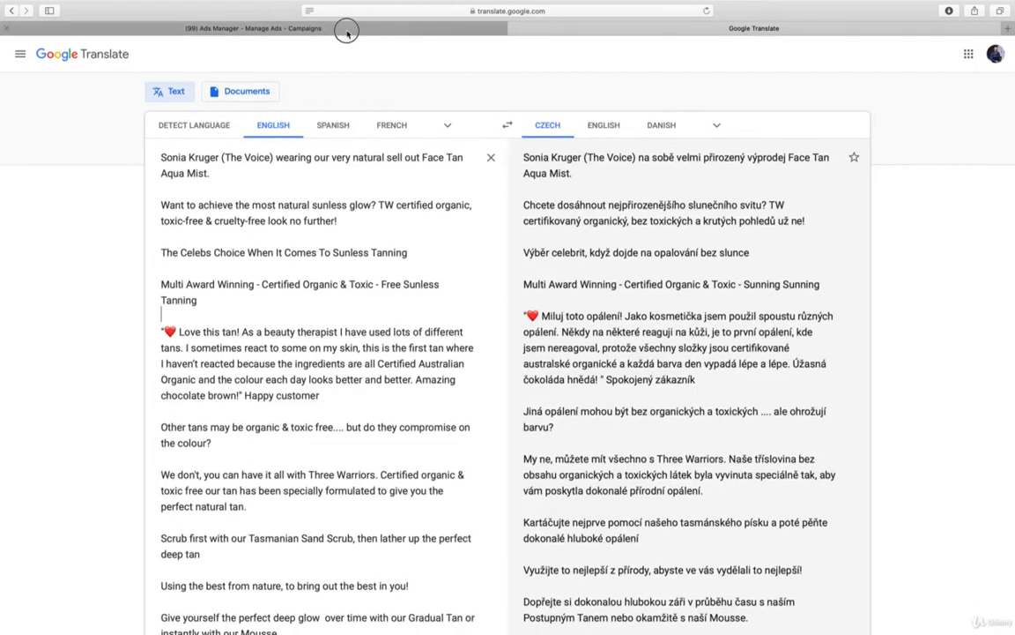
Return to the Ads Manager campaigns and set the reporting period to May 8, 2020 – May 16, 2020
click(344, 29)
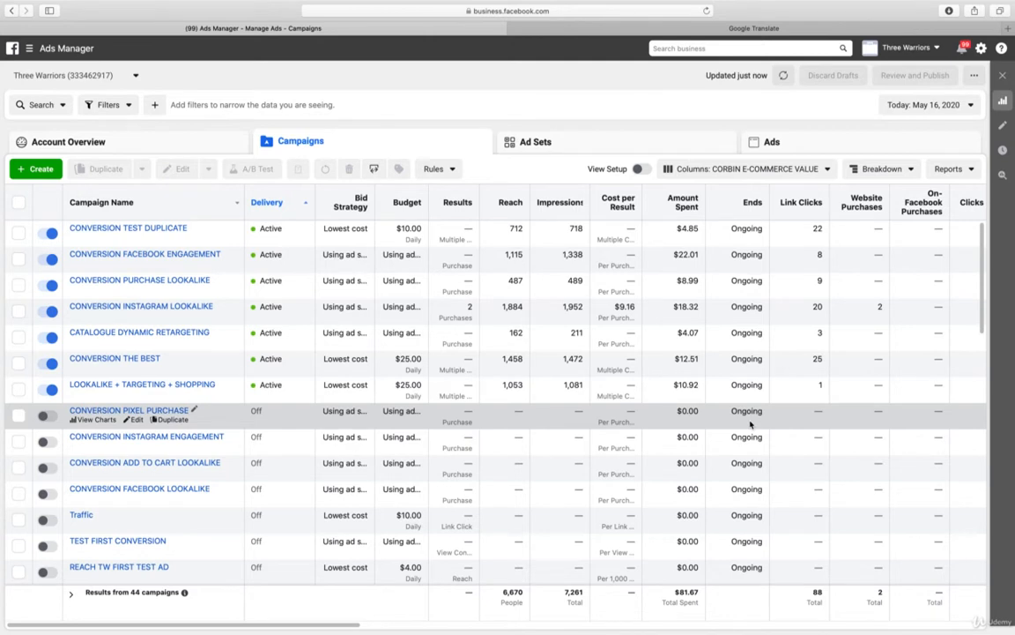
scroll(967, 198, right, 1)
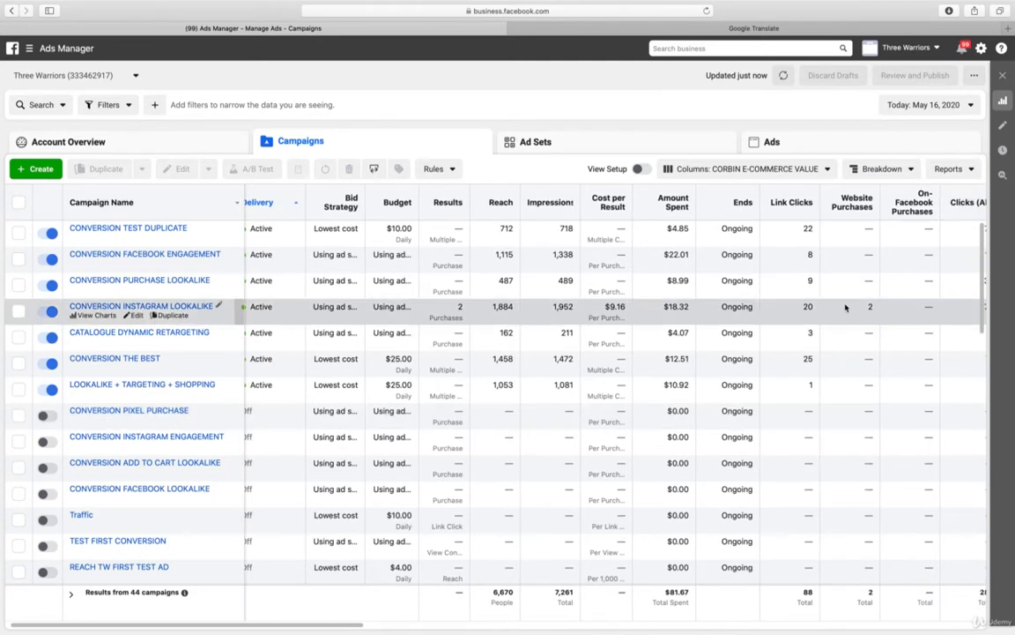
scroll(847, 309, left, 1)
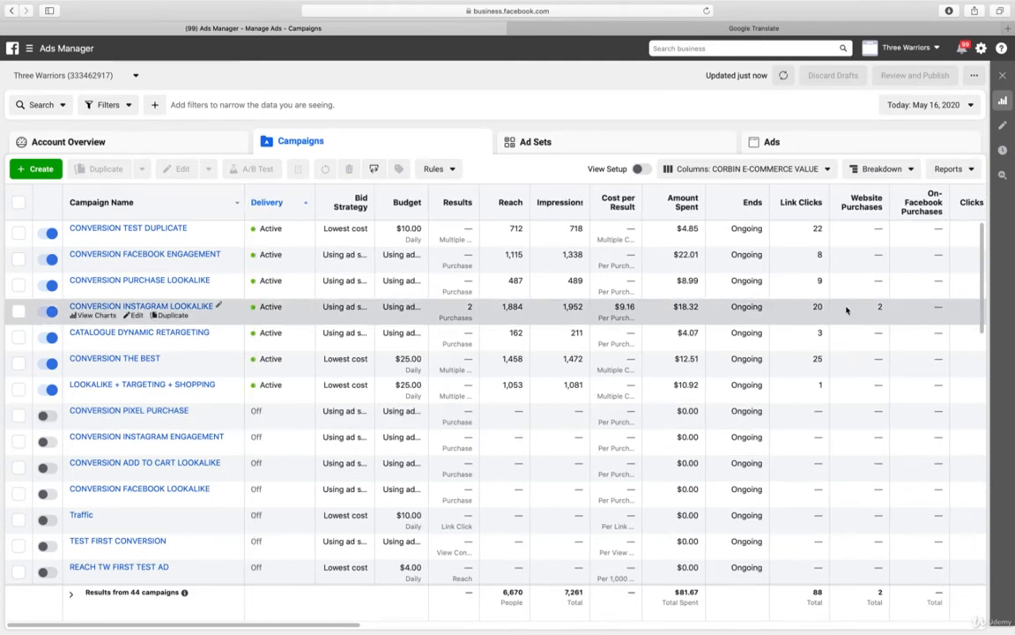
click(926, 108)
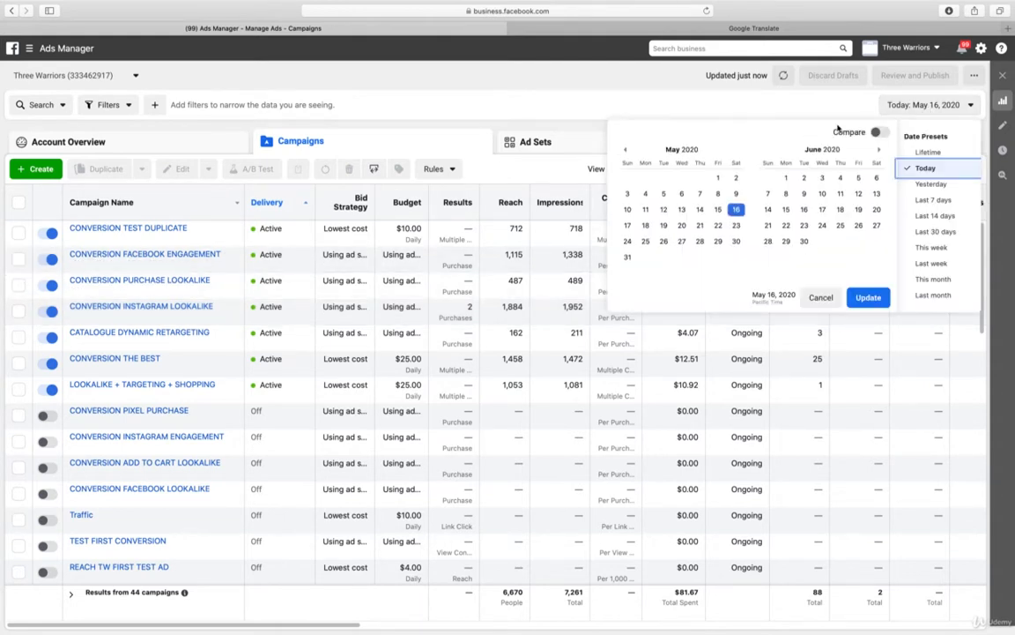
mouse_move(771, 3)
click(719, 195)
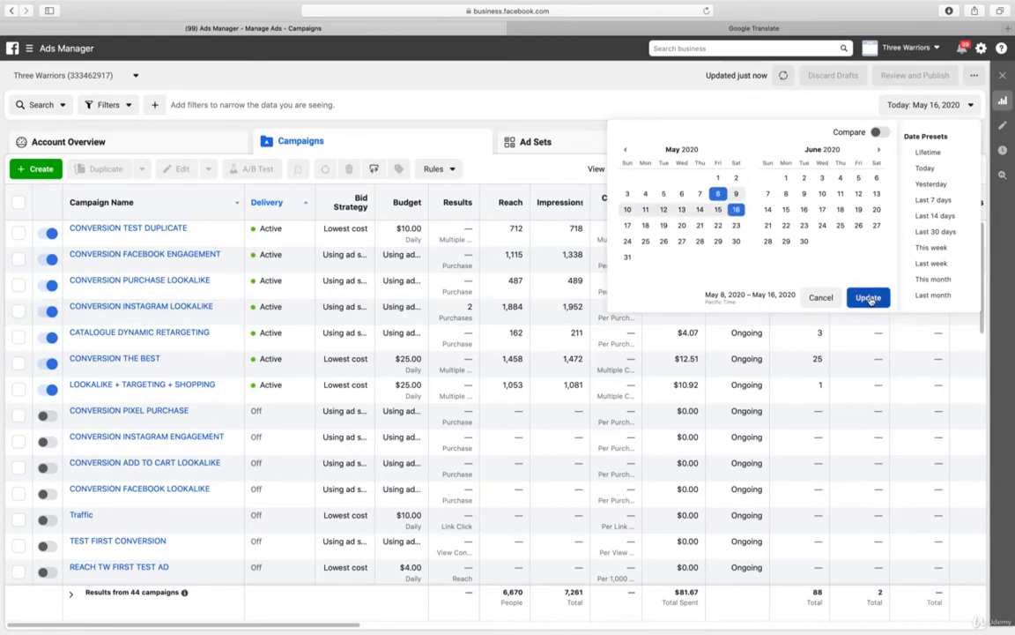
click(868, 297)
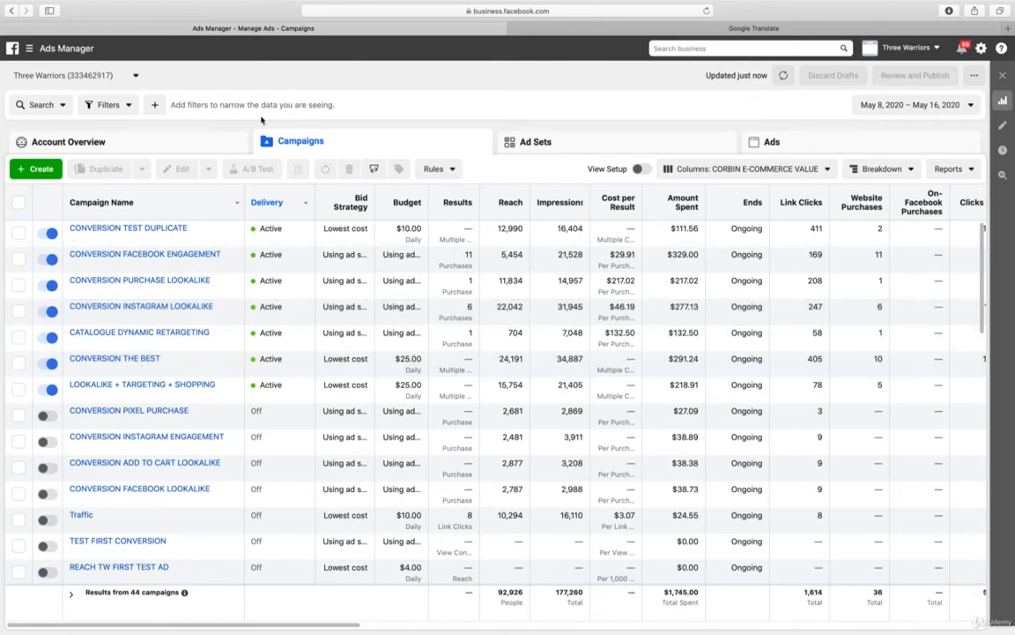
View the Website Purchases Conversion Value chart in the account overview
click(222, 144)
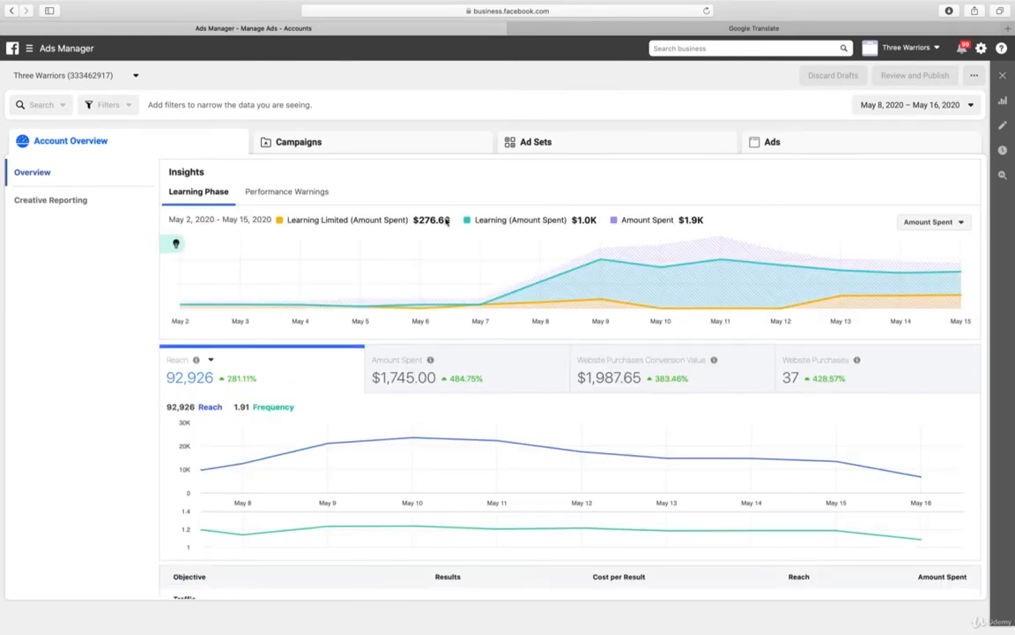
click(660, 369)
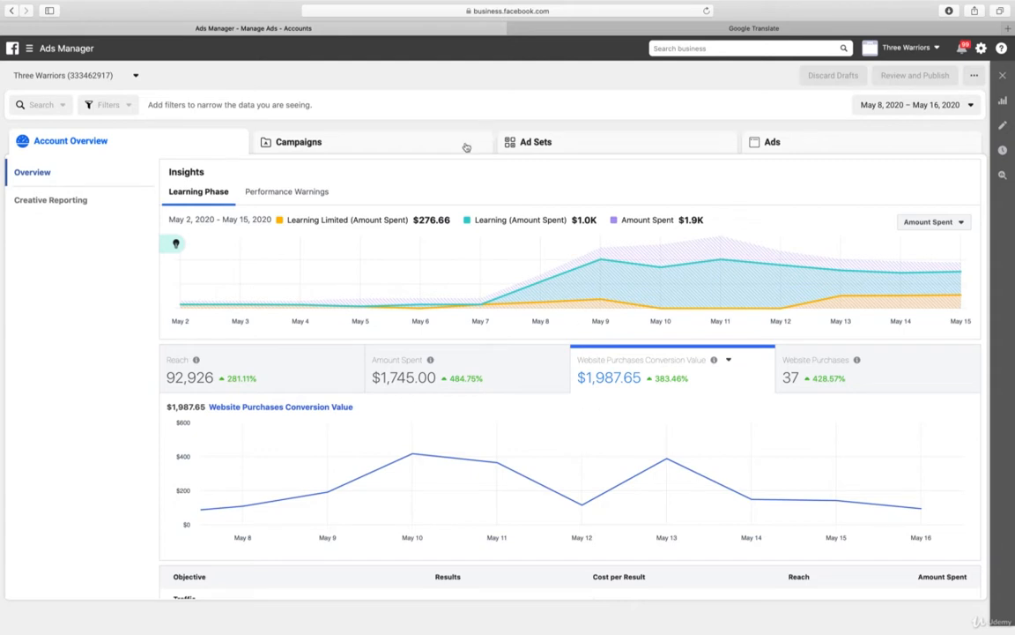
Go back to the campaigns list and check which column presets are available
click(394, 145)
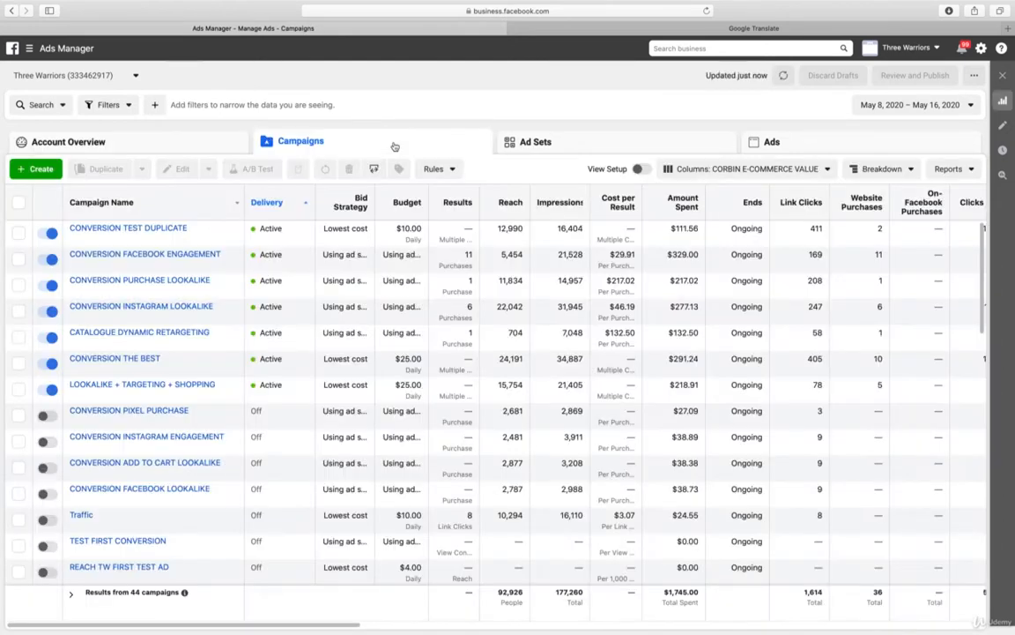
click(779, 173)
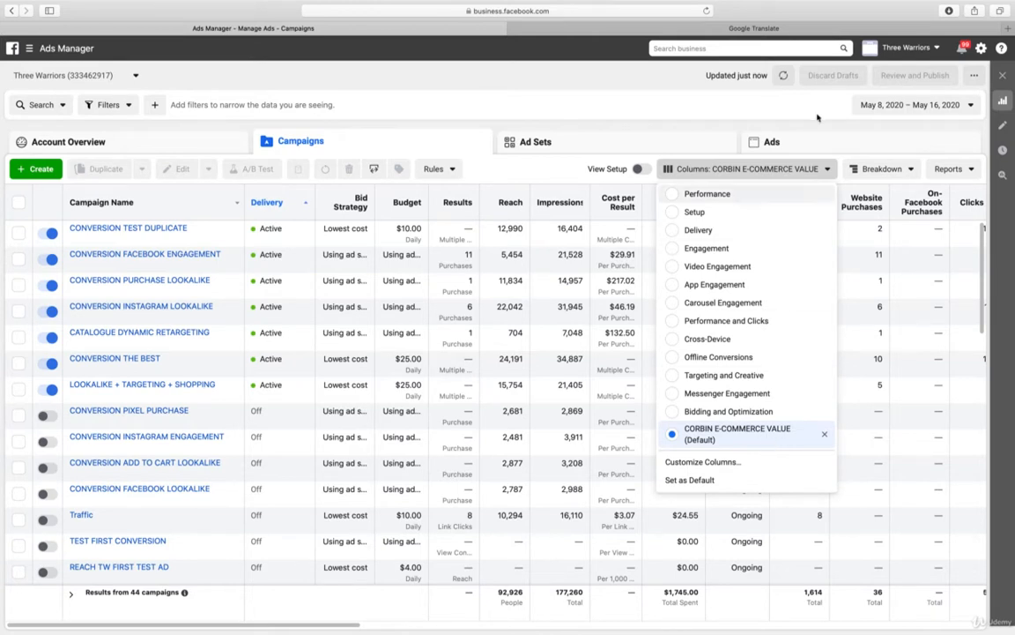
click(731, 109)
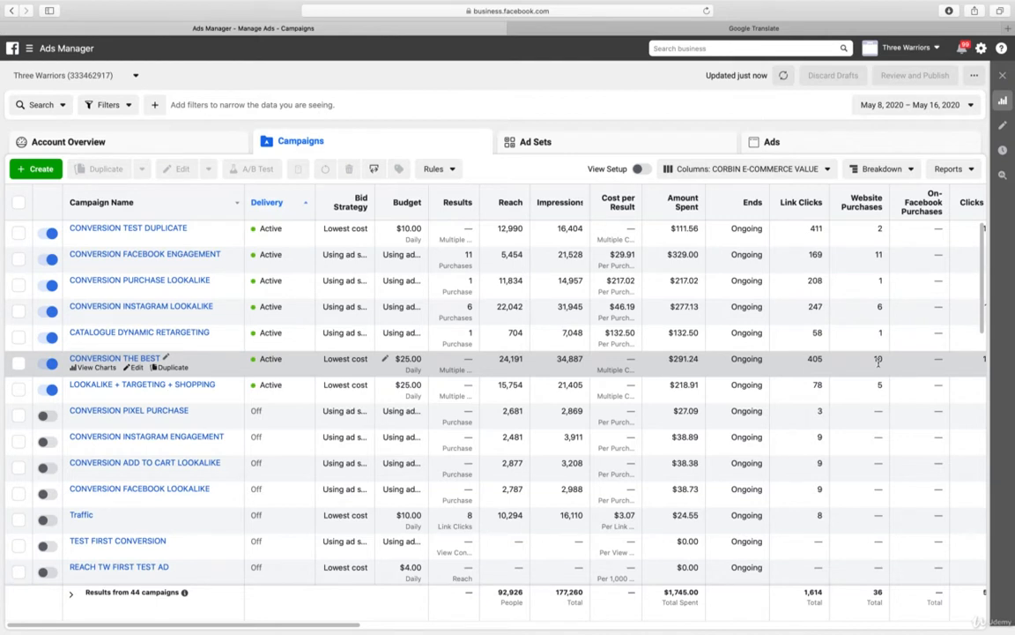
Examine the active campaigns' clicks, CTR, adds to cart, checkouts, purchase ROAS, conversion value and cost per purchase for the period
scroll(880, 369, right, 5)
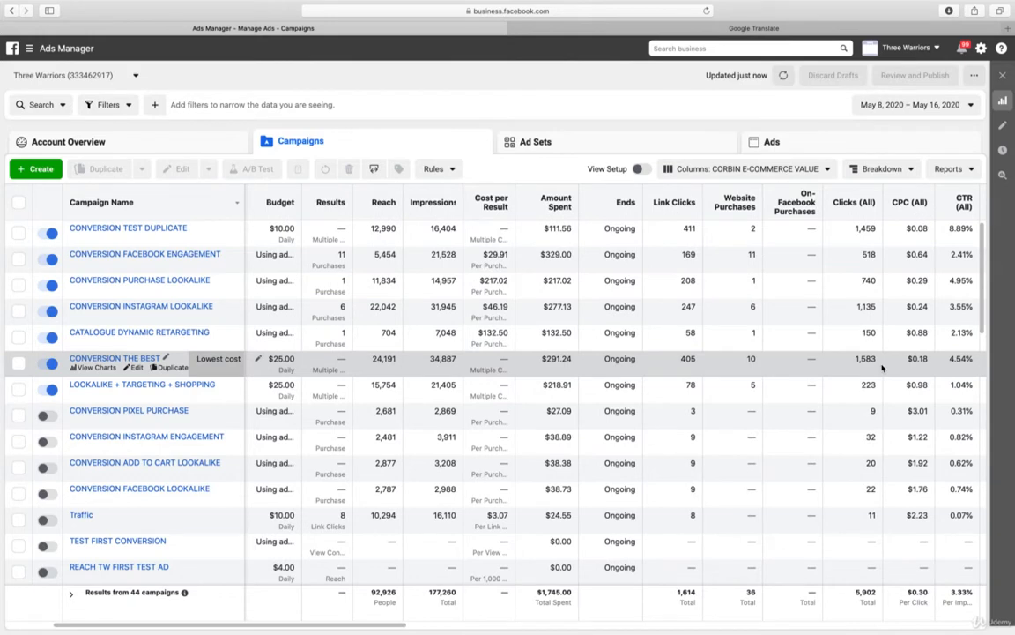
scroll(882, 368, right, 1)
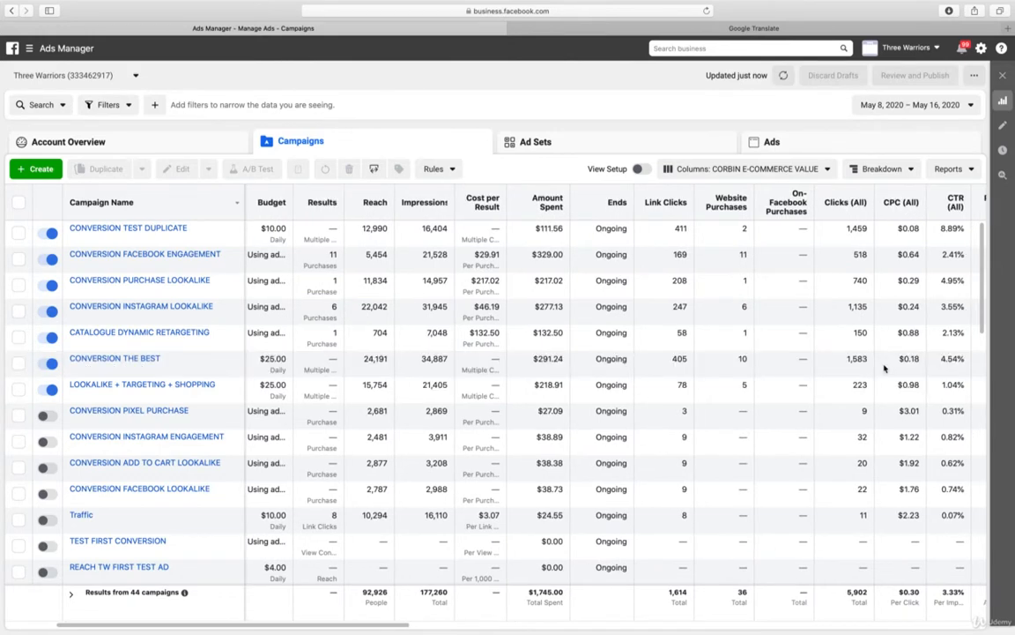
scroll(885, 369, right, 5)
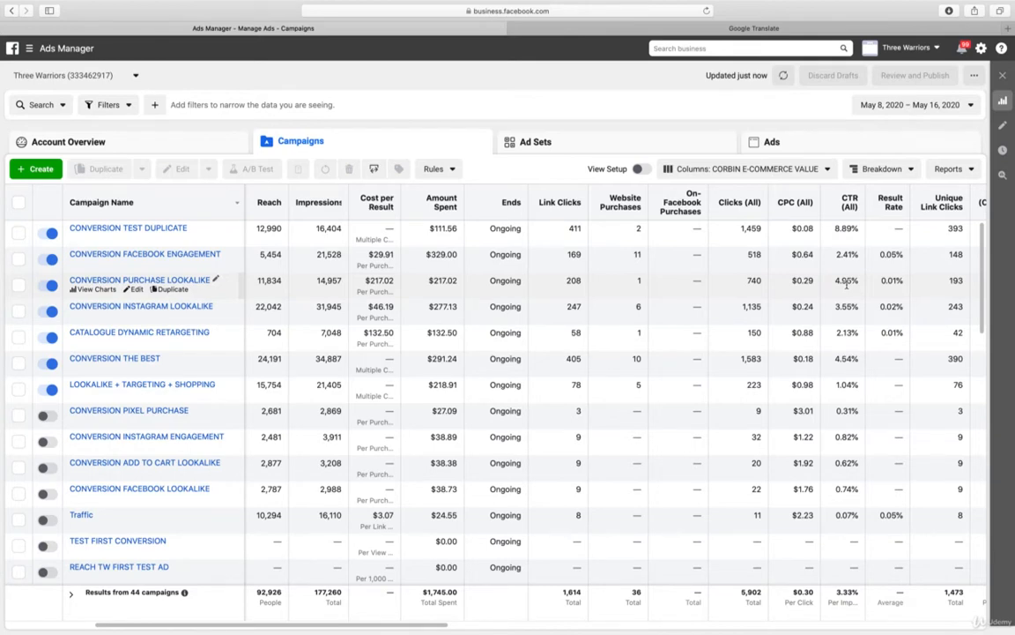
scroll(846, 283, right, 5)
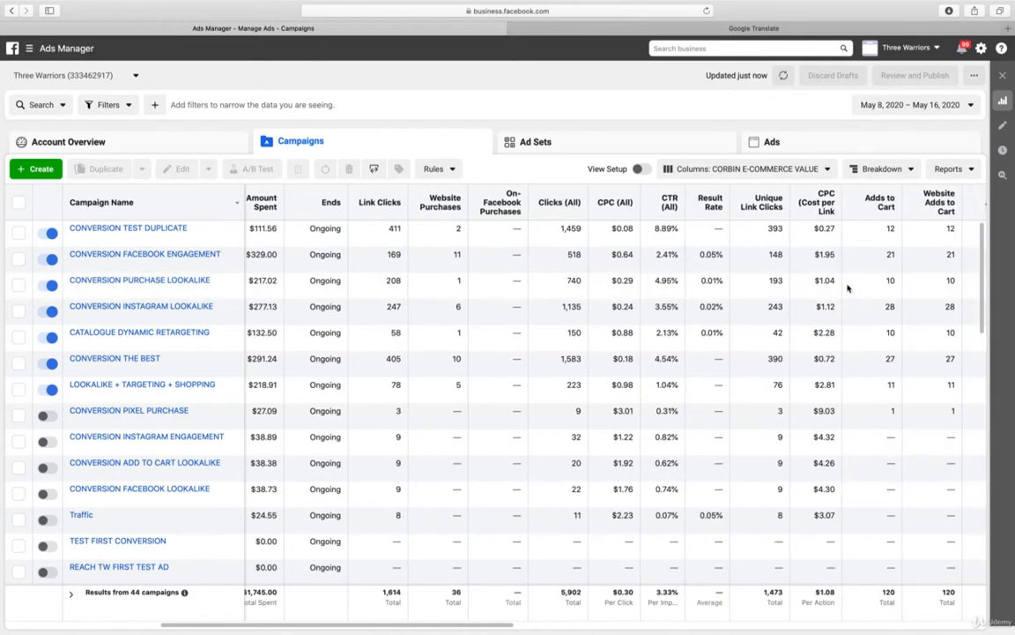
scroll(847, 288, right, 5)
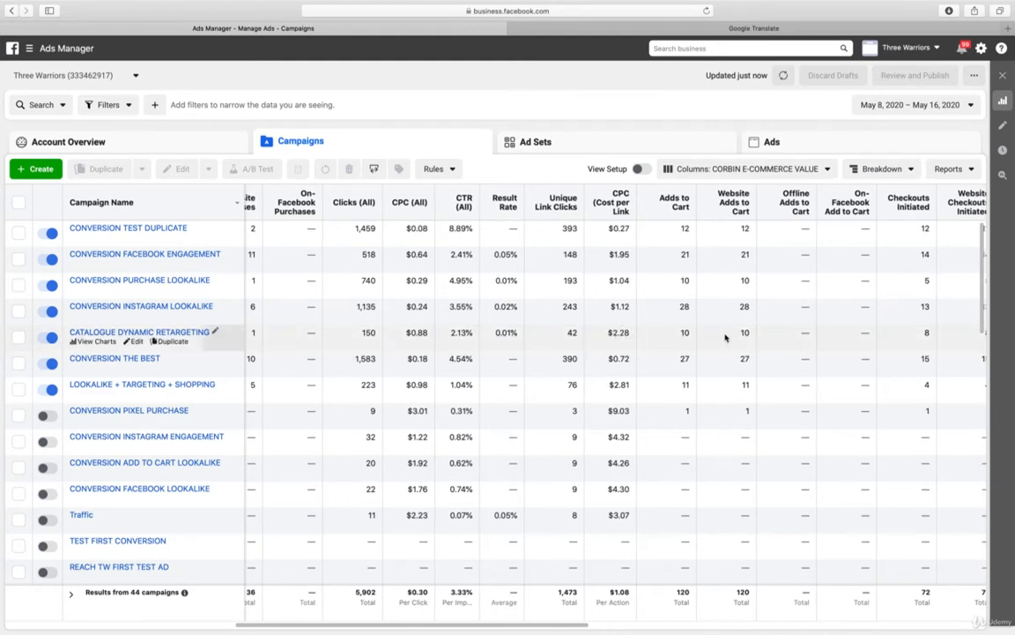
scroll(724, 337, right, 1)
scroll(724, 336, right, 5)
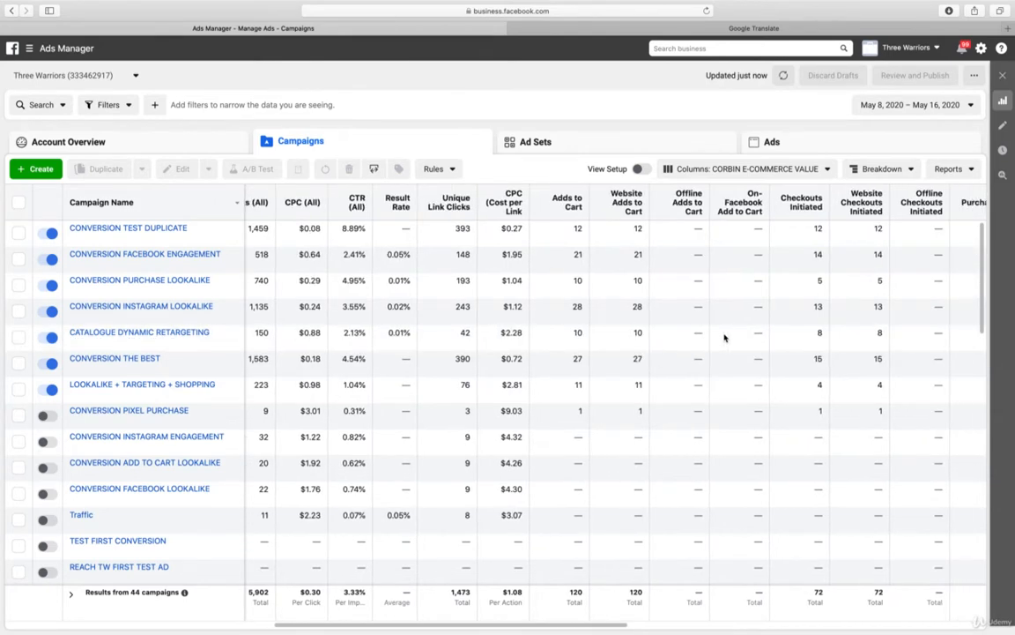
scroll(725, 337, right, 6)
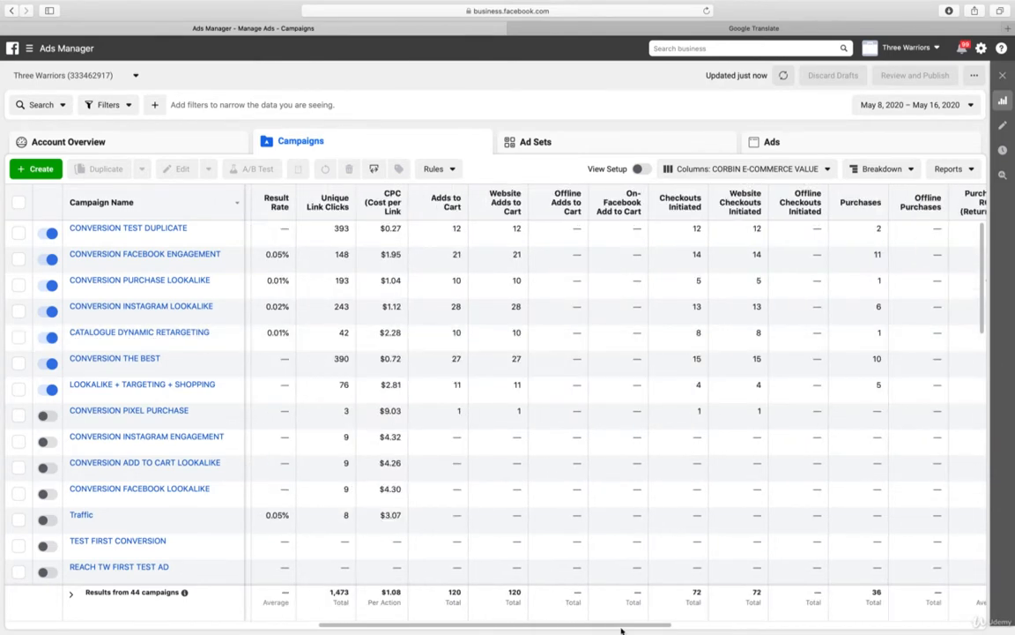
drag(622, 628, 710, 627)
scroll(710, 626, right, 20)
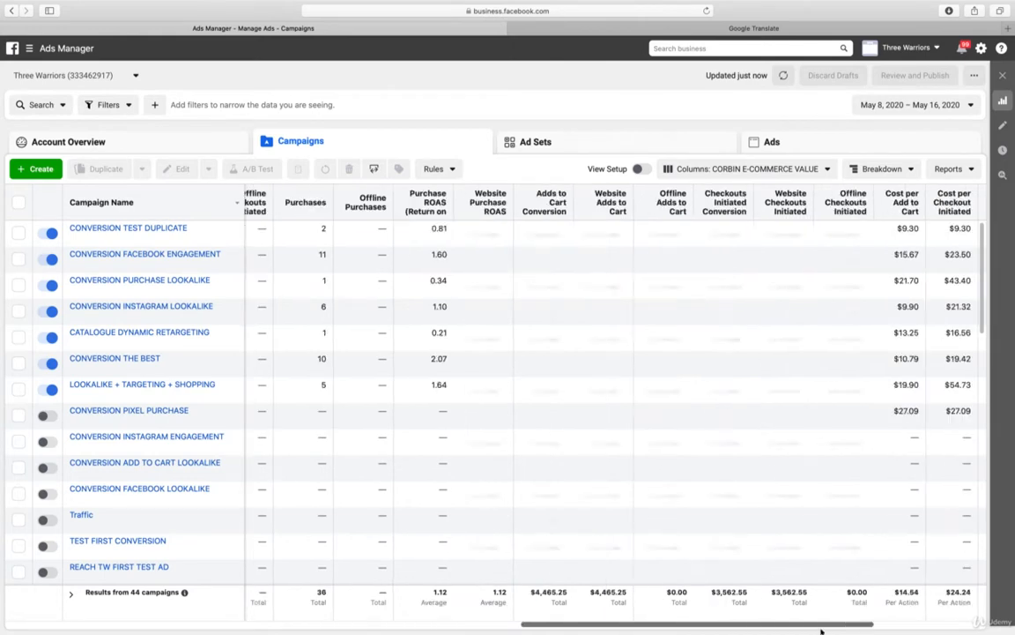
scroll(758, 564, right, 12)
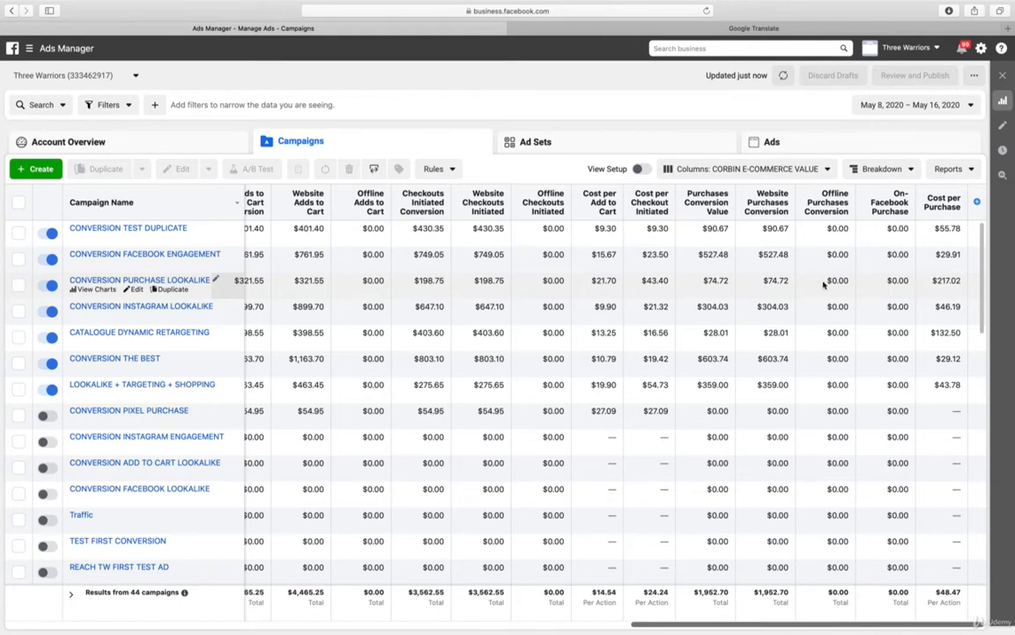
Compare the campaigns' results and cost per purchase once more and turn off the CONVERSION PURCHASE LOOKALIKE campaign
drag(810, 626, 66, 610)
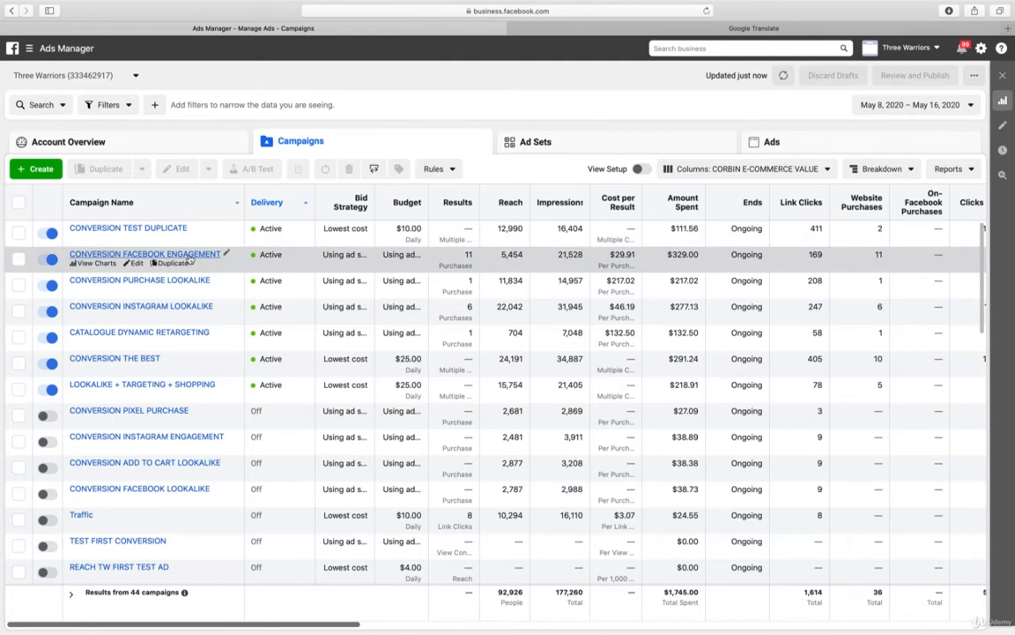
scroll(190, 259, right, 1)
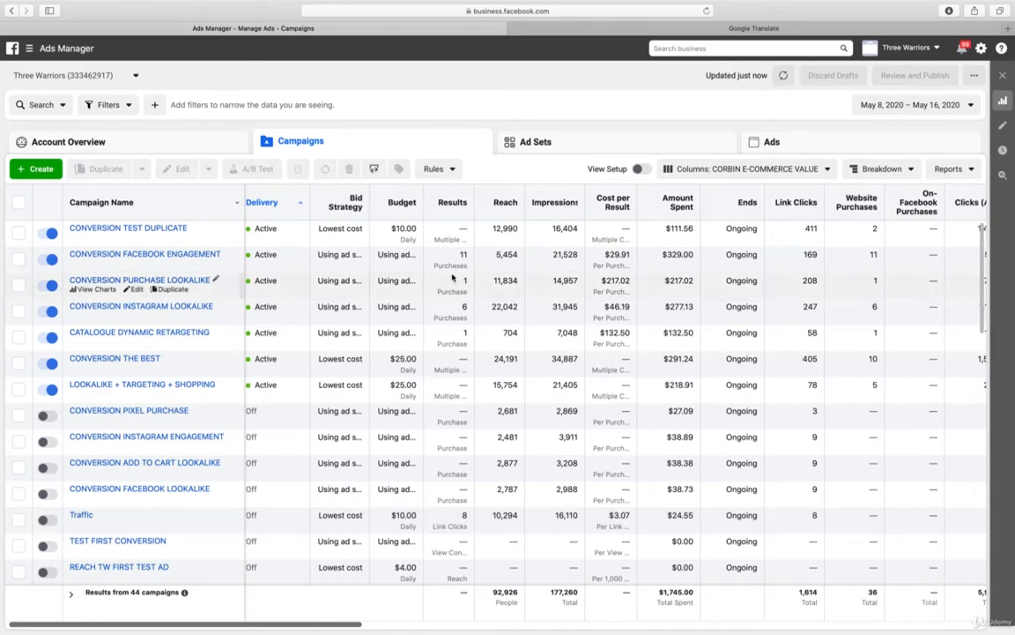
scroll(471, 627, right, 5)
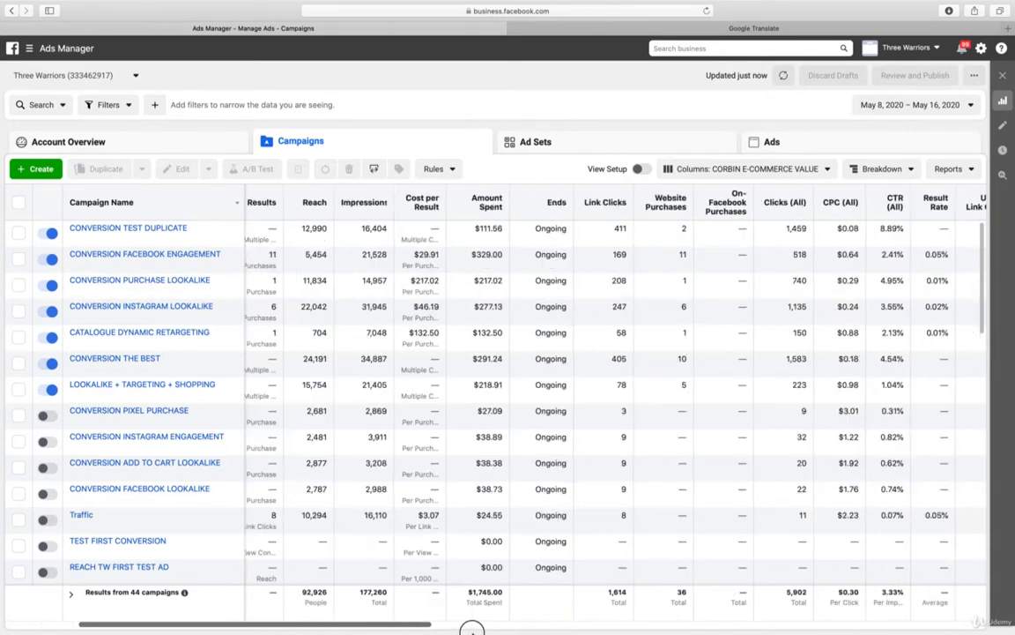
scroll(471, 627, right, 5)
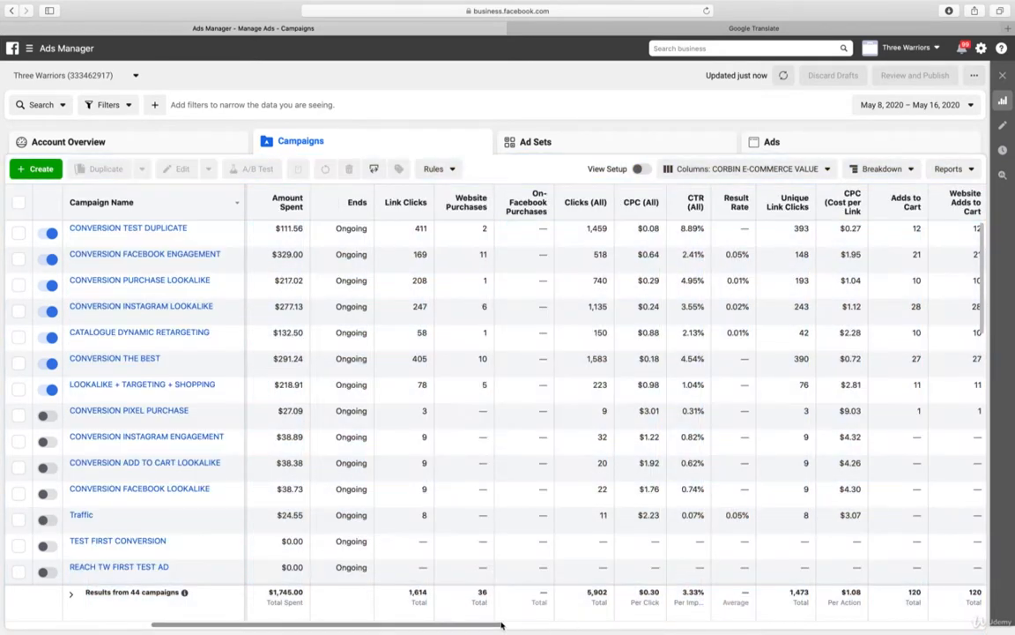
drag(502, 624, 1007, 622)
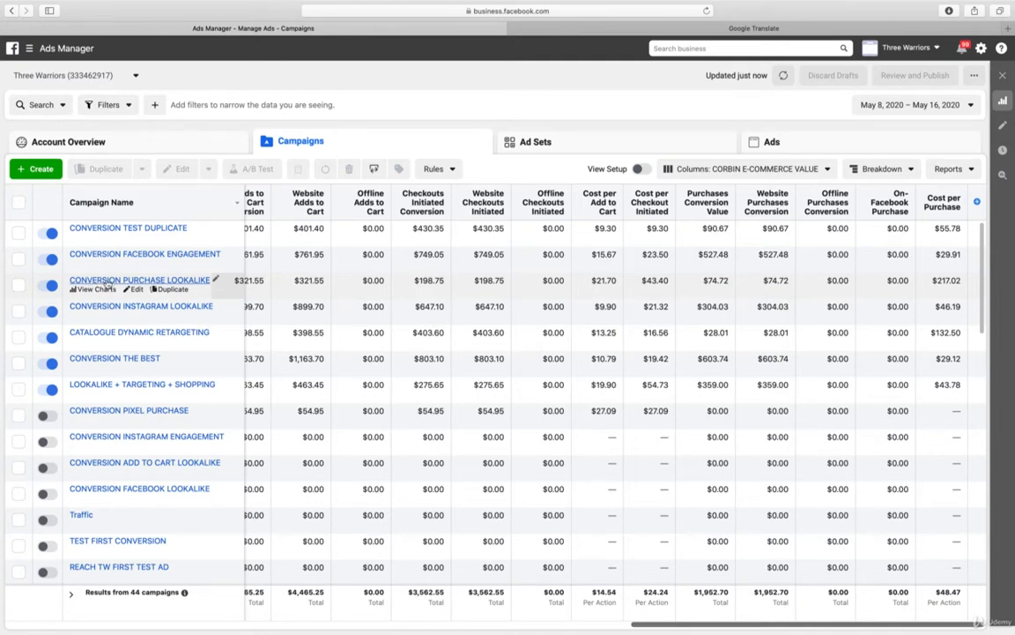
click(47, 285)
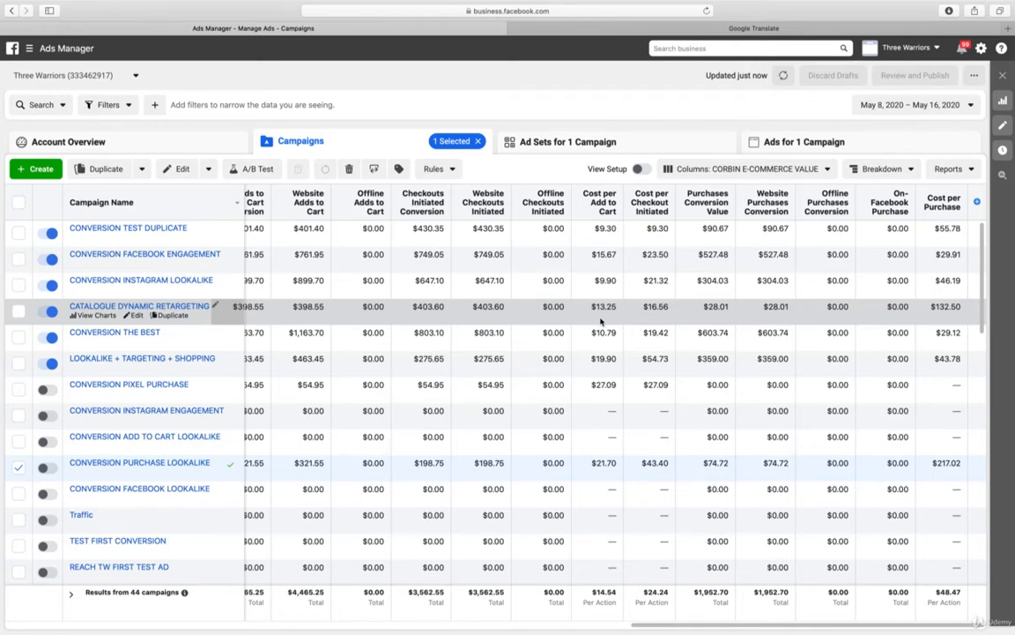
Review the ads in the CATALOGUE DYNAMIC RETARGETING campaign's ad set and turn off CATALOGUE DYNAMIC RETARGETING and CATALOGUE DYNAMIC VIDEO
click(137, 307)
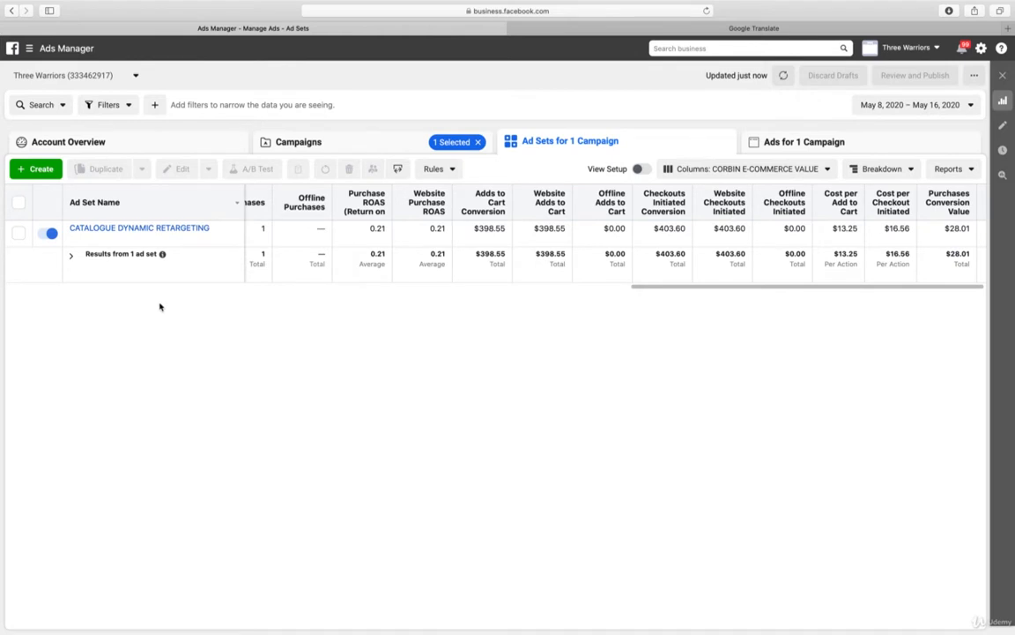
drag(776, 289, 877, 295)
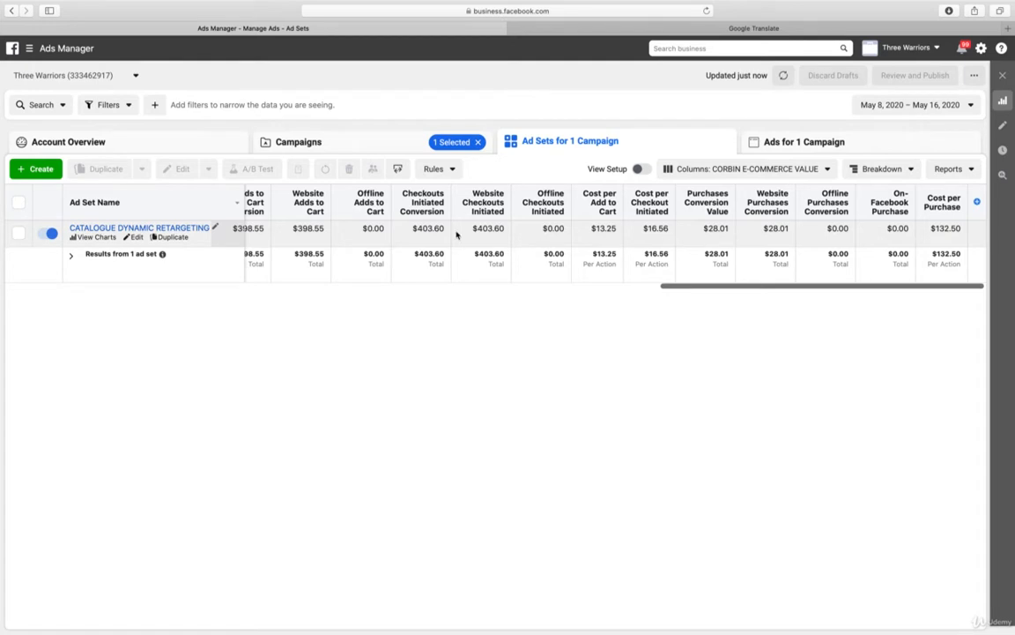
click(168, 229)
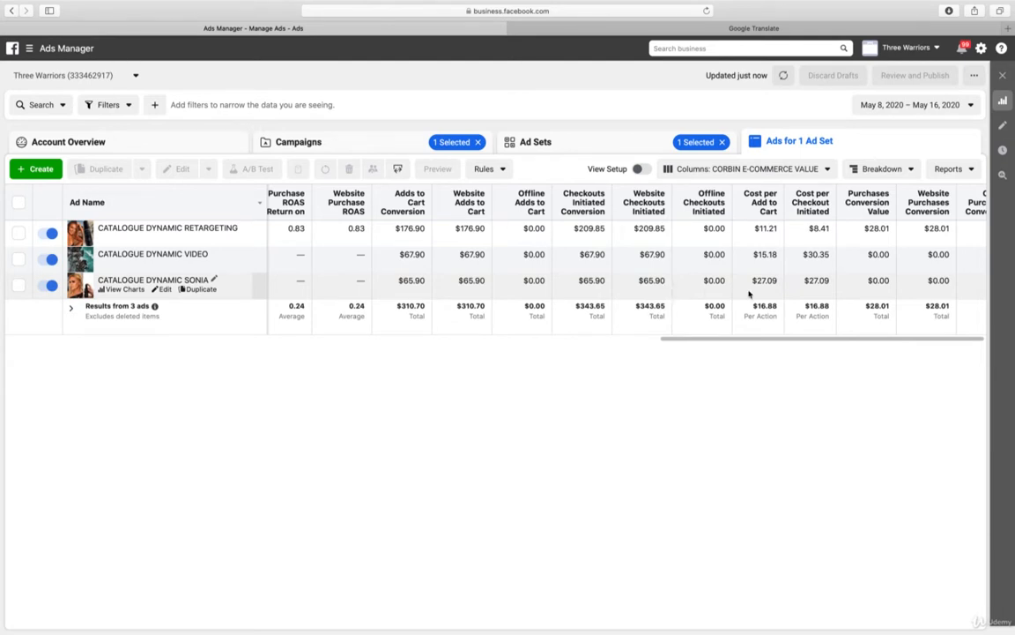
drag(965, 339, 1011, 353)
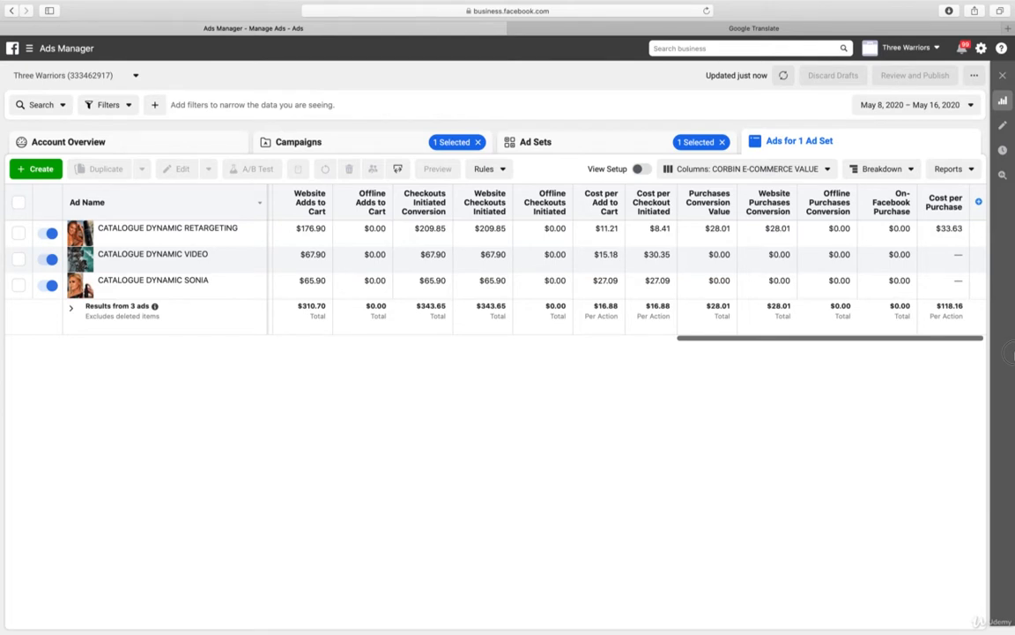
drag(1012, 353, 680, 358)
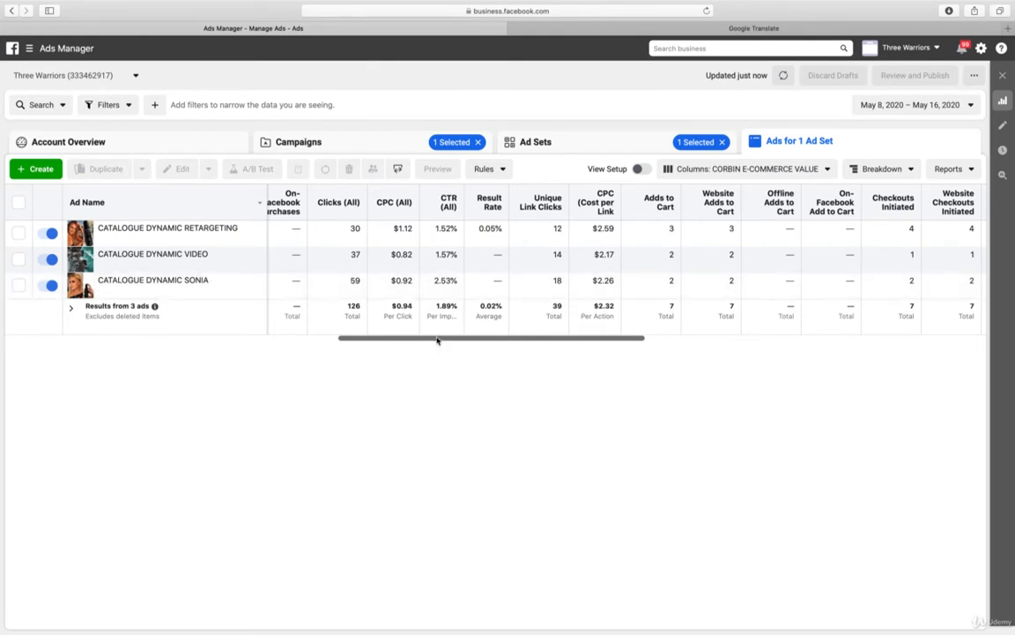
drag(435, 341, 2, 329)
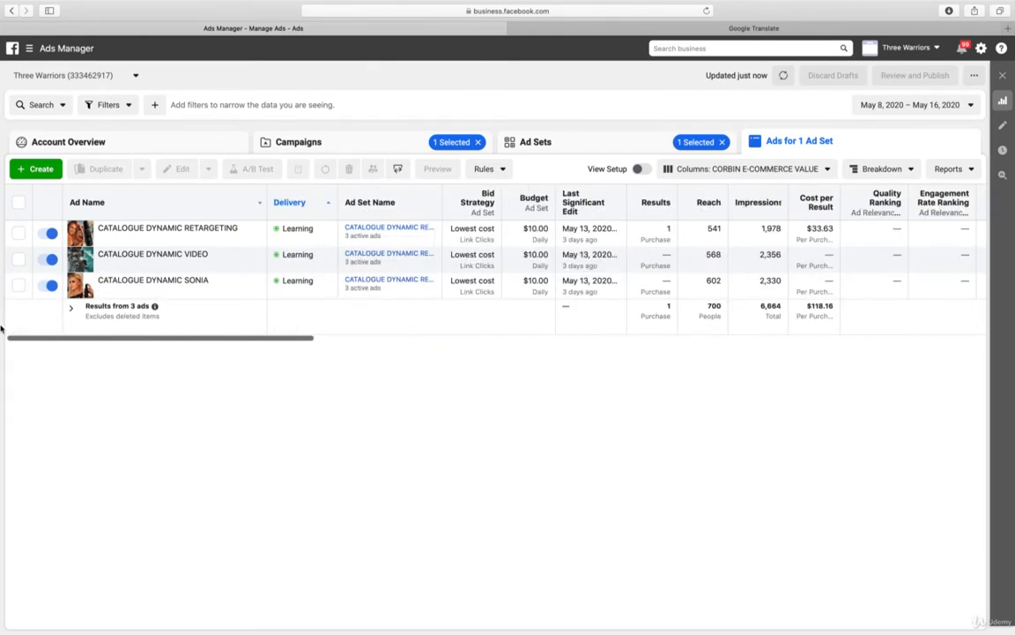
click(43, 234)
click(43, 260)
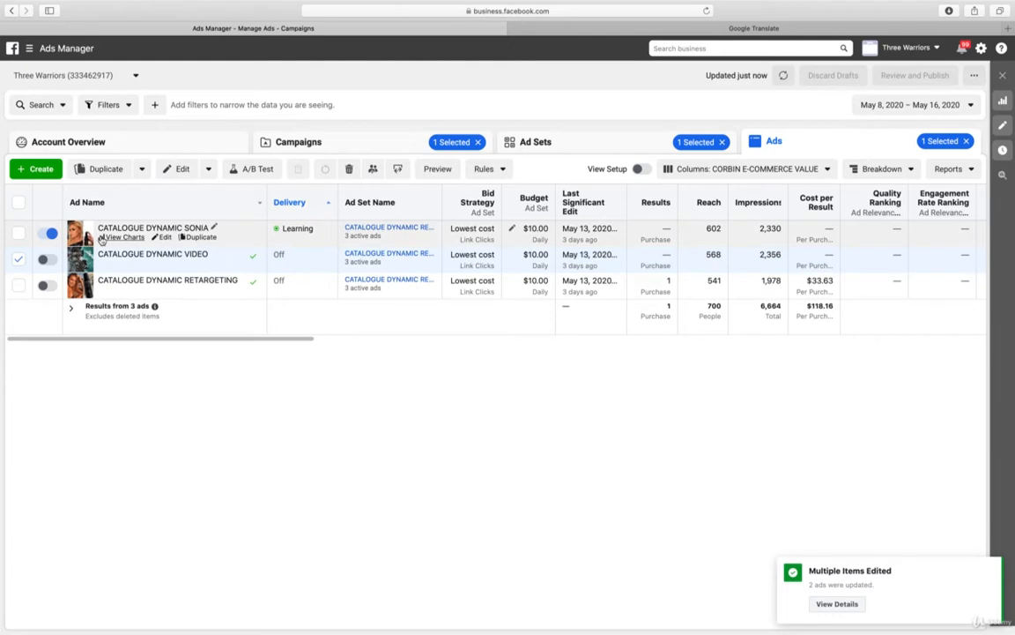
Open the CATALOGUE DYNAMIC SONIA ad for editing and review its format, preview and creative
click(164, 238)
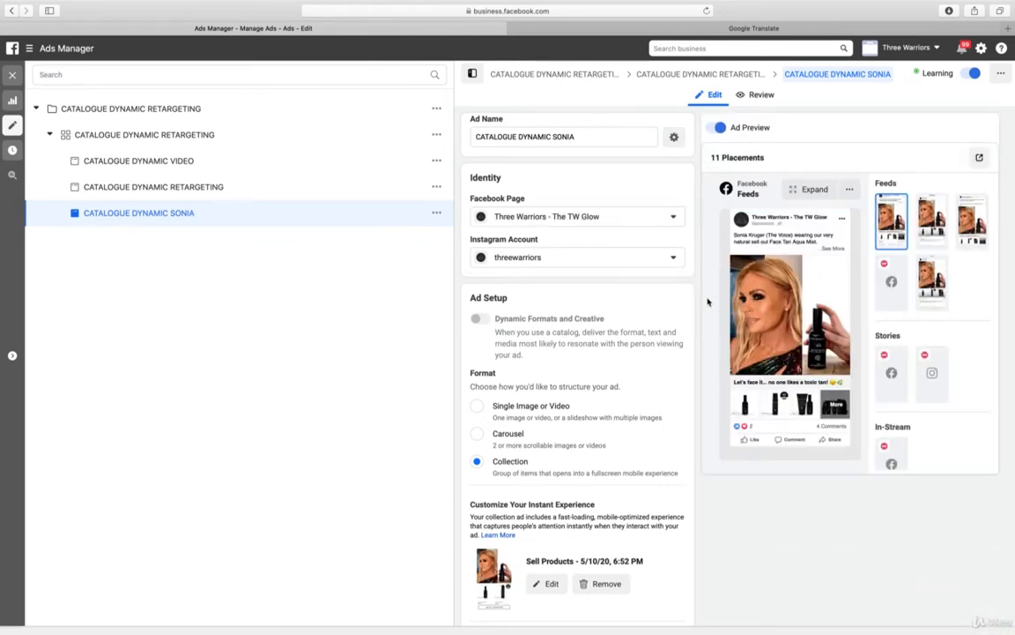
scroll(686, 291, down, 5)
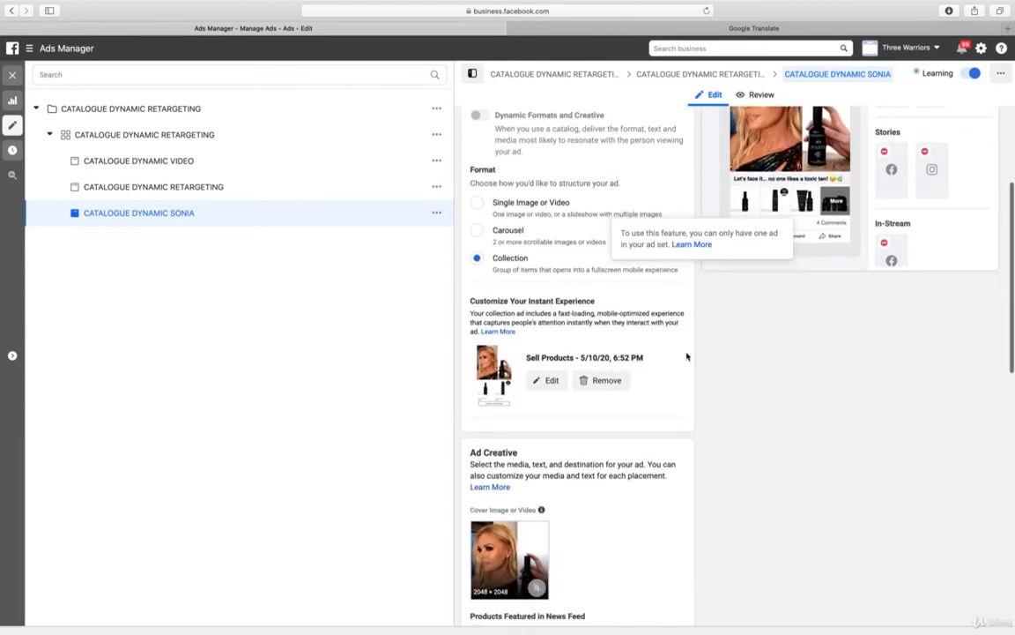
scroll(707, 444, down, 4)
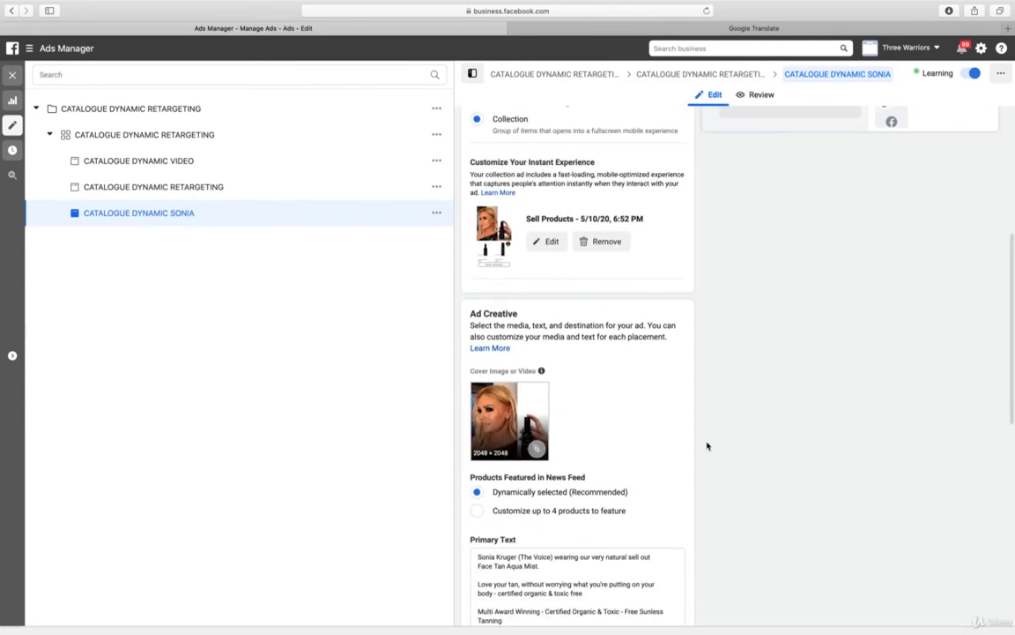
scroll(707, 445, up, 9)
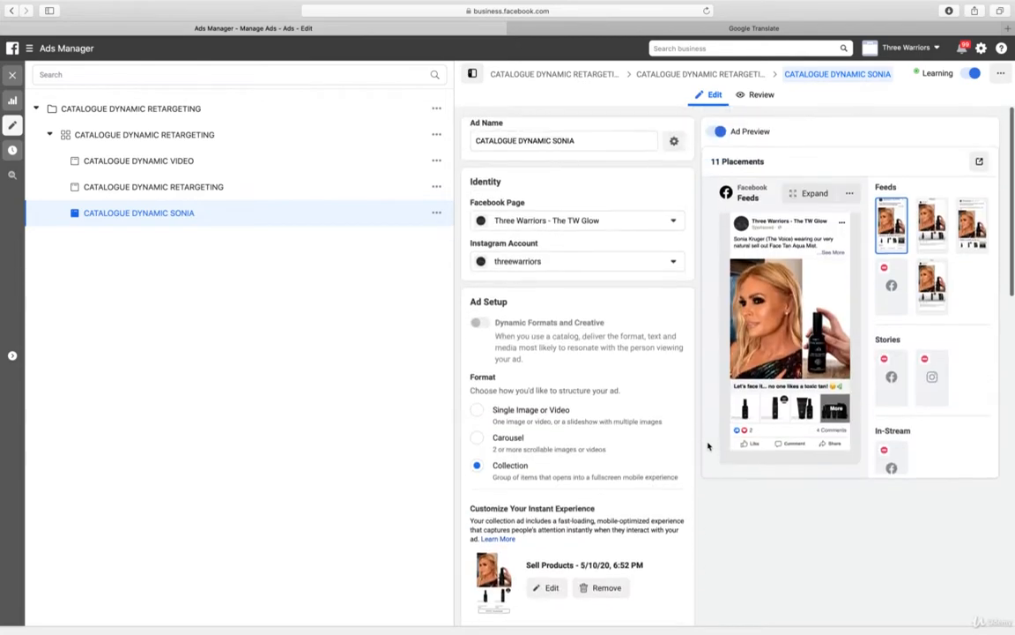
scroll(706, 445, down, 6)
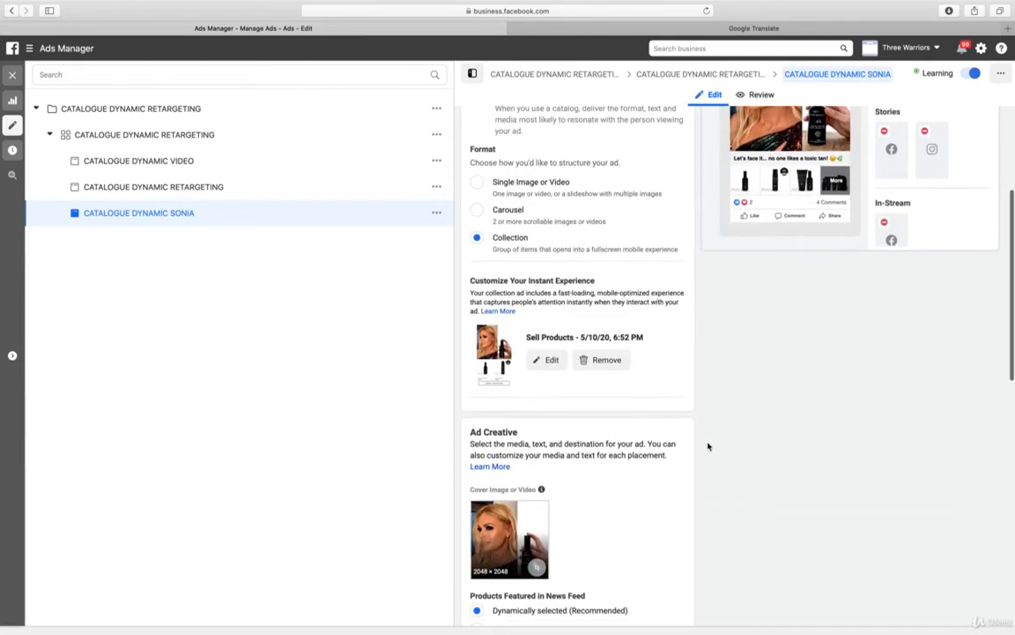
Edit the ad's Instant Experience and start uploading a replacement cover image from the computer
click(547, 360)
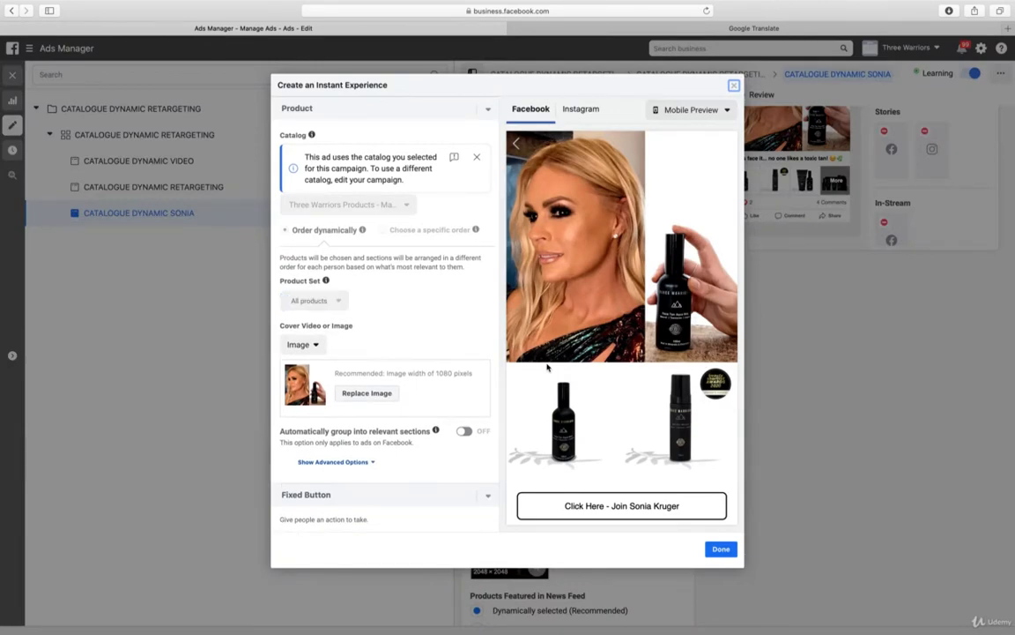
click(372, 394)
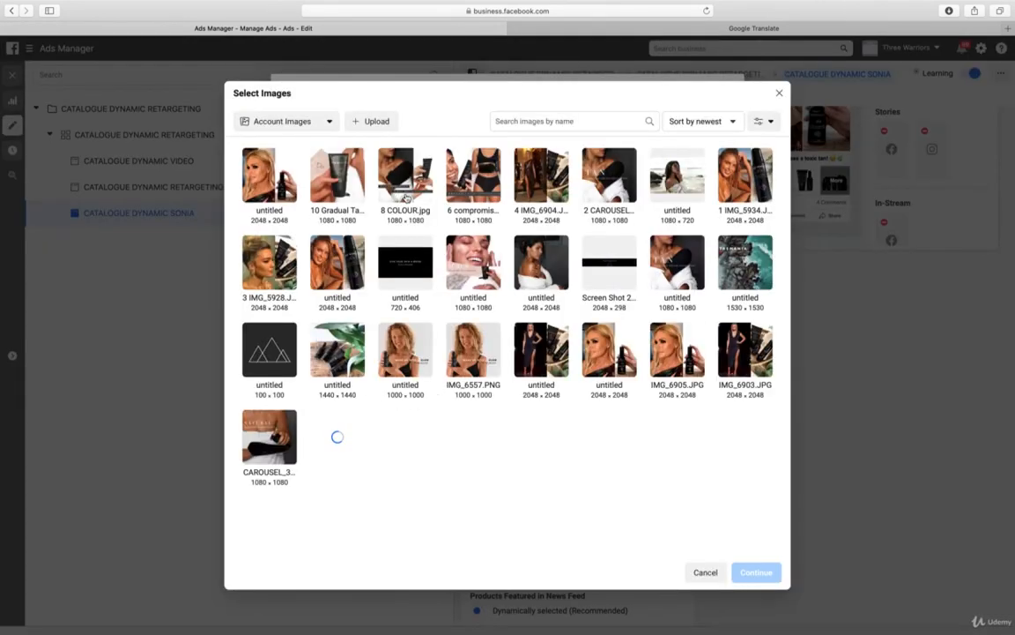
click(377, 123)
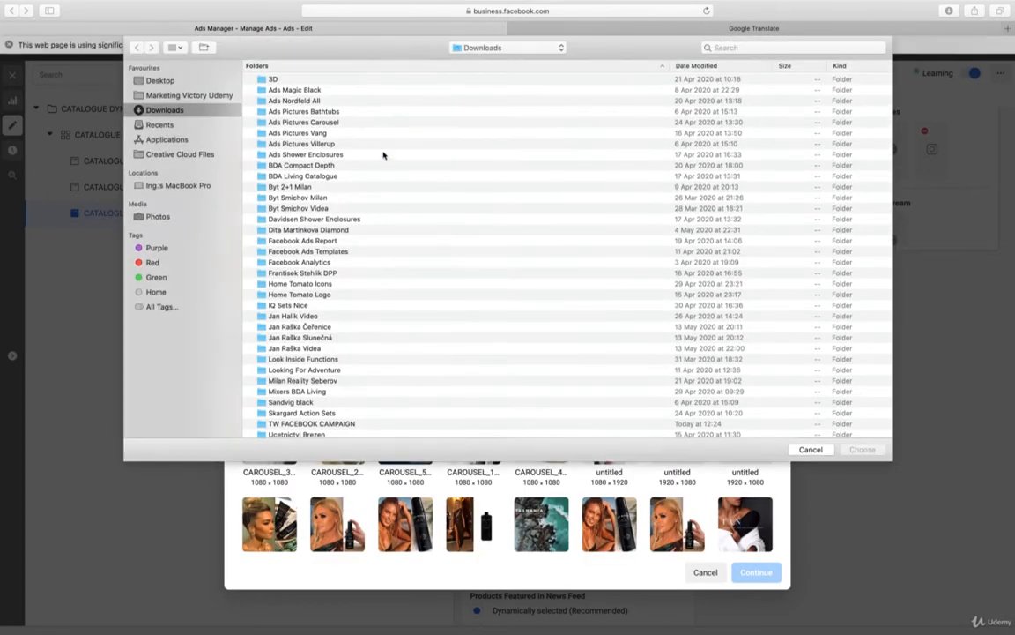
Upload 1 IMG_7934.JPG from the Sonia Kruger folder inside TW FACEBOOK CAMPAIGN and use it as the Instant Experience's cover image
scroll(379, 157, down, 5)
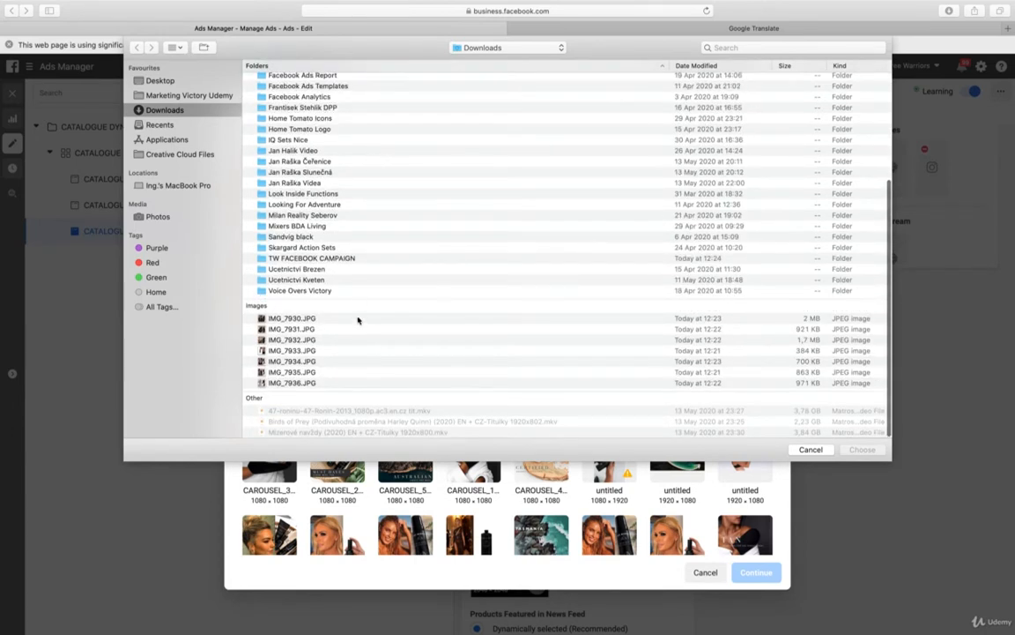
click(358, 319)
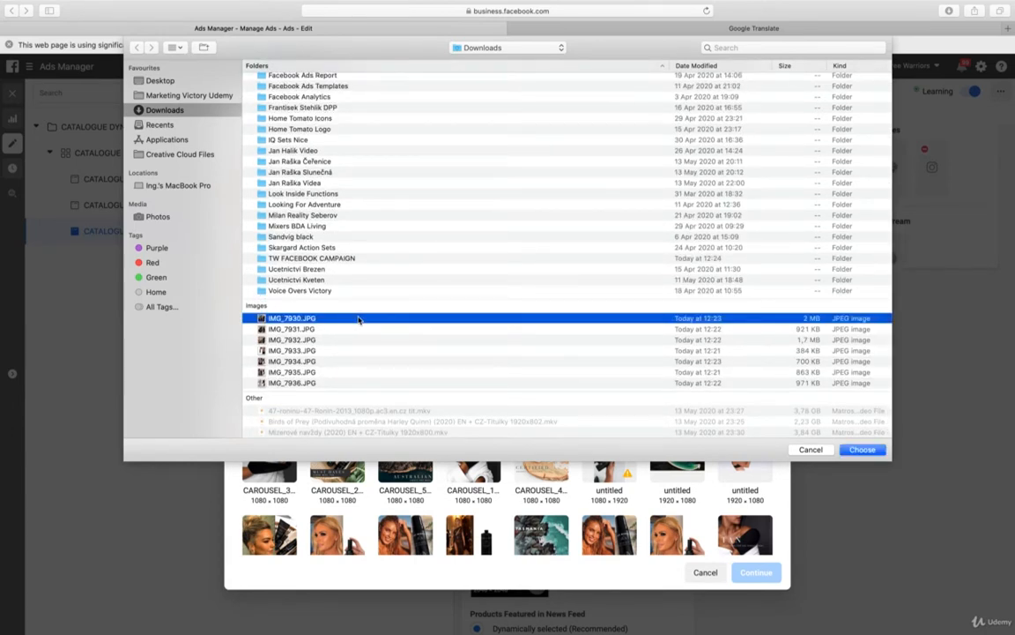
double_click(348, 257)
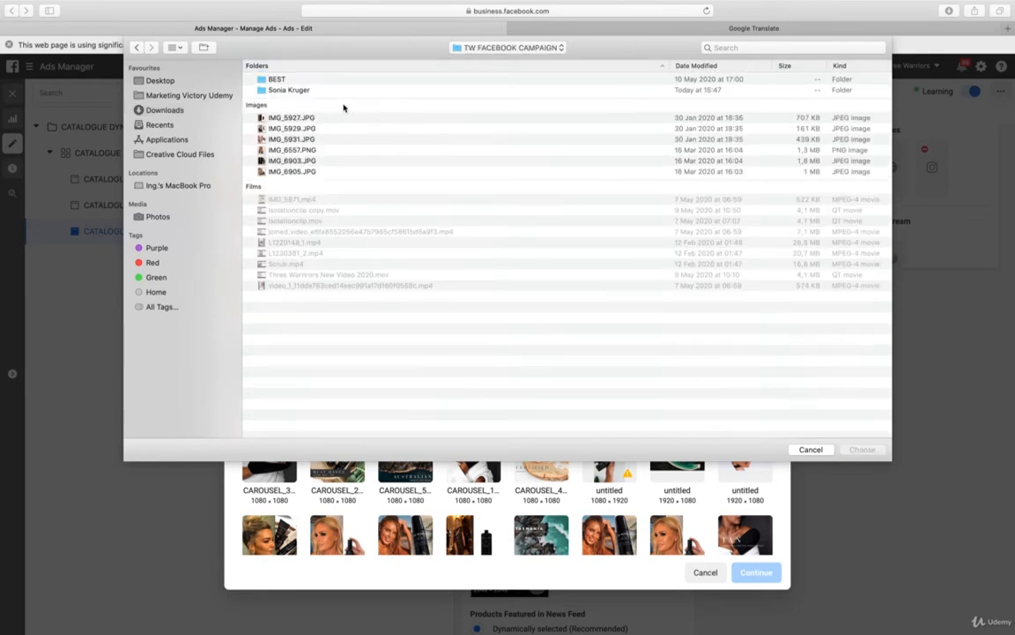
click(303, 80)
double_click(303, 80)
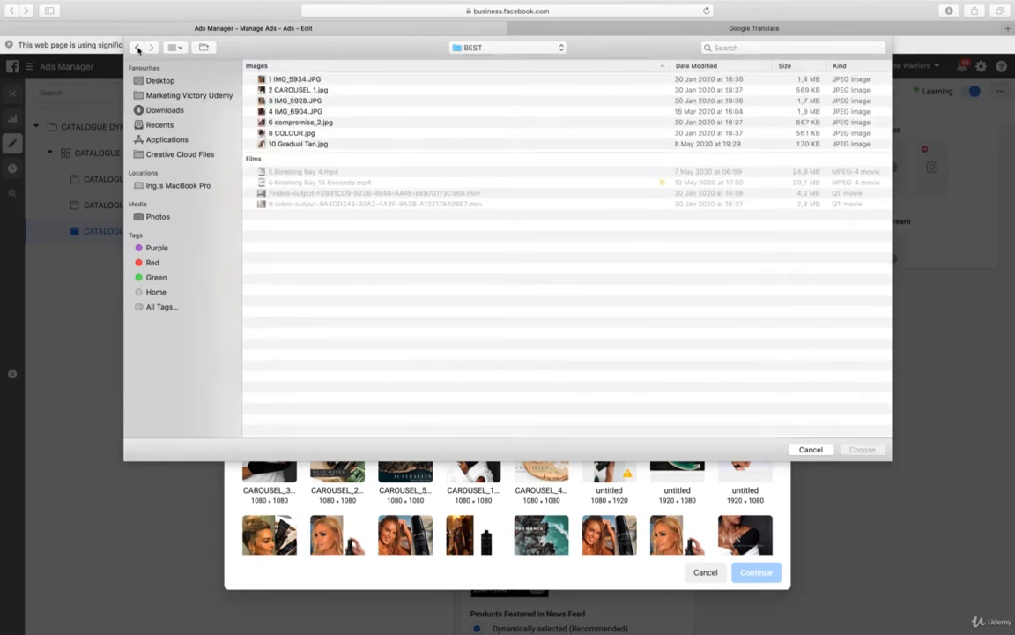
click(137, 48)
click(291, 89)
double_click(289, 88)
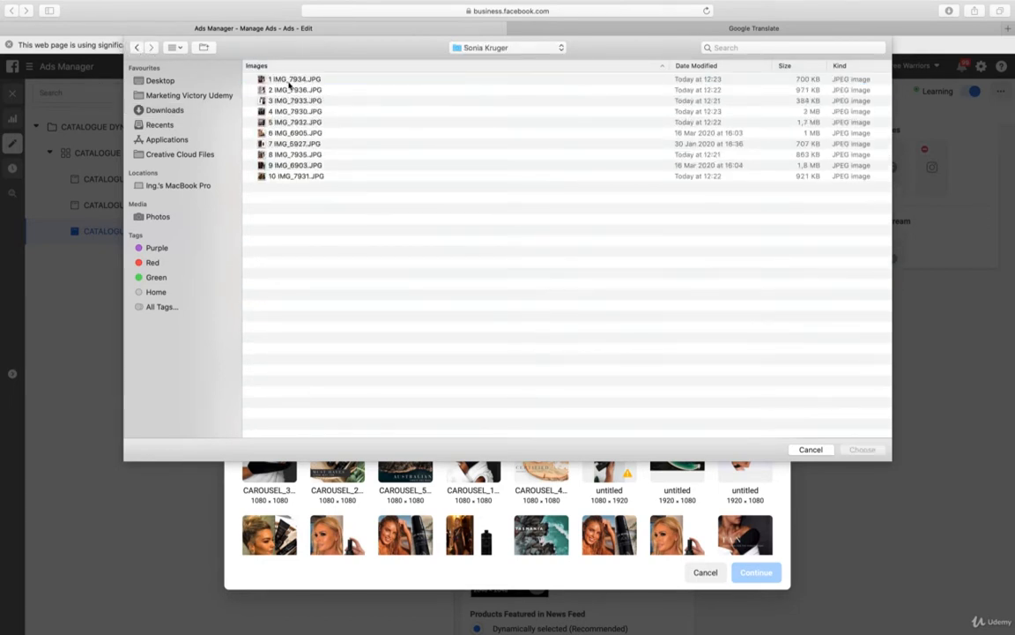
click(290, 81)
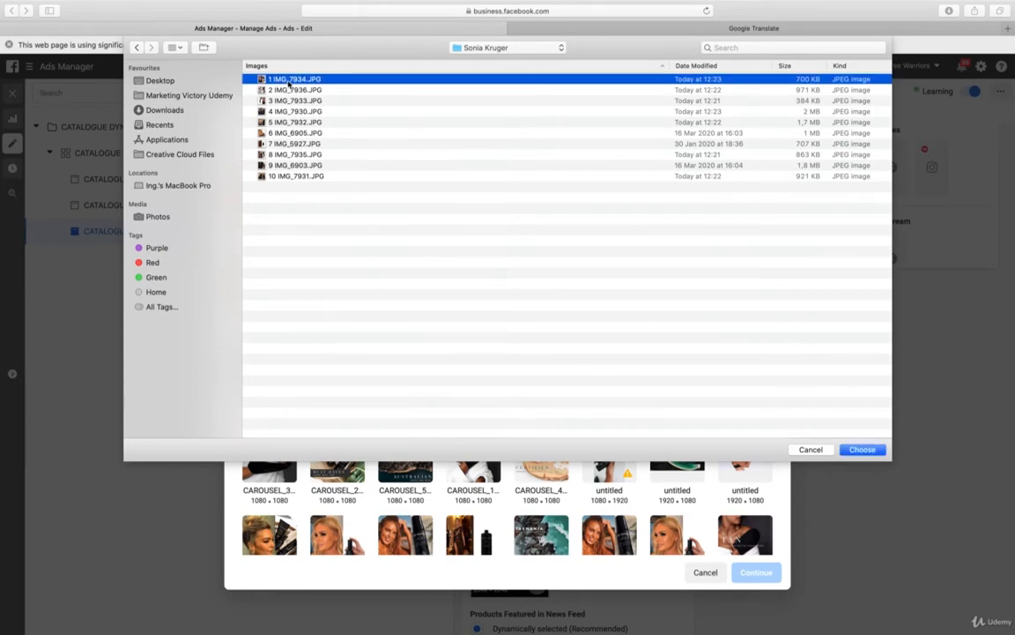
click(866, 451)
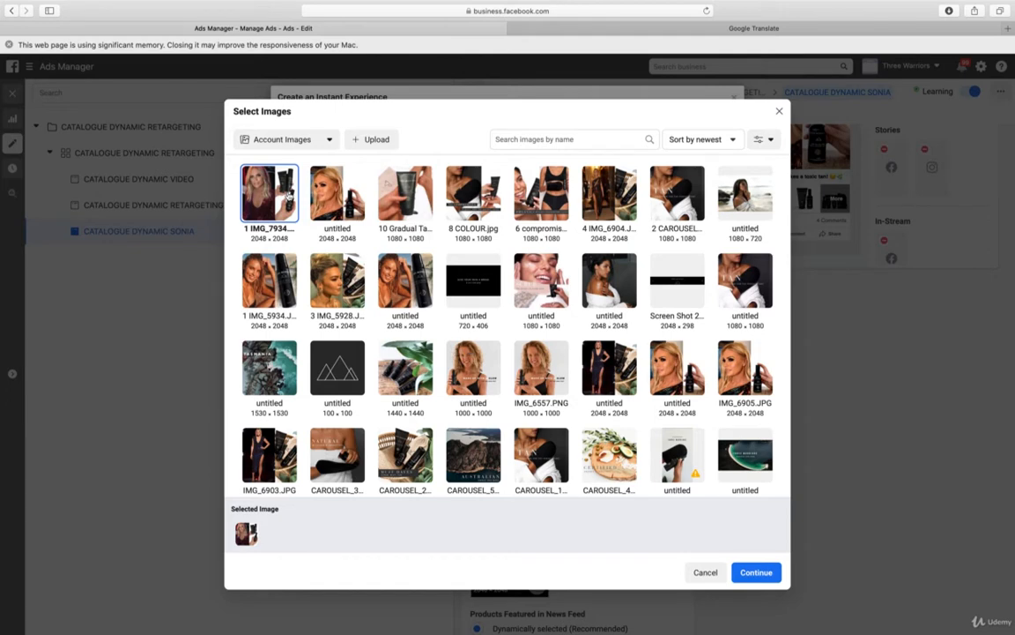
click(760, 573)
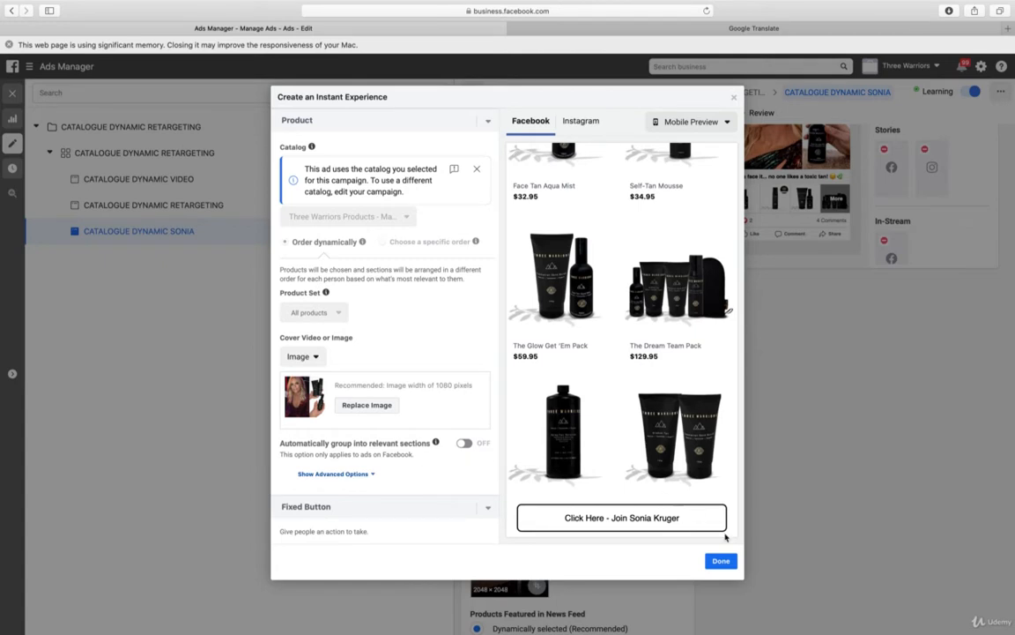
Finish the Instant Experience and publish the updated CATALOGUE DYNAMIC SONIA ad
click(722, 561)
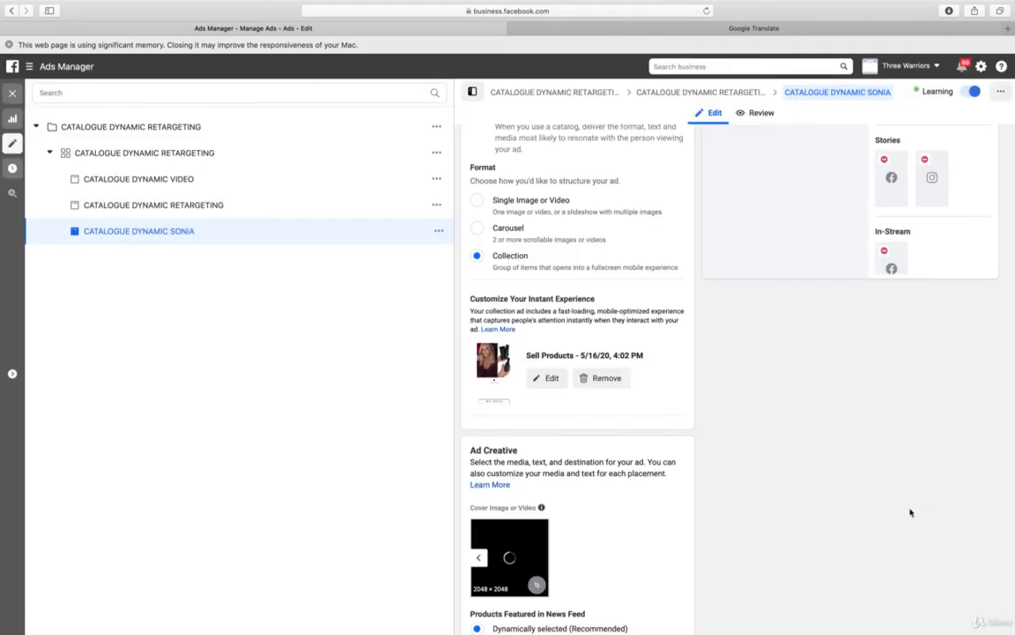
scroll(911, 512, down, 10)
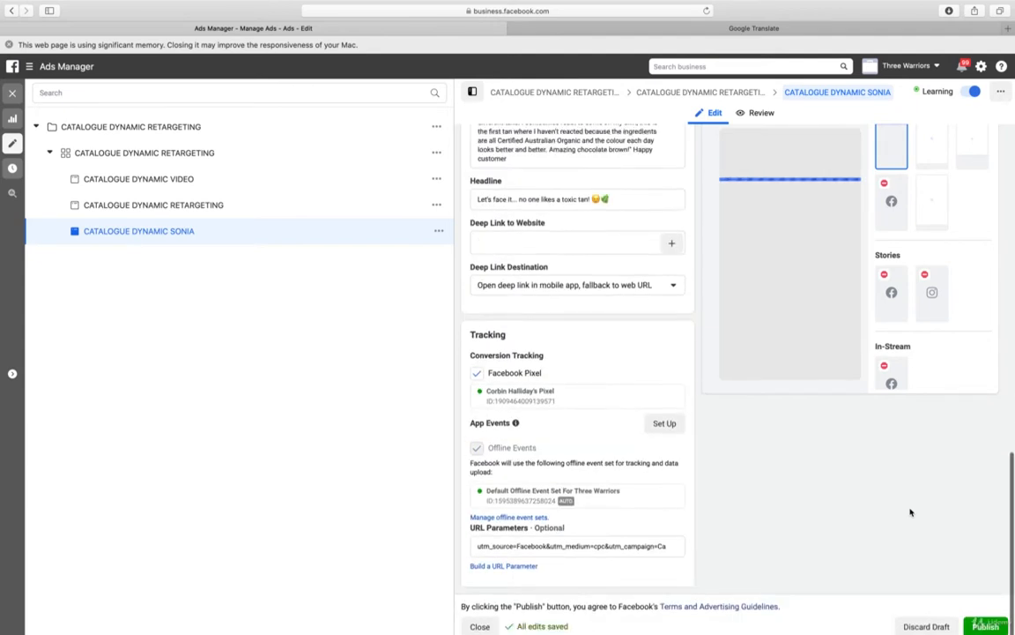
click(985, 626)
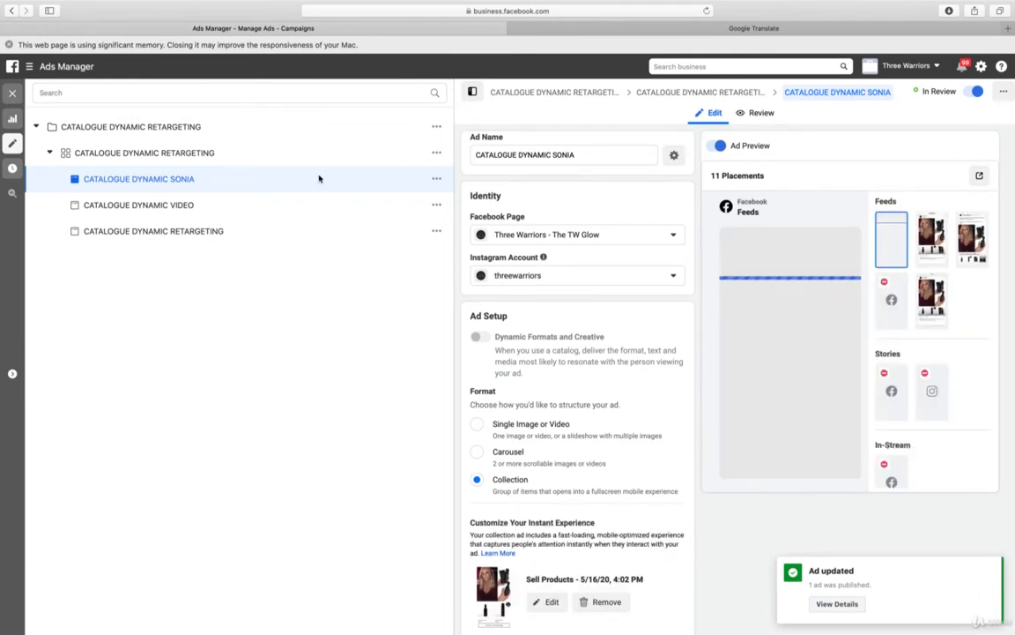
In the CATALOGUE DYNAMIC RETARGETING ad set, set the Viewed or Added to Cart But Not Purchased window to 36 days and check the estimated daily results
click(201, 156)
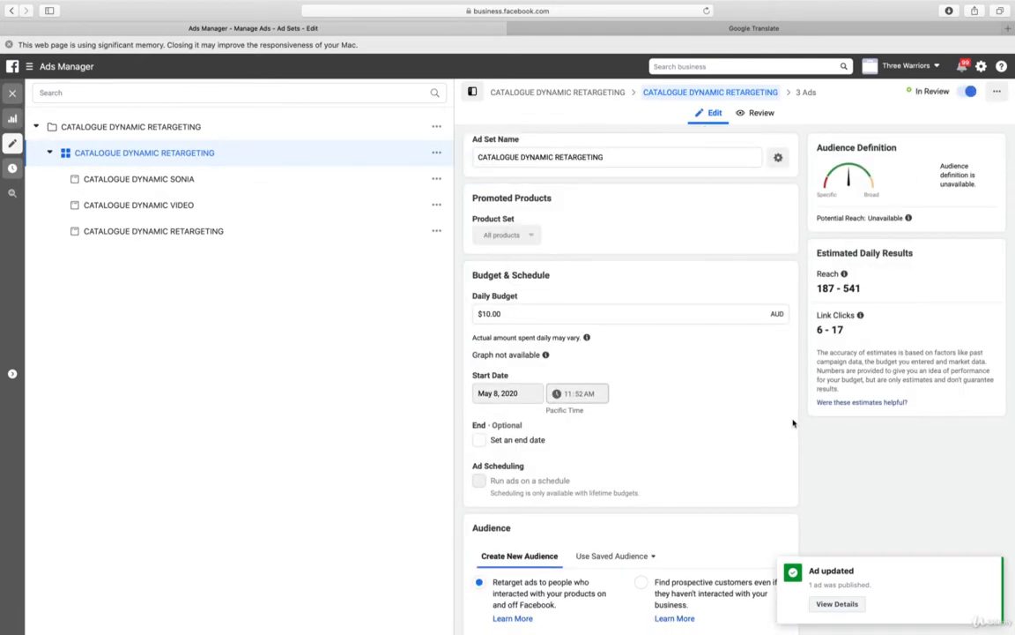
scroll(789, 422, down, 3)
scroll(788, 422, down, 1)
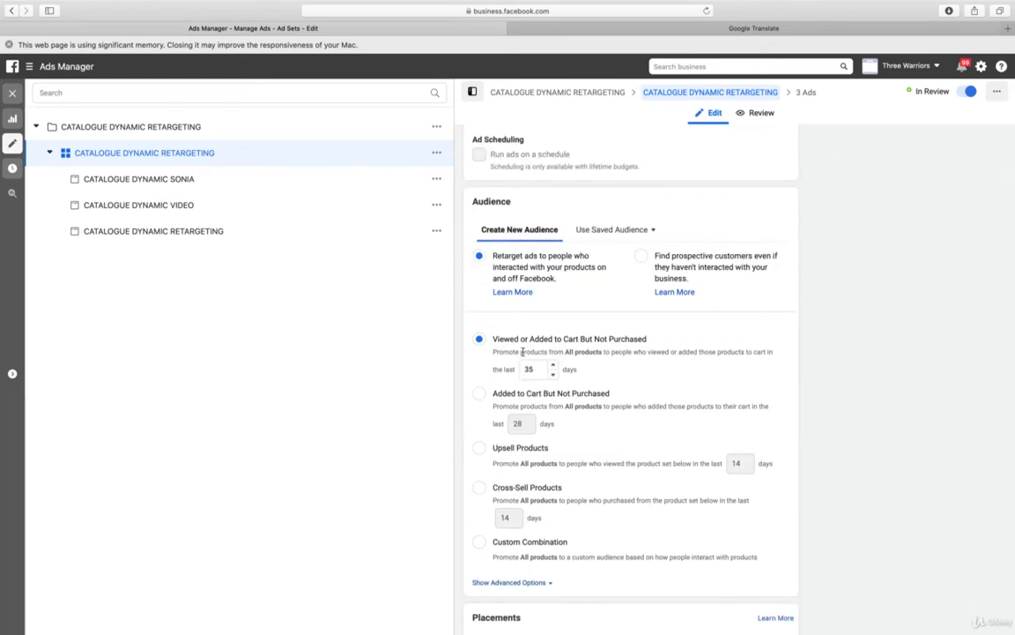
click(553, 367)
scroll(861, 364, up, 8)
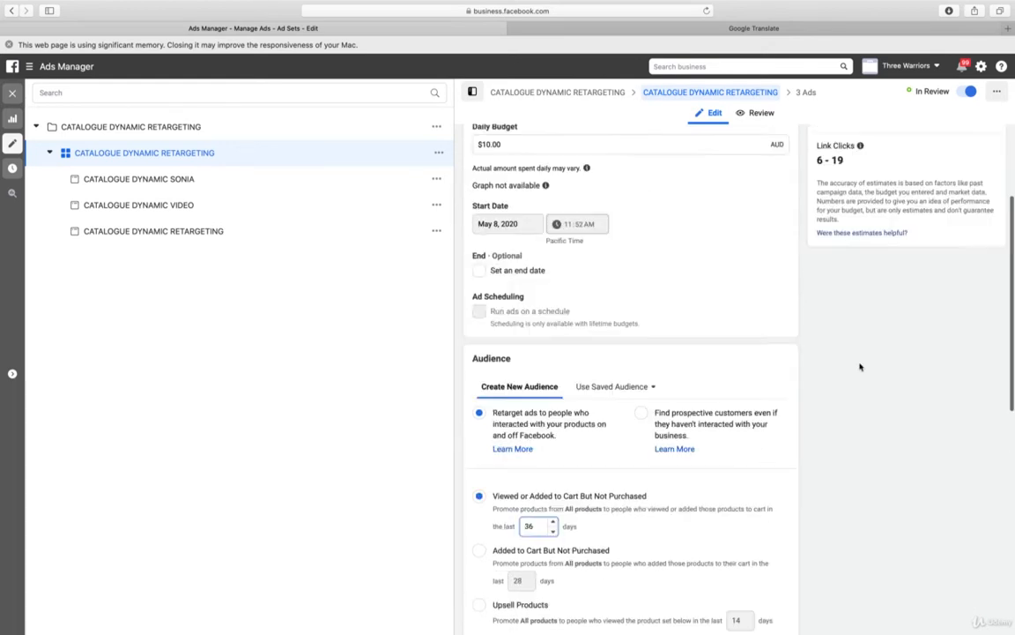
Try a 37-day retargeting window, check its effect on the estimated daily results, and return it to 36 days
scroll(817, 363, down, 3)
scroll(817, 363, down, 3)
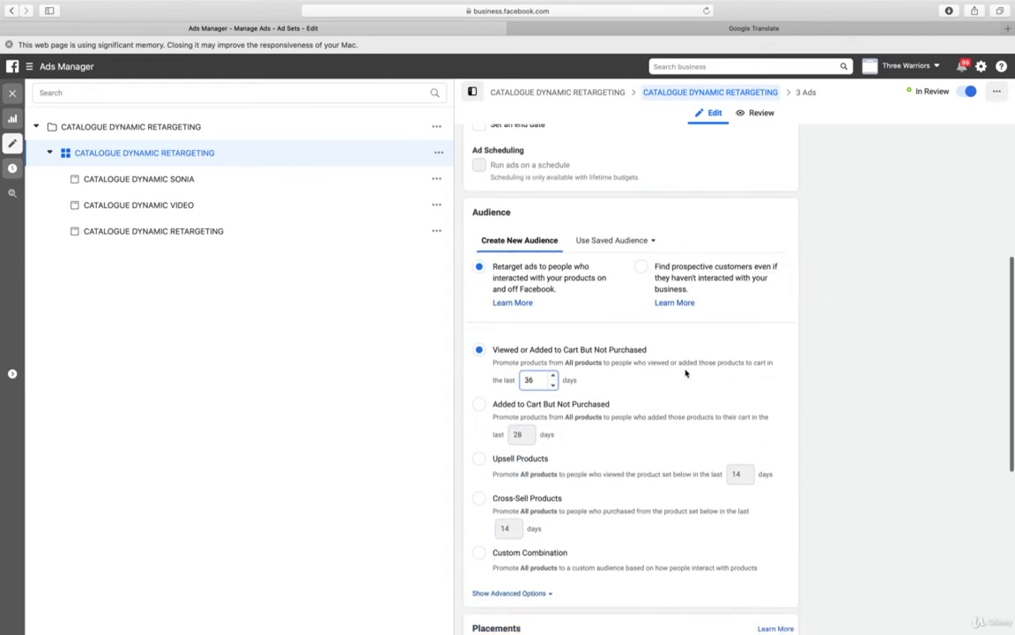
click(553, 373)
scroll(876, 380, up, 5)
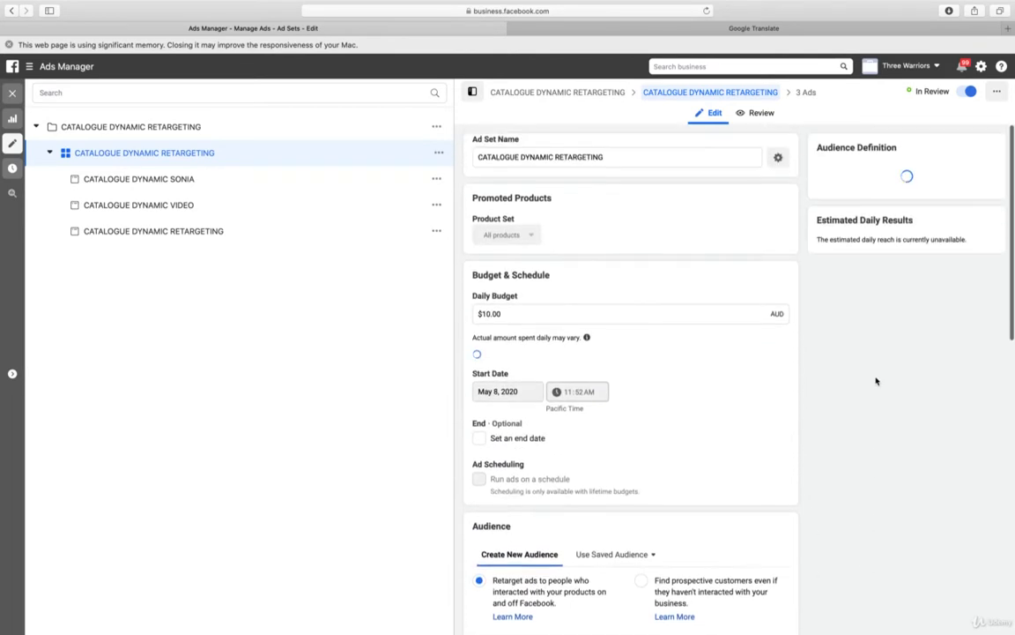
scroll(876, 381, down, 5)
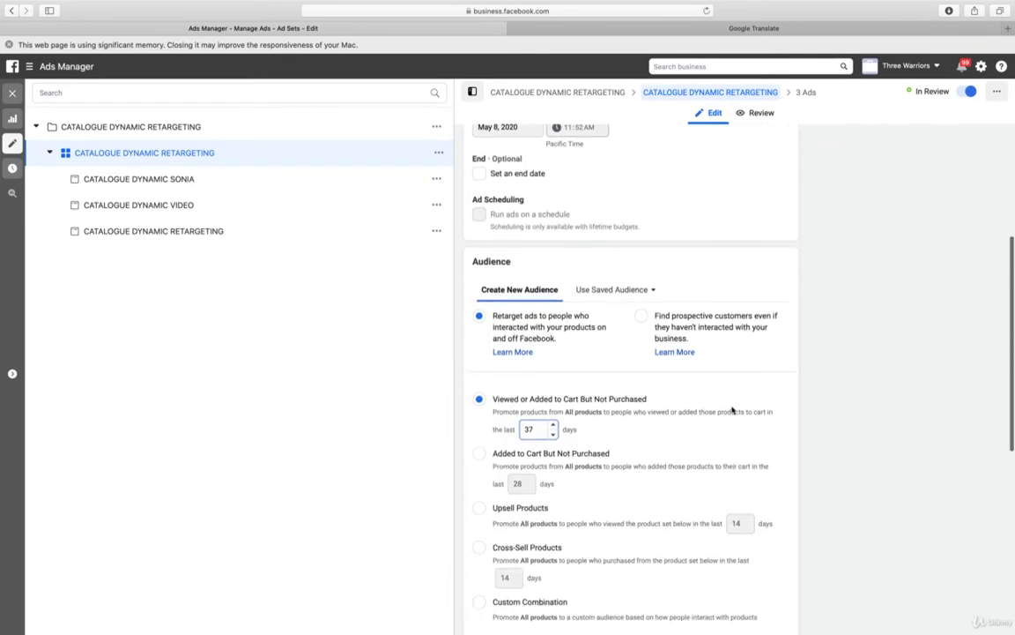
click(553, 435)
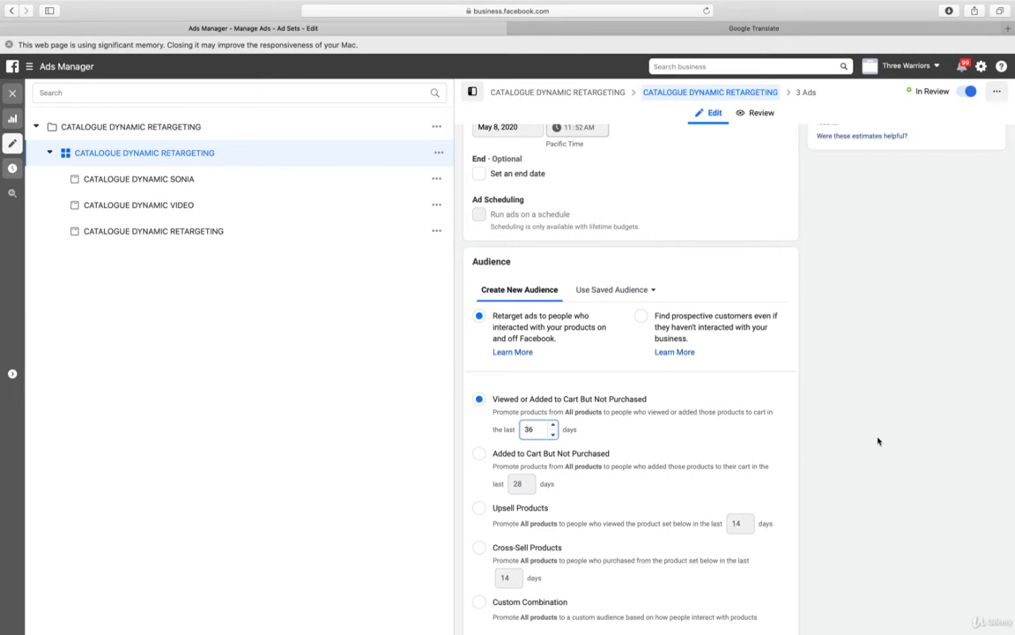
scroll(876, 444, up, 5)
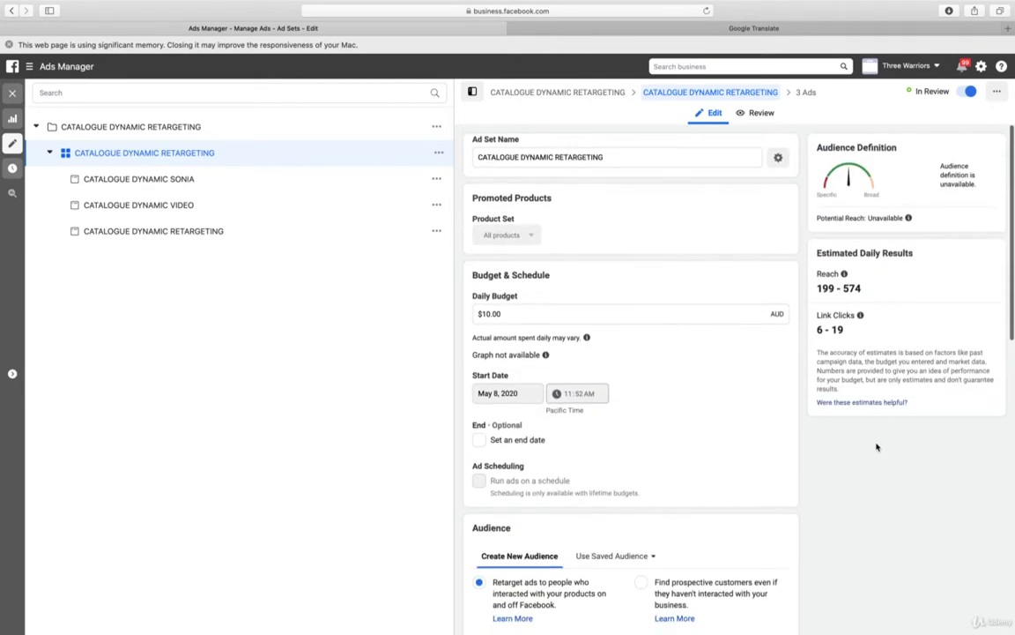
Set the ad set's daily budget to $8.00 and publish the ad set changes
click(489, 313)
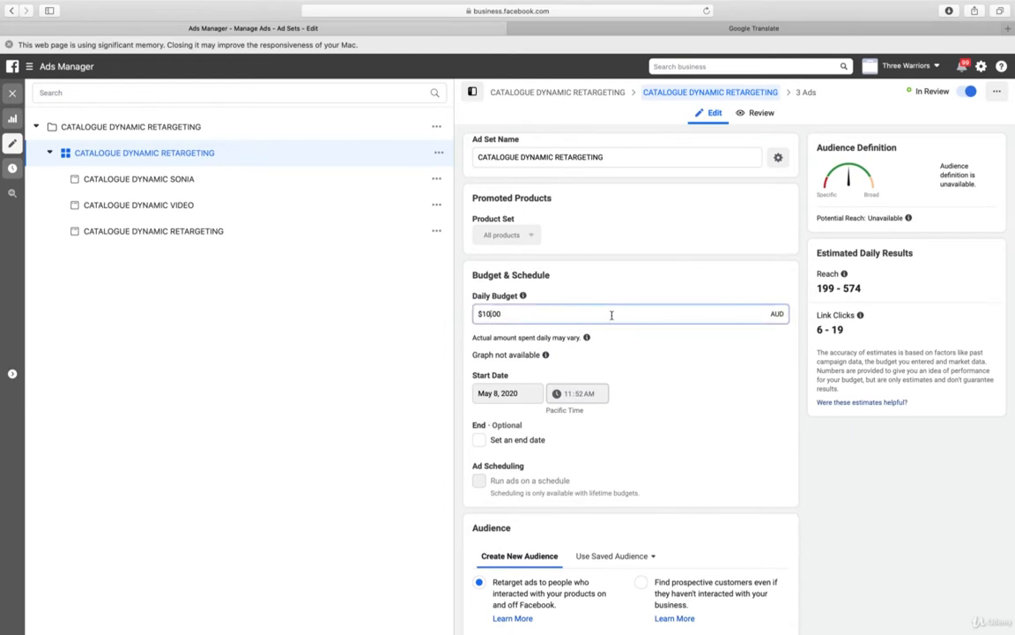
key(BackSpace)
key(BackSpace)
key(BackSpace)
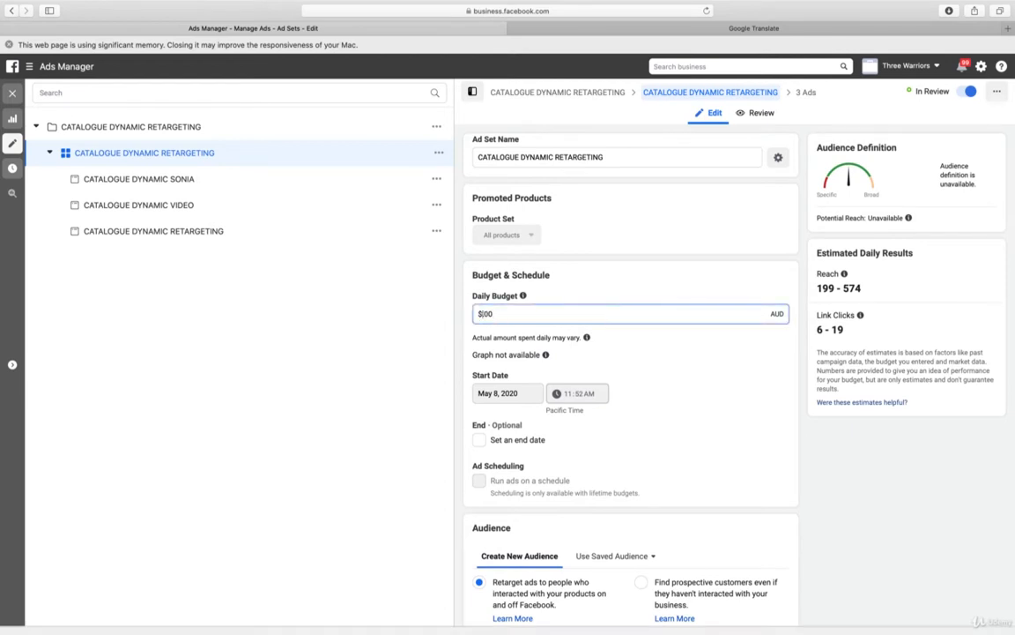
text(8)
click(732, 403)
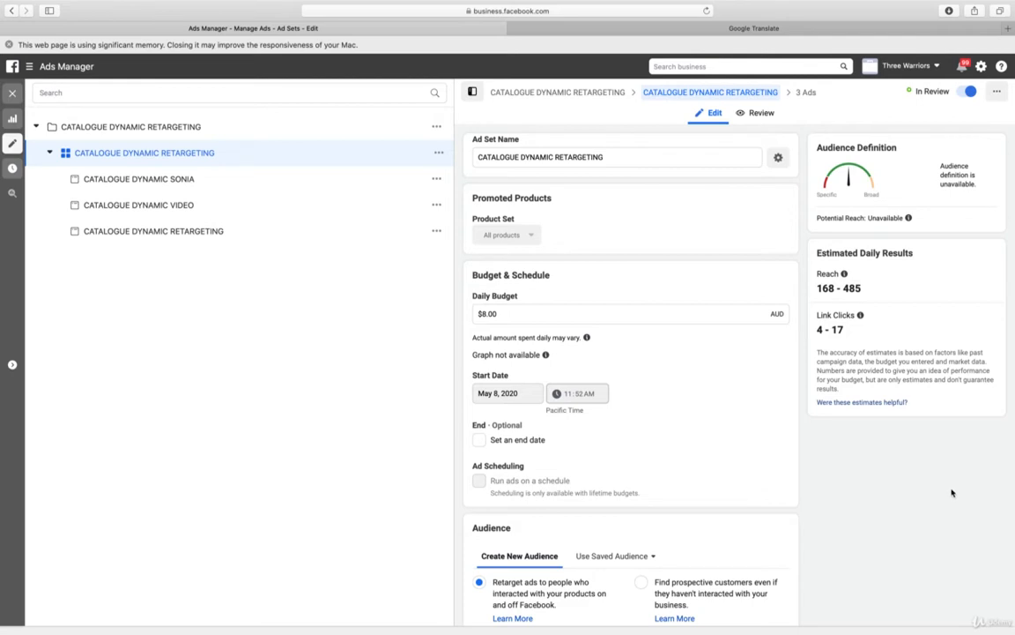
scroll(952, 492, down, 2)
scroll(951, 491, down, 10)
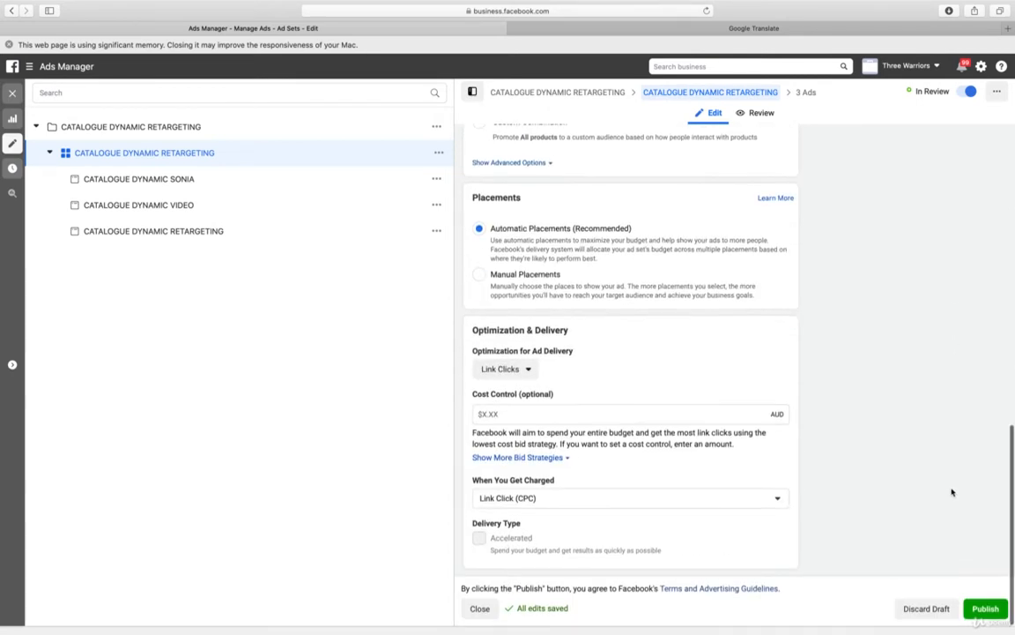
click(985, 608)
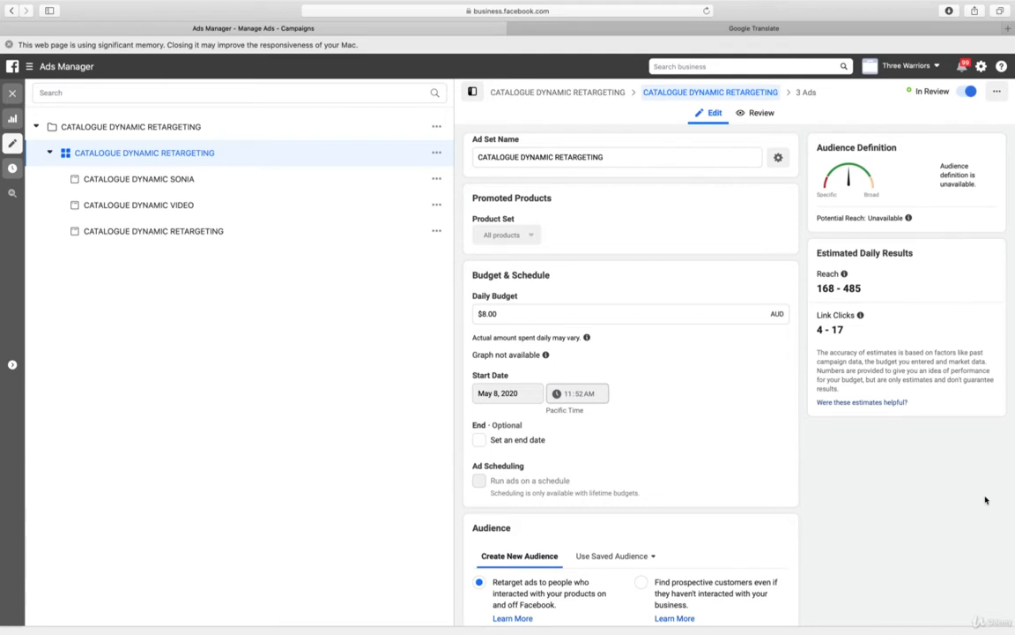
Review the published ad set settings, close the editor and check the CATALOGUE DYNAMIC RETARGETING ad set's budget in the ad sets list
scroll(945, 465, down, 5)
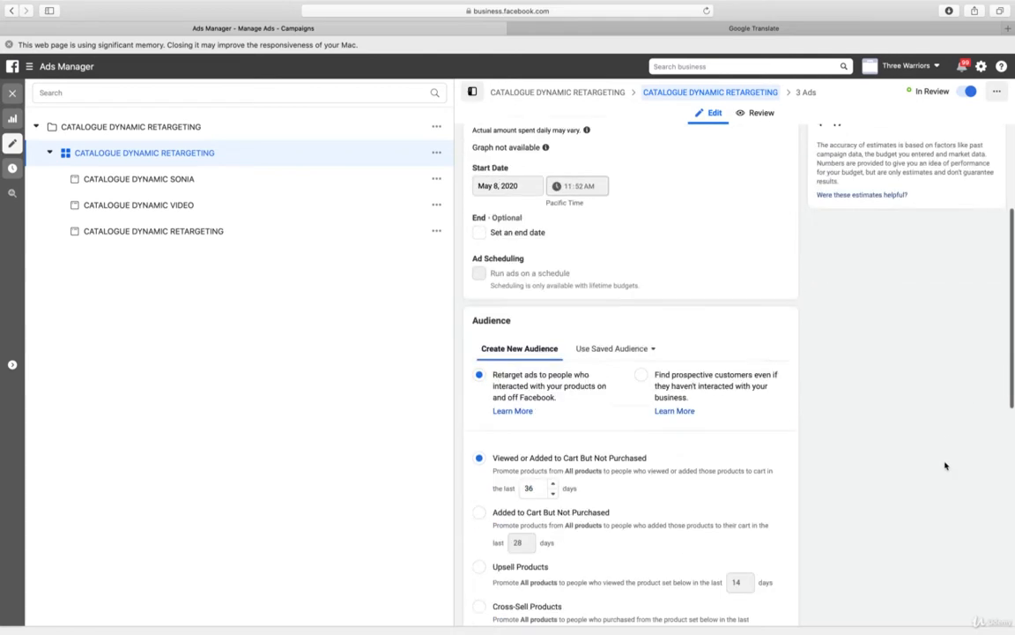
scroll(945, 464, down, 5)
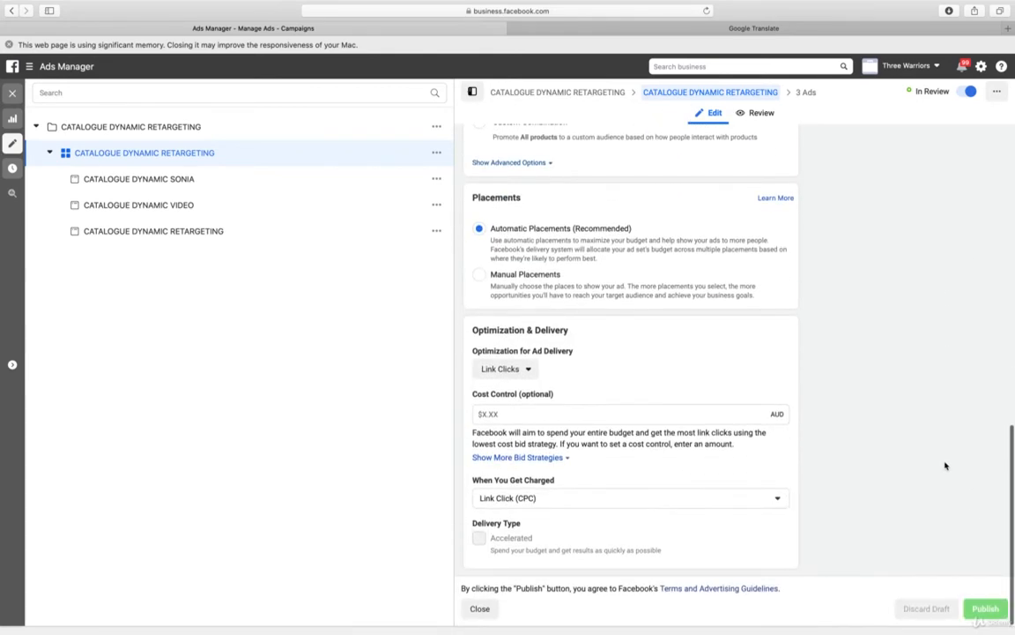
scroll(945, 465, up, 1)
scroll(945, 465, up, 10)
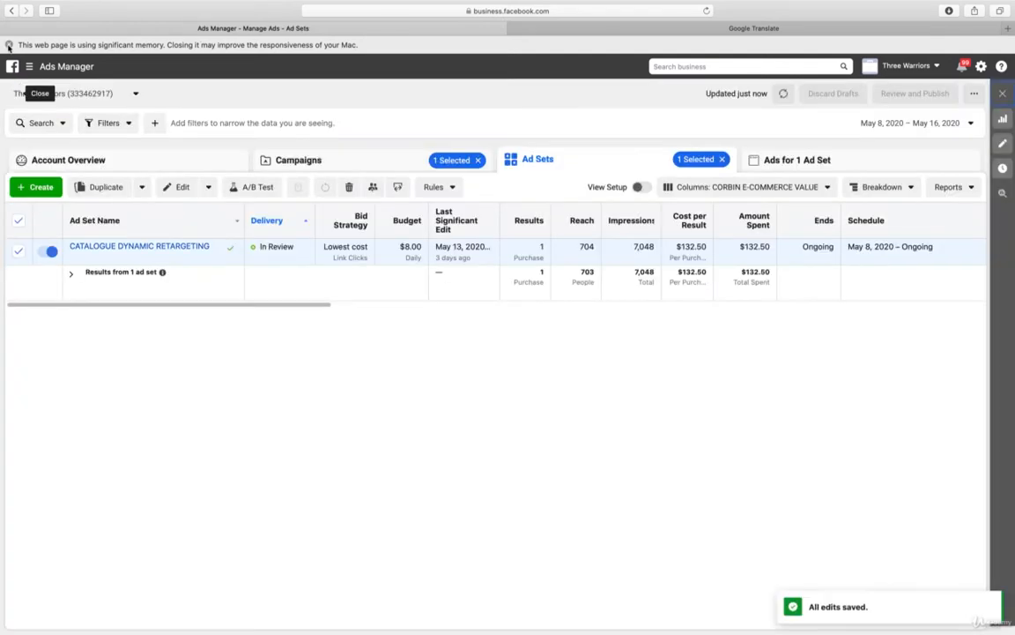
click(9, 44)
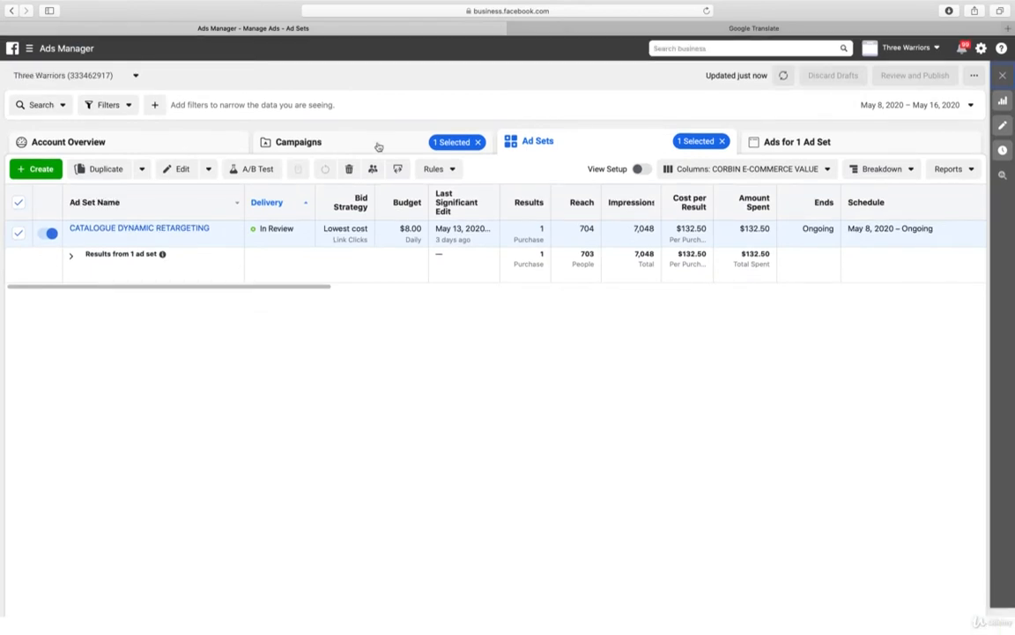
click(378, 144)
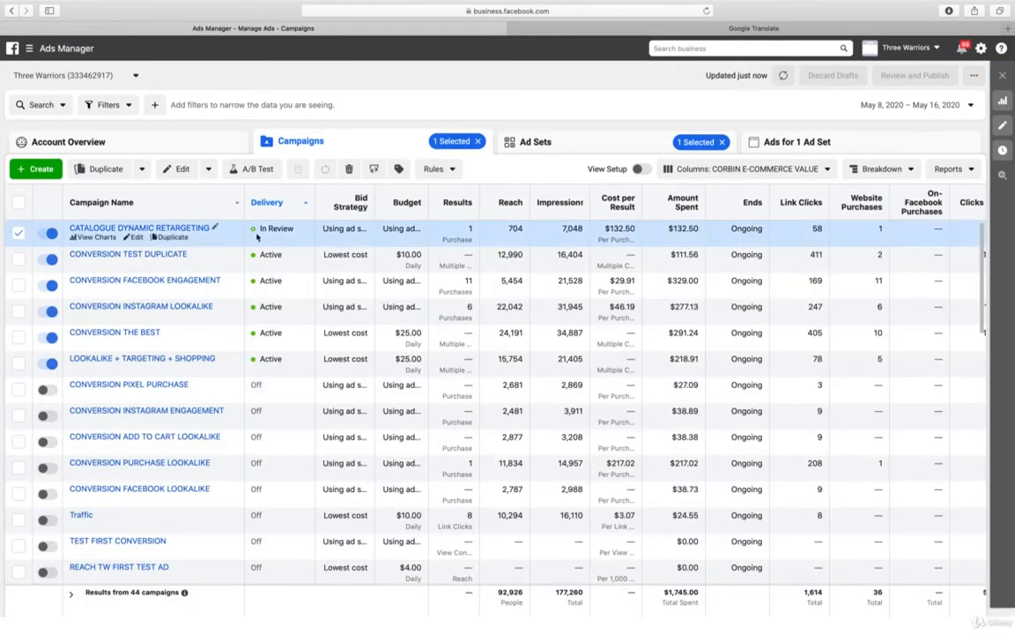
click(185, 229)
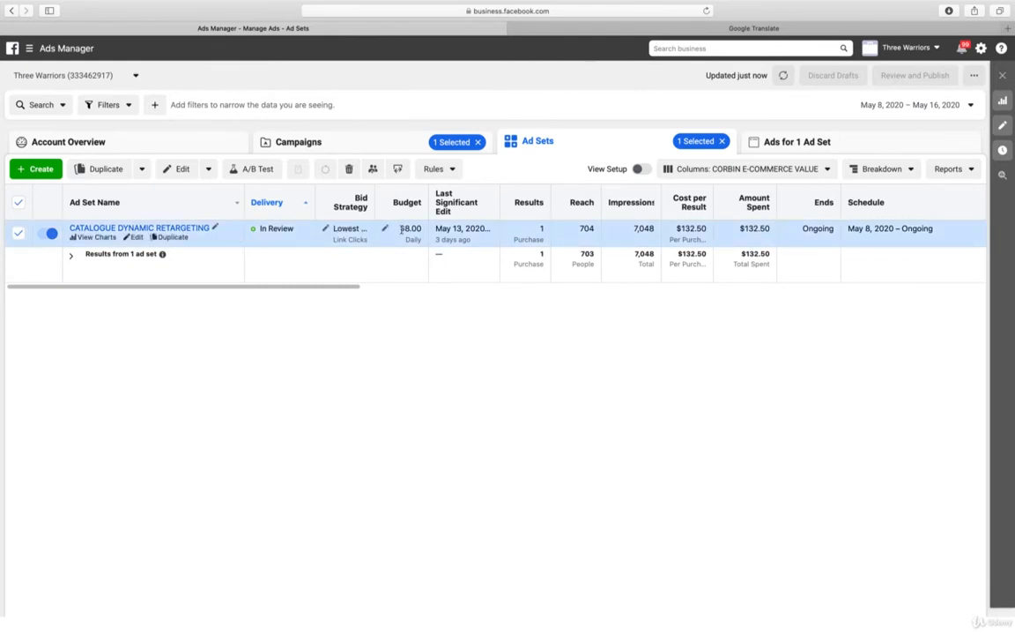
Return to the campaigns list and compare CONVERSION TEST DUPLICATE's clicks, add-to-carts, checkouts, purchases, ROAS and cost per purchase with the other campaigns
click(389, 139)
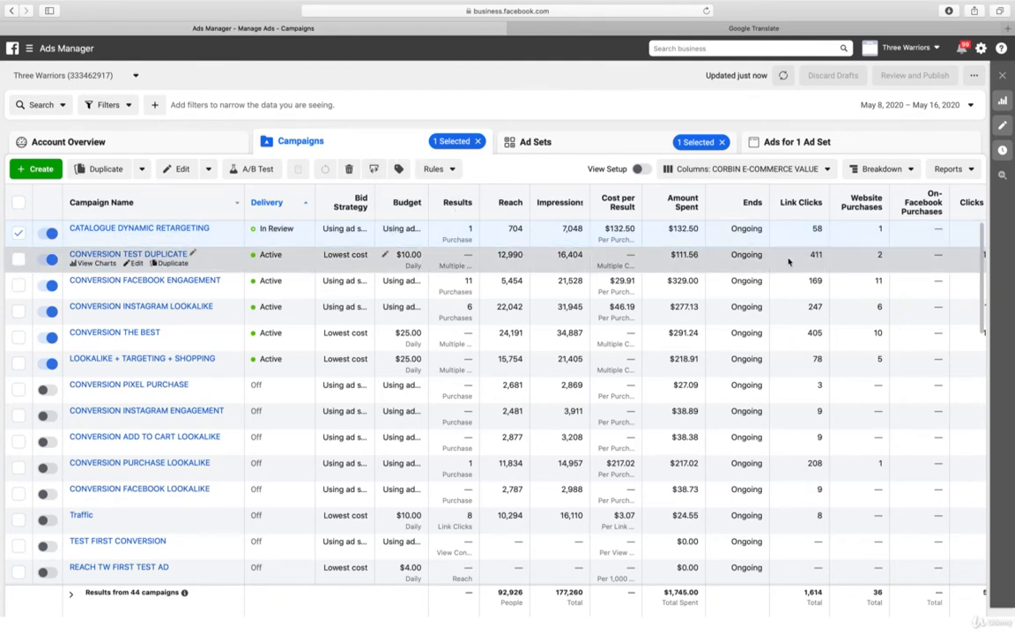
scroll(793, 256, right, 5)
scroll(790, 261, right, 8)
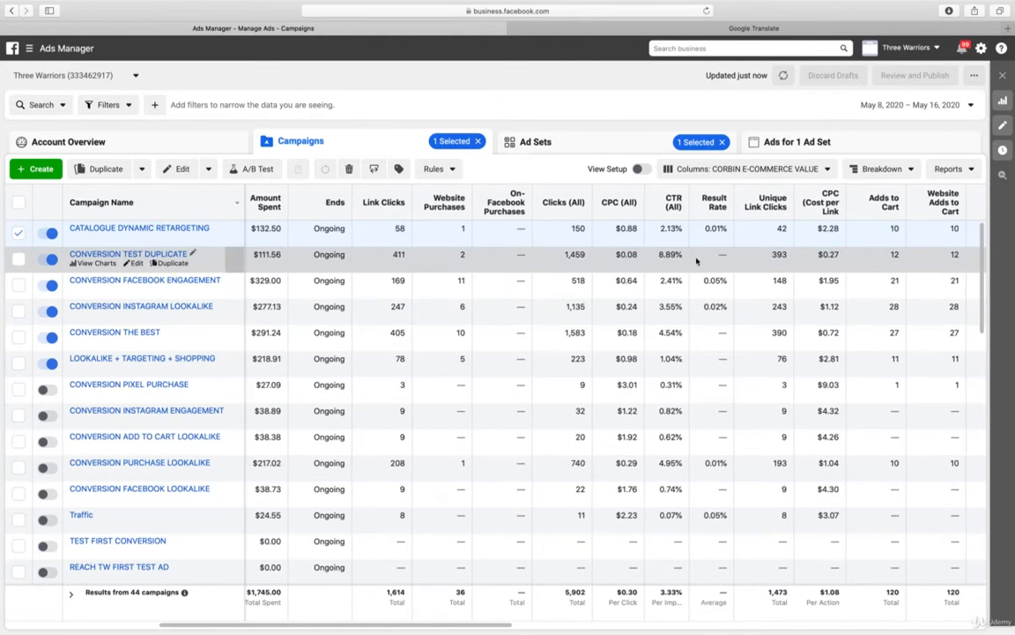
scroll(695, 260, right, 3)
scroll(696, 261, right, 15)
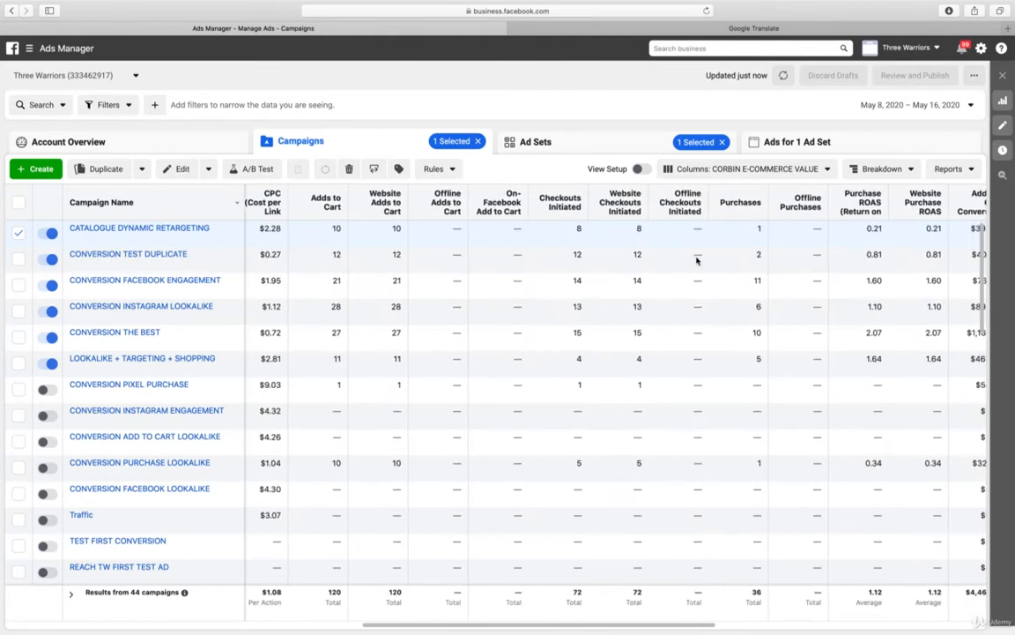
scroll(692, 260, right, 3)
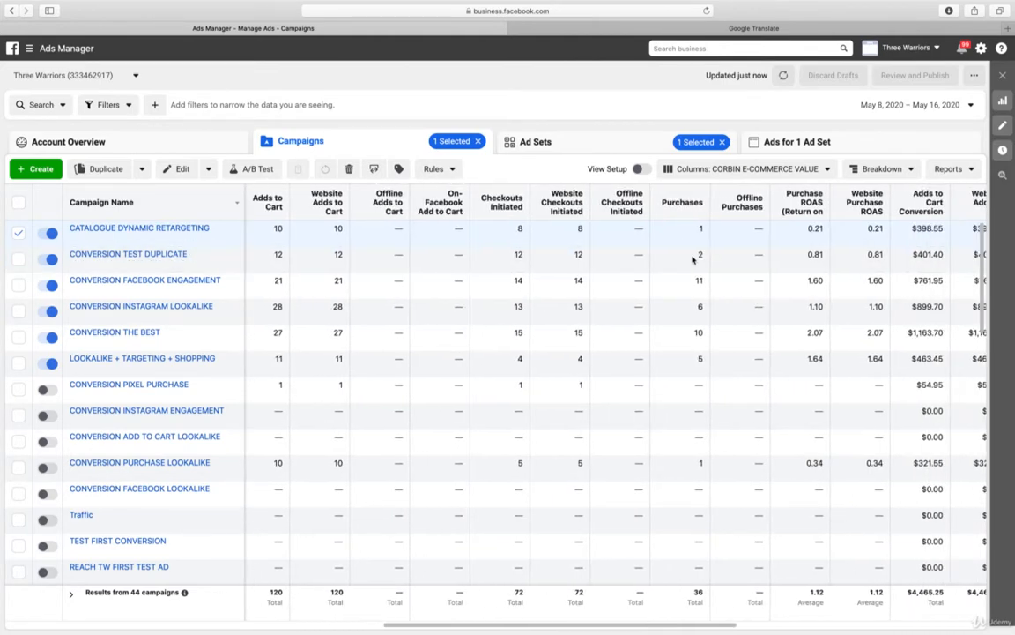
scroll(692, 259, right, 10)
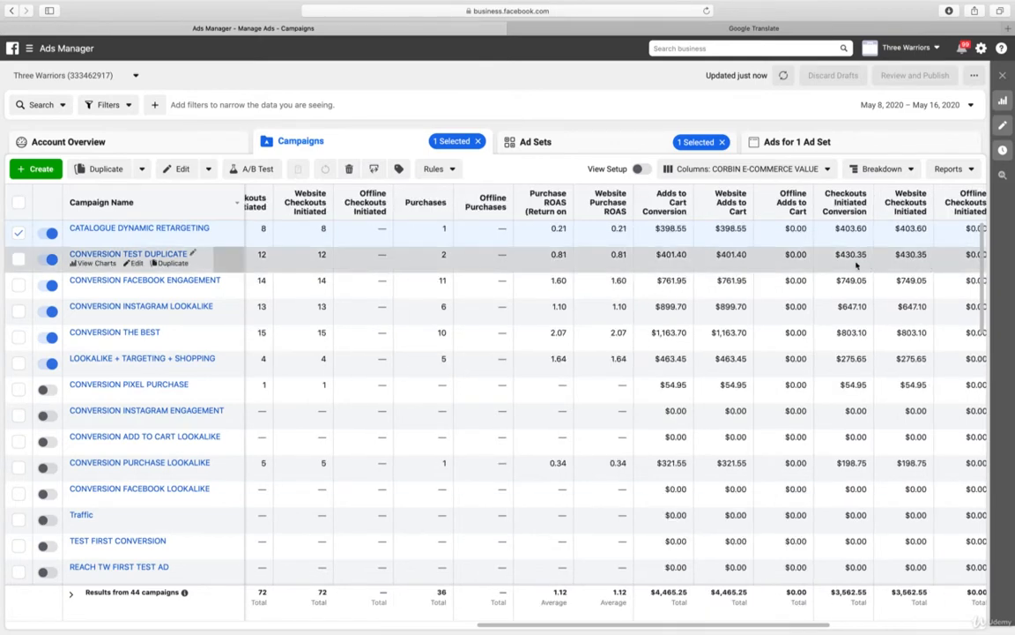
scroll(867, 262, right, 8)
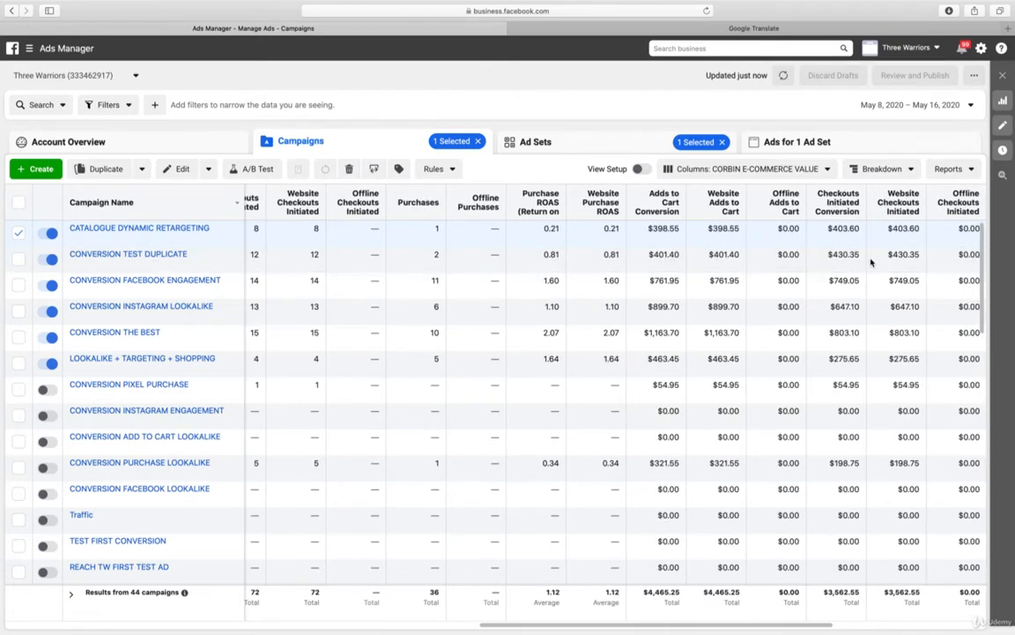
scroll(925, 257, right, 7)
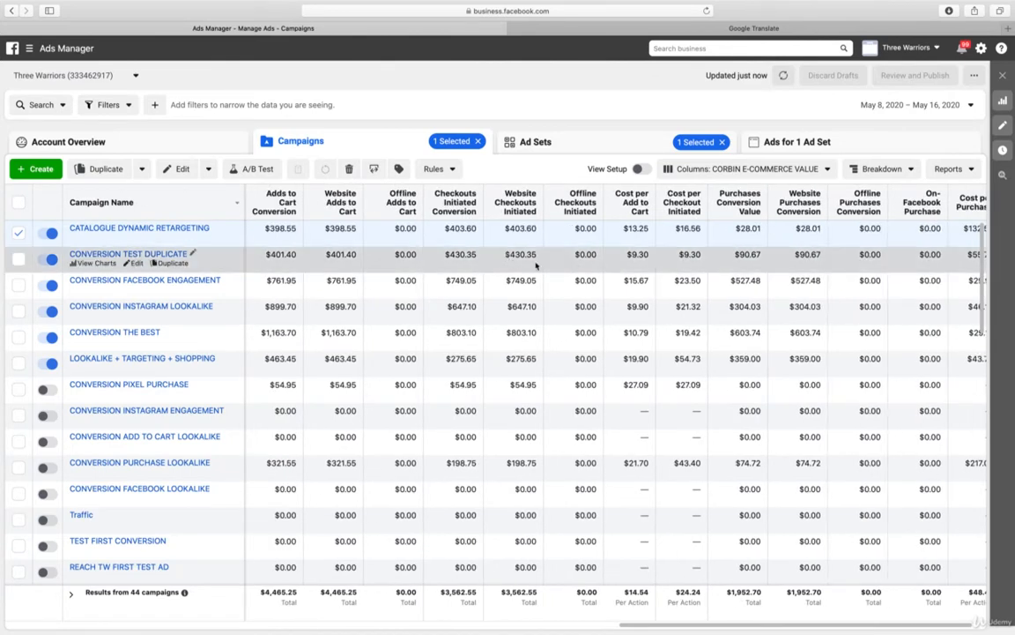
scroll(861, 263, right, 1)
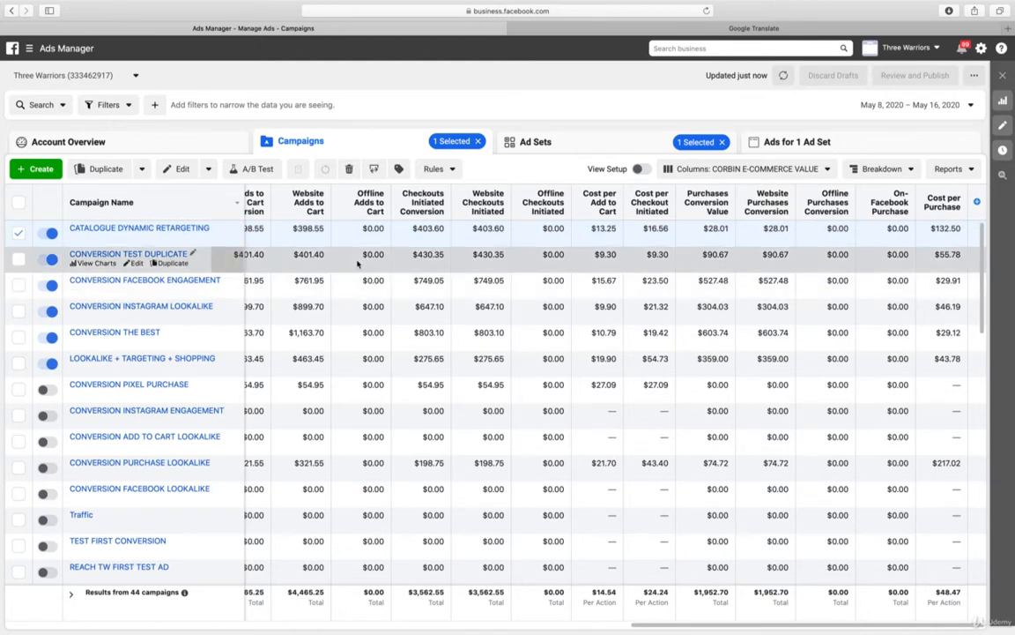
scroll(362, 264, left, 5)
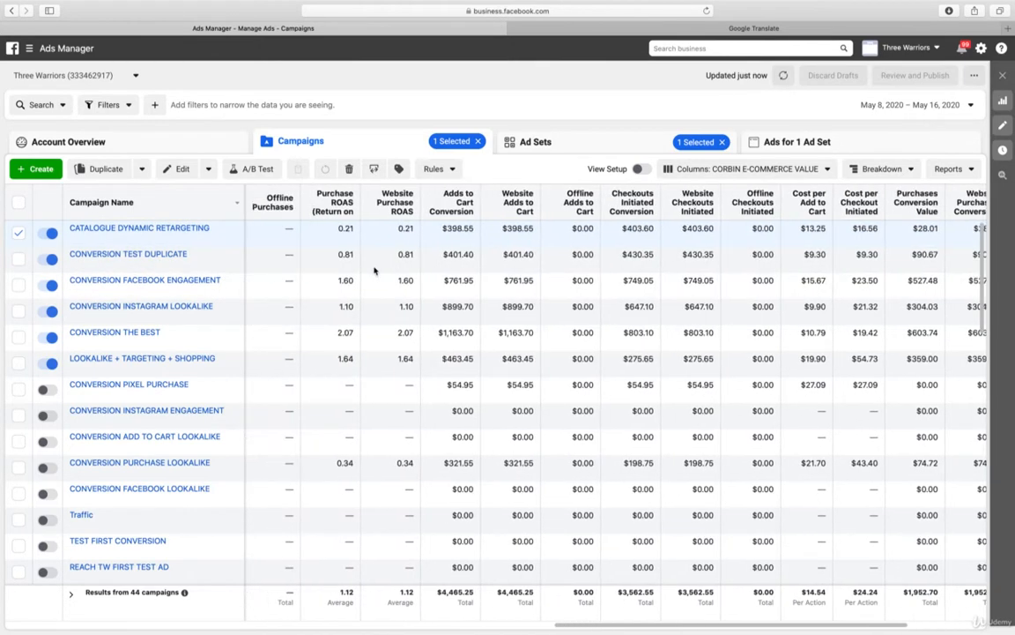
scroll(374, 271, left, 10)
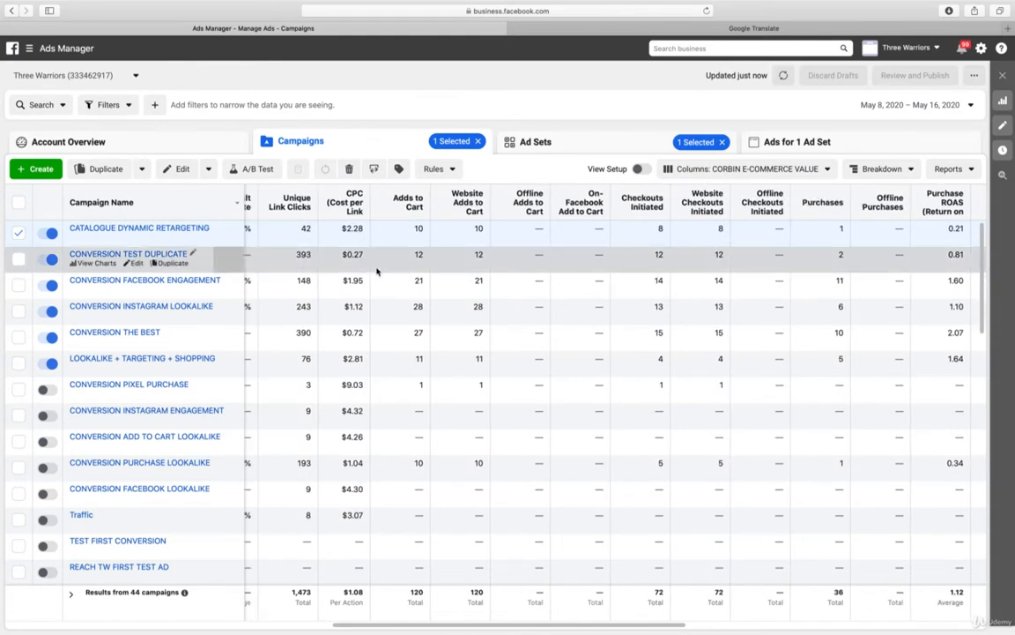
Edit the LOOKALIKE + TARGETING + EXCLUDE ad set in the CONVERSION TEST DUPLICATE campaign and open its saved audience for editing
click(137, 228)
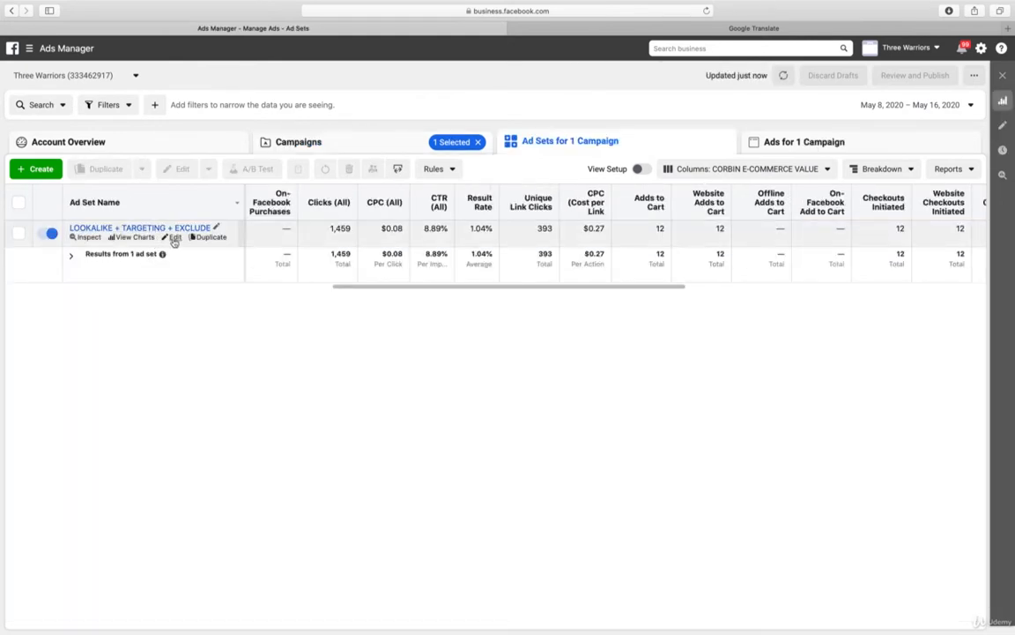
click(174, 238)
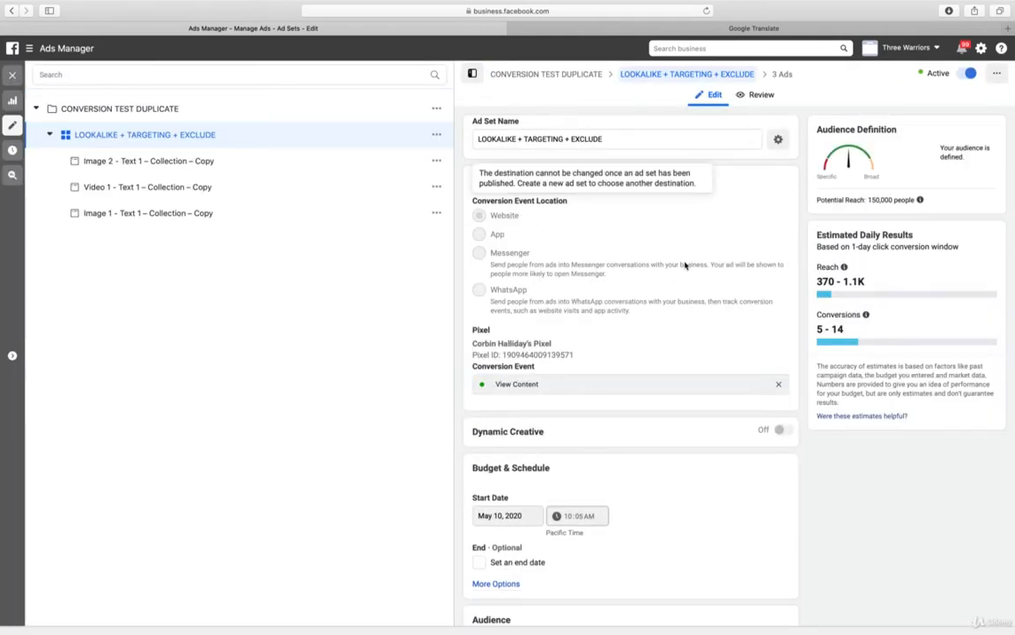
scroll(686, 264, down, 5)
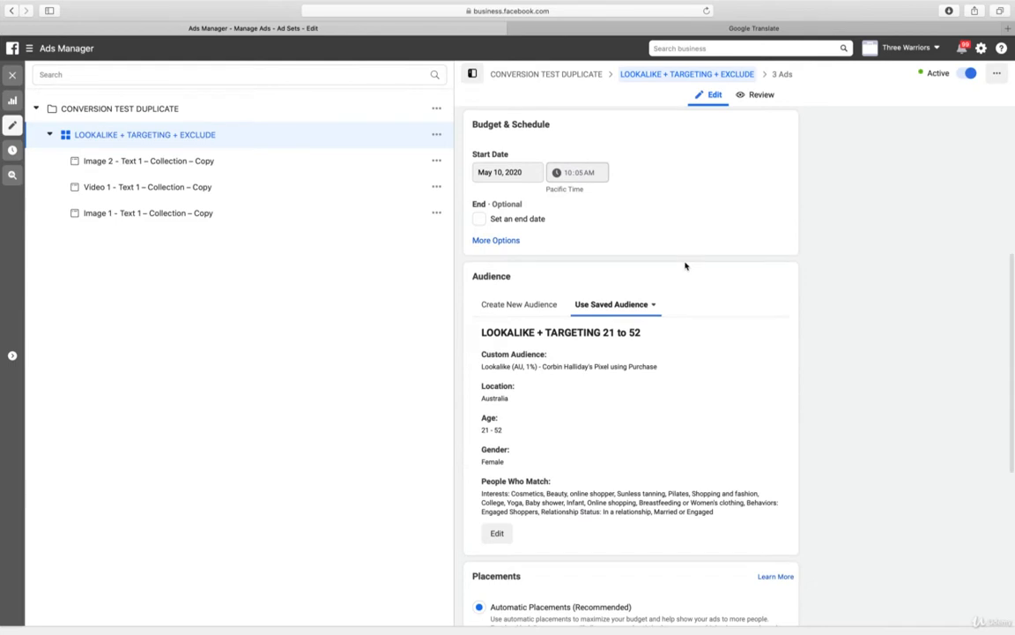
scroll(686, 265, down, 3)
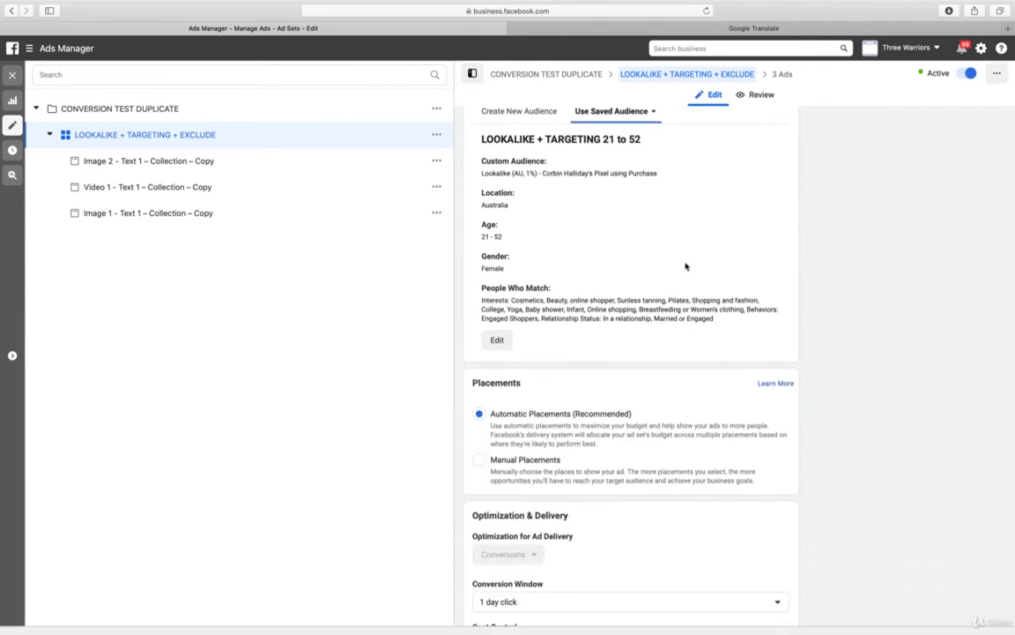
click(497, 339)
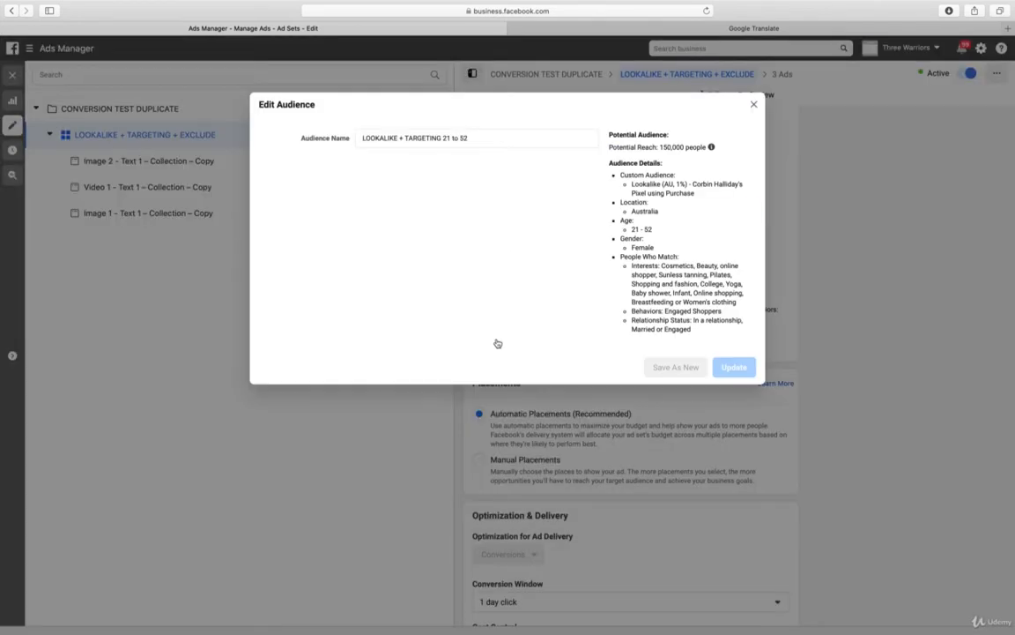
Set the minimum age of the saved audience to 28
scroll(498, 340, down, 2)
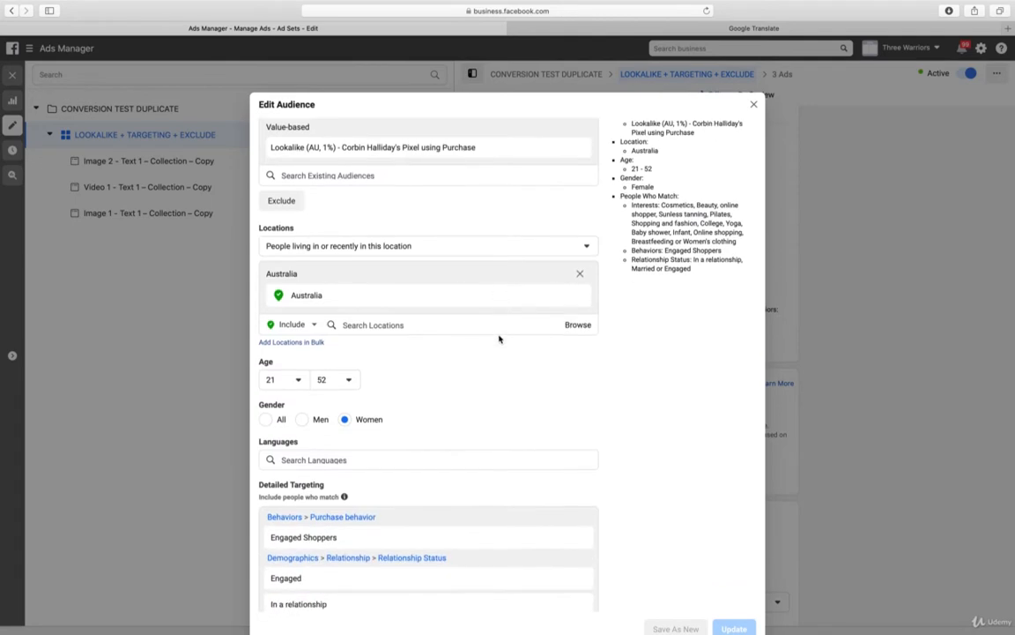
scroll(499, 338, down, 3)
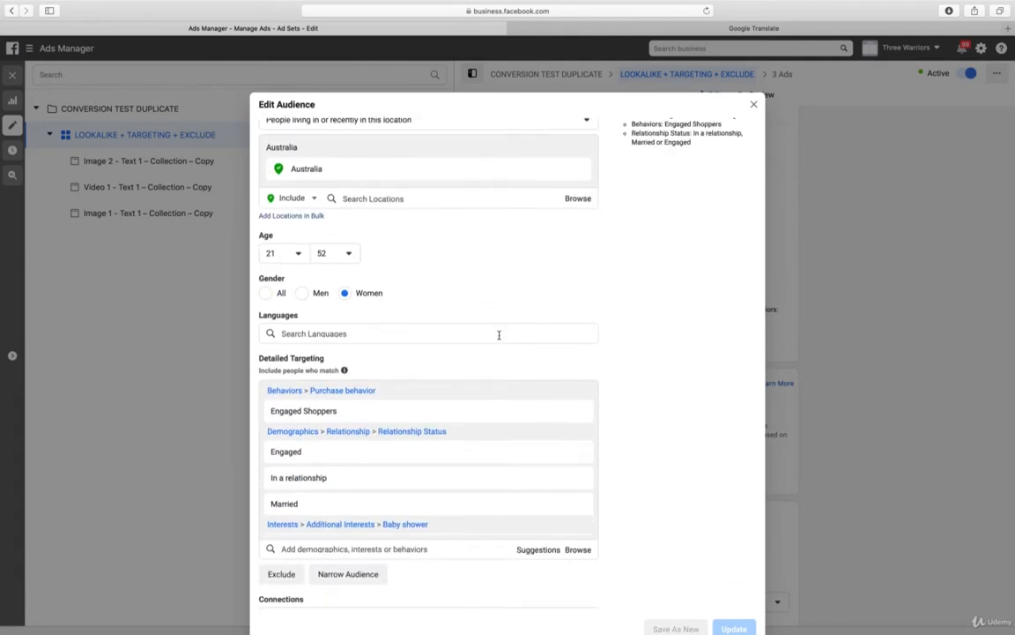
click(298, 254)
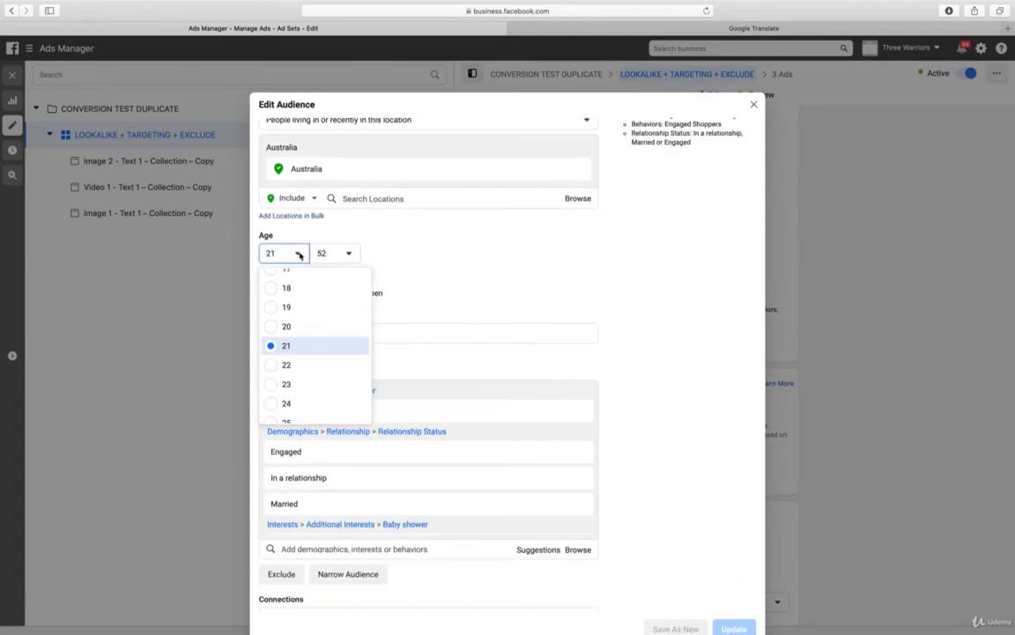
scroll(341, 397, down, 3)
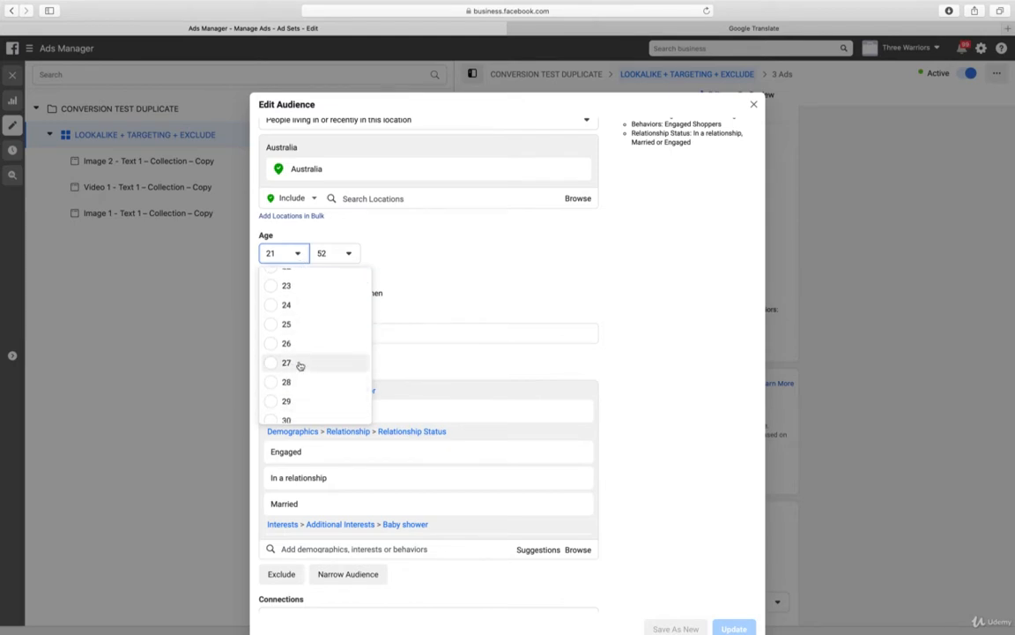
click(289, 381)
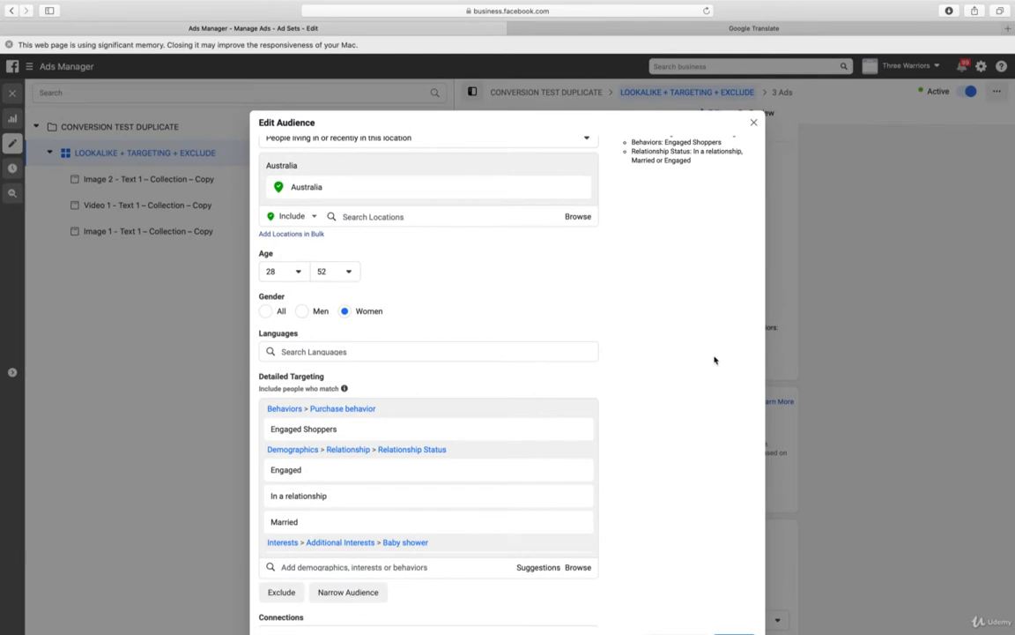
Review the audience's detailed targeting and summary, save the updated audience and close the confirmation
scroll(714, 360, down, 1)
scroll(551, 503, down, 5)
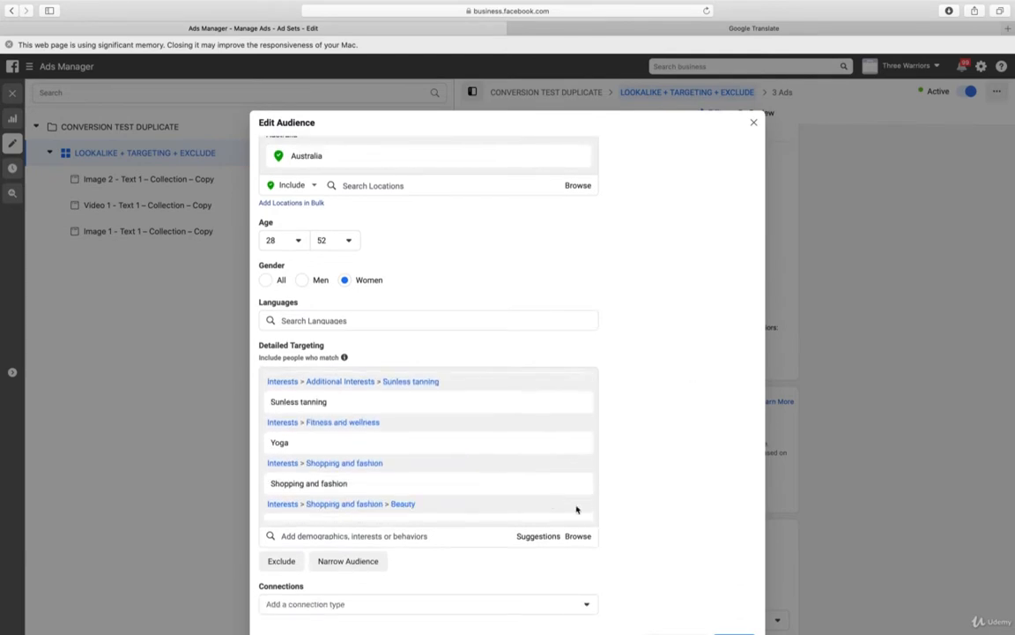
scroll(577, 509, down, 3)
scroll(652, 385, down, 2)
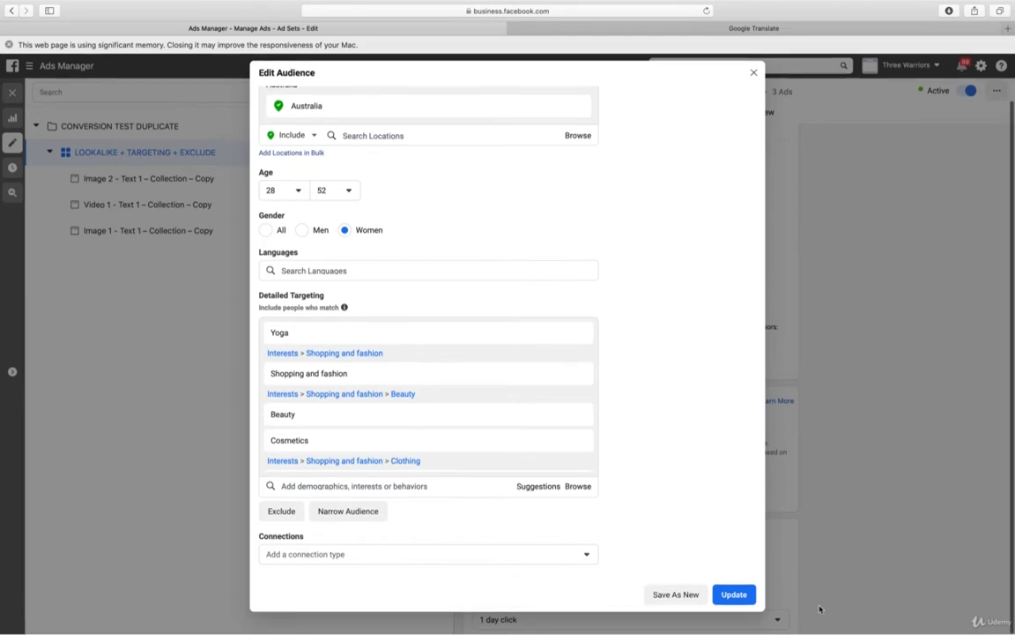
scroll(691, 347, up, 5)
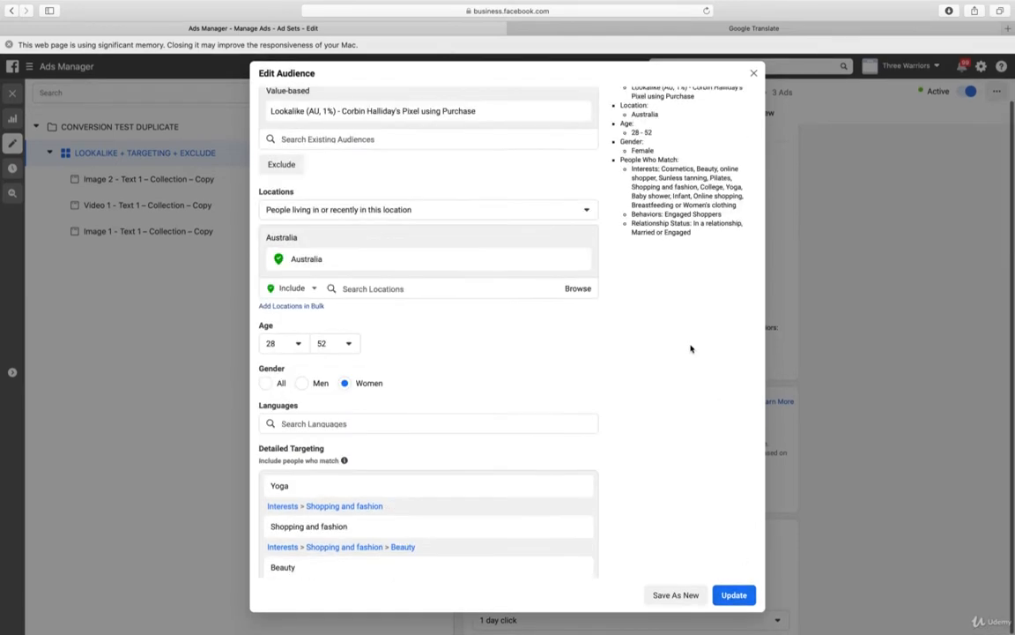
scroll(691, 347, up, 2)
scroll(691, 347, down, 8)
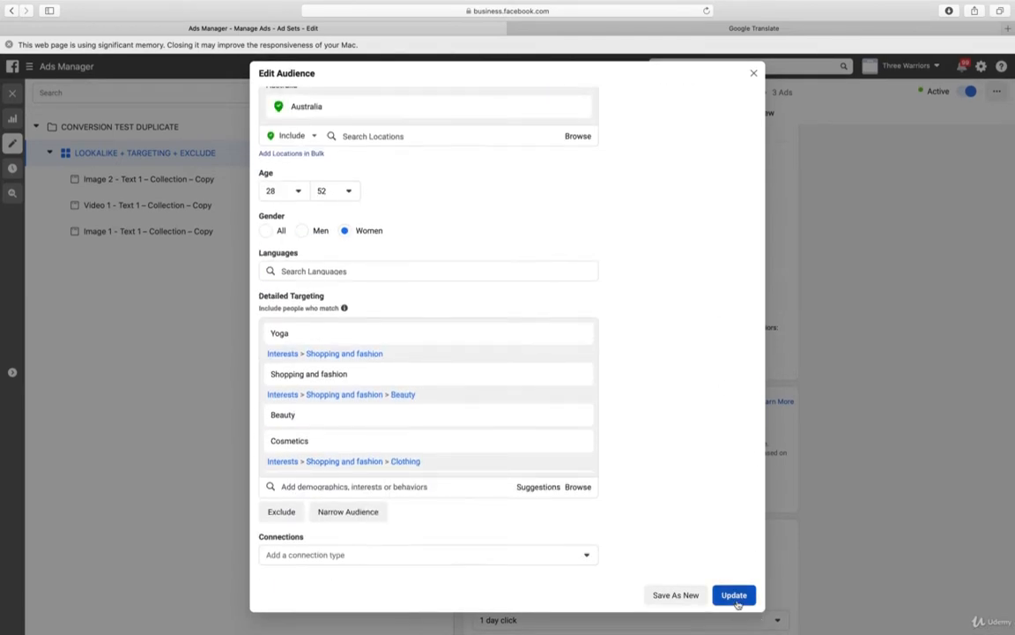
click(735, 596)
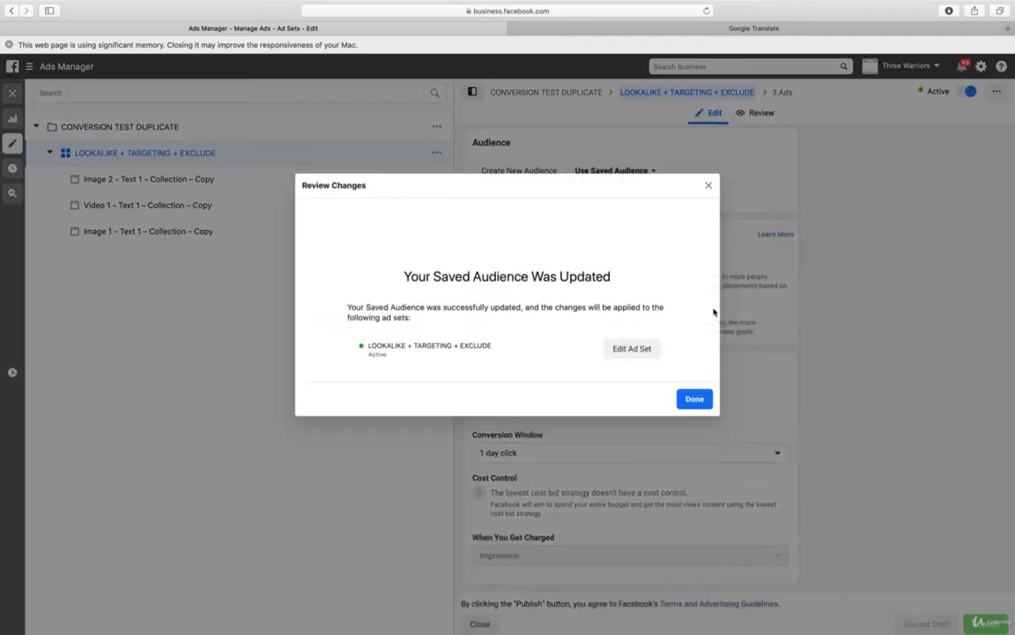
click(695, 400)
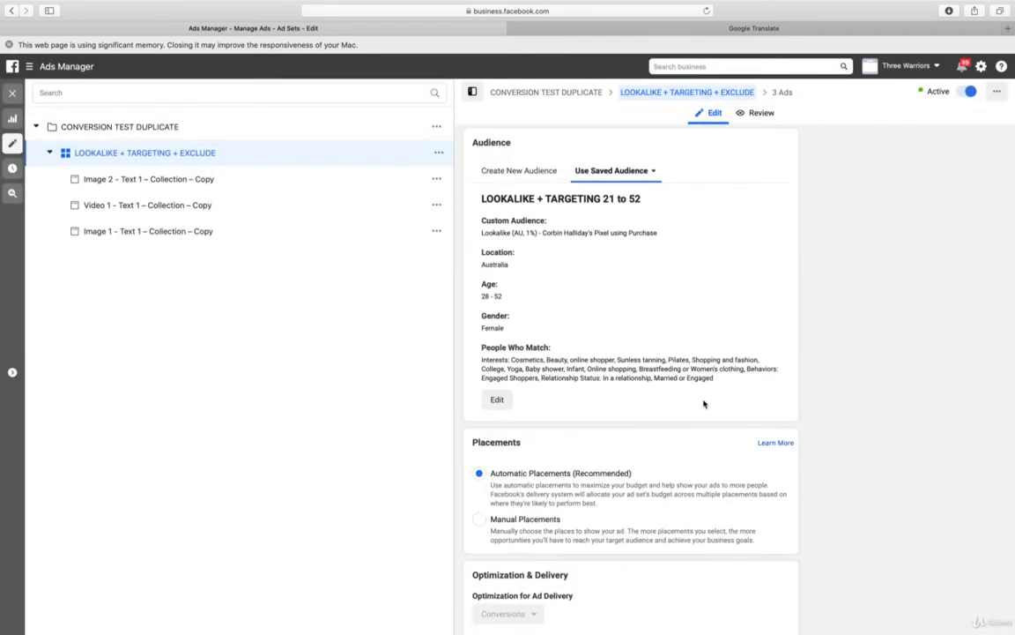
Check the ad set's potential reach and estimated daily results, and review its audience, placement and optimization settings
scroll(629, 221, up, 10)
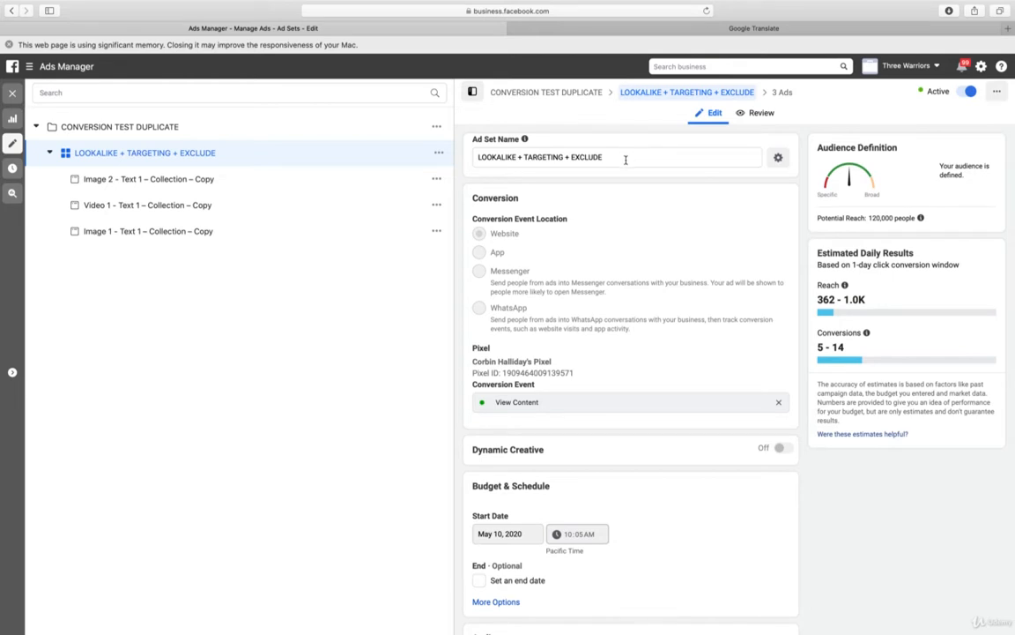
scroll(590, 167, down, 7)
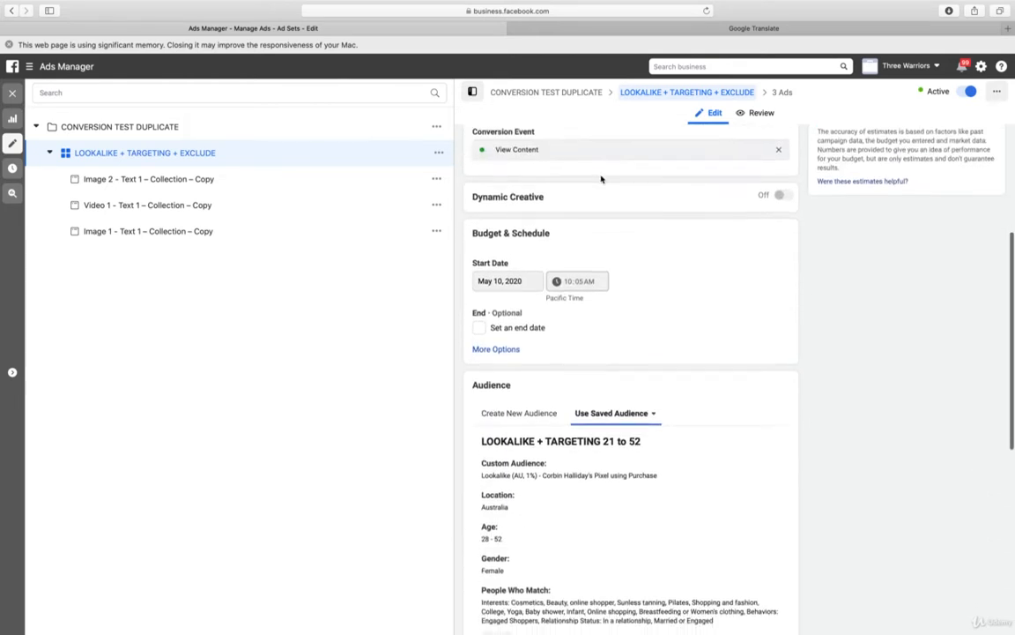
scroll(603, 178, down, 6)
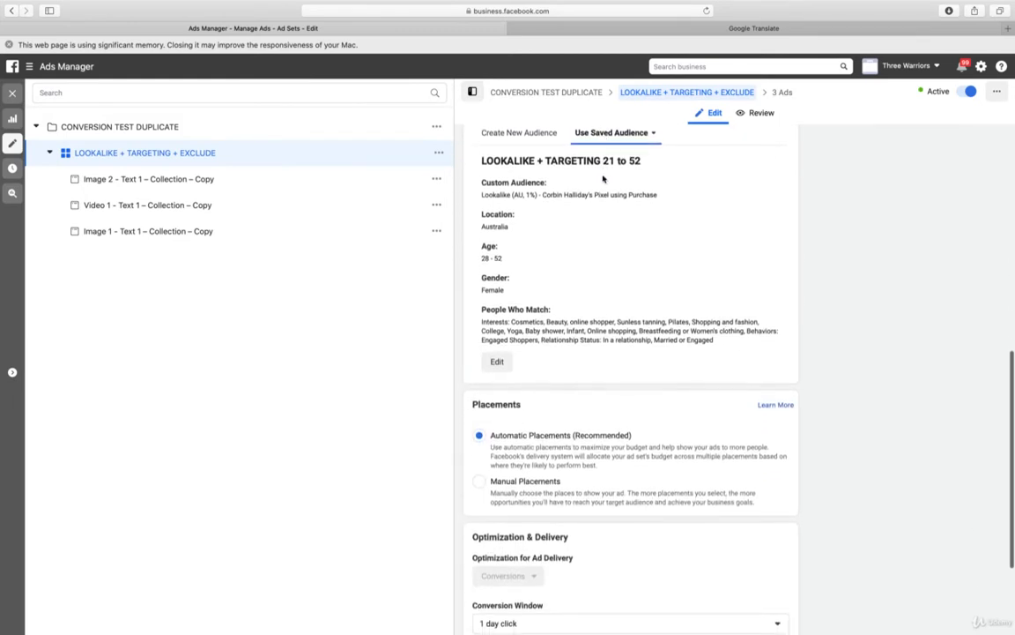
scroll(602, 179, down, 4)
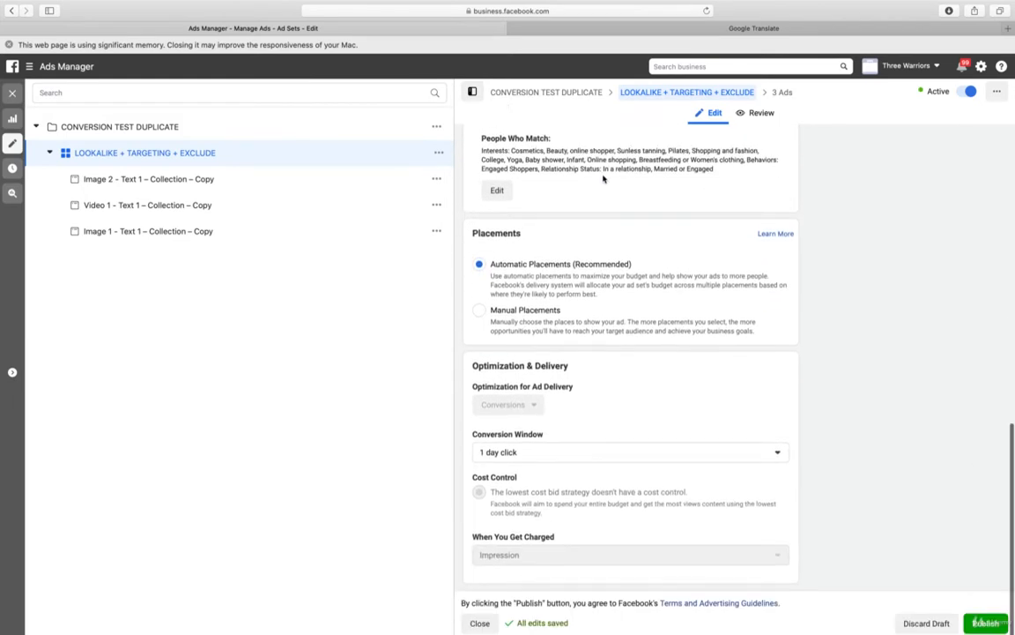
Rename the ad set's saved audience to LOOKALIKE + TARGETING 28 to 52, save the update and close the confirmation
click(498, 192)
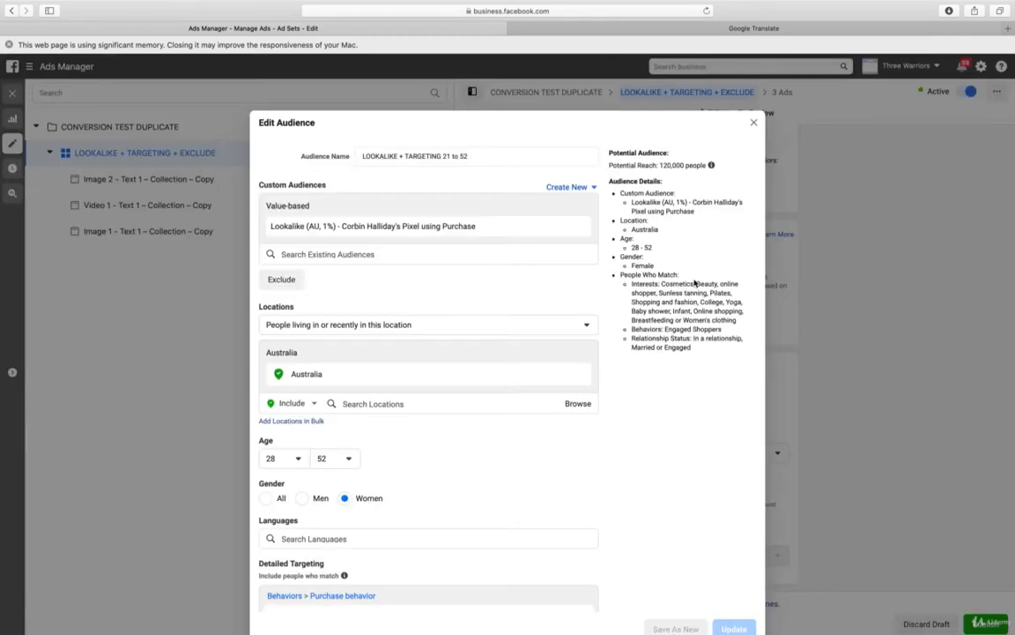
scroll(696, 284, down, 5)
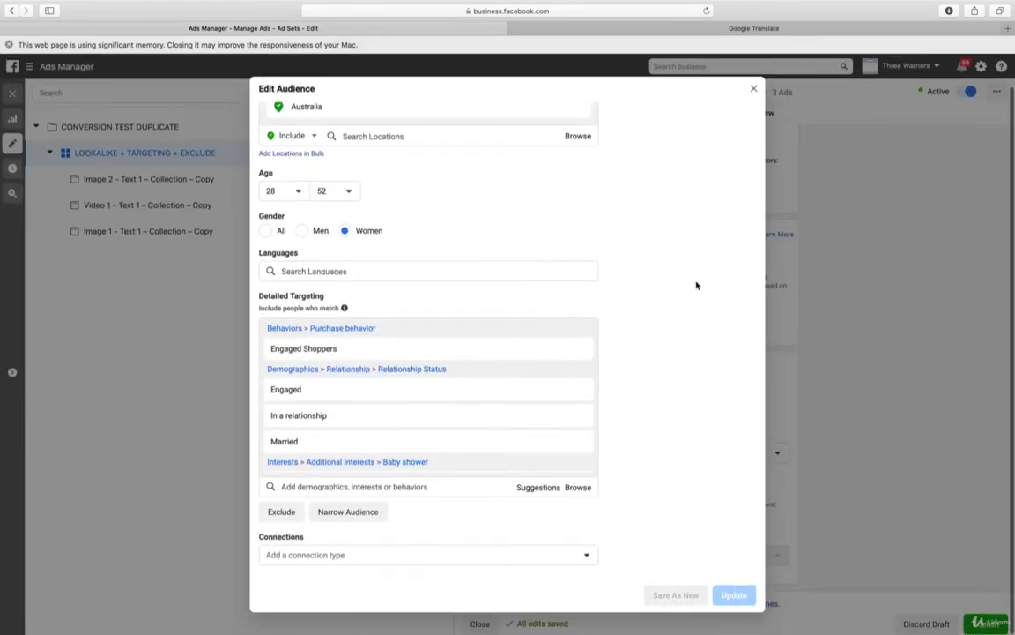
scroll(686, 459, up, 5)
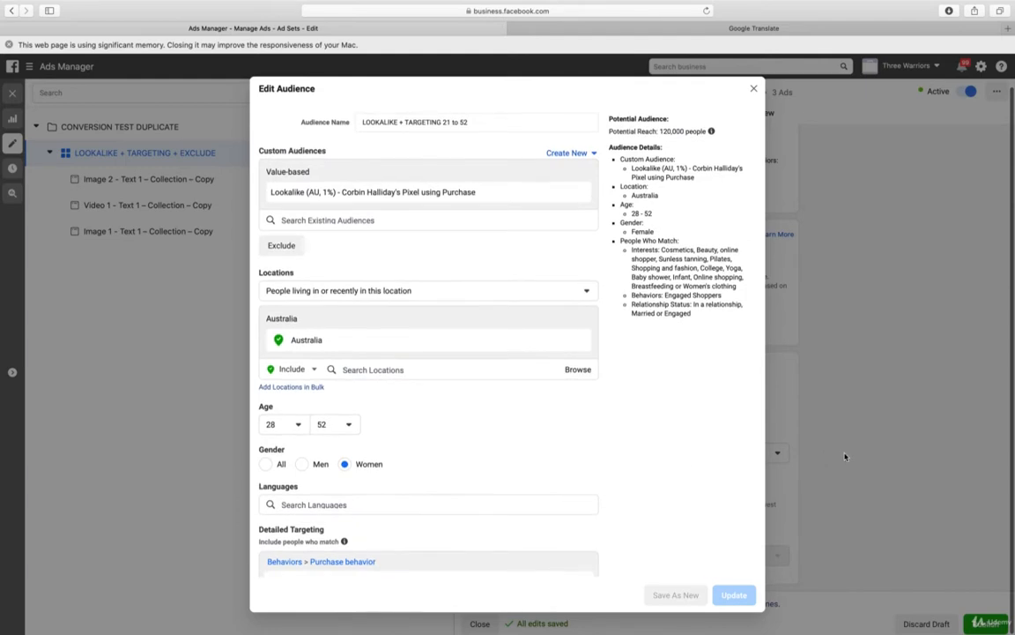
click(446, 121)
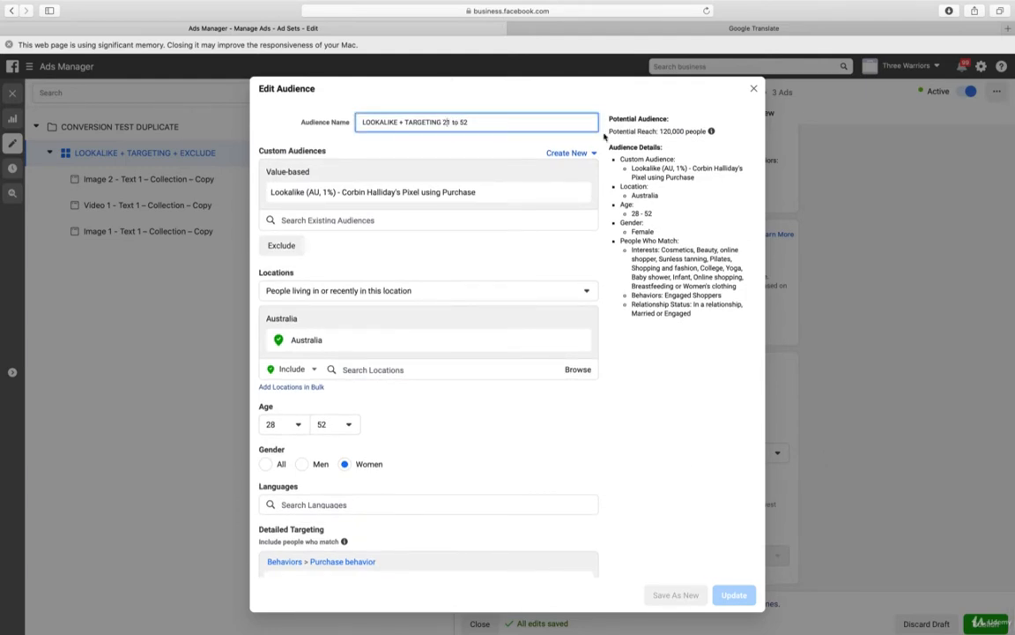
key(shift+Right)
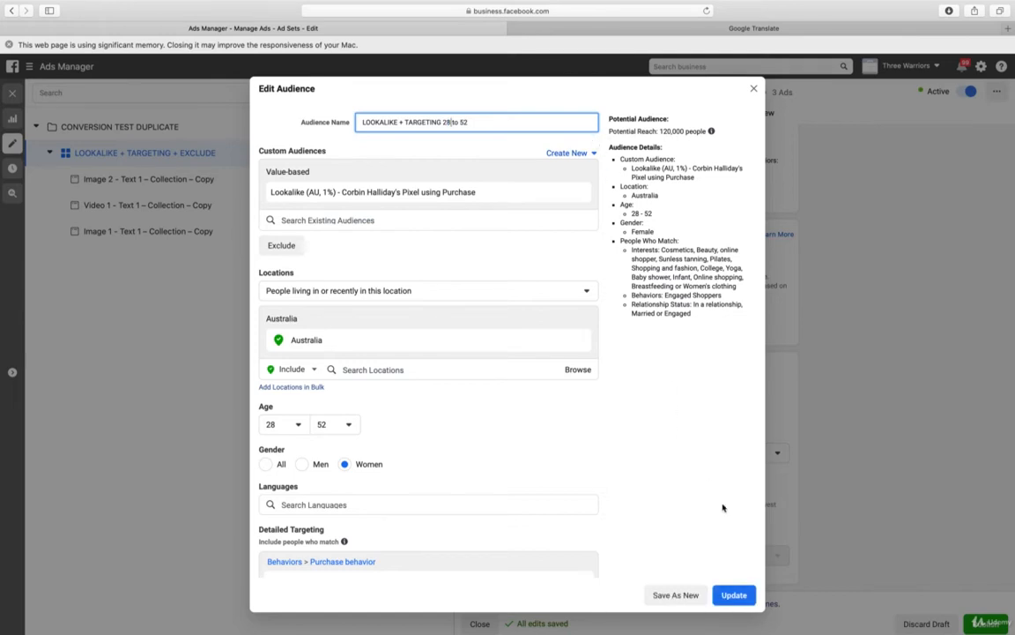
click(734, 595)
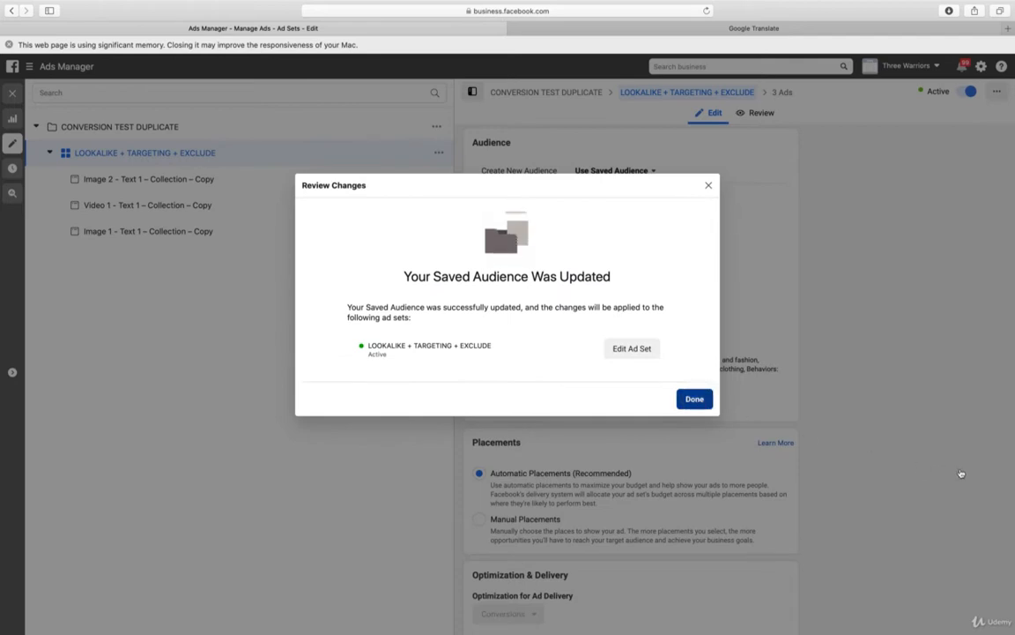
click(699, 401)
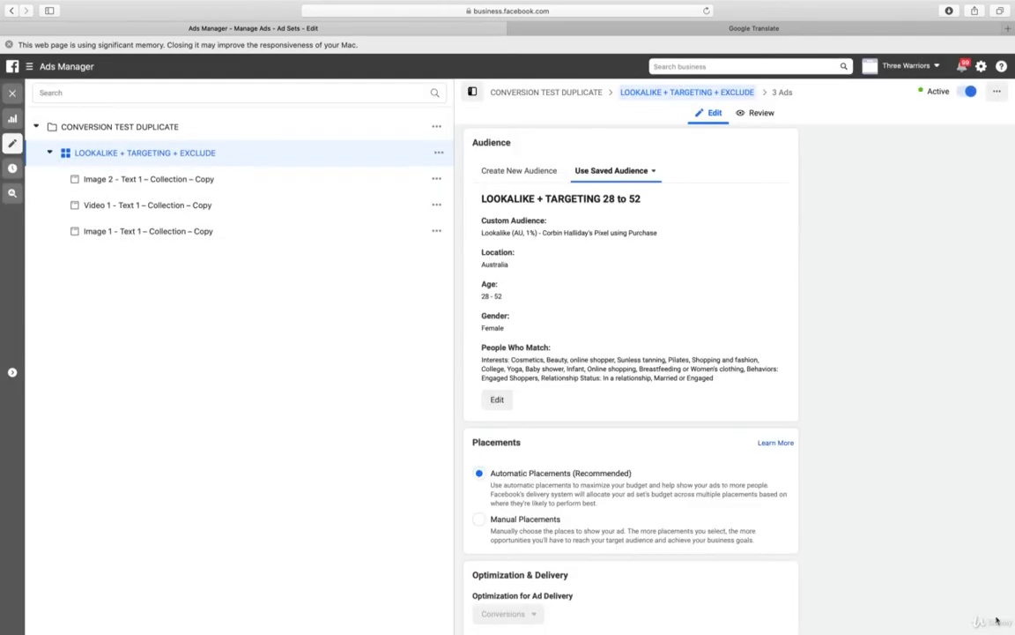
Publish the LOOKALIKE + TARGETING + EXCLUDE ad set changes, dismiss the browser's memory notice and leave the editor
scroll(939, 333, down, 5)
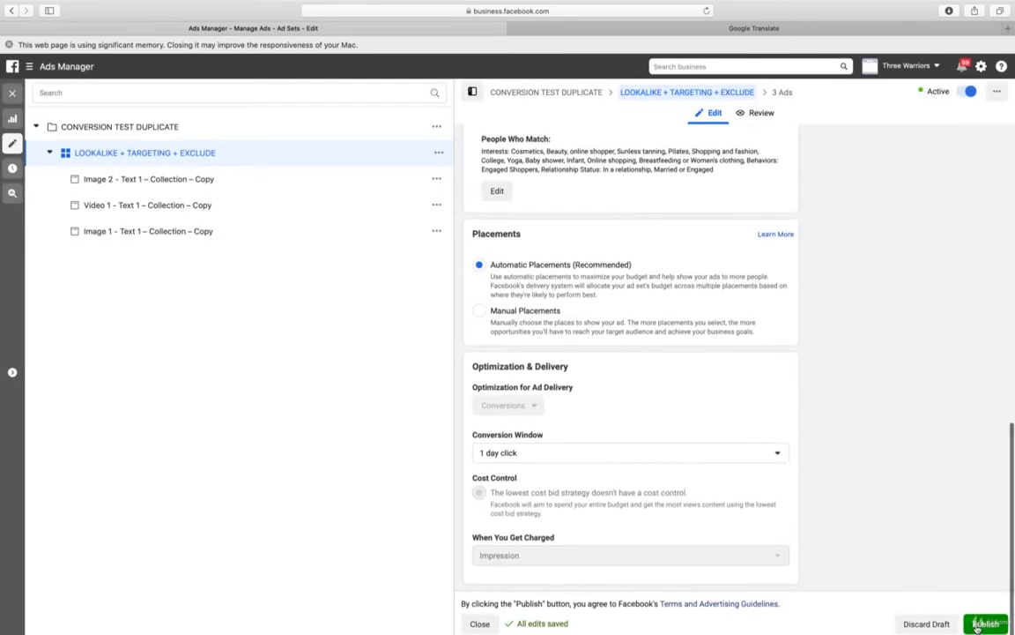
click(982, 623)
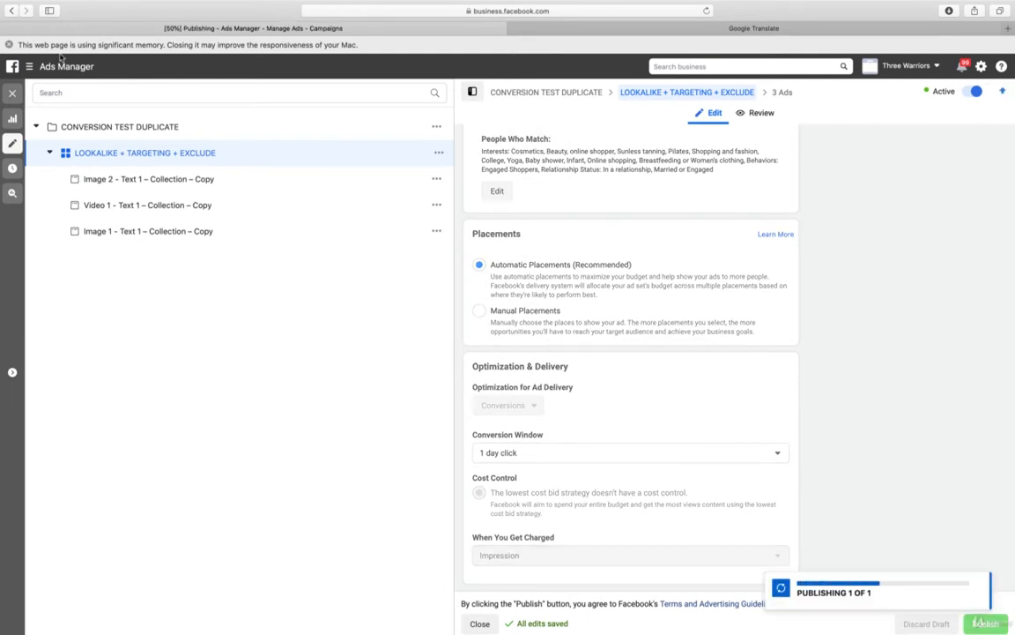
click(8, 45)
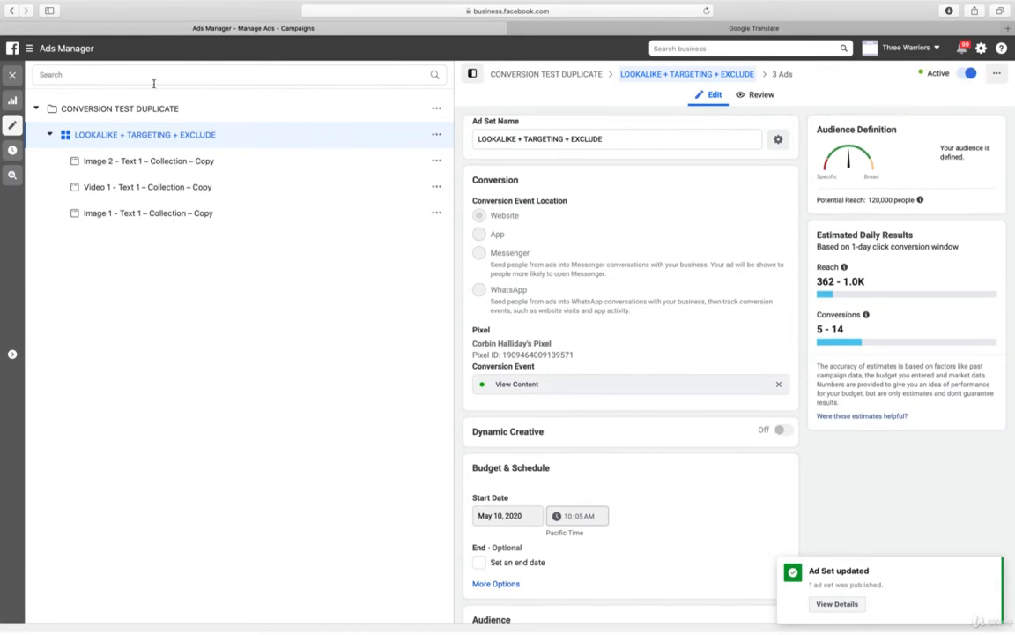
click(14, 76)
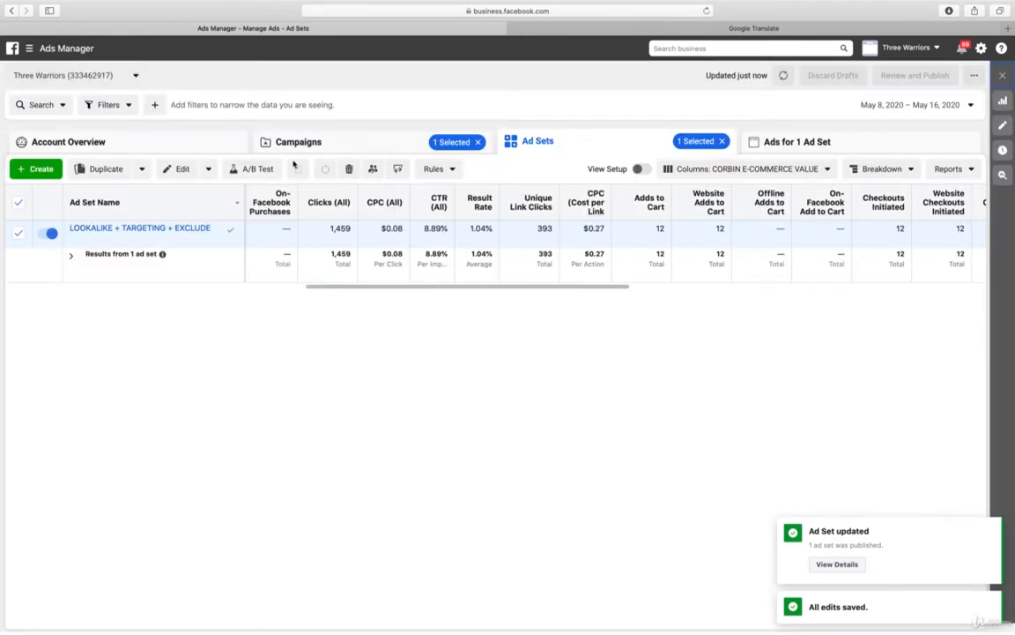
Check the performance of the ad set's ads, and rename the ad Image 1 - Text 1 – Collection – Copy as SONIA
click(167, 228)
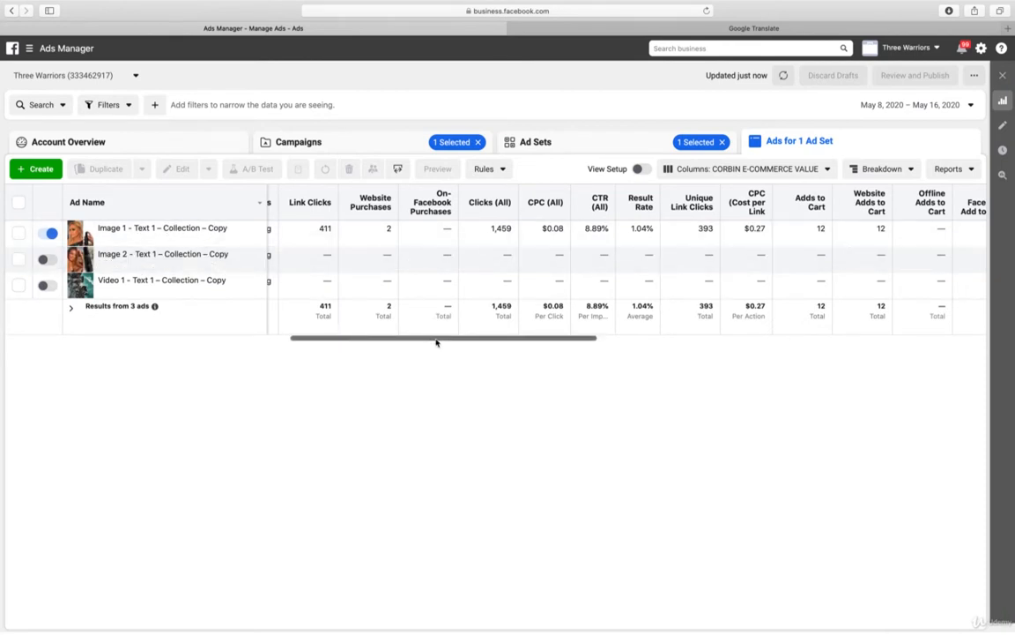
drag(436, 342, 472, 345)
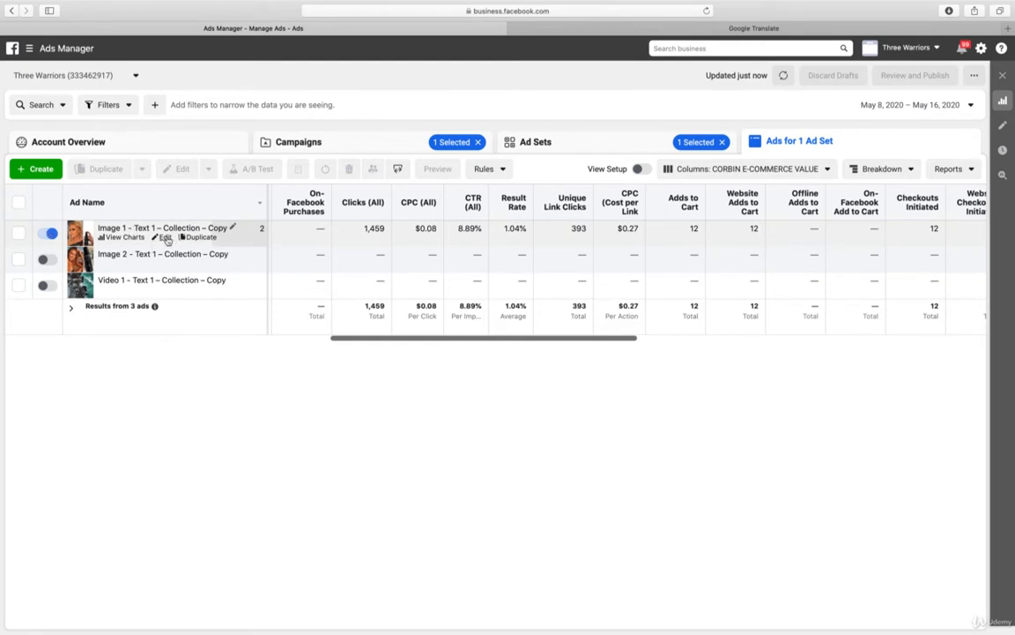
click(166, 237)
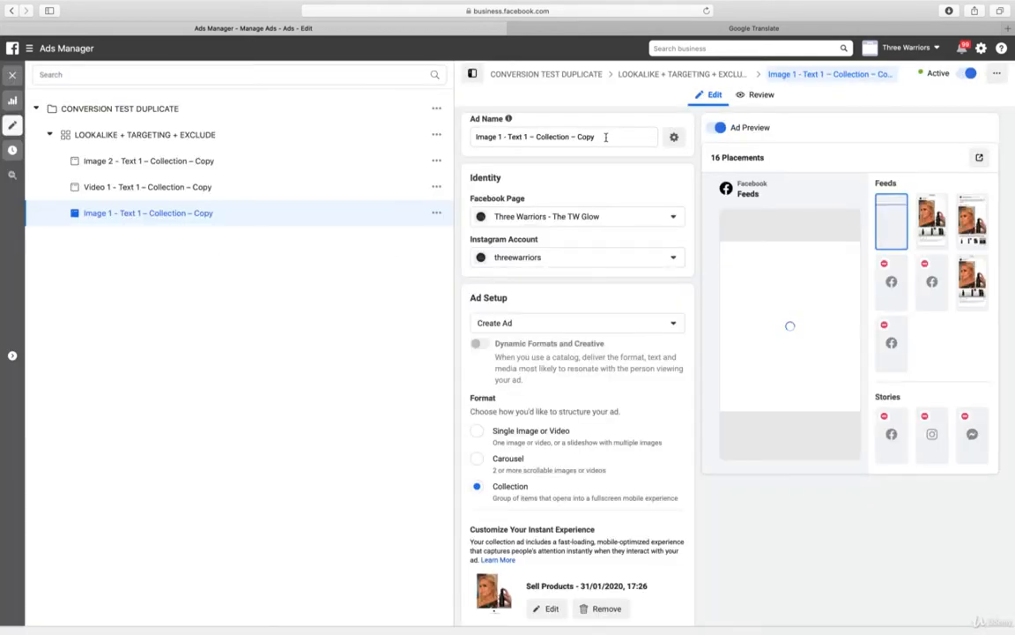
drag(603, 138, 467, 135)
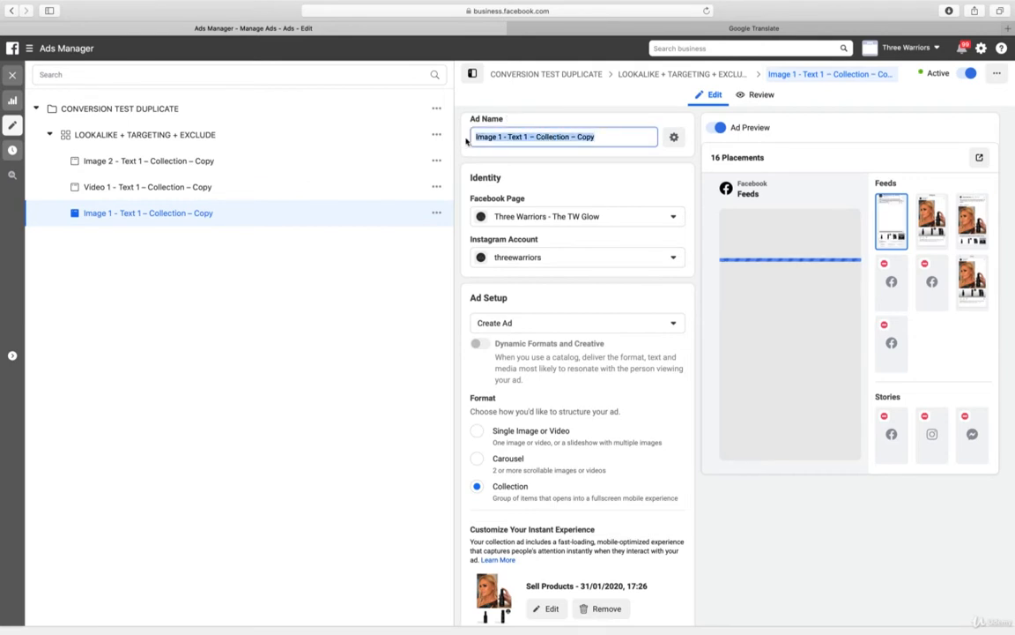
text(SONIA)
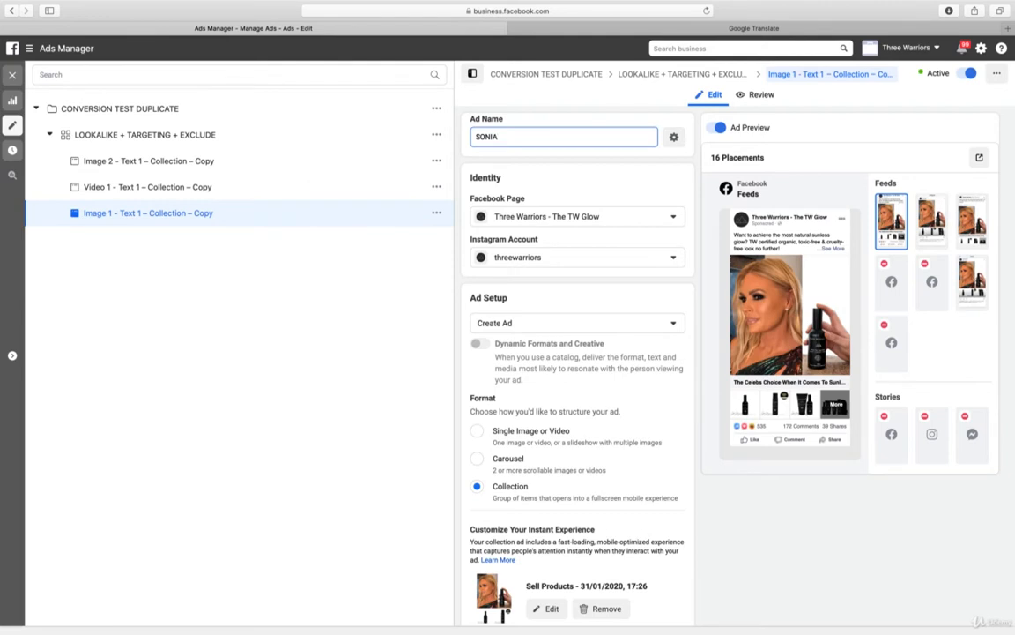
click(746, 514)
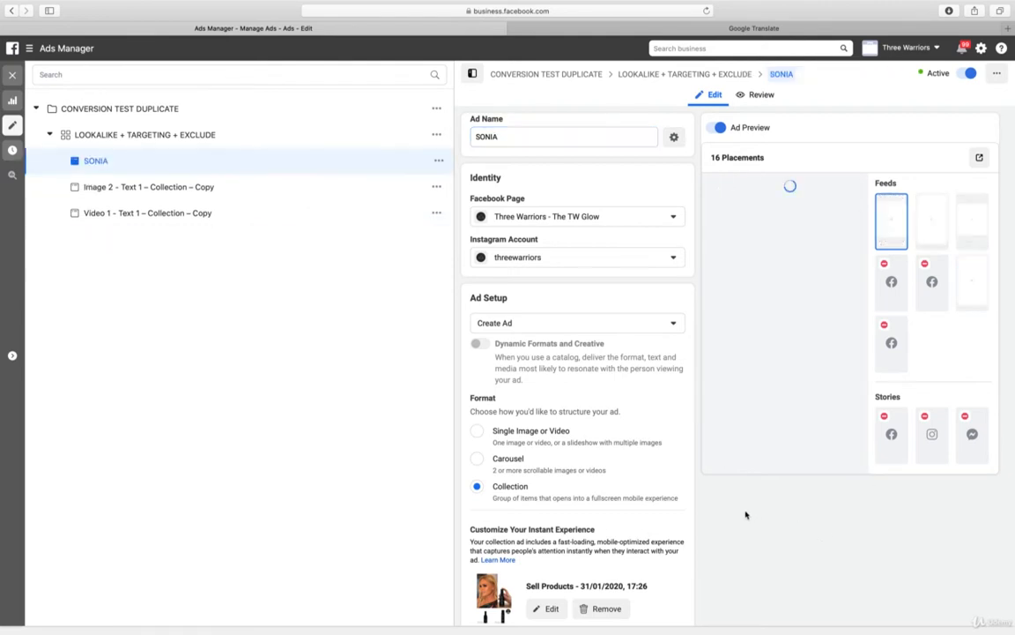
Examine the SONIA ad's format, instant experience, creative, primary text, headline and tracking settings
scroll(745, 514, down, 5)
scroll(745, 515, down, 6)
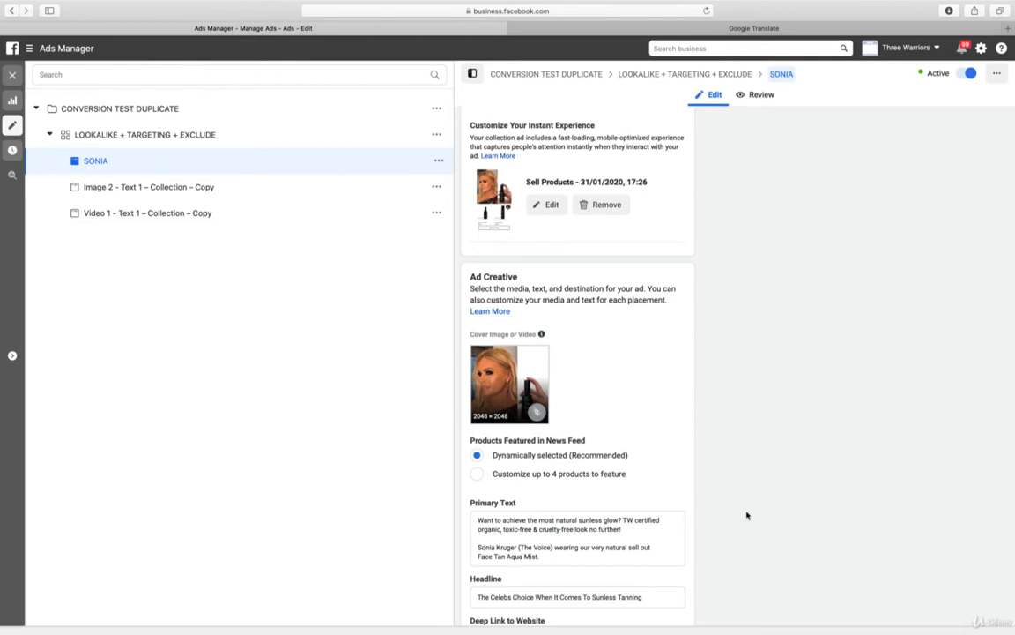
scroll(747, 516, up, 11)
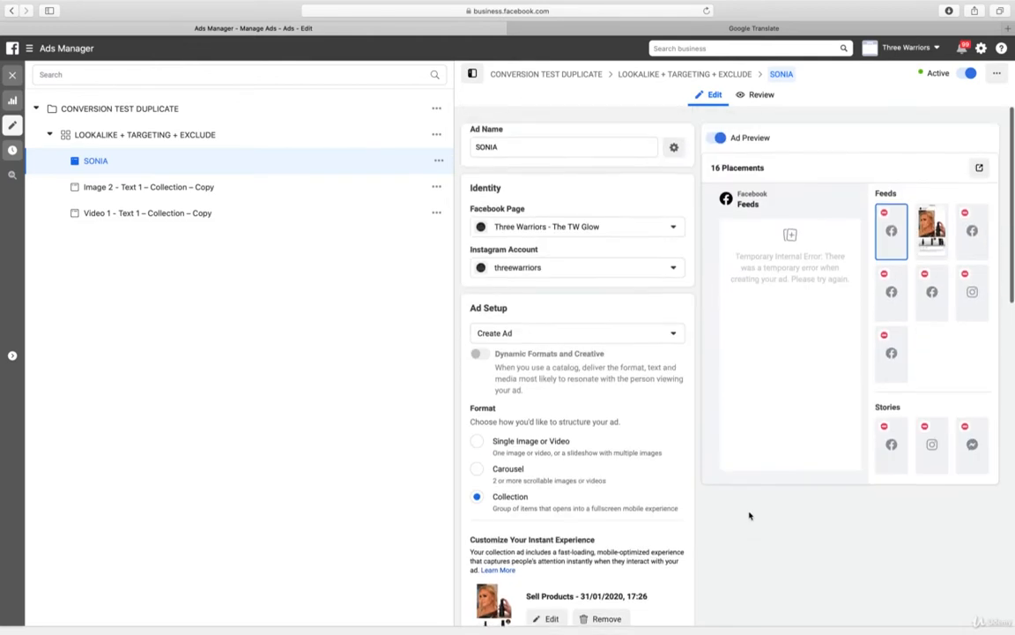
scroll(750, 515, down, 18)
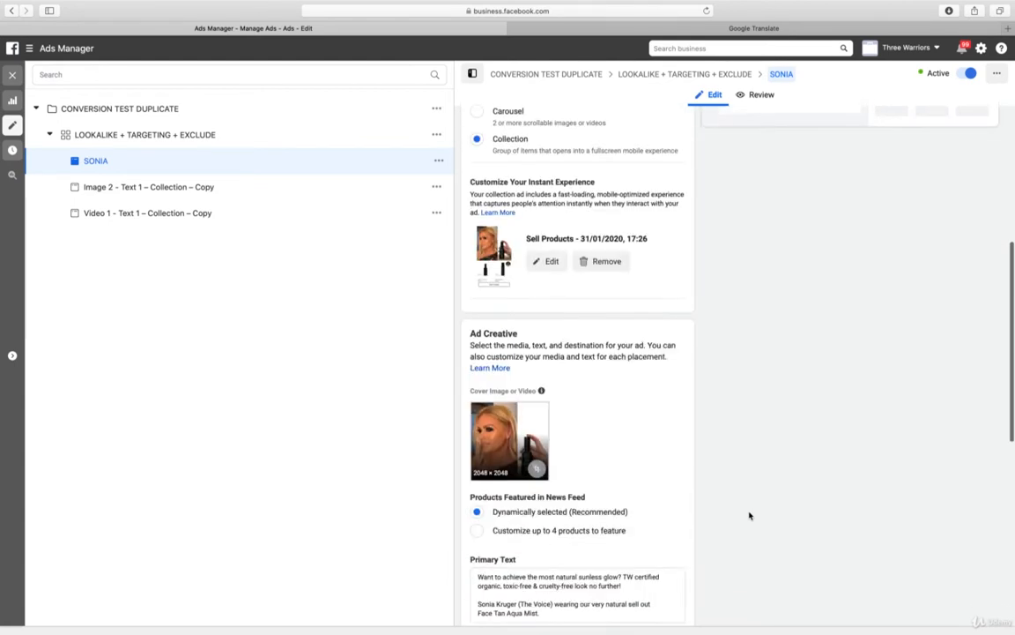
scroll(749, 516, up, 5)
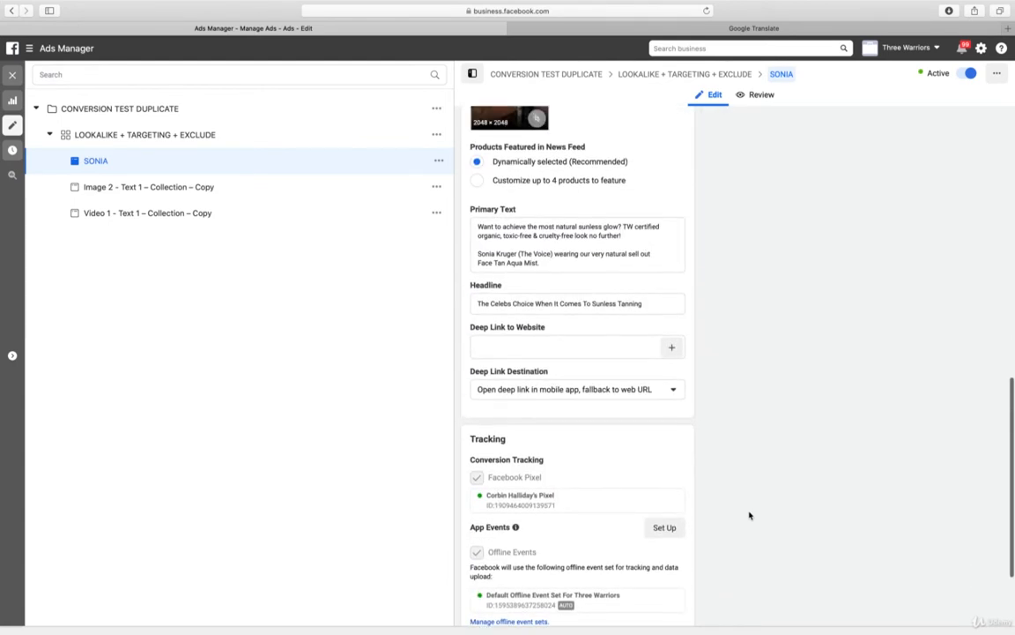
scroll(749, 516, up, 5)
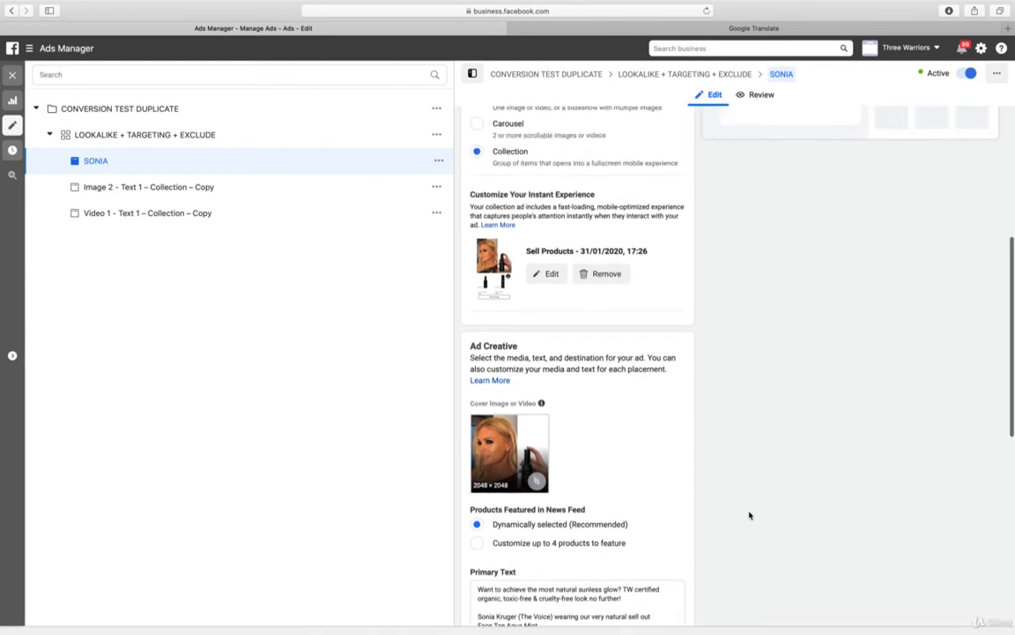
scroll(750, 515, down, 2)
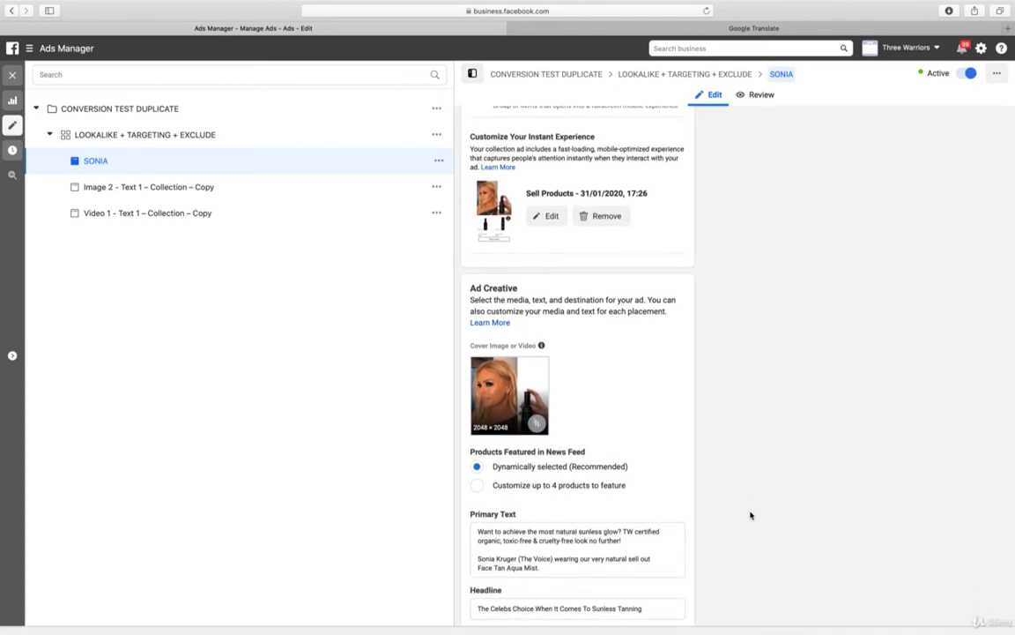
scroll(751, 516, up, 9)
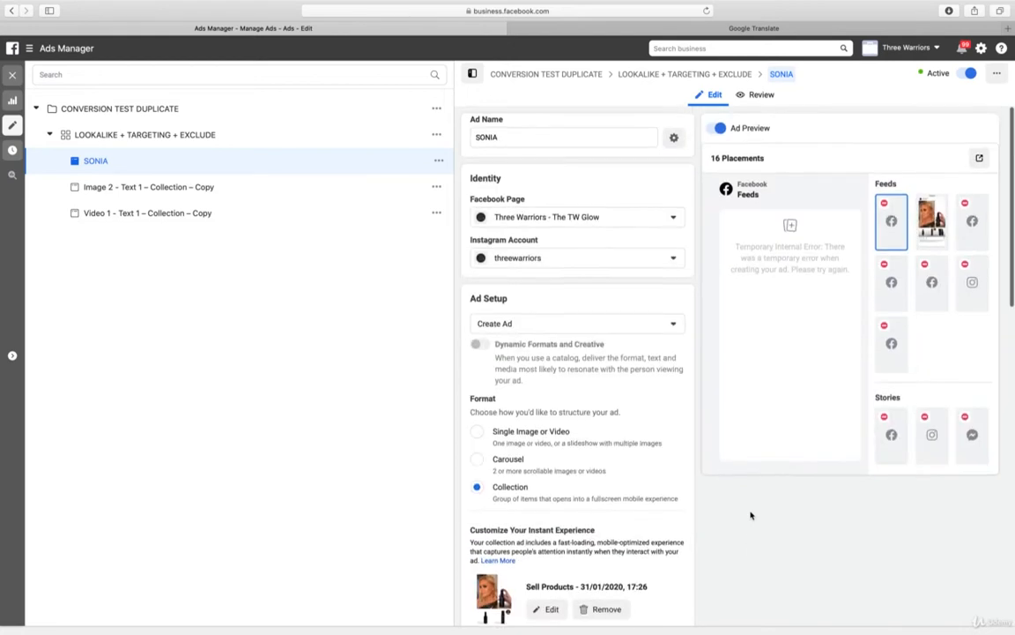
Replace the cover image in the SONIA ad's instant experience with the account image 1 IMG_7934 and finish editing it
scroll(752, 515, down, 9)
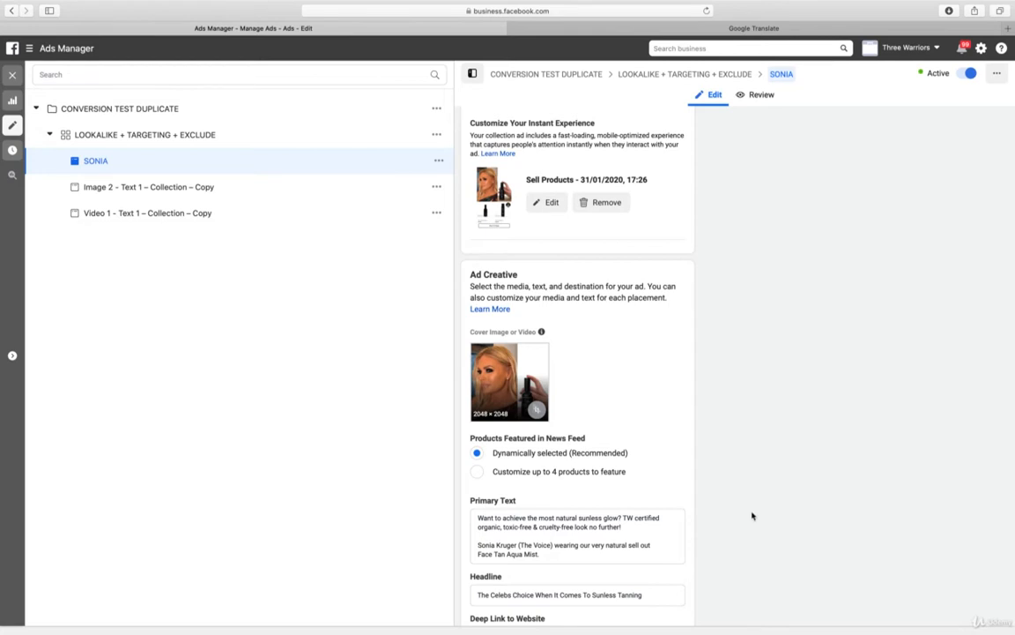
click(546, 203)
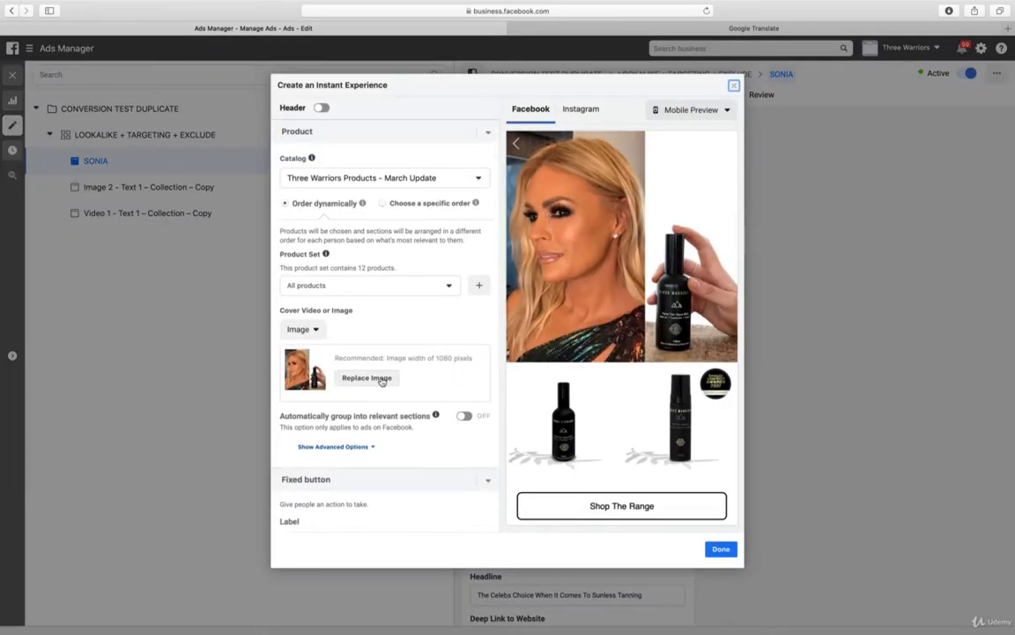
click(380, 379)
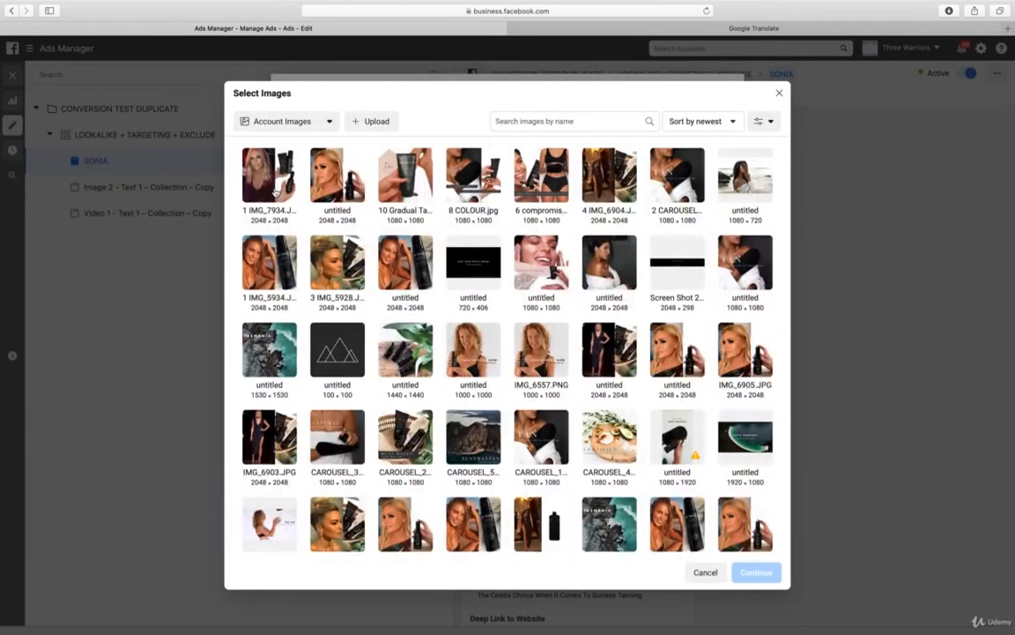
click(271, 181)
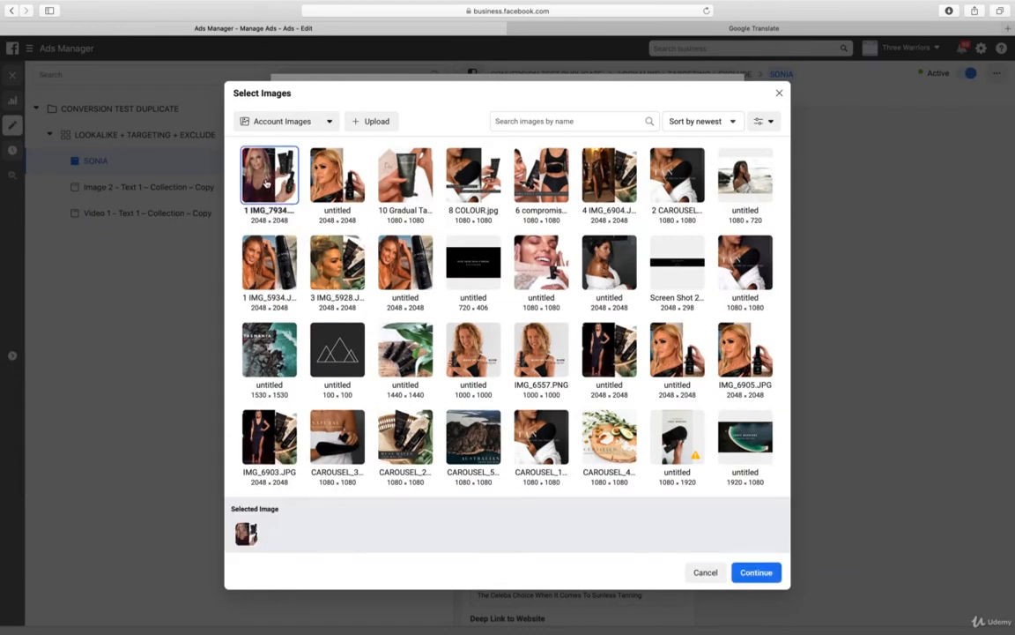
click(755, 572)
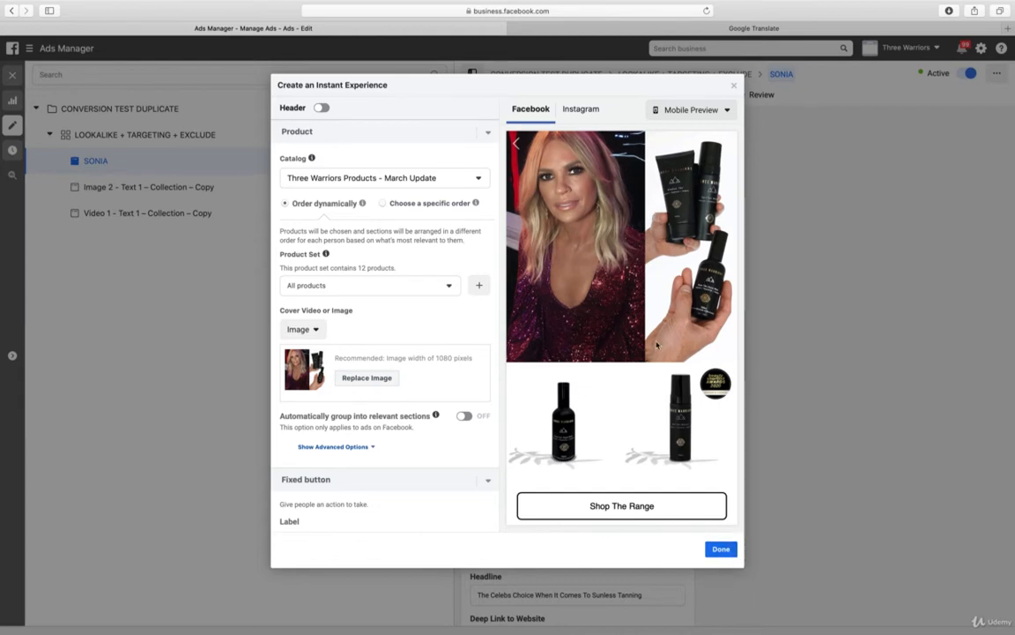
click(721, 549)
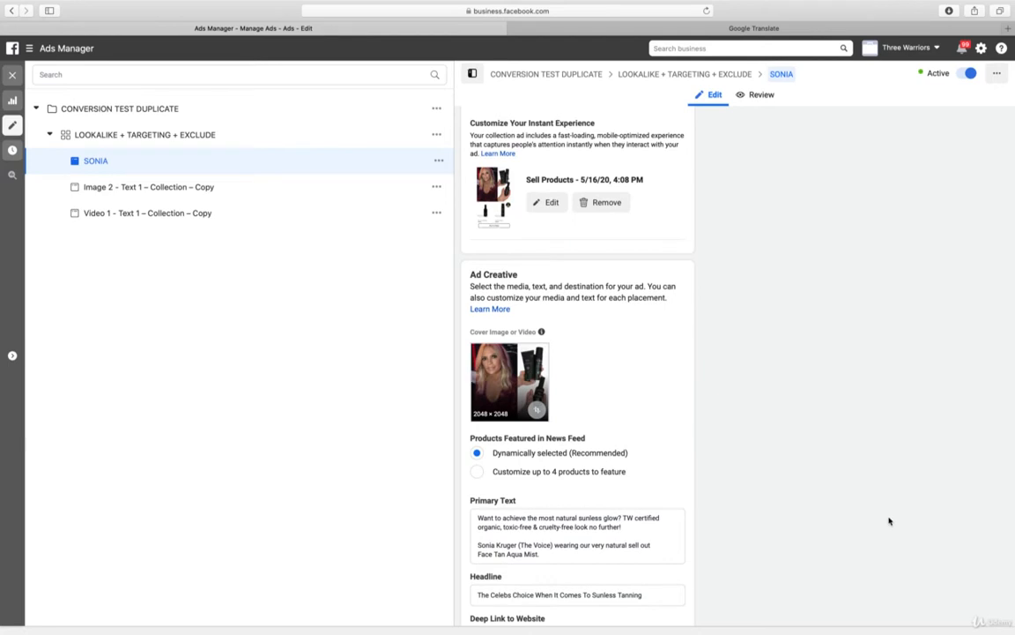
Publish the edited SONIA ad and check its new creative in the ad preview
scroll(863, 521, down, 5)
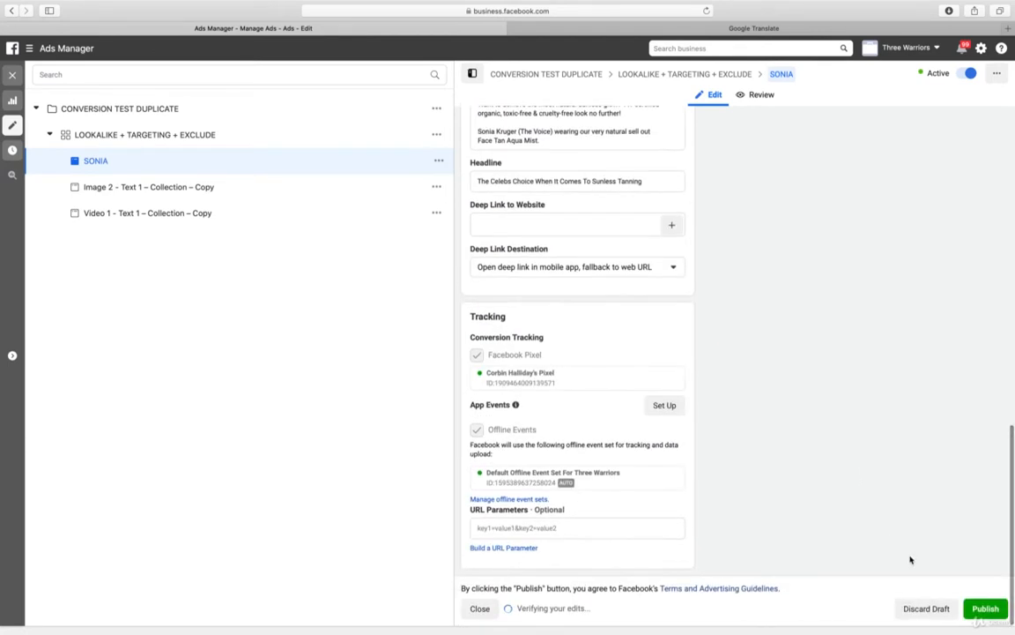
click(985, 608)
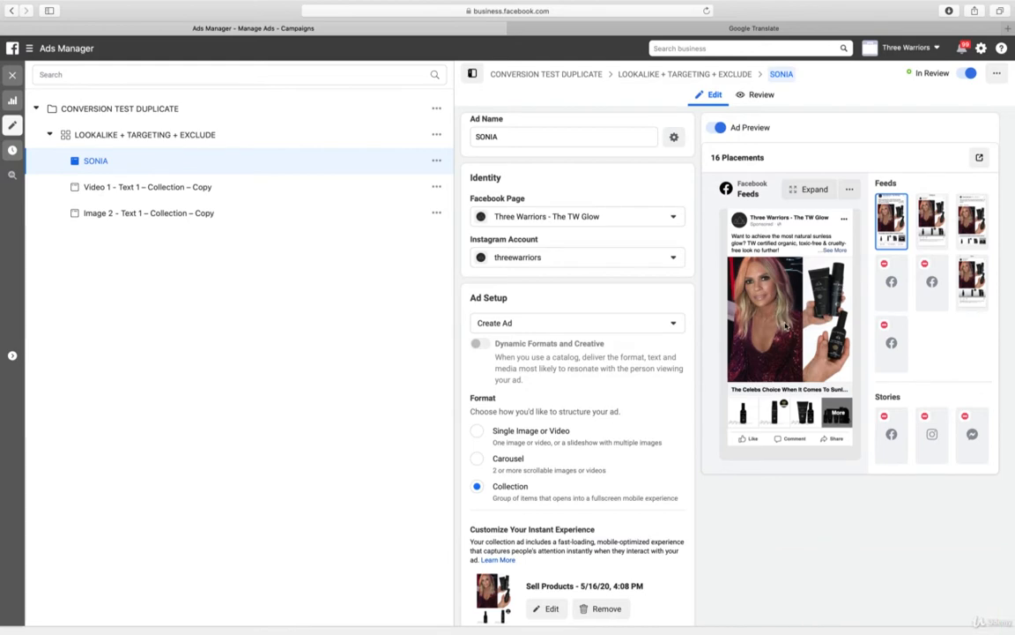
scroll(969, 517, down, 15)
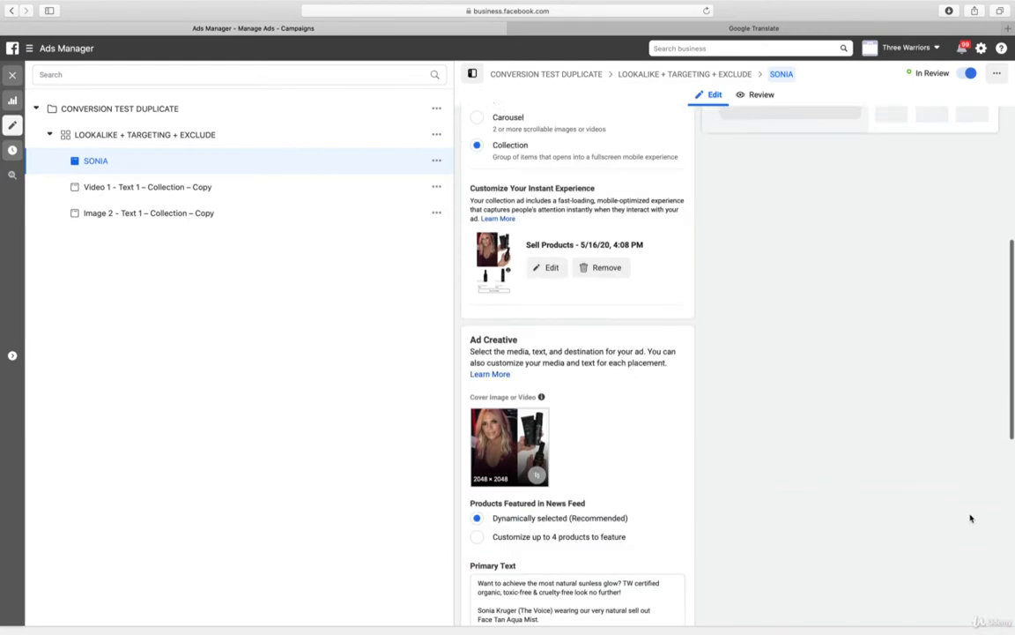
scroll(970, 518, up, 15)
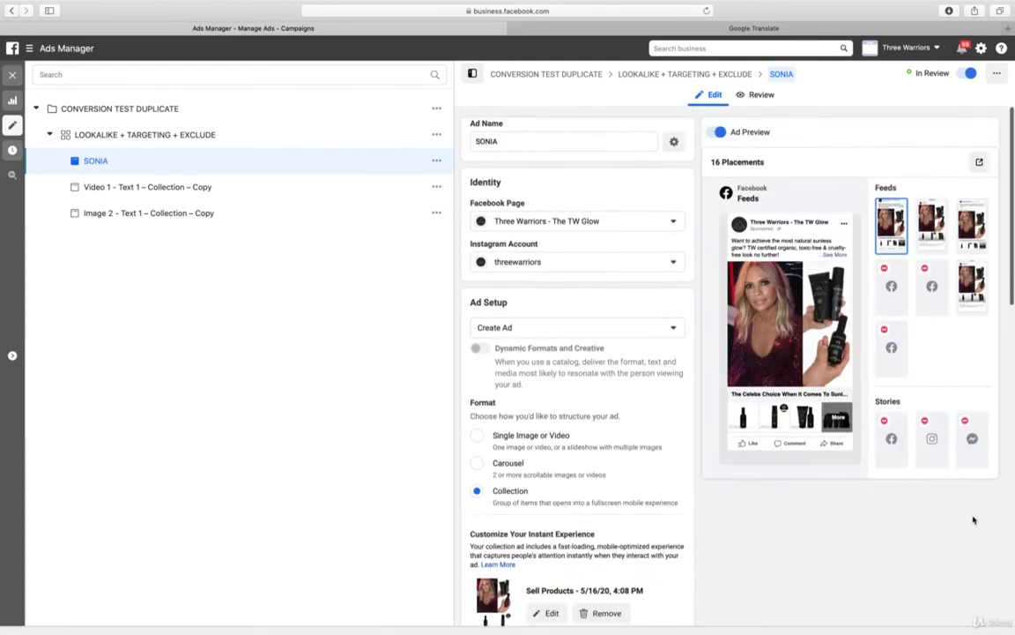
Review the LOOKALIKE + TARGETING + EXCLUDE ad set's schedule, audience, placements, and optimization and delivery settings
click(106, 134)
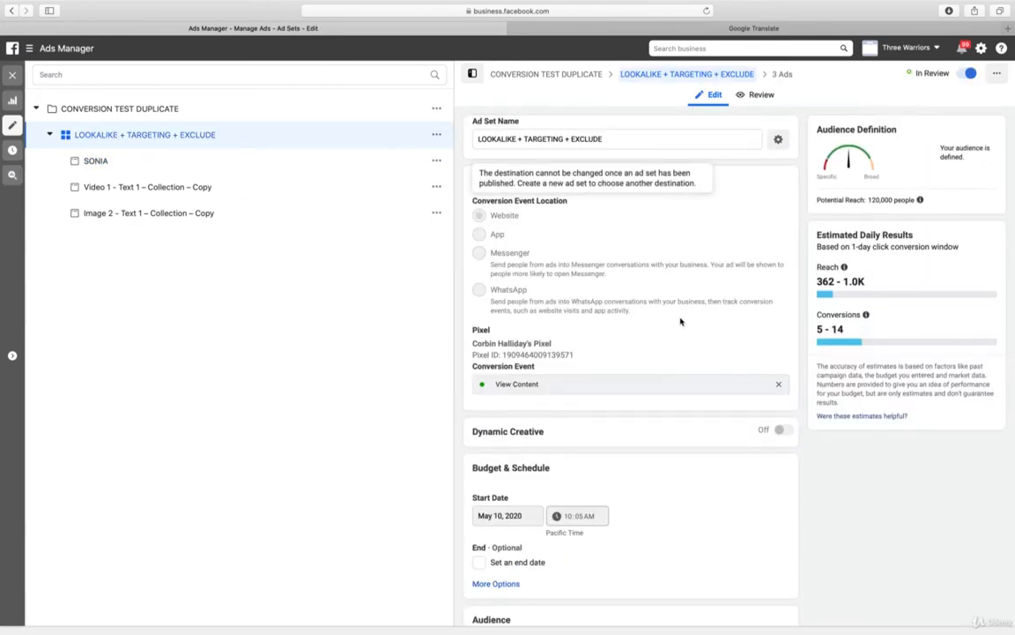
scroll(675, 324, down, 1)
scroll(680, 324, down, 10)
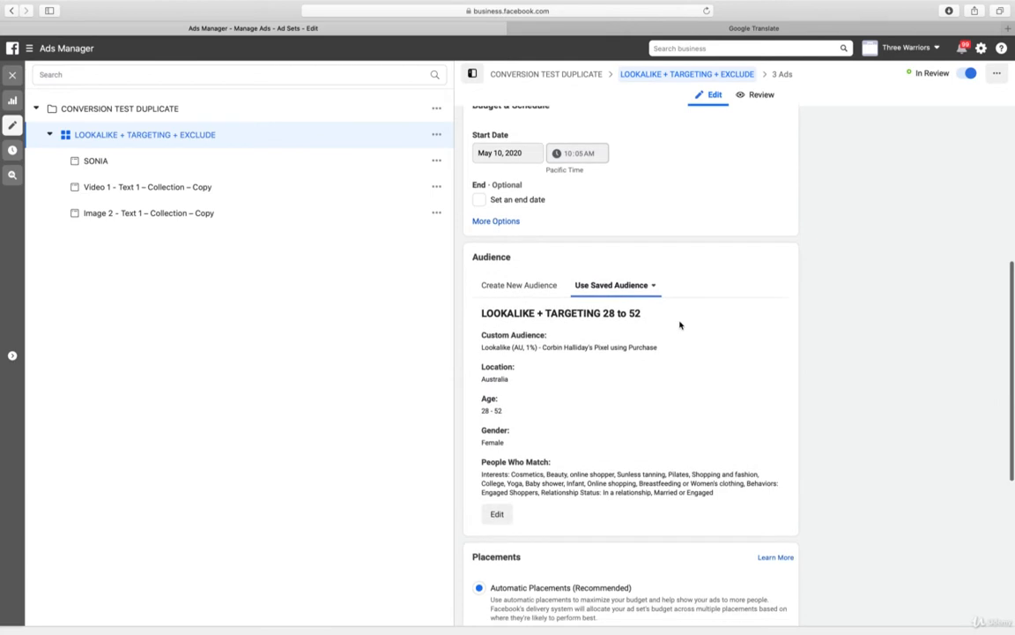
scroll(679, 324, down, 1)
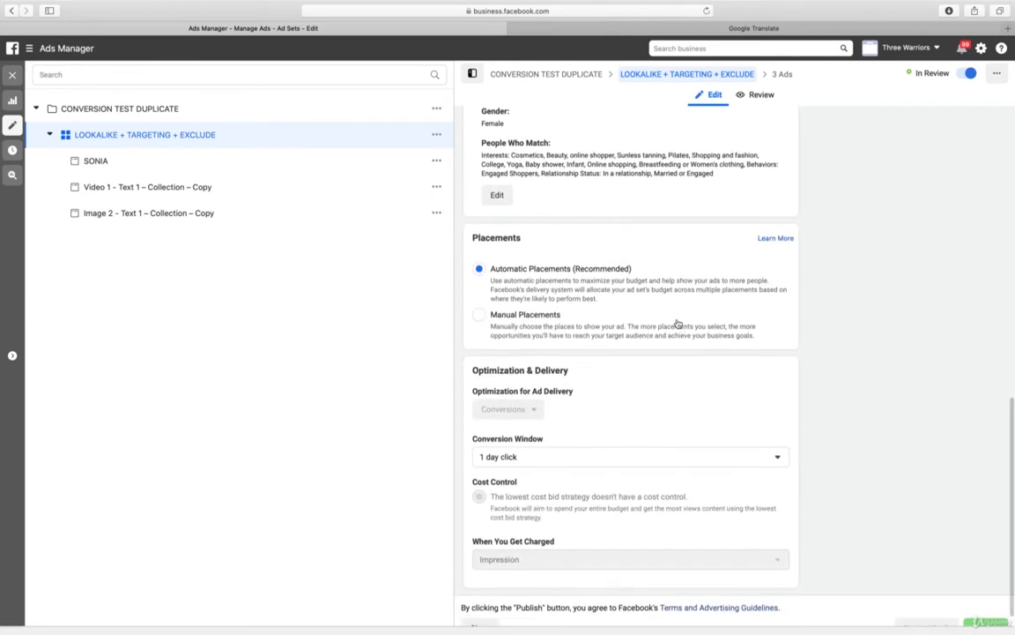
Set the CONVERSION TEST DUPLICATE campaign's daily budget to $15.00, publish the change and close the editor
click(133, 111)
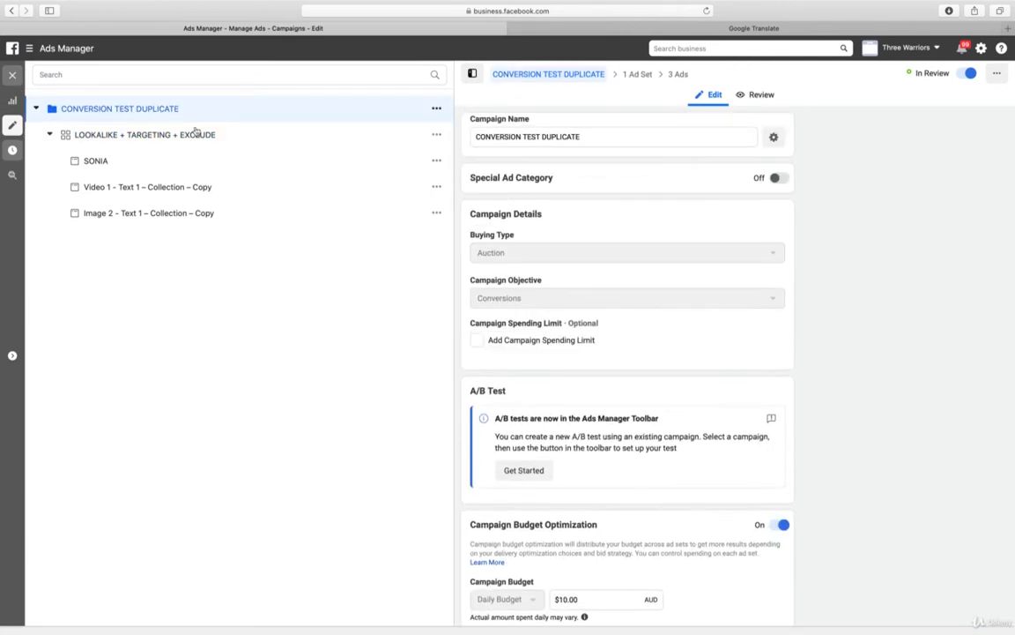
scroll(750, 270, down, 1)
scroll(750, 270, down, 3)
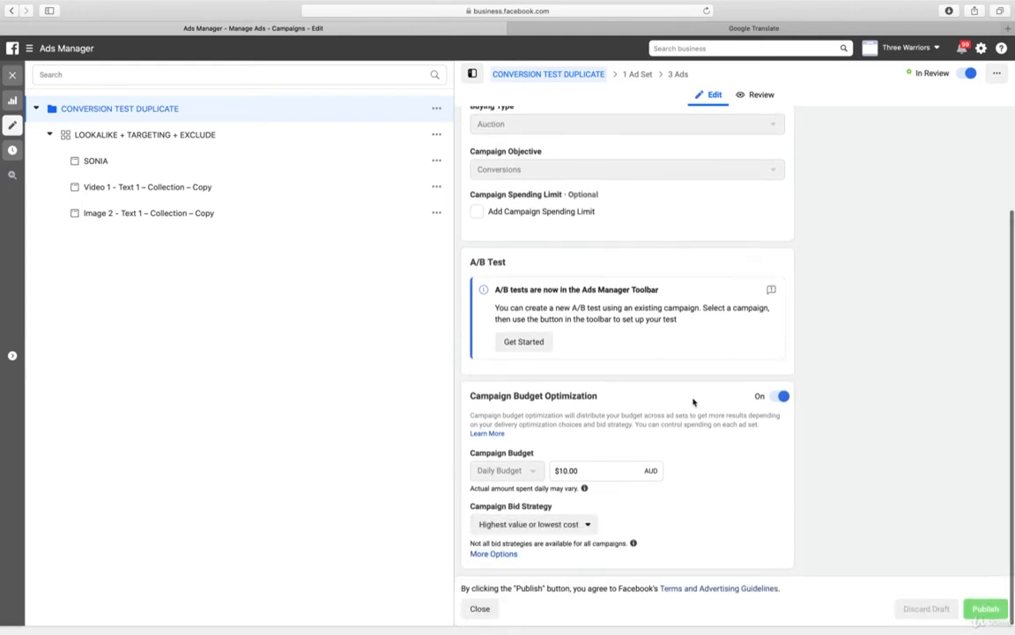
click(566, 470)
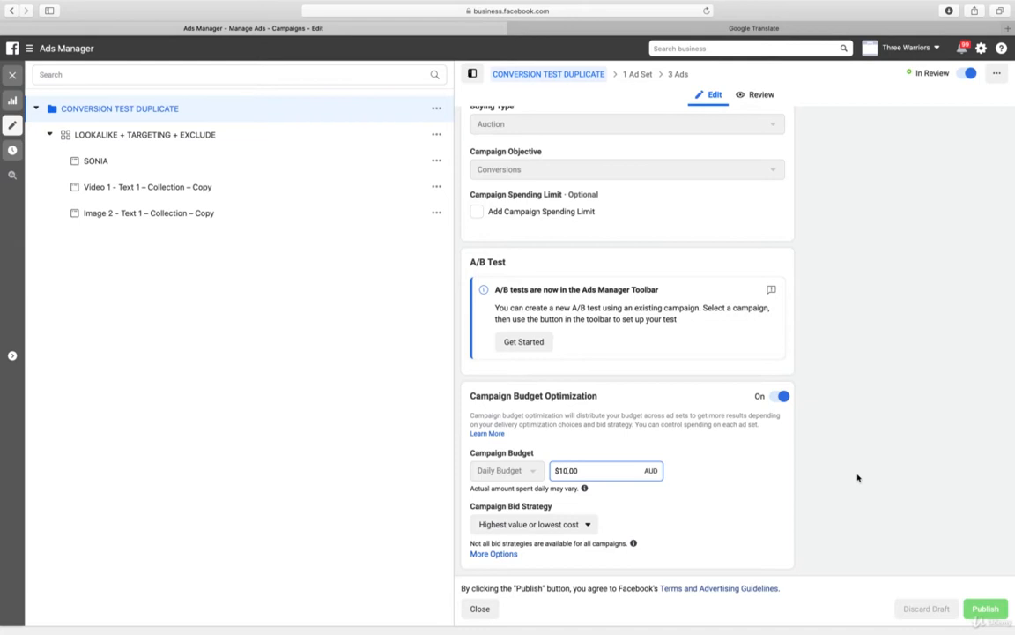
key(BackSpace)
key(BackSpace)
click(874, 446)
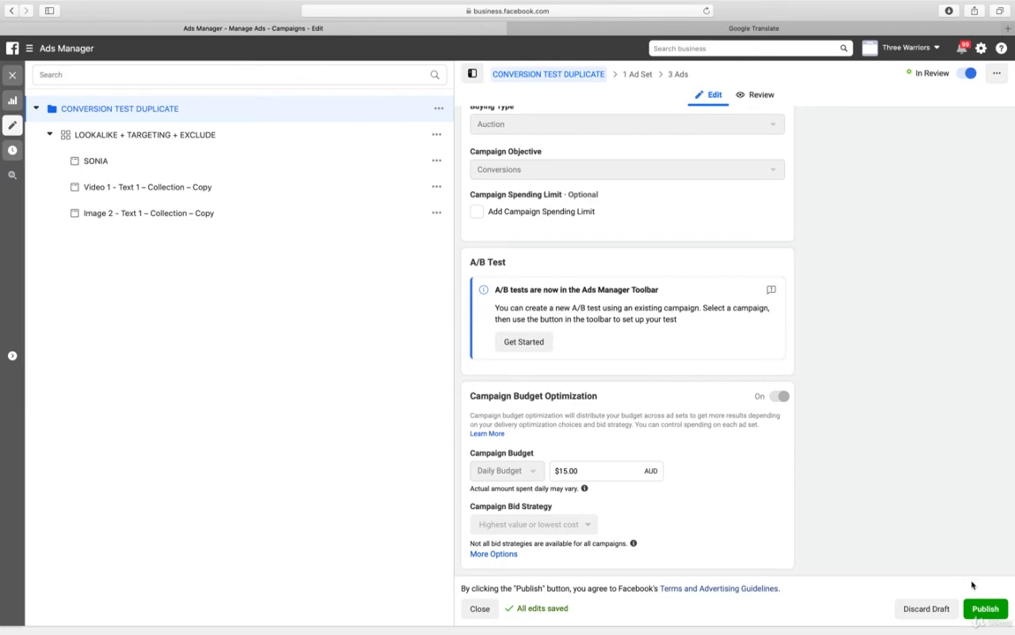
click(984, 607)
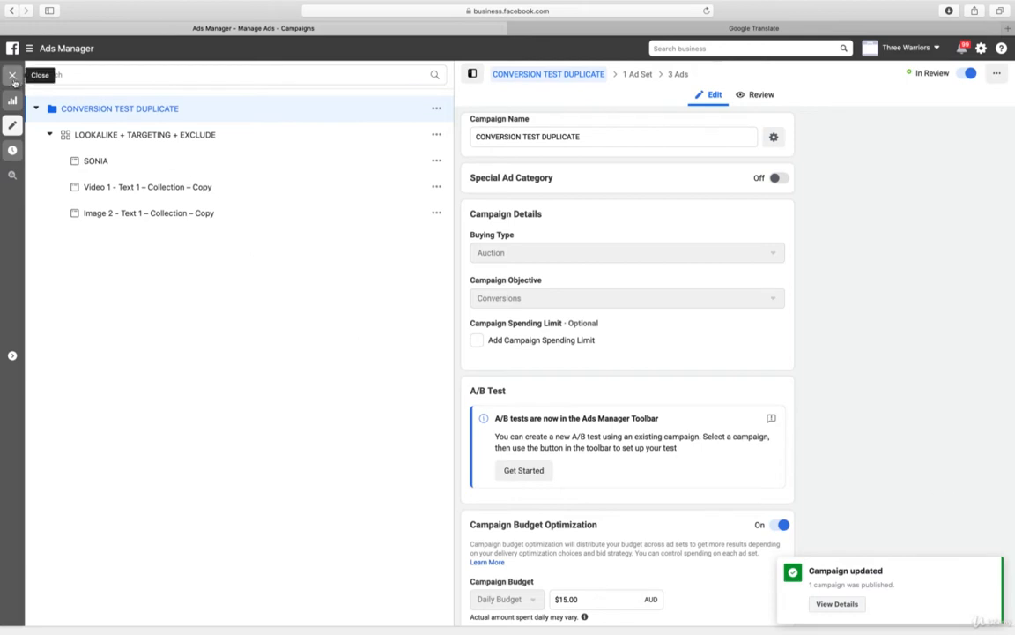
click(13, 77)
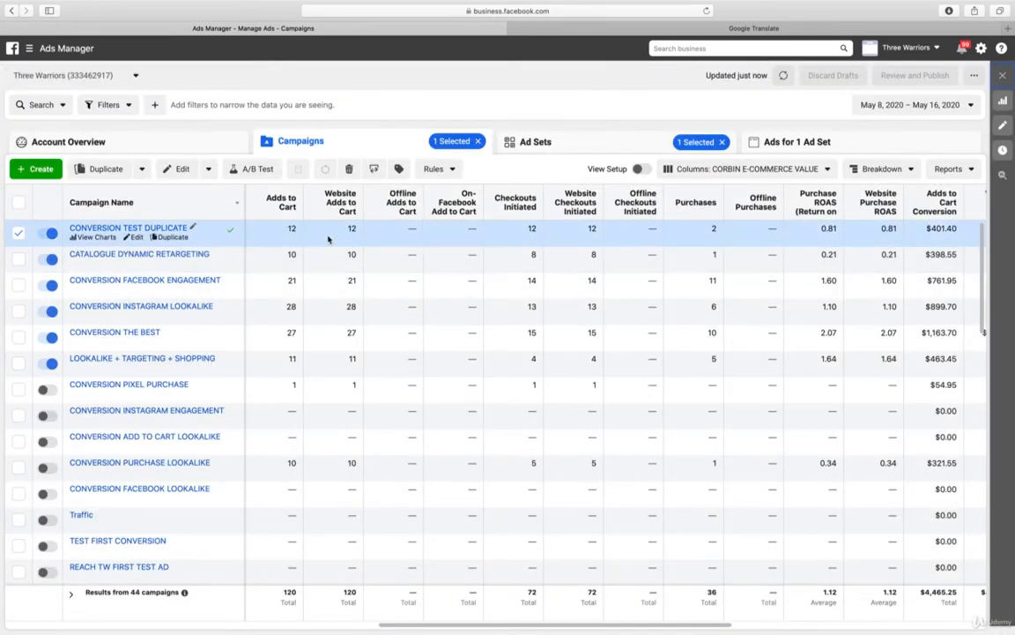
Delete the inactive Video 1 and Image 2 collection ads from CONVERSION TEST DUPLICATE's ad set
click(107, 228)
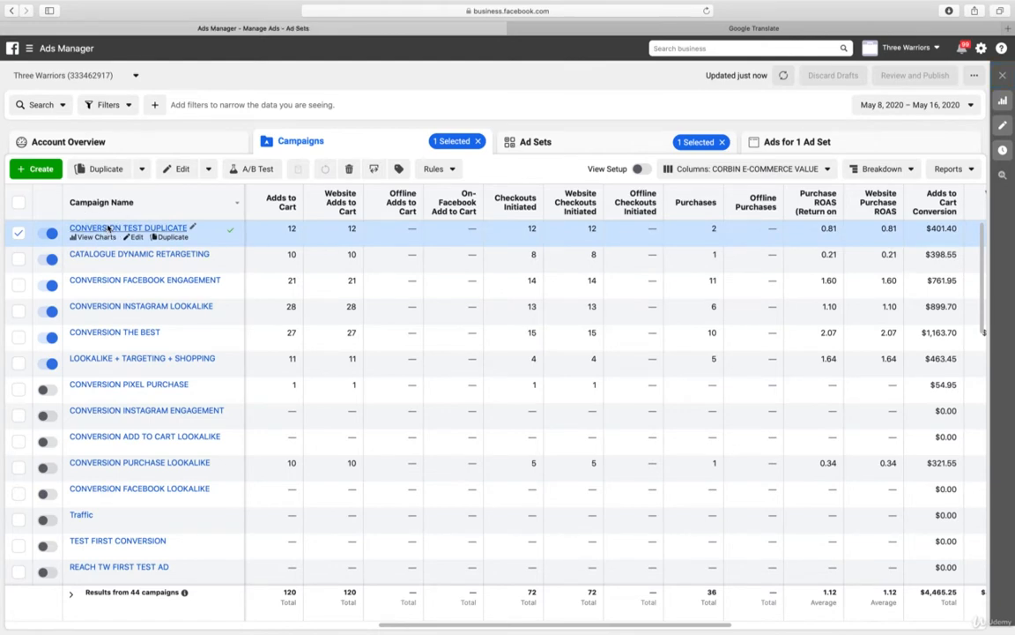
click(107, 228)
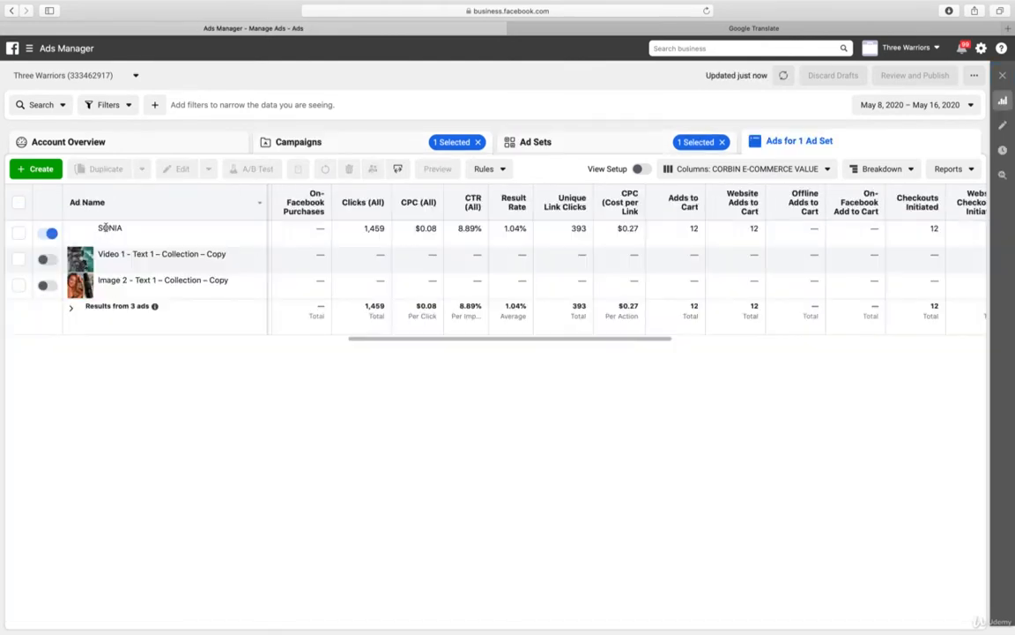
click(18, 259)
click(18, 286)
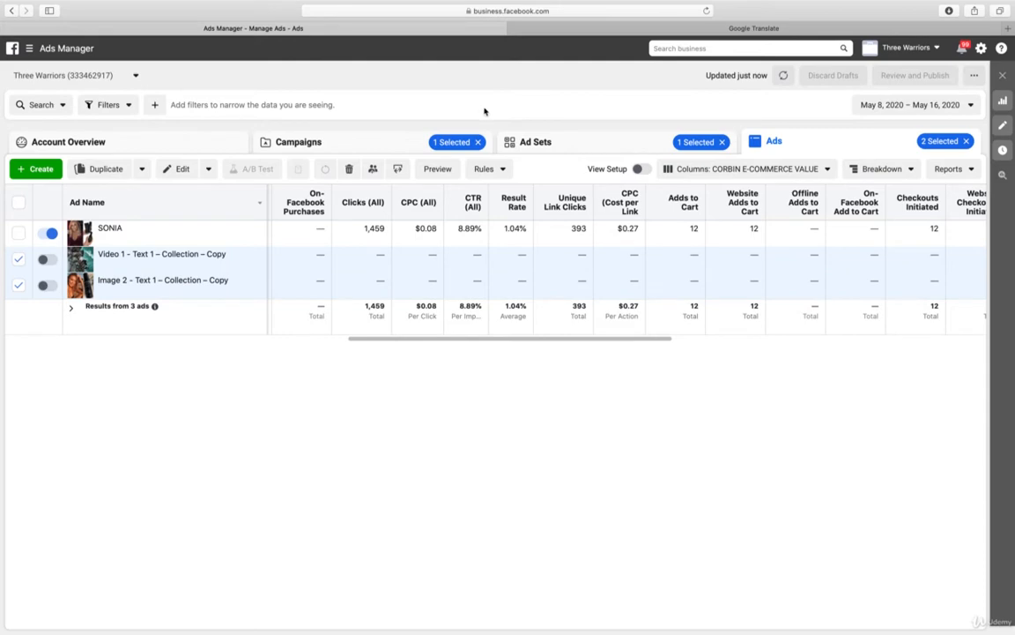
click(349, 168)
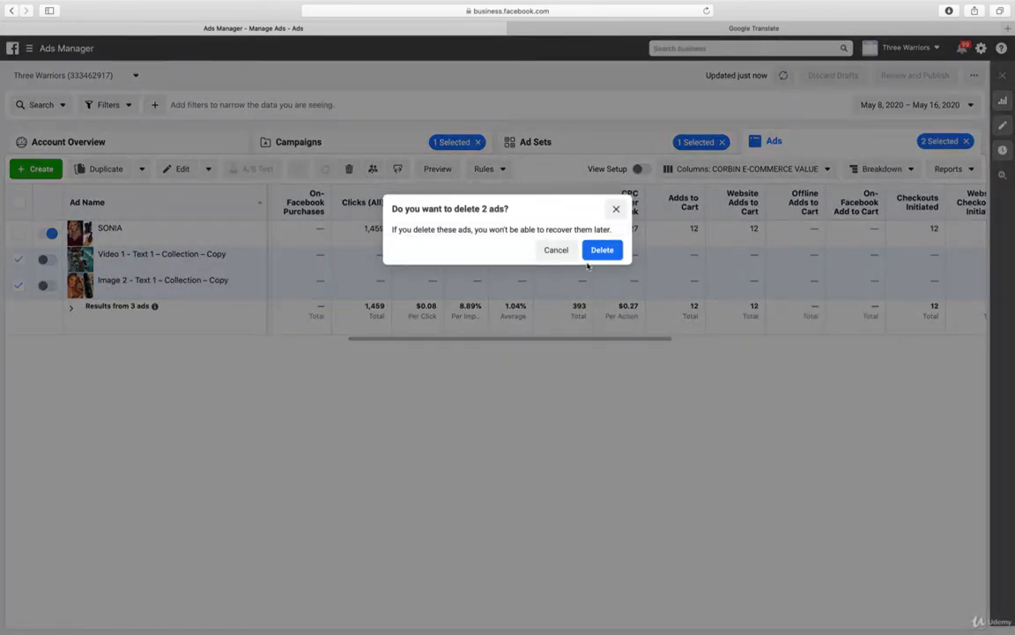
click(603, 251)
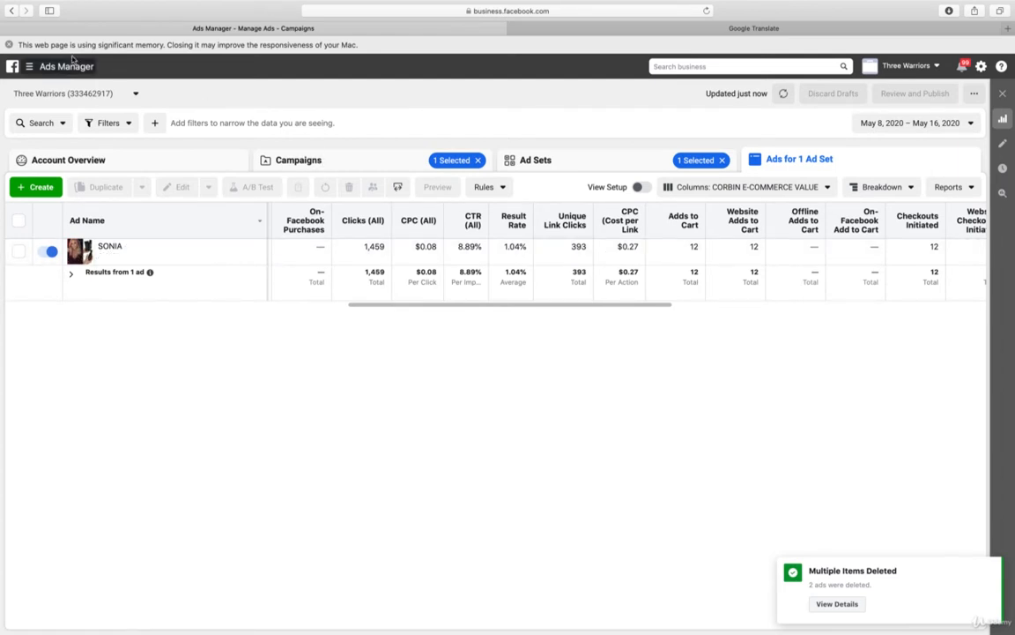
click(8, 45)
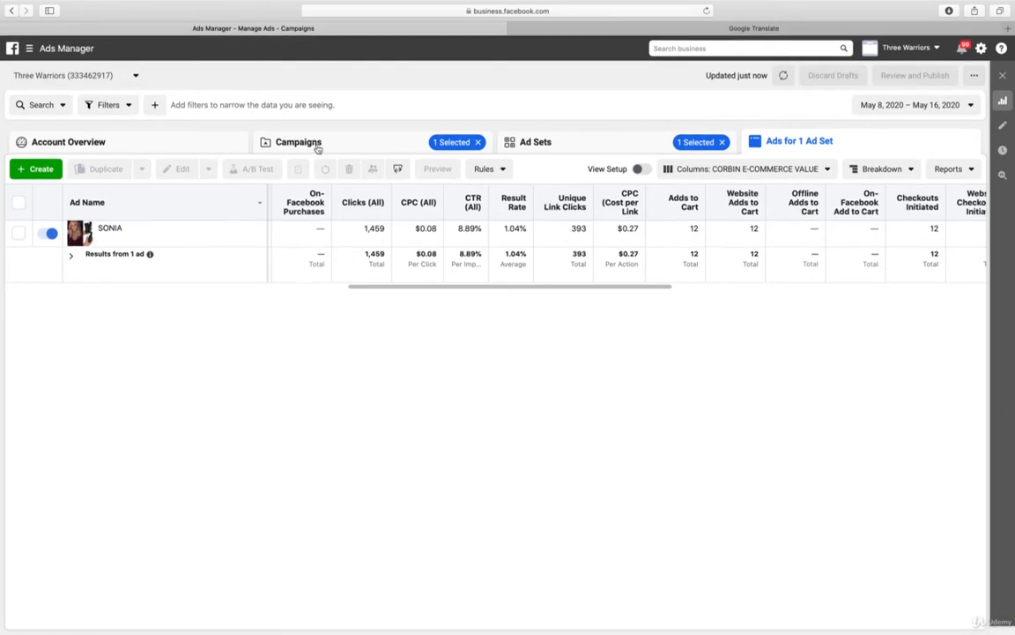
Return to the campaign list and compare the campaigns' purchase ROAS, conversion values and cost per purchase
click(317, 148)
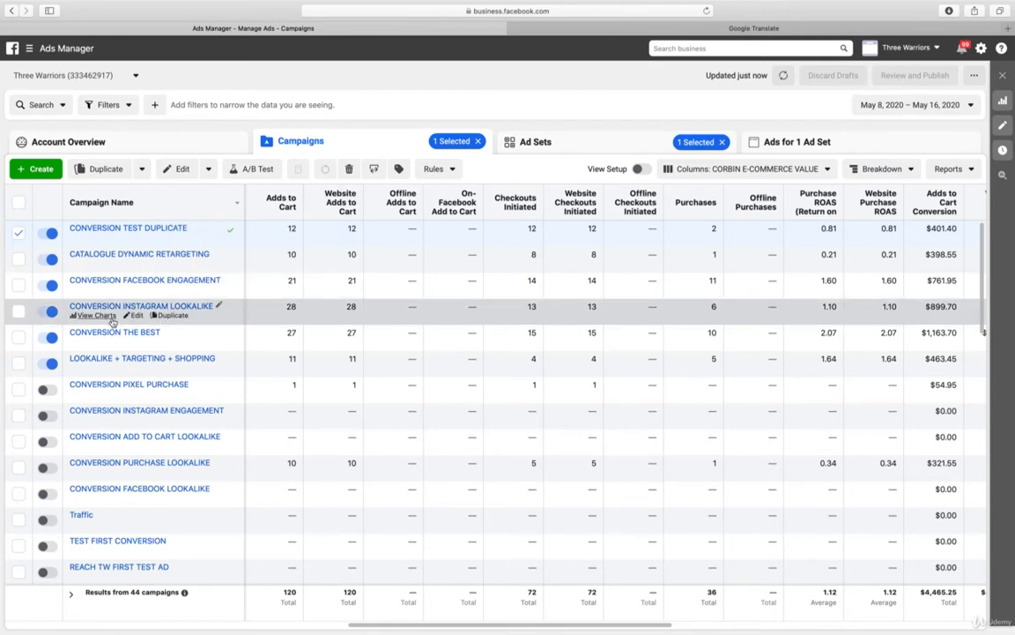
scroll(524, 287, right, 2)
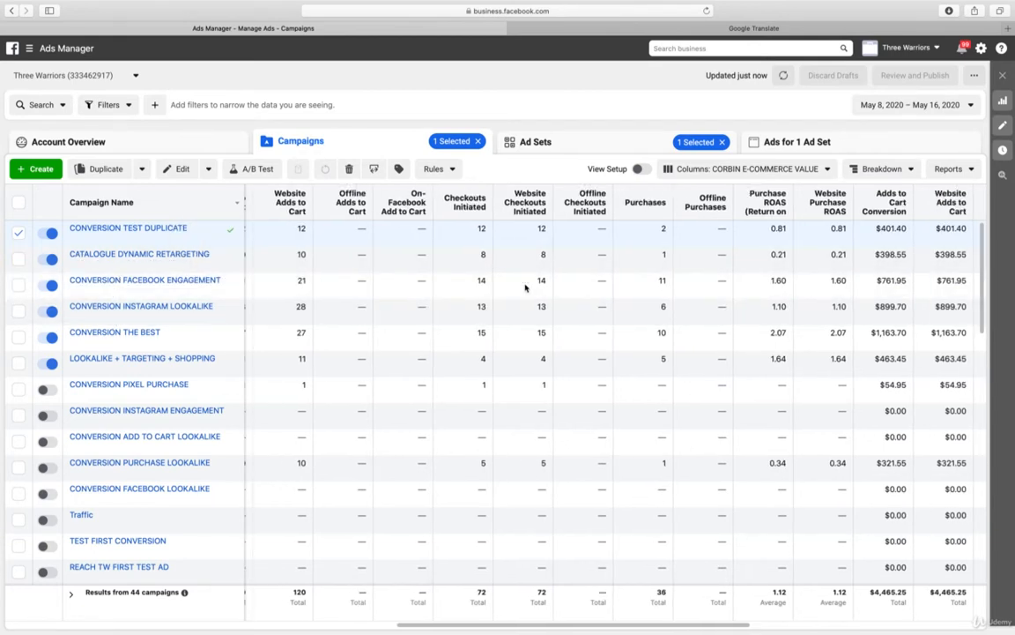
scroll(525, 287, right, 4)
scroll(529, 287, right, 6)
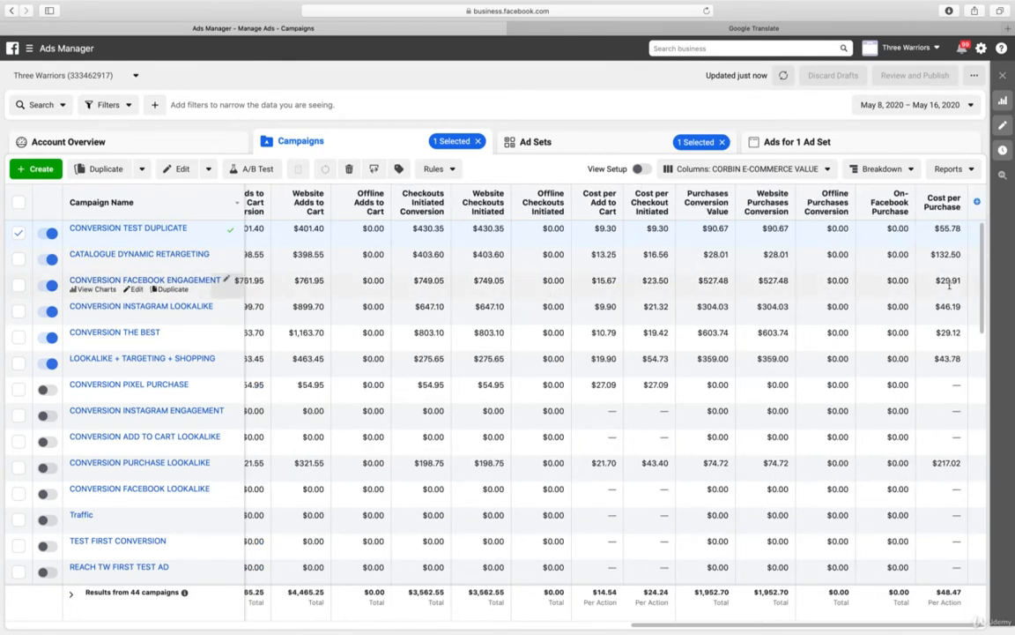
Set the daily budget of the CONVERSION TEN MAX ad set in CONVERSION FACEBOOK ENGAGEMENT to $60.00 and publish it
click(209, 282)
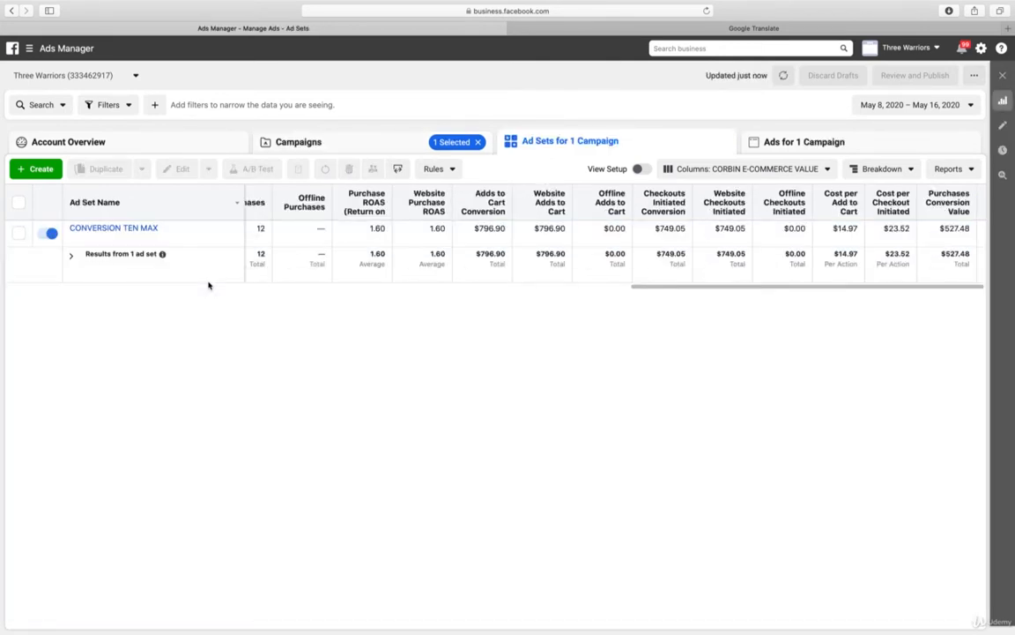
drag(796, 287, 181, 288)
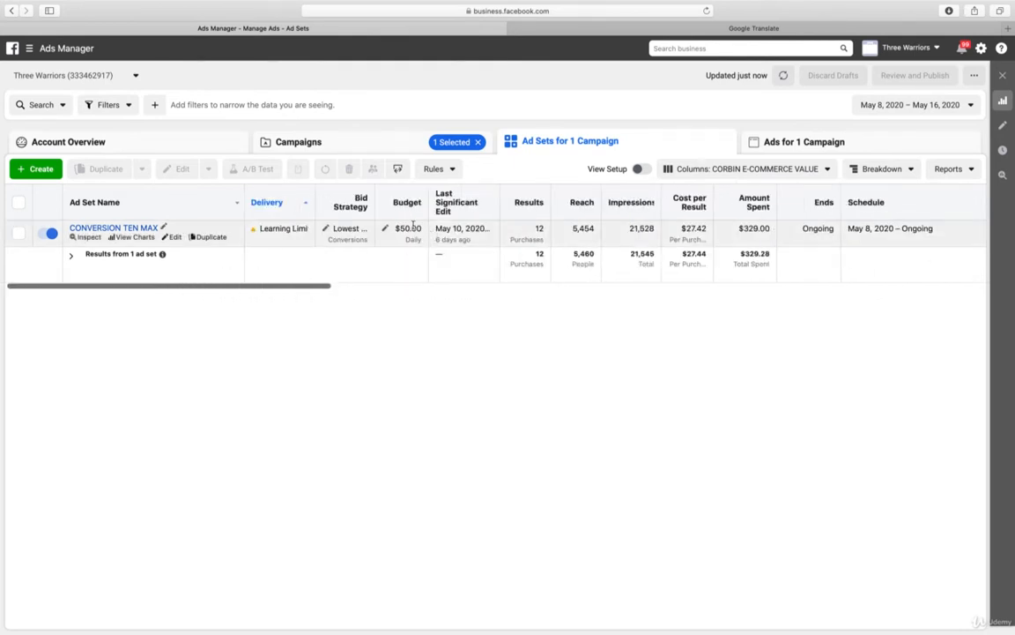
click(386, 228)
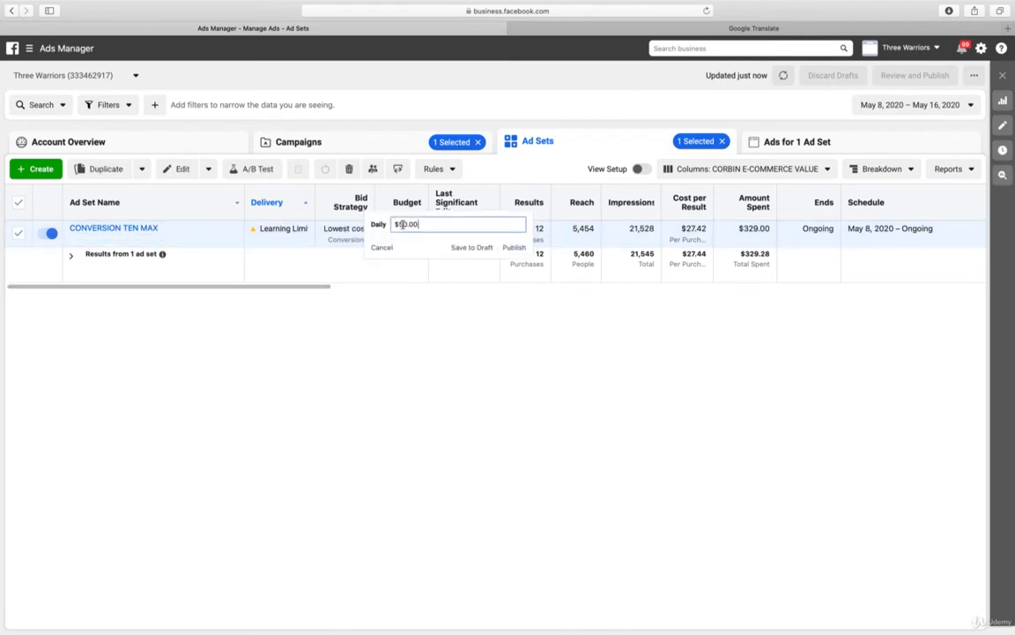
key(Left)
key(Left)
key(Left)
key(Left)
key(BackSpace)
key(Return)
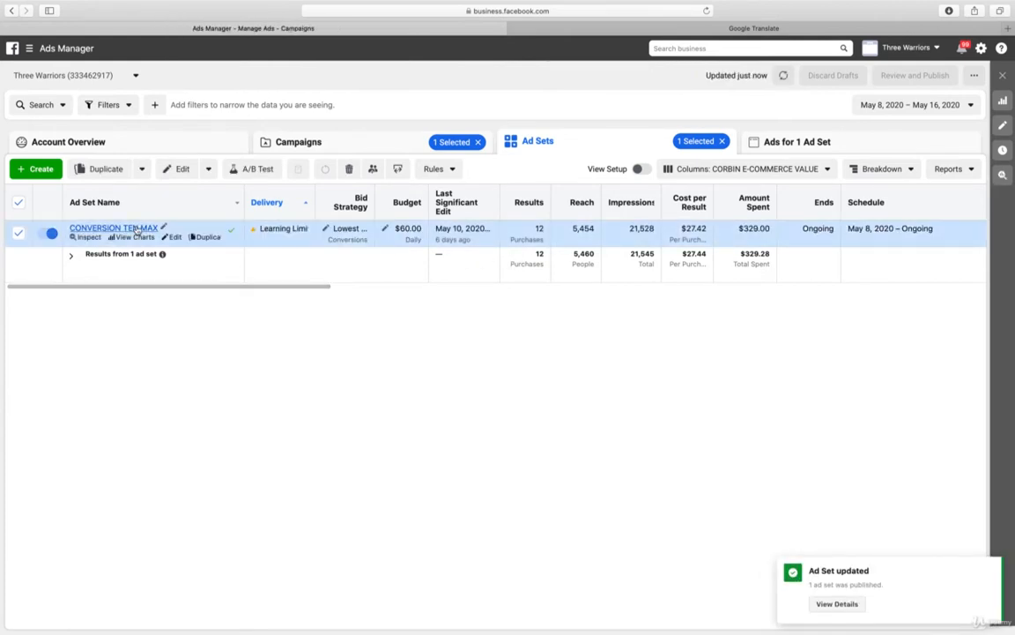
Compare the cost per purchase of CONVERSION TEN MAX's ads and examine the CONVERSION TEN MAX ad's format and preview
click(137, 228)
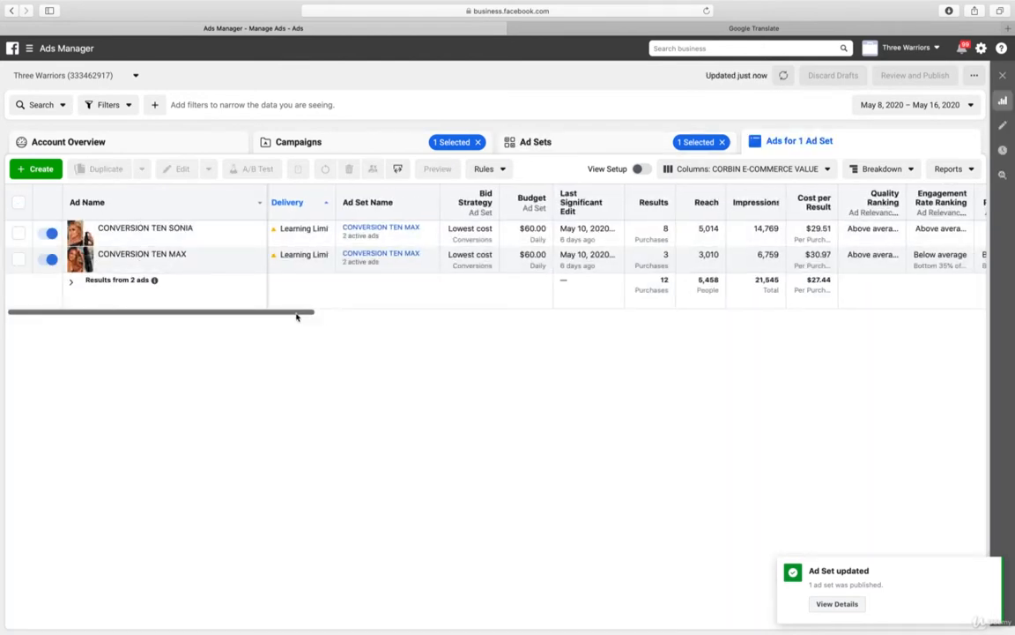
drag(297, 313, 983, 345)
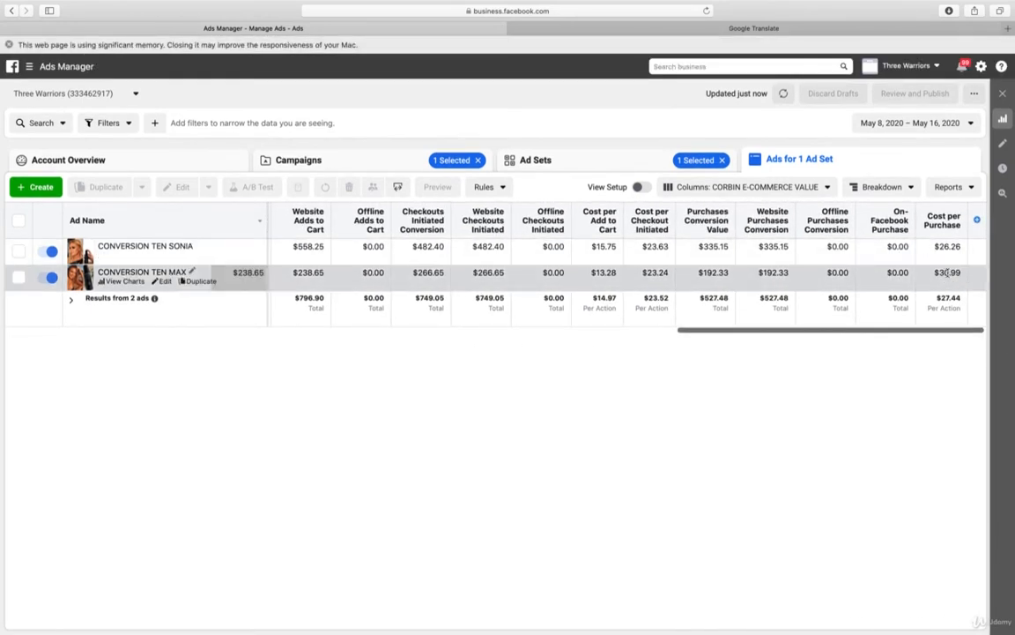
click(165, 282)
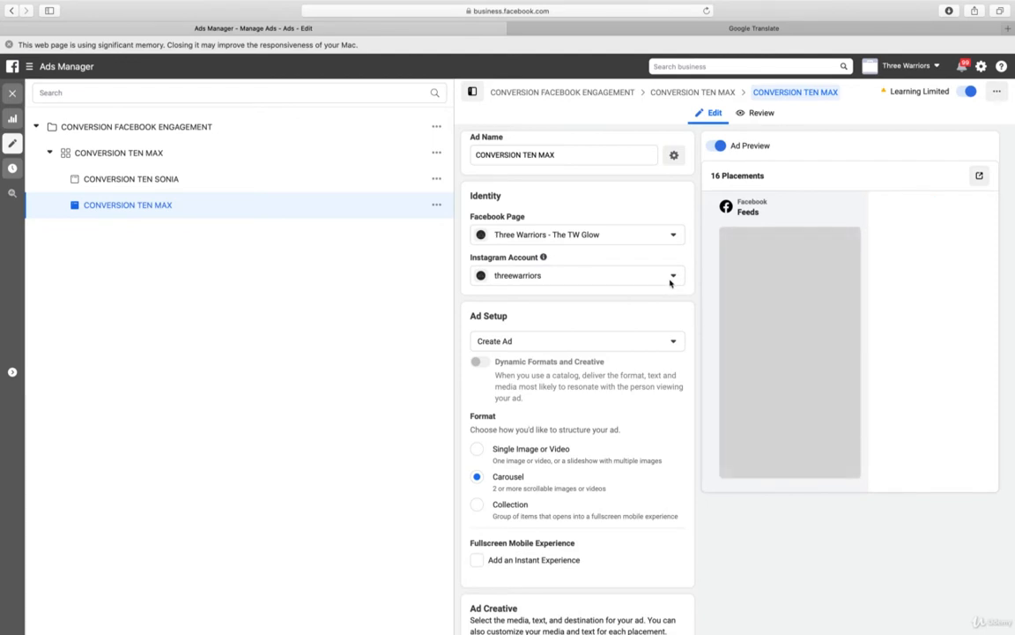
scroll(679, 284, down, 2)
scroll(678, 284, down, 3)
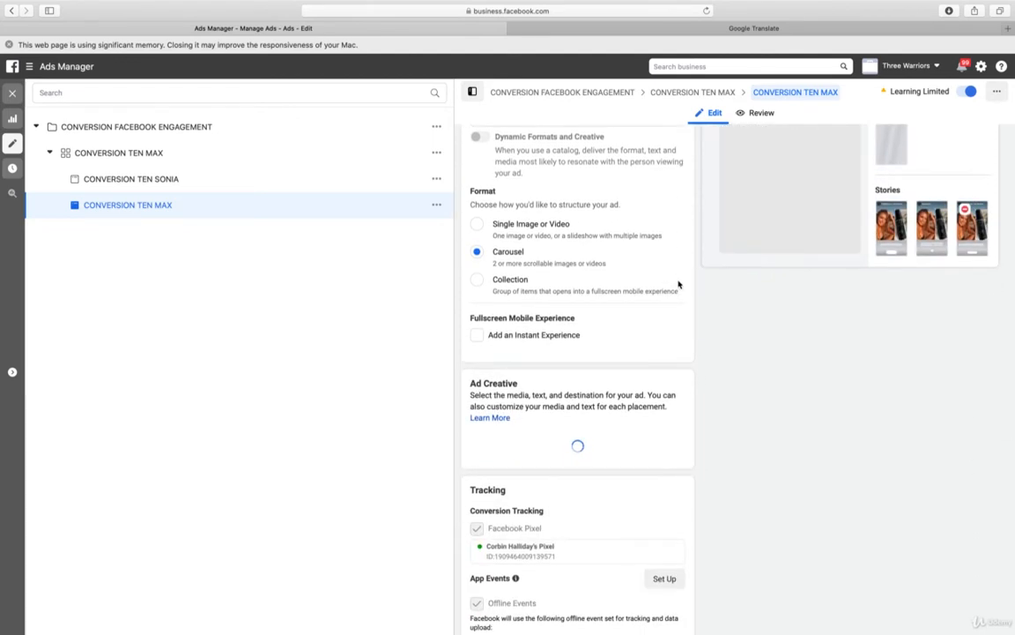
scroll(679, 284, up, 4)
scroll(679, 284, up, 1)
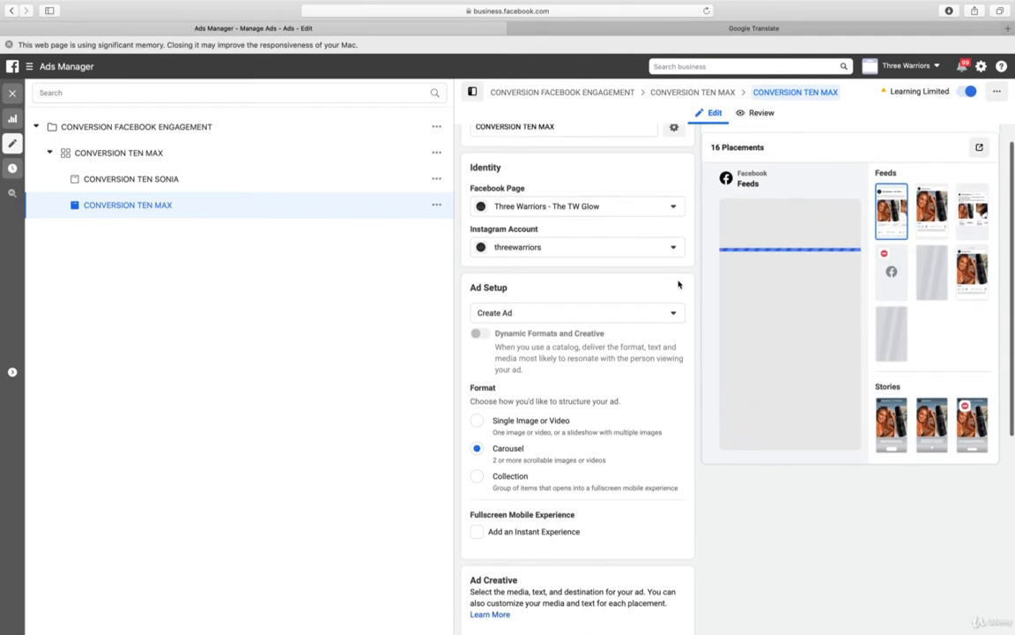
scroll(679, 284, up, 1)
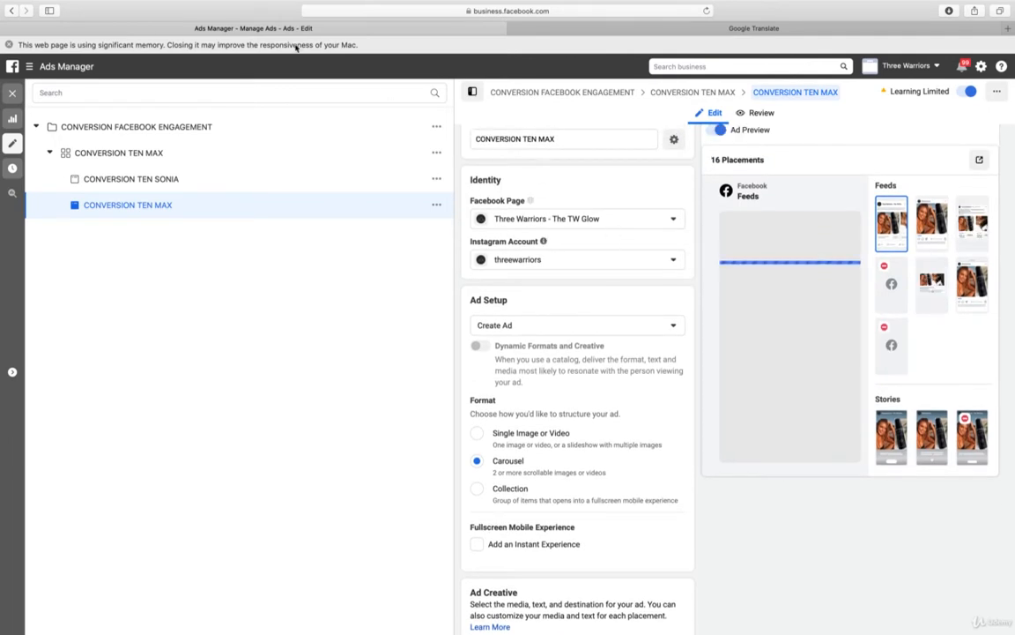
click(9, 44)
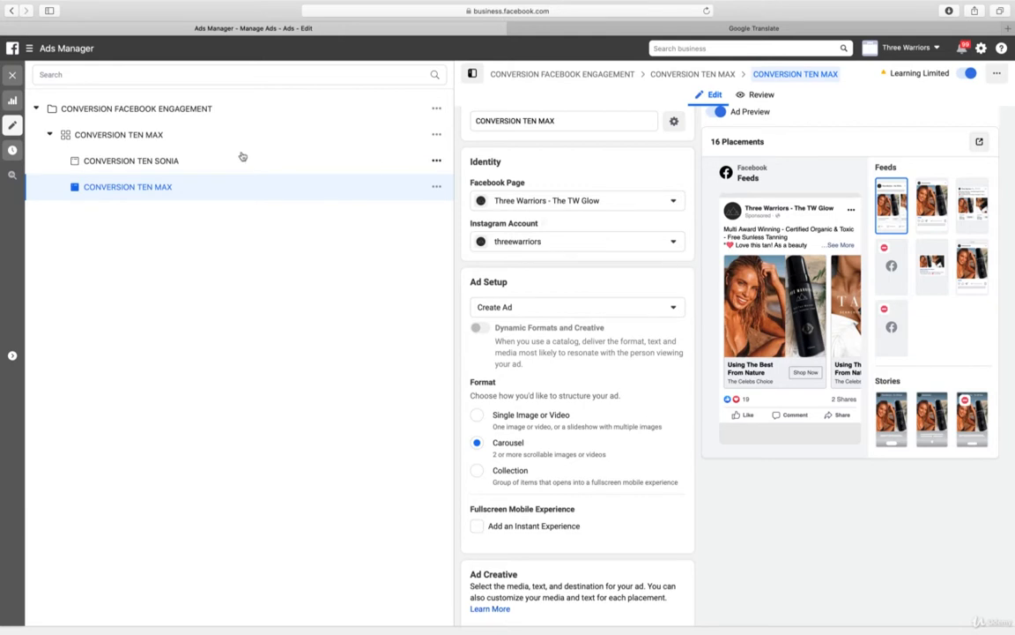
In the CONVERSION TEN SONIA ad, replace the first carousel card's image with 1 IMG_7934.JPG from the account images
click(158, 160)
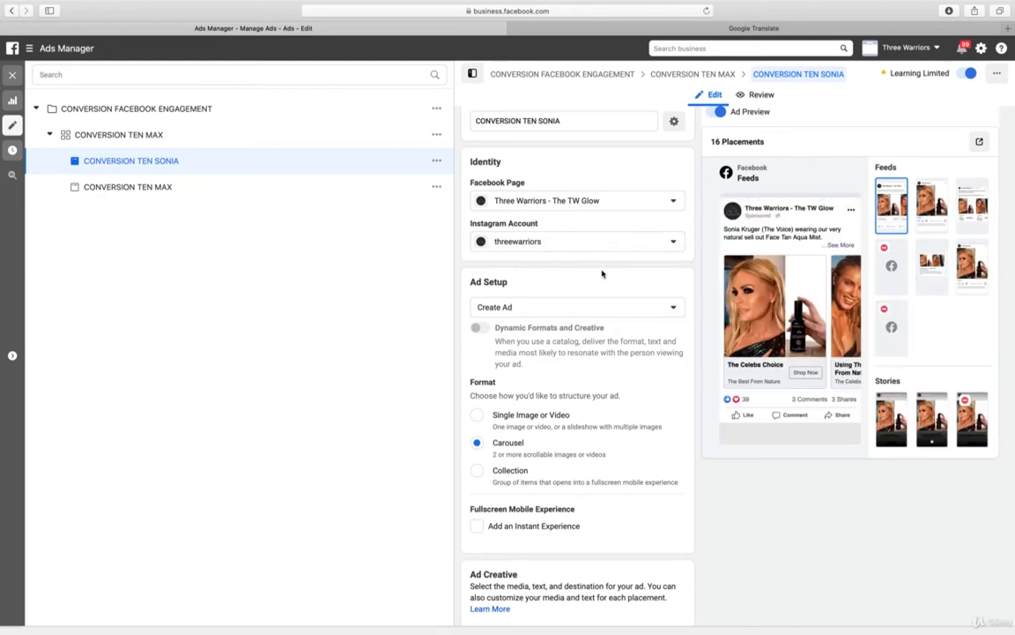
scroll(632, 289, down, 10)
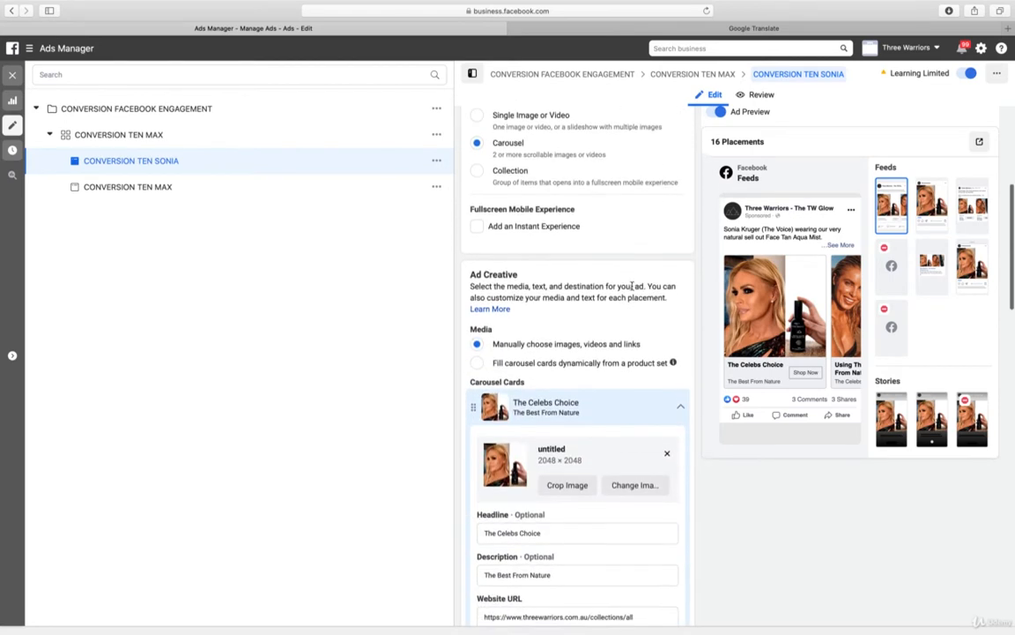
scroll(632, 289, down, 10)
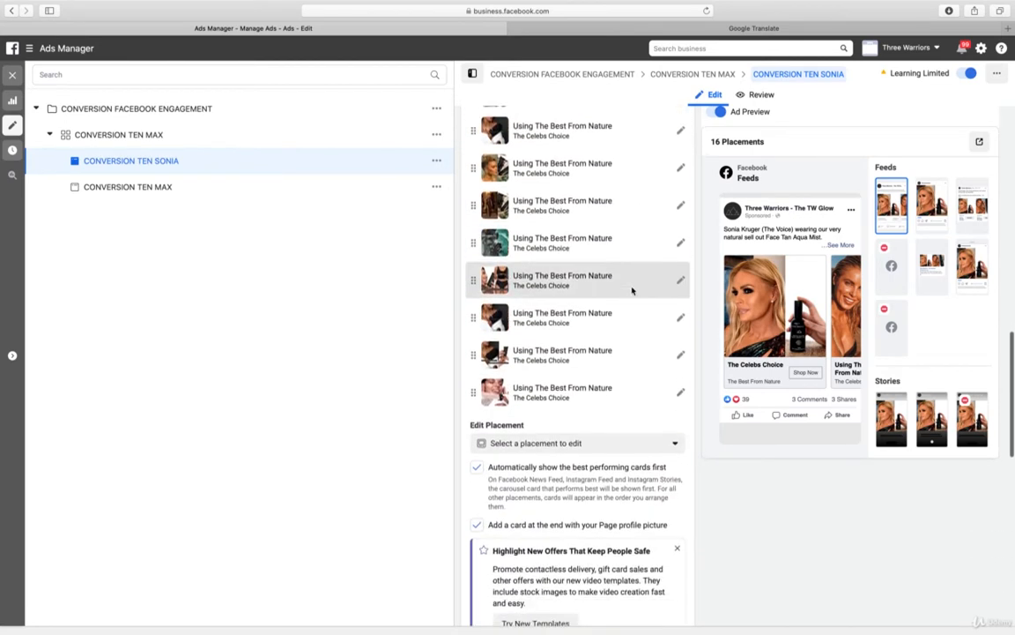
scroll(632, 289, up, 5)
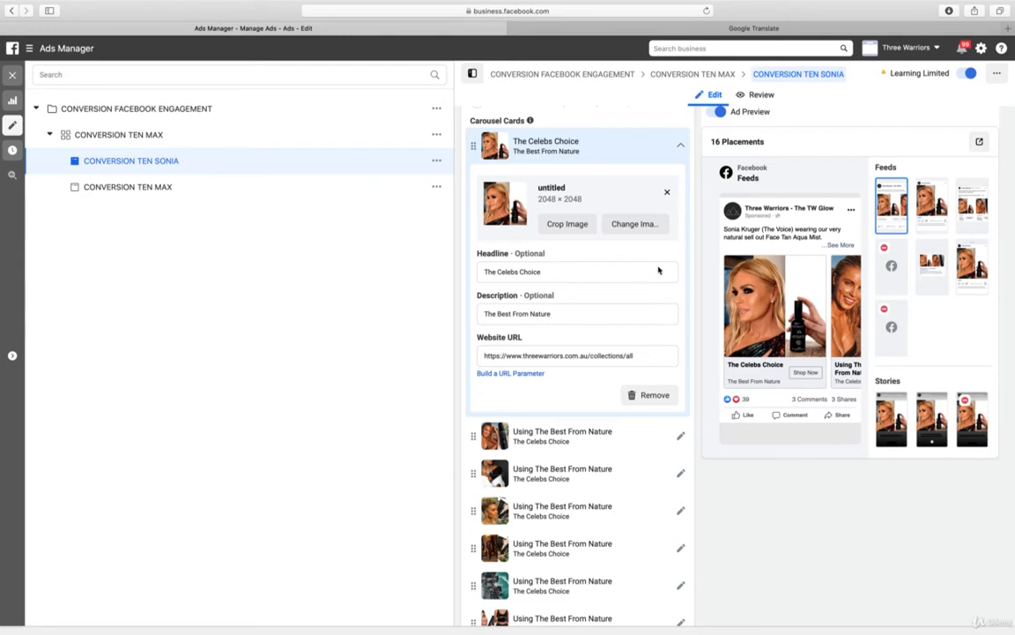
click(636, 224)
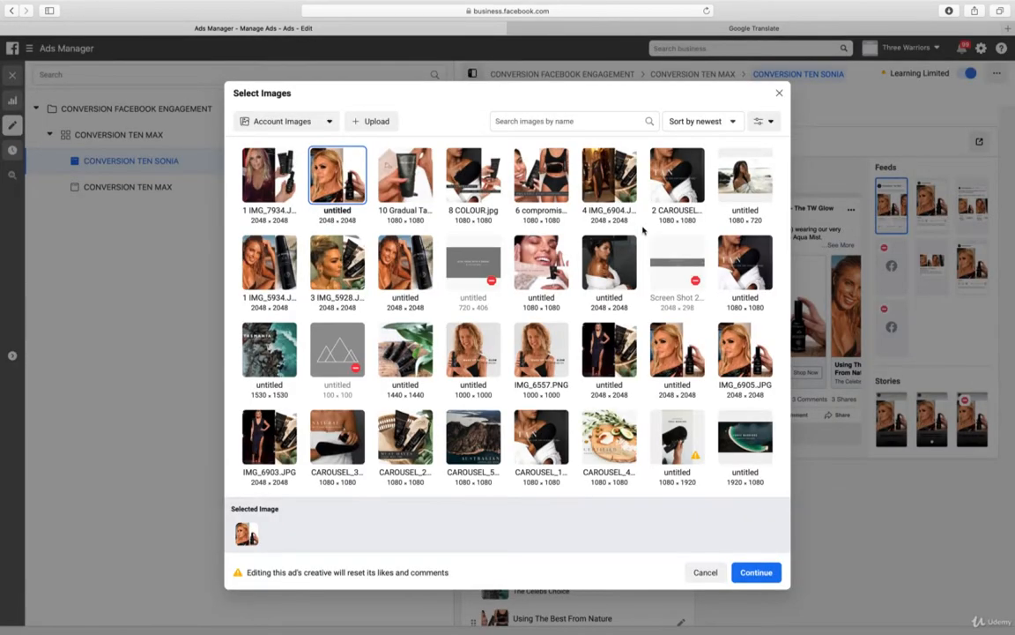
click(261, 182)
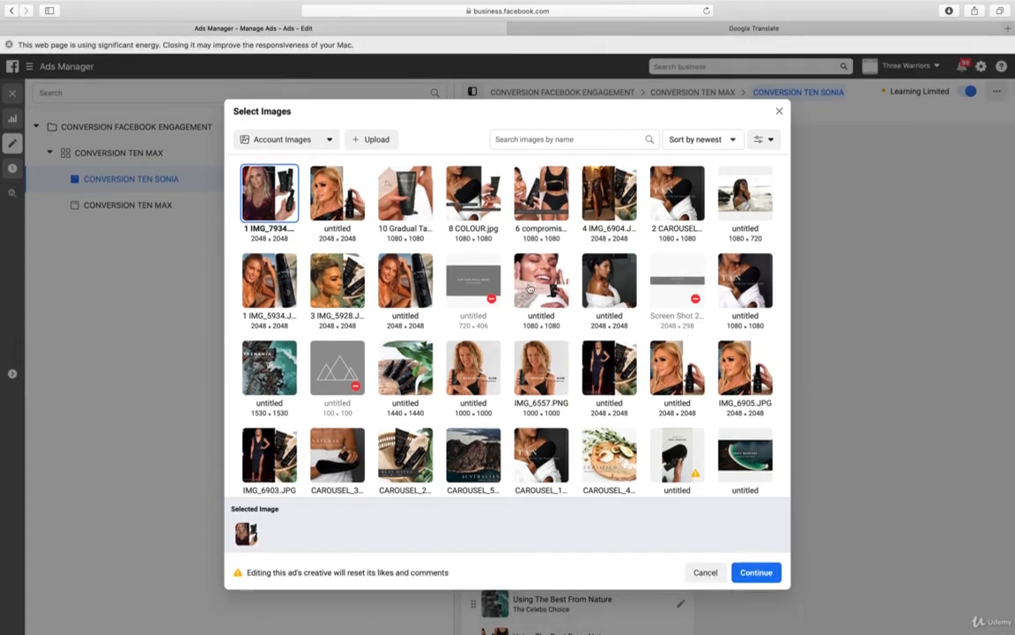
click(763, 575)
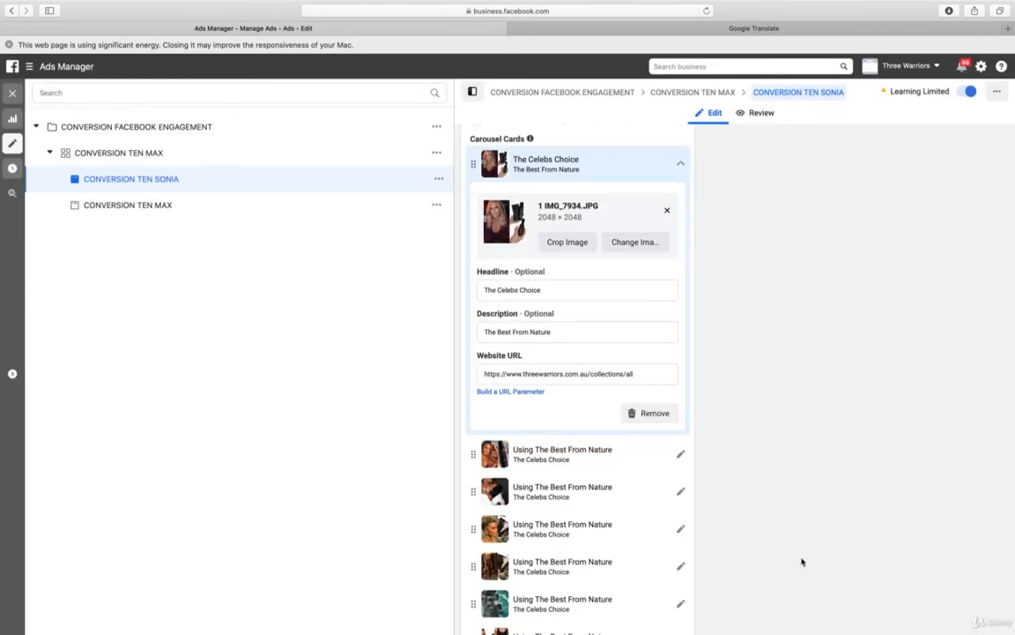
click(682, 164)
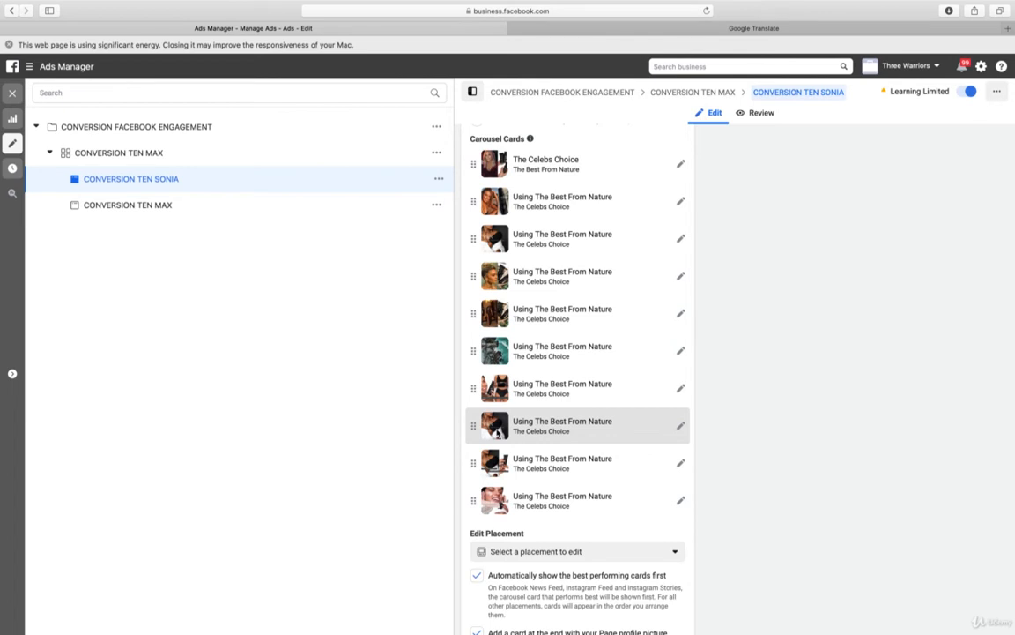
Upload 2 IMG_7936.JPG and use it as the second carousel card's image in the CONVERSION TEN SONIA ad
scroll(773, 481, down, 10)
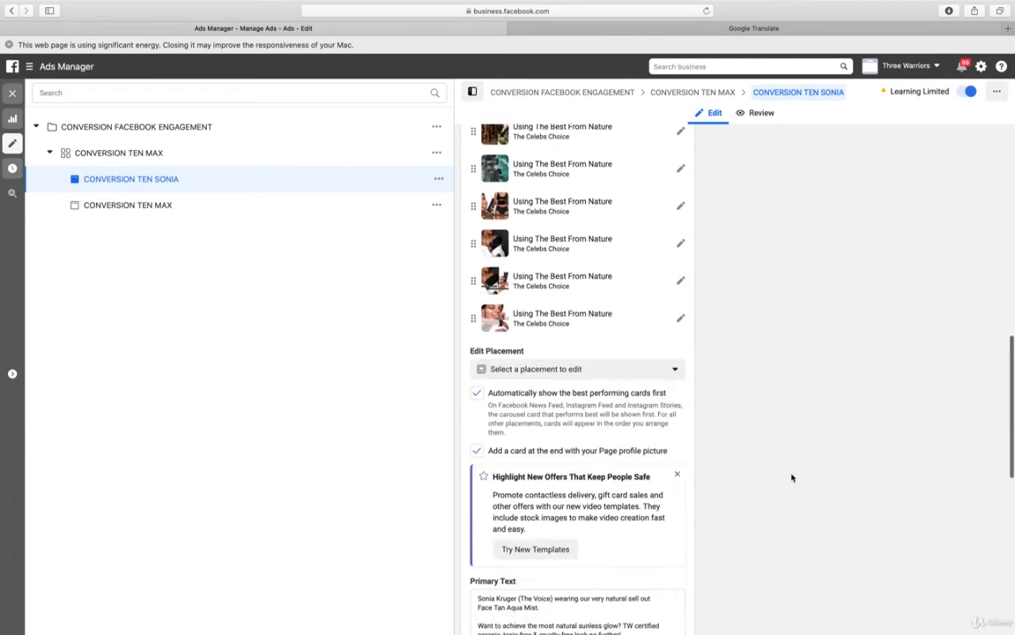
scroll(791, 477, up, 15)
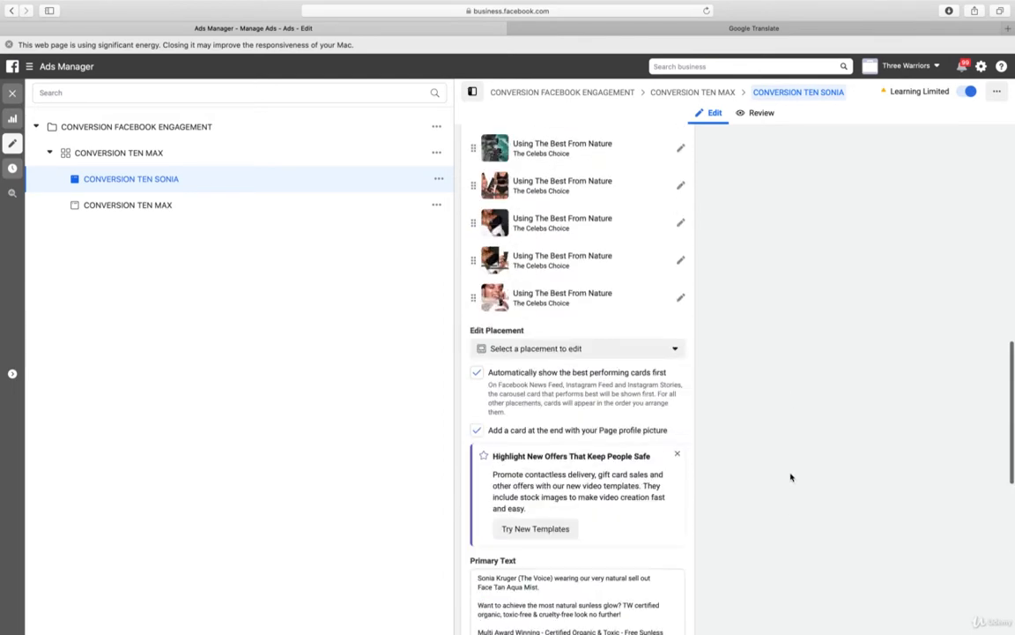
scroll(791, 477, down, 8)
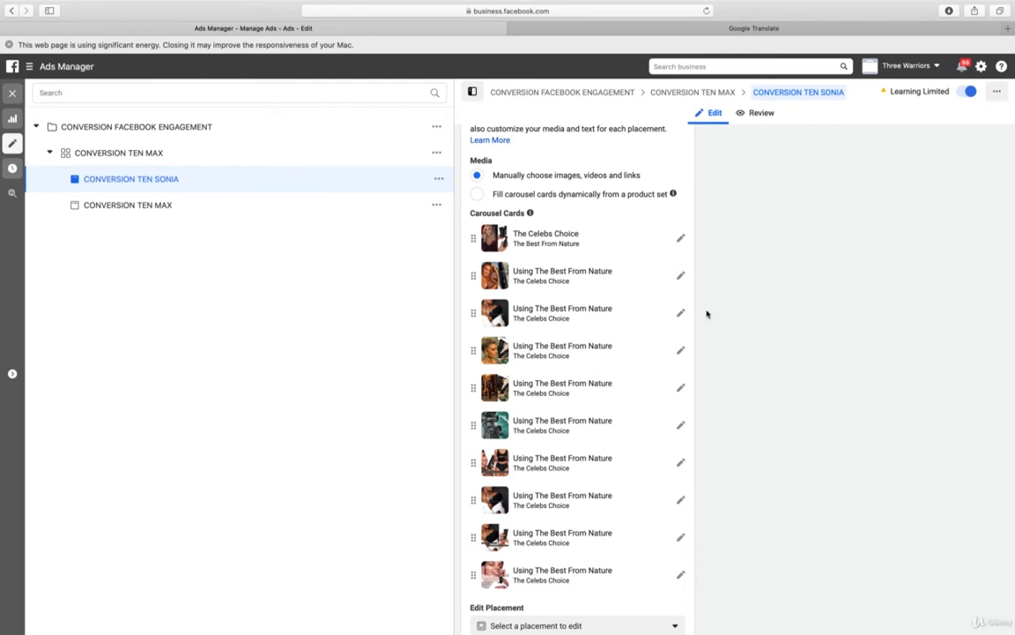
click(680, 276)
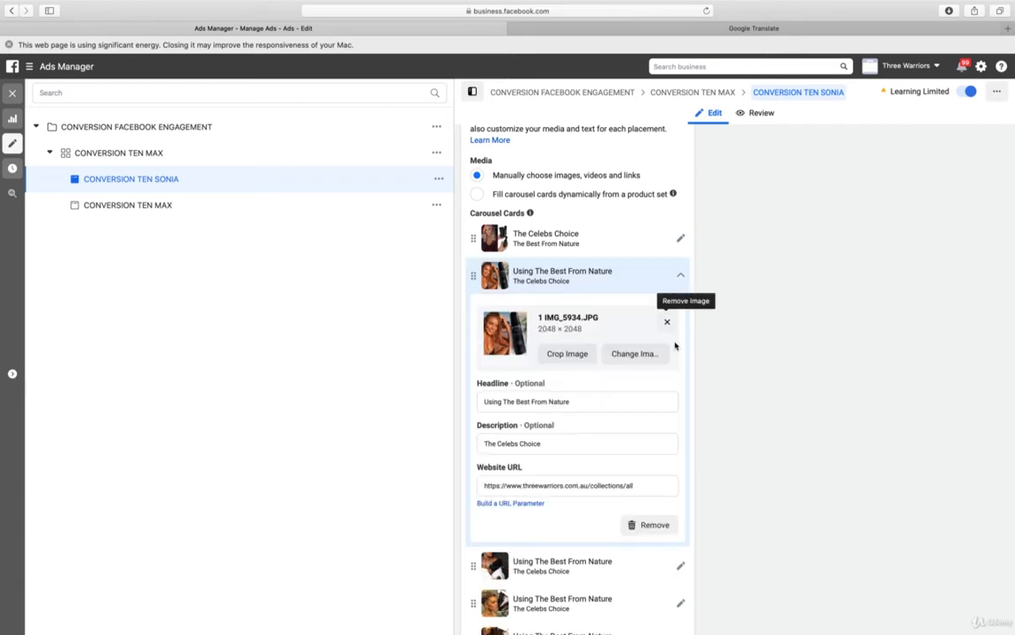
click(635, 354)
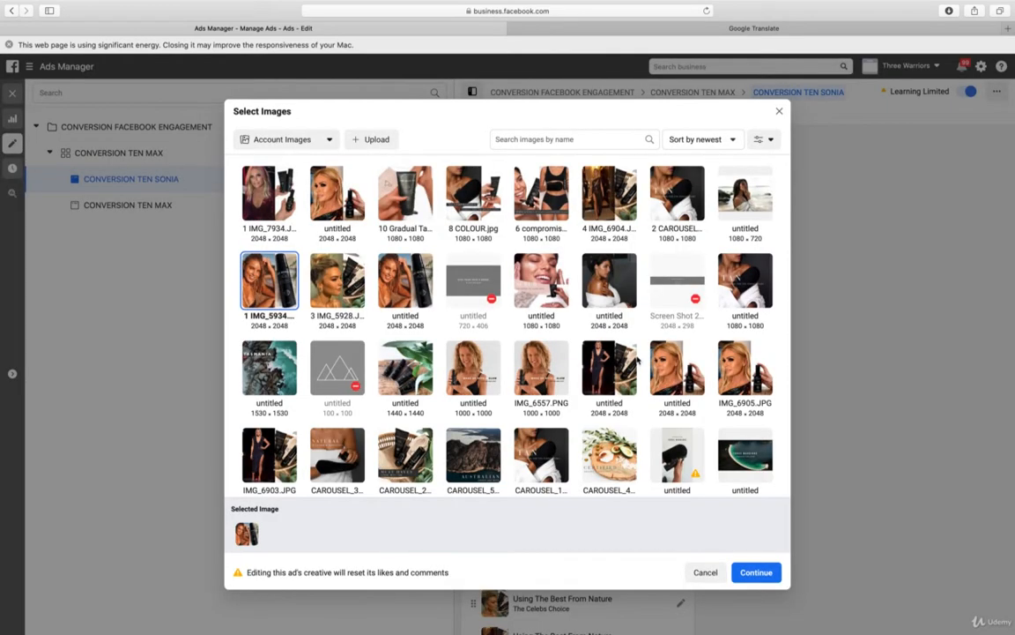
click(368, 139)
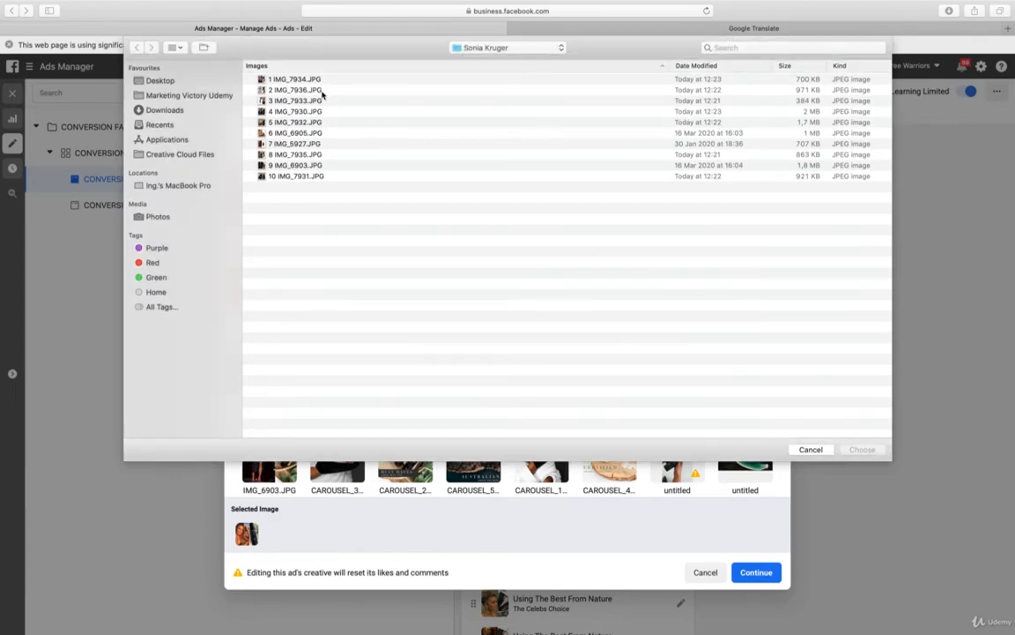
click(322, 91)
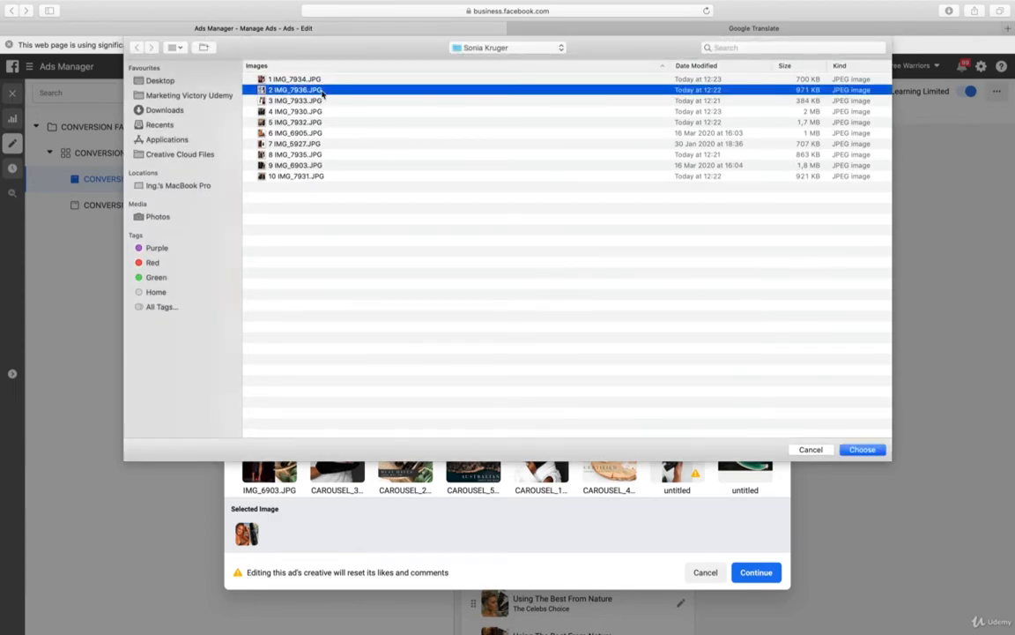
double_click(323, 92)
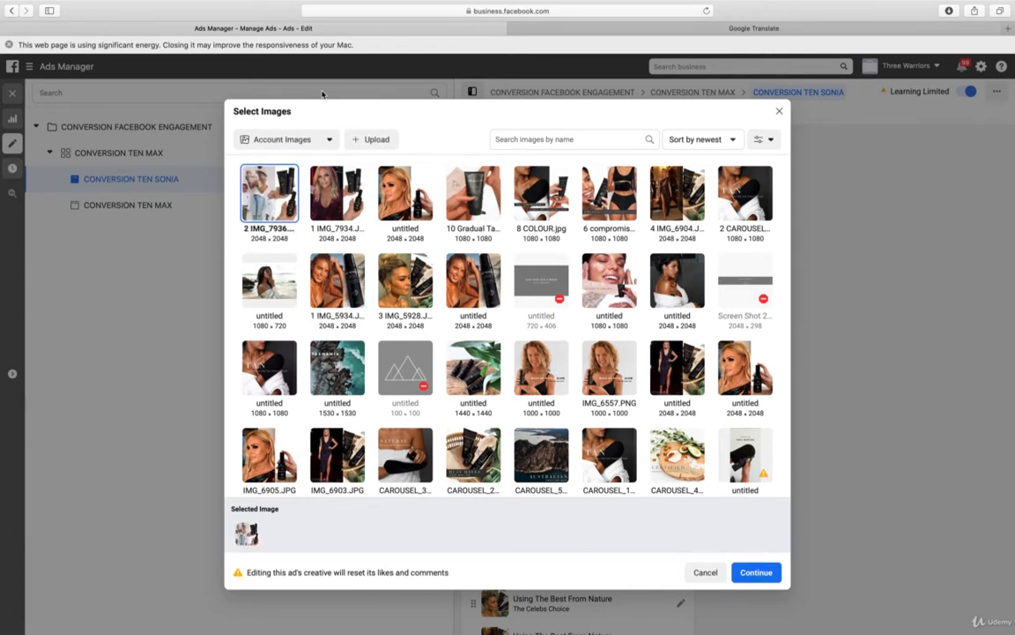
click(747, 575)
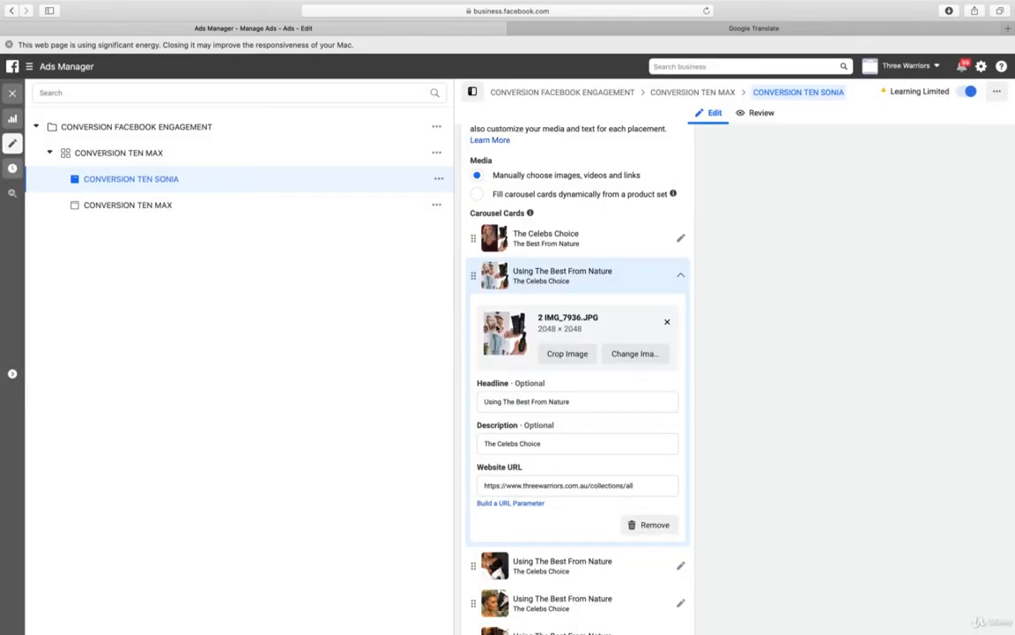
click(680, 276)
Replace the third carousel card's image with a new upload of 3 IMG_7933.JPG
click(681, 315)
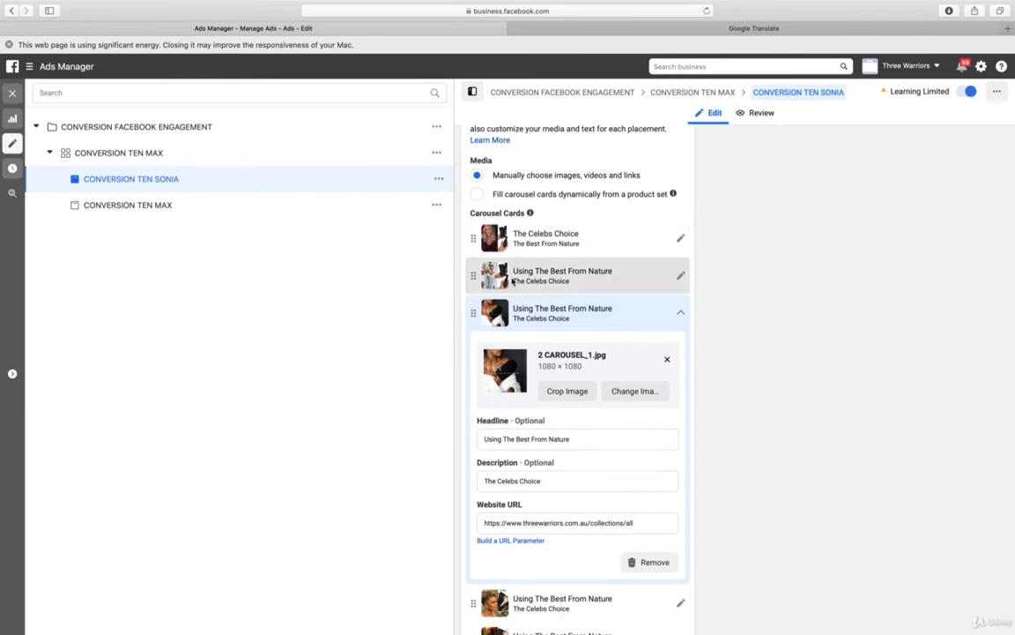
click(639, 397)
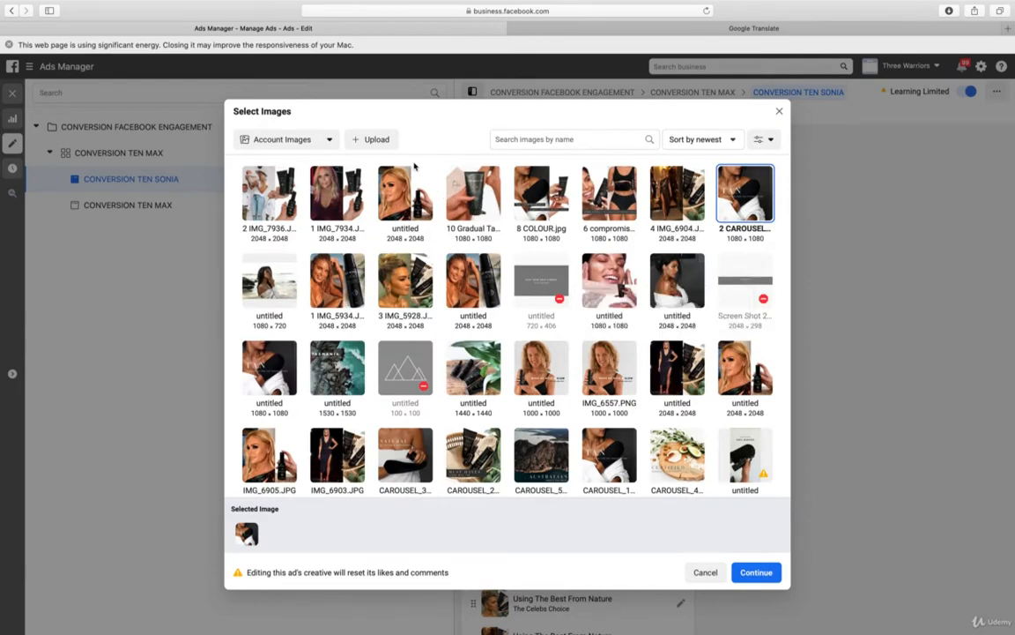
click(376, 139)
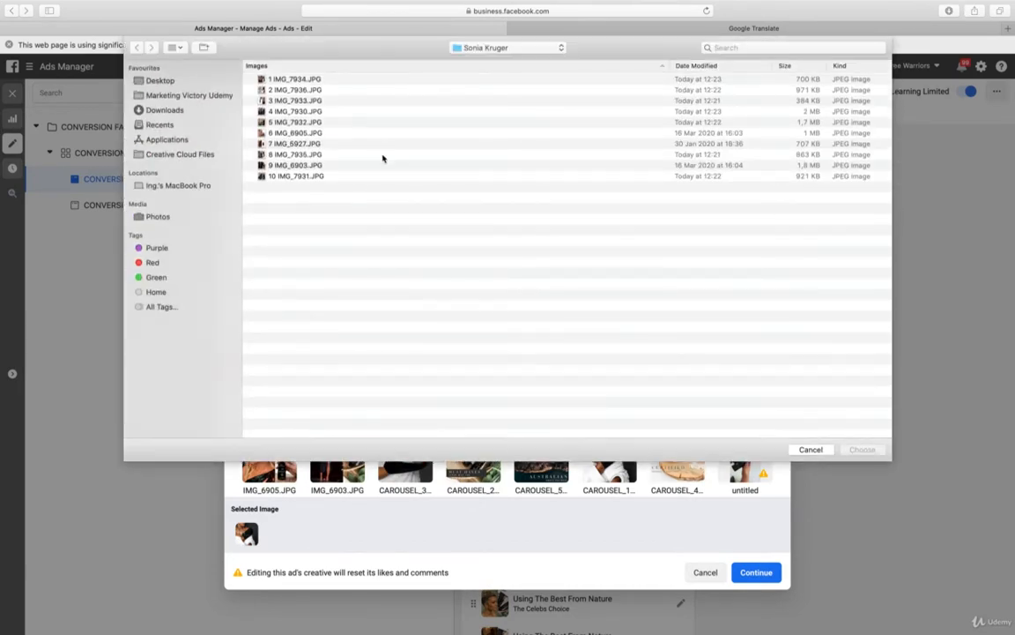
click(292, 102)
key(Return)
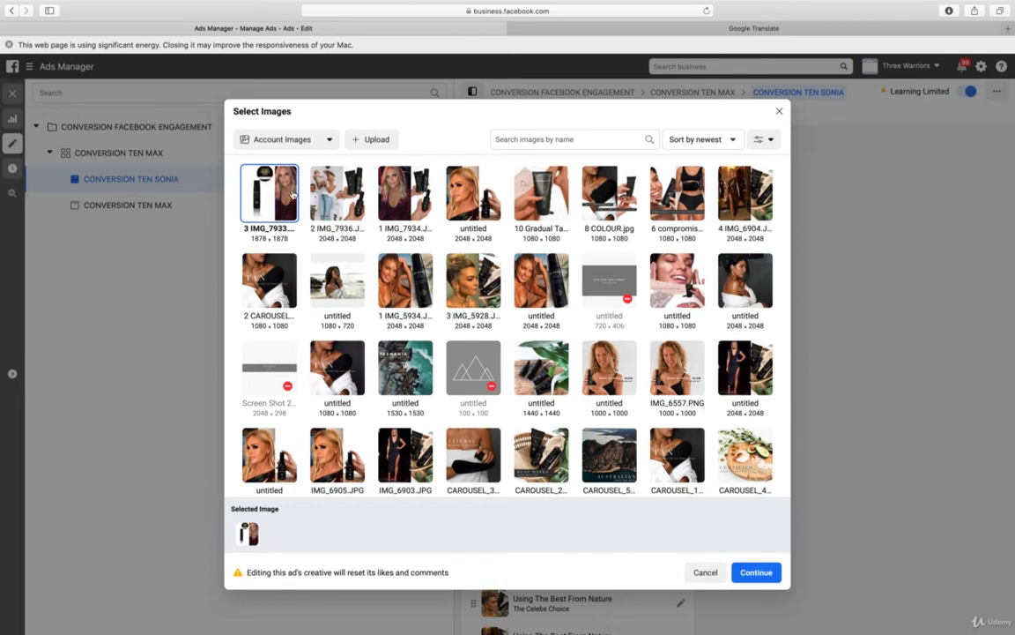
click(758, 572)
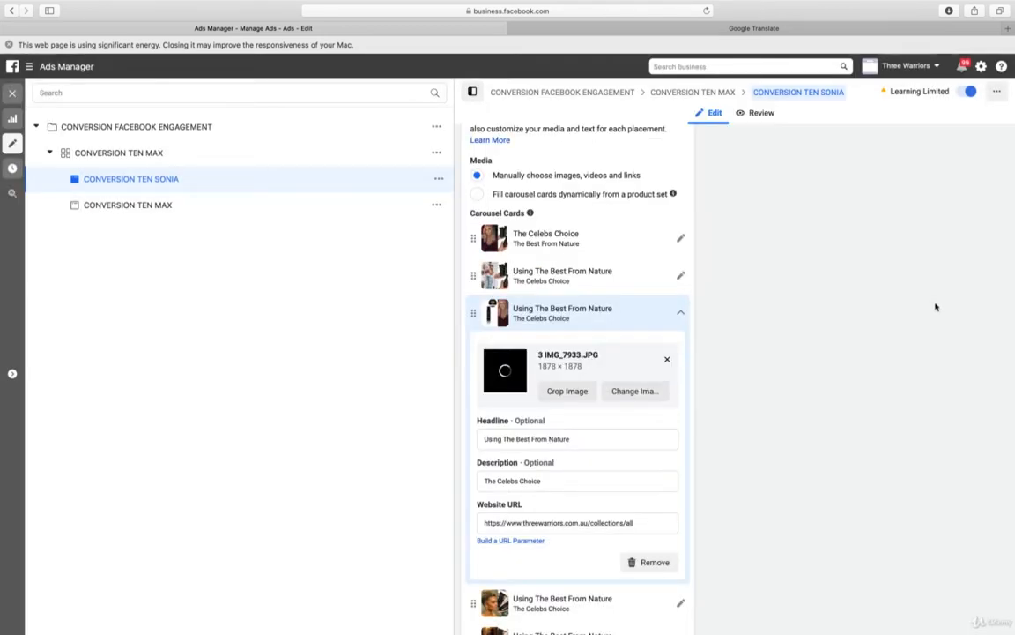
click(681, 316)
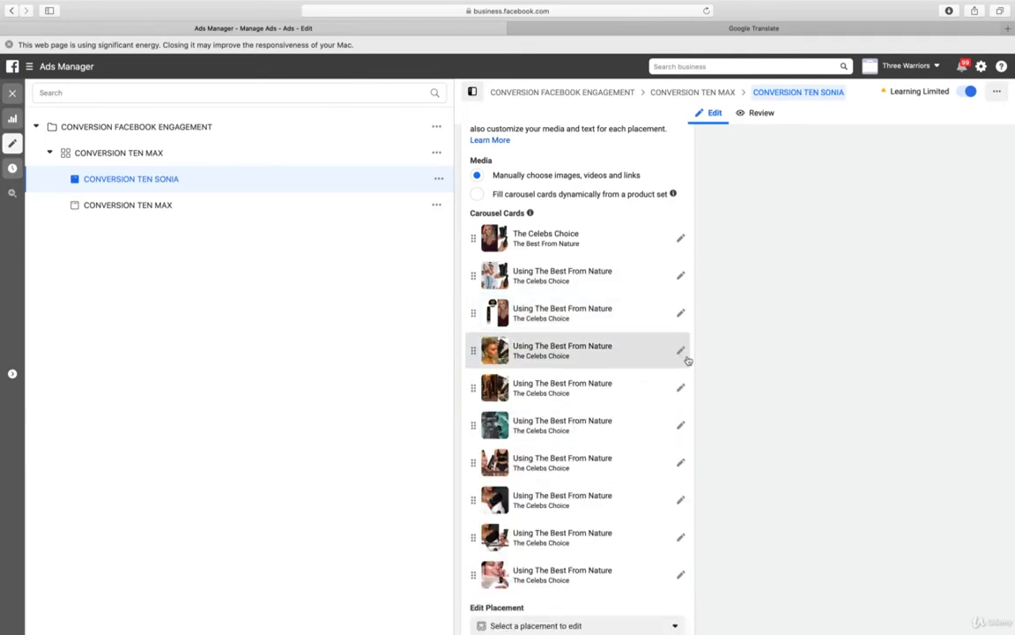
Replace the fourth carousel card's image with a new upload of 4 IMG_7930.JPG
click(680, 352)
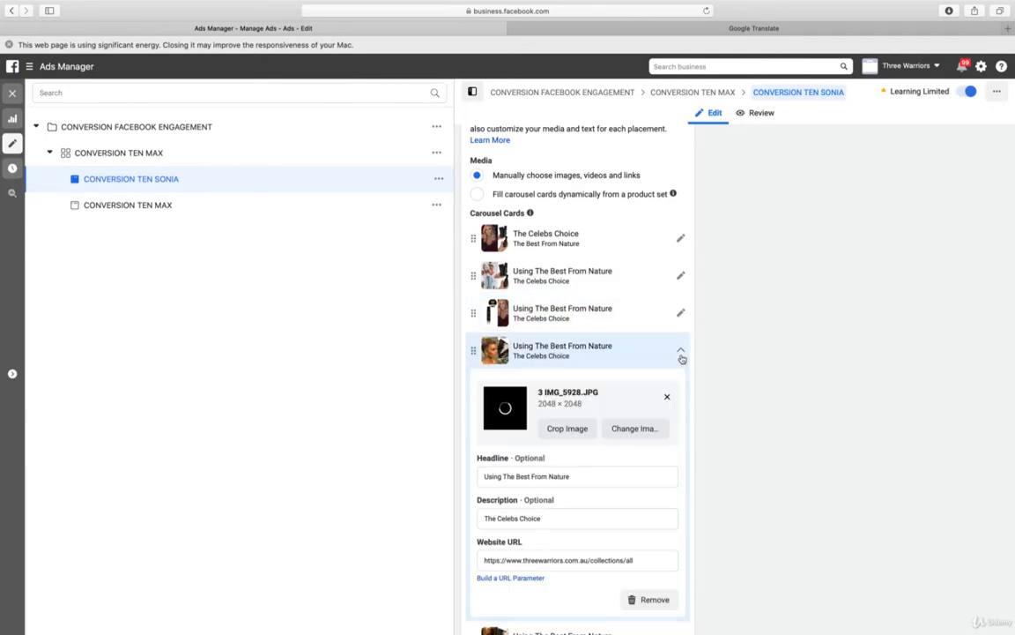
click(636, 428)
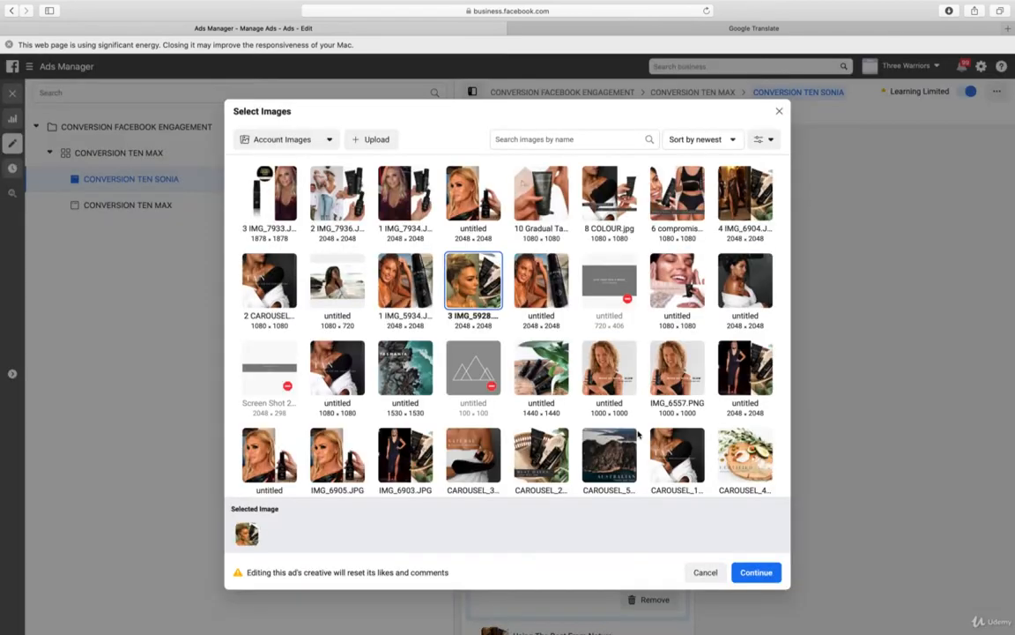
click(374, 139)
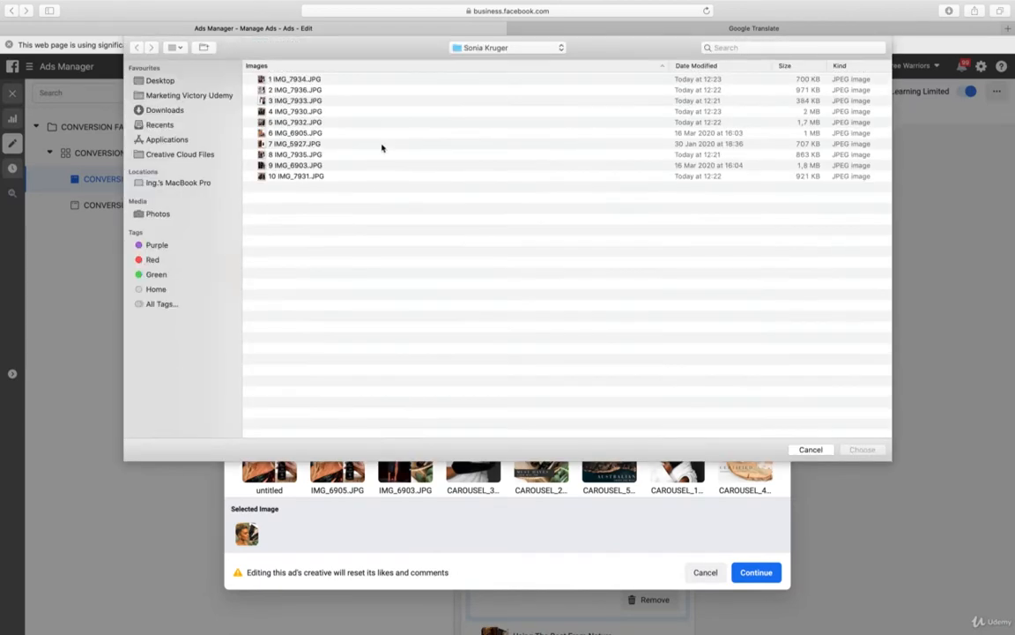
click(329, 111)
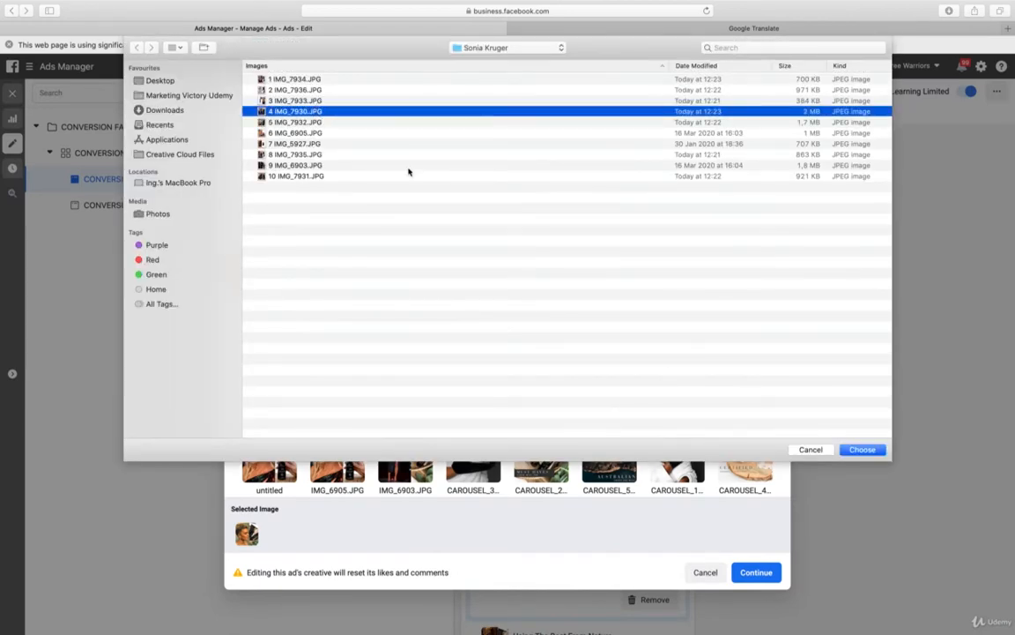
click(862, 449)
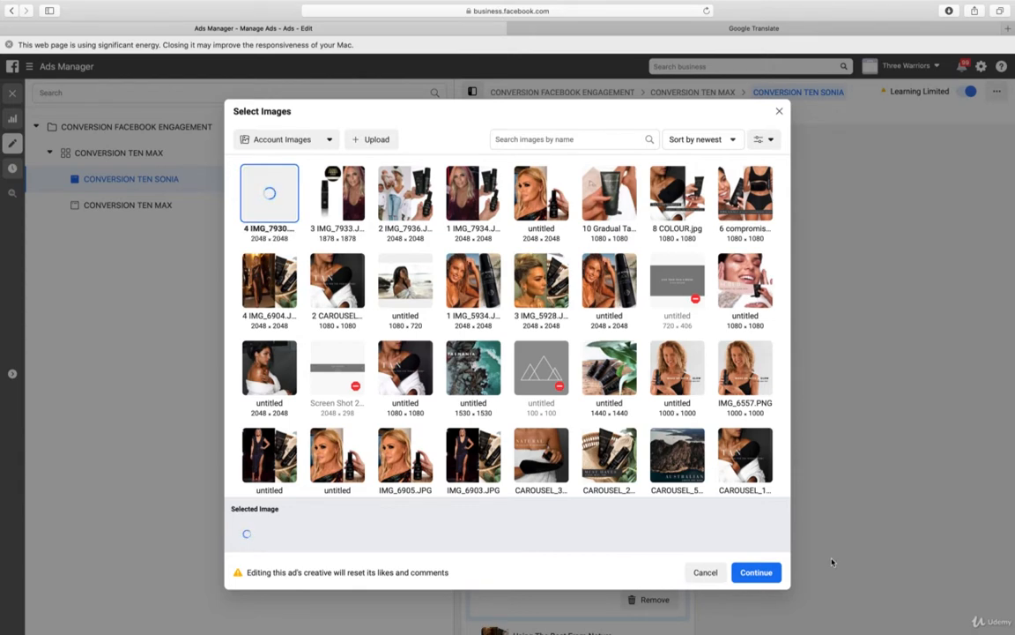
click(756, 572)
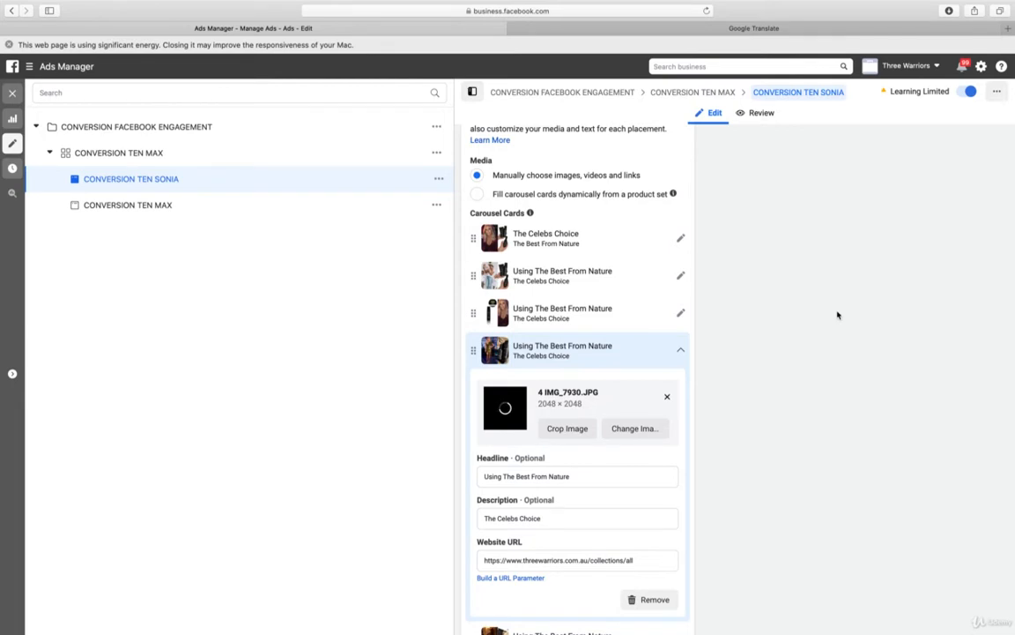
click(680, 351)
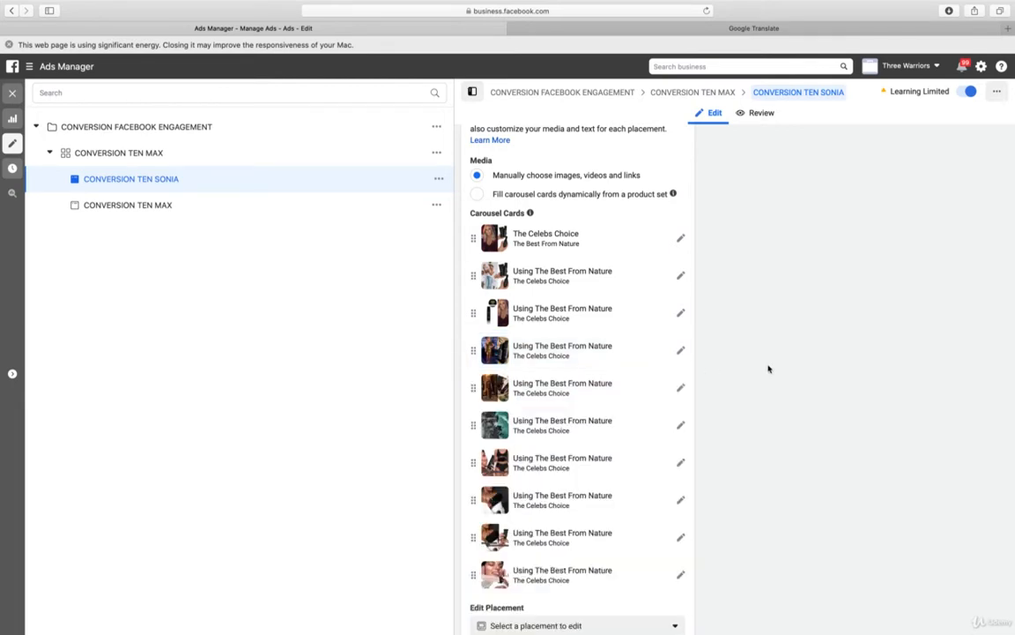
Replace the fifth carousel card's image with a new upload of 5 IMG_7932.JPG
scroll(768, 369, down, 2)
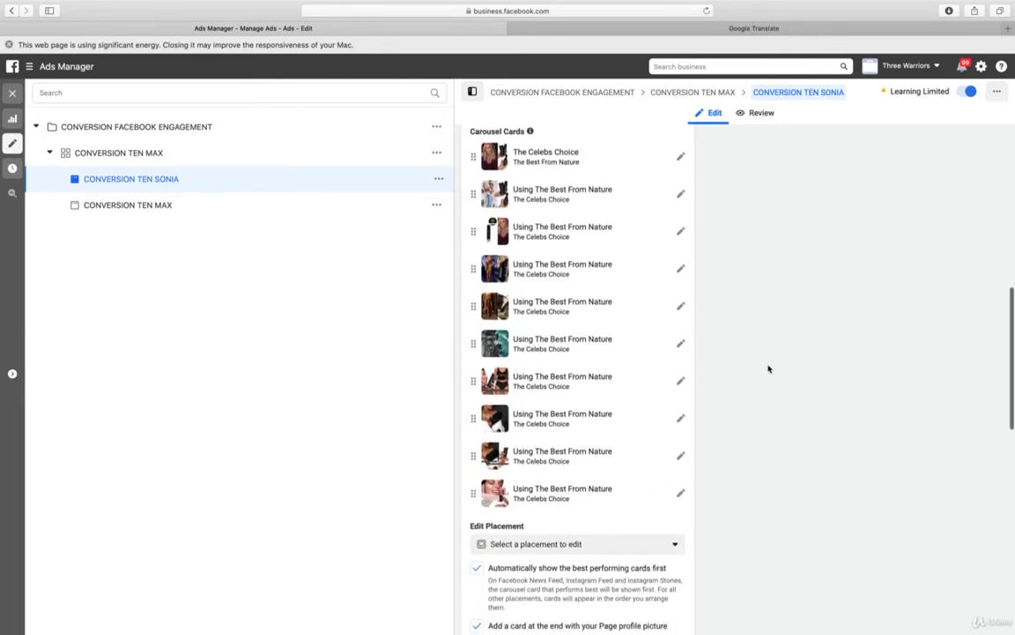
click(681, 305)
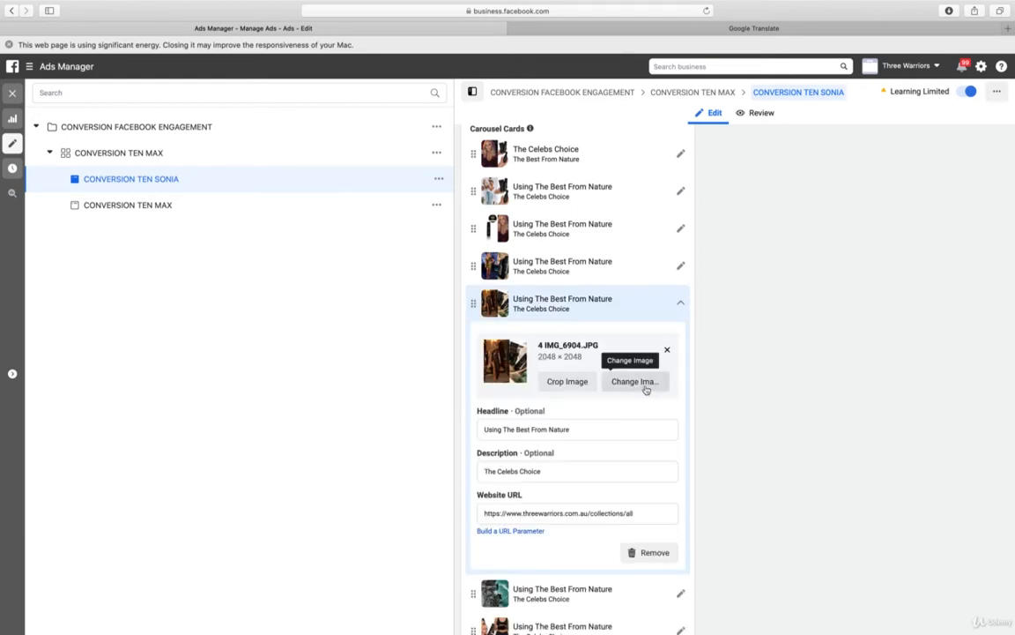
click(646, 387)
click(379, 141)
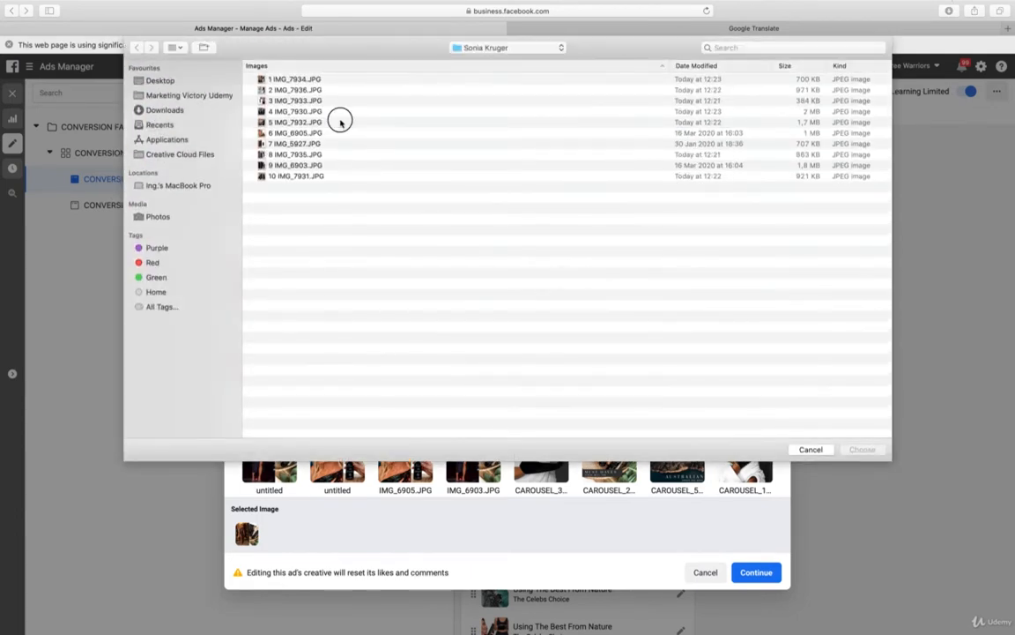
click(341, 122)
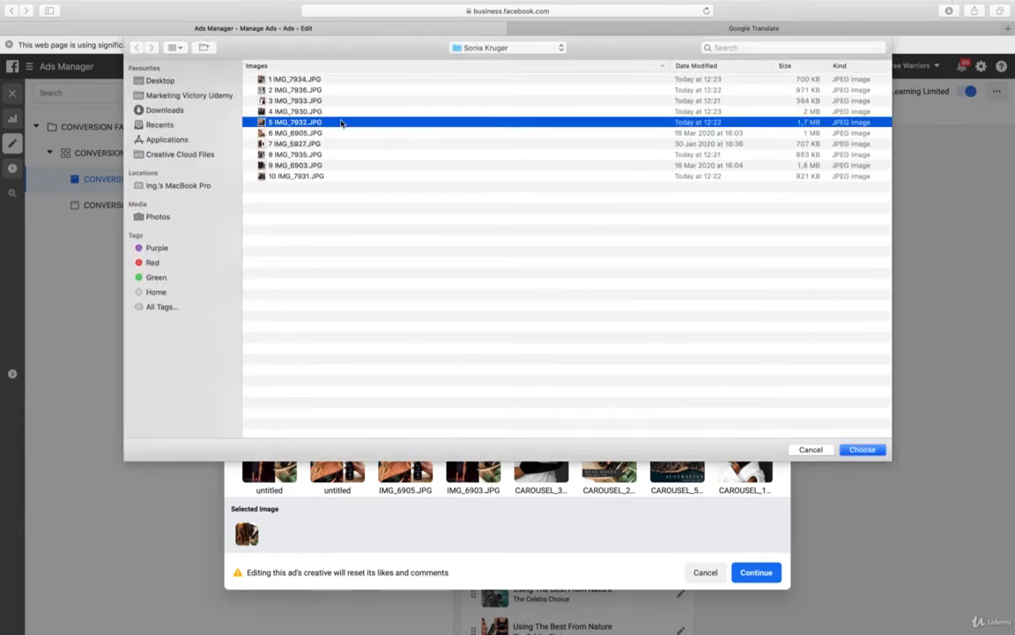
double_click(341, 122)
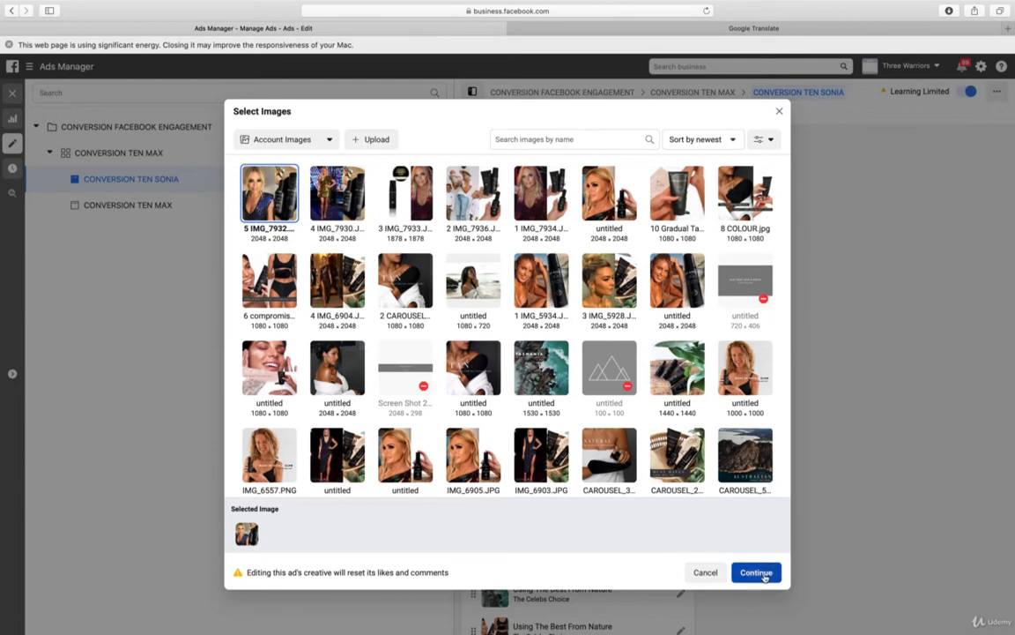
click(768, 572)
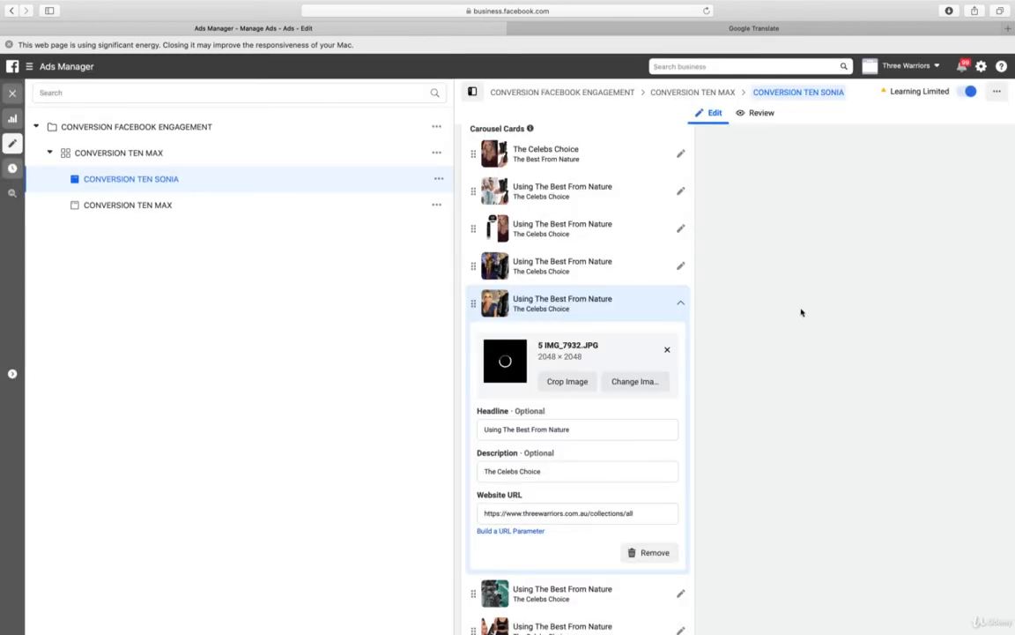
click(682, 306)
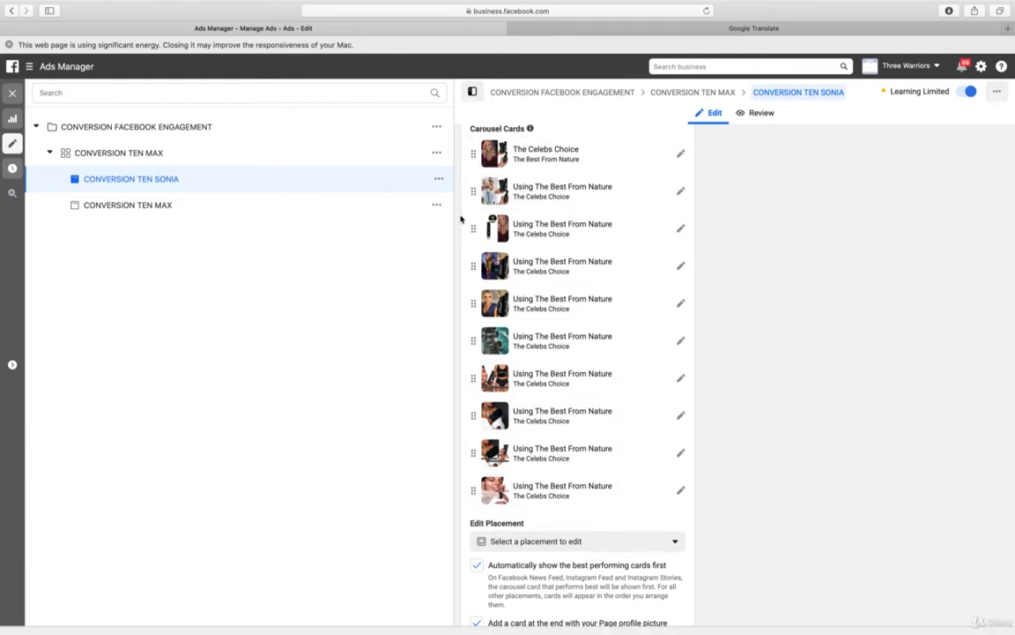
Reorder the first five carousel cards so 5 IMG_7932.JPG sits fourth, directly ahead of 4 IMG_7930.JPG
drag(473, 301, 476, 152)
drag(474, 228, 473, 188)
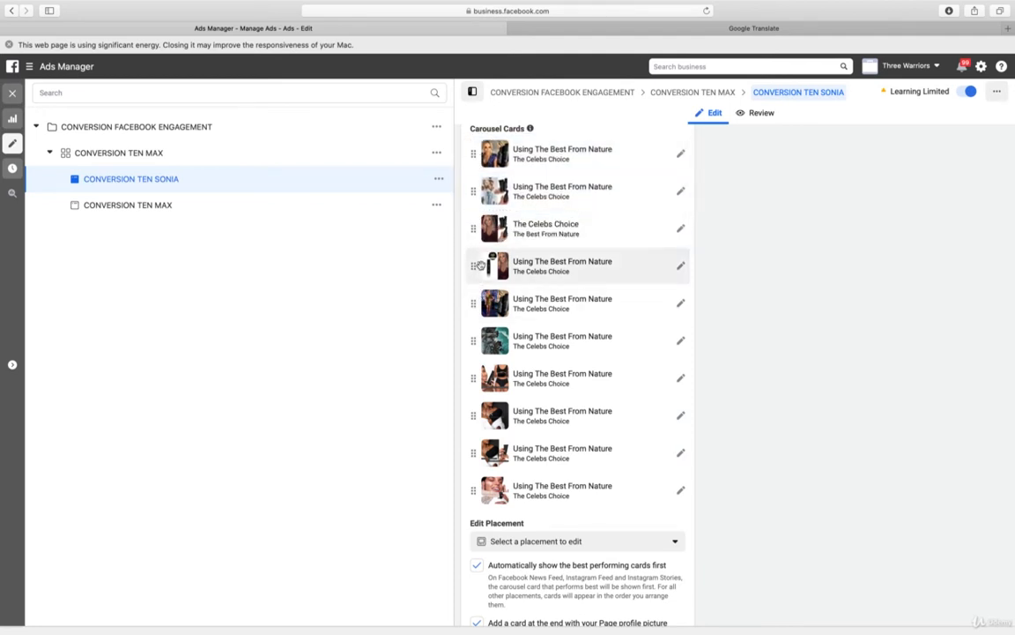
drag(473, 304, 475, 266)
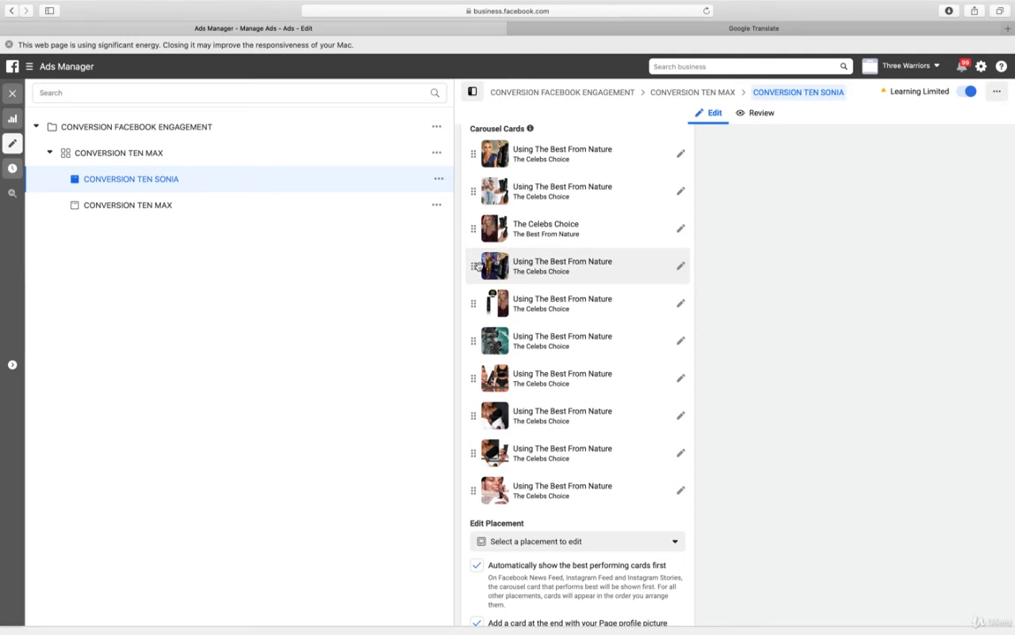
drag(474, 228, 478, 152)
drag(473, 227, 476, 183)
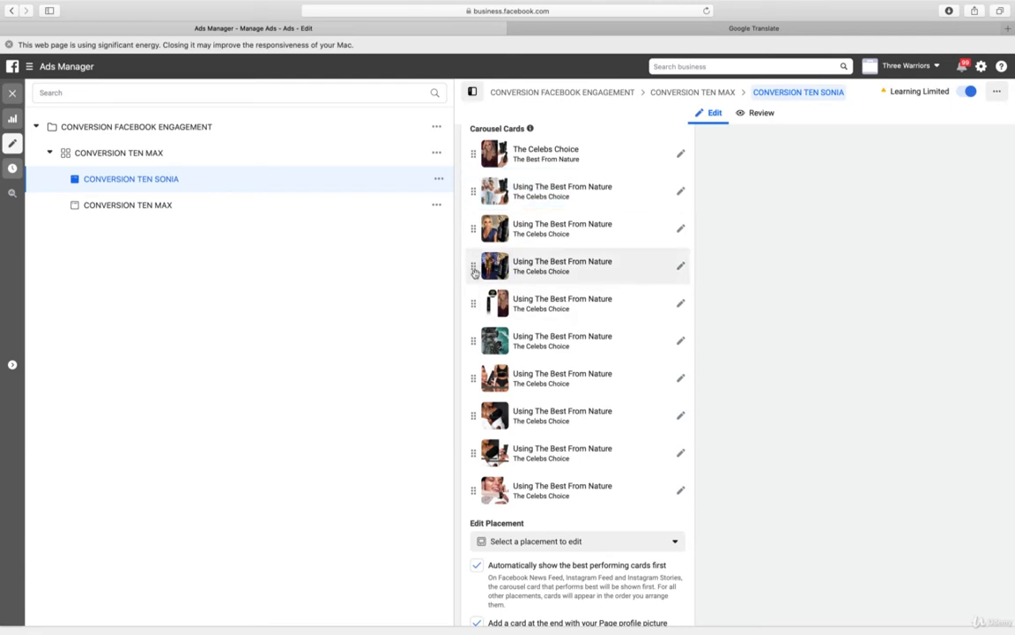
drag(473, 304, 477, 229)
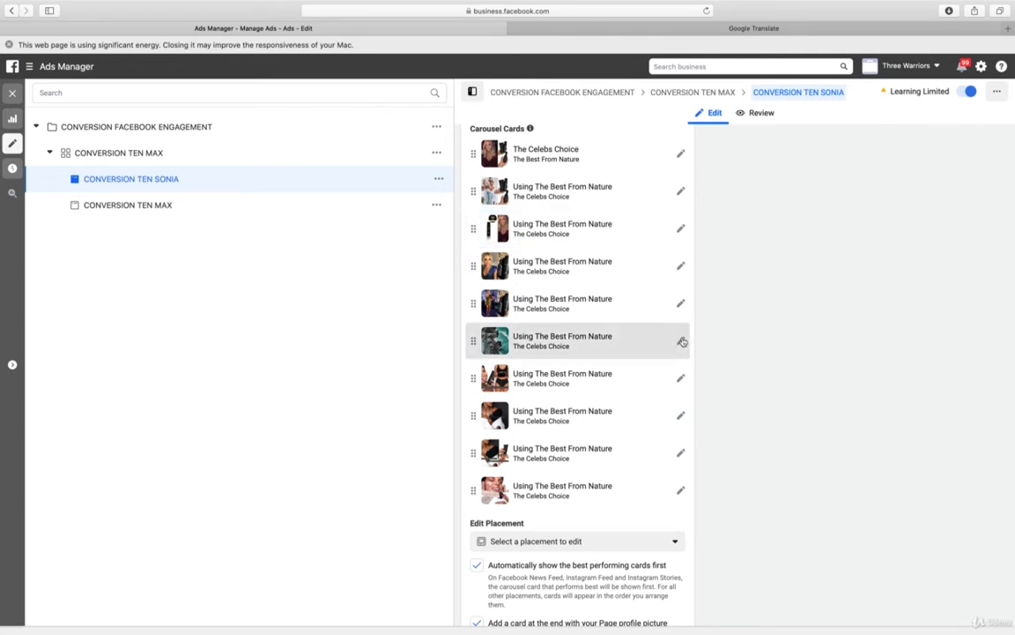
Remove the sixth carousel card, which holds the 20-second Tasmania video
click(681, 340)
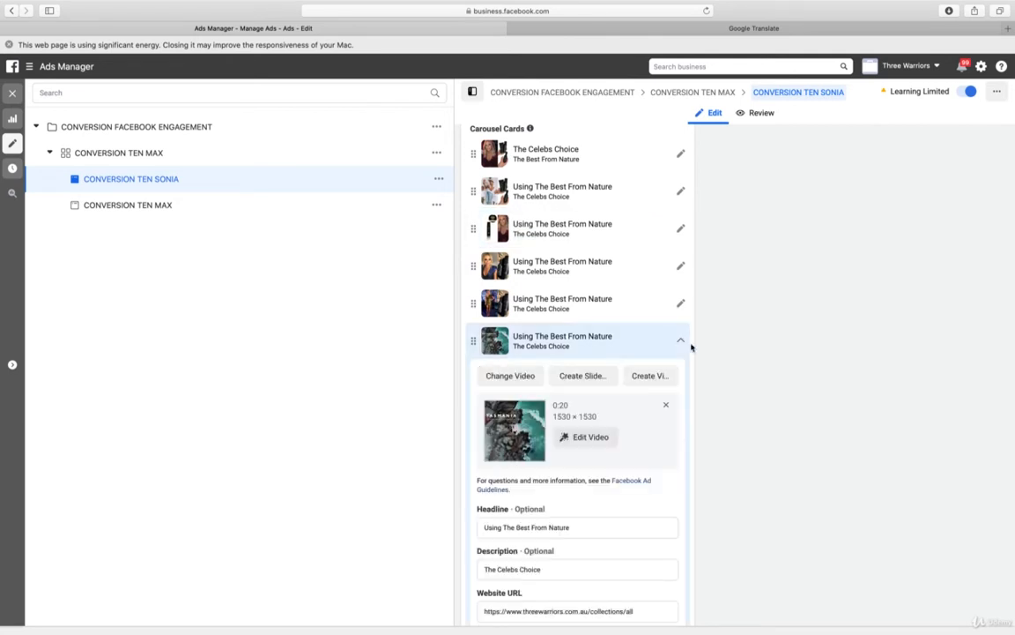
scroll(779, 416, down, 3)
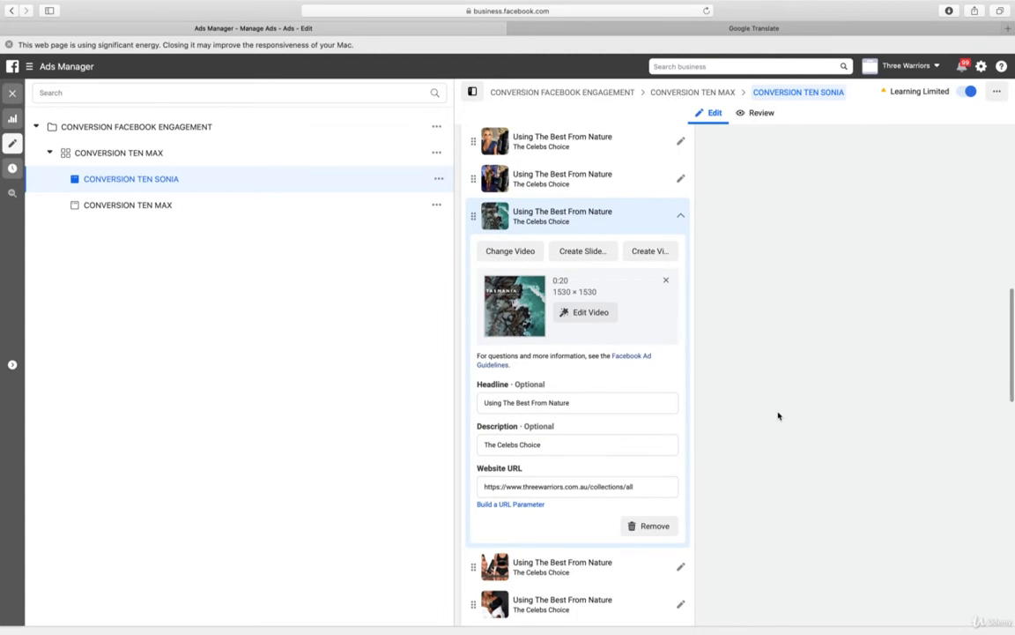
click(649, 525)
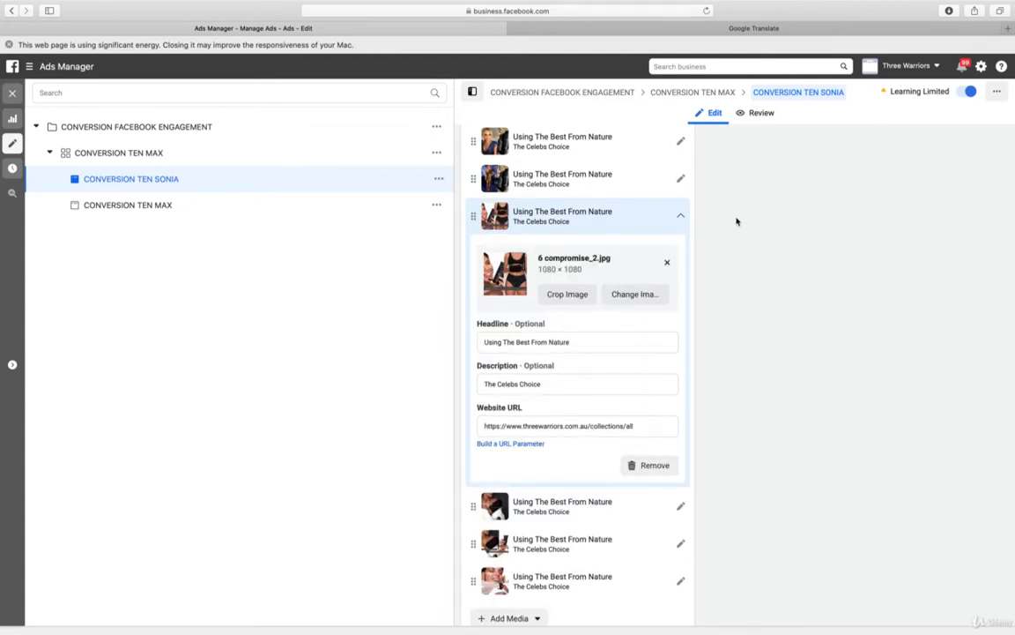
Replace the image of the 6 compromise_2.jpg card with a new upload of 6 IMG_6905.JPG
click(642, 299)
click(377, 140)
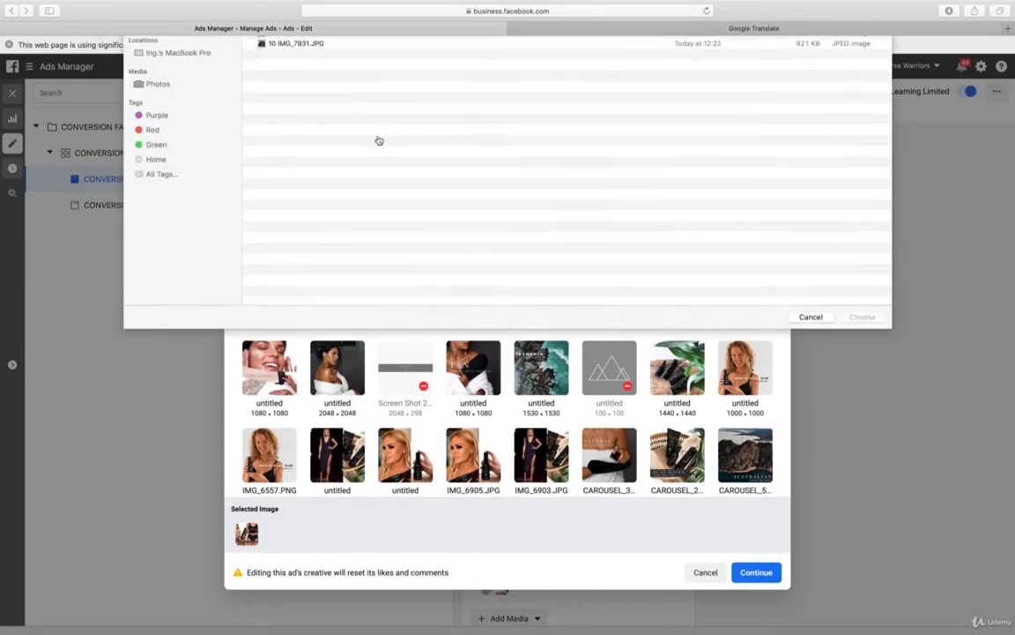
click(321, 134)
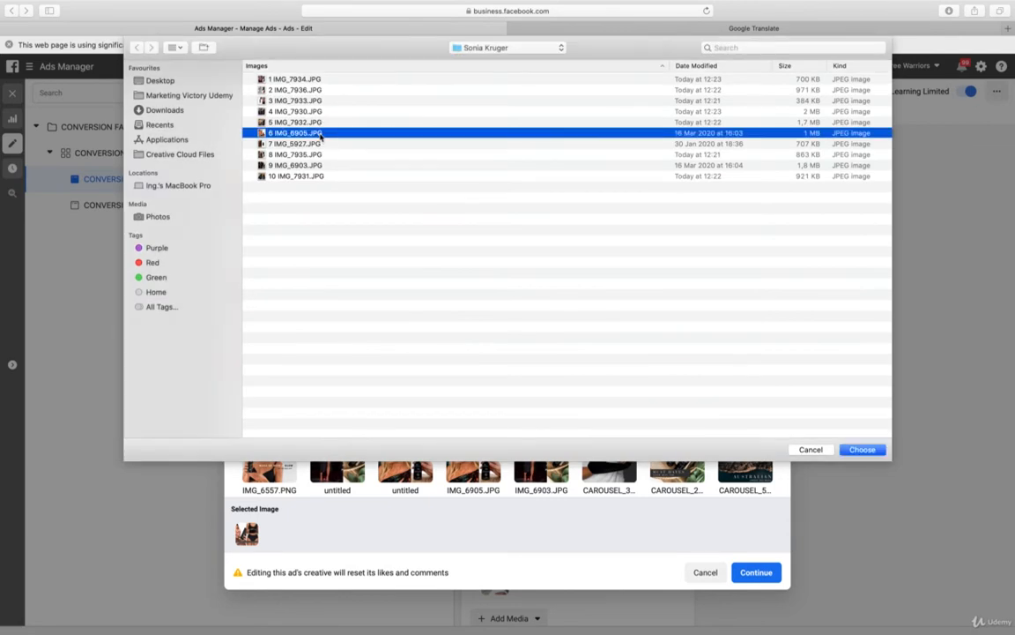
double_click(321, 134)
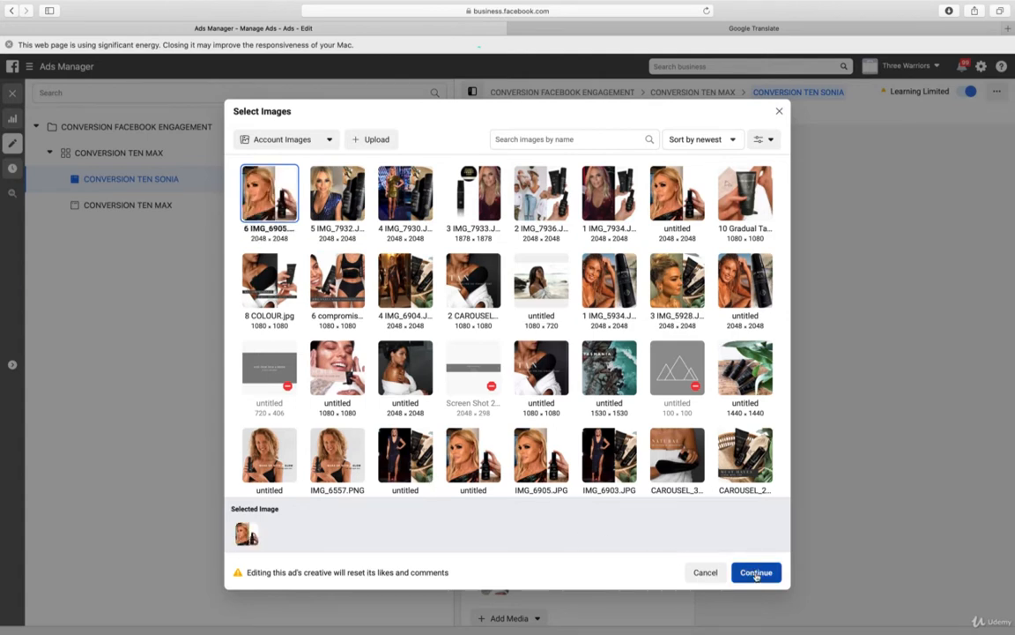
click(756, 573)
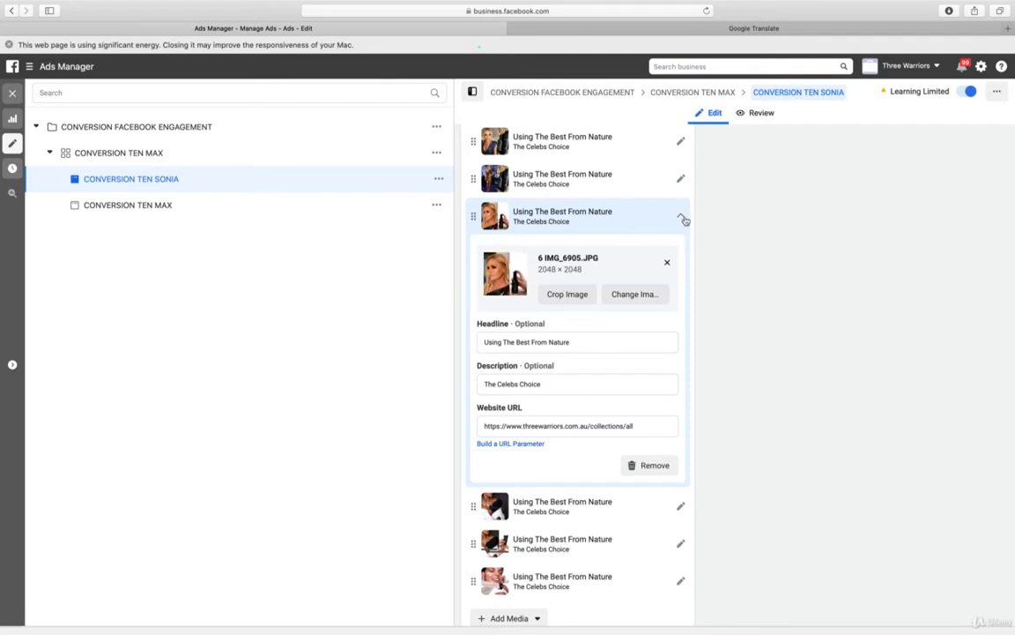
click(683, 218)
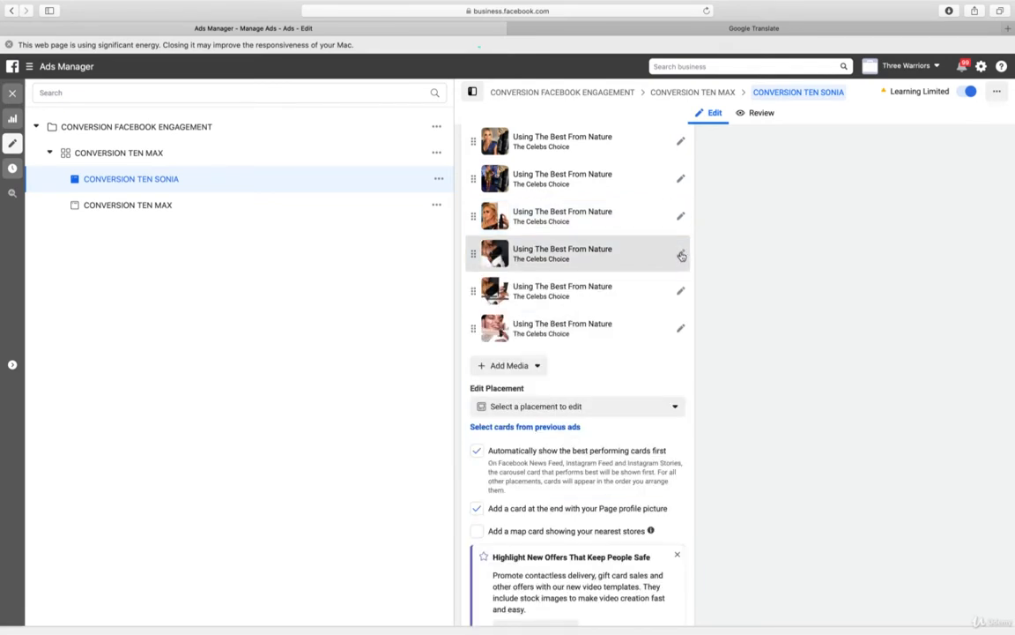
Remove the seventh carousel card with the 13-second TEN video and select the website URL of the 8 COLOUR.jpg card
click(681, 256)
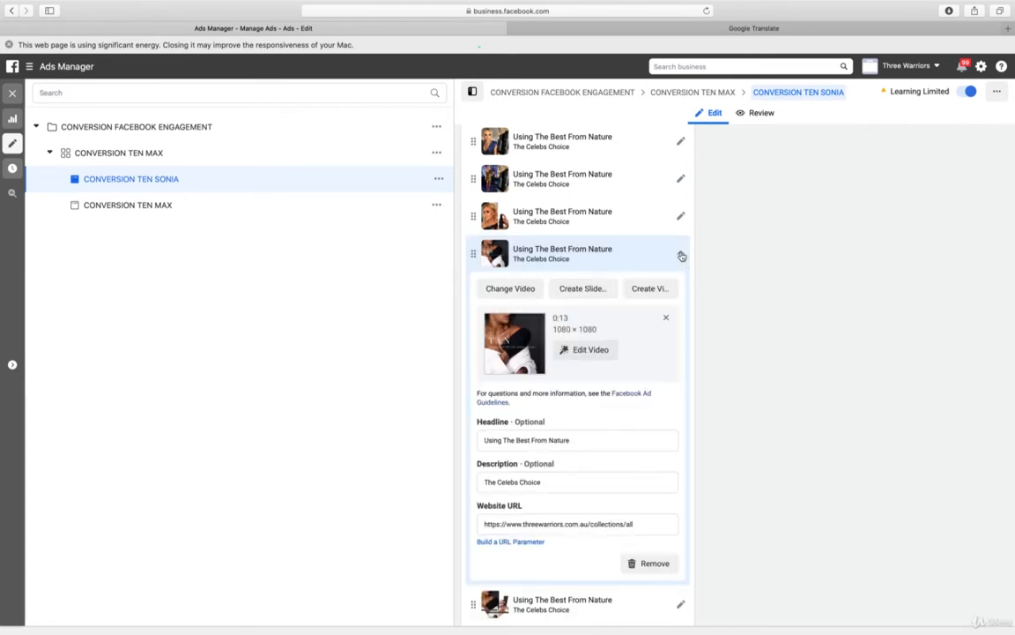
click(653, 564)
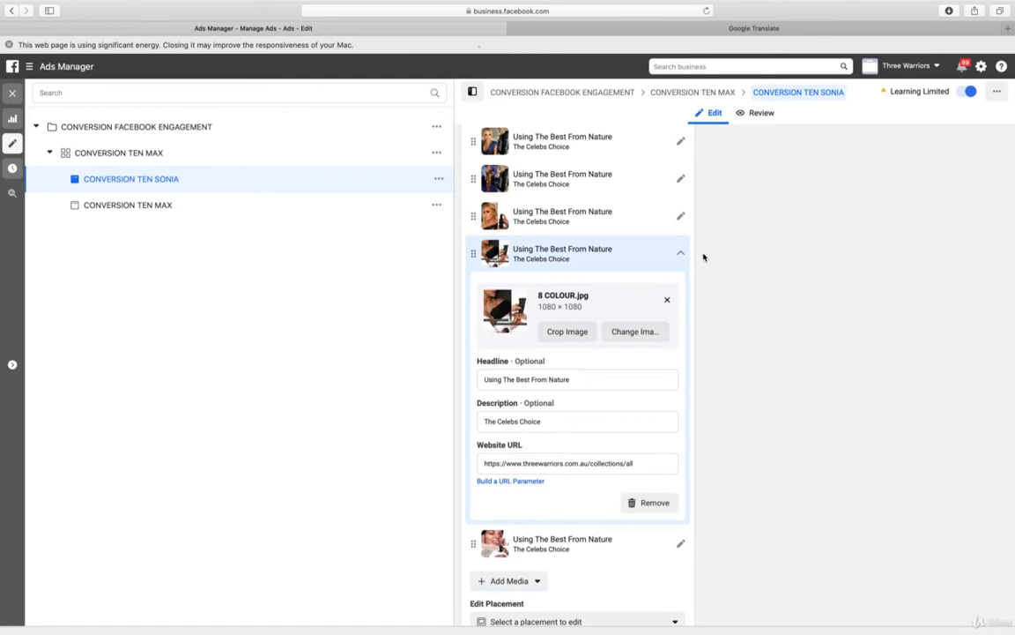
triple_click(597, 464)
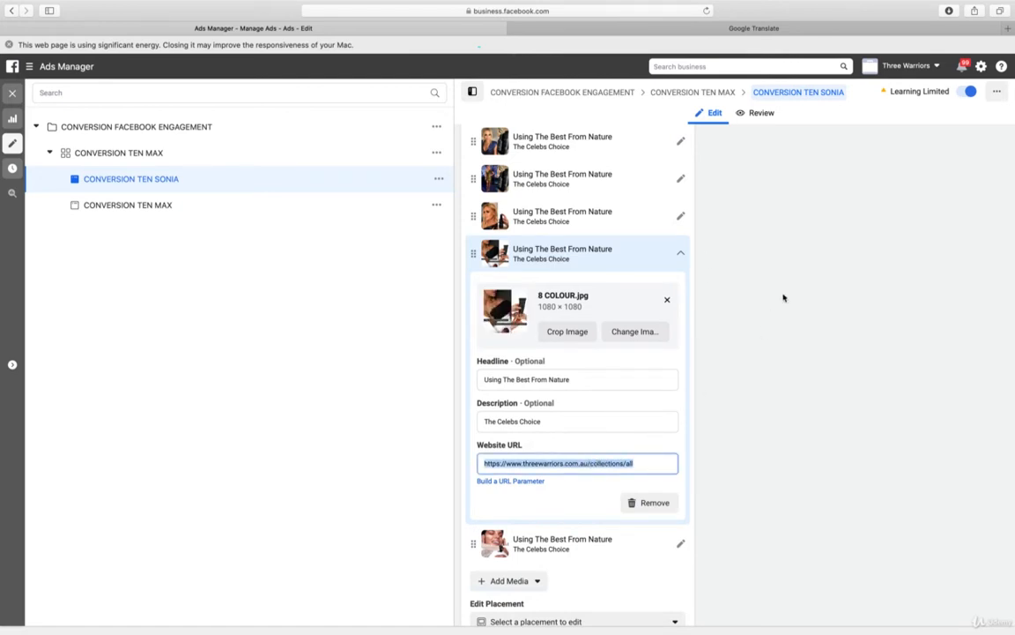
Replace the image of the 8 COLOUR.jpg card with a new upload of 7 IMG_5927.JPG
click(651, 333)
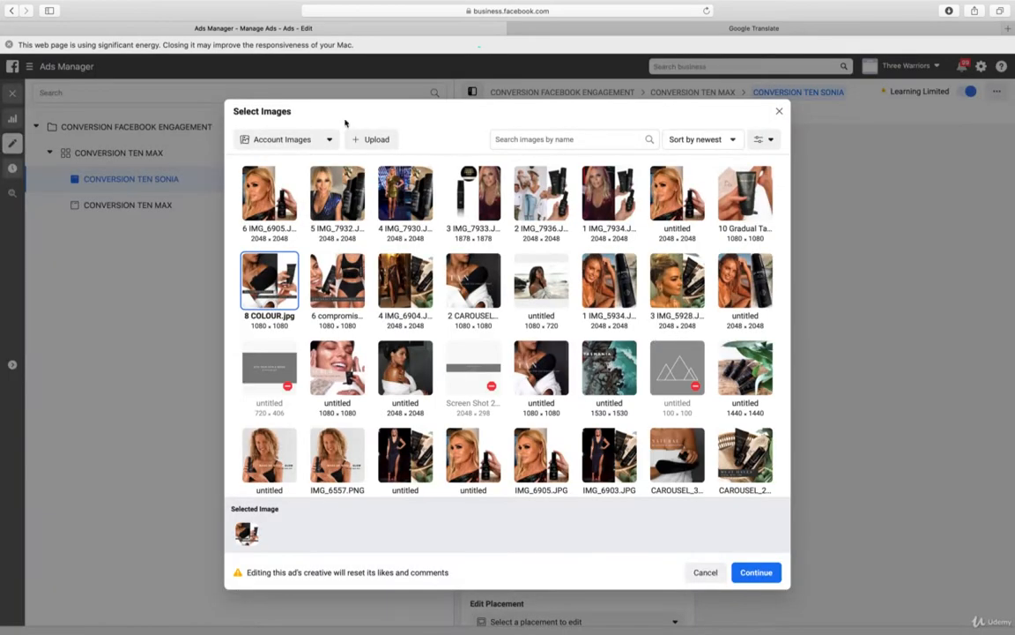
click(361, 139)
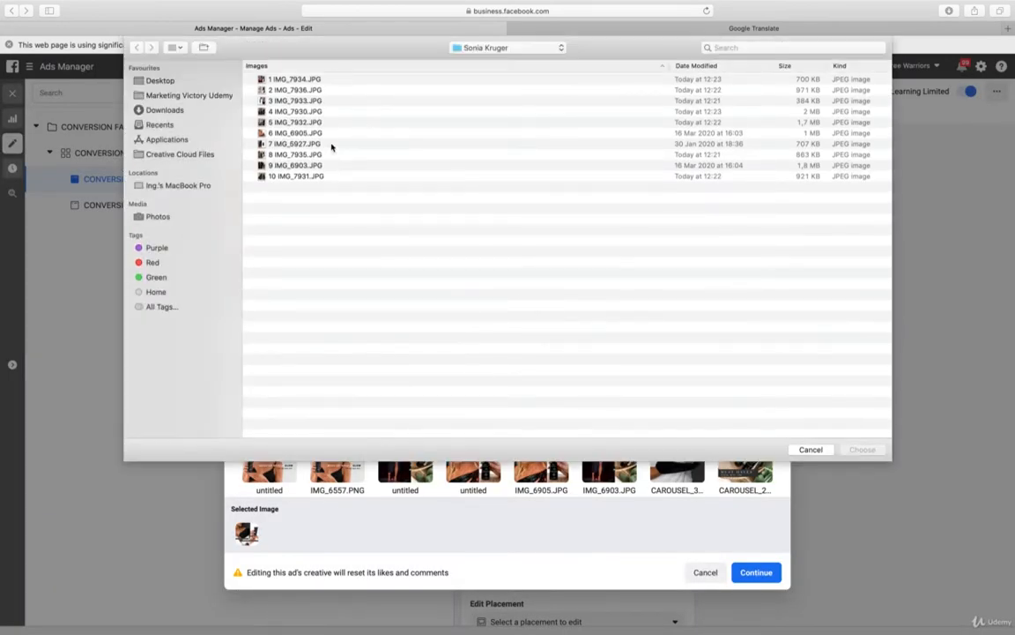
click(331, 146)
double_click(331, 145)
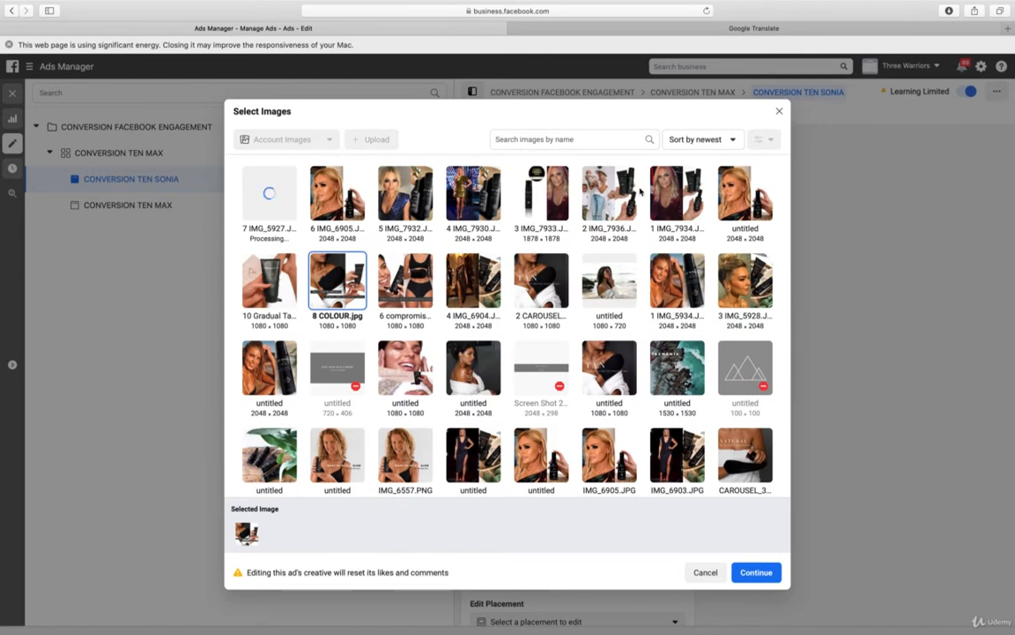
click(269, 198)
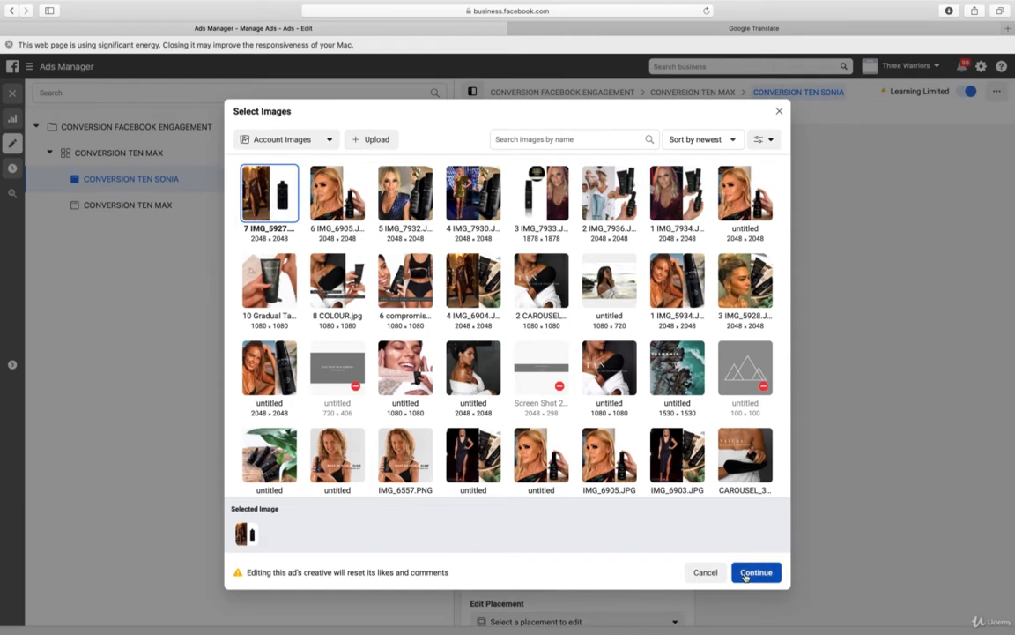
click(745, 573)
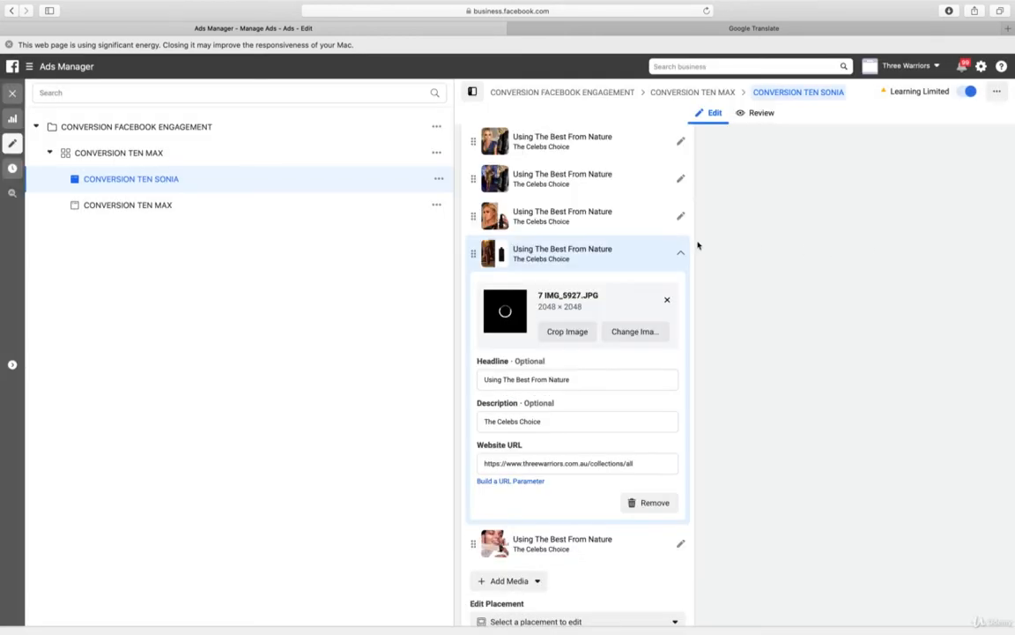
click(683, 254)
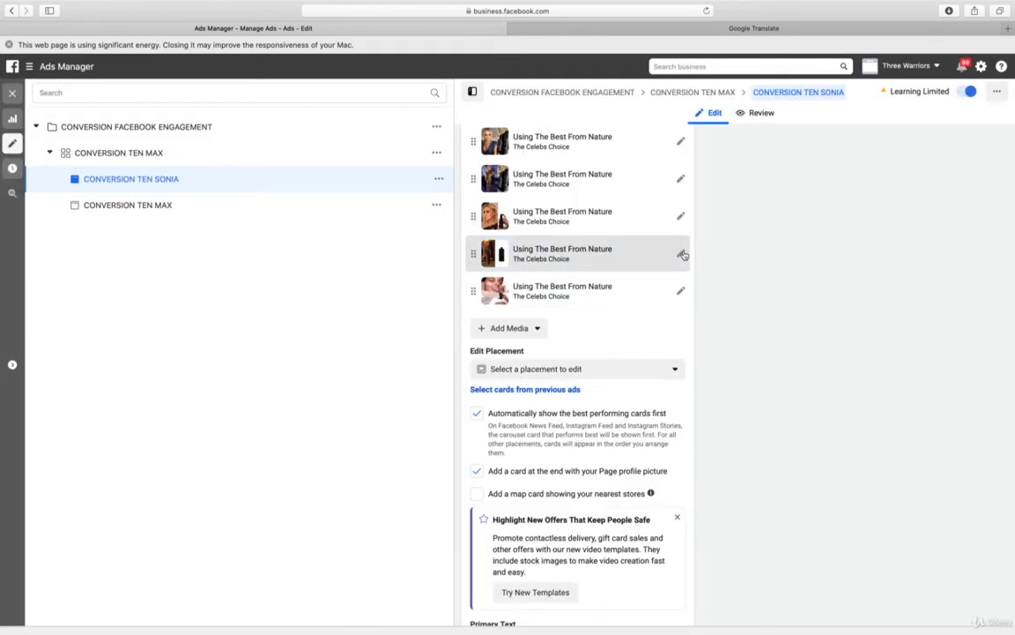
Remove the last carousel card and add three empty image cards after the 7 IMG_5927.JPG card
click(682, 292)
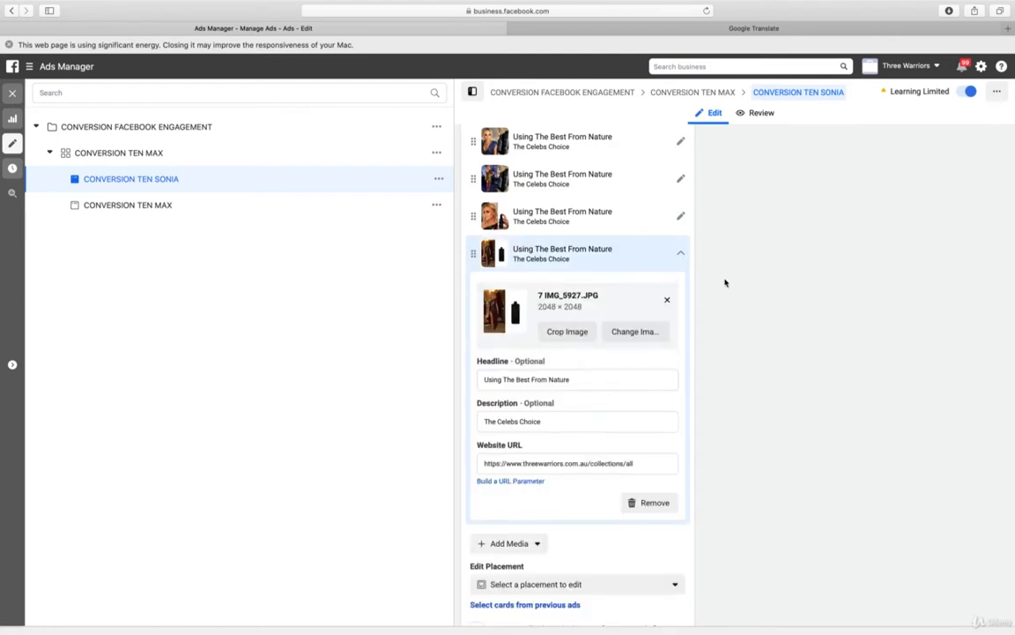
click(682, 255)
click(515, 292)
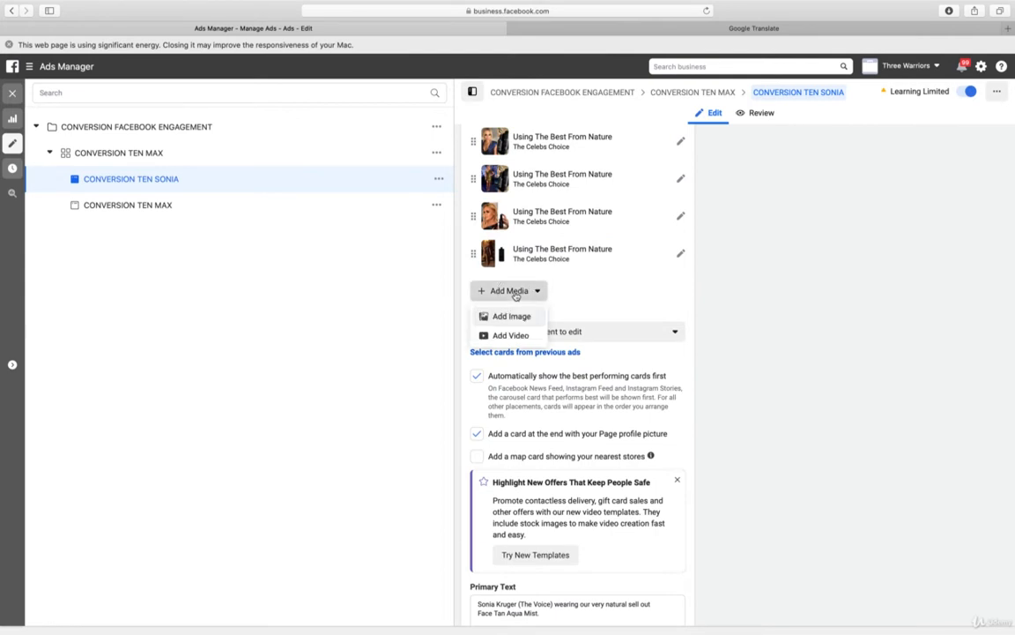
click(511, 316)
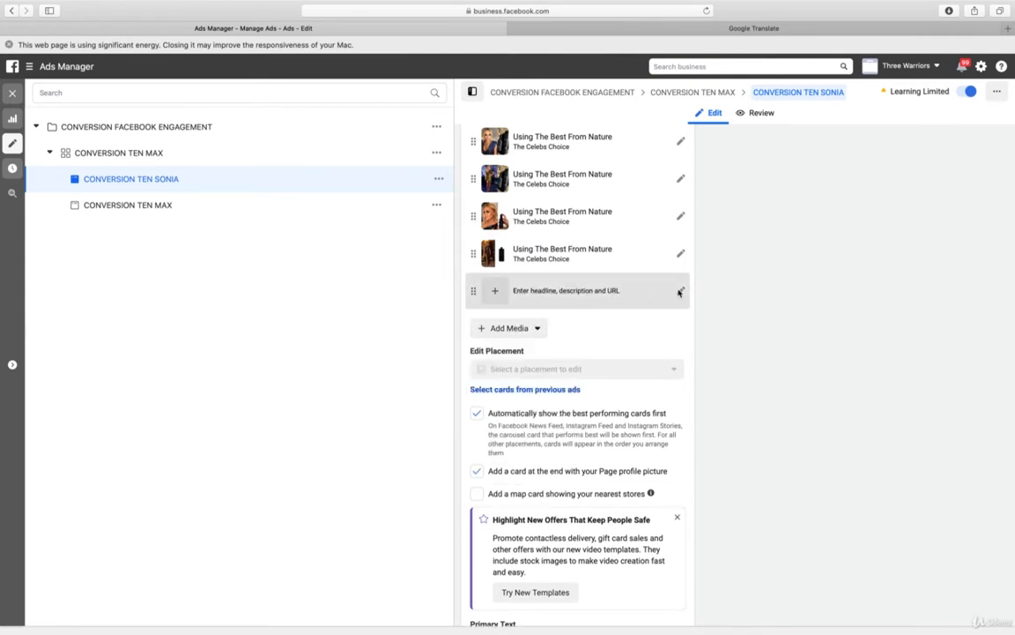
click(510, 332)
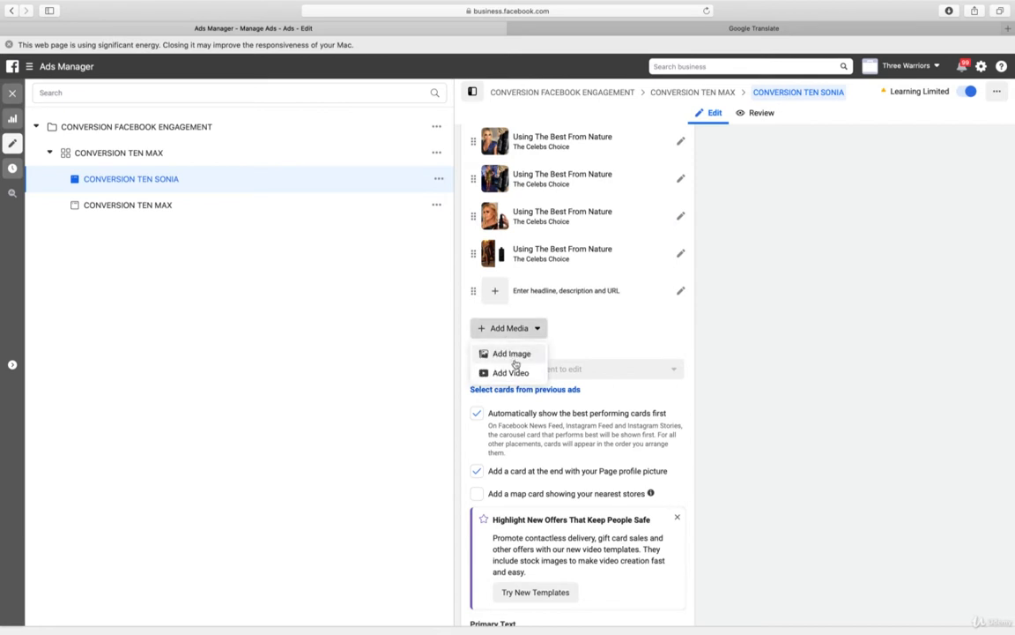
click(515, 363)
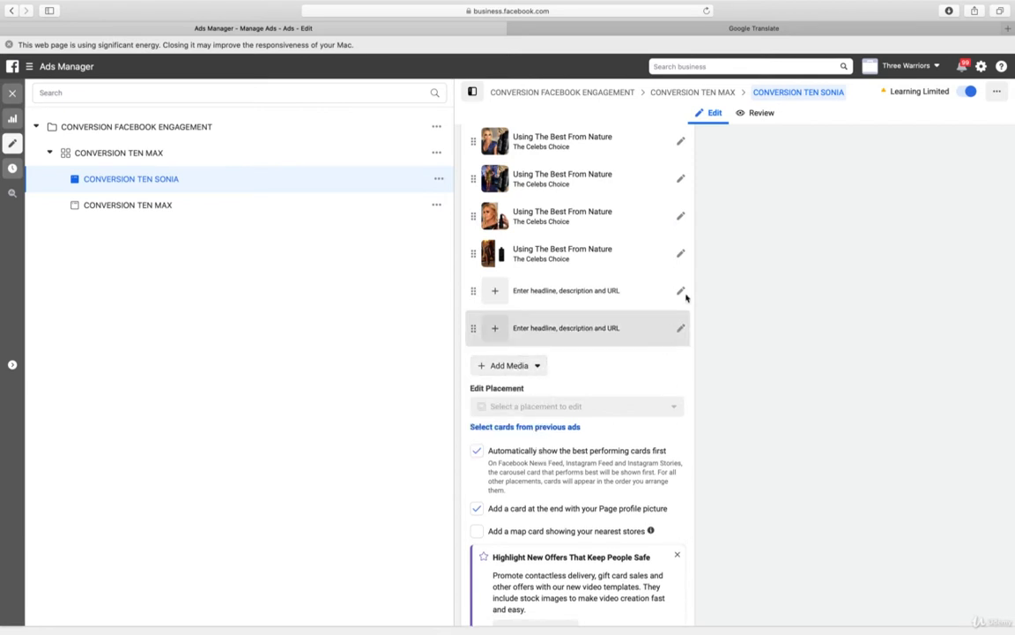
click(524, 365)
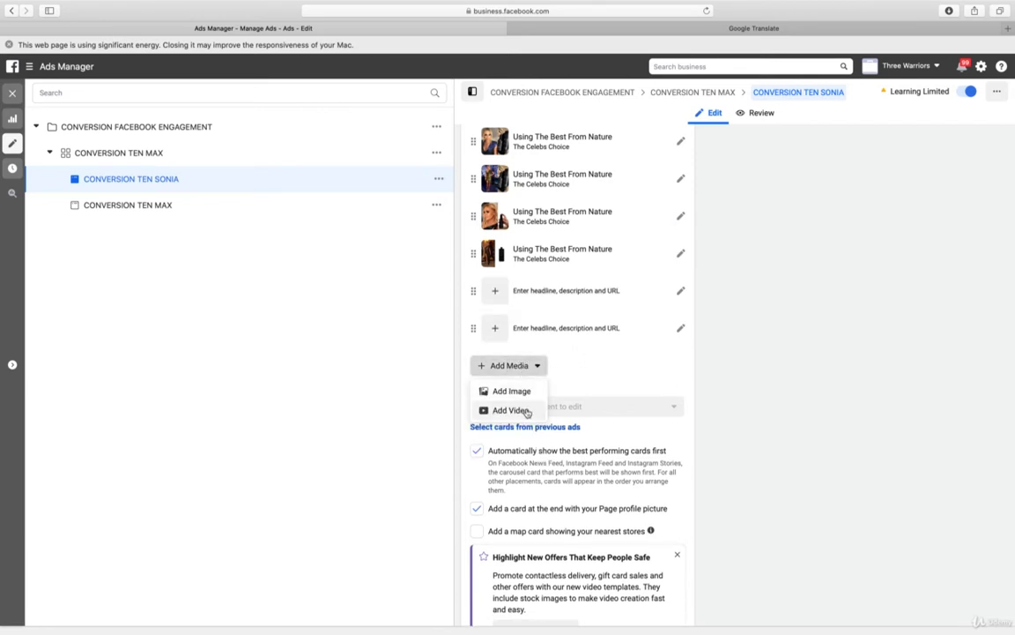
click(523, 394)
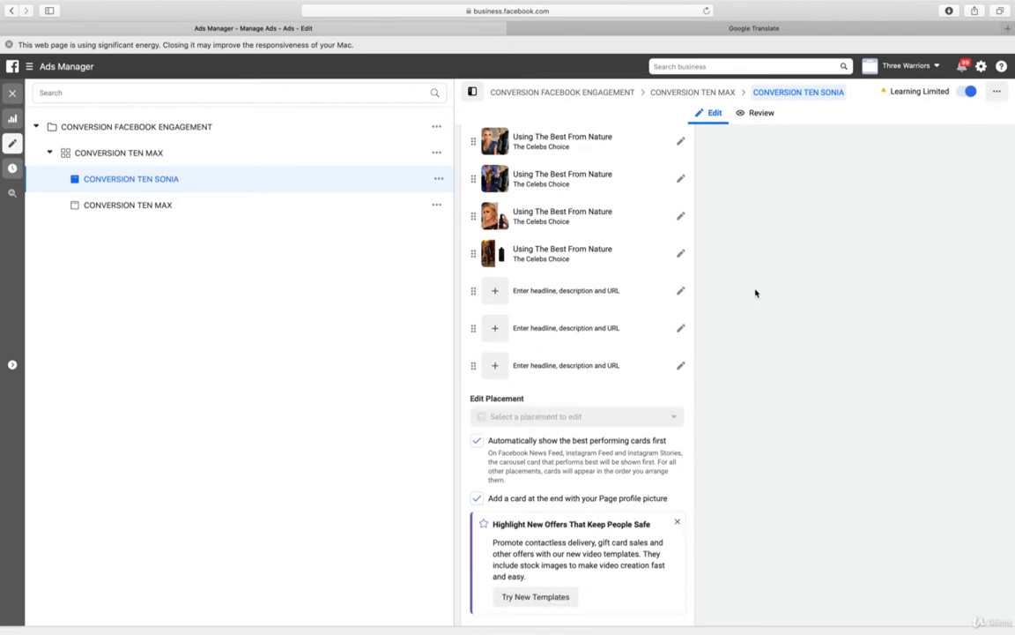
Upload 8 IMG_7935.JPG as the image of the first empty carousel card
click(681, 292)
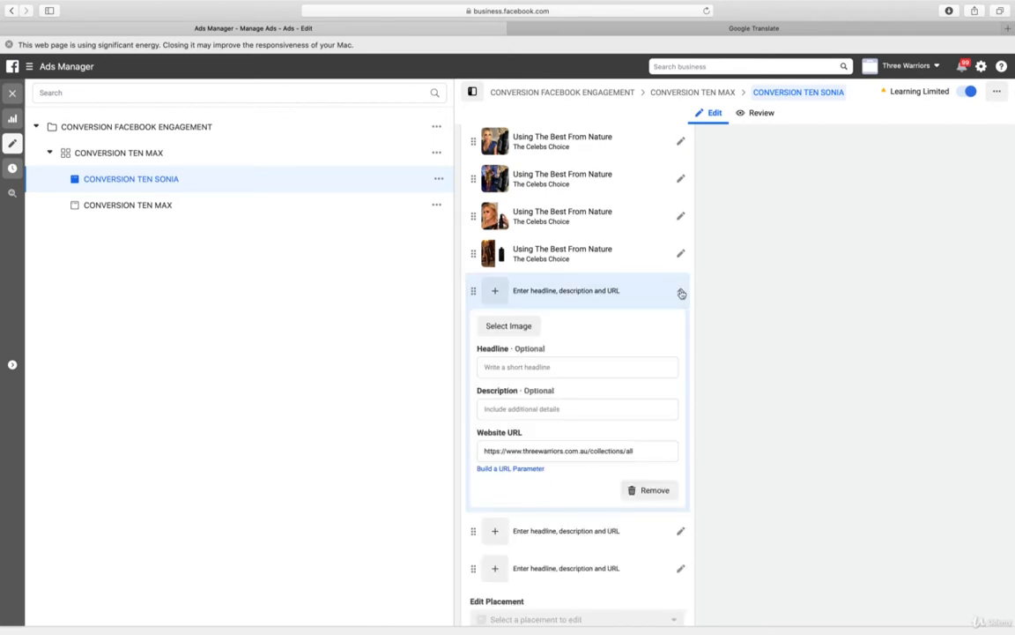
click(510, 326)
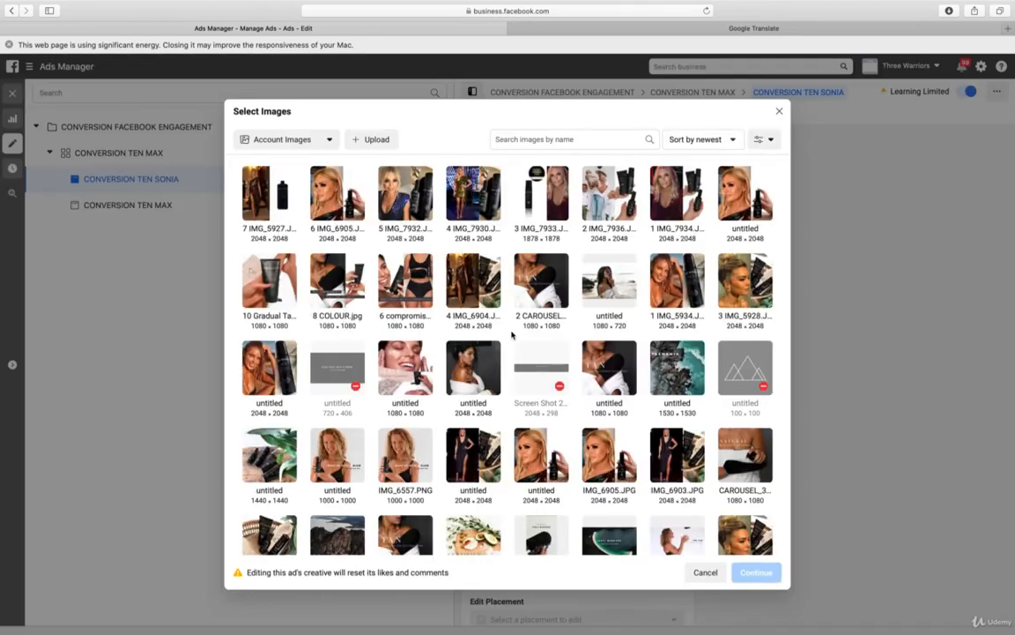
click(357, 139)
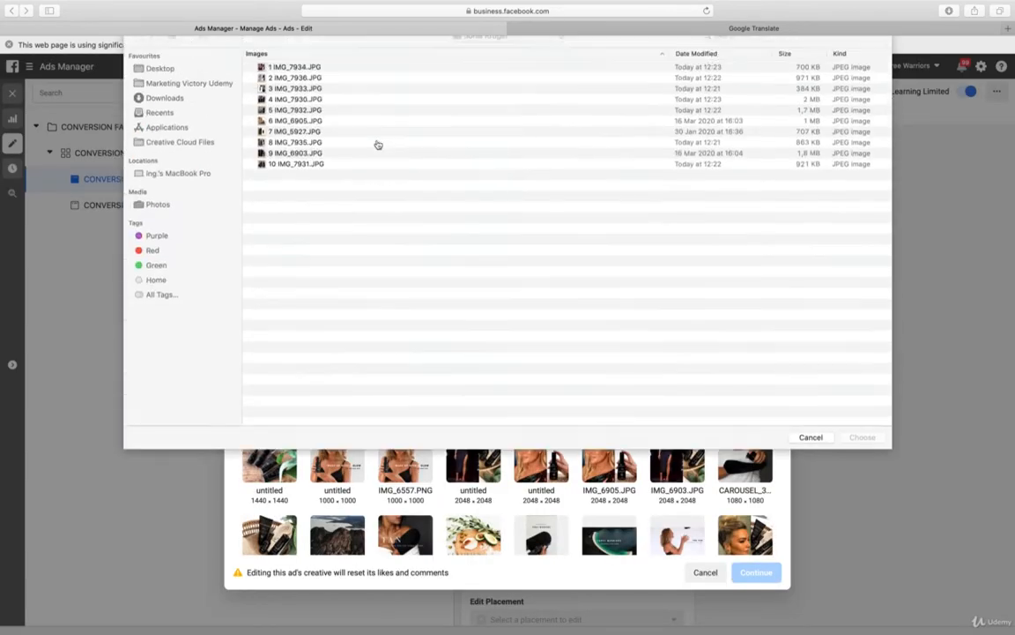
click(335, 155)
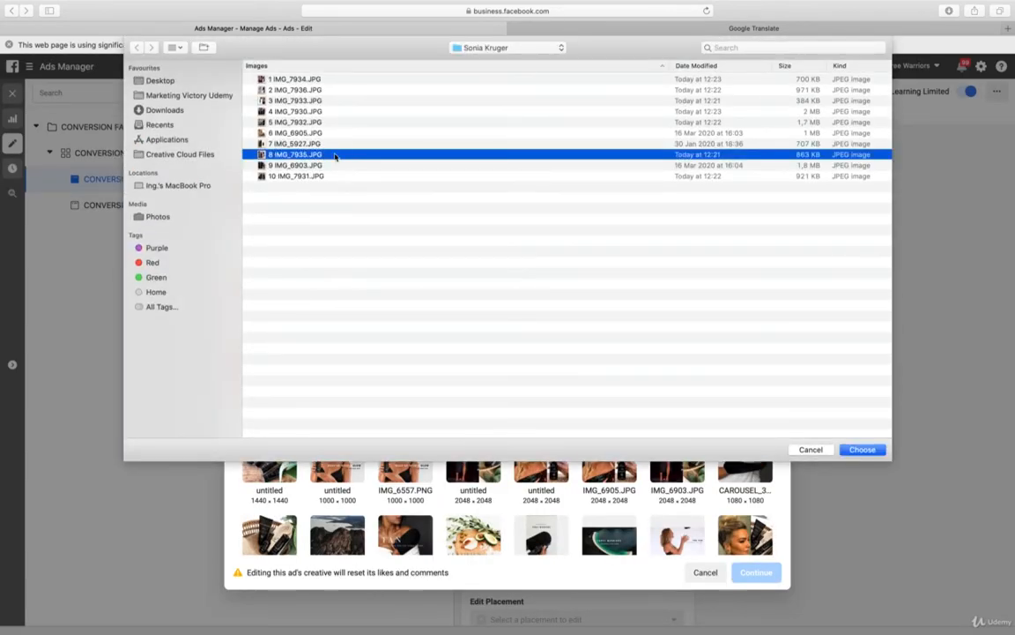
double_click(335, 155)
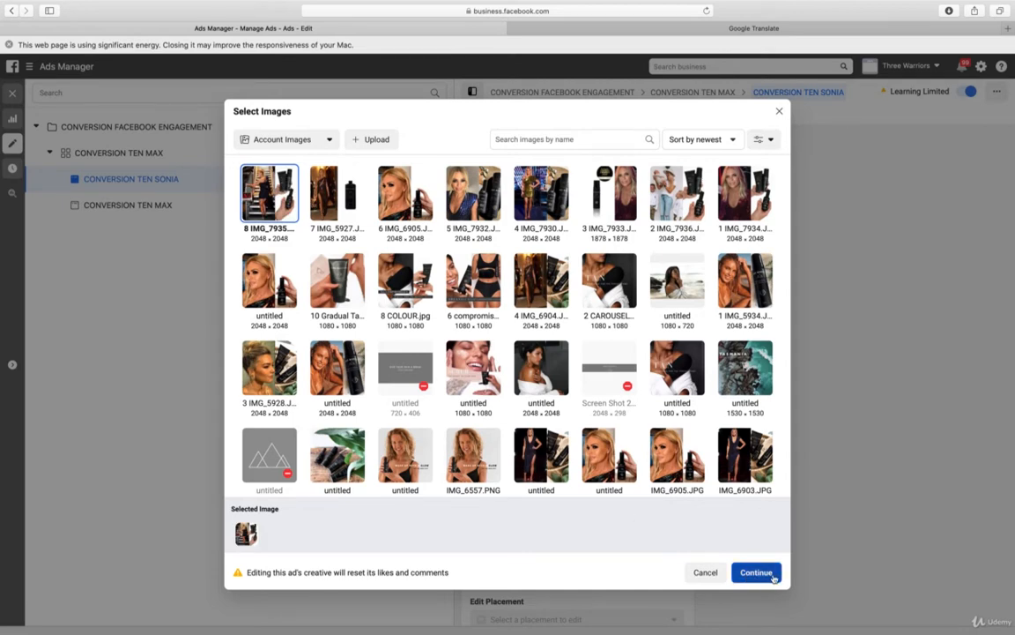
click(774, 575)
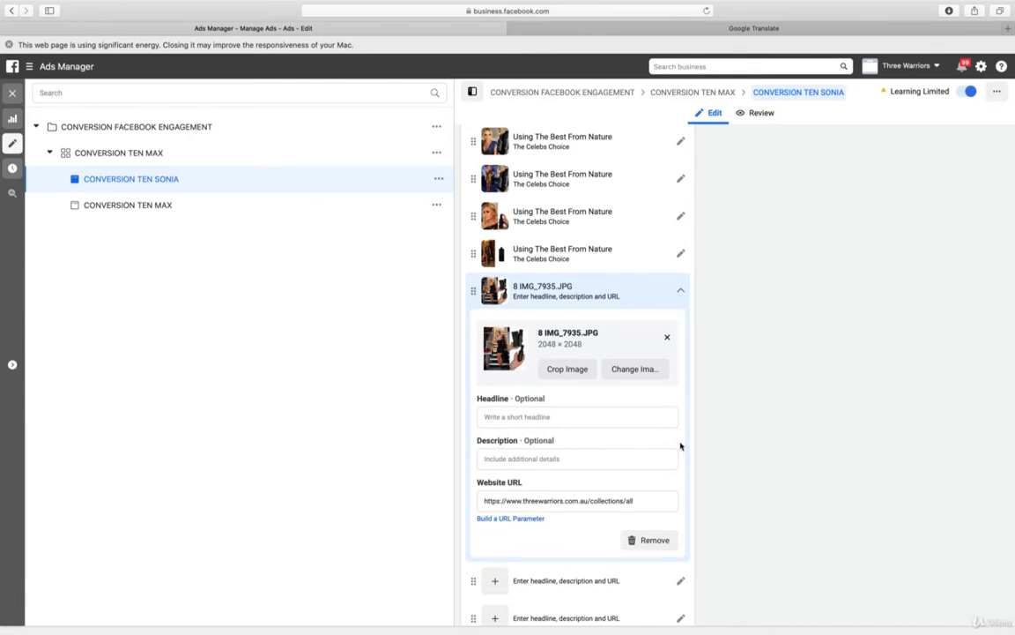
click(651, 497)
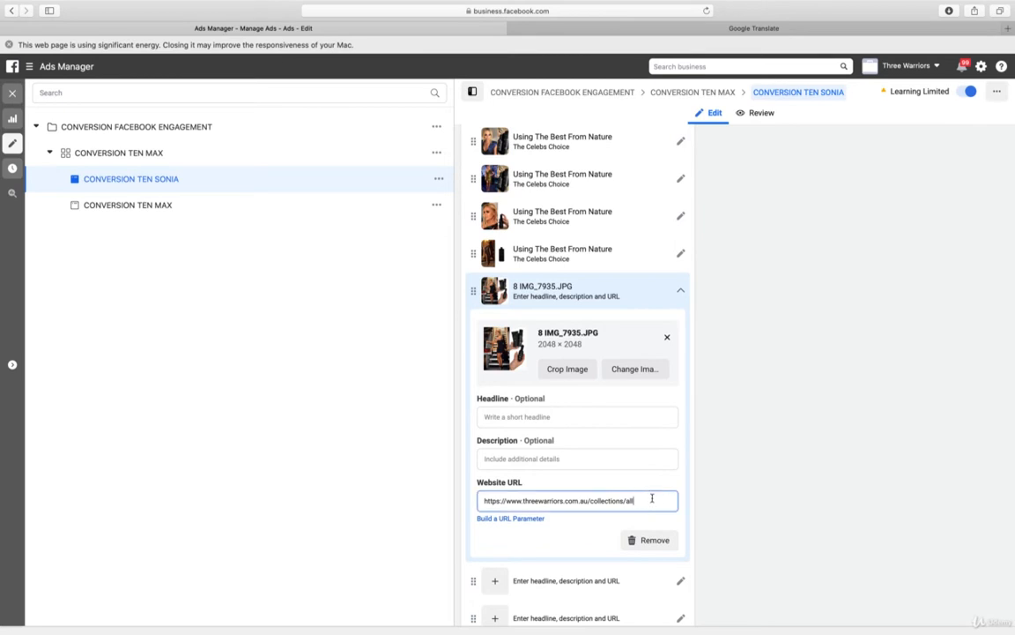
key(super+a)
text(https://www.threewarriors.com.au/collections/all)
click(681, 291)
Upload 9 IMG_6903.JPG as the image of the empty card below the 8 IMG_7935.JPG card
click(681, 329)
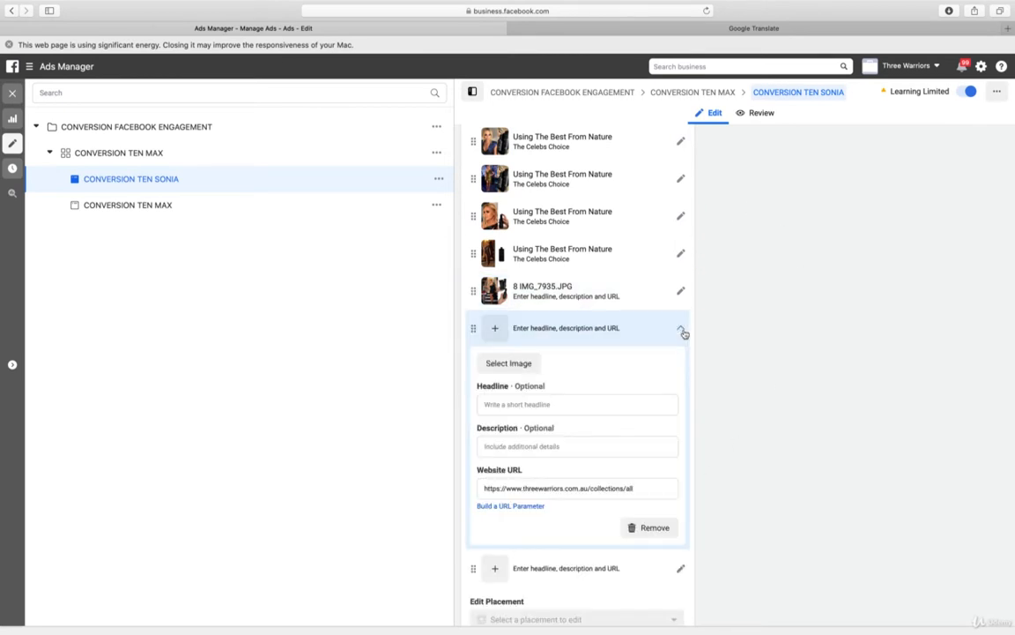
click(520, 363)
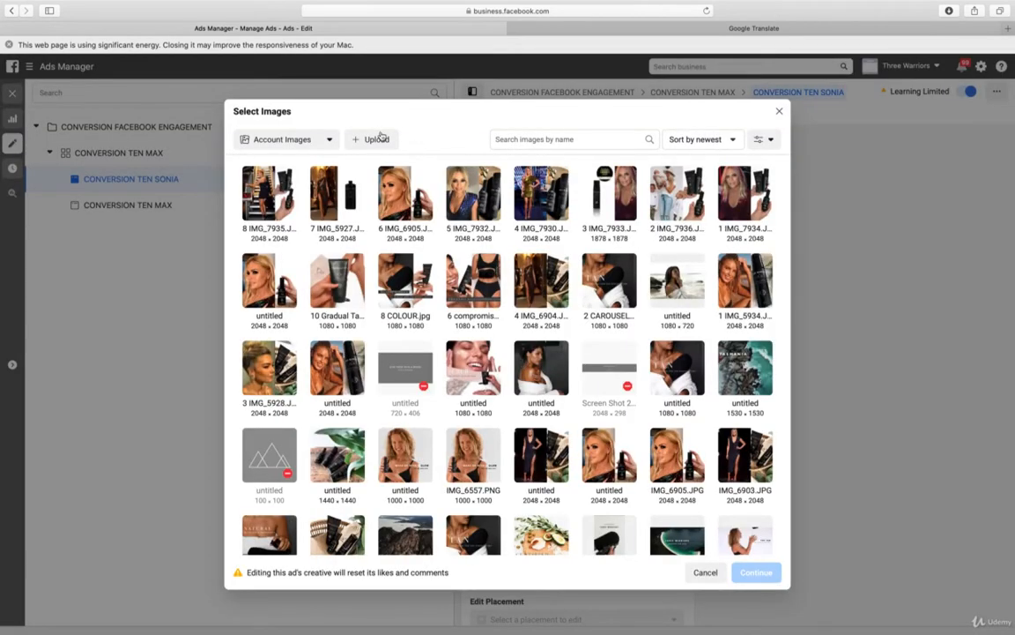
click(376, 139)
double_click(330, 165)
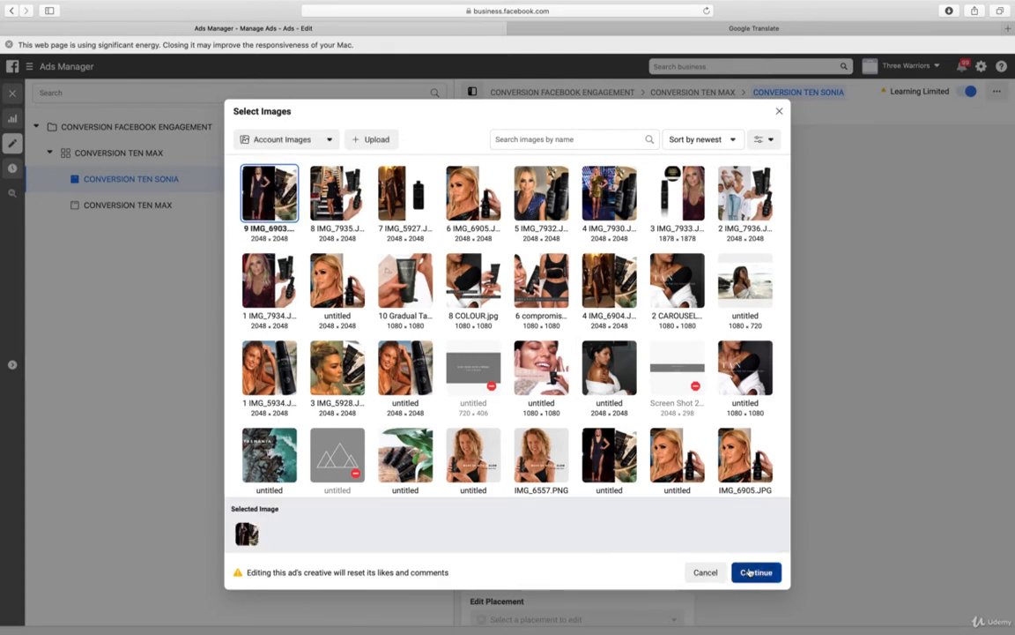
click(746, 573)
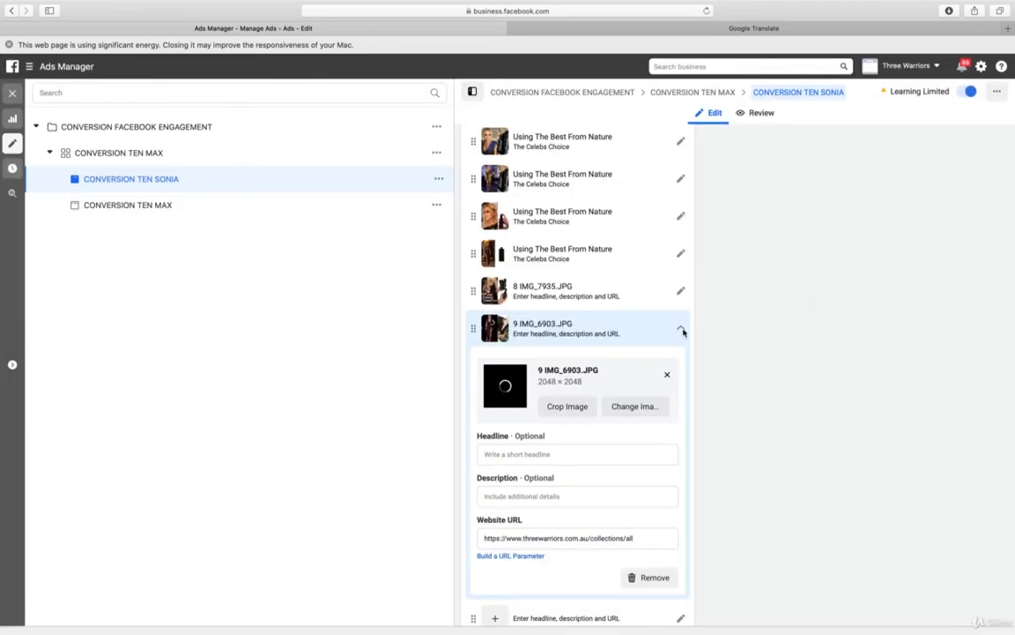
click(682, 331)
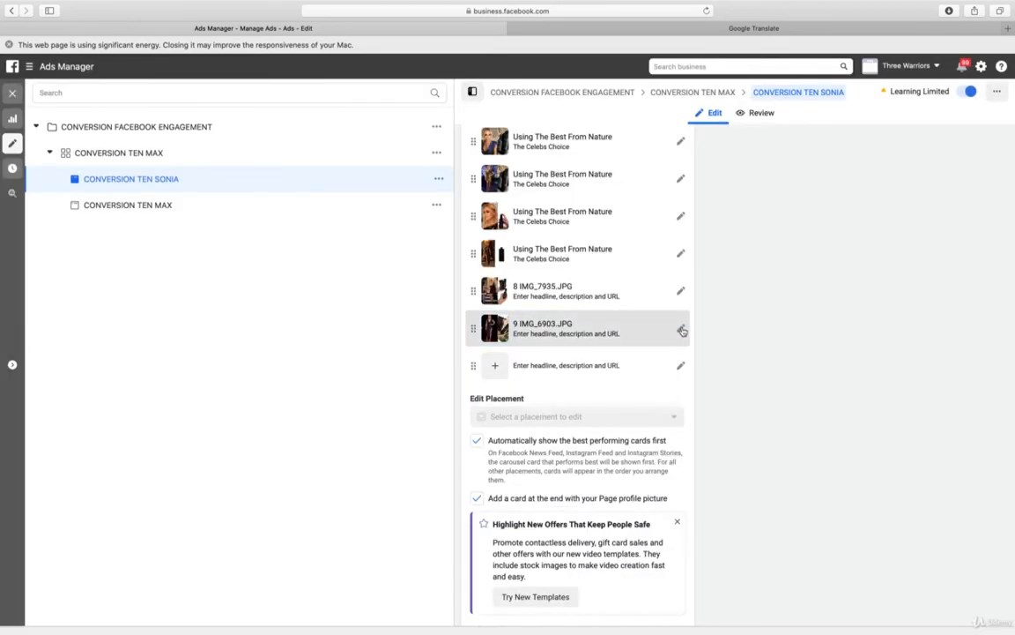
Upload 10 IMG_7931.JPG as the image of the last empty carousel card
click(681, 368)
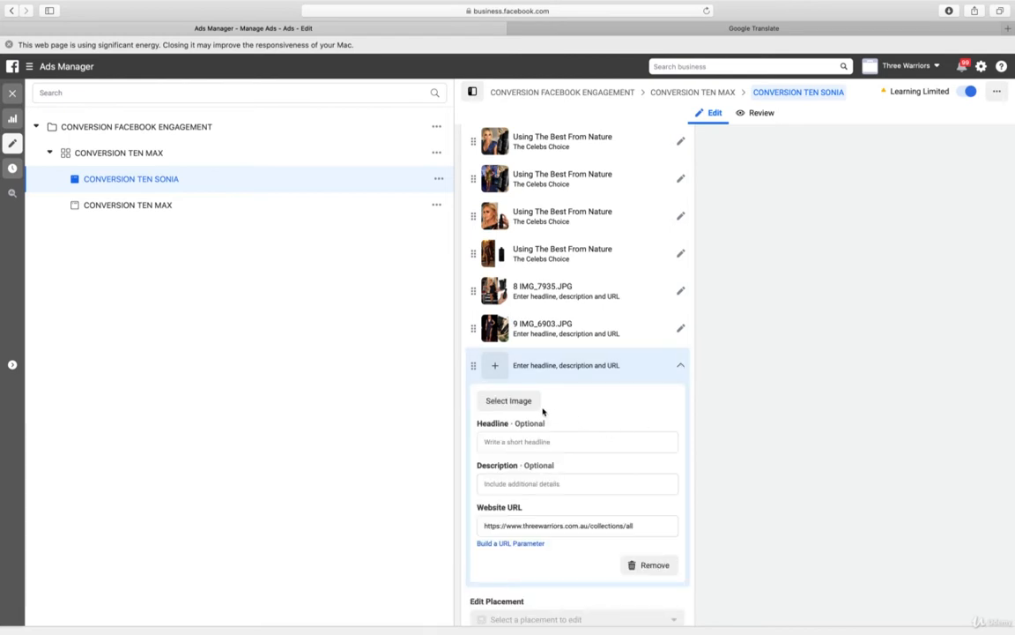
click(512, 402)
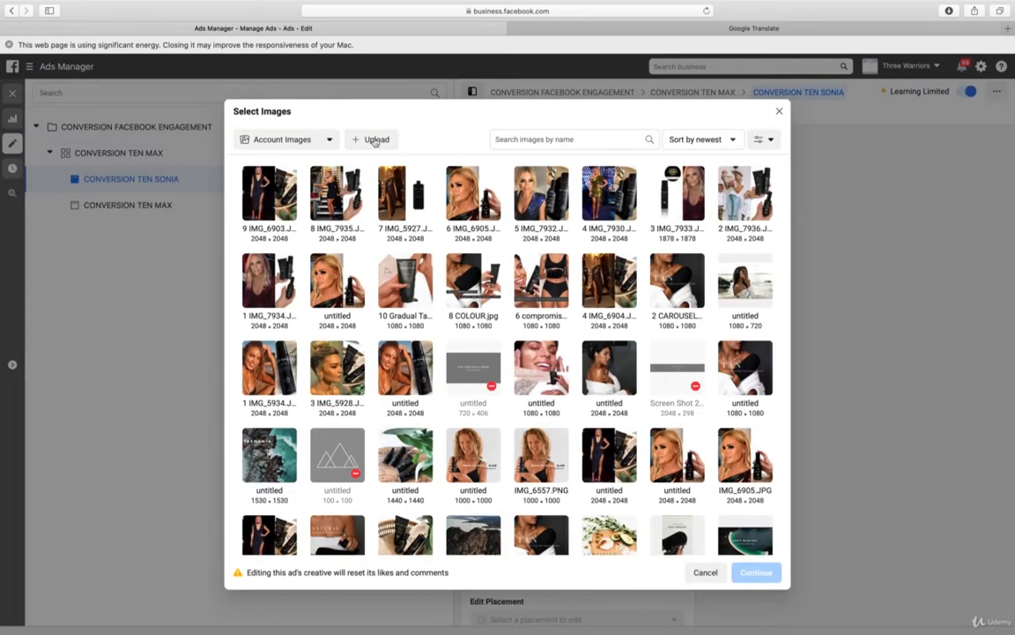
click(374, 141)
click(338, 176)
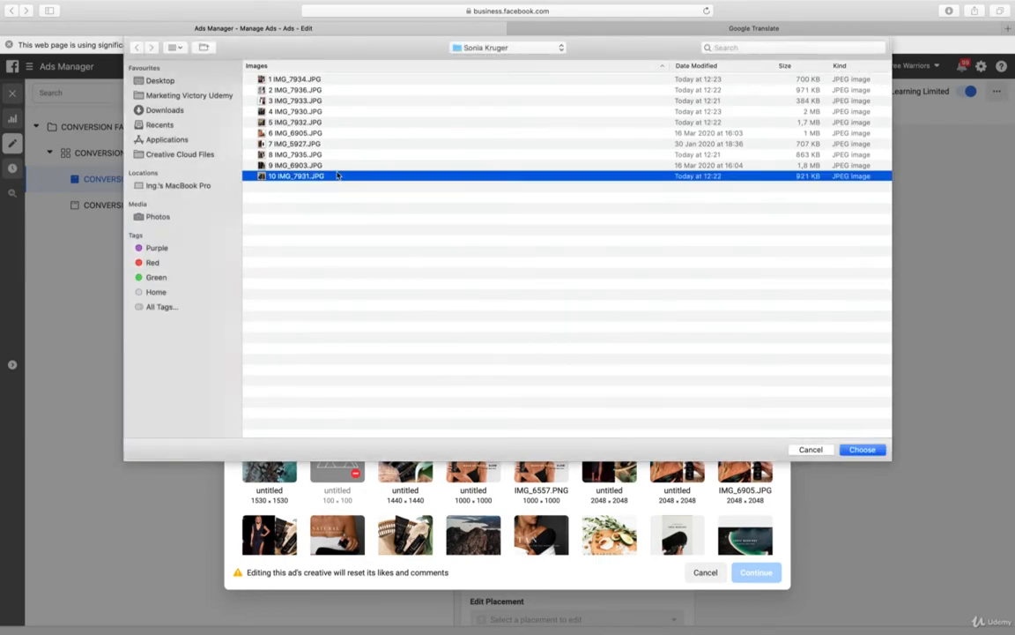
double_click(338, 175)
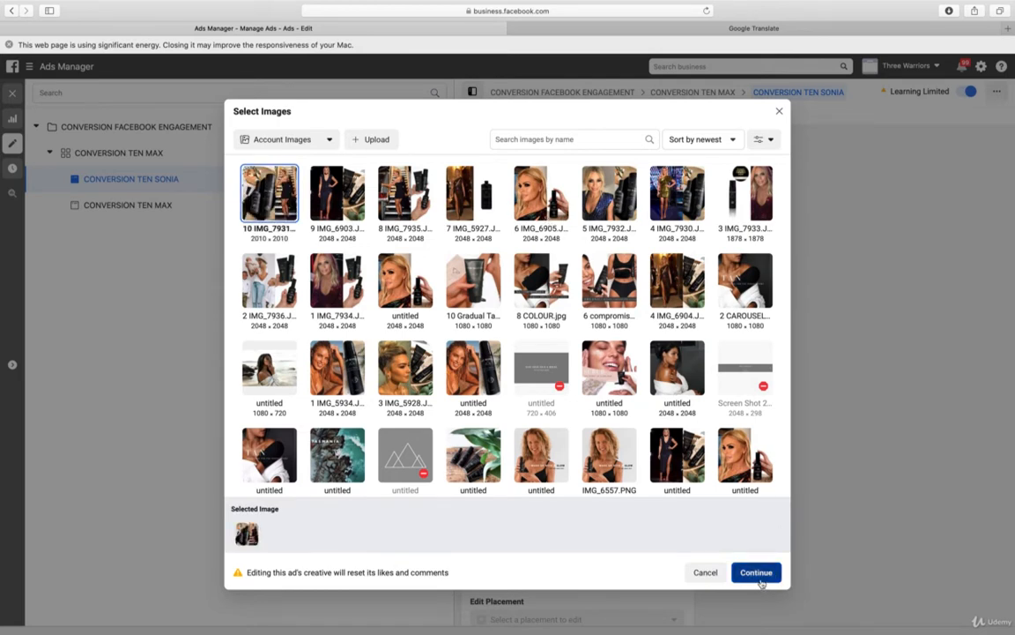
click(758, 575)
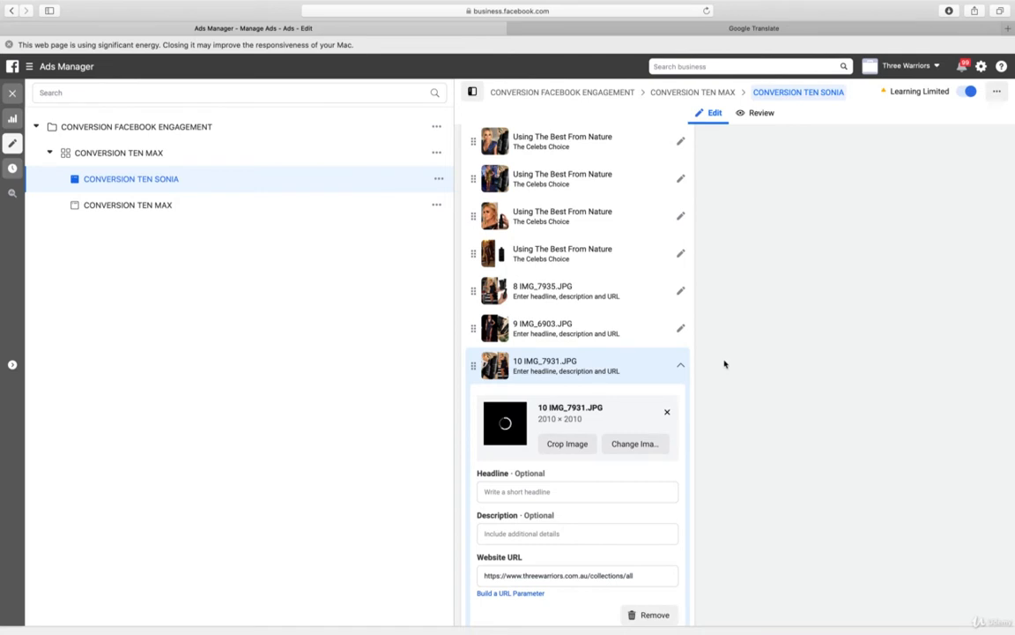
click(681, 369)
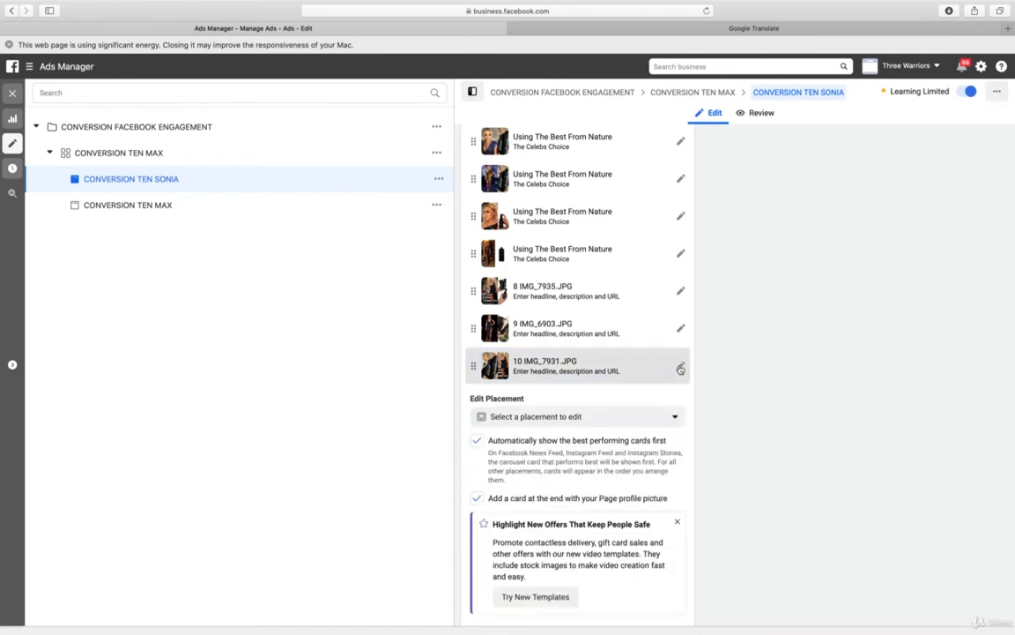
Copy the description "The Celebs Choice" from the 7 IMG_5927.JPG card into the headline of the 8 IMG_7935.JPG card
click(680, 255)
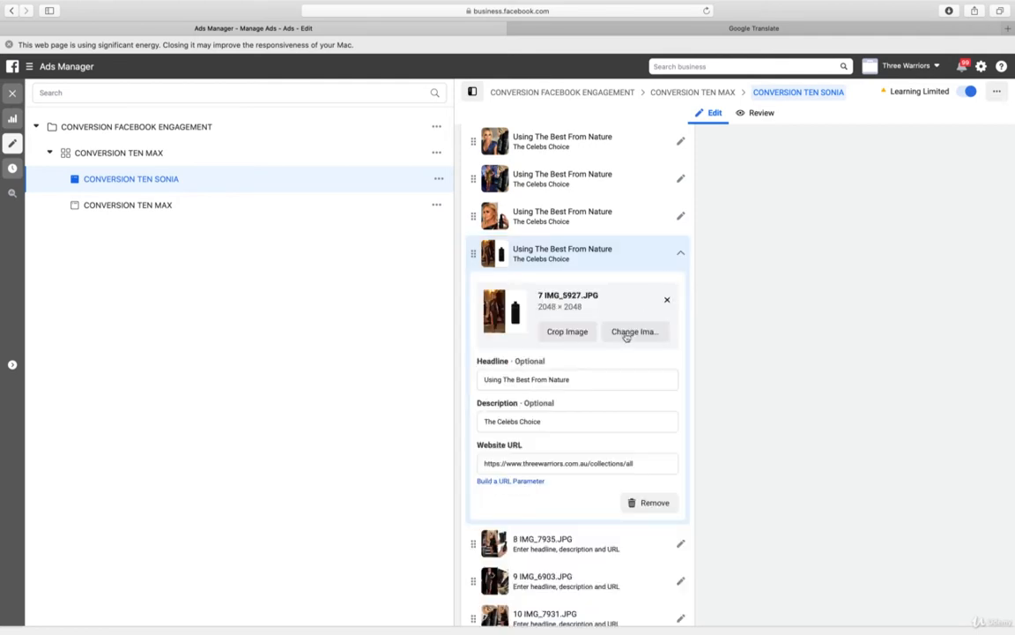
click(556, 421)
triple_click(556, 421)
key(super+c)
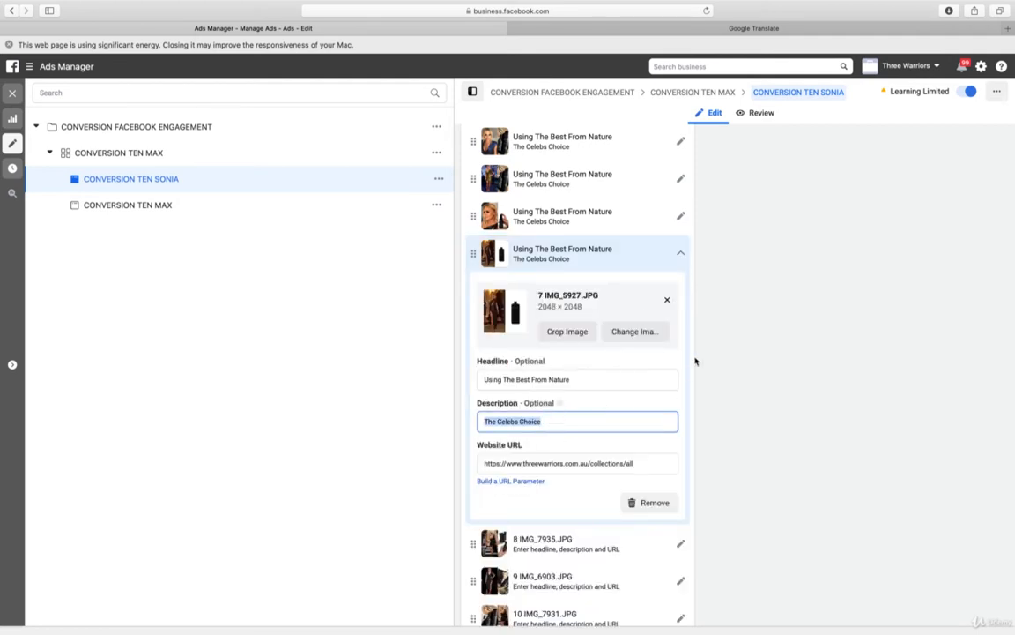
click(681, 253)
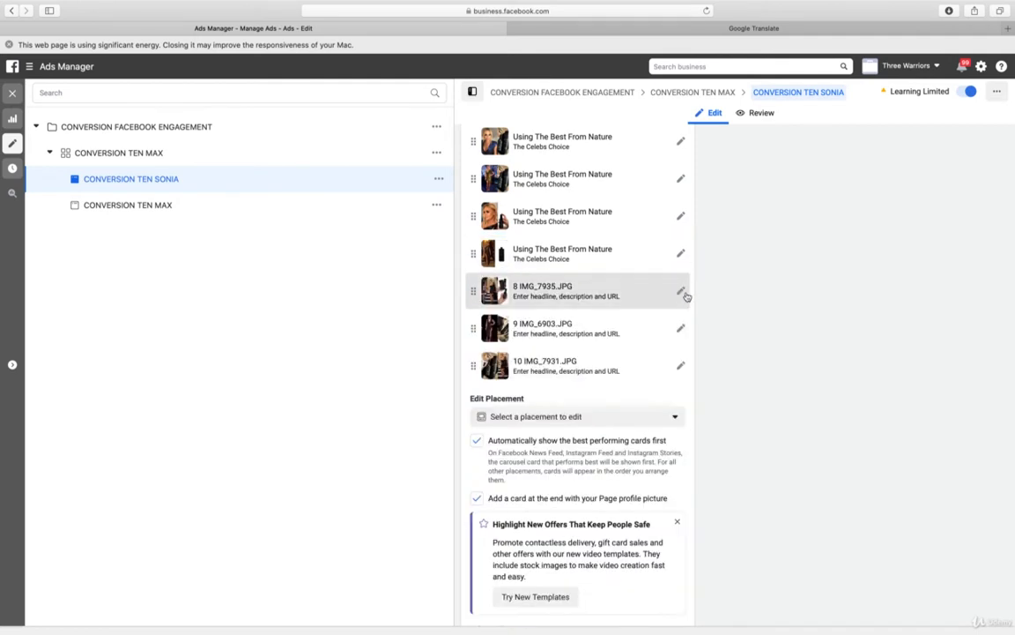
click(681, 292)
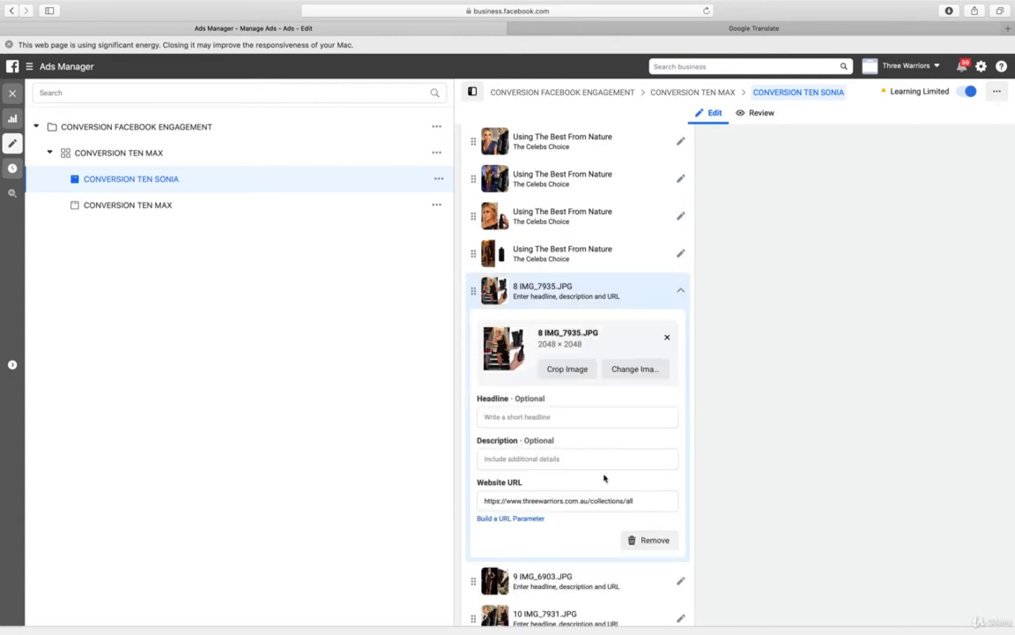
click(571, 418)
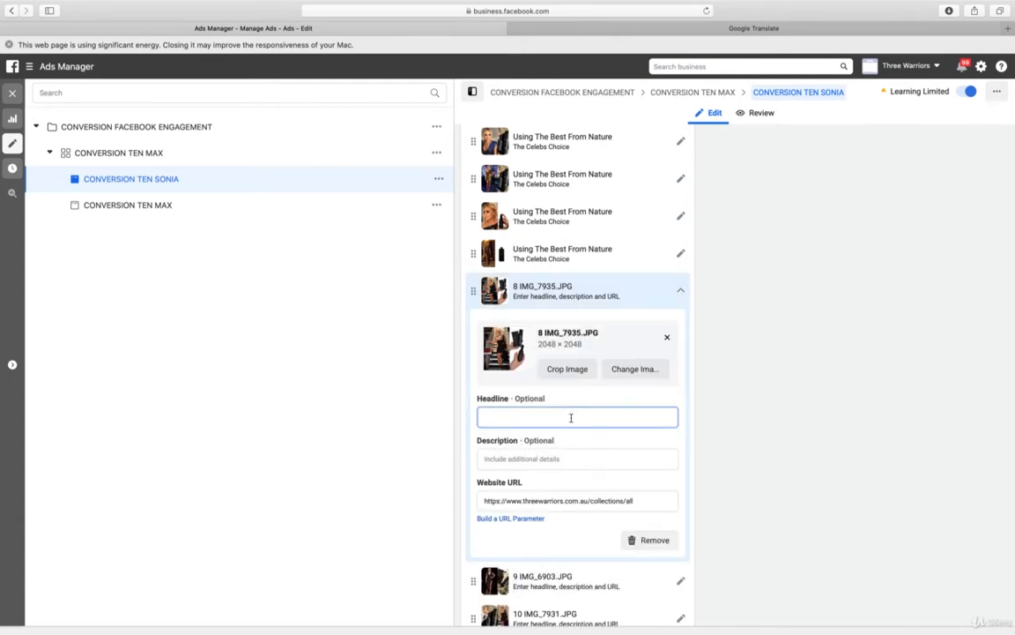
key(super+v)
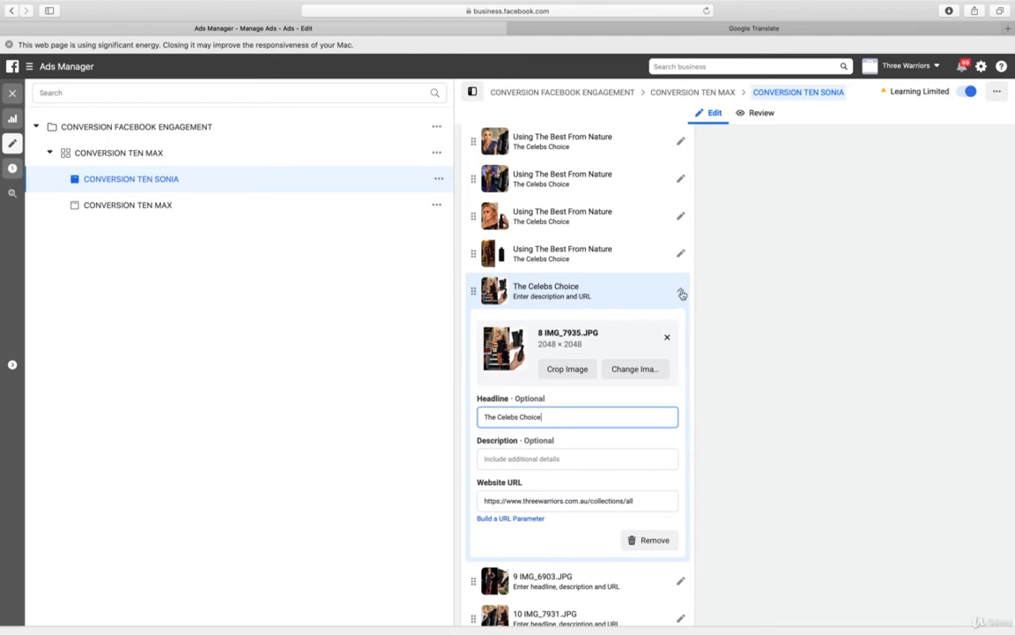
click(679, 291)
Set the headline of both the 9 IMG_6903.JPG and 10 IMG_7931.JPG cards to "The Celebs Choice"
click(681, 331)
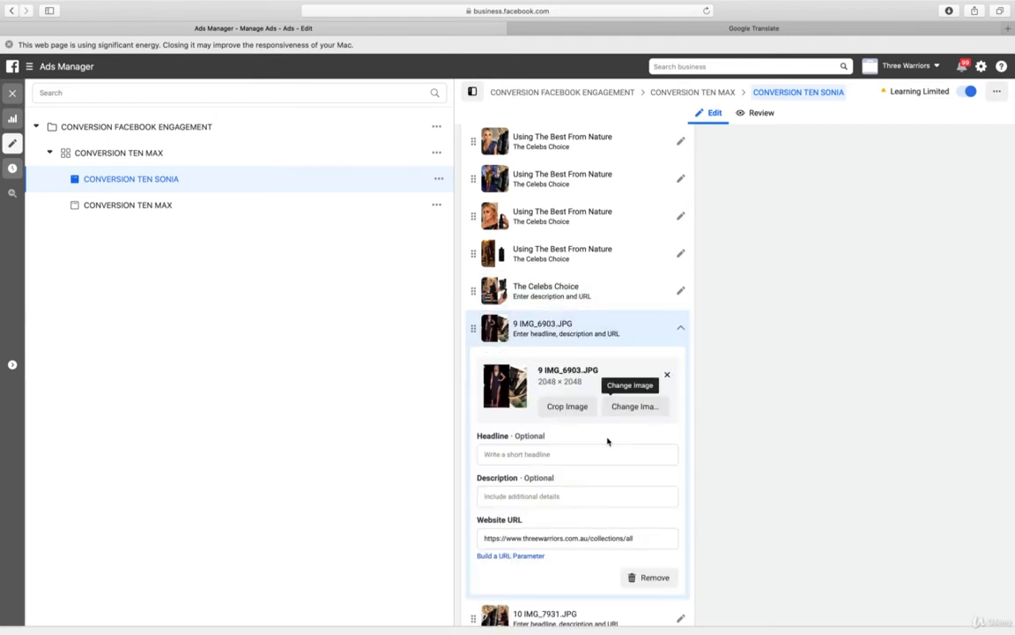
click(558, 452)
key(super+v)
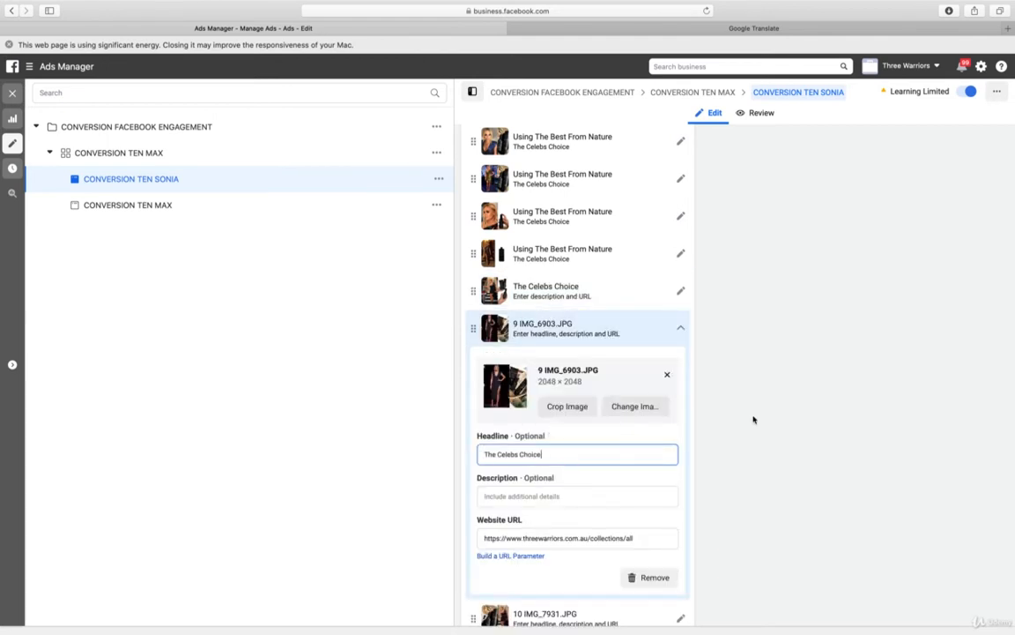
click(681, 329)
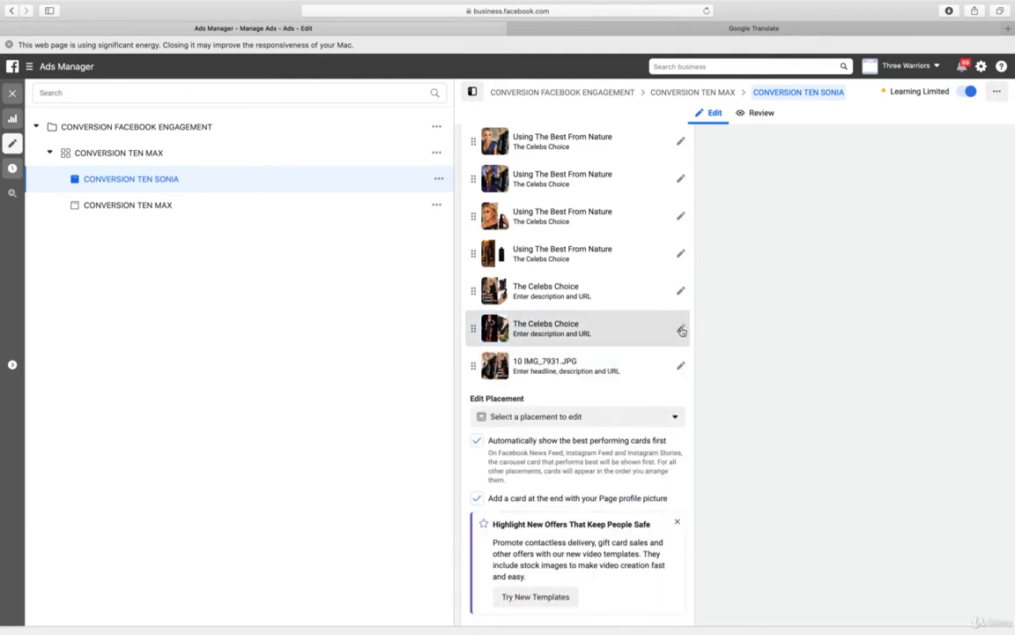
click(682, 368)
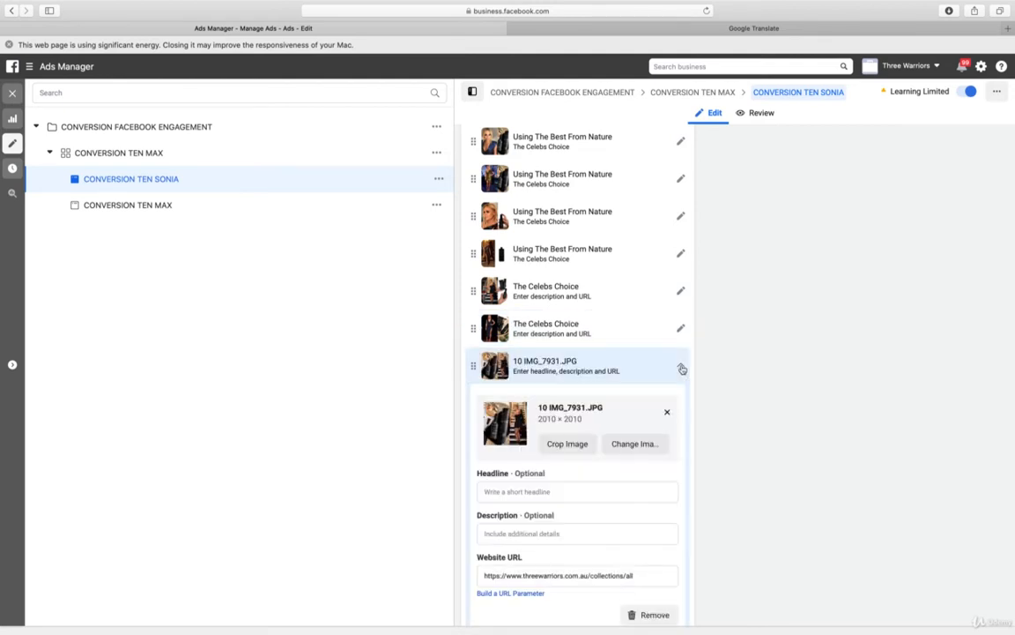
click(558, 492)
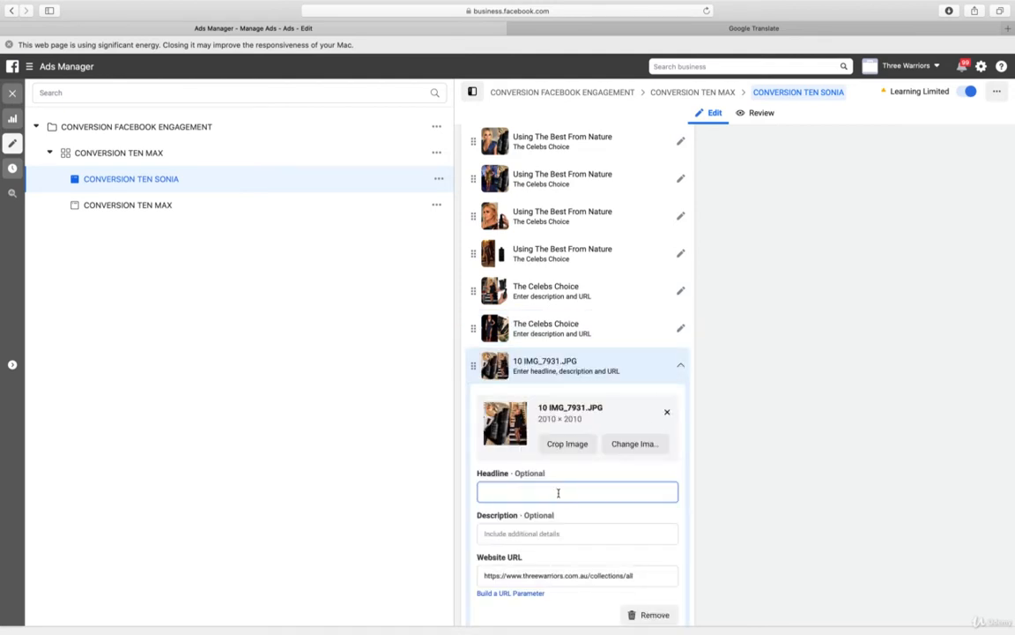
key(super+v)
click(680, 367)
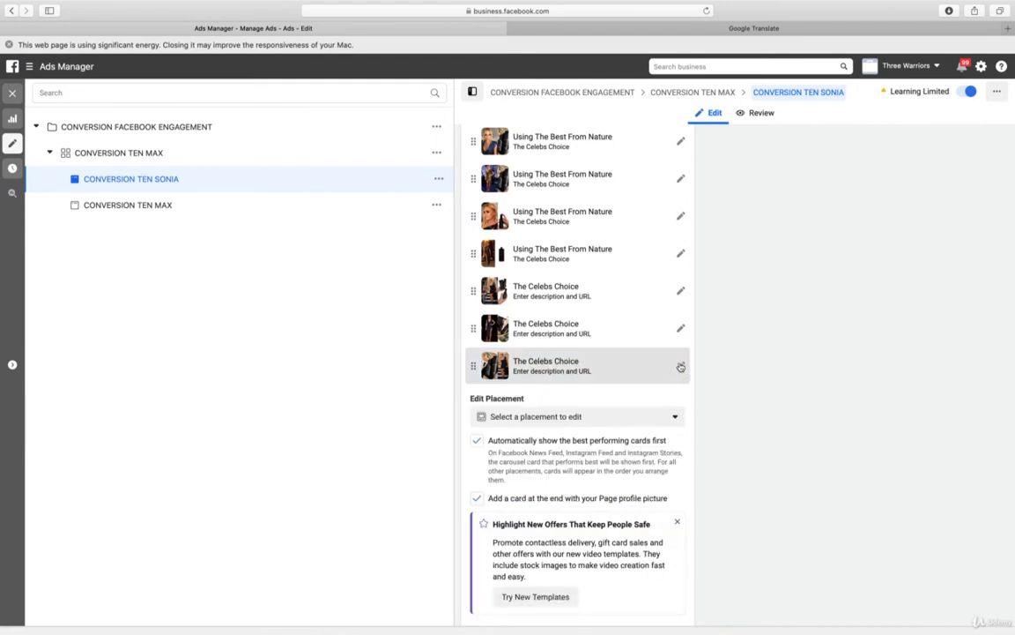
Copy "Best From Nature" from the 7 IMG_5927.JPG card's headline into the description of the 8 IMG_7935.JPG card
click(680, 255)
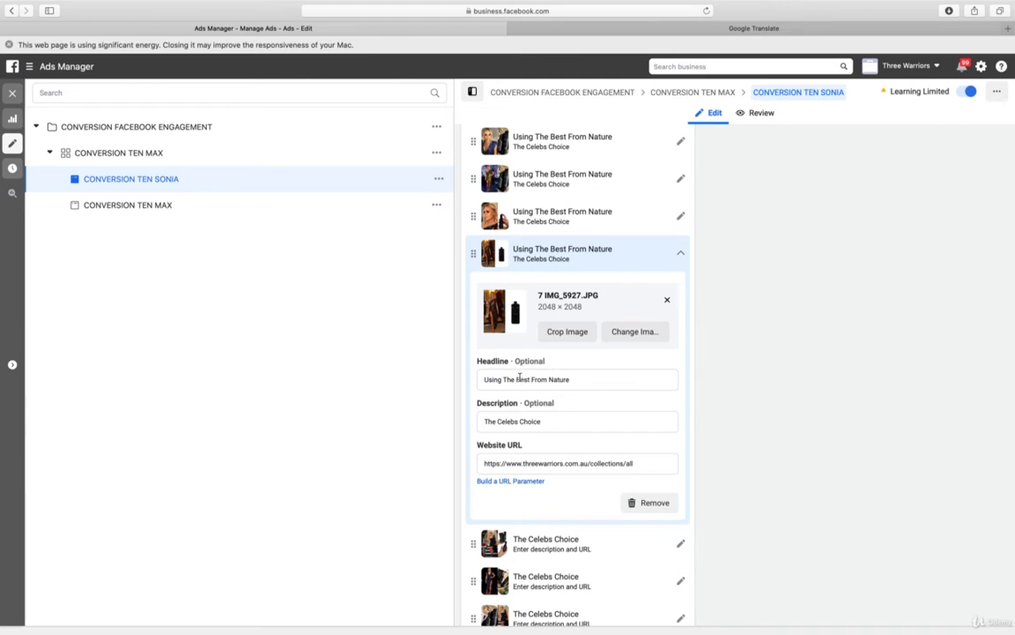
drag(515, 379, 591, 378)
key(super+c)
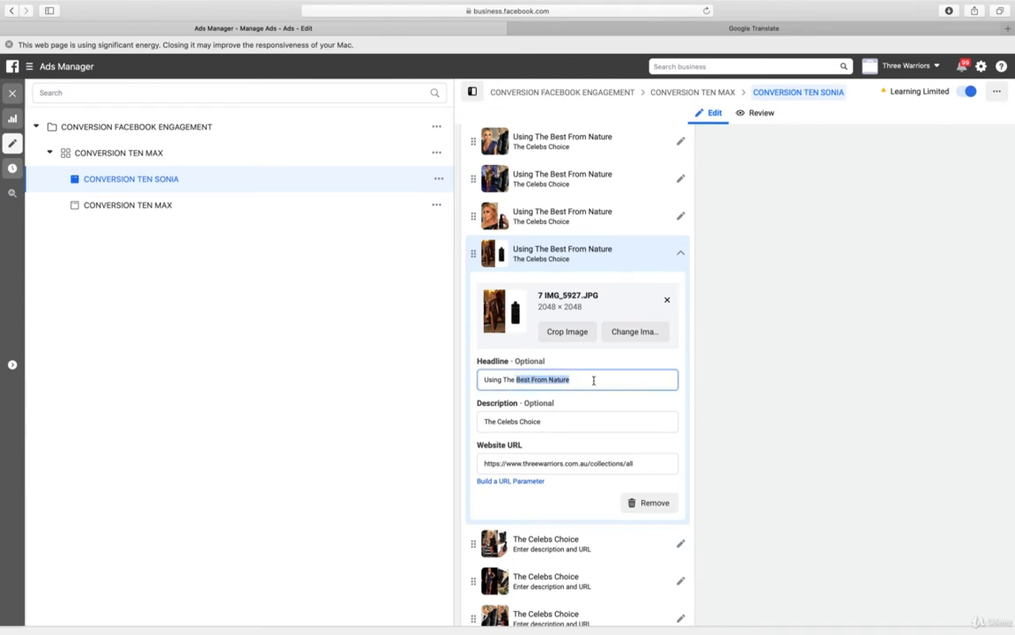
click(682, 251)
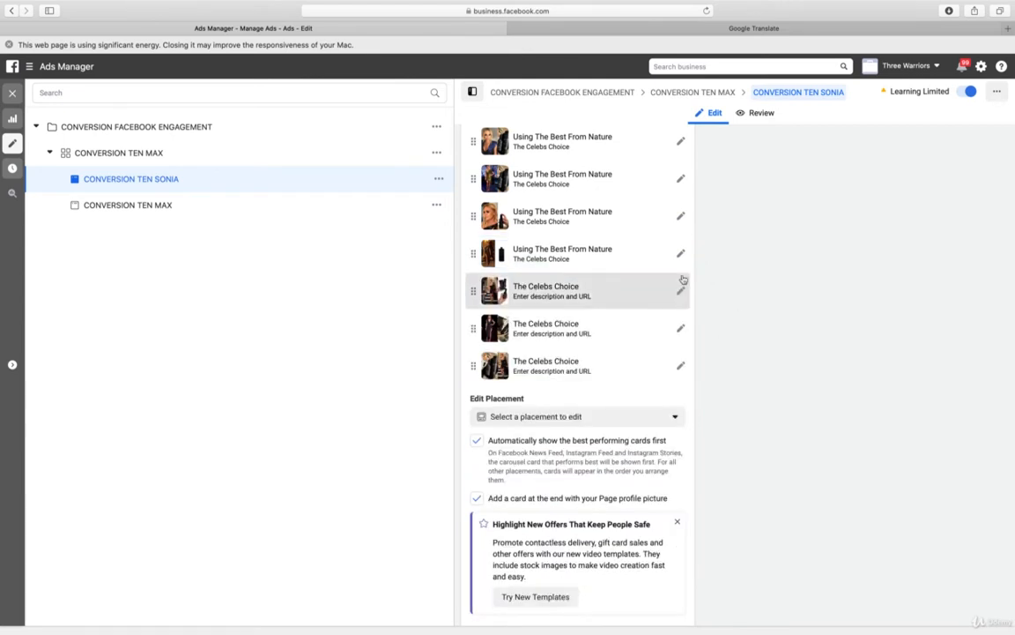
click(681, 288)
click(556, 459)
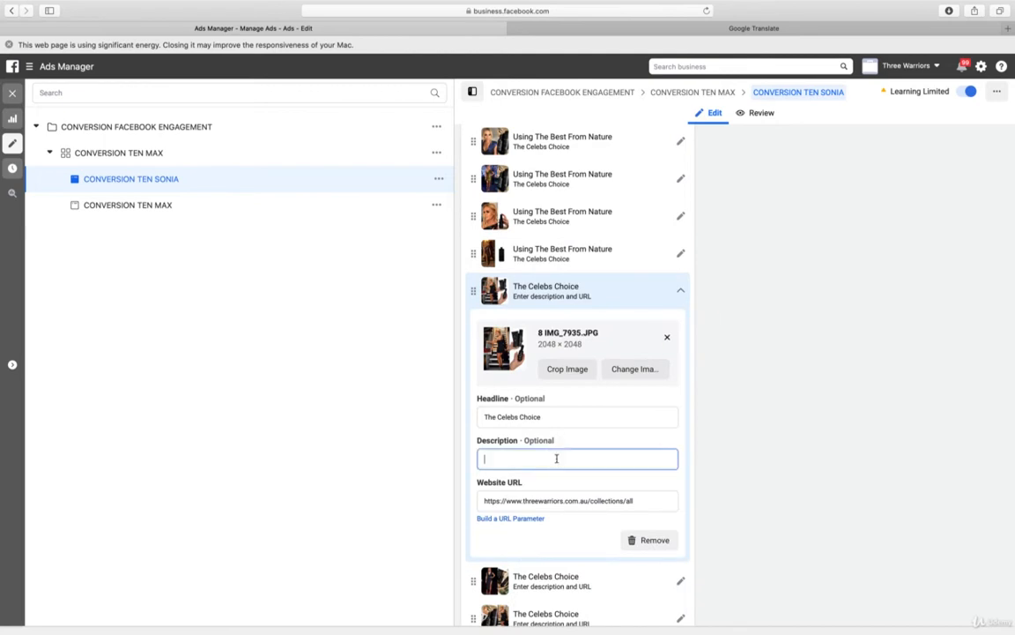
key(super+v)
click(681, 291)
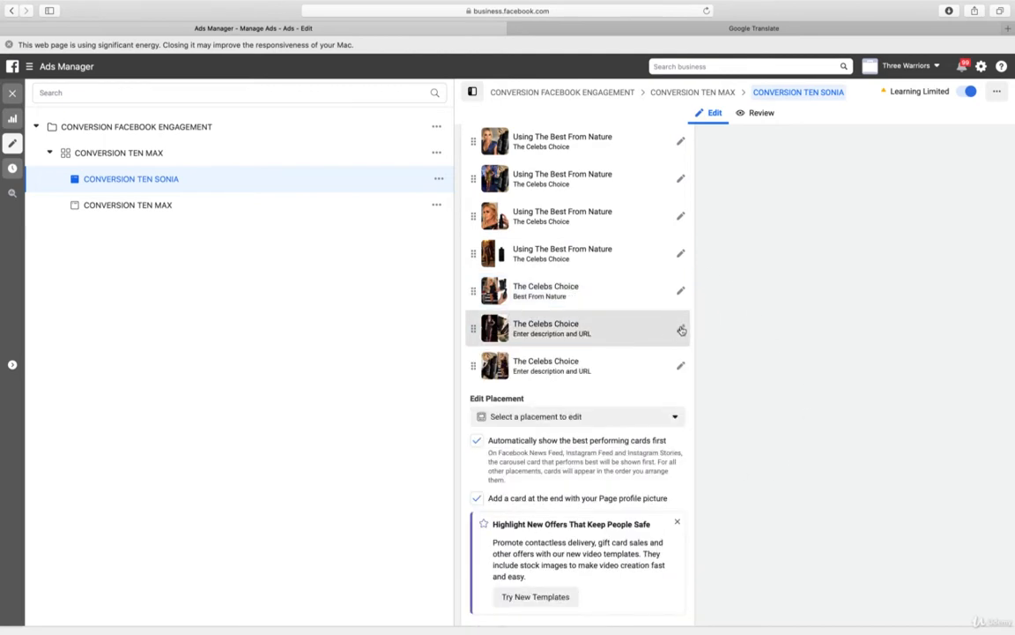
Paste "Best From Nature" as the description of both the 9 IMG_6903.JPG and 10 IMG_7931.JPG carousel cards
click(682, 330)
click(540, 496)
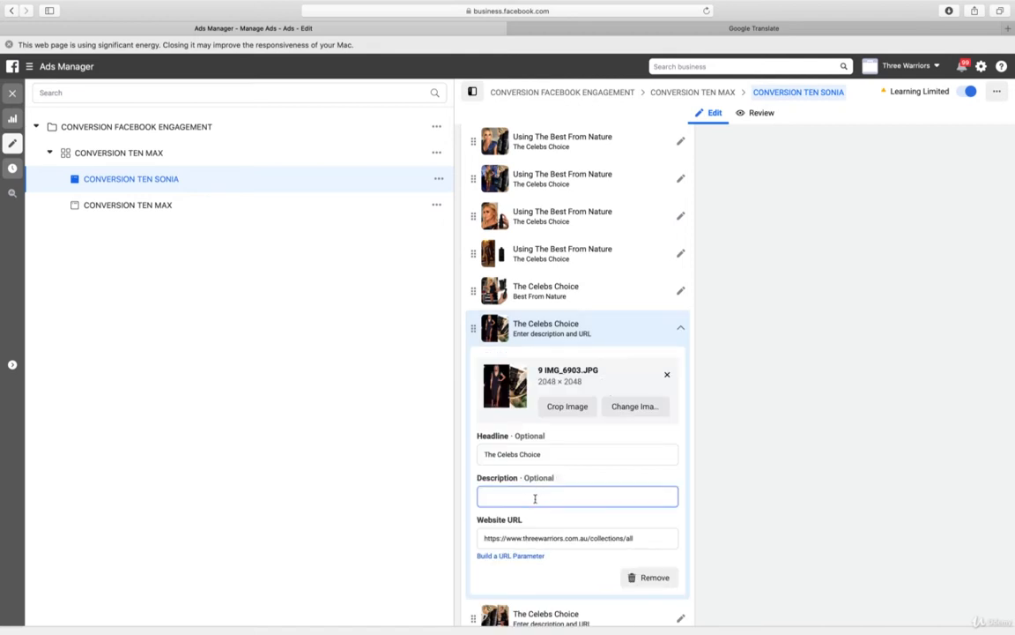
key(super+v)
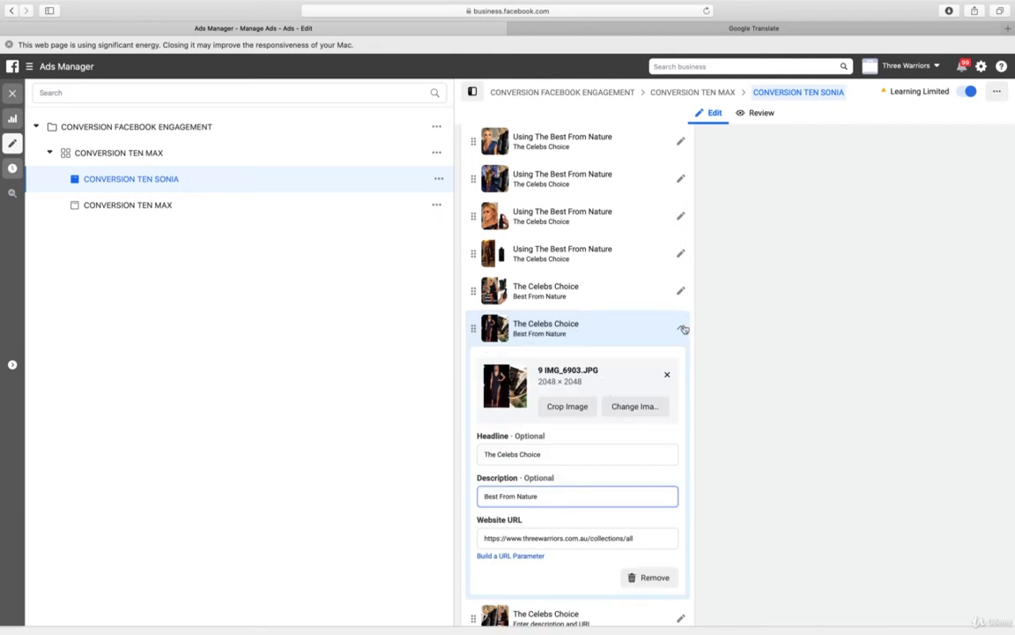
click(682, 328)
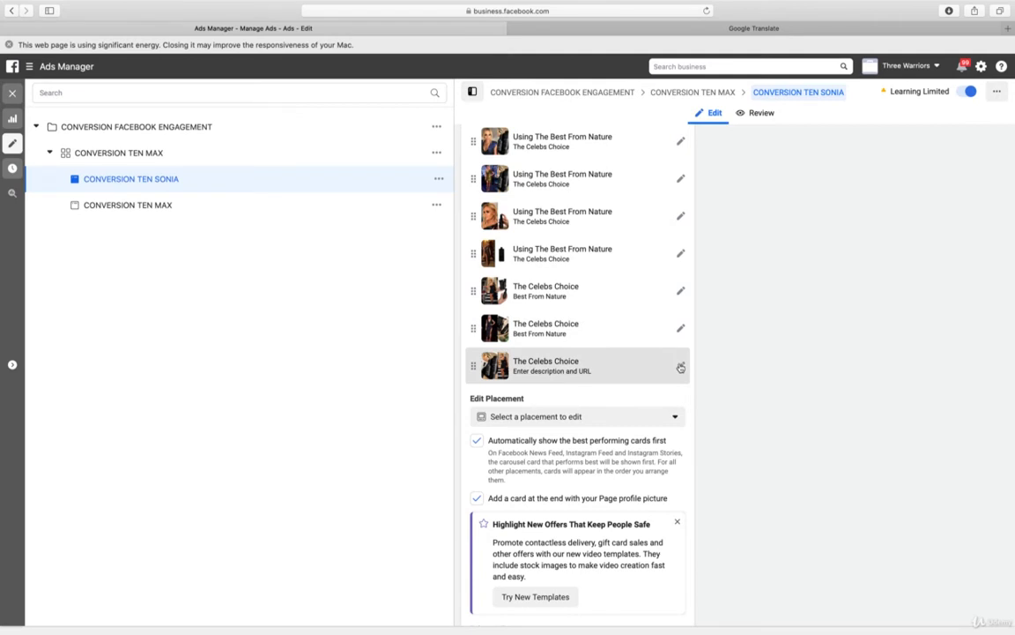
click(681, 368)
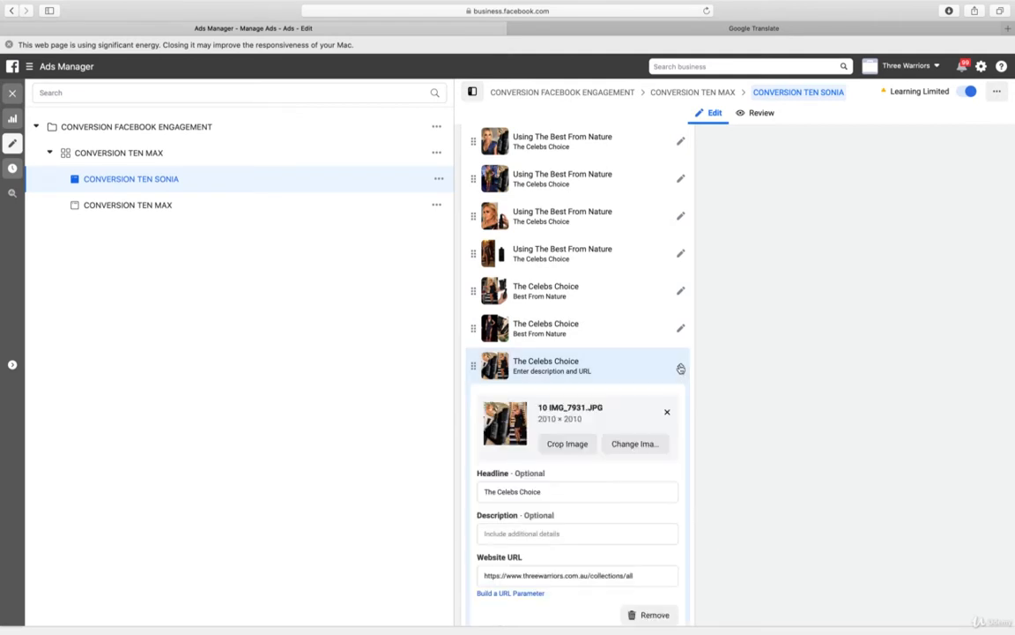
click(535, 535)
key(super+v)
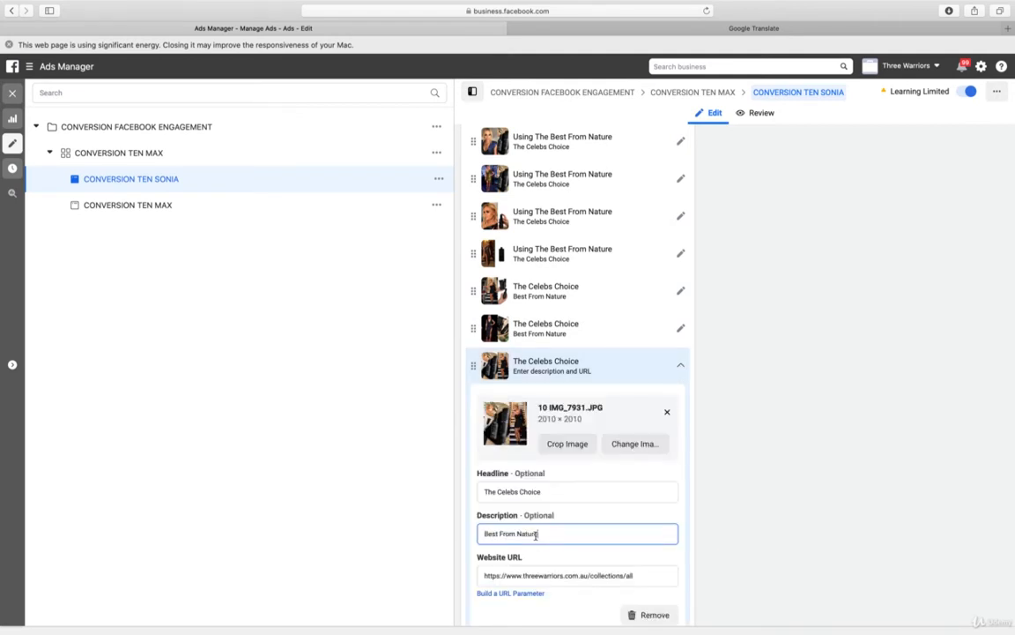
click(681, 368)
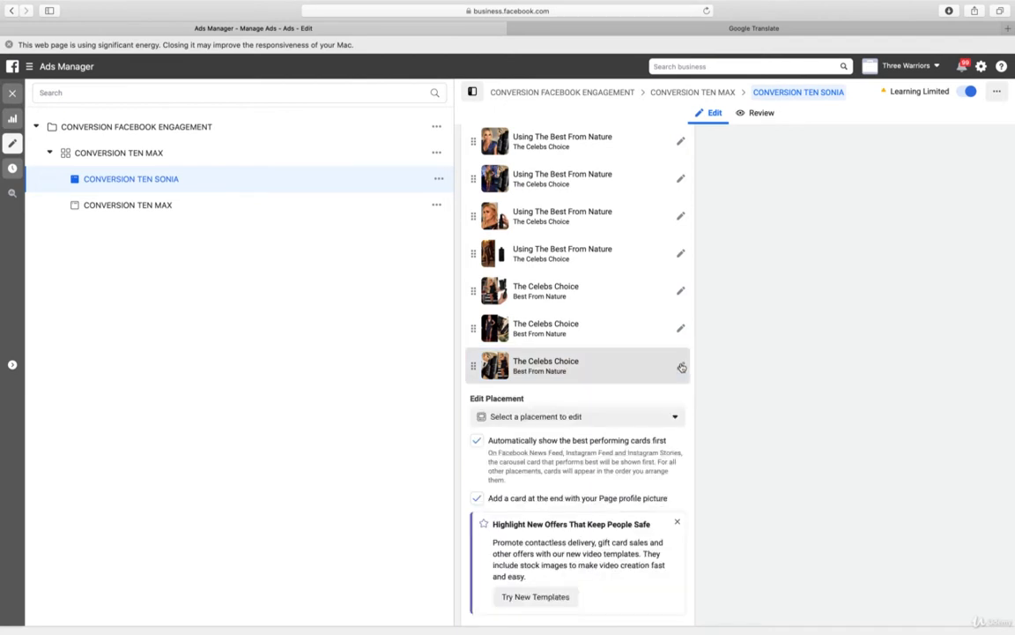
scroll(898, 451, down, 3)
scroll(898, 451, down, 10)
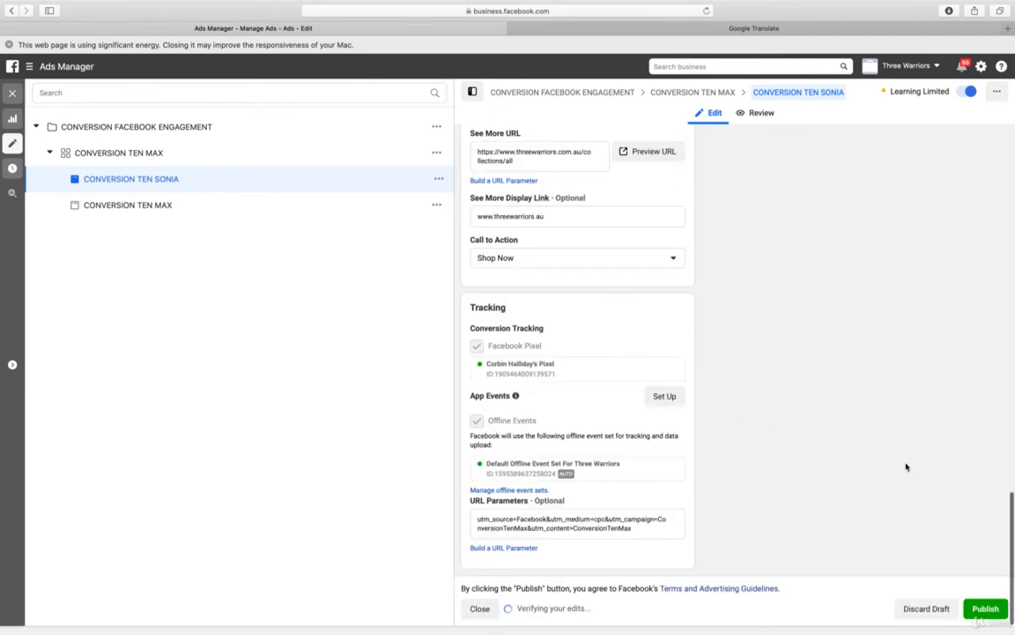
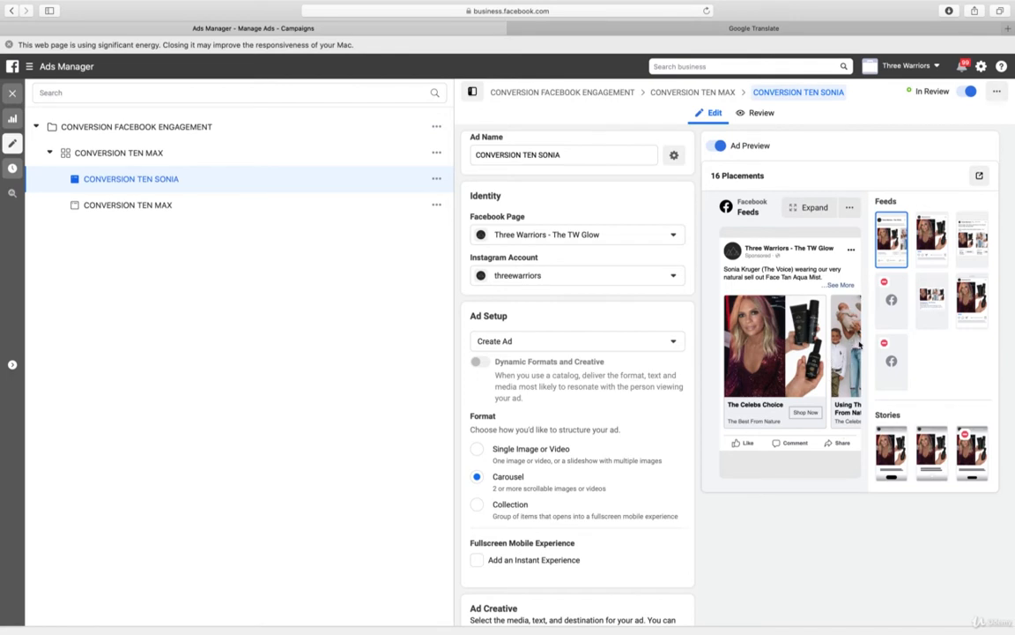
Dismiss the energy usage notice, close the CONVERSION TEN SONIA ad editor and return to the campaign list
click(9, 45)
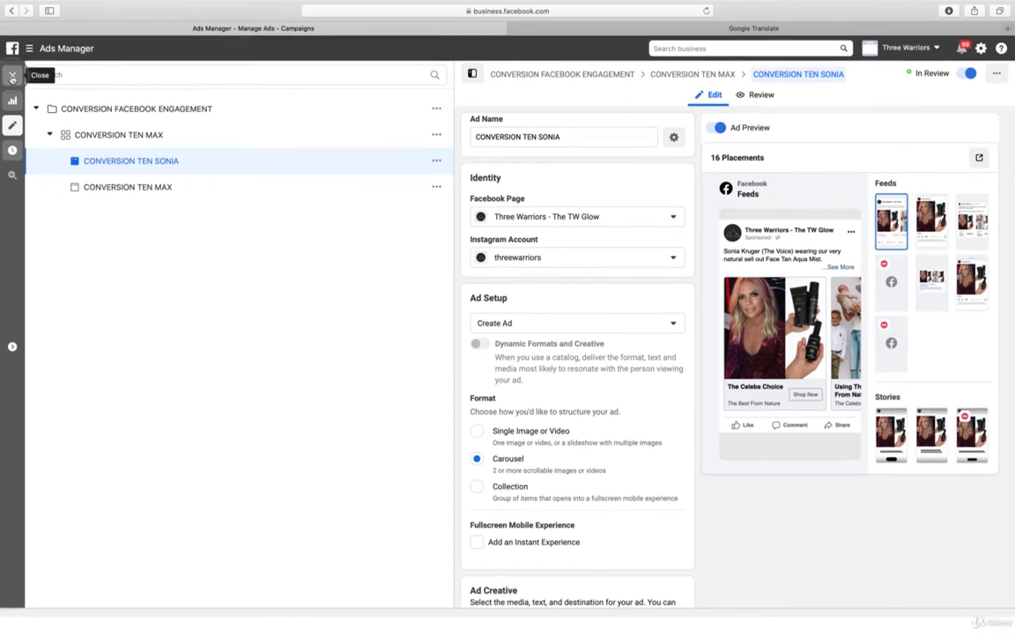
click(12, 75)
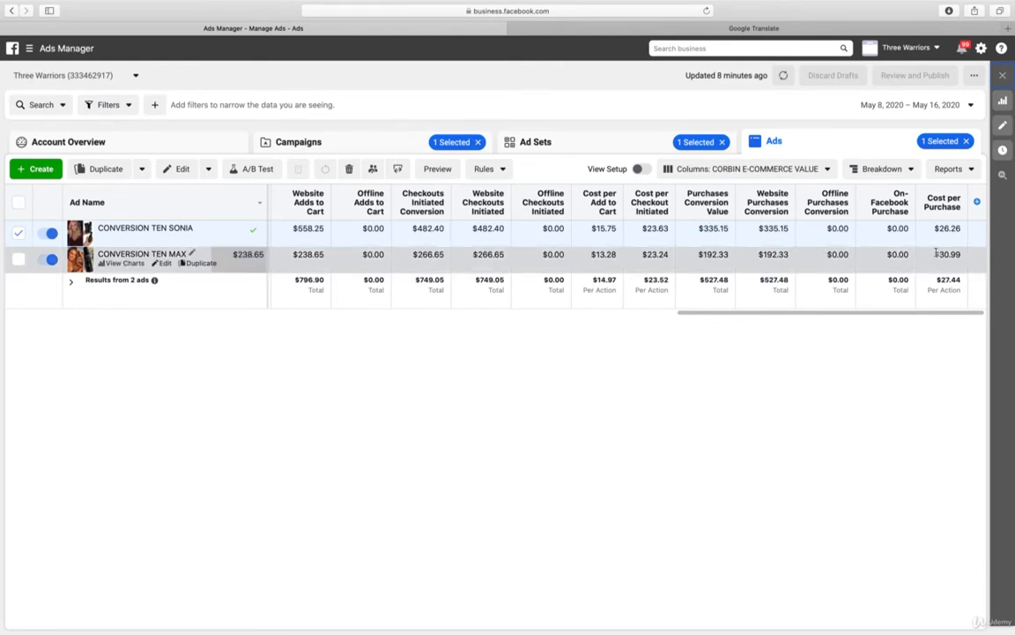
click(380, 148)
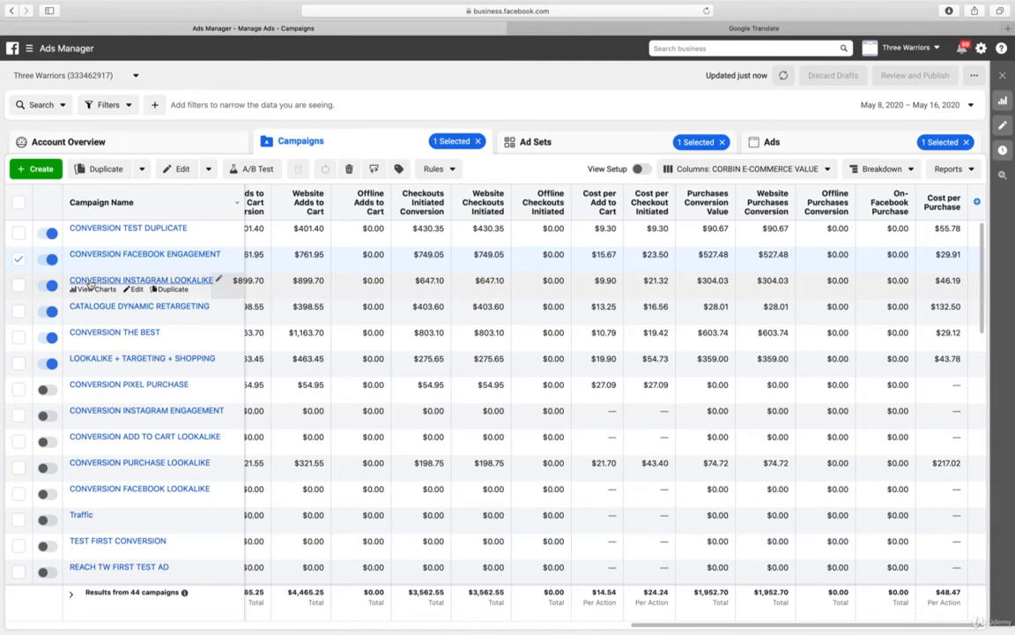
Turn off the CONVERSION TEN MAX ad in the CONVERSION INSTAGRAM LOOKALIKE campaign's CONVERSION TEN MAX ad set
click(114, 280)
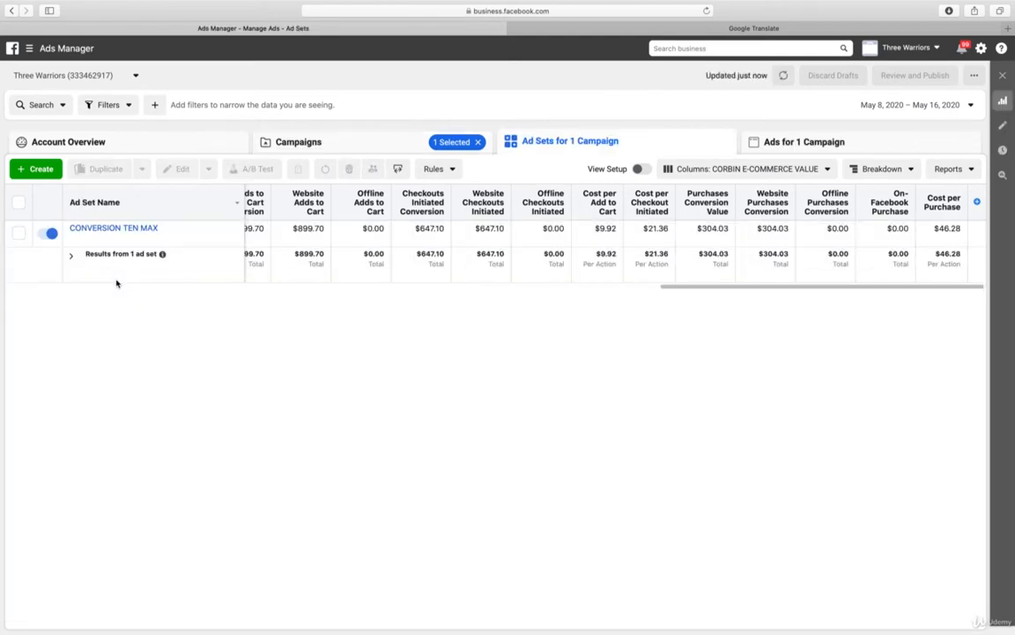
click(141, 229)
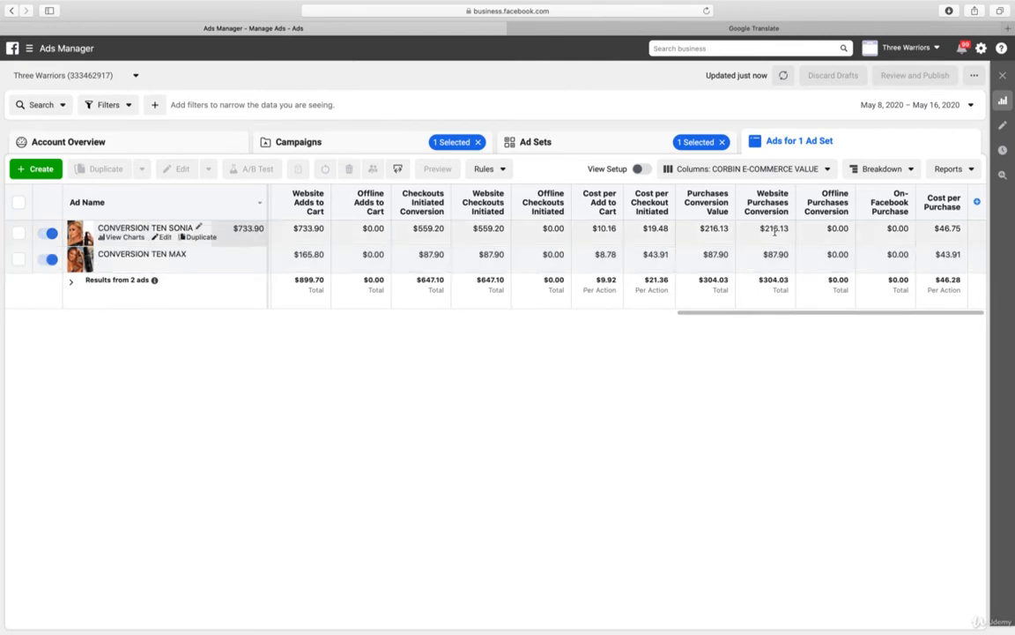
click(48, 260)
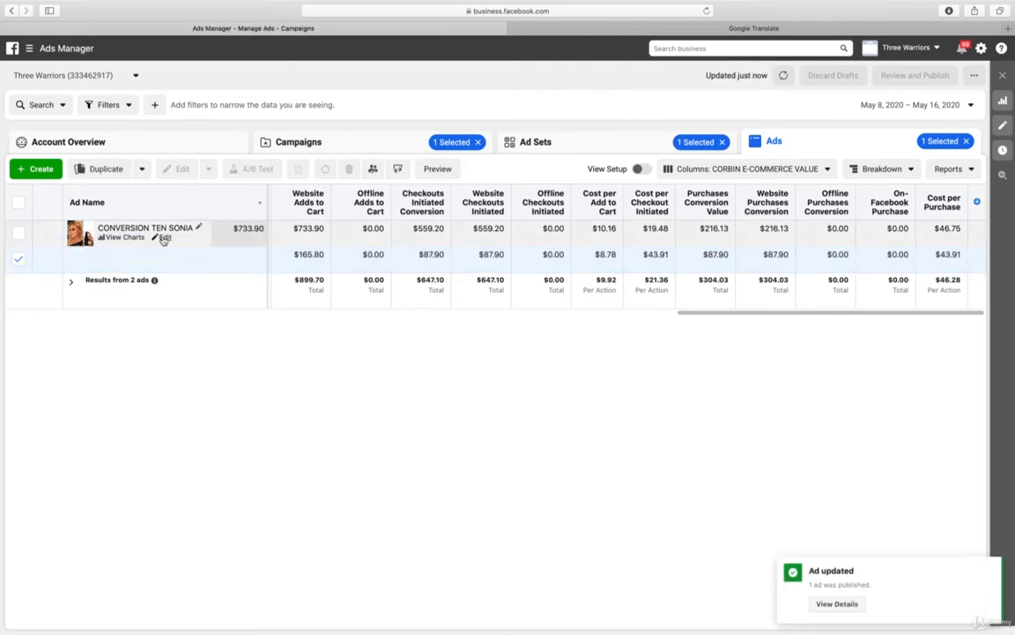
Replace the image of this ad set's CONVERSION TEN SONIA ad with 5 IMG_7932.JPG from the account images
click(164, 238)
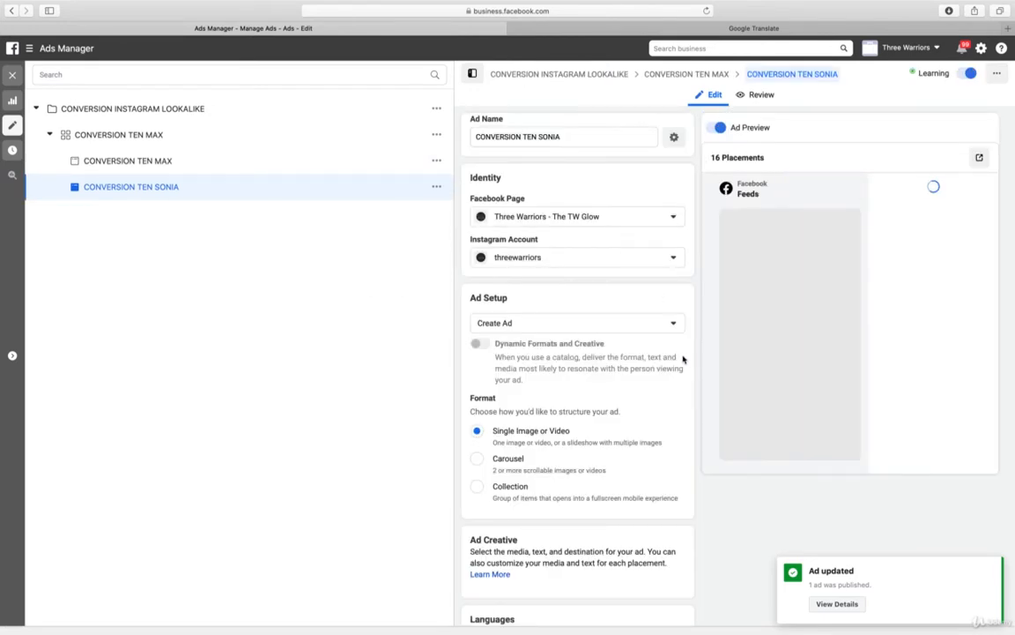
scroll(683, 359, down, 4)
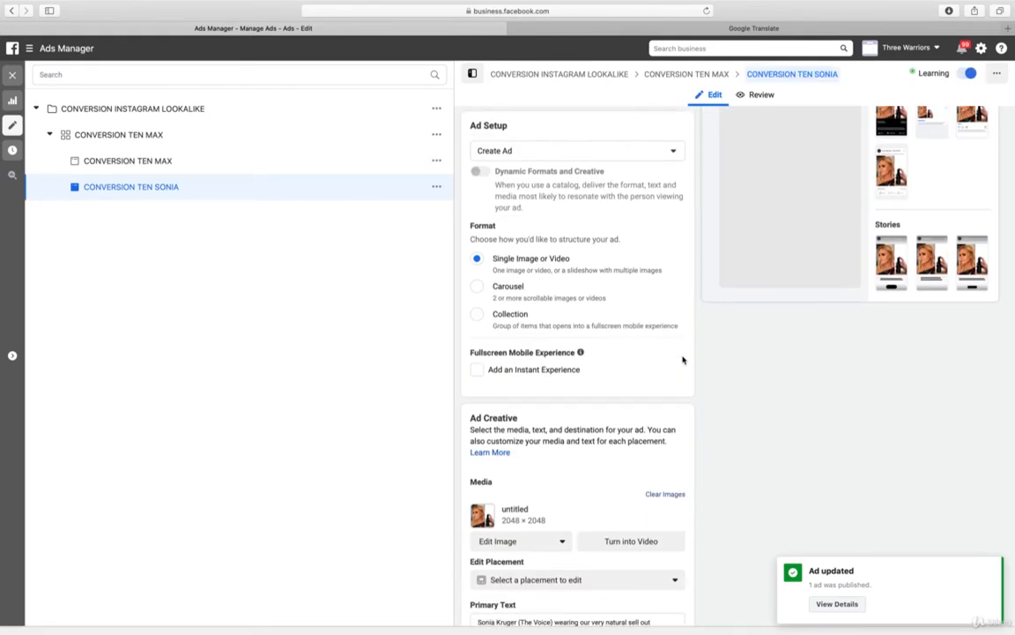
scroll(683, 359, down, 8)
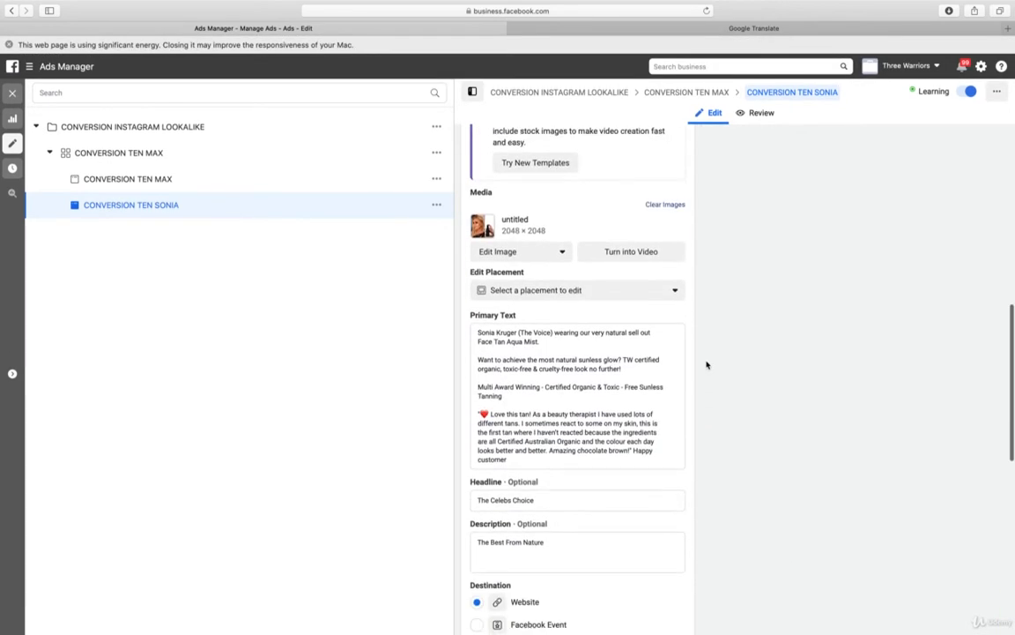
scroll(706, 364, up, 3)
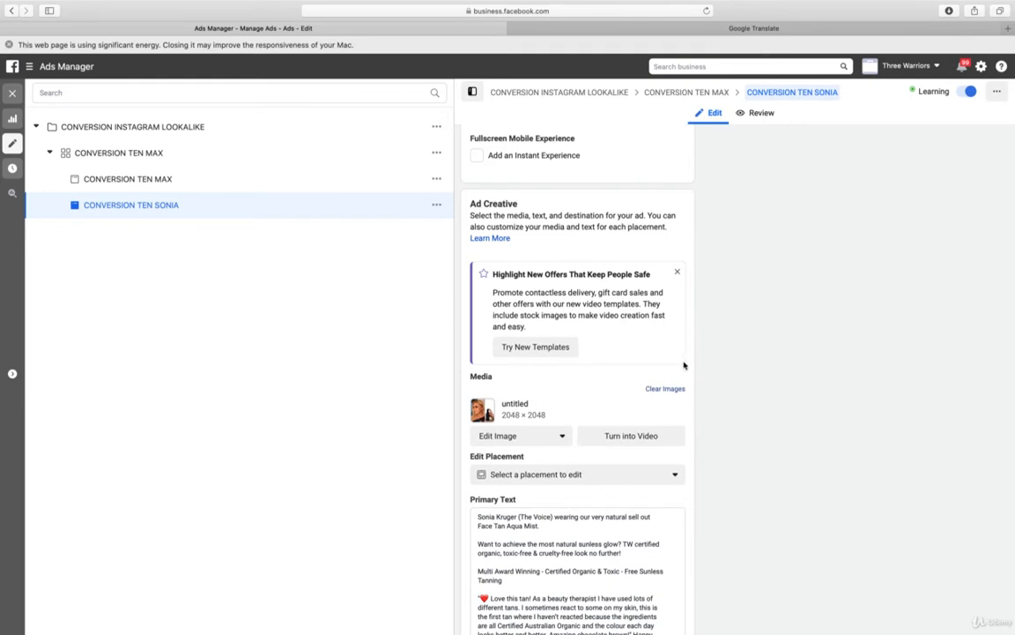
scroll(684, 364, down, 5)
scroll(686, 366, up, 5)
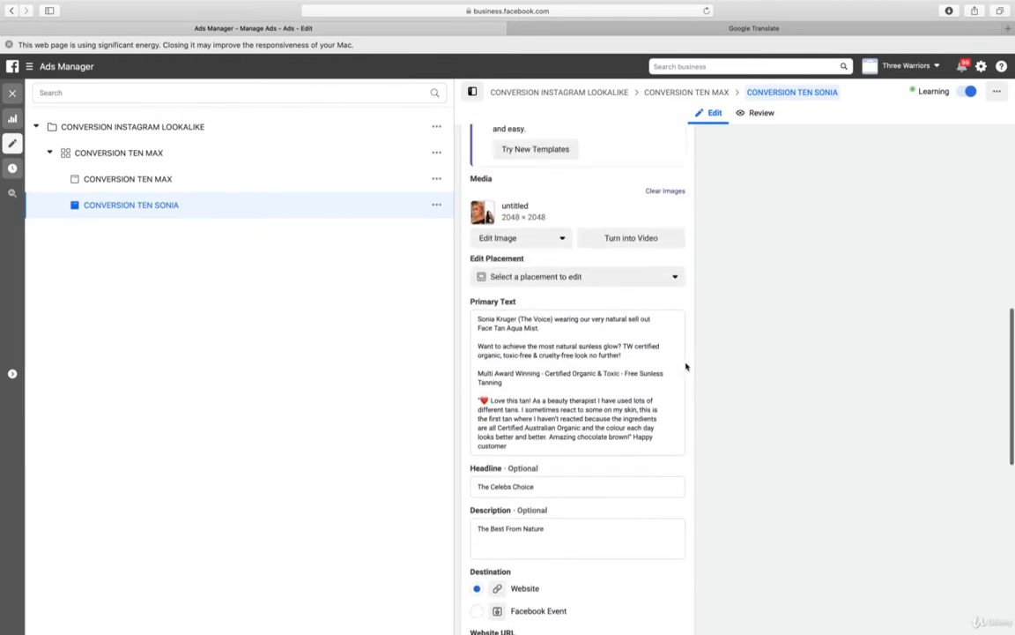
scroll(687, 366, up, 2)
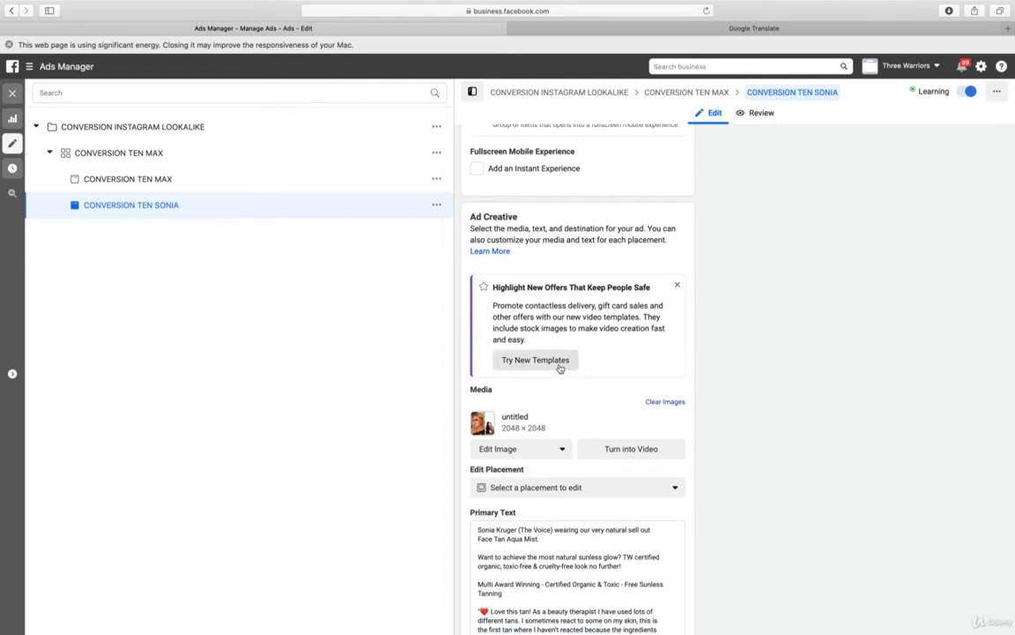
click(532, 449)
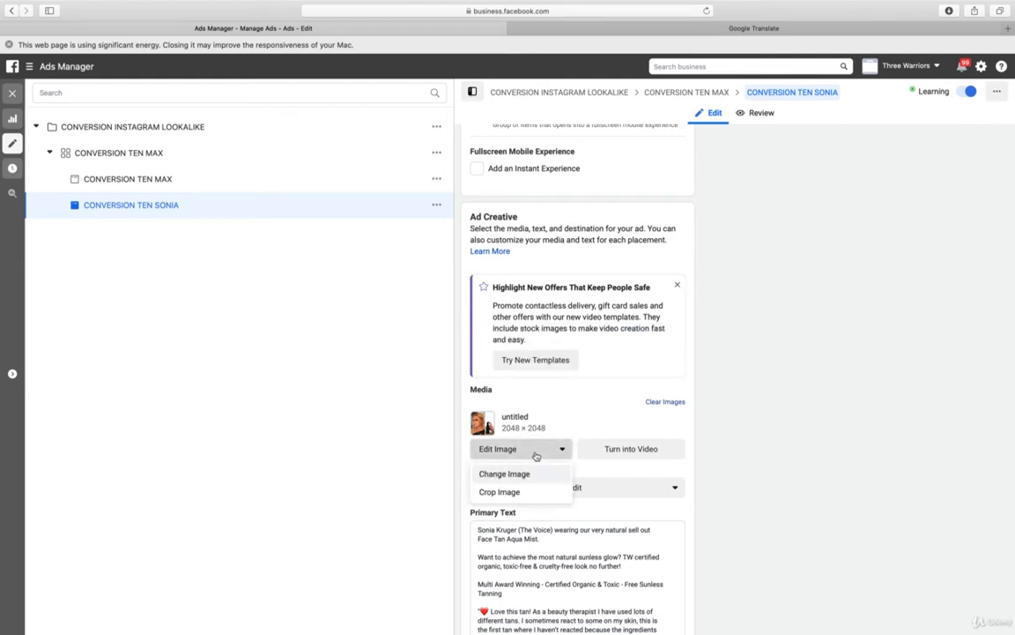
click(527, 476)
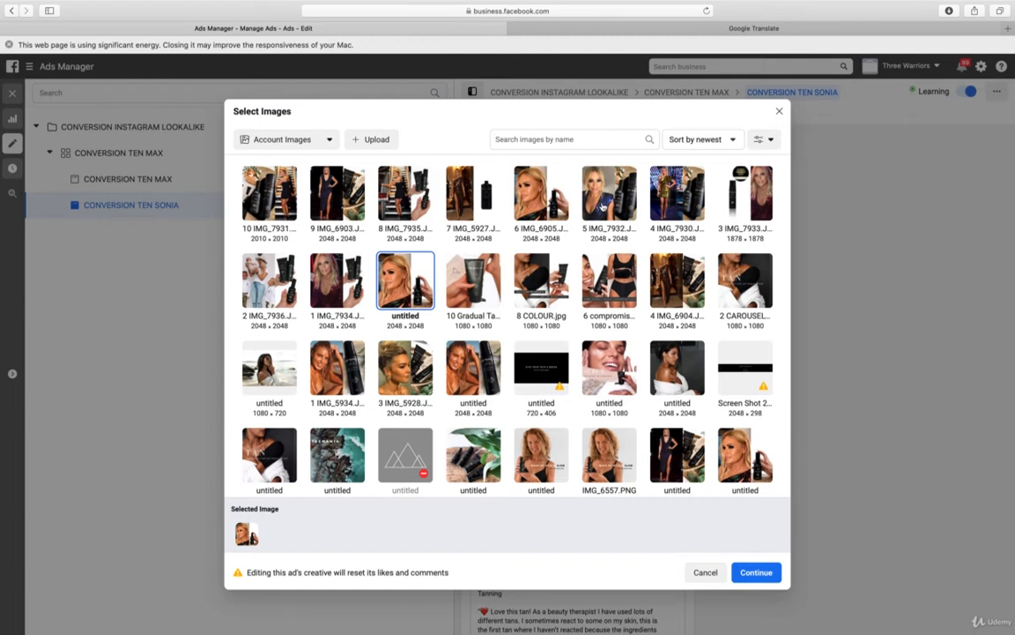
click(602, 207)
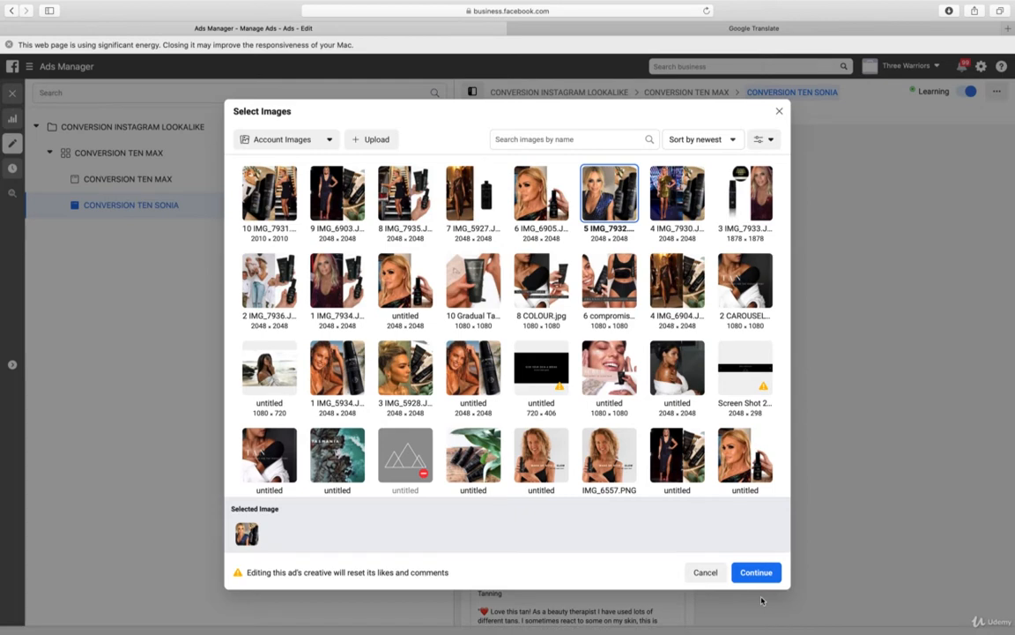
click(763, 573)
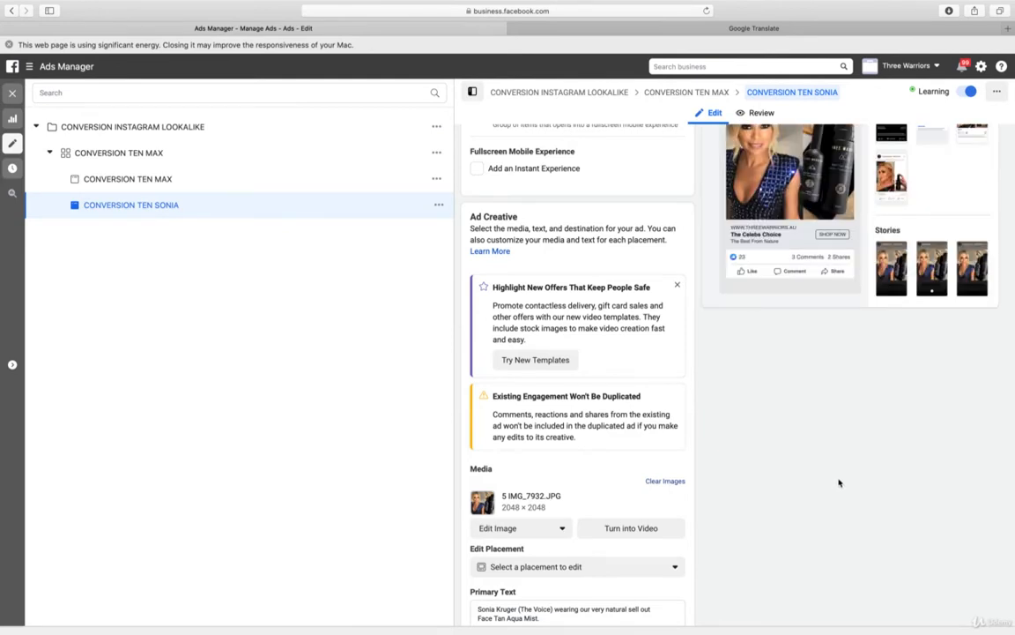
Check the preview of the edited CONVERSION TEN SONIA ad, publish it and dismiss the energy usage notice
scroll(839, 482, up, 1)
scroll(839, 482, up, 3)
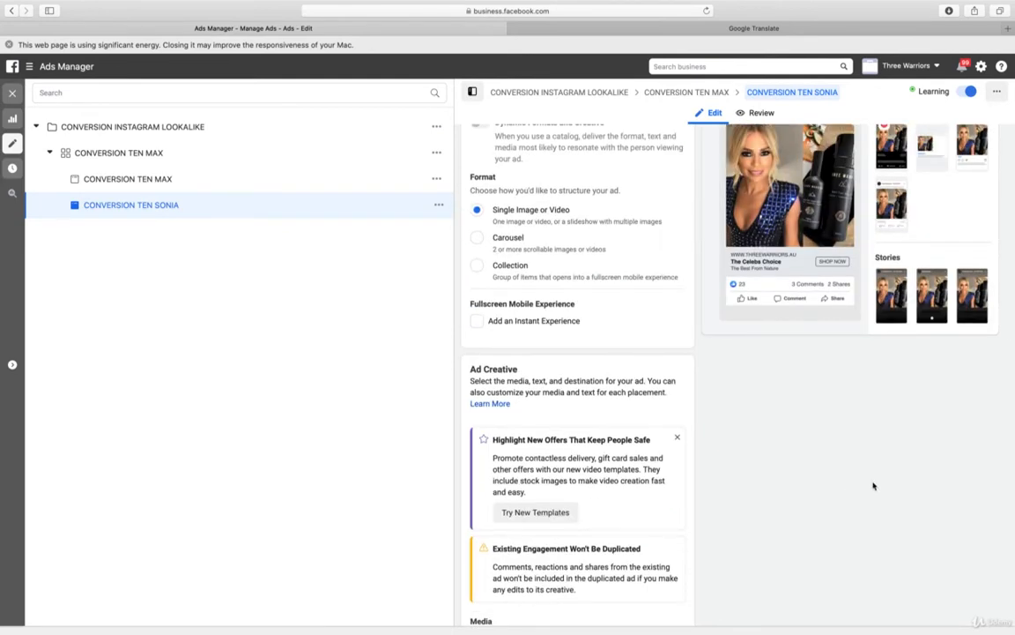
scroll(873, 485, up, 6)
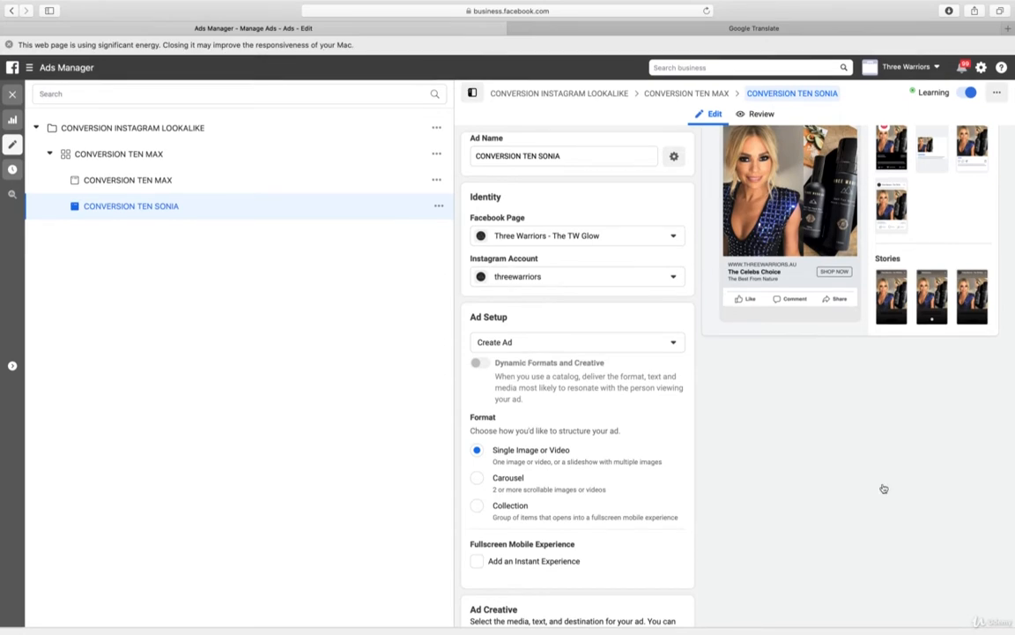
scroll(943, 370, up, 8)
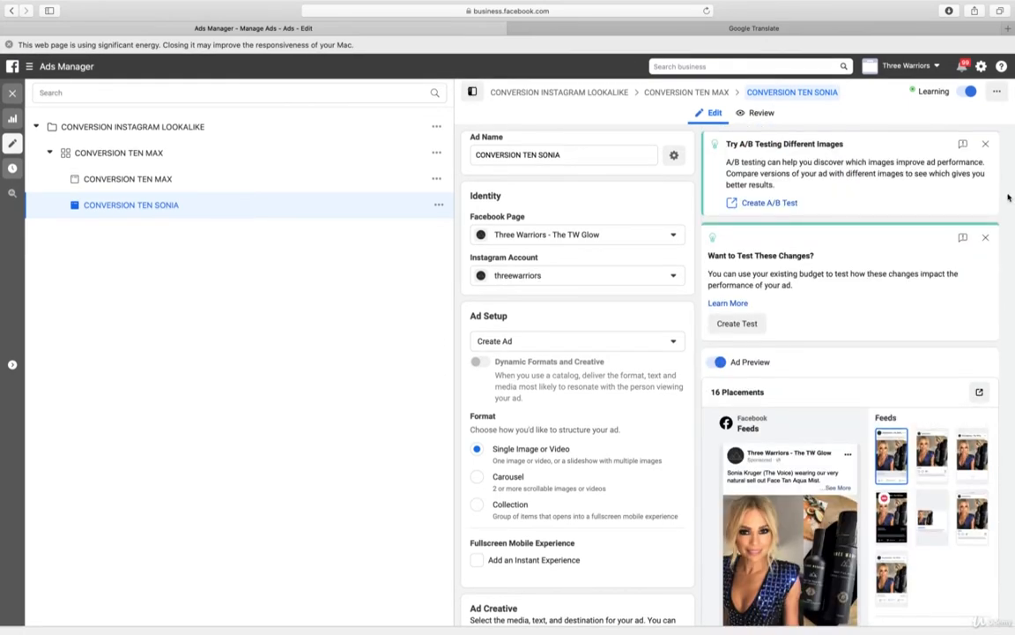
scroll(1010, 440, down, 6)
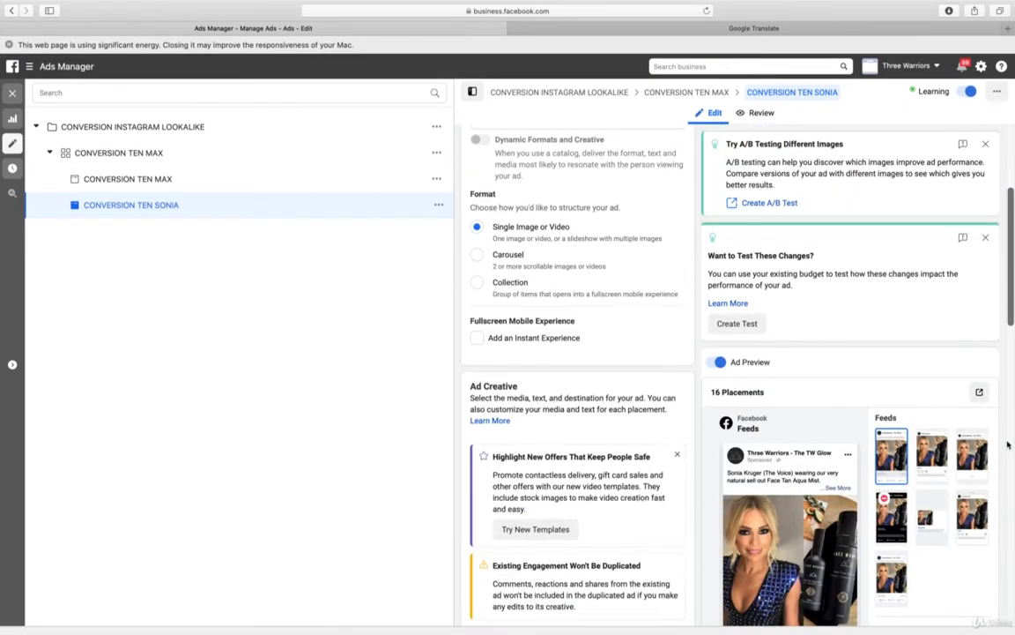
scroll(1010, 601, down, 10)
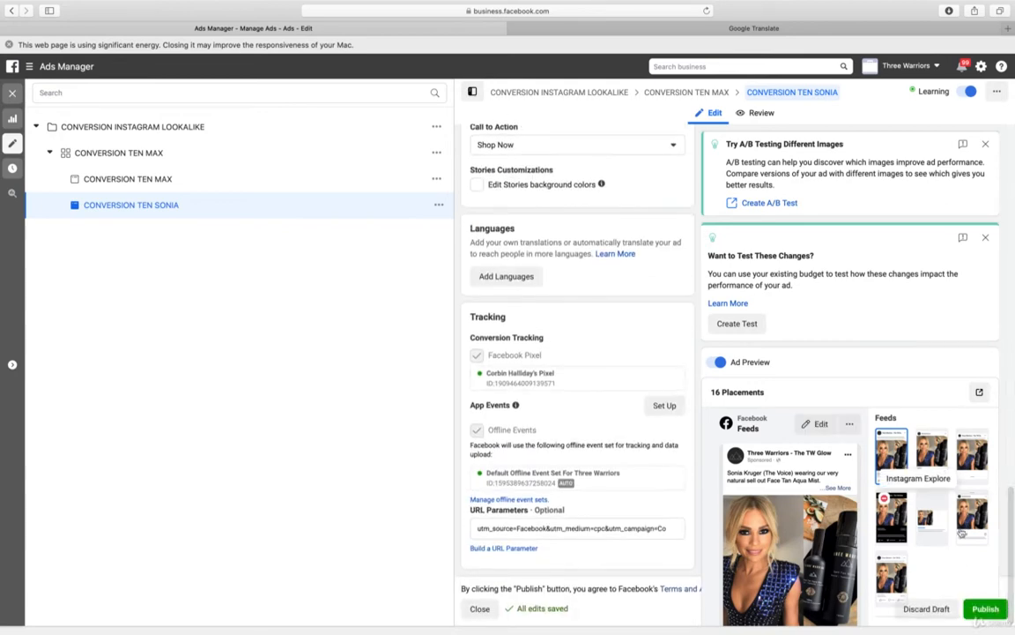
scroll(958, 538, down, 10)
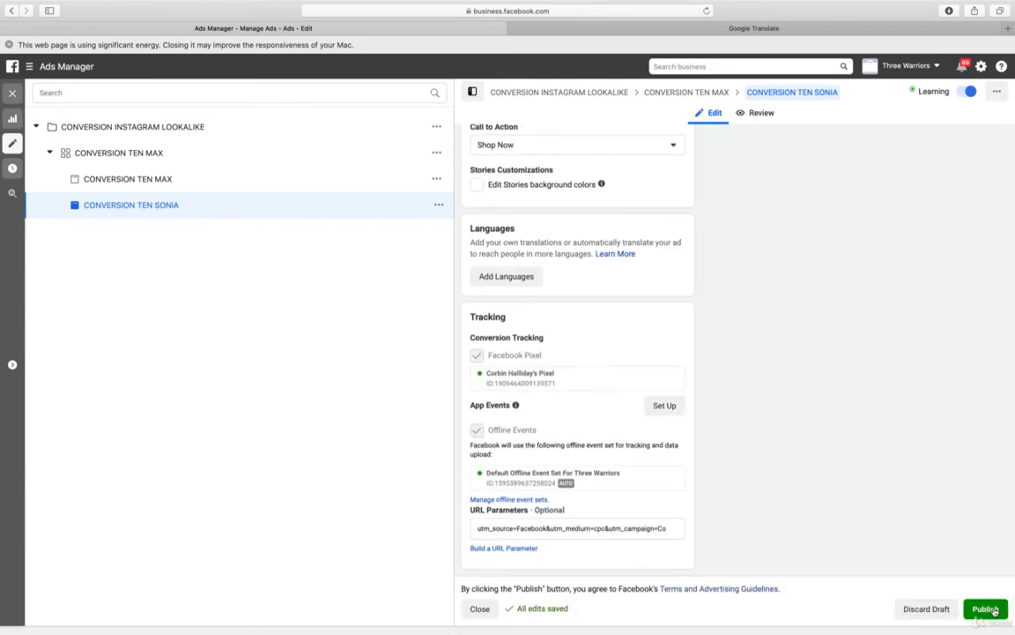
click(993, 610)
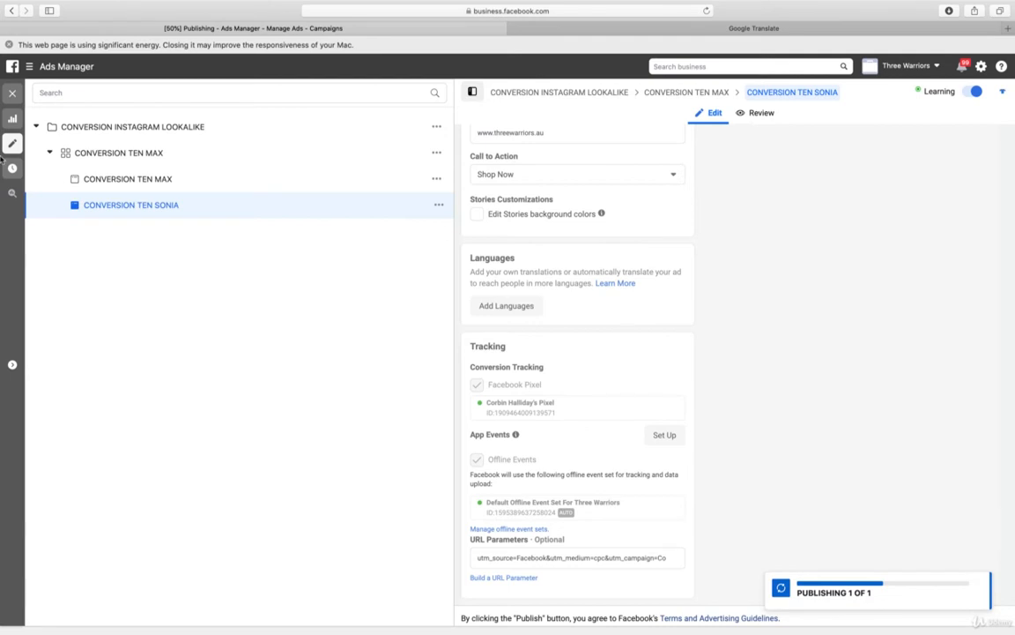
click(8, 45)
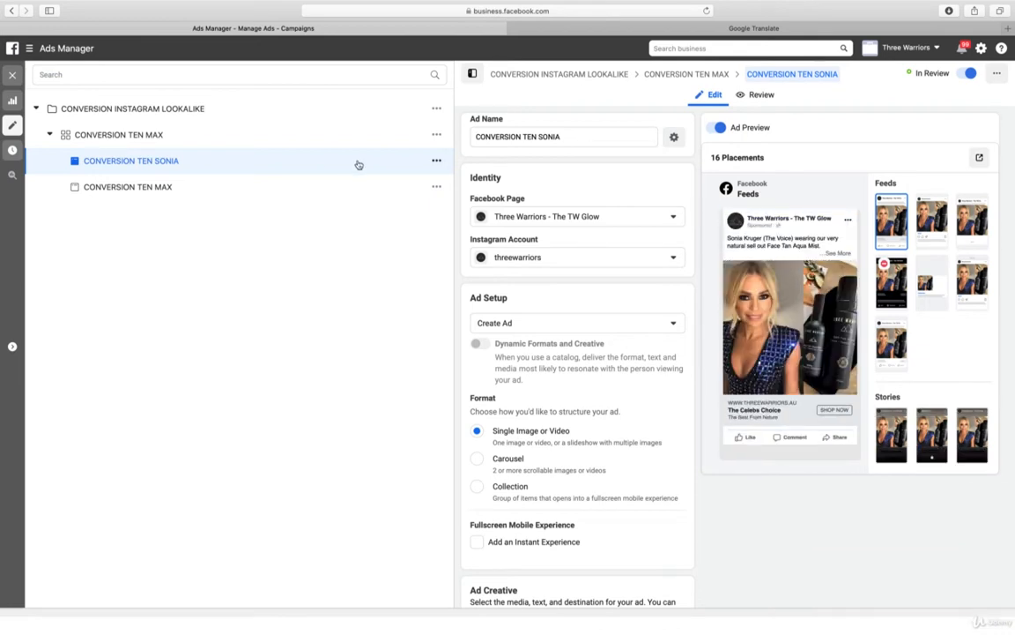
Duplicate the CONVERSION TEN SONIA ad once into its original campaign and rename the copy CONVERSION TEN SONIA2
click(435, 162)
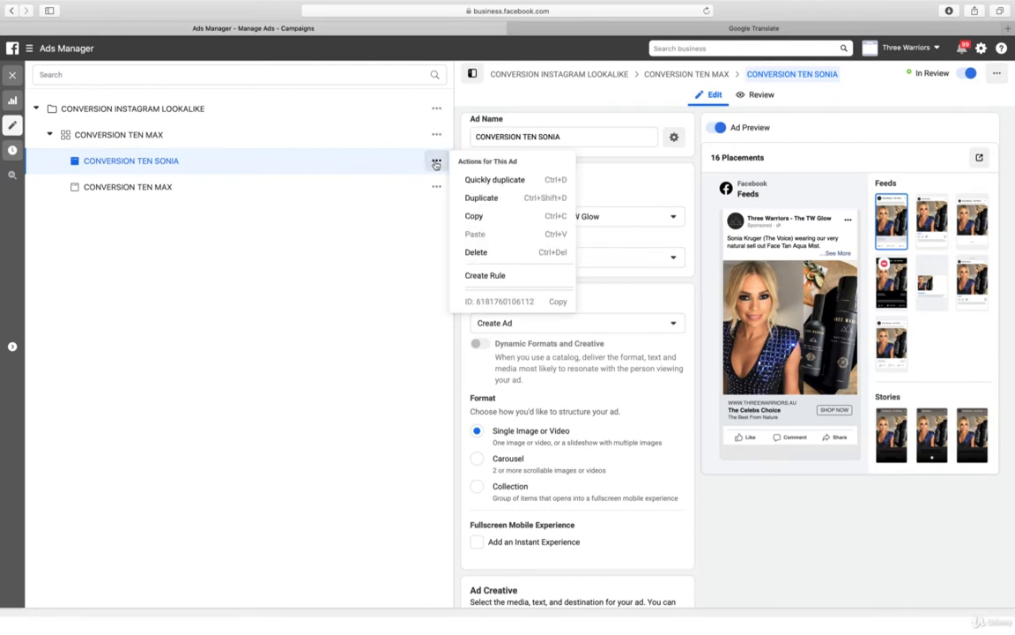
click(473, 199)
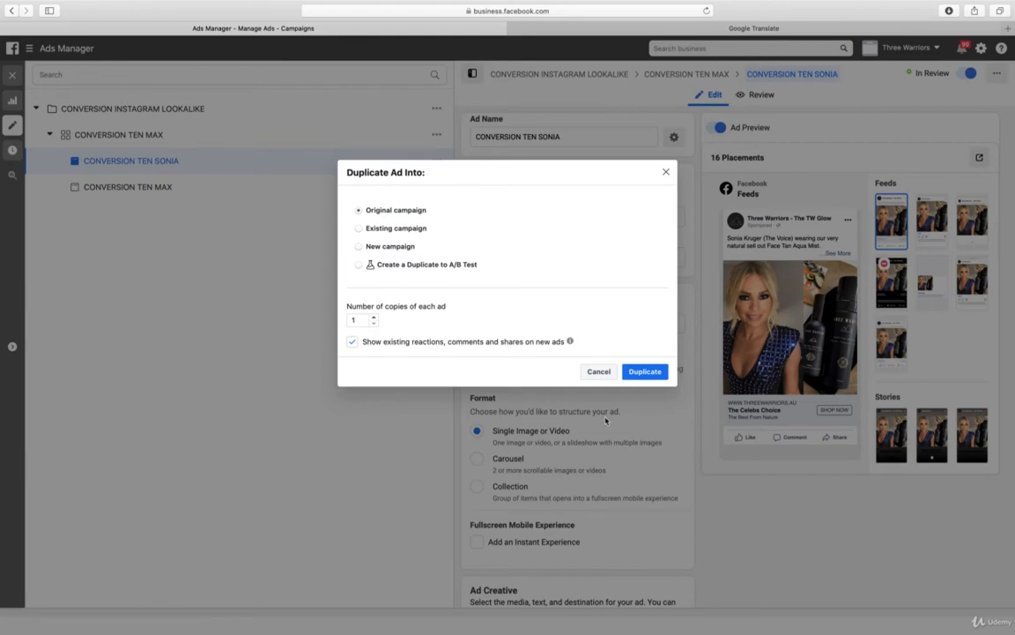
click(645, 371)
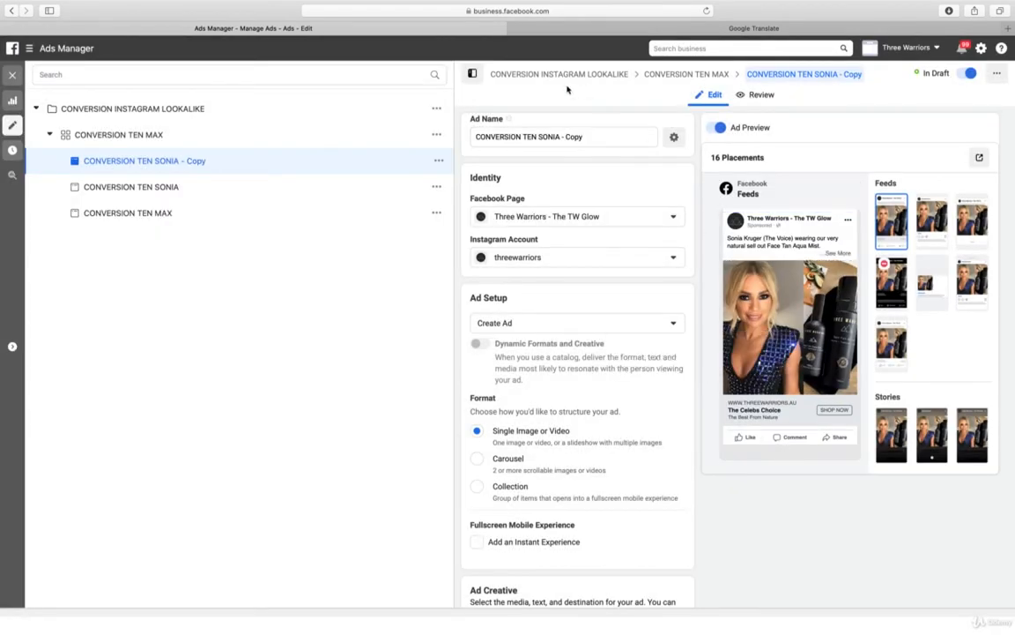
drag(559, 138, 616, 143)
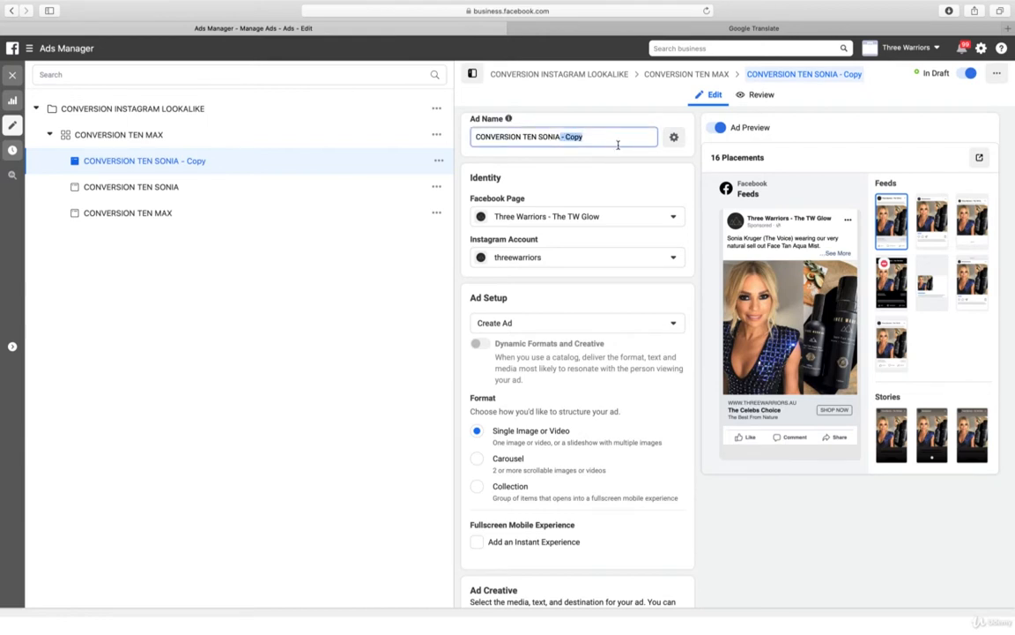
text(2)
Change the image of the CONVERSION TEN SONIA2 ad to 3 IMG_7933.JPG and check its preview
scroll(795, 524, down, 5)
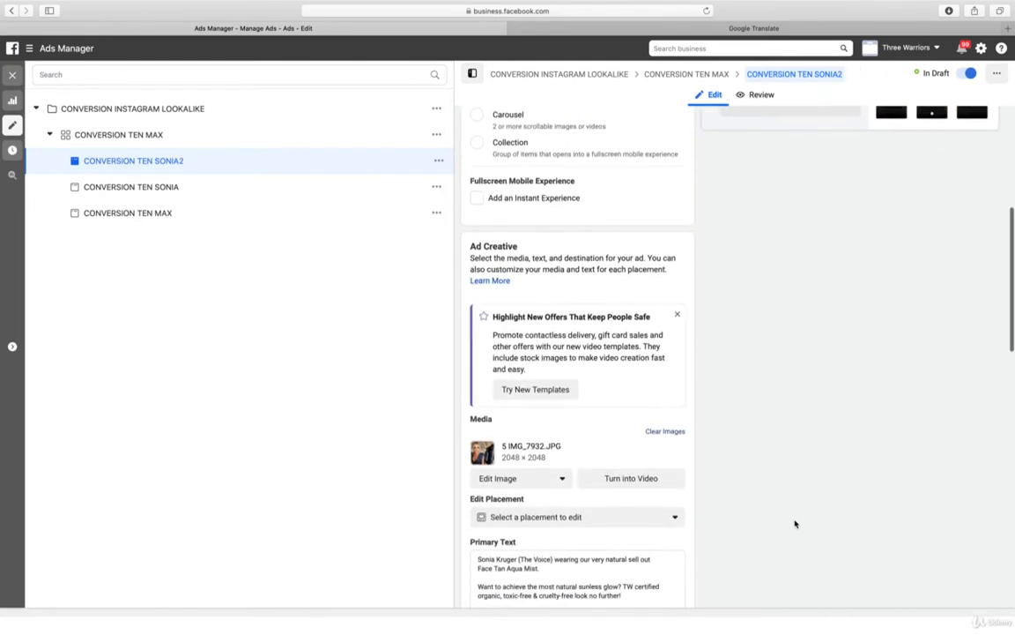
click(510, 480)
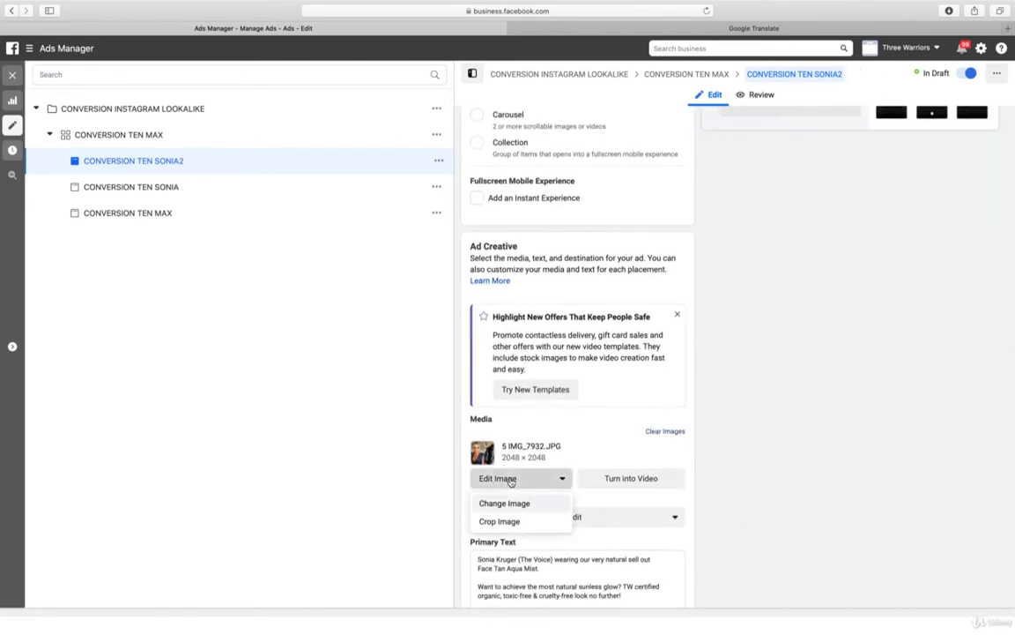
click(517, 504)
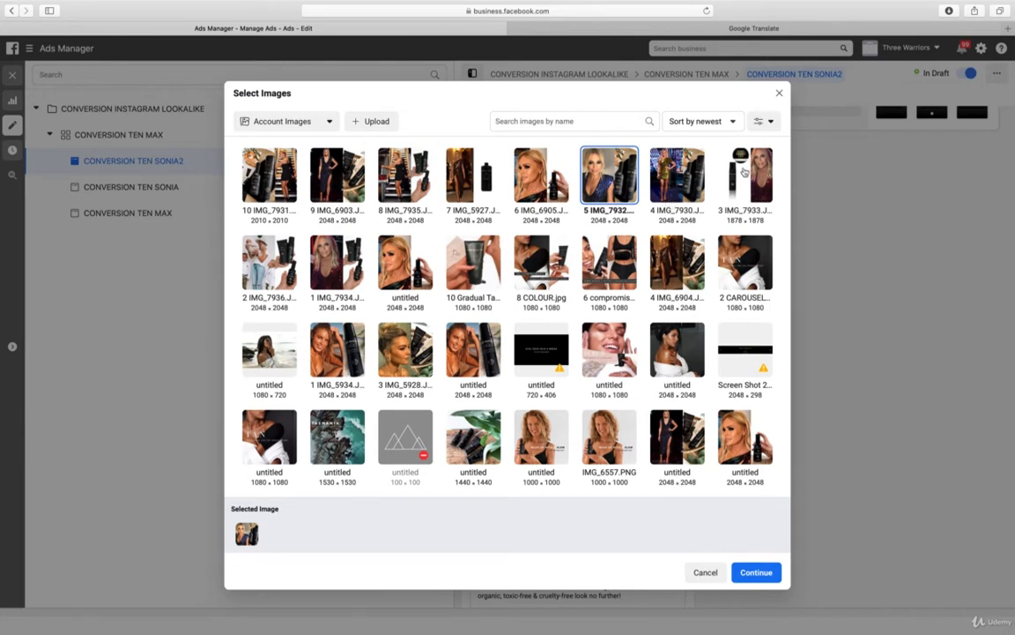
click(743, 163)
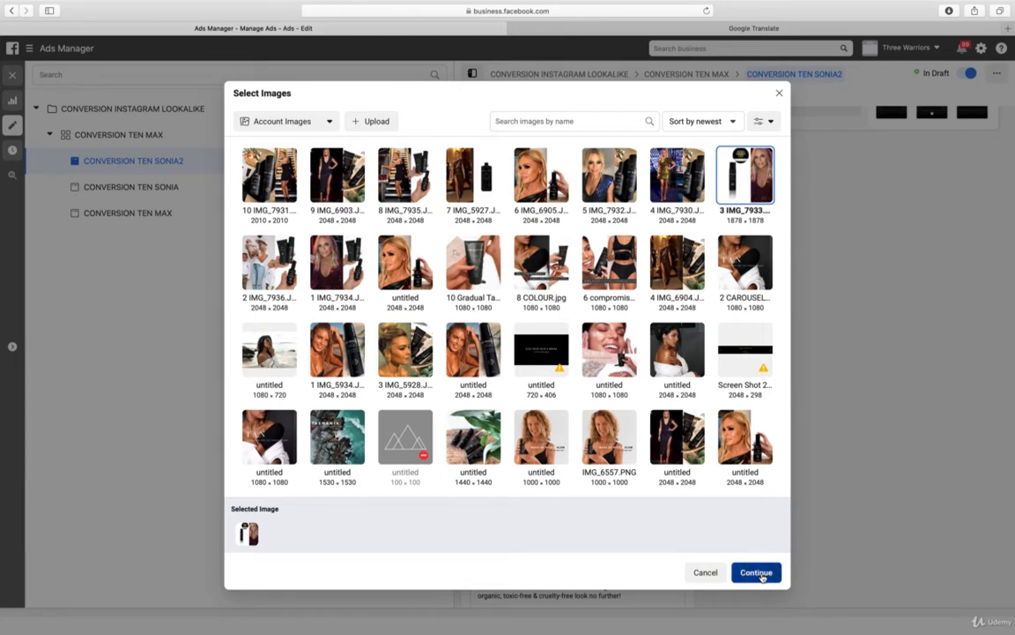
click(763, 573)
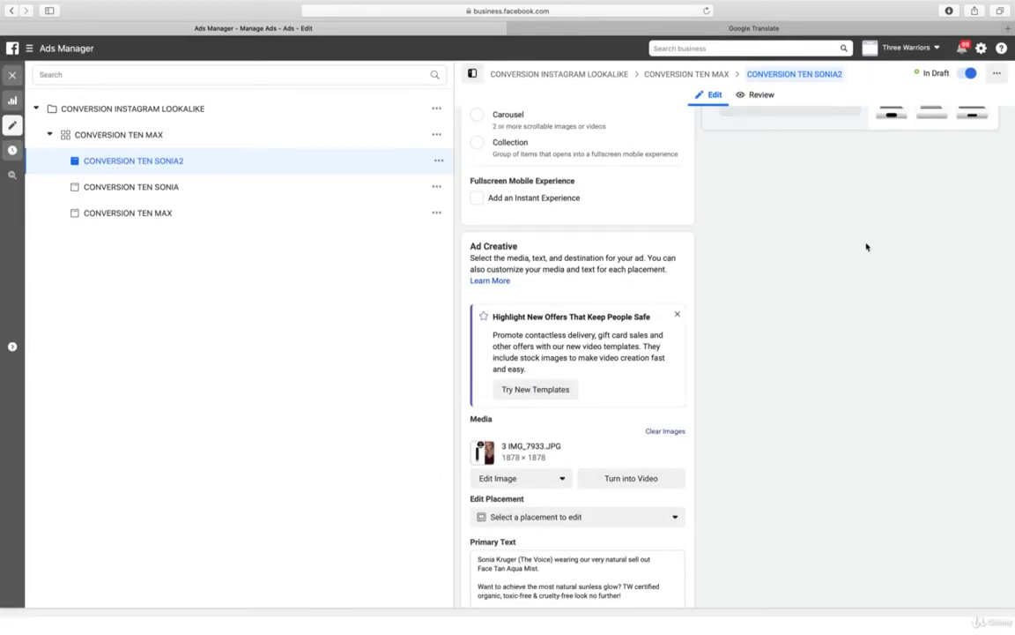
scroll(868, 247, up, 5)
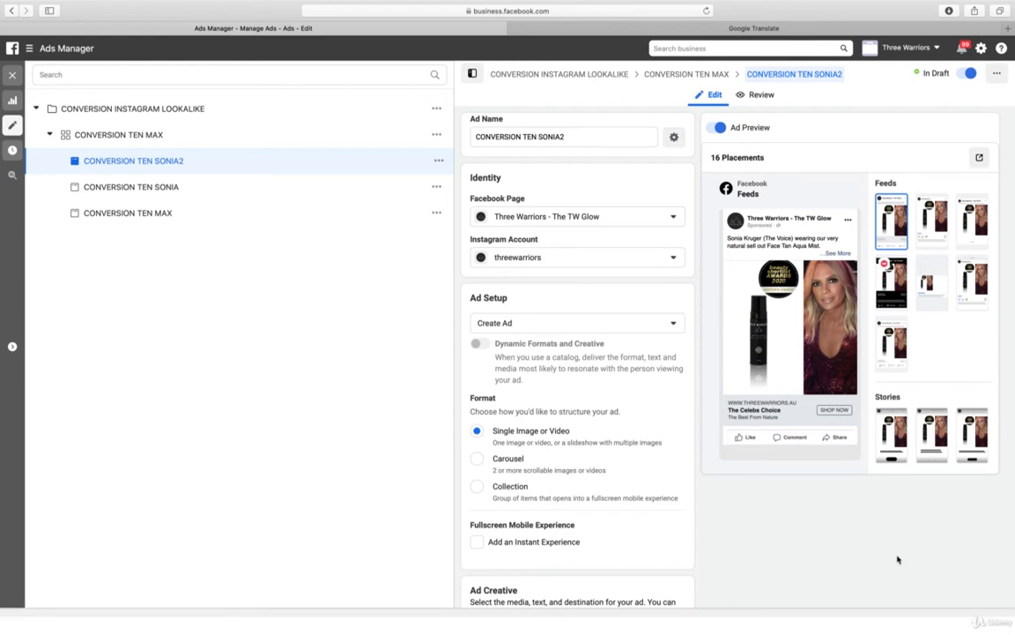
scroll(935, 559, down, 10)
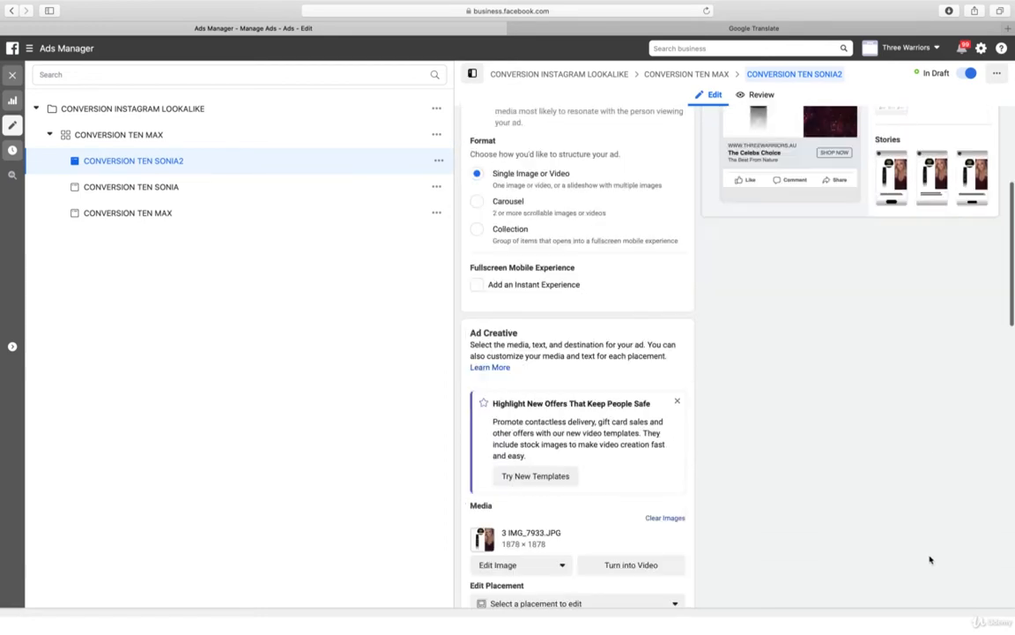
Change the URL parameters of the CONVERSION TEN SONIA2 ad to end with utm_content=ConversionSonia2 and publish the ad
scroll(917, 560, down, 10)
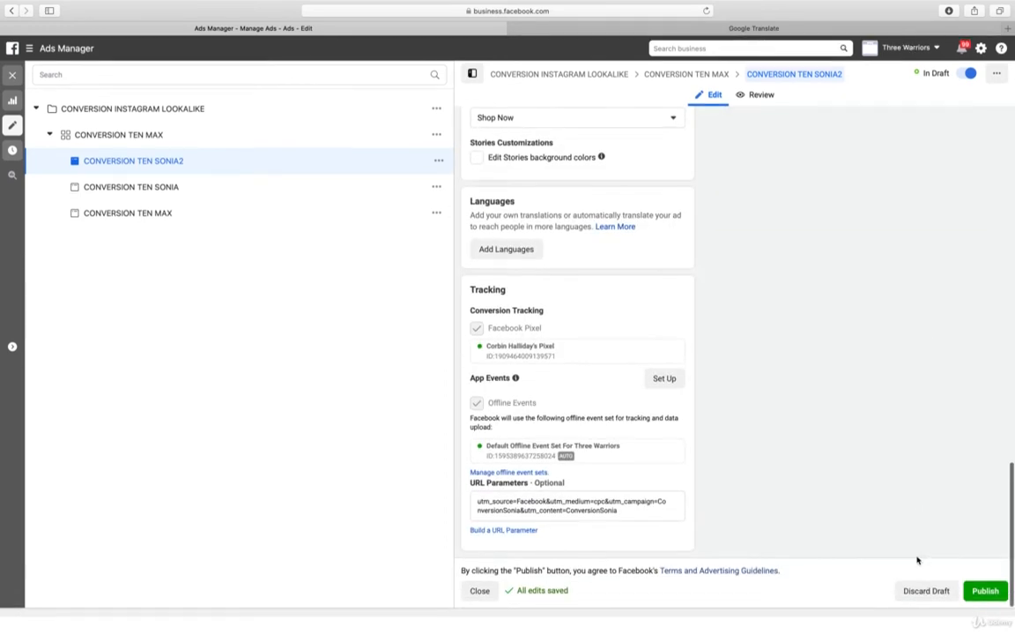
click(626, 509)
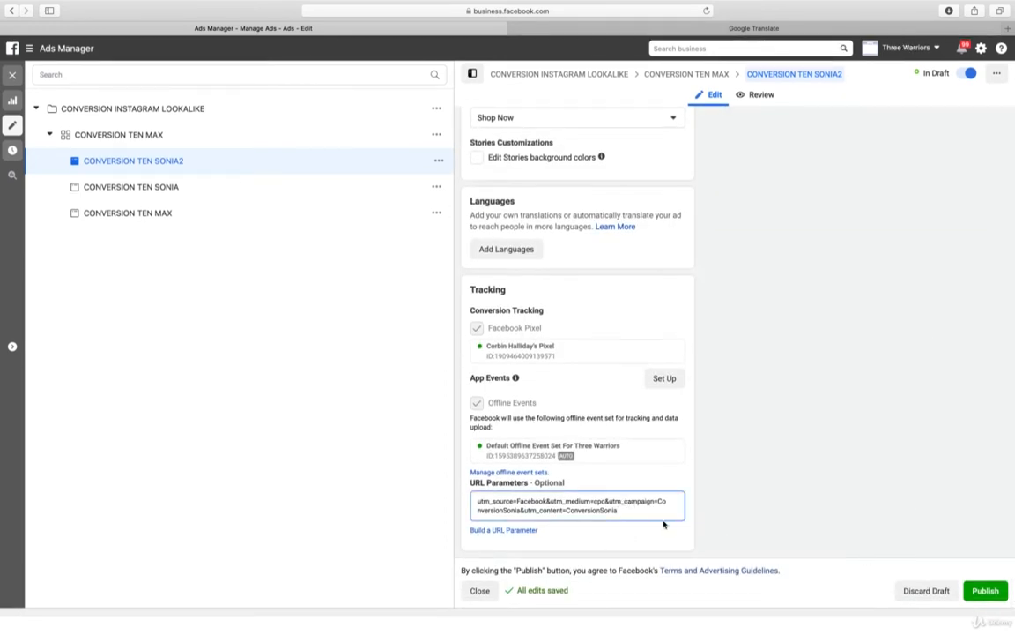
text(2)
click(985, 593)
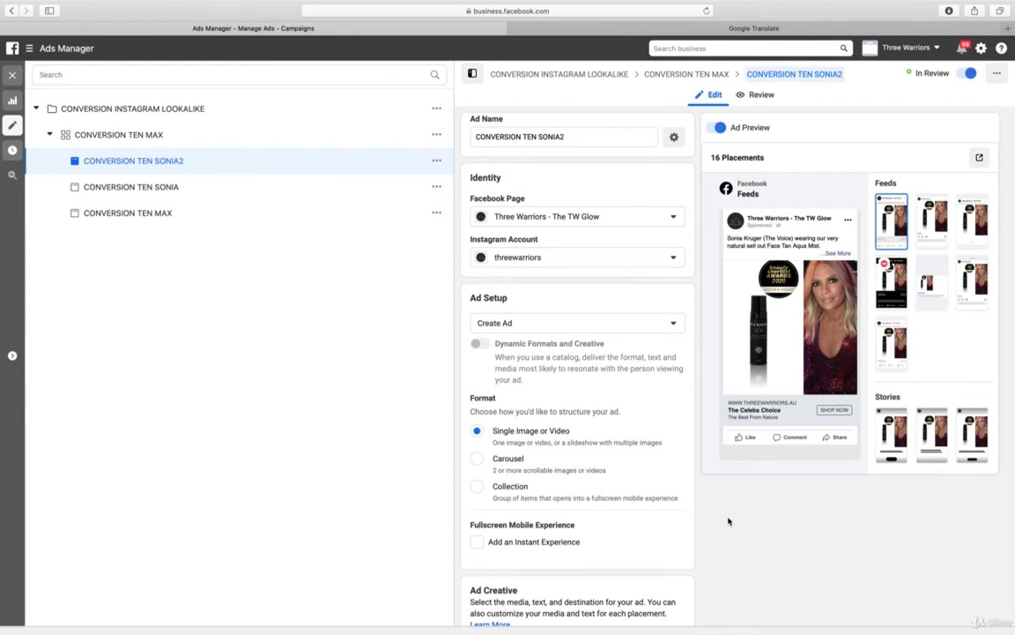
Duplicate the CONVERSION TEN SONIA2 ad once into its original campaign and rename the copy CONVERSION TEN SONIA3
click(436, 161)
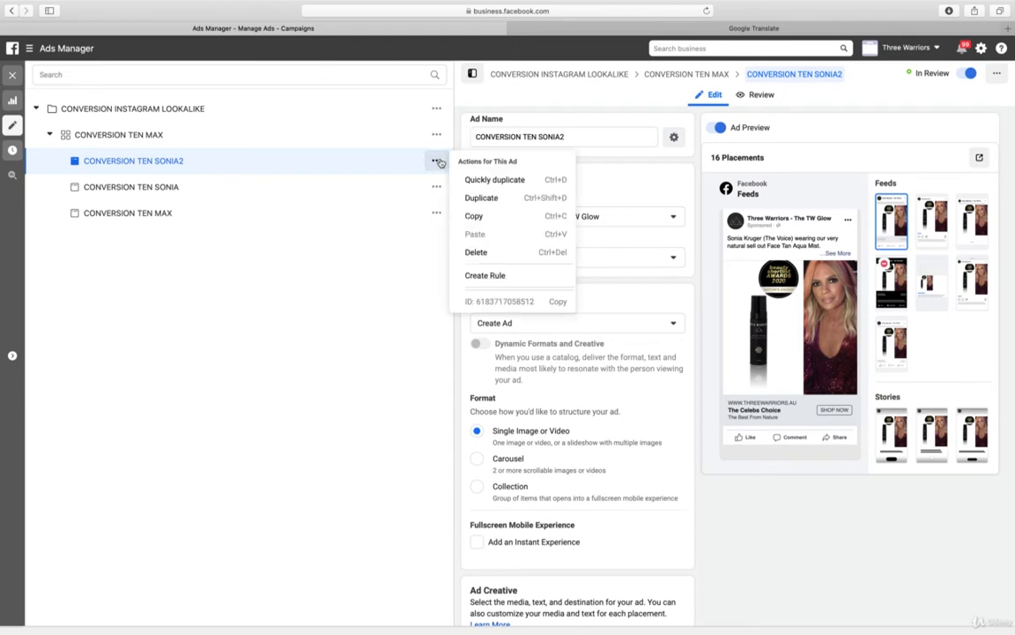
click(487, 205)
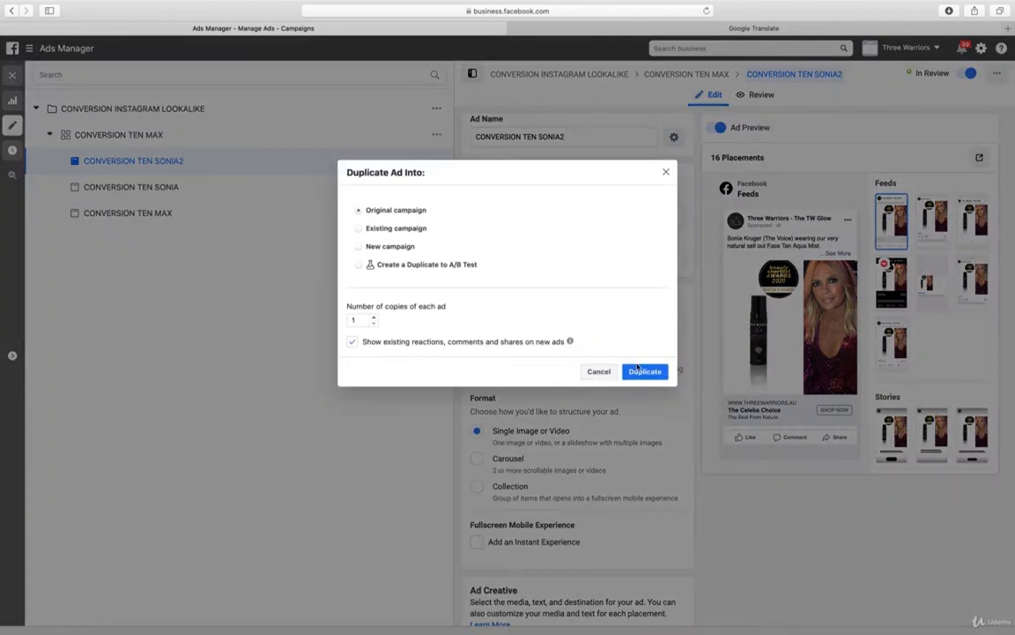
click(645, 371)
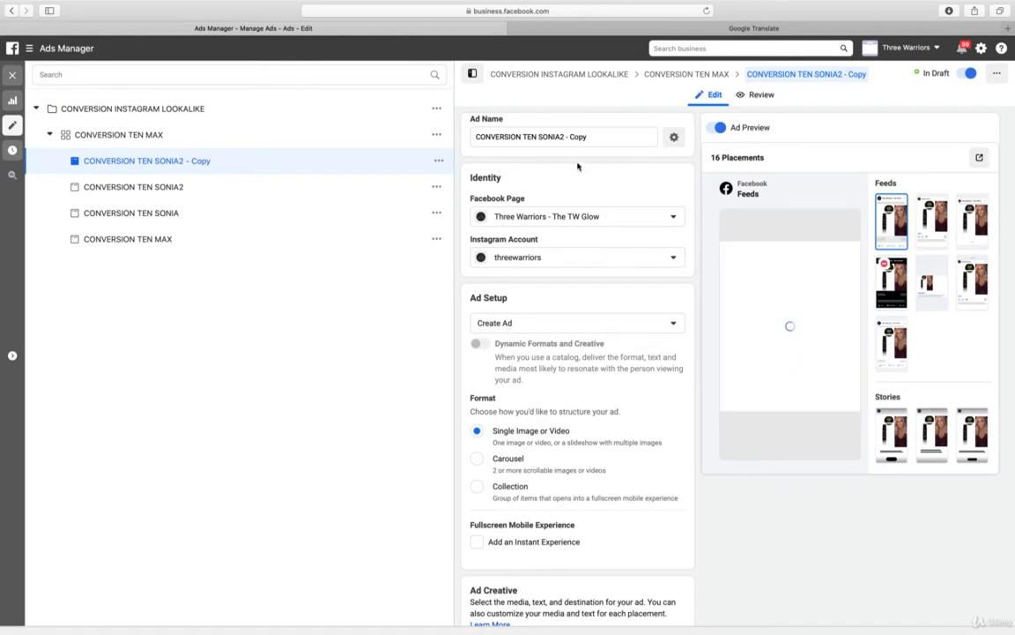
drag(561, 136, 607, 137)
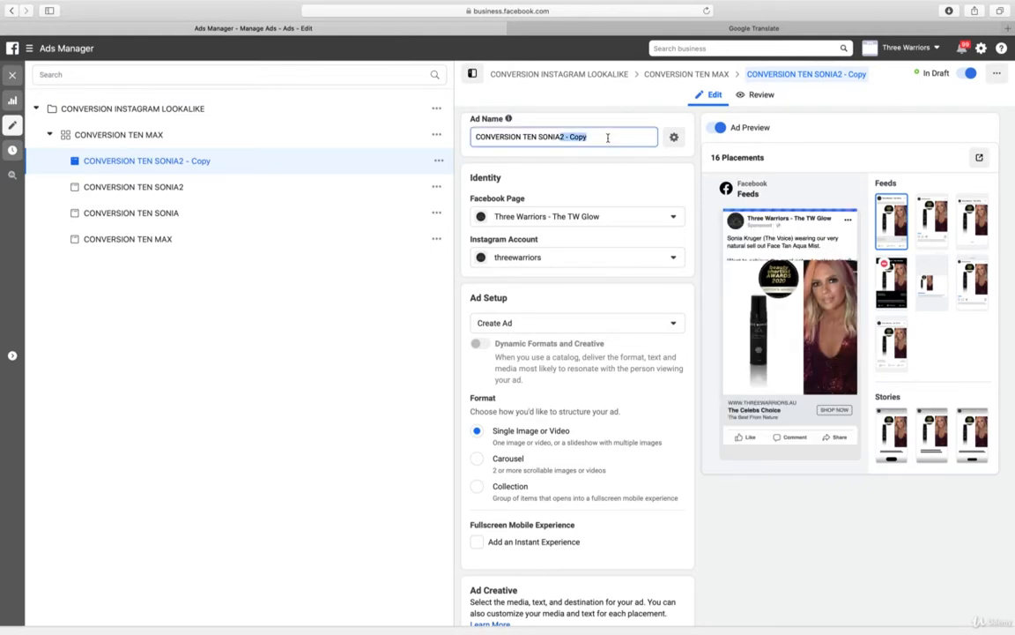
text(3)
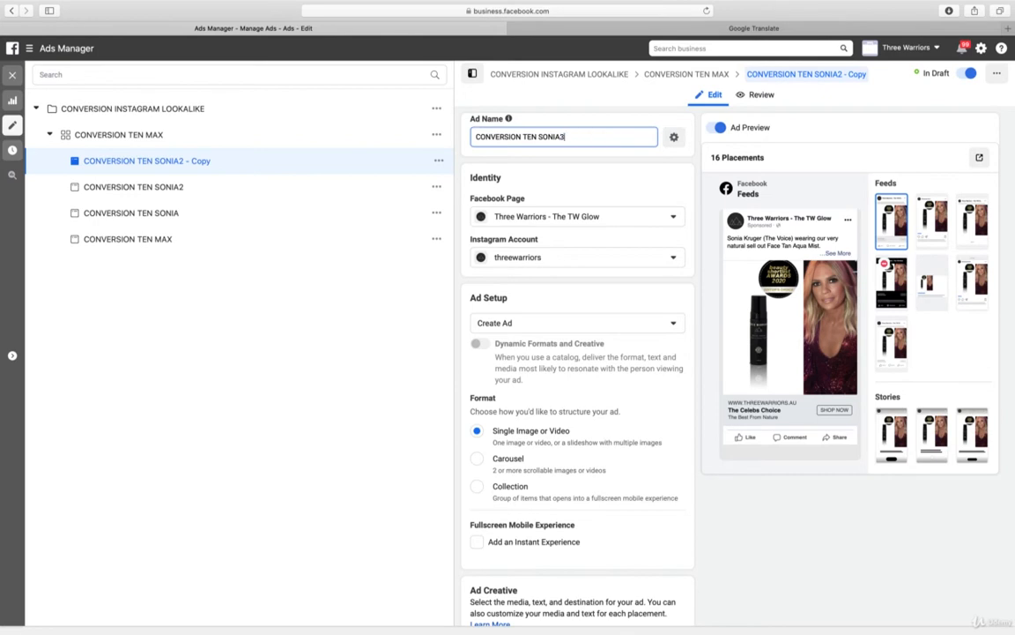
click(849, 567)
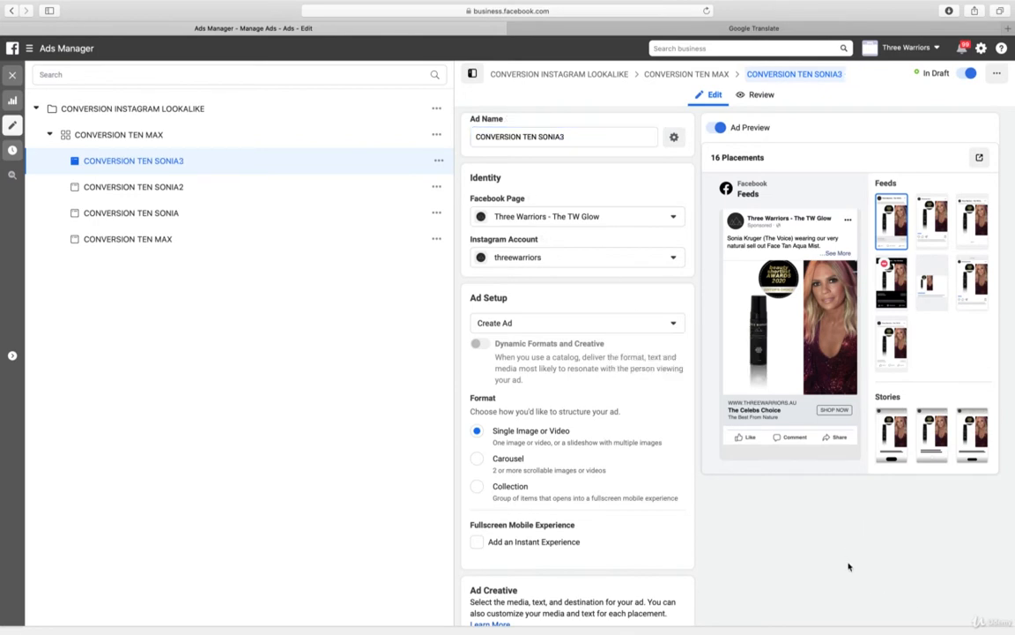
Replace the image of the CONVERSION TEN SONIA3 ad with 2 IMG_7936.JPG from the account images and publish the ad
scroll(842, 562, down, 5)
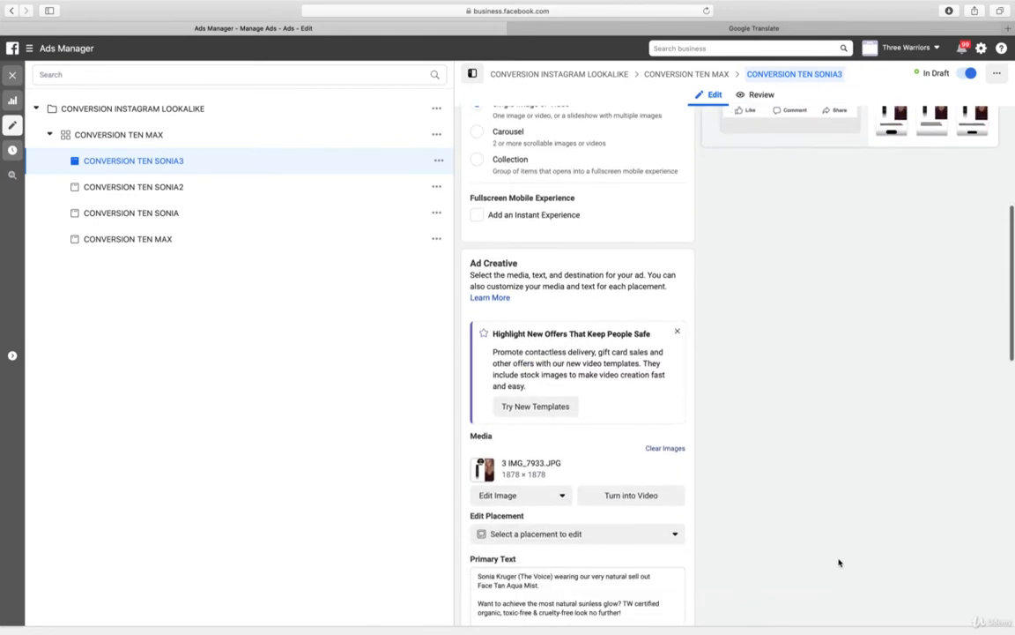
scroll(838, 561, down, 5)
scroll(838, 562, up, 2)
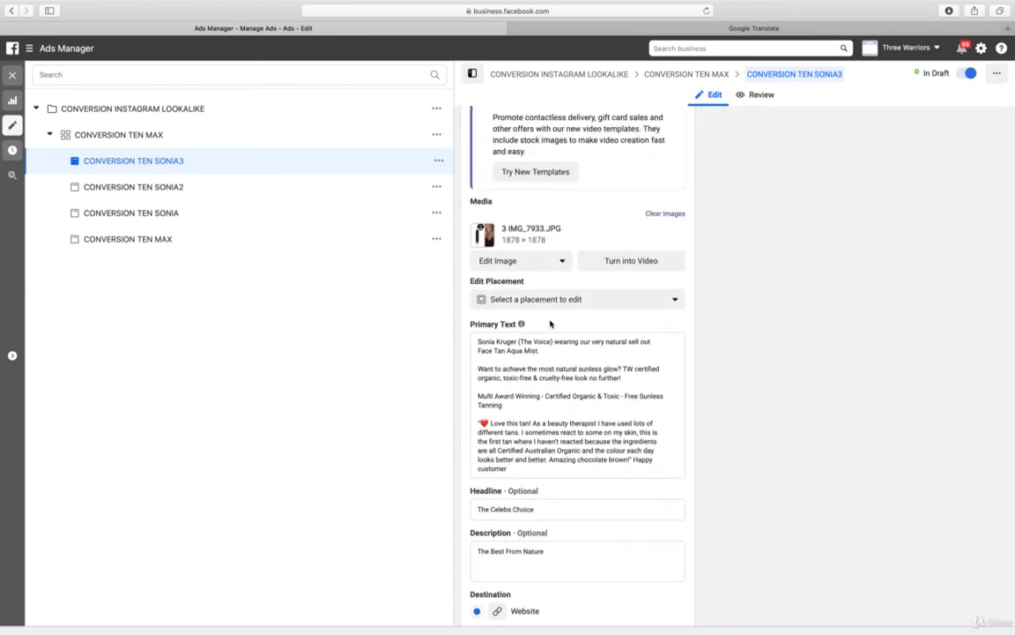
click(520, 264)
click(525, 287)
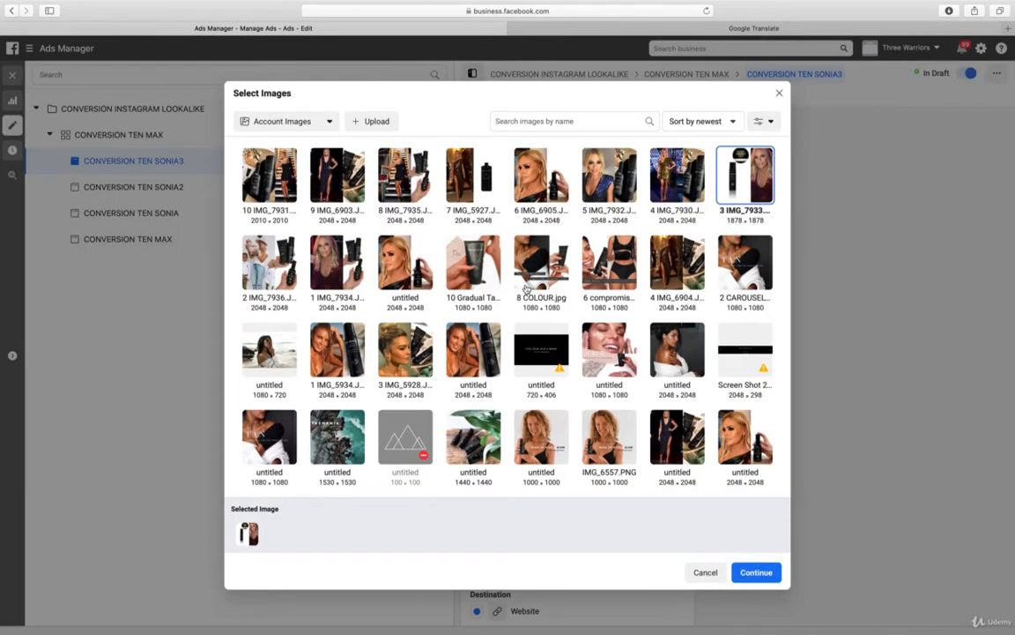
click(329, 258)
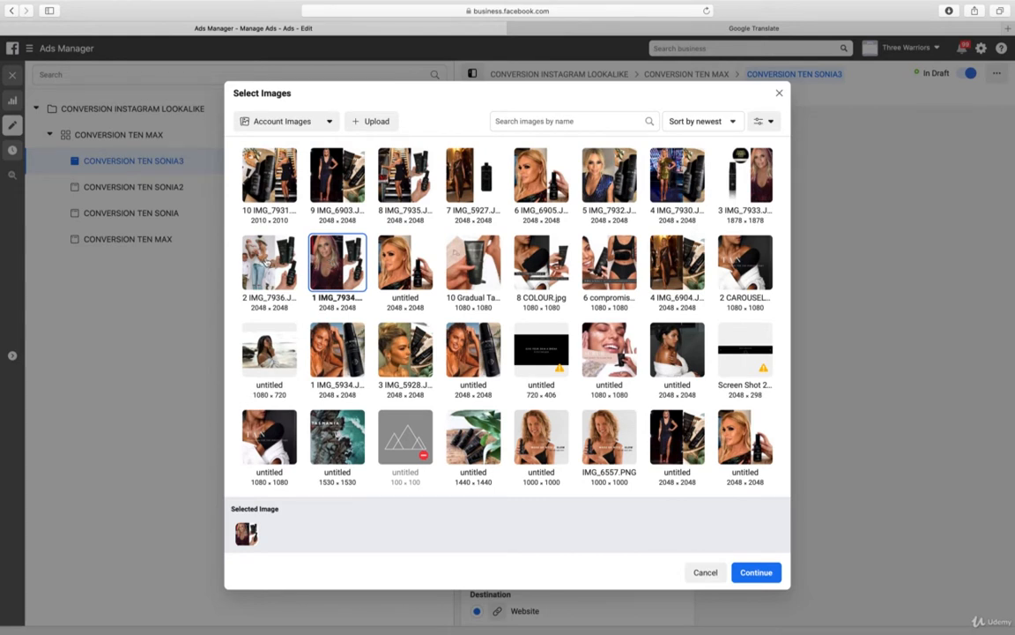
click(268, 265)
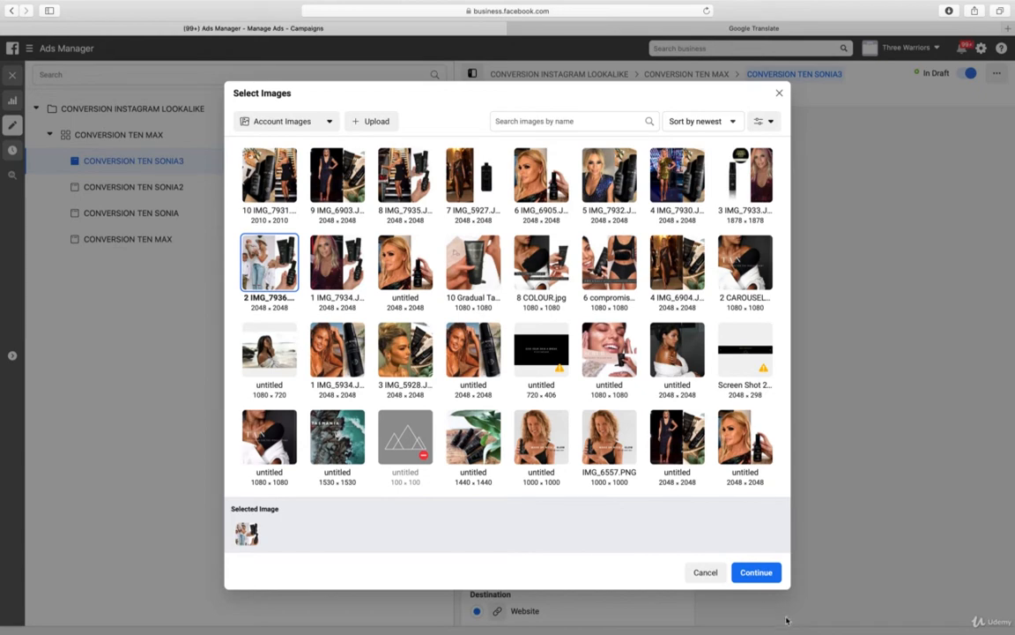
click(755, 573)
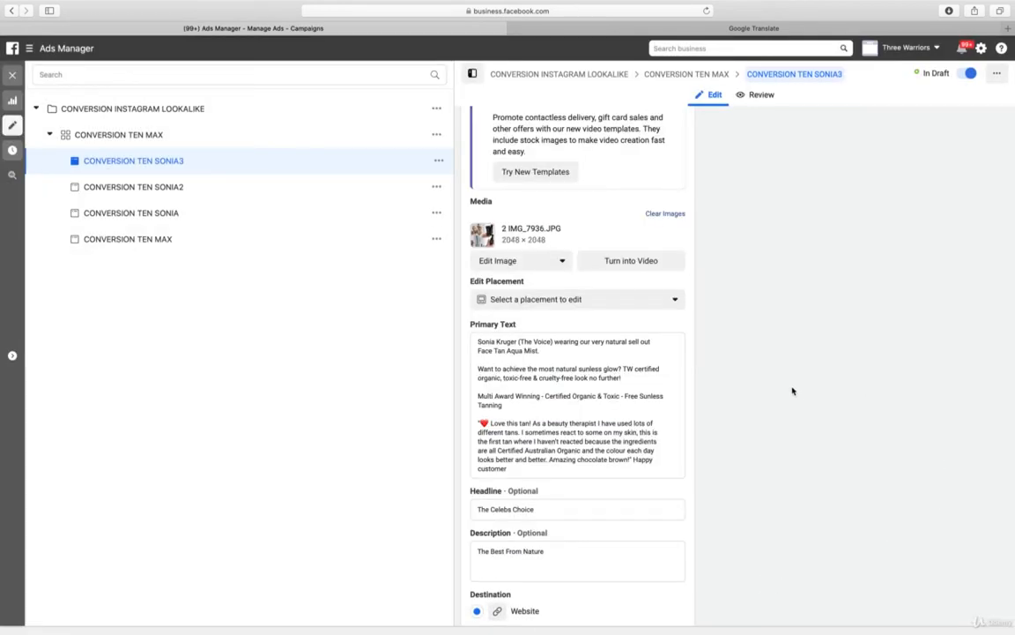
scroll(816, 390, down, 4)
scroll(815, 391, down, 4)
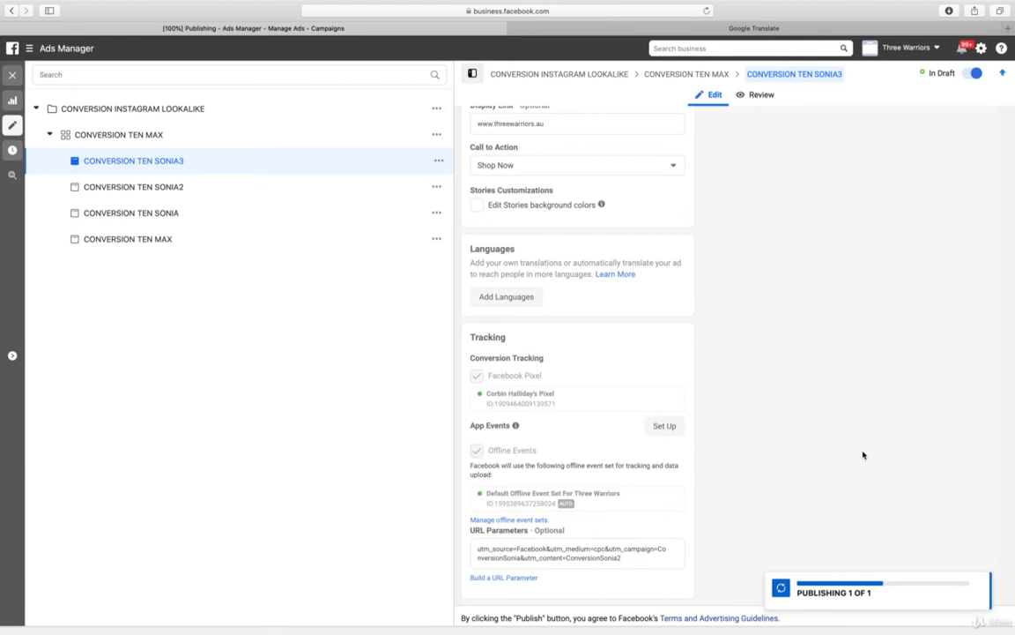
Set the daily budget of the CONVERSION TEN MAX ad set in the CONVERSION INSTAGRAM LOOKALIKE campaign to $35.00
click(203, 109)
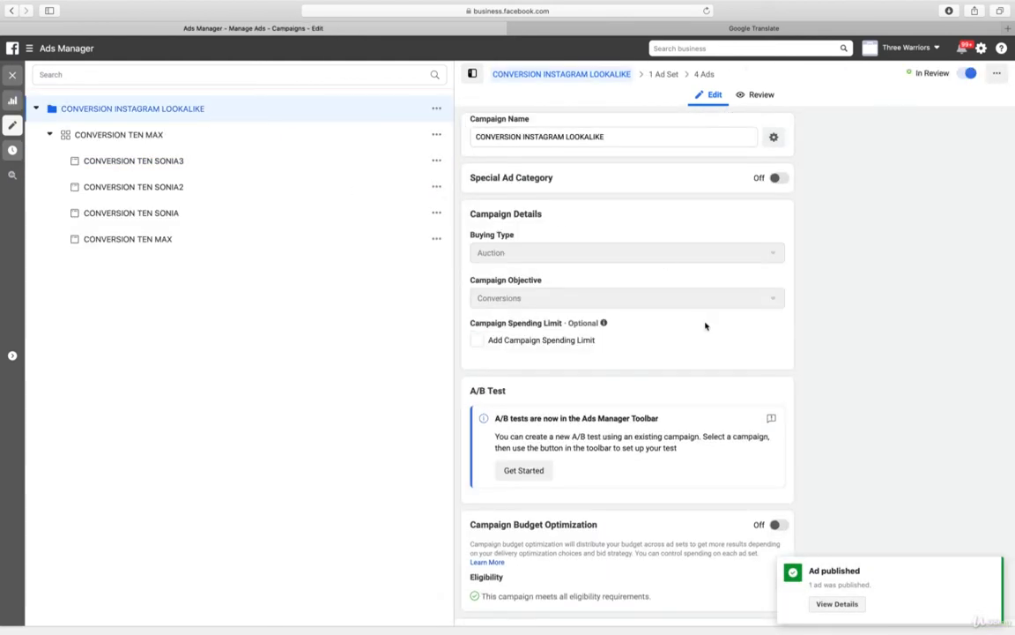
scroll(705, 325, down, 2)
scroll(706, 326, up, 2)
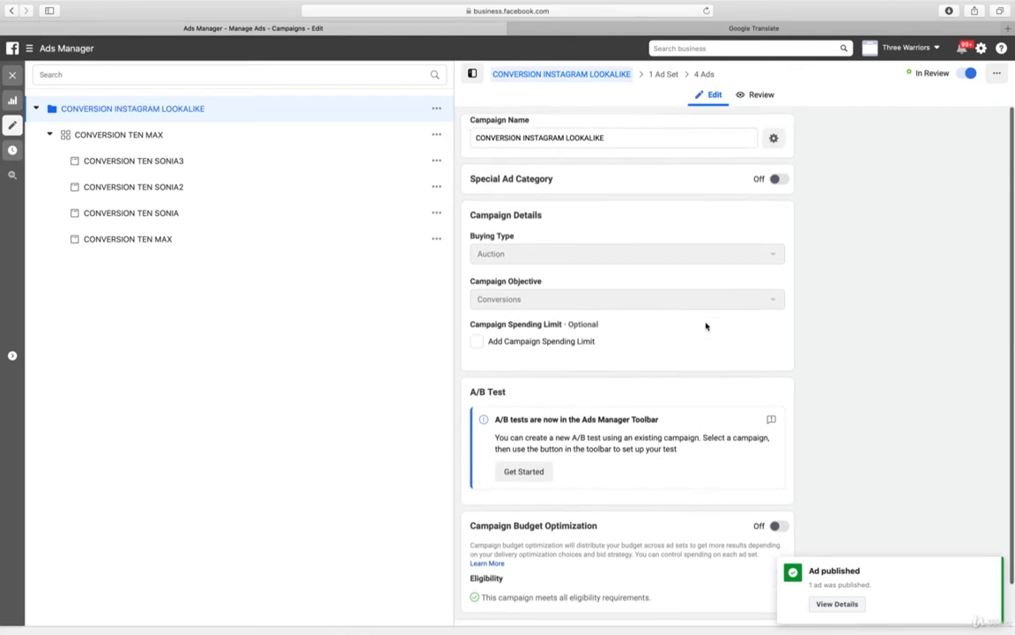
scroll(706, 326, down, 2)
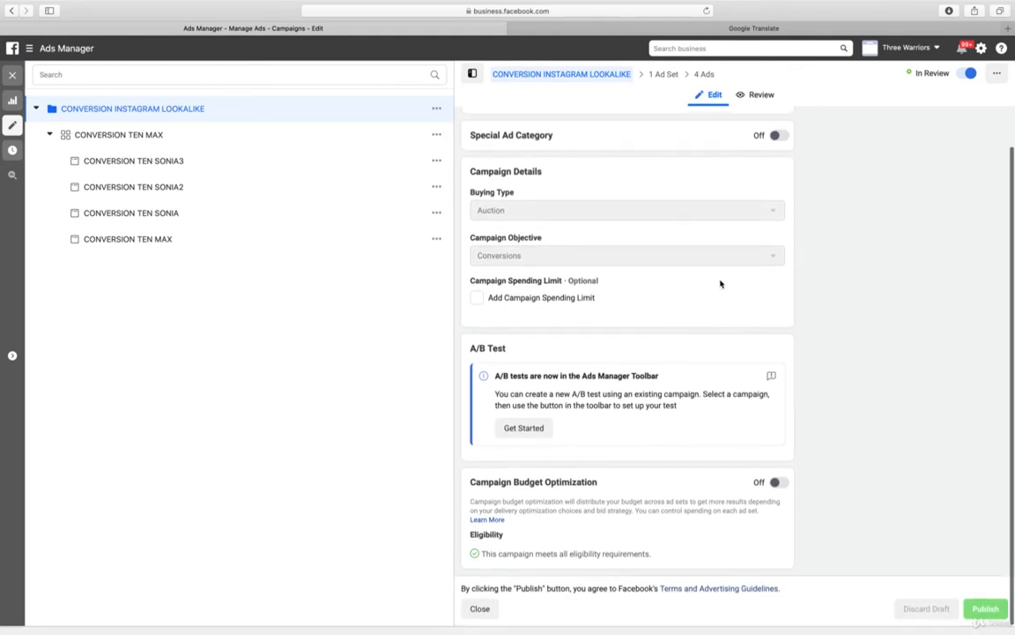
click(155, 135)
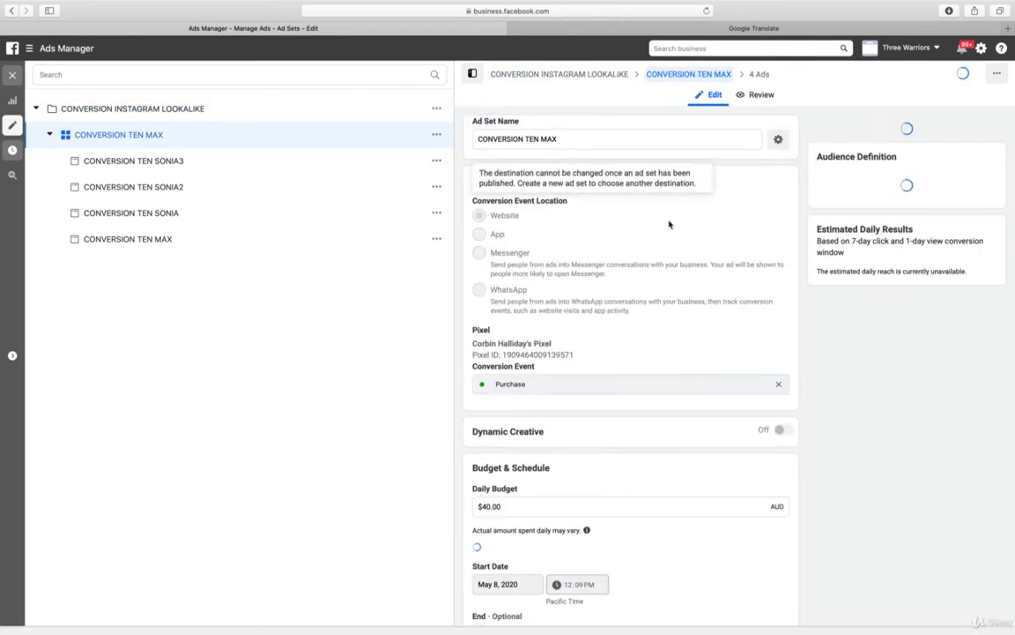
scroll(670, 224, down, 2)
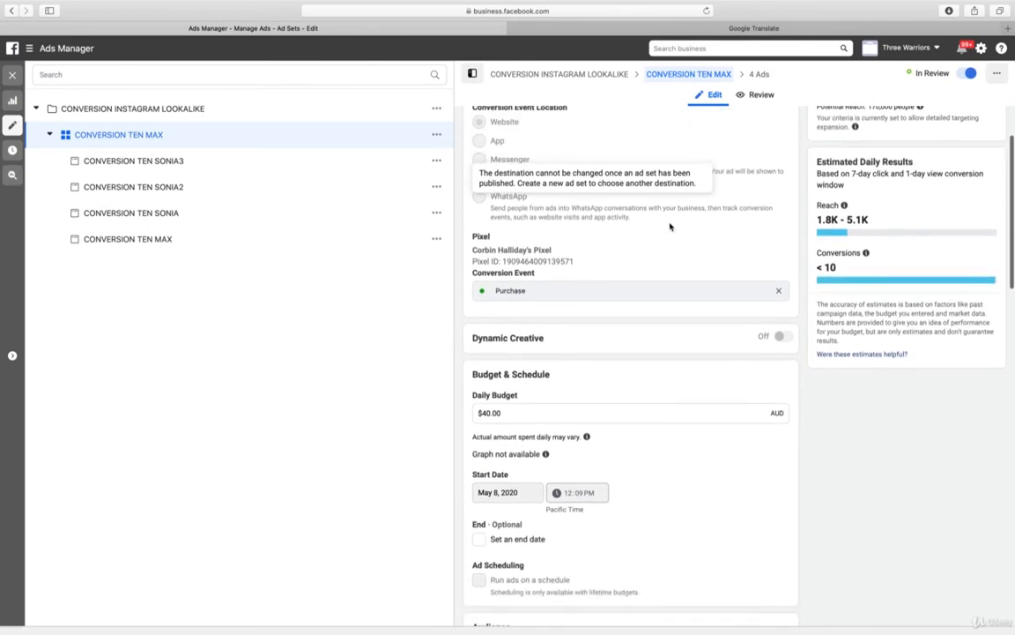
click(557, 412)
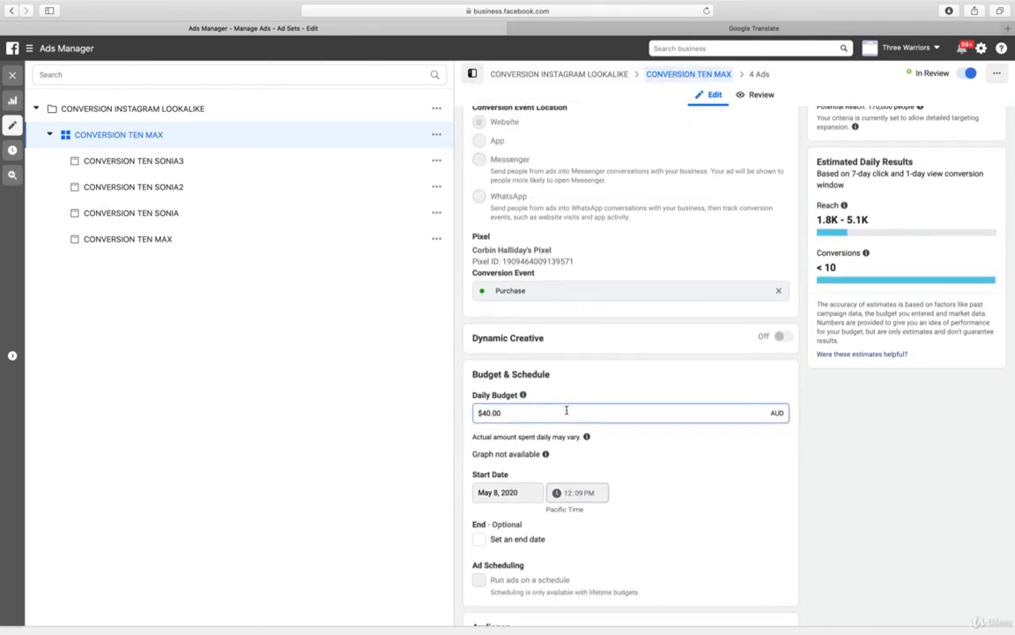
key(Left)
key(Left)
key(Left)
key(shift+Left)
key(shift+Left)
text(35)
click(863, 527)
Publish the budget change of the CONVERSION TEN MAX ad set and close the editor
scroll(864, 527, down, 10)
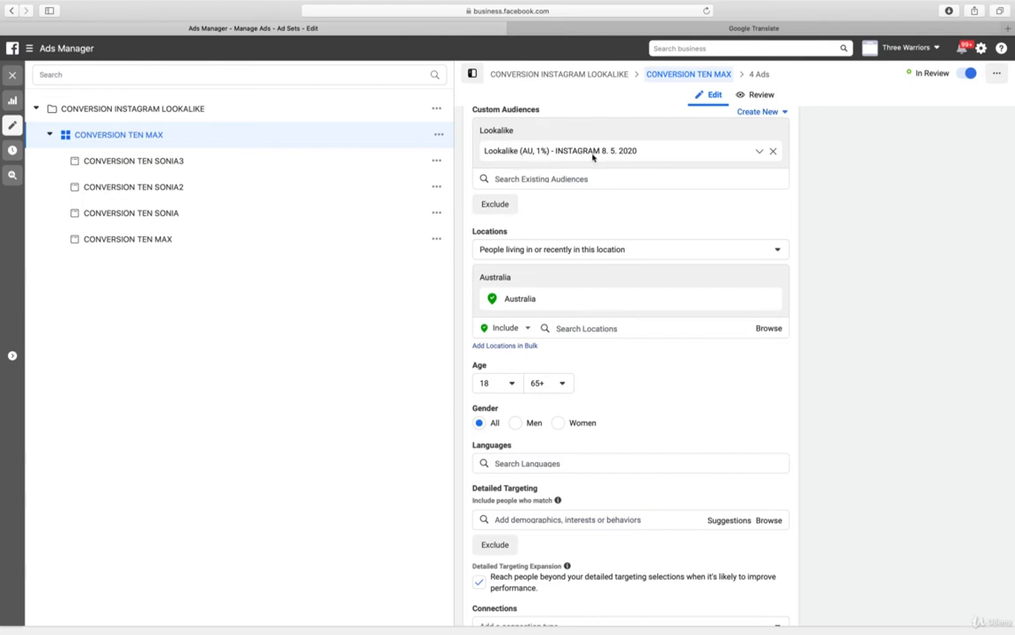
scroll(948, 373, down, 10)
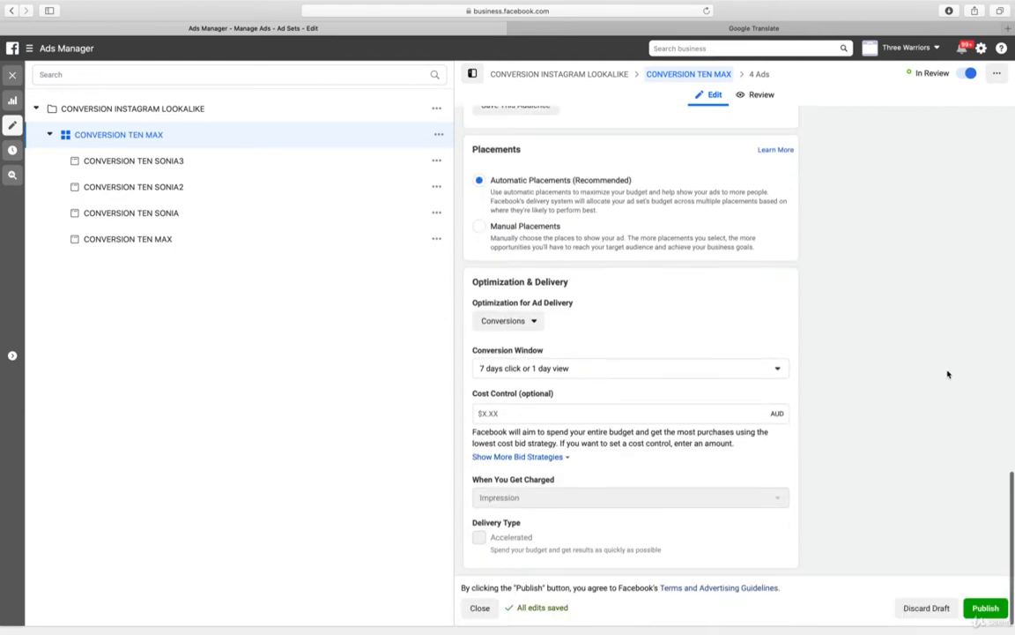
click(985, 607)
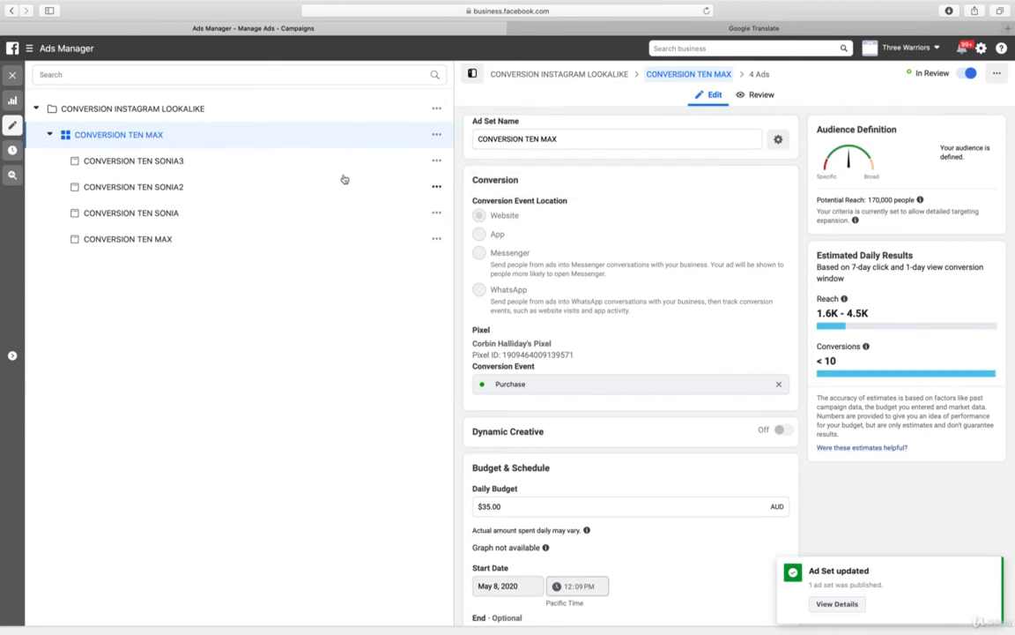
click(11, 76)
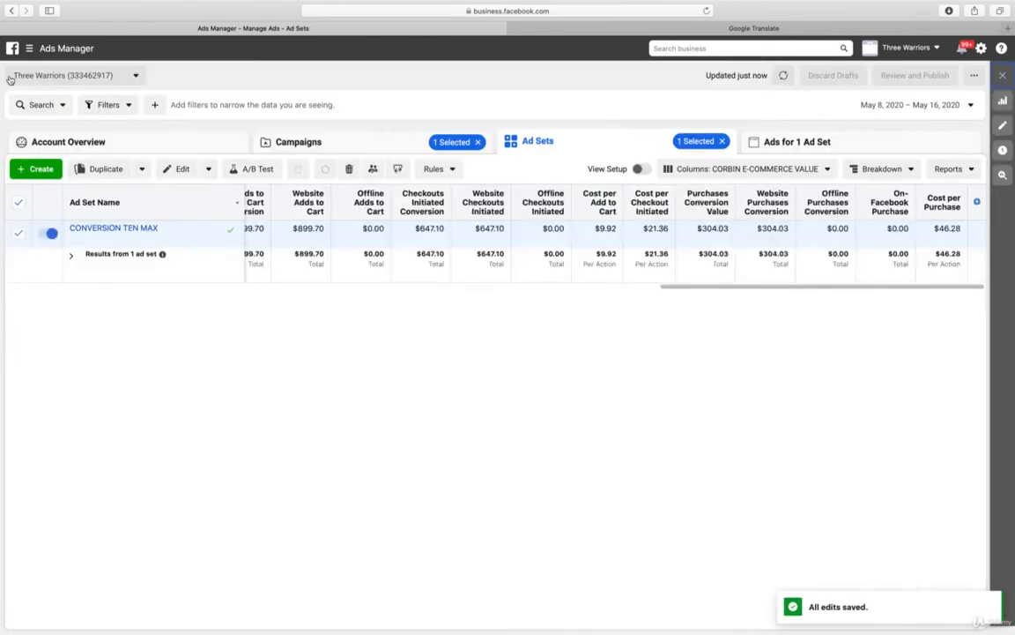
In the CATALOGUE DYNAMIC RETARGETING campaign, duplicate the CATALOGUE DYNAMIC SONIA ad once into its original campaign and rename the copy CATALOGUE DYNAMIC SONIA2
click(361, 146)
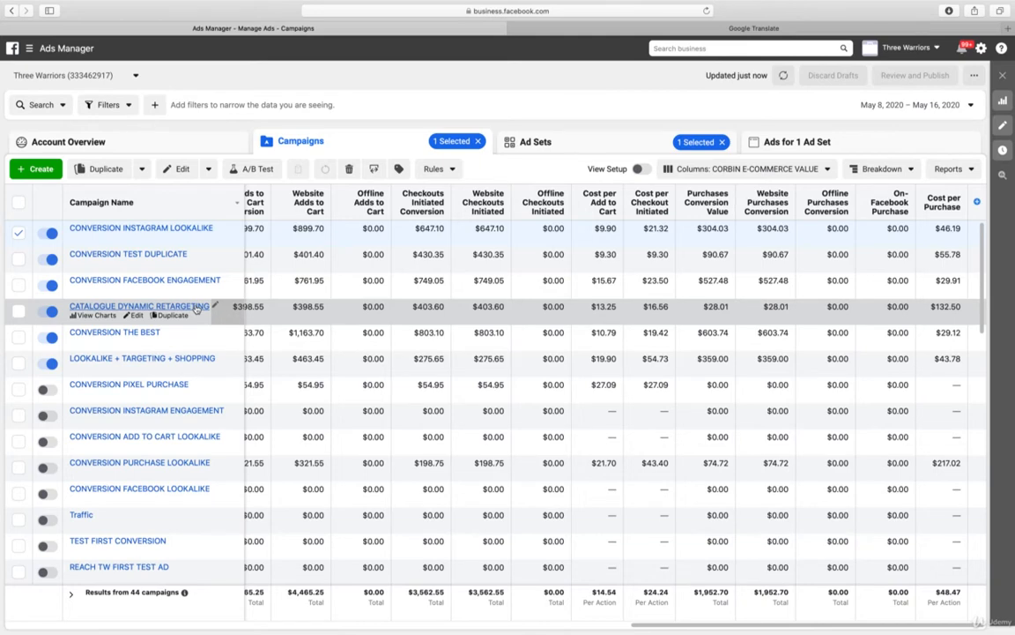
click(196, 307)
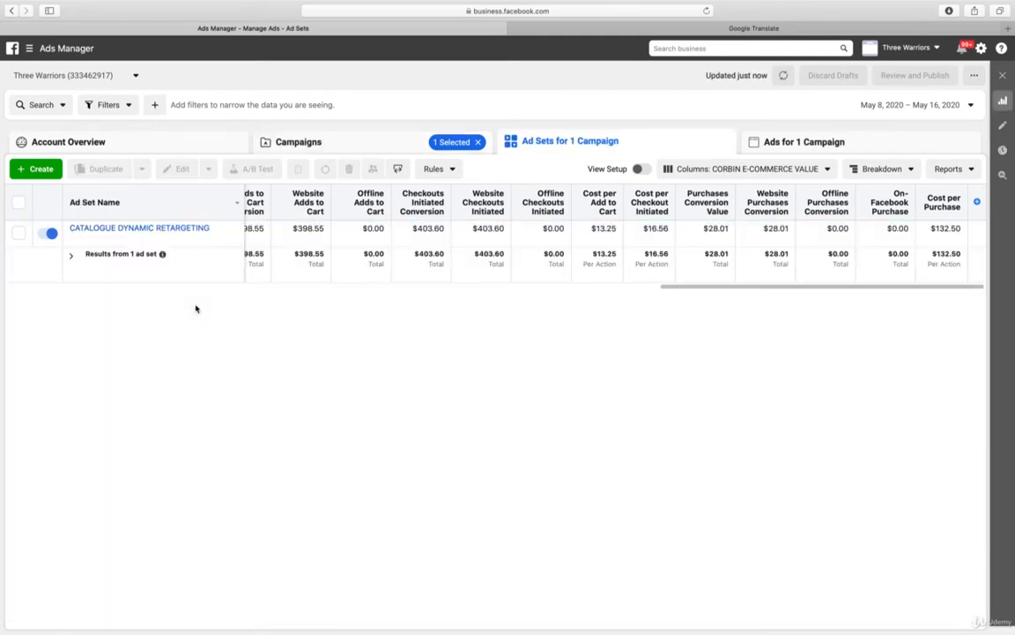
click(183, 234)
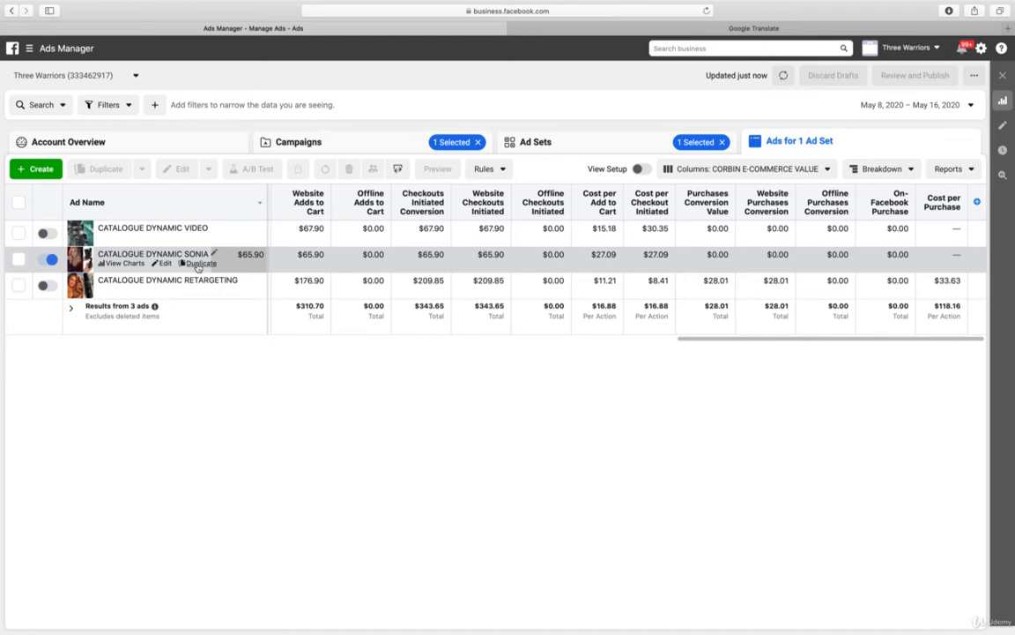
click(199, 264)
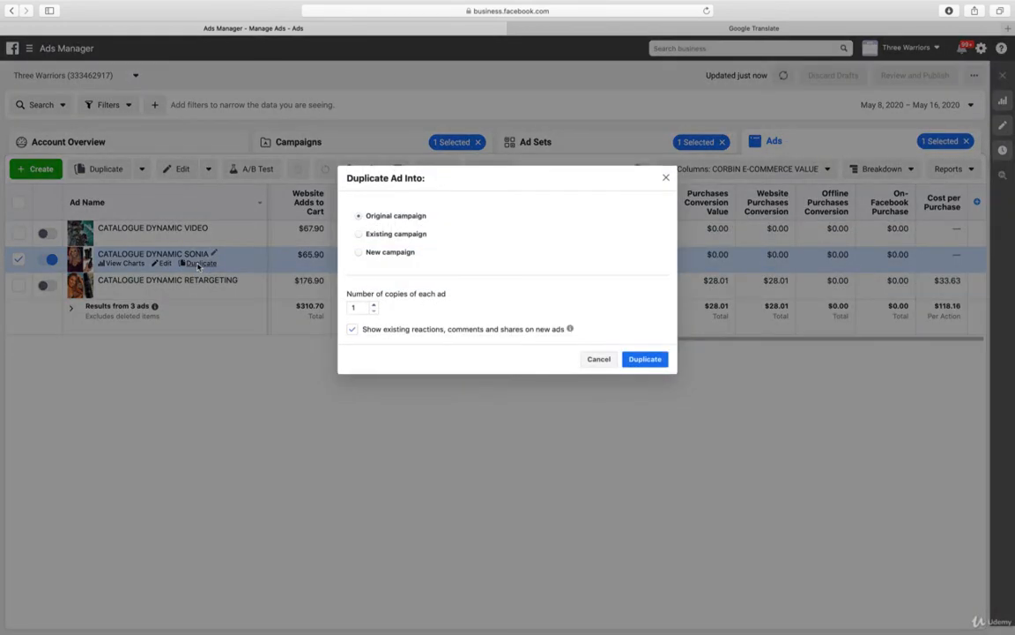
click(646, 358)
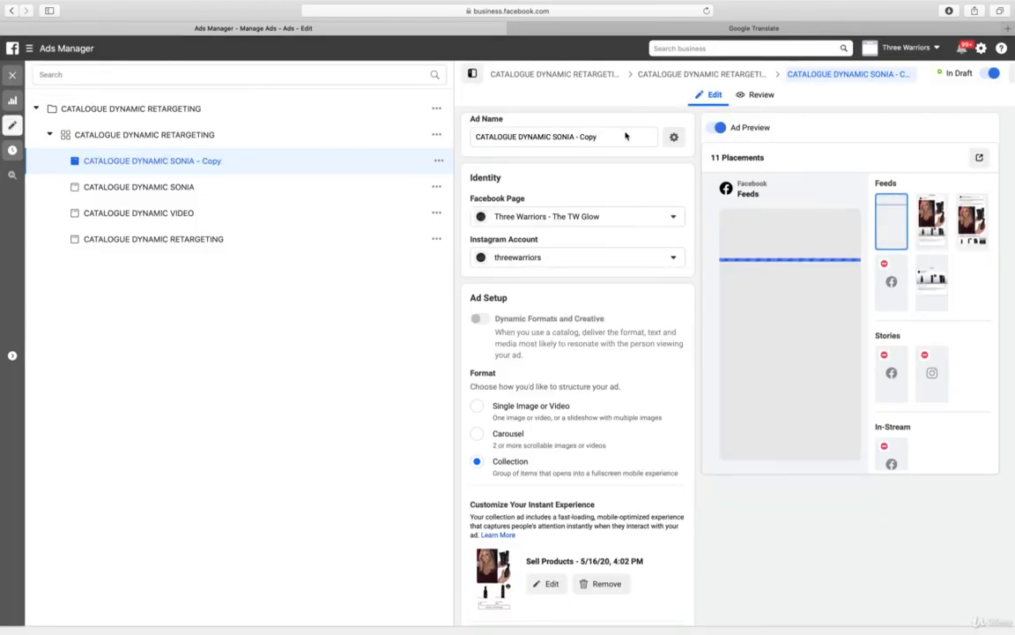
drag(575, 137, 611, 137)
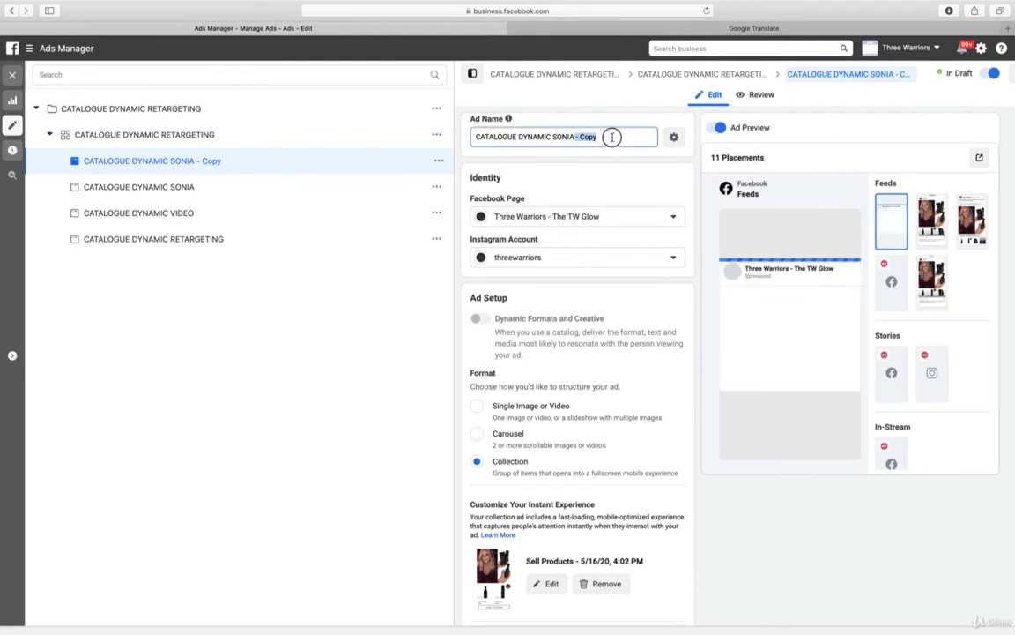
text(2)
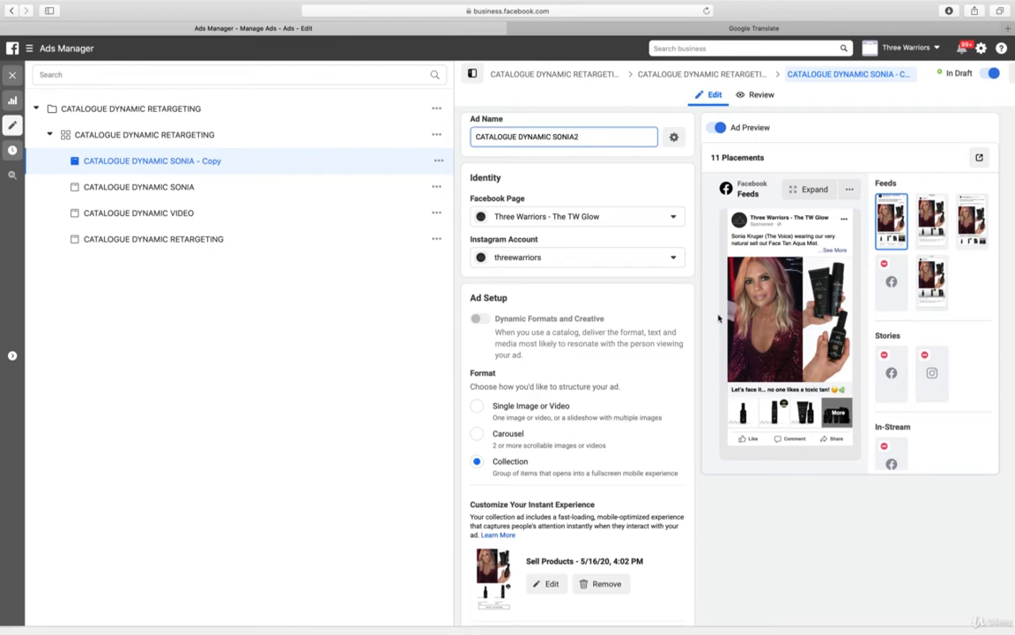
Replace the cover image in the CATALOGUE DYNAMIC SONIA2 ad's Instant Experience with 5 IMG_7932 from the account images
scroll(705, 317, down, 4)
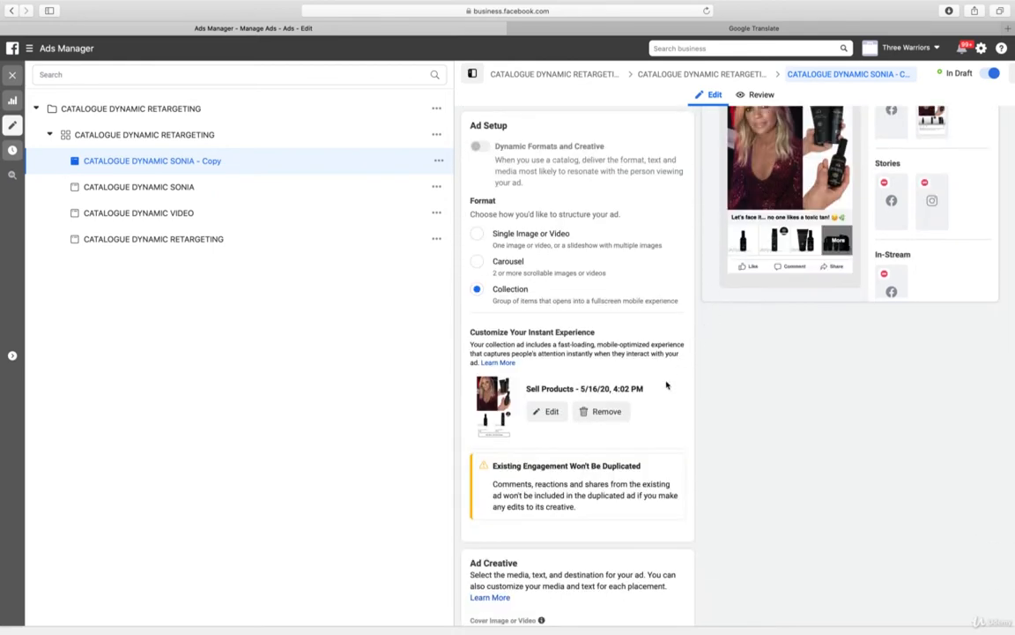
click(553, 413)
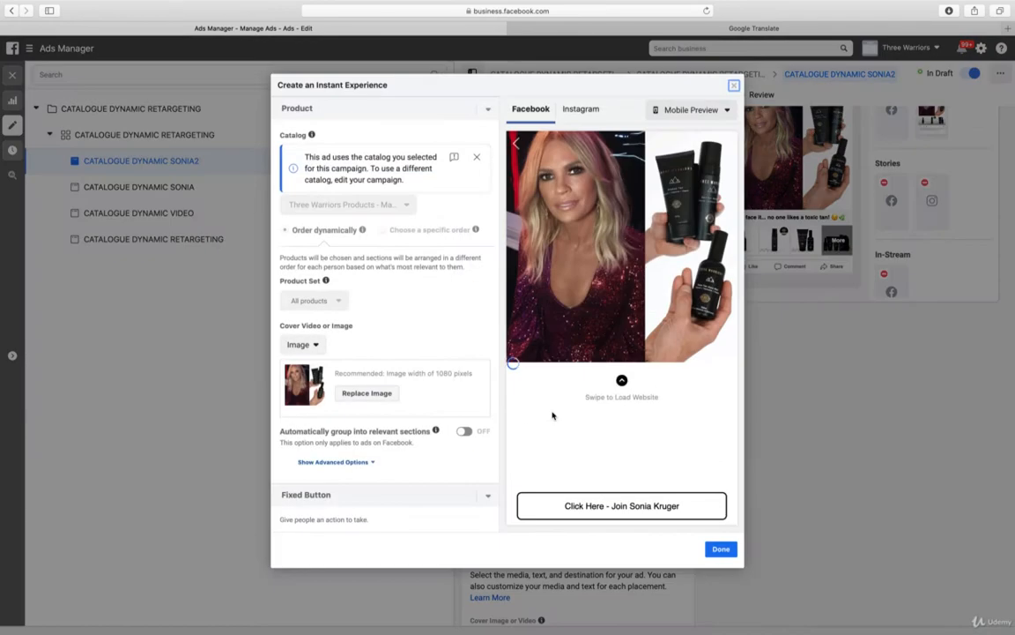
click(367, 393)
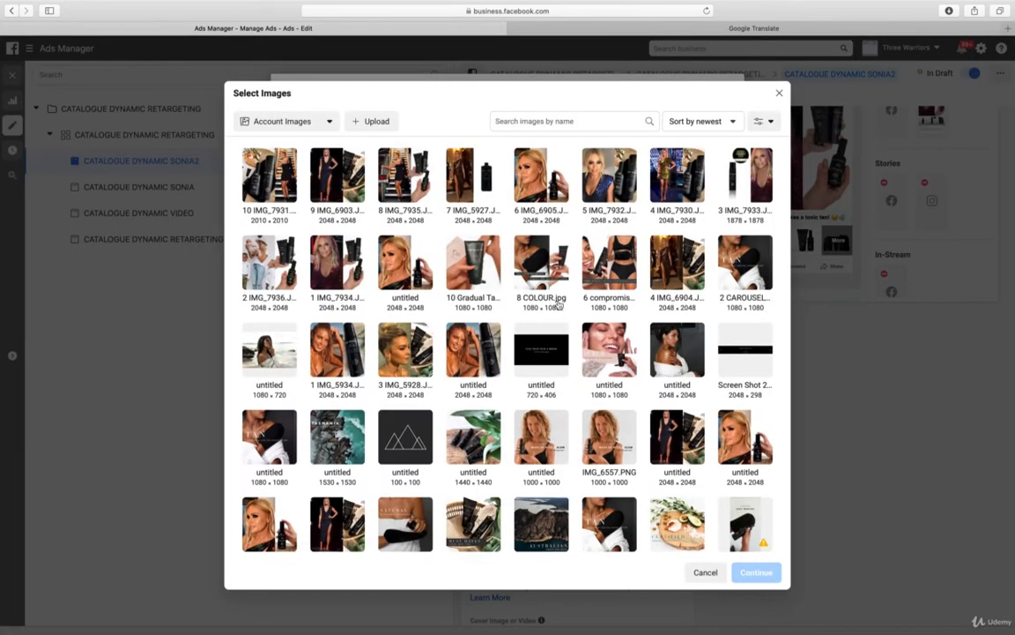
click(601, 173)
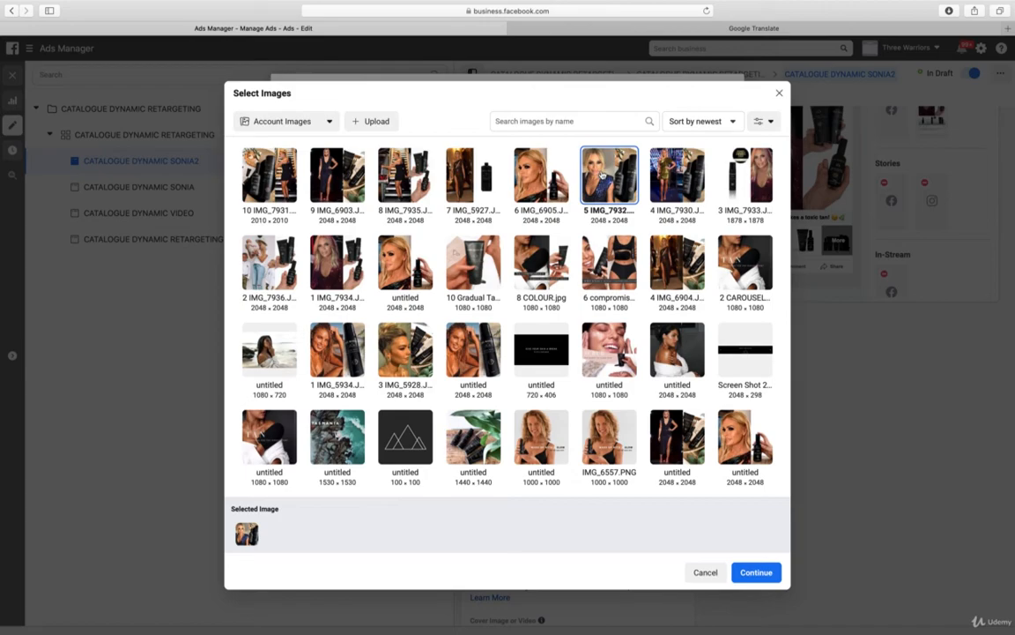
click(756, 572)
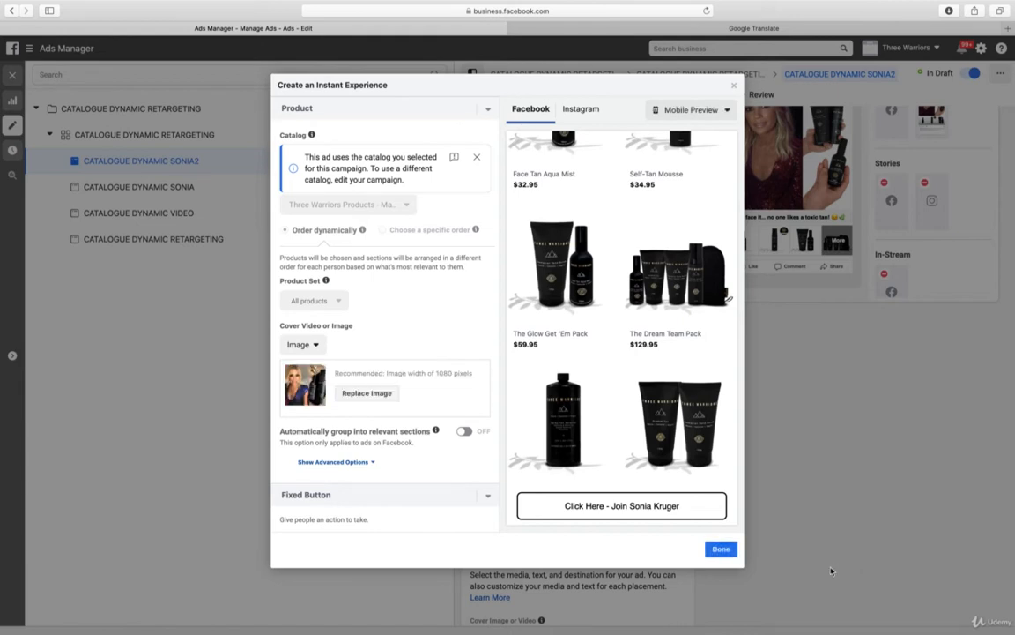
click(725, 551)
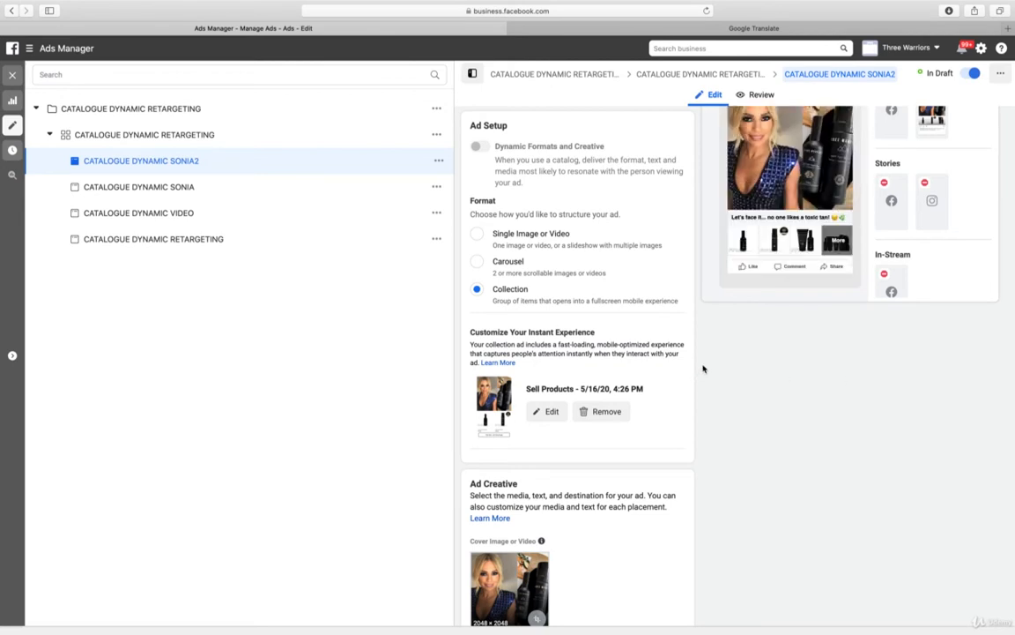
Set the Campaign Content URL parameter of the CATALOGUE DYNAMIC SONIA2 ad to DynamicCollectionSonia2 and apply it
scroll(703, 368, up, 5)
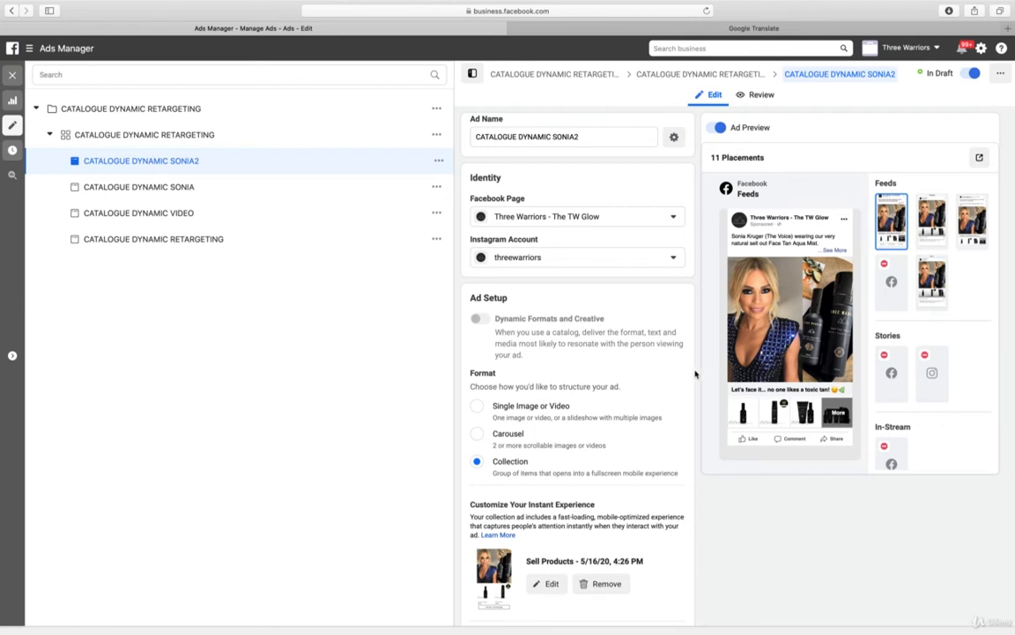
scroll(695, 374, down, 2)
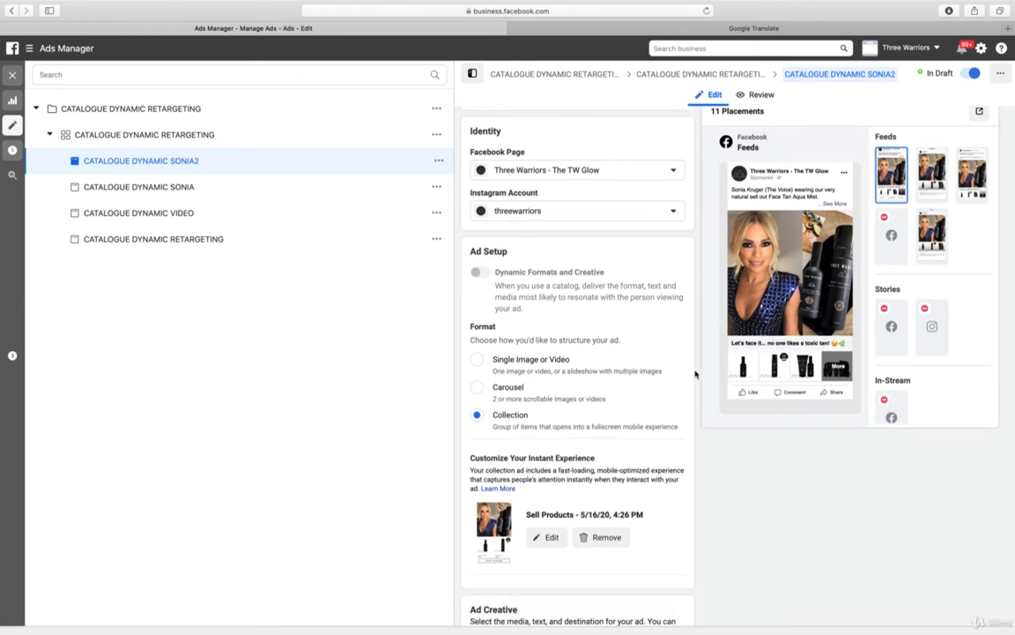
scroll(695, 375, down, 10)
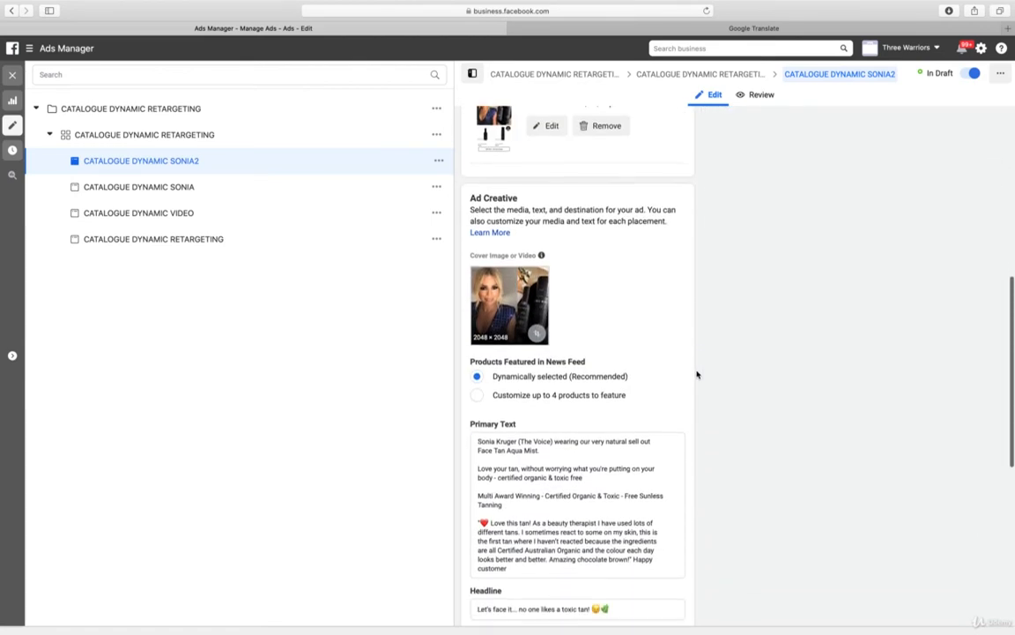
scroll(696, 375, down, 3)
scroll(698, 374, up, 7)
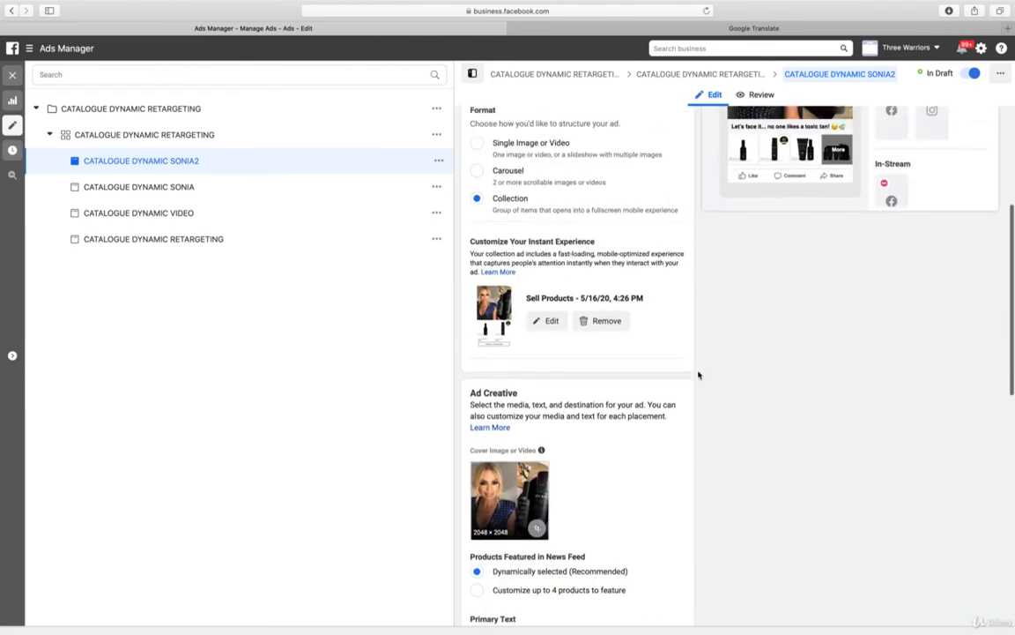
scroll(698, 374, up, 4)
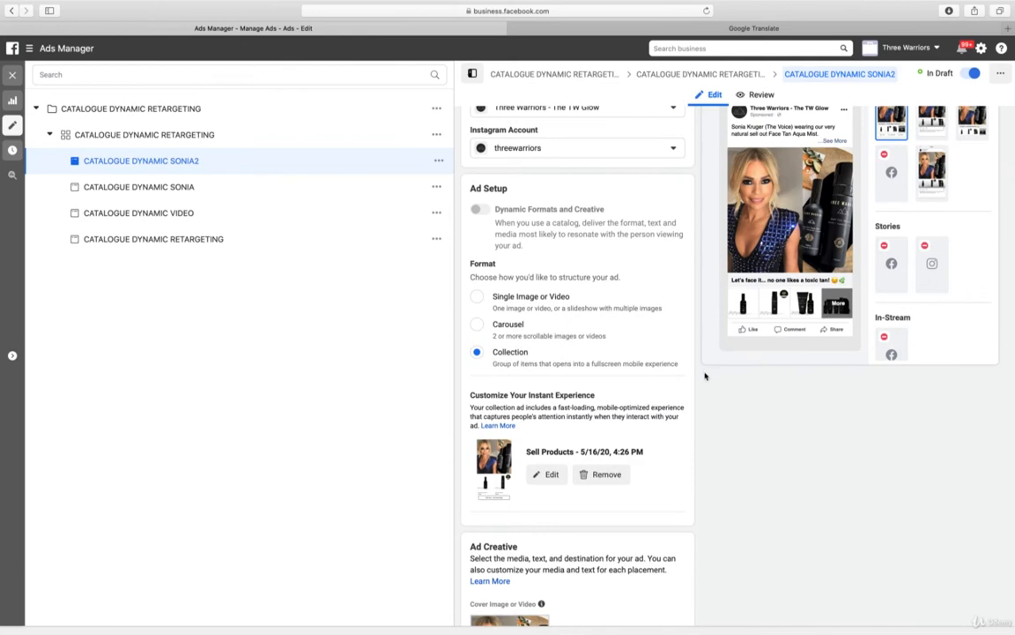
scroll(710, 373, down, 15)
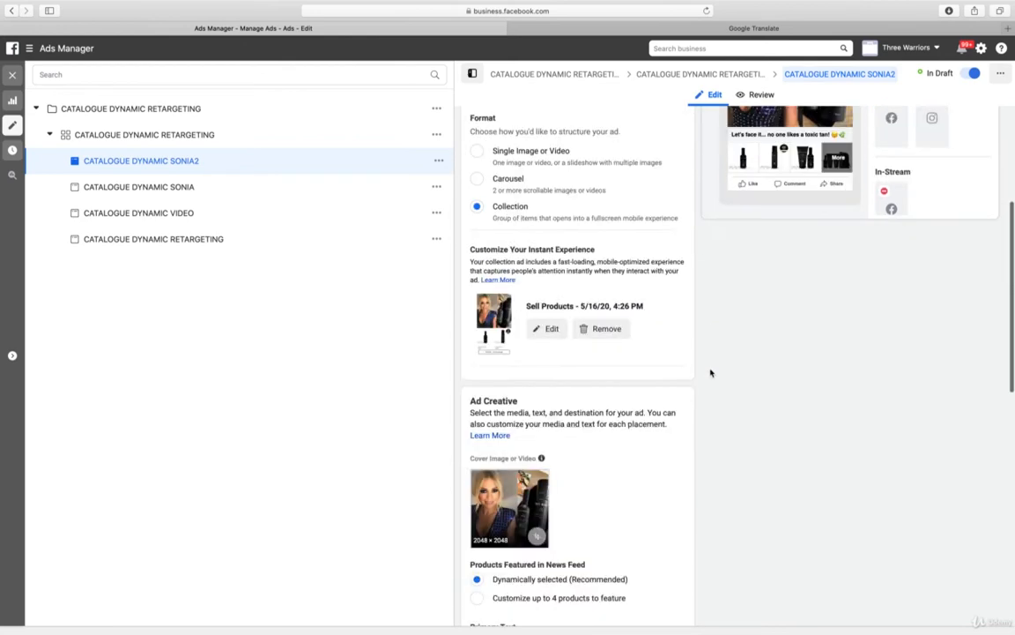
scroll(710, 373, down, 5)
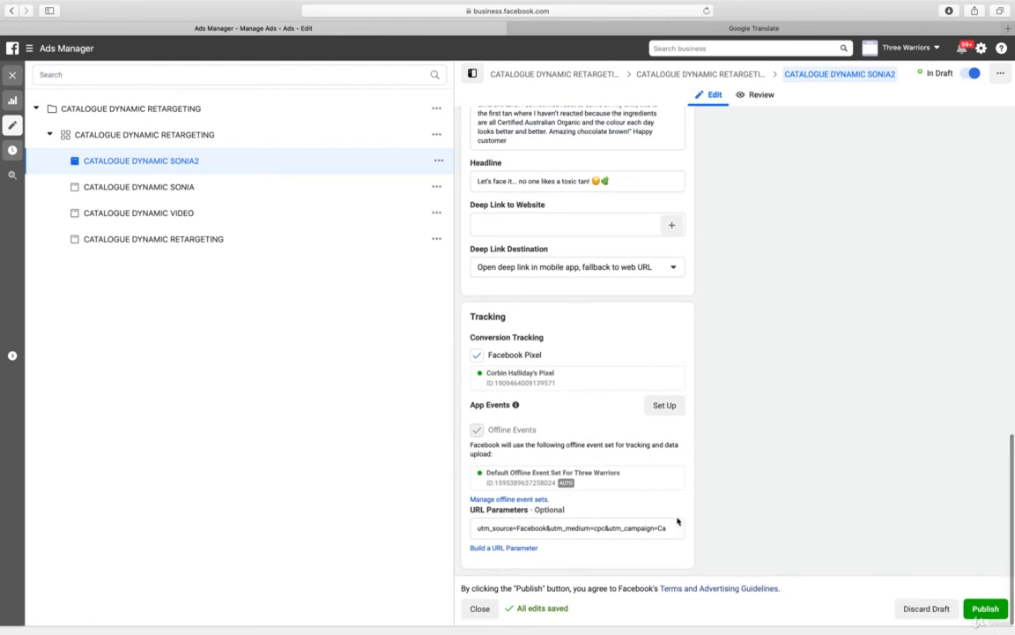
click(496, 547)
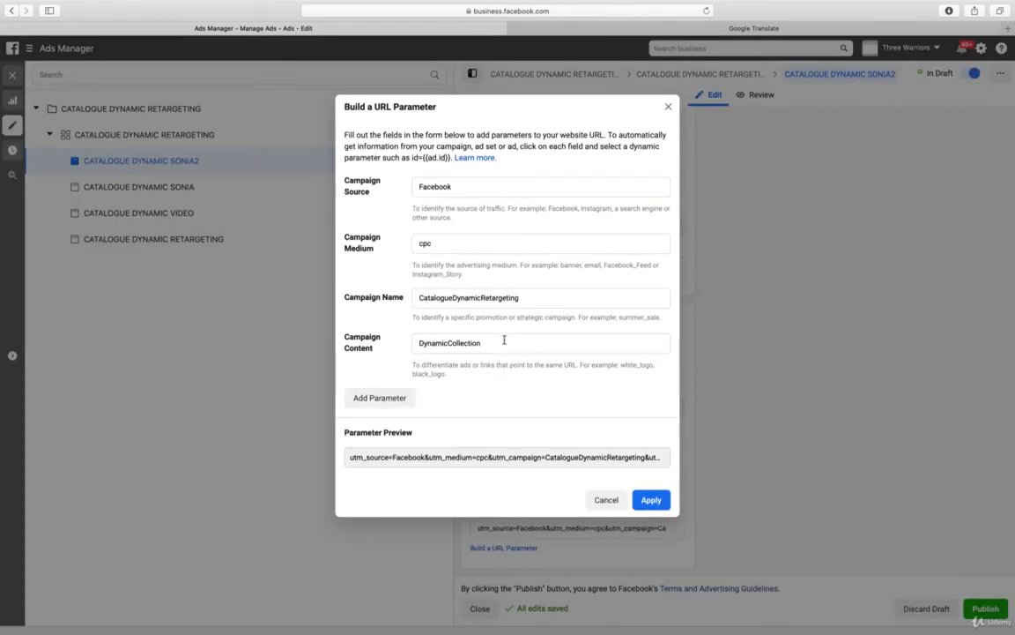
click(522, 342)
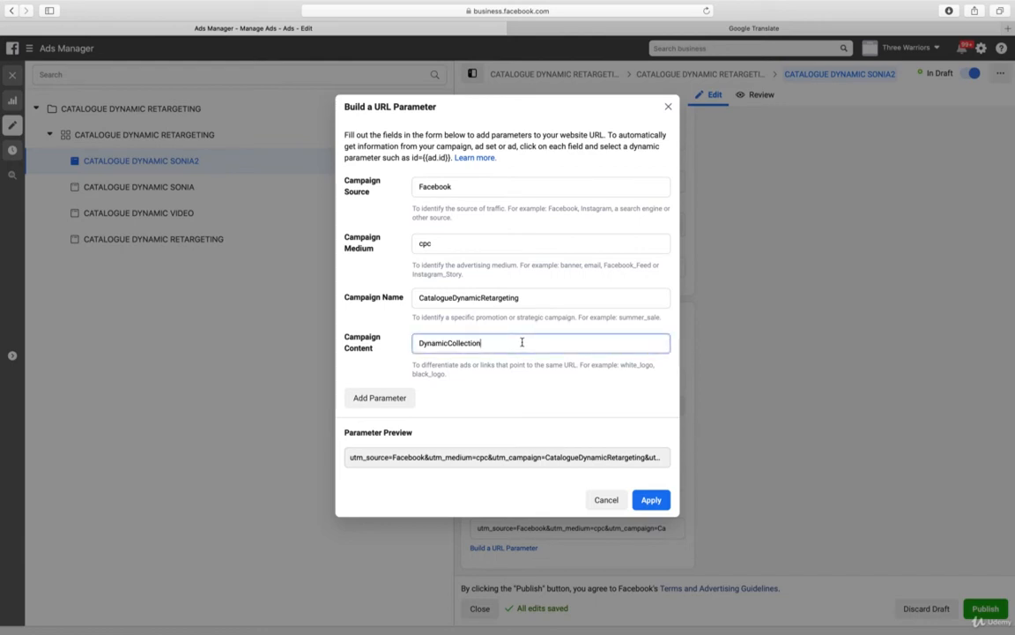
text(Sonia2)
click(656, 501)
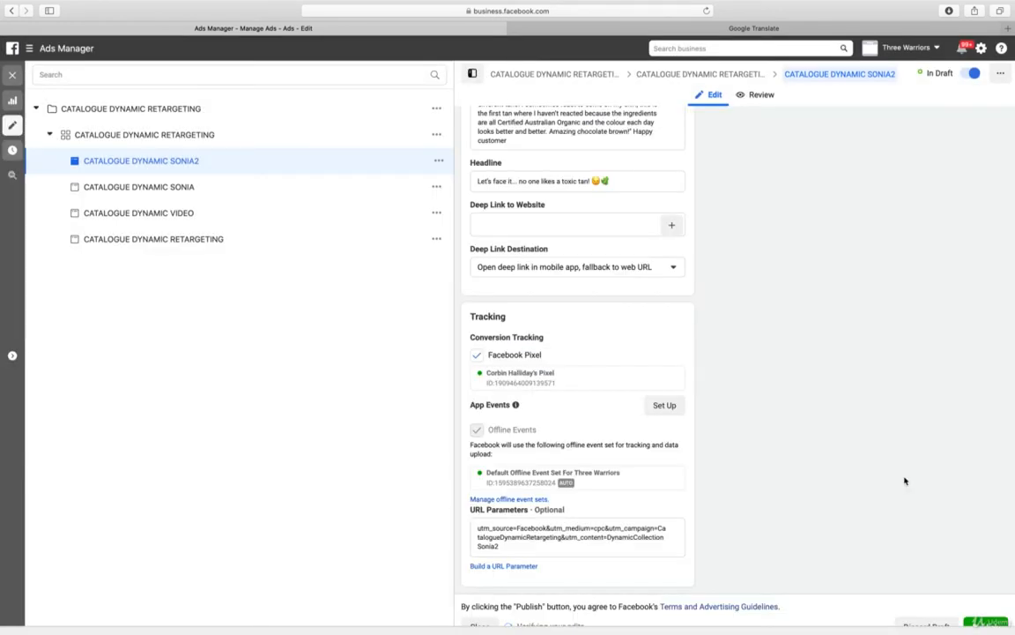
Publish the CATALOGUE DYNAMIC SONIA2 ad and close the editor
scroll(902, 471, down, 1)
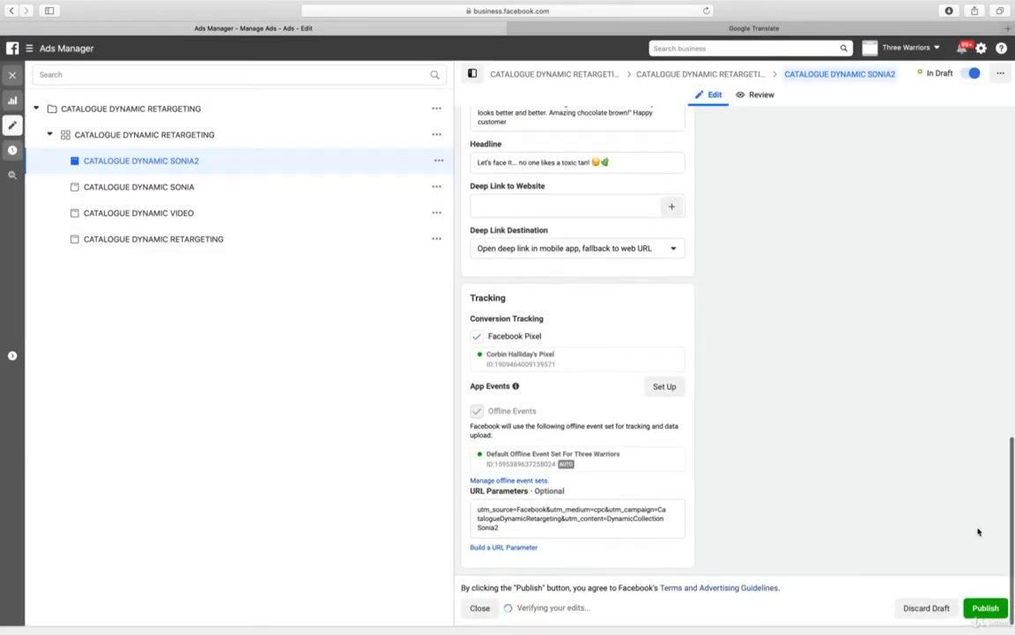
click(985, 608)
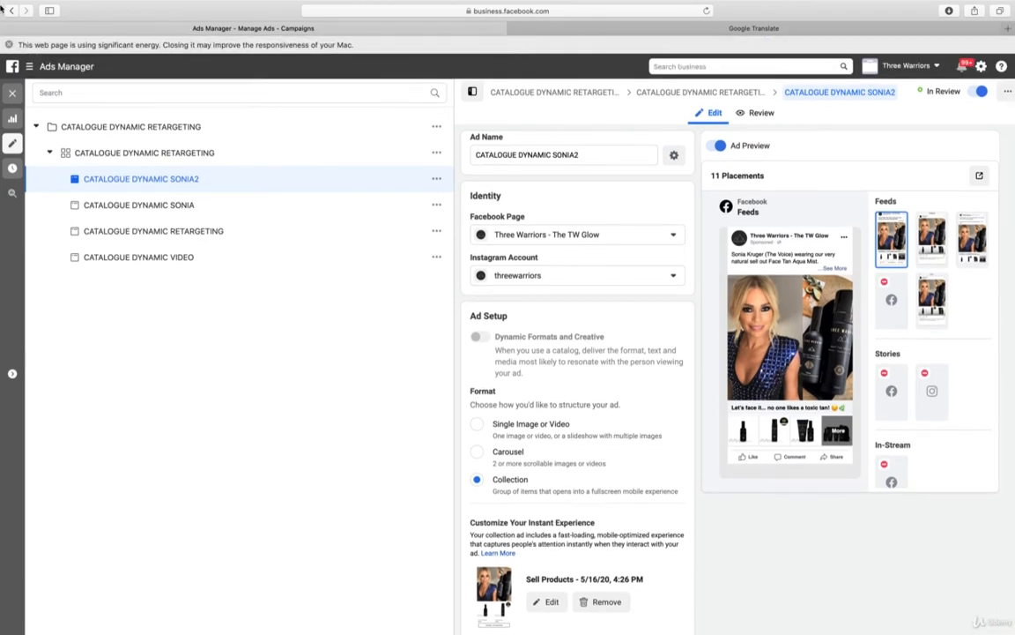
click(8, 44)
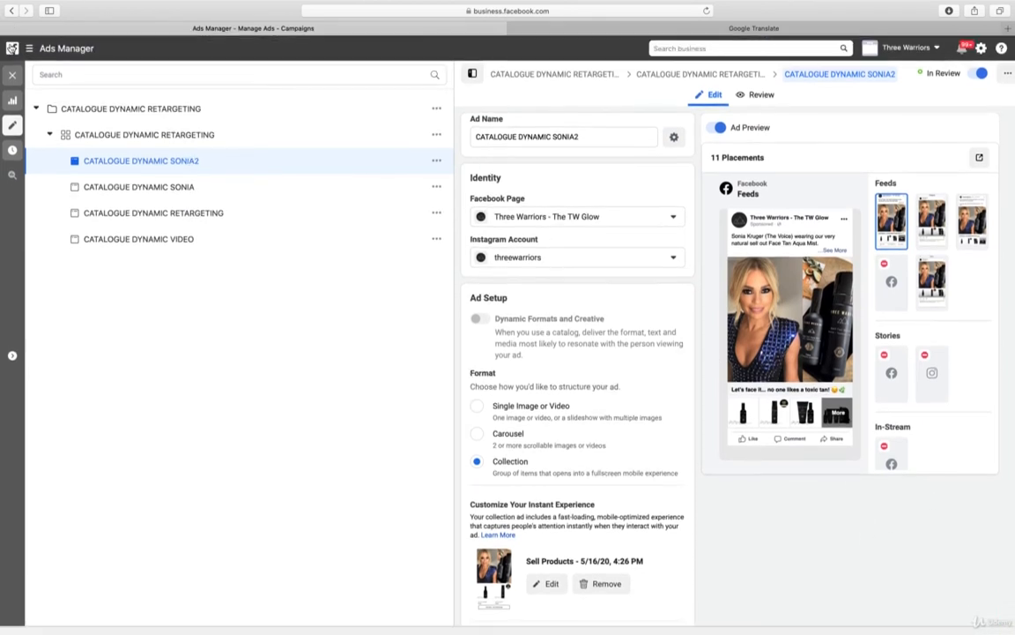
click(12, 75)
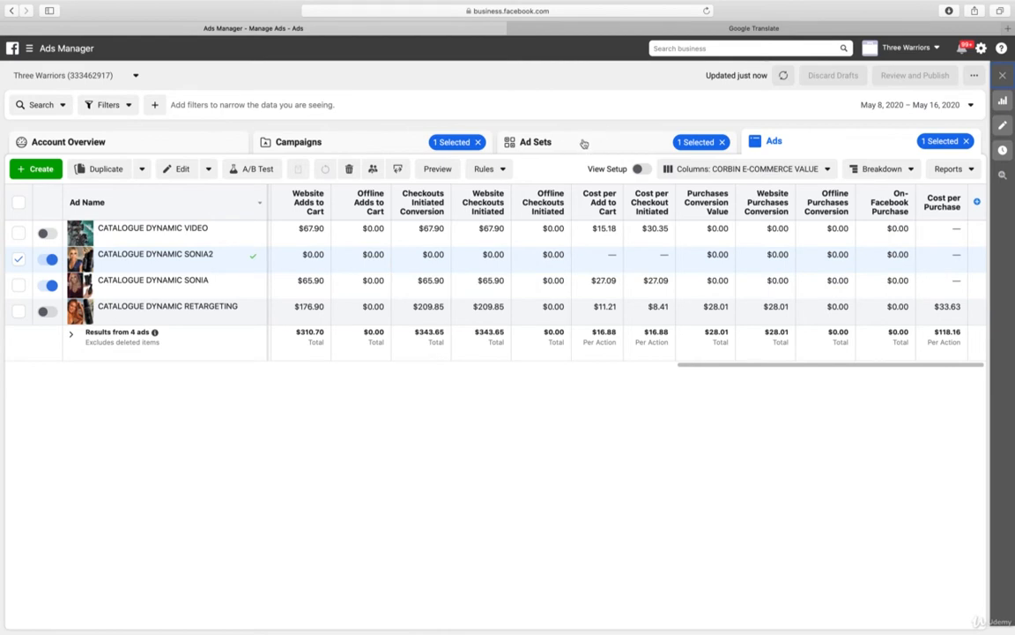
In the CONVERSION THE BEST campaign's LOOKALIKE + TARGETING + EXCLUDE ad set, delete the Video 1 and Image 2 ads
click(374, 143)
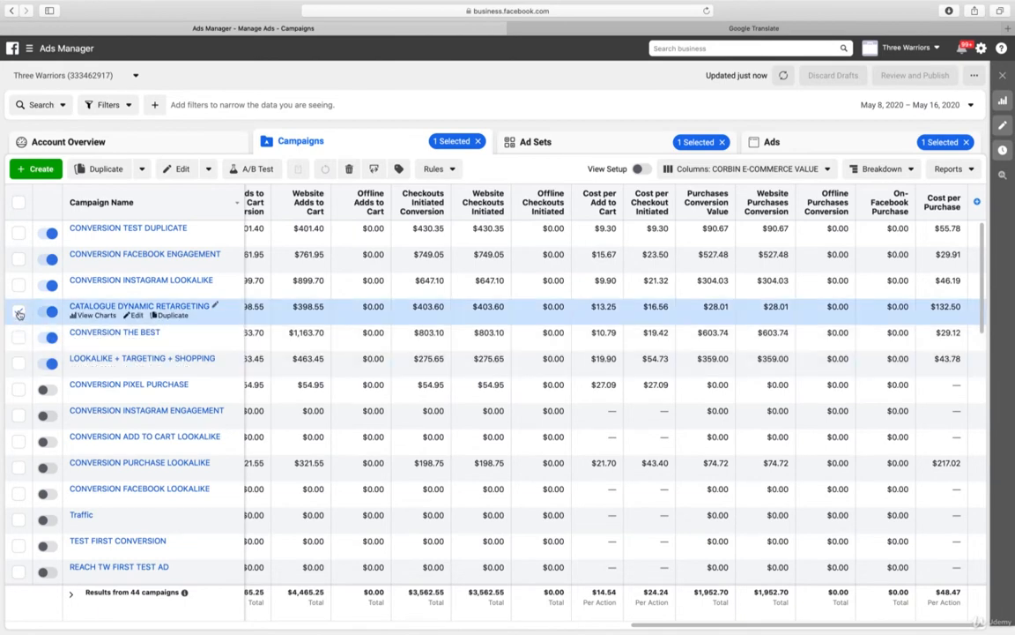
click(20, 313)
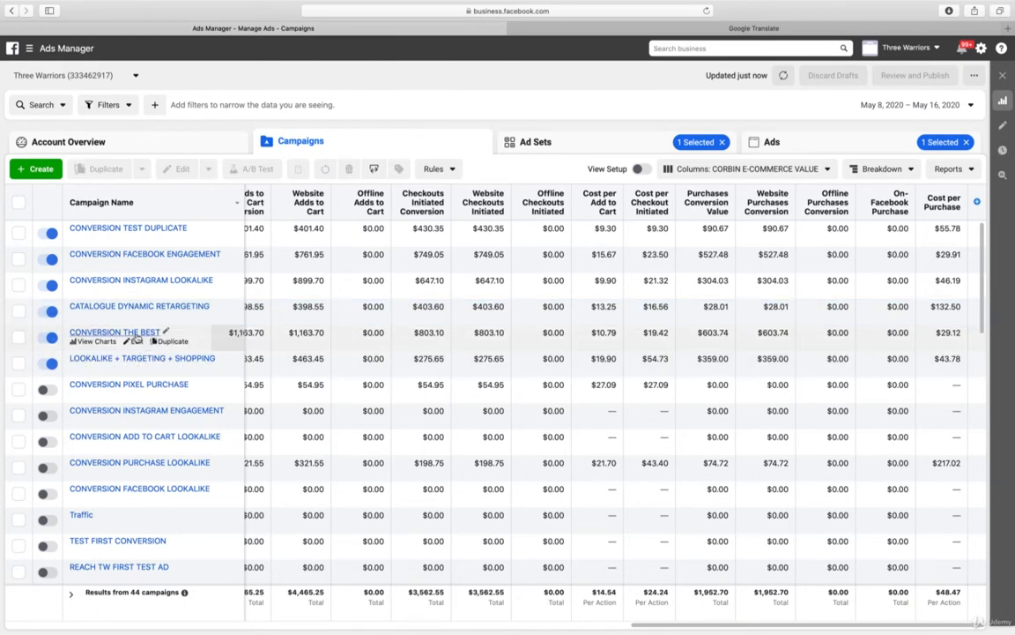
click(134, 335)
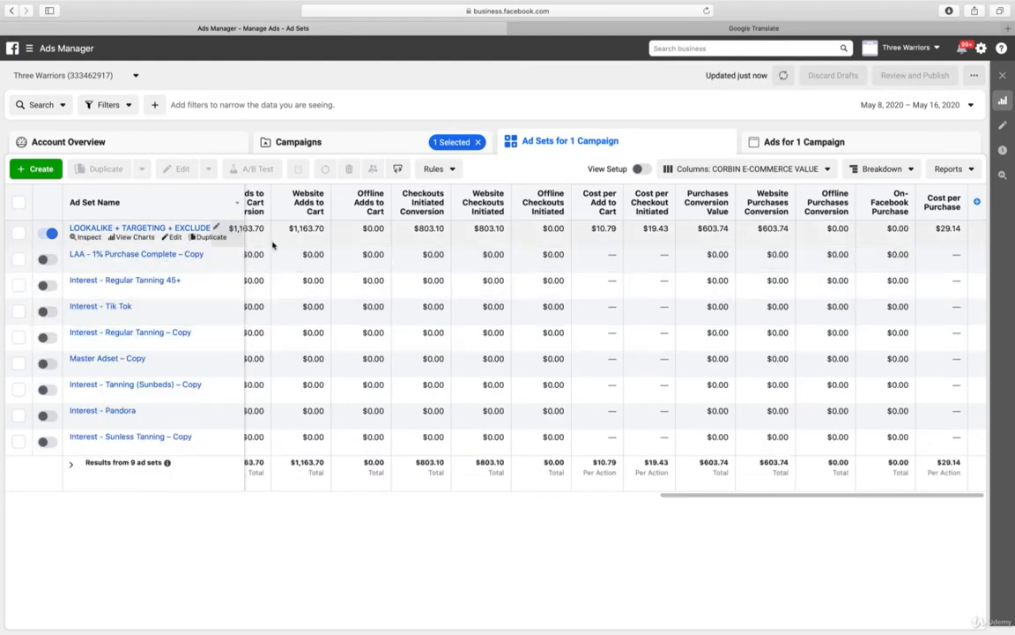
click(167, 230)
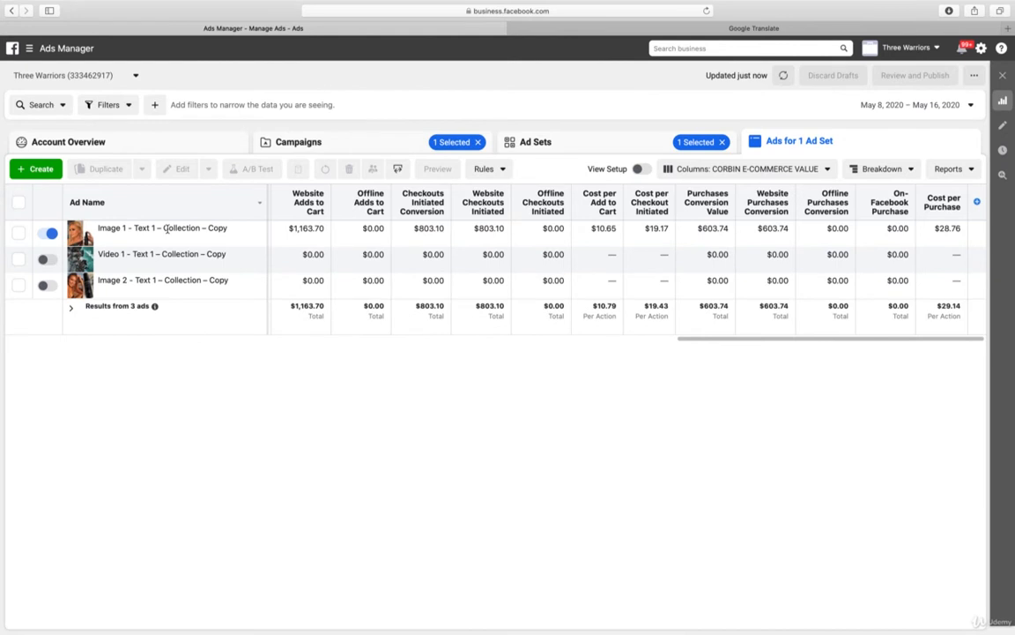
click(18, 258)
click(19, 285)
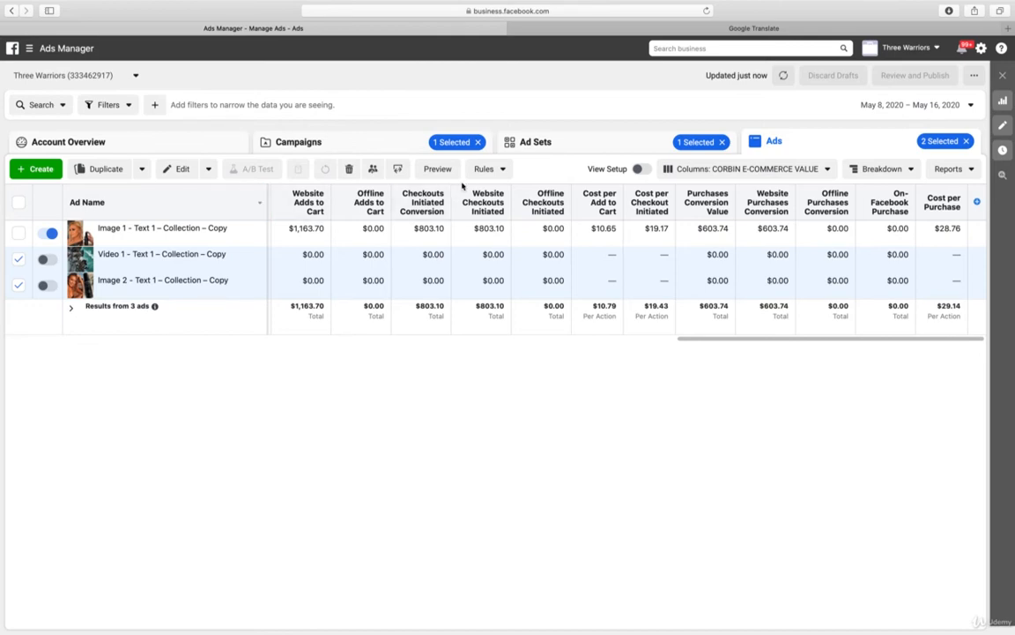
click(350, 168)
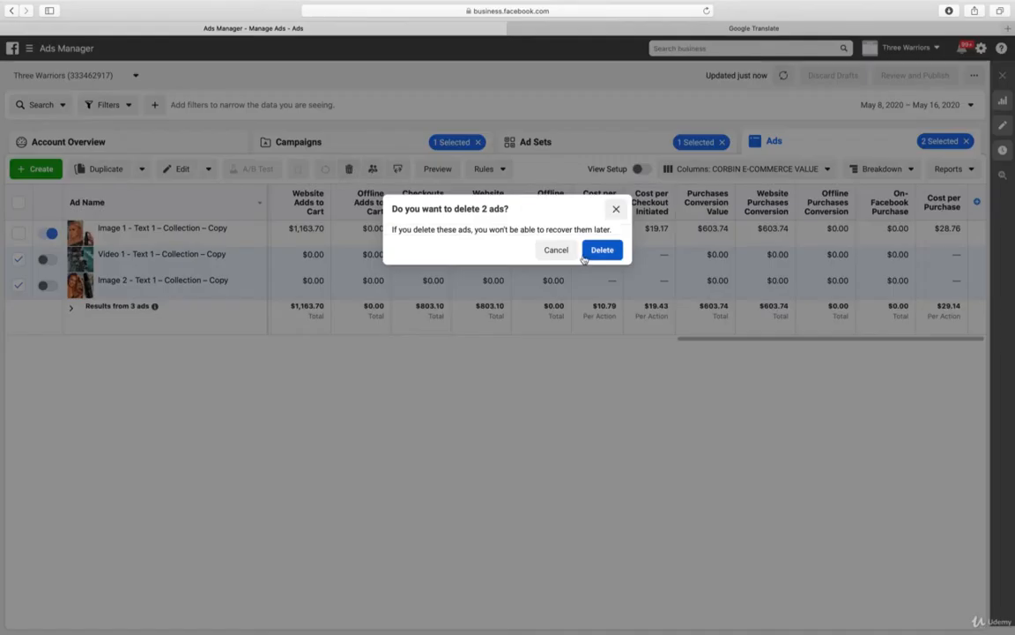
click(601, 251)
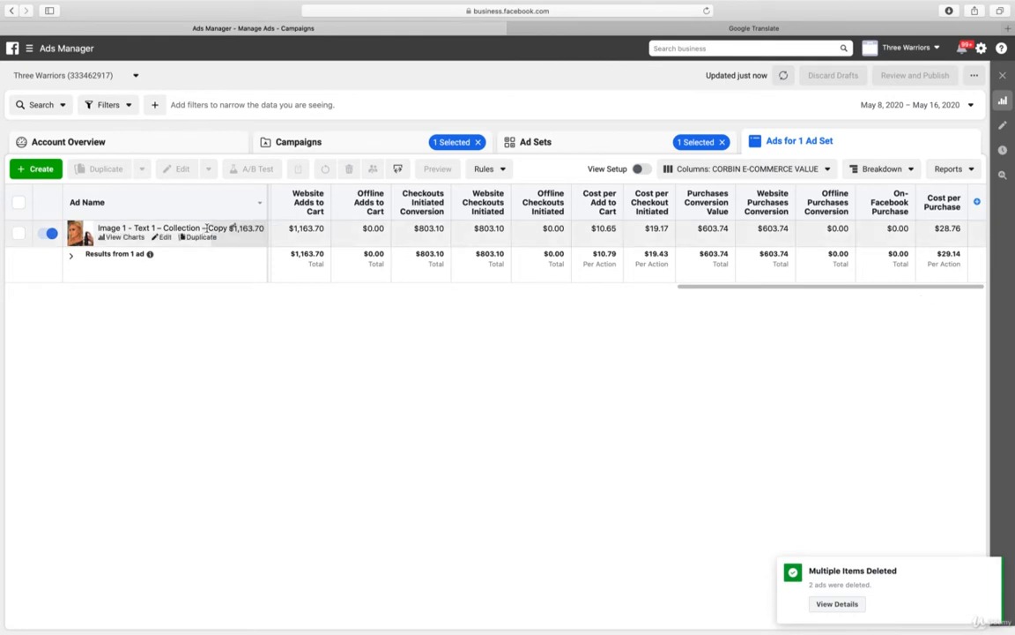
Rename the remaining Image 1 - Text 1 – Collection – Copy ad as THE BEST SONIA and publish the new name
click(237, 227)
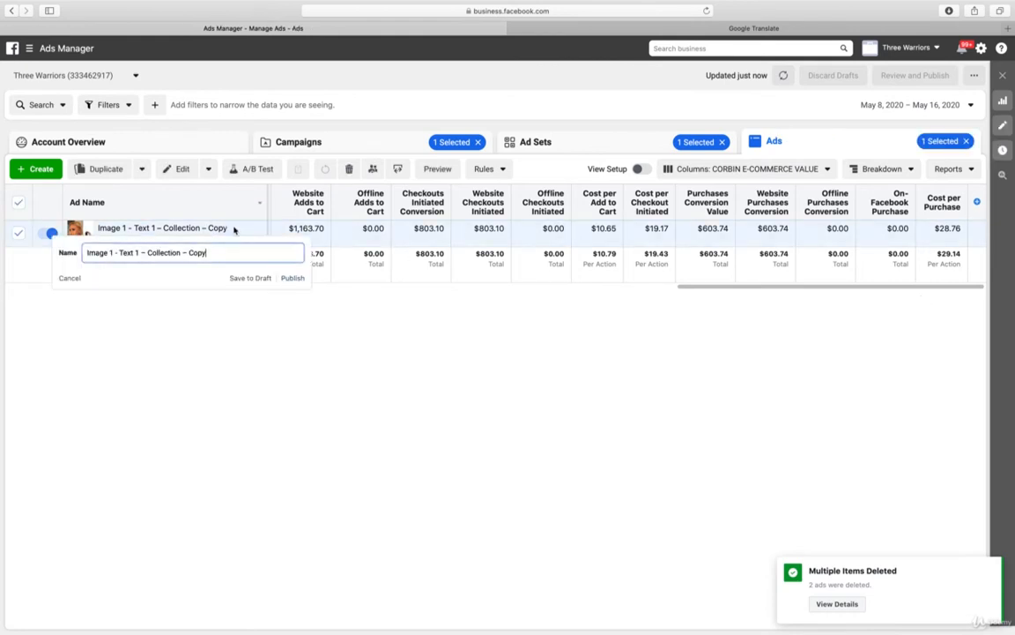
click(239, 251)
key(super+a)
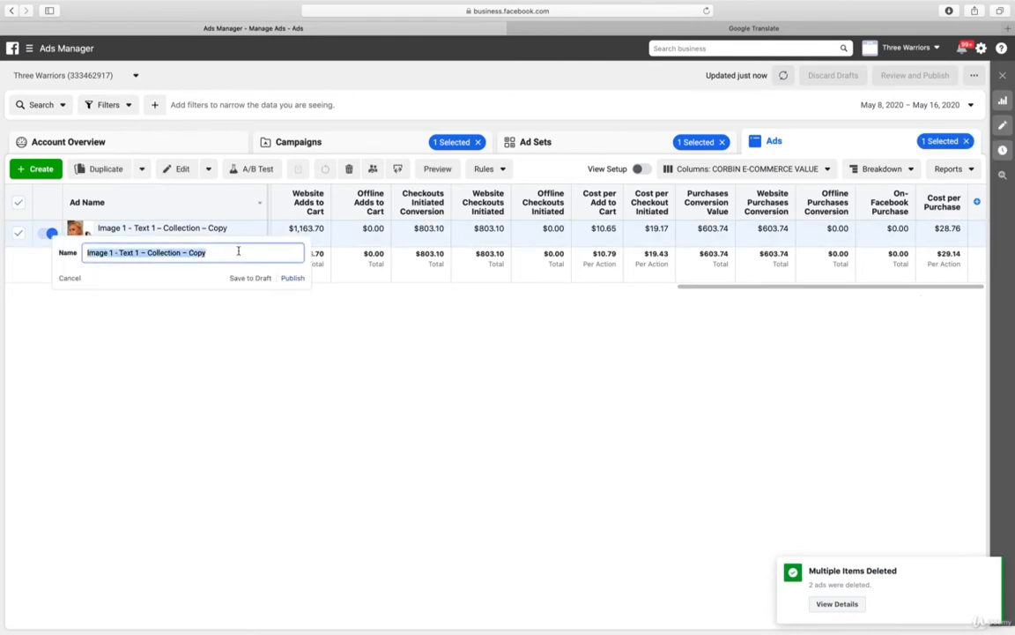
text(THE BE)
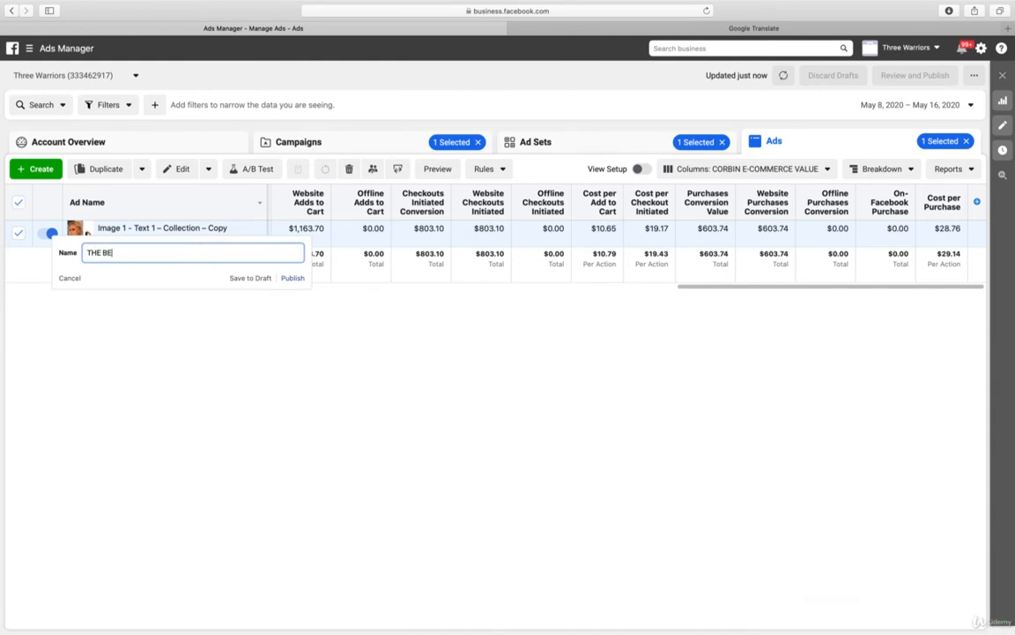
text(ST SONIA)
key(Return)
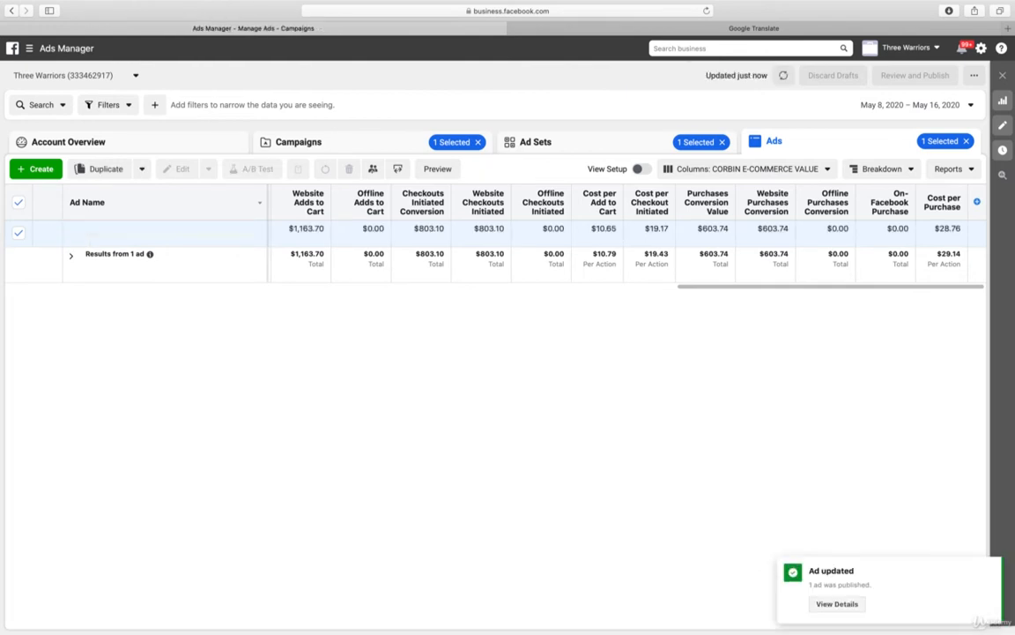
Return to the campaign list and open the CONVERSION THE BEST campaign for editing
click(284, 138)
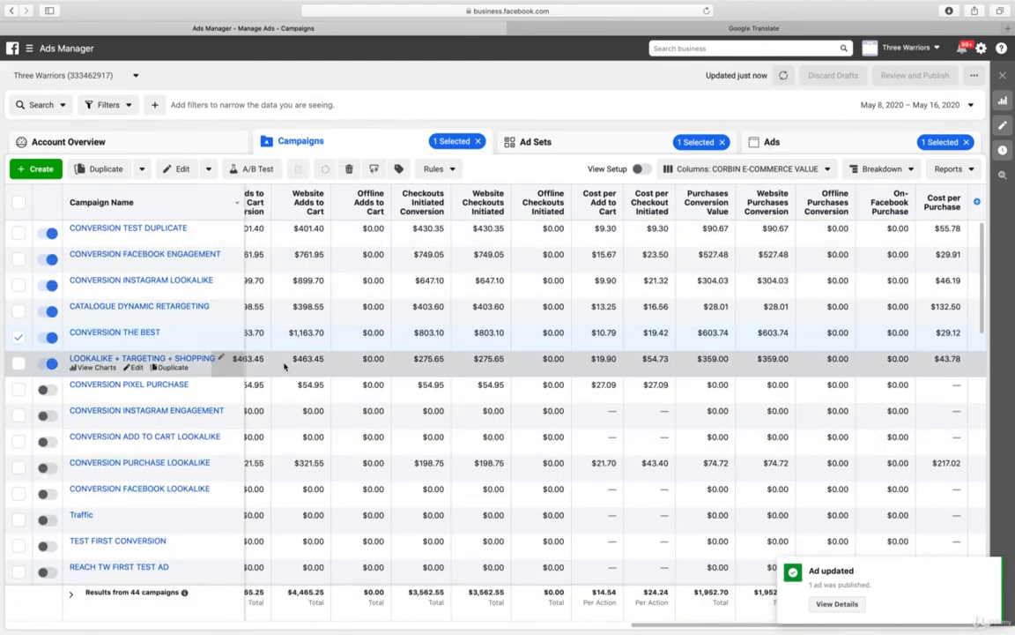
scroll(275, 369, left, 2)
scroll(276, 368, left, 10)
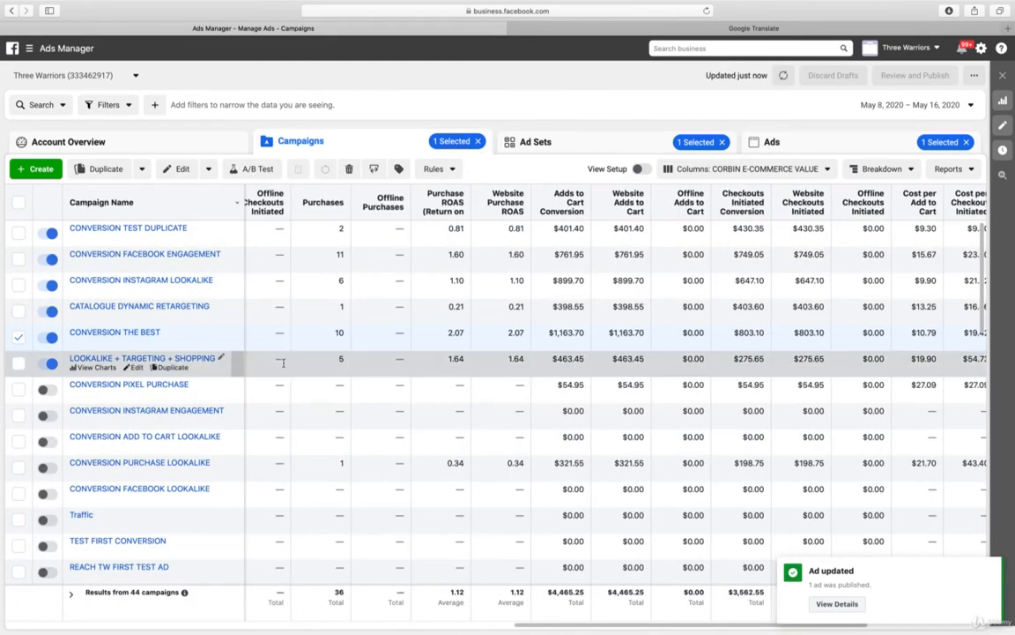
scroll(284, 366, left, 5)
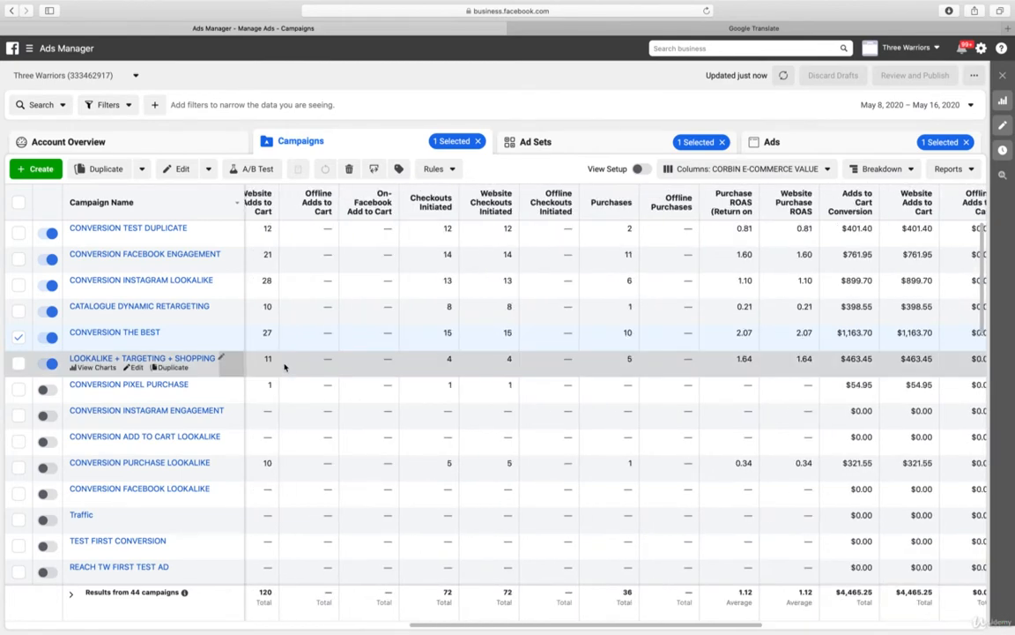
click(137, 341)
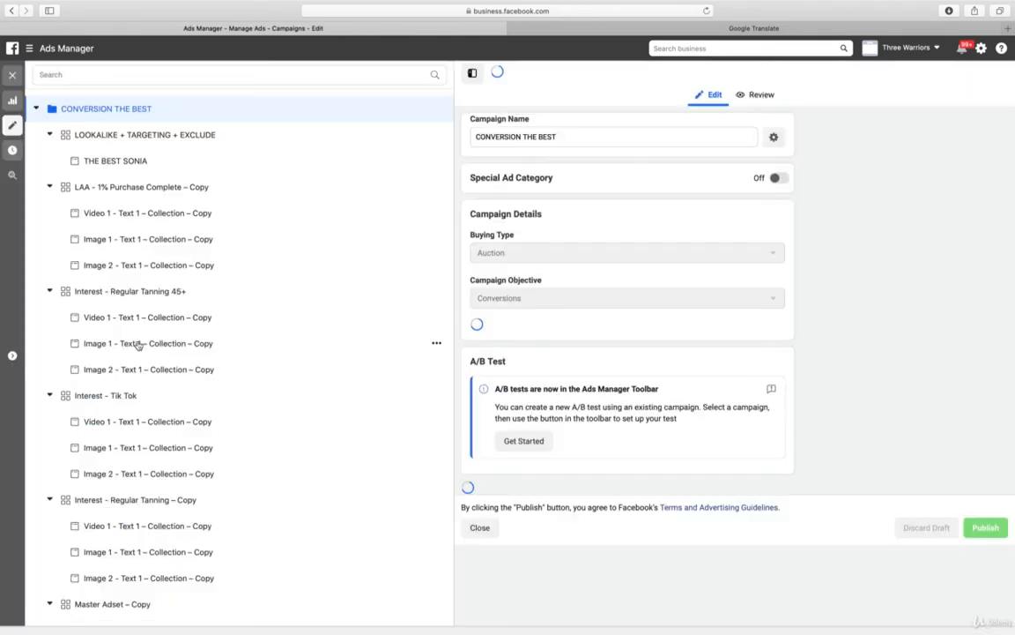
Set the CONVERSION THE BEST campaign's daily budget to $45.00 AUD and publish the change
scroll(639, 294, down, 3)
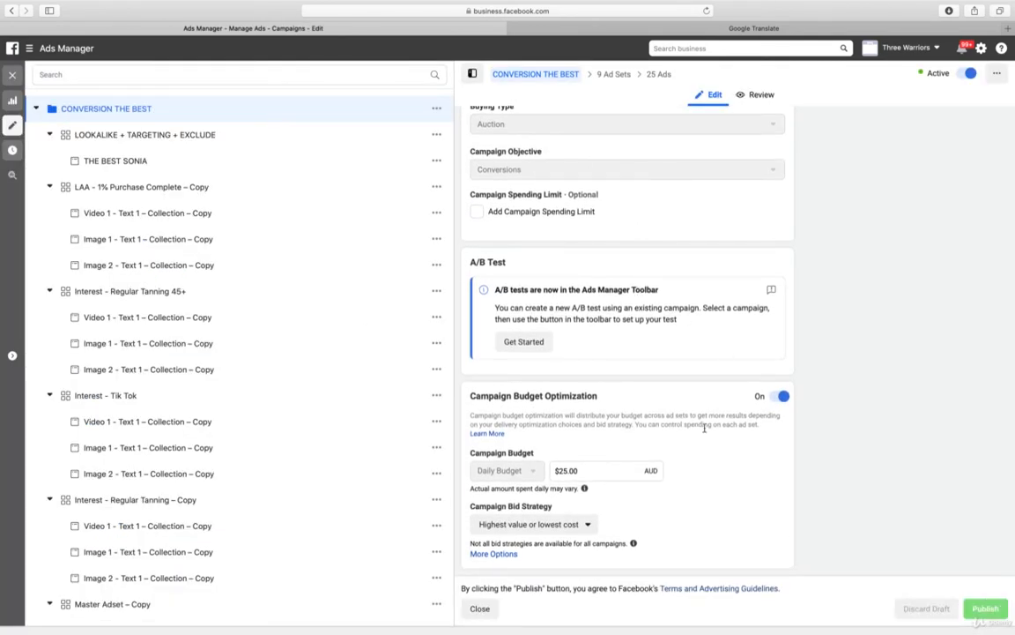
click(561, 471)
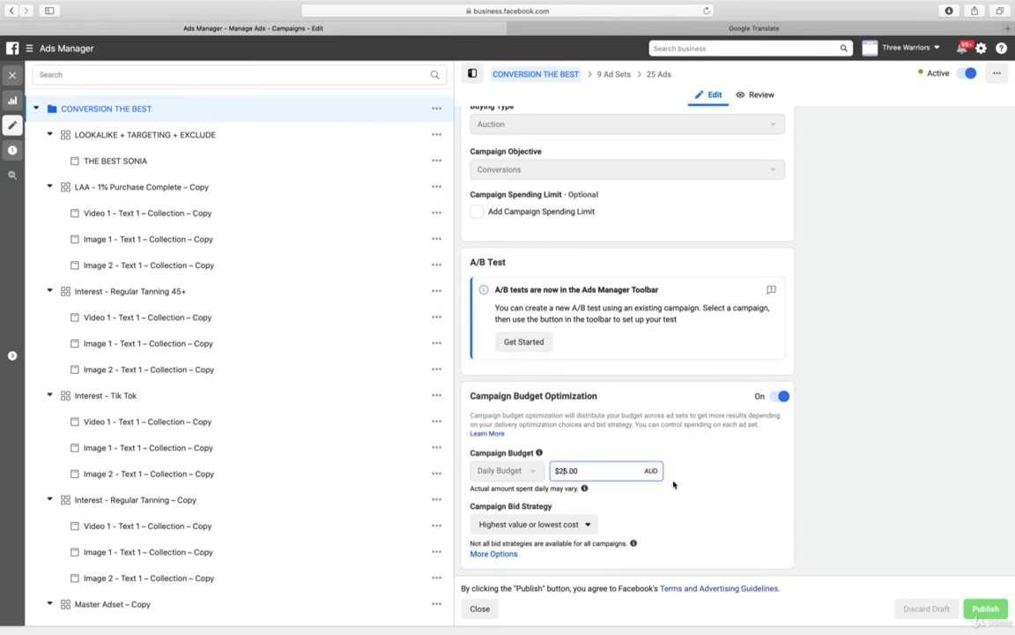
key(BackSpace)
text(4)
click(784, 517)
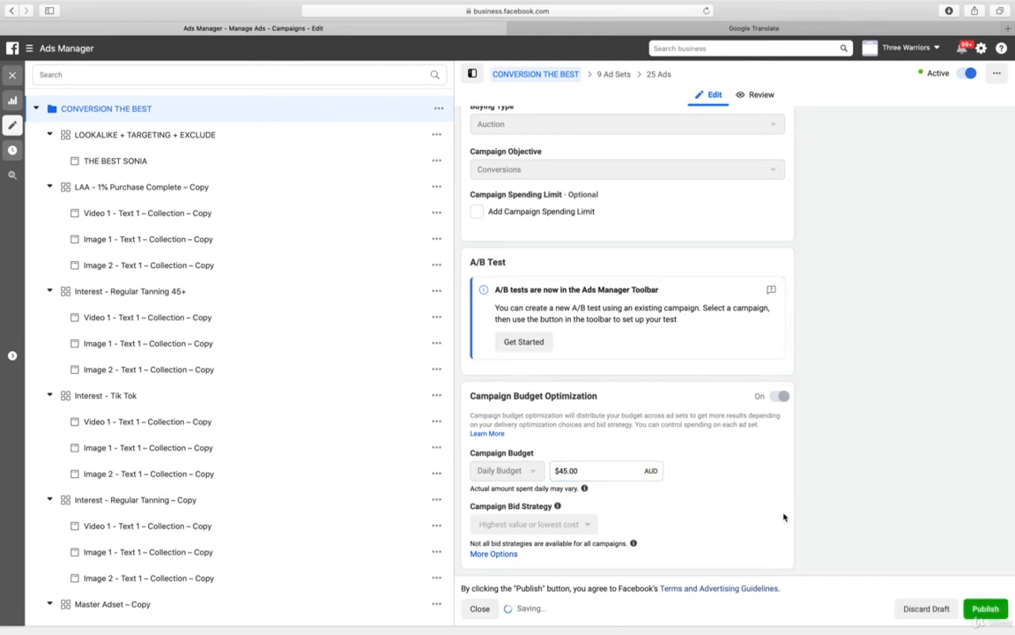
click(987, 608)
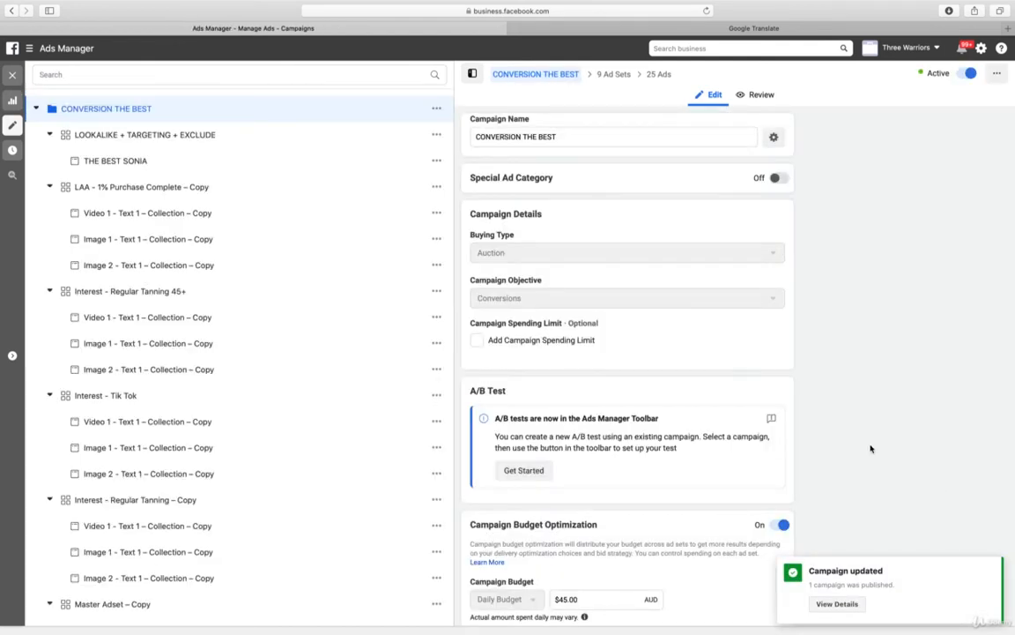
Review the LOOKALIKE + TARGETING + EXCLUDE ad set's audience, placement and delivery settings, along with its THE BEST SONIA ad
click(213, 136)
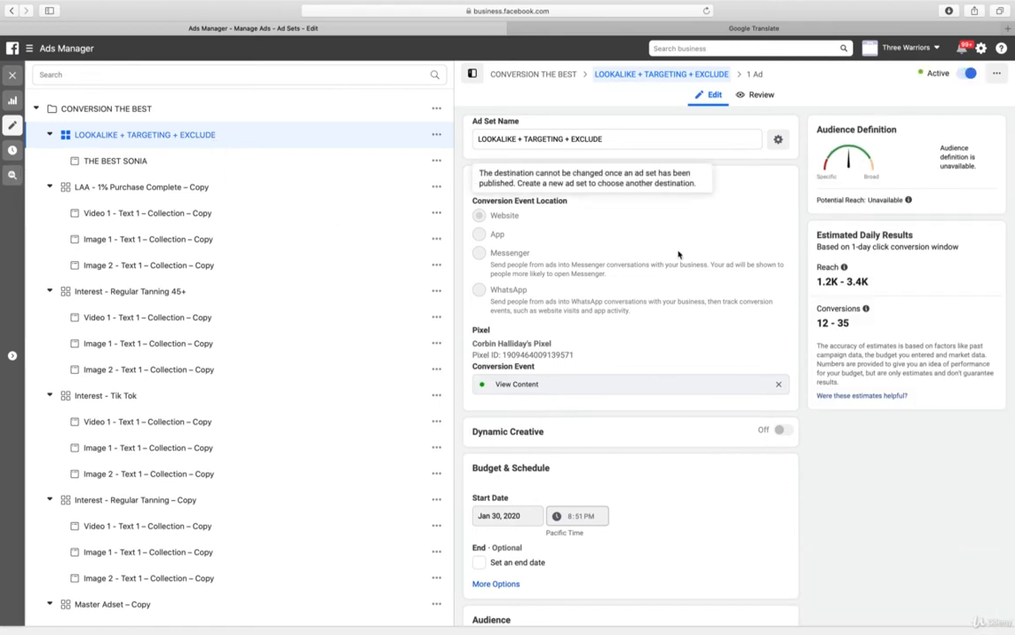
scroll(678, 254, down, 4)
scroll(677, 254, down, 2)
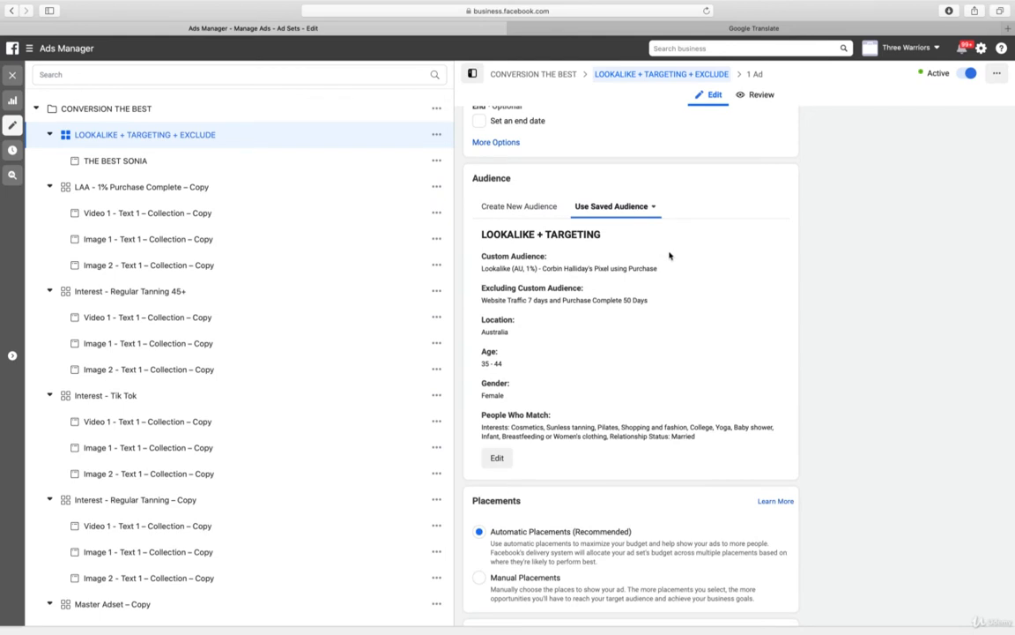
scroll(670, 256, down, 4)
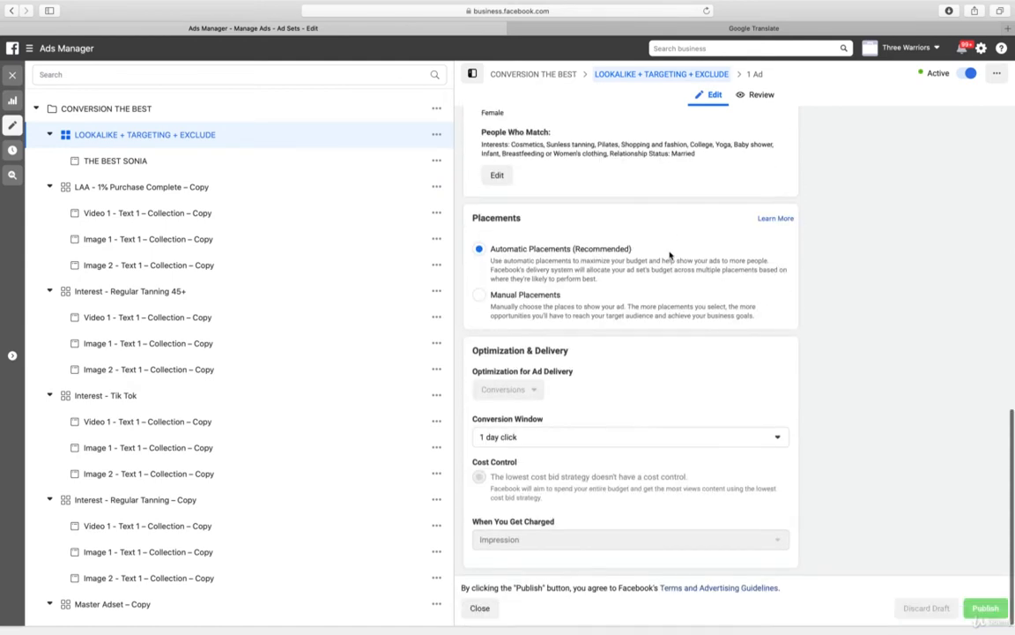
click(210, 158)
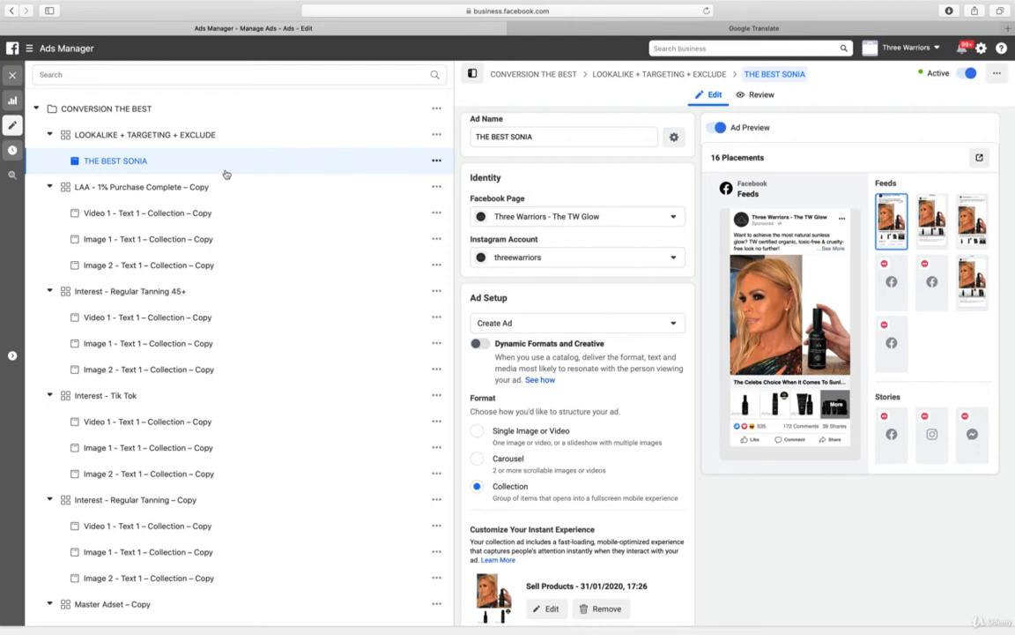
click(181, 135)
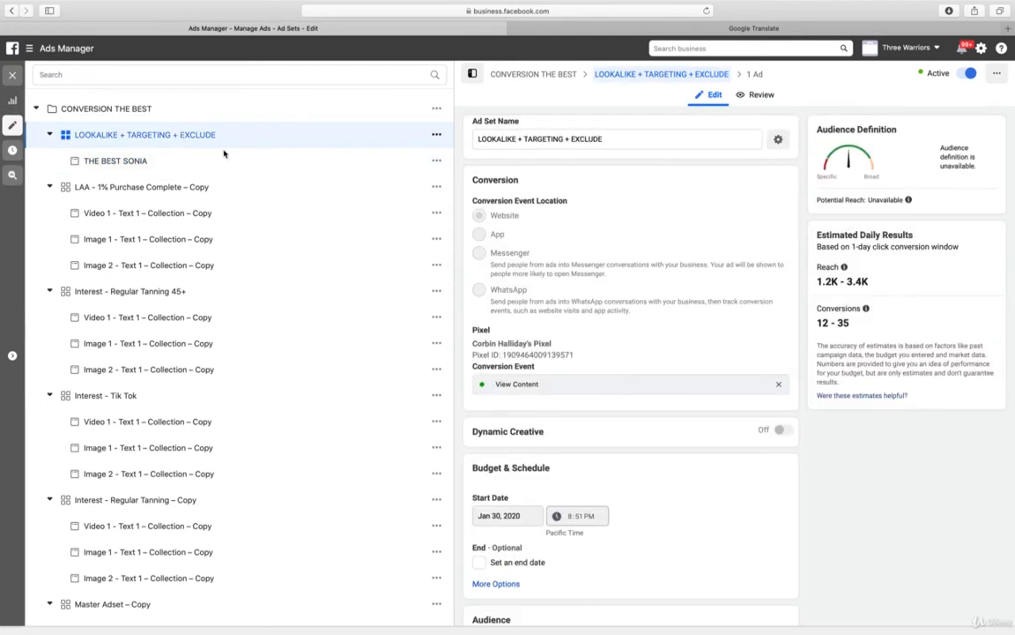
scroll(712, 465, down, 5)
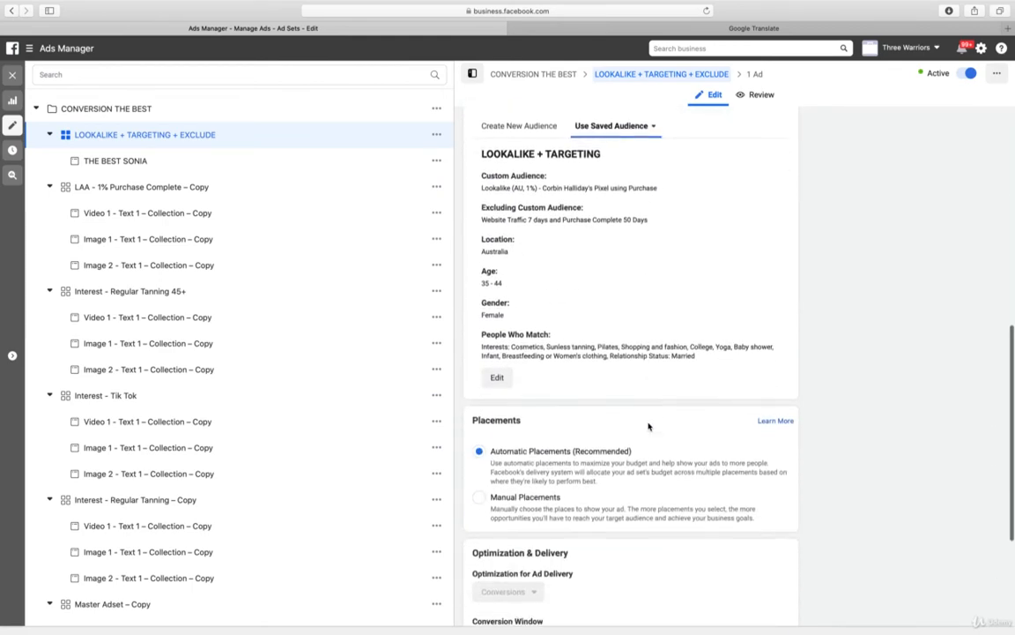
scroll(652, 425, up, 5)
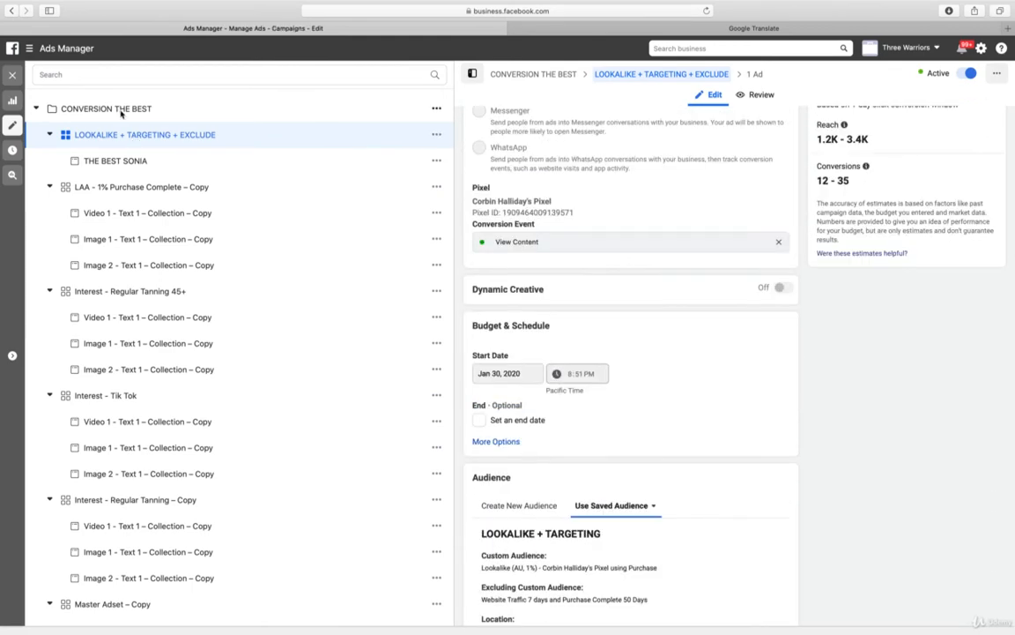
Set the CONVERSION THE BEST campaign's daily budget to $50.00 AUD and publish the change
click(123, 110)
scroll(604, 378, down, 3)
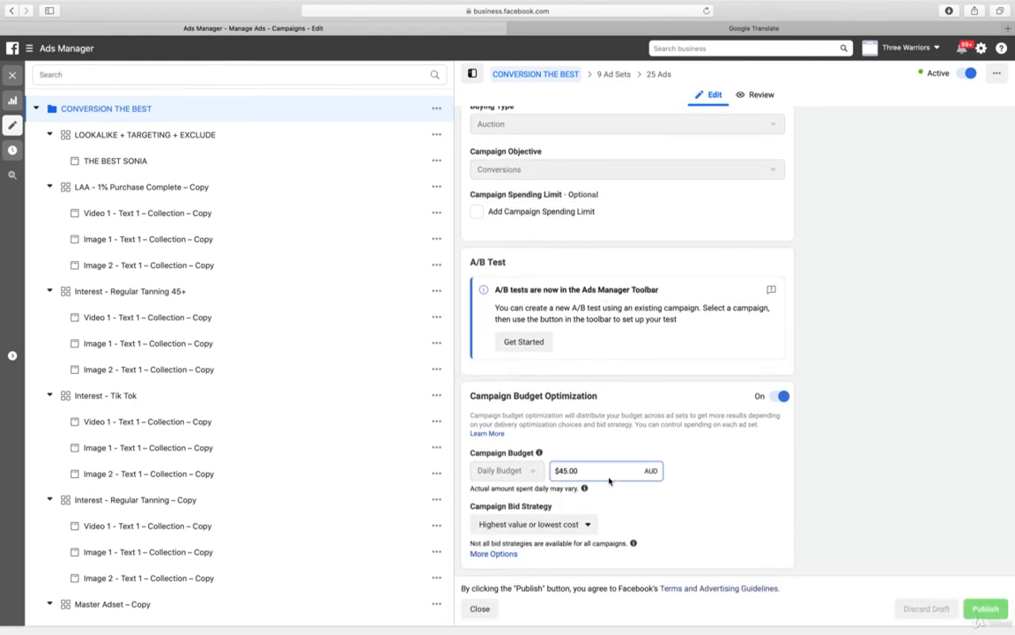
text(5)
click(990, 611)
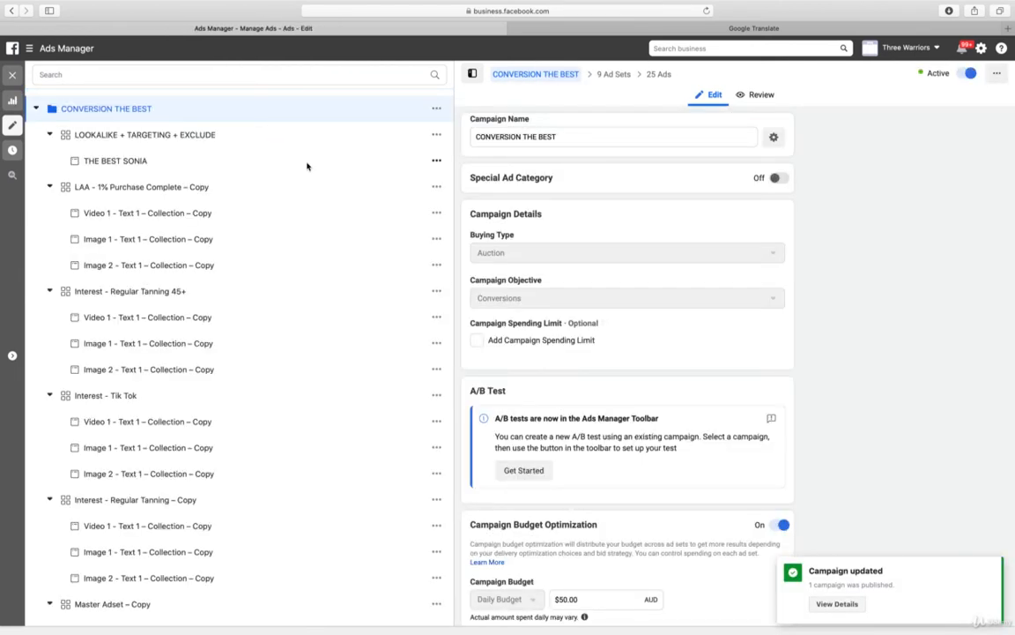
Duplicate the THE BEST SONIA ad once into its original campaign, keeping existing reactions, comments and shares enabled
click(247, 162)
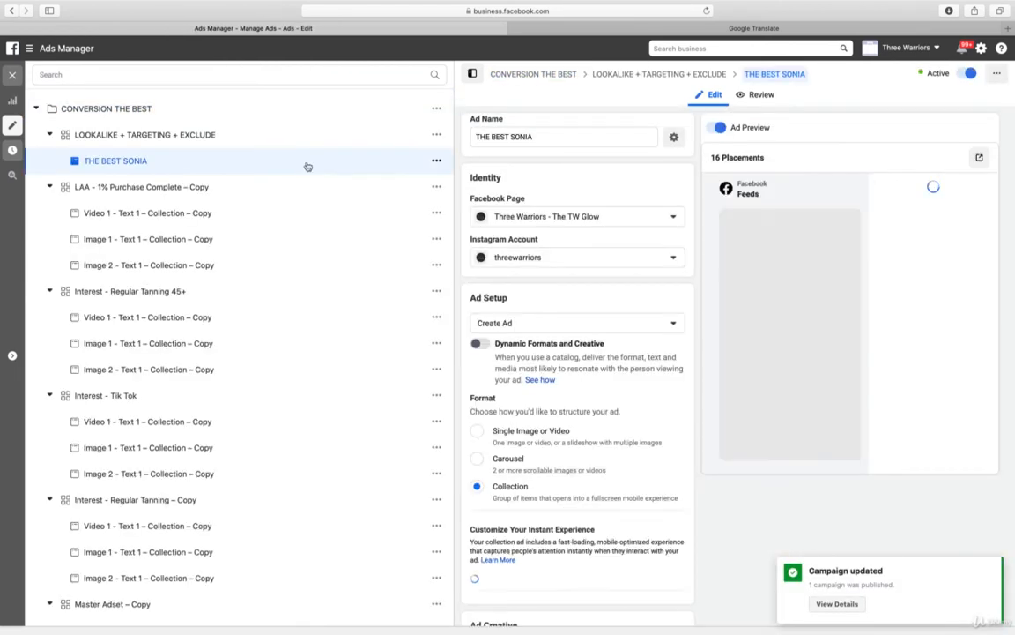
click(436, 162)
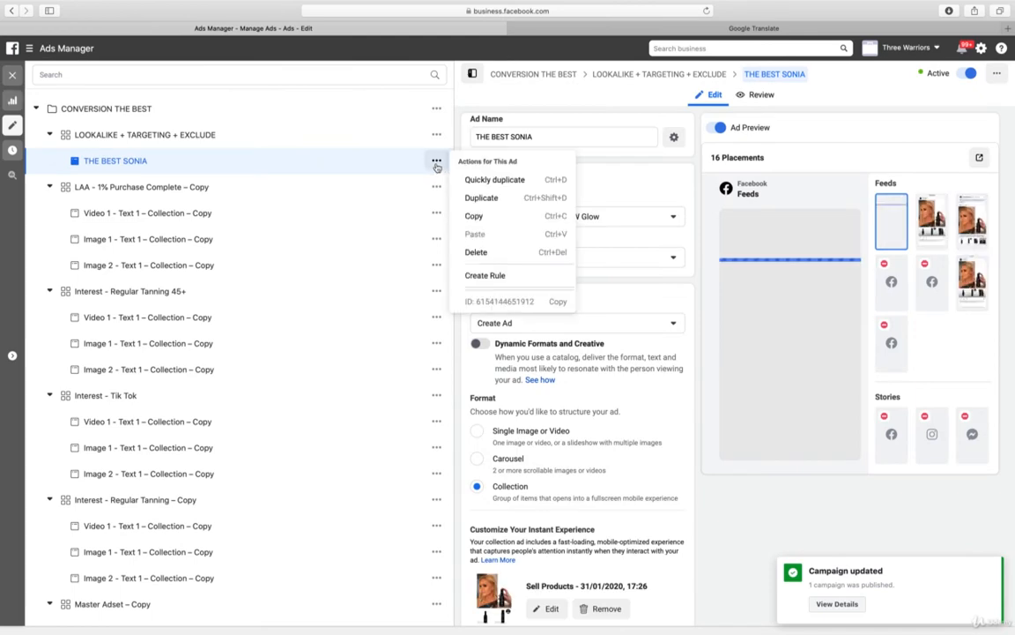
click(469, 198)
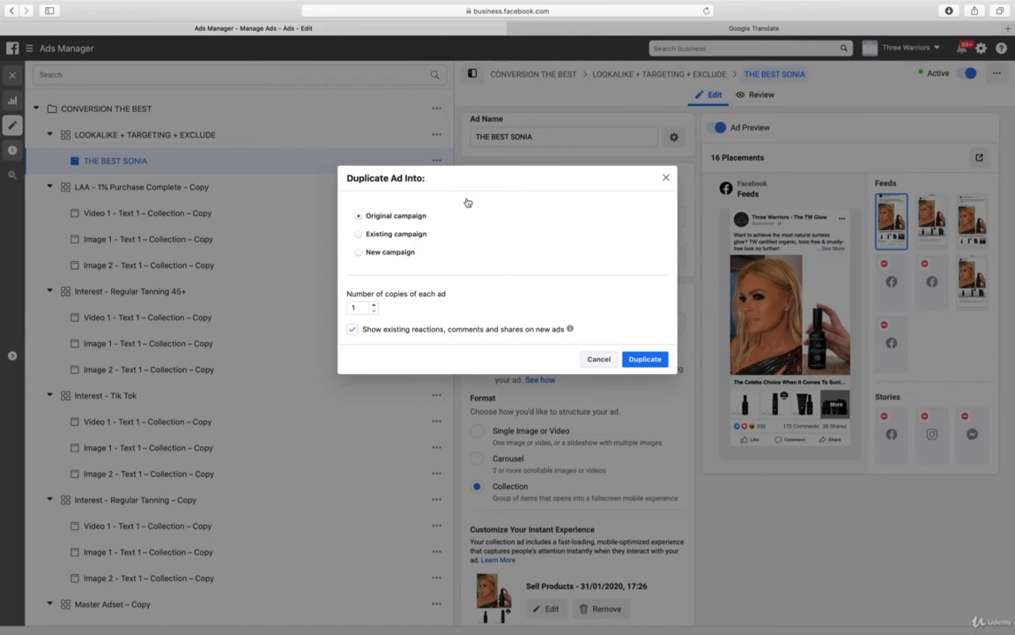
click(644, 359)
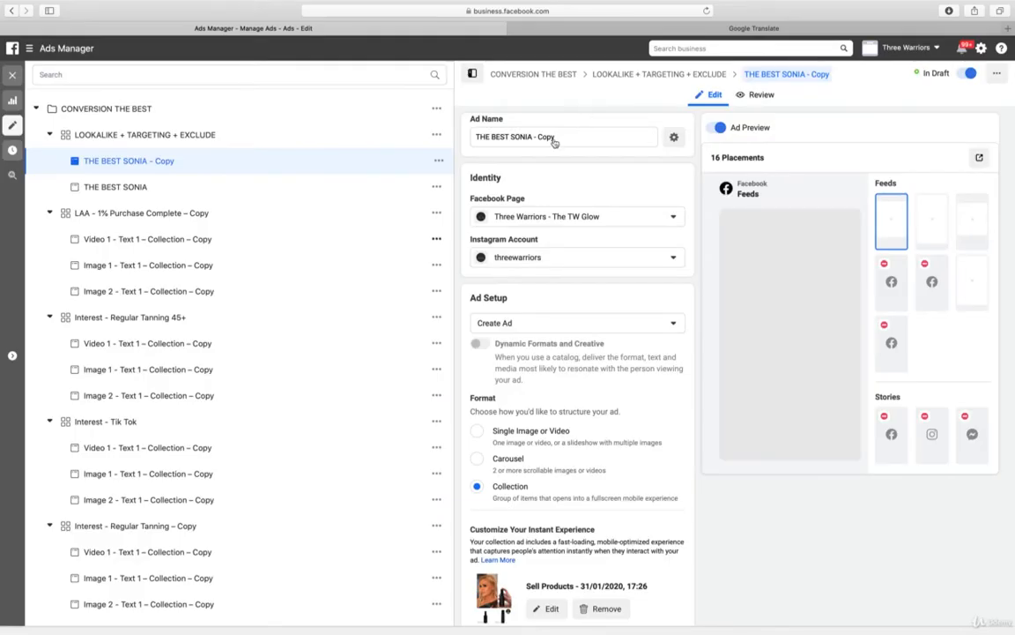
Rename the duplicated ad as THE BEST SONIA2
click(590, 138)
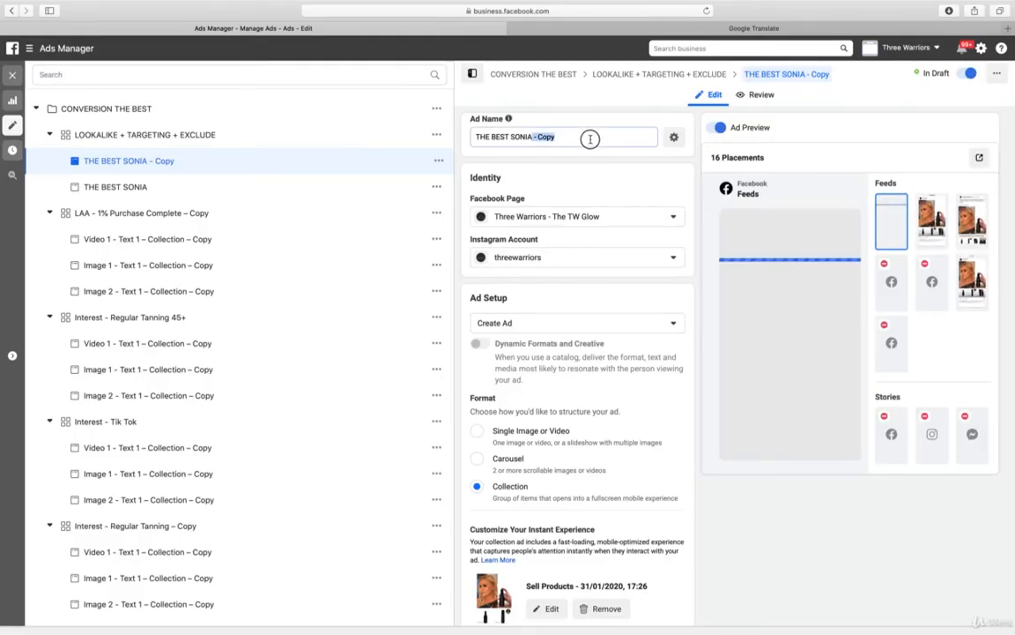
key(shift+Left)
key(shift+Left)
key(shift+Left)
key(shift+Left)
key(shift+Left)
key(shift+Left)
key(shift+Left)
text(2)
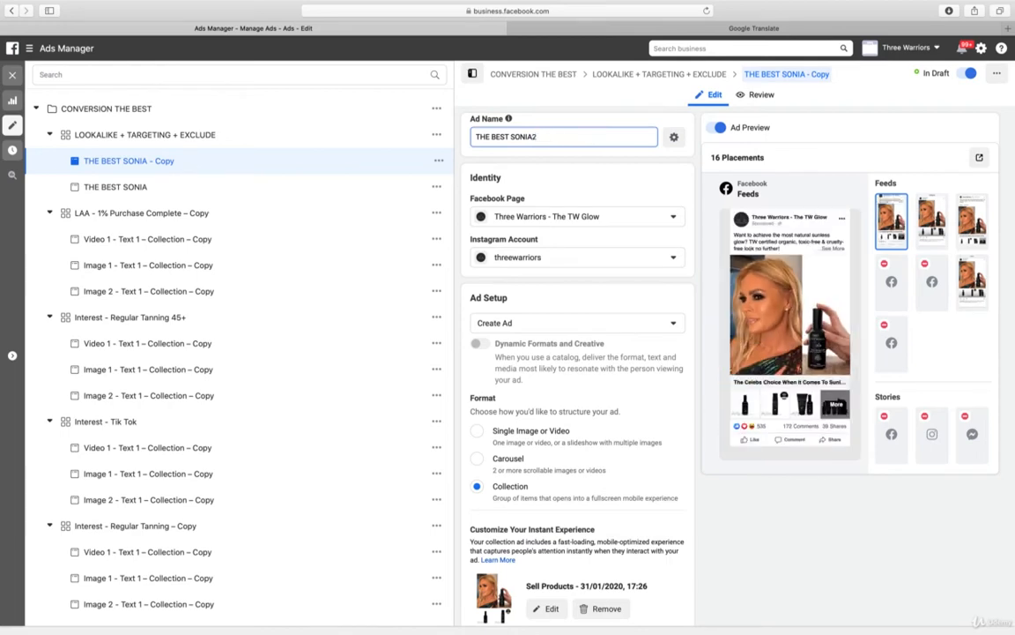
Replace the cover image in the THE BEST SONIA2 ad's Instant Experience with the account image 1 IMG_7934
scroll(692, 485, down, 3)
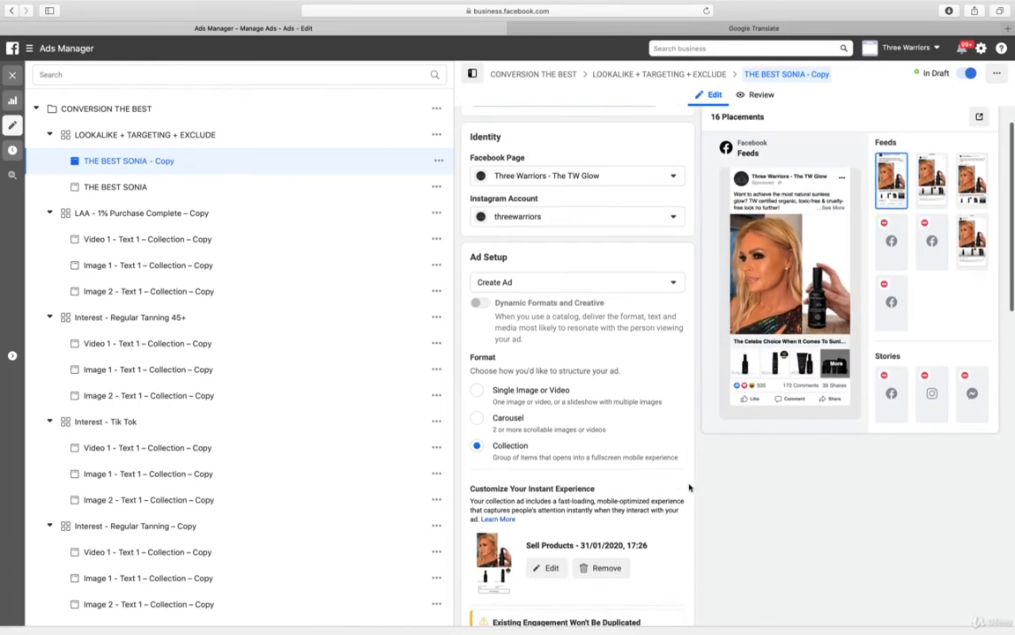
scroll(694, 486, down, 2)
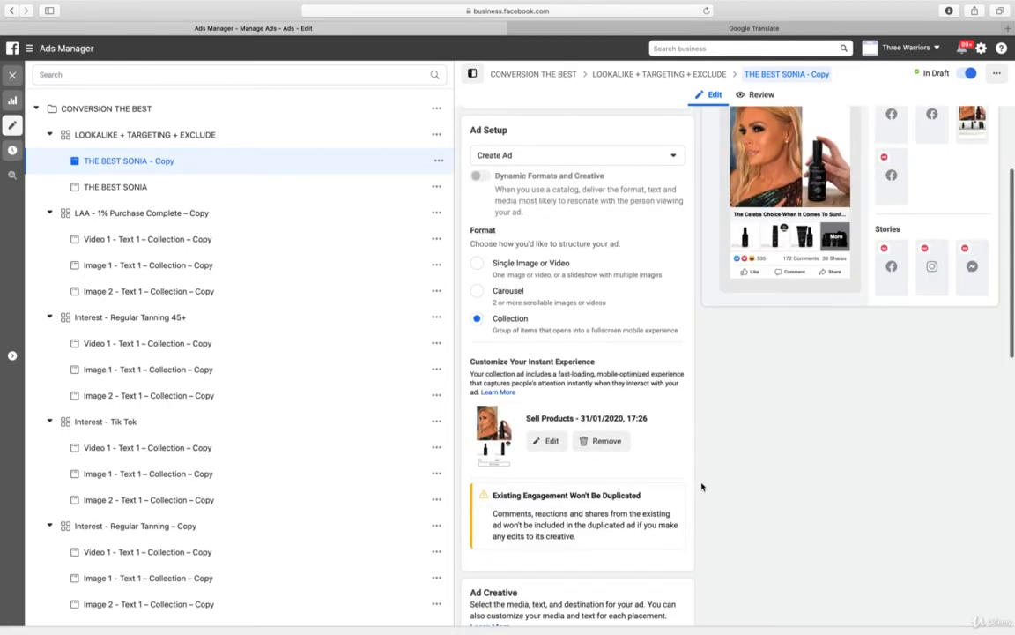
click(548, 442)
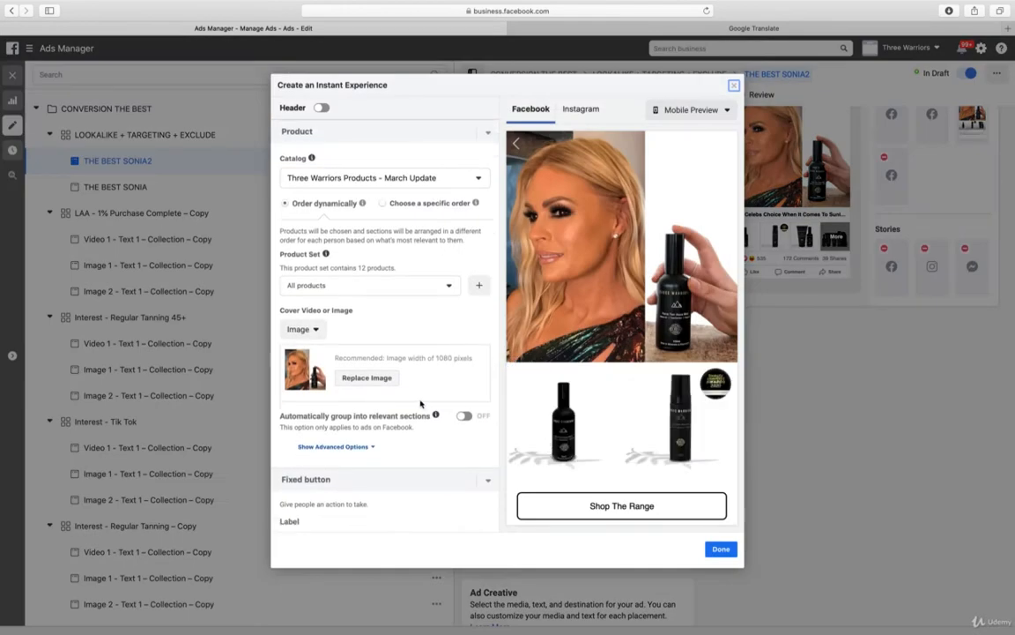
click(368, 378)
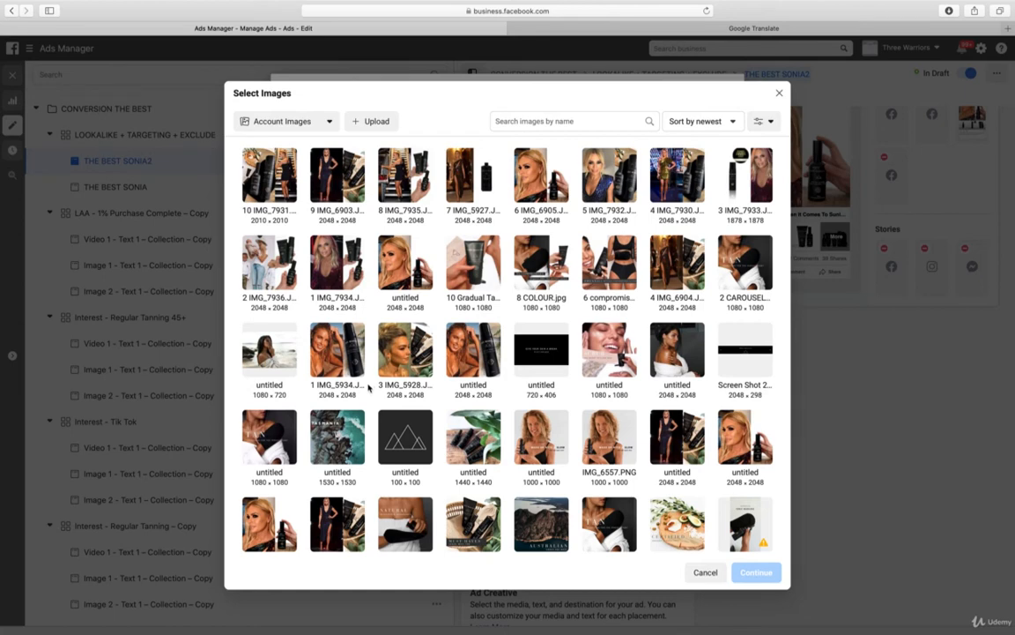
click(333, 260)
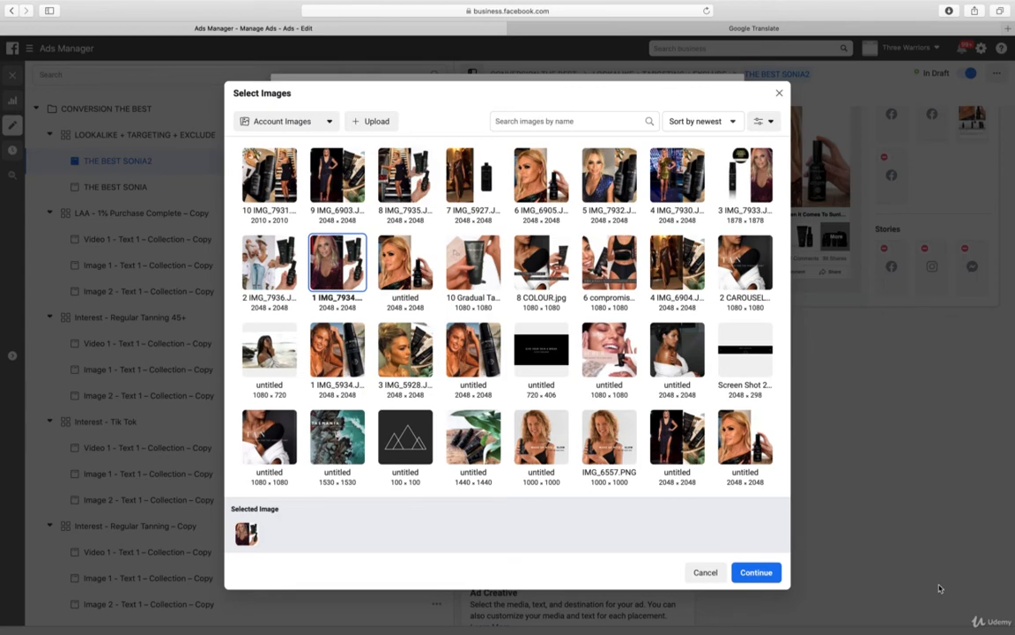
click(752, 572)
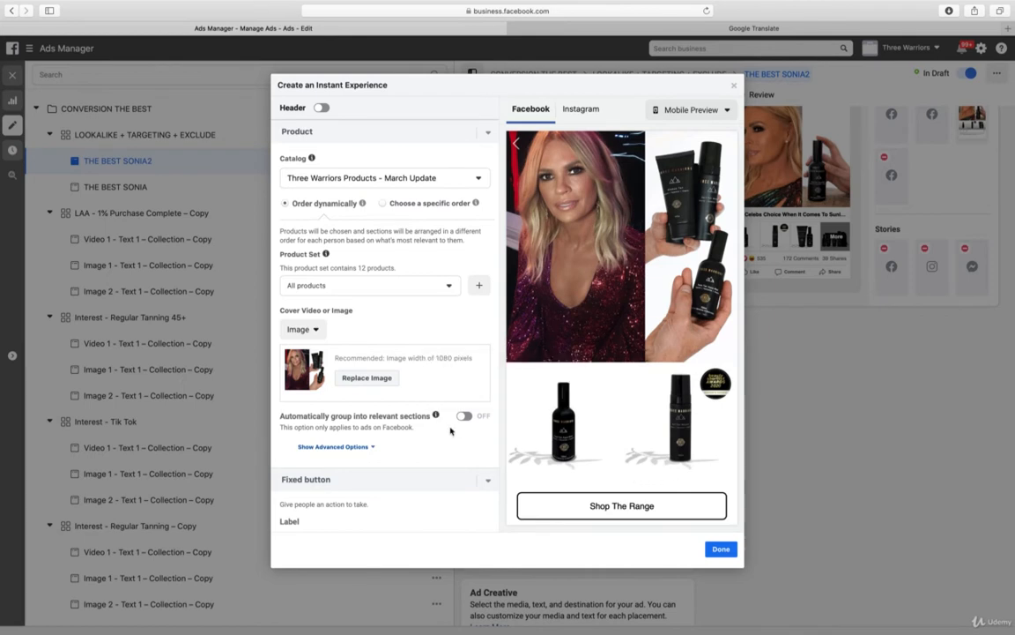
Change the Instant Experience's fixed button label to "Shop The Range - Click Here" and finish the Instant Experience
scroll(454, 433, down, 2)
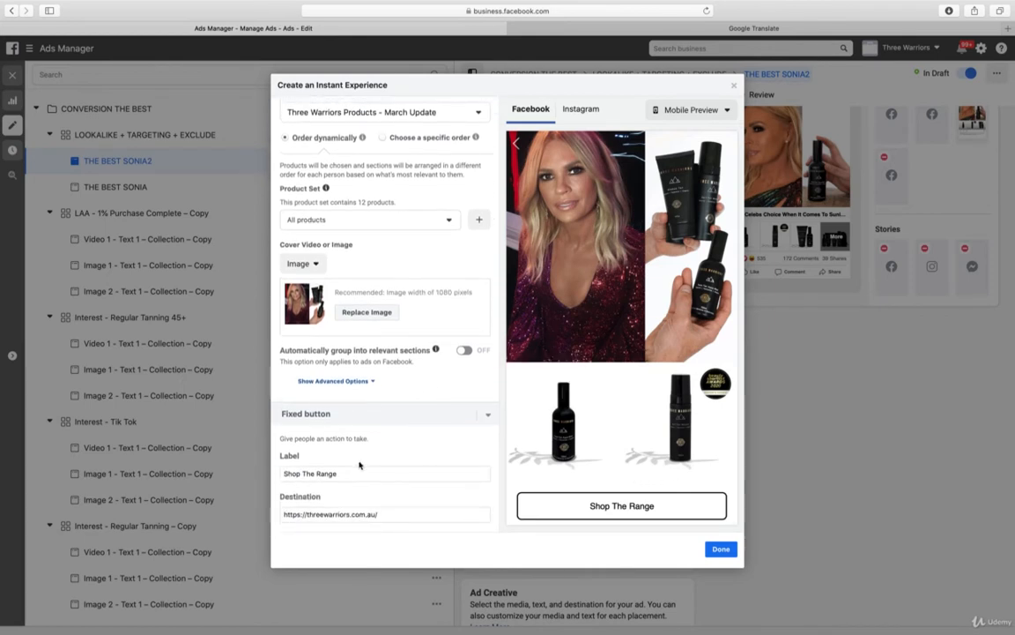
click(397, 473)
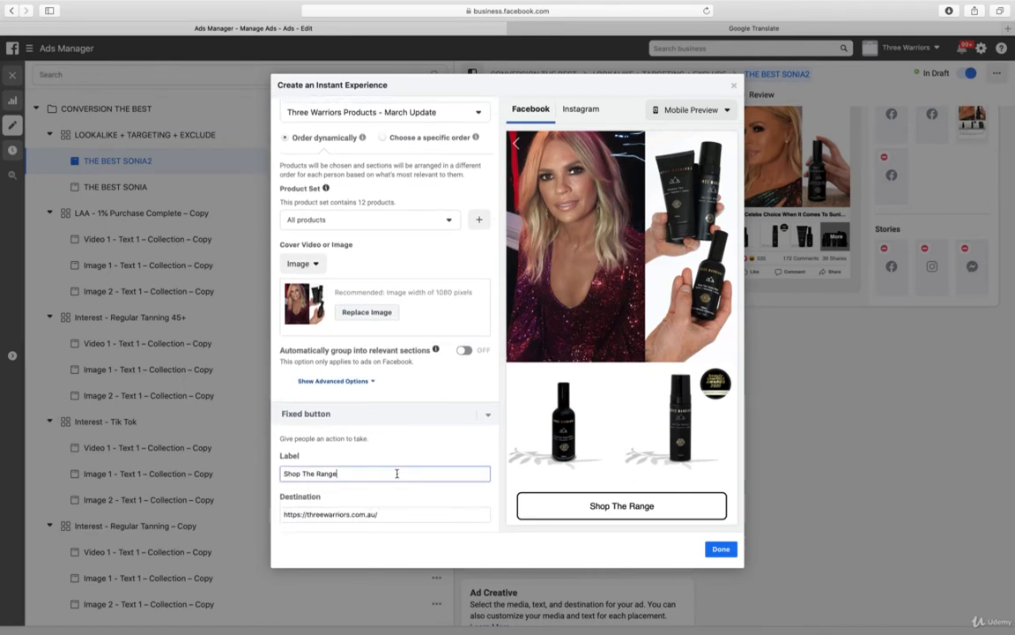
text(- )
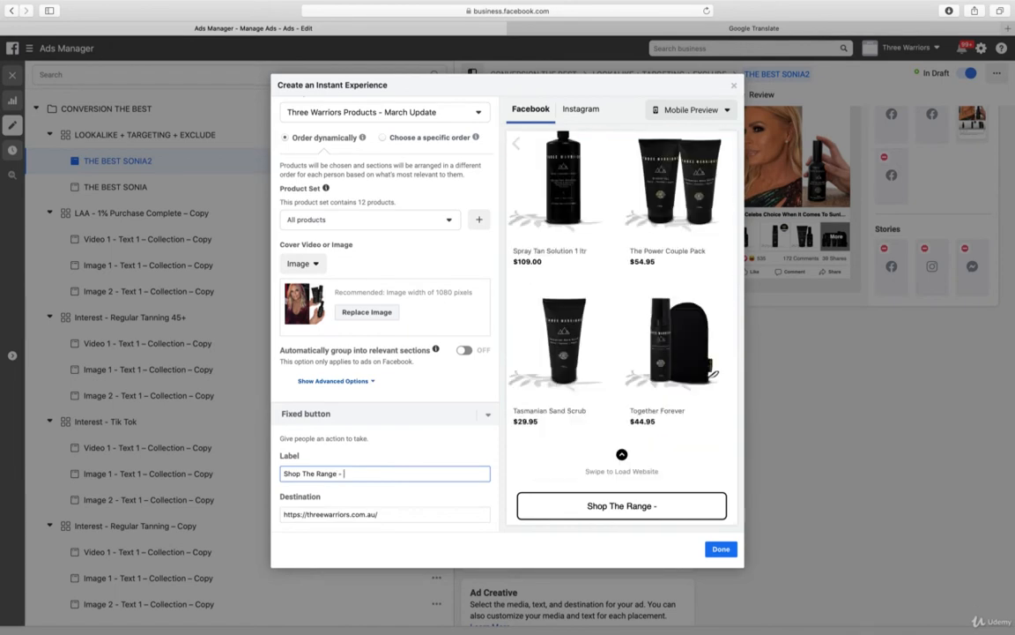
text(Click Here)
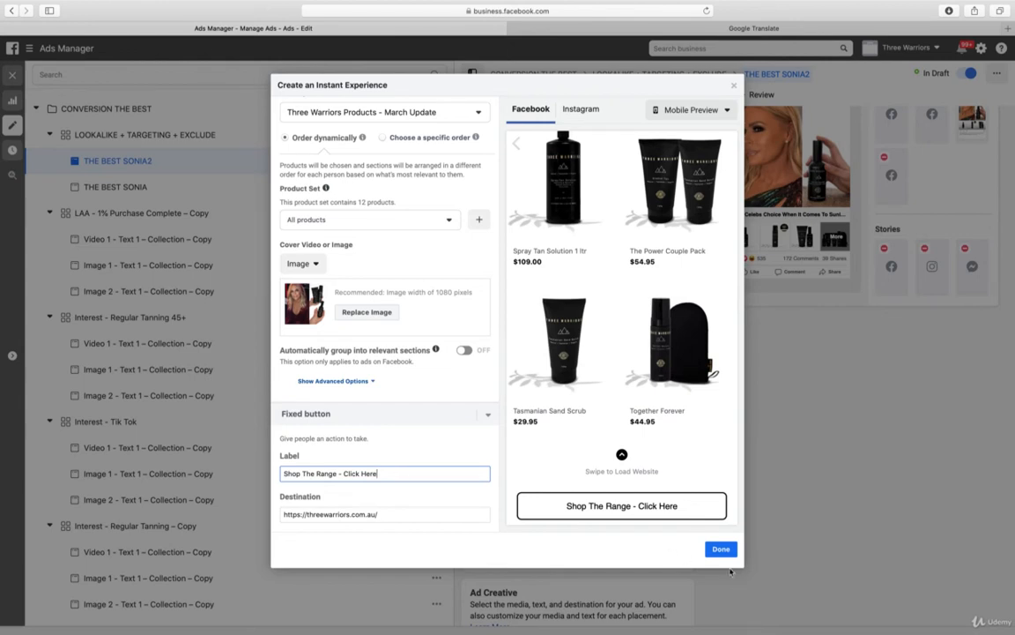
click(721, 549)
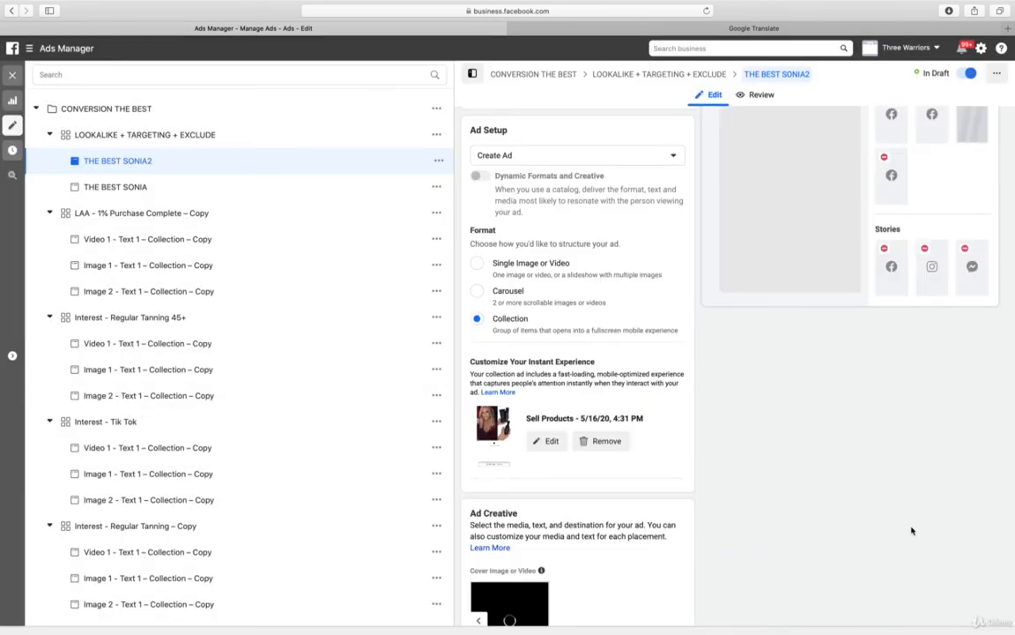
Publish the THE BEST SONIA2 ad and return to the campaign list
scroll(908, 529, down, 15)
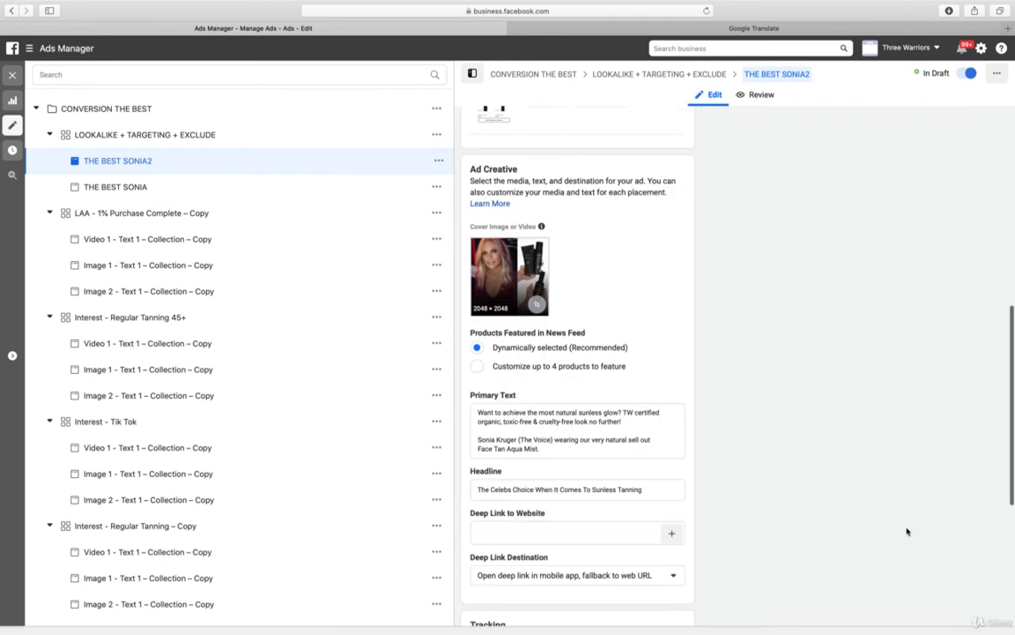
click(986, 608)
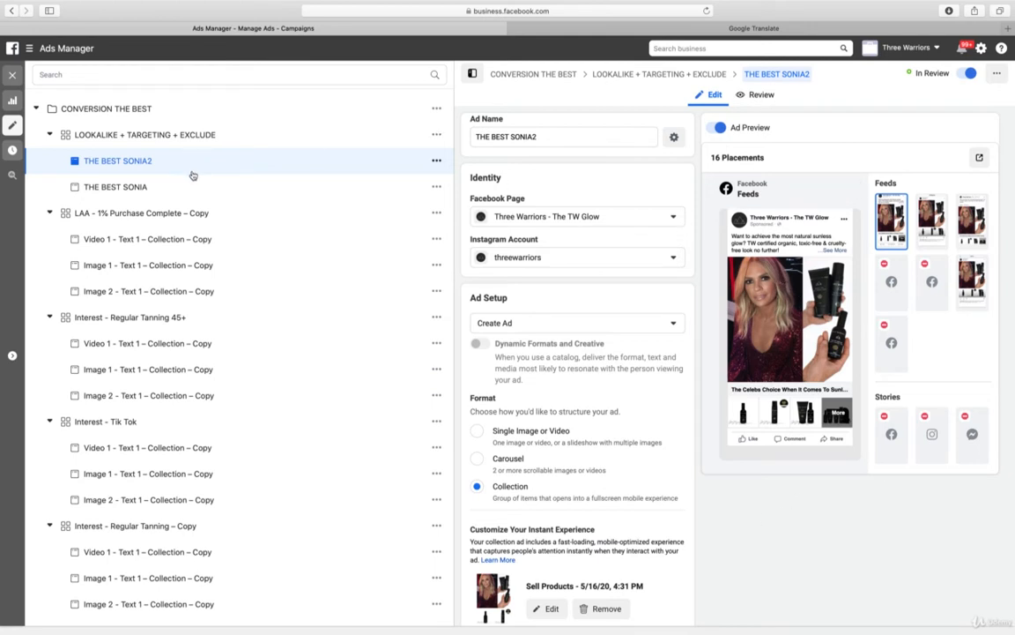
click(10, 76)
click(374, 150)
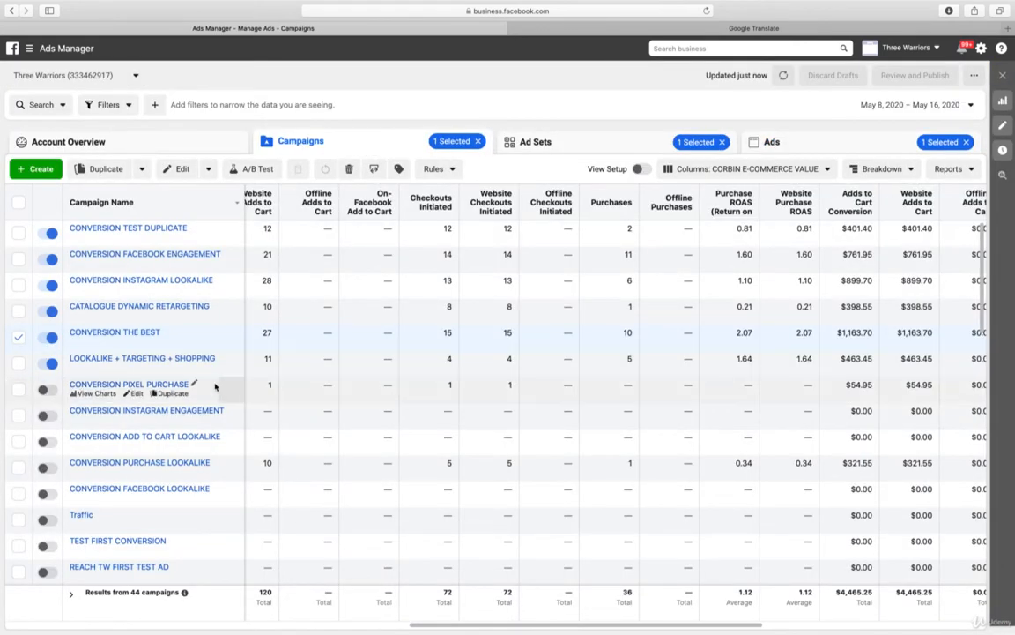
Delete the eight inactive ad sets from the CONVERSION THE BEST campaign, keeping only LOOKALIKE + TARGETING + EXCLUDE
click(126, 335)
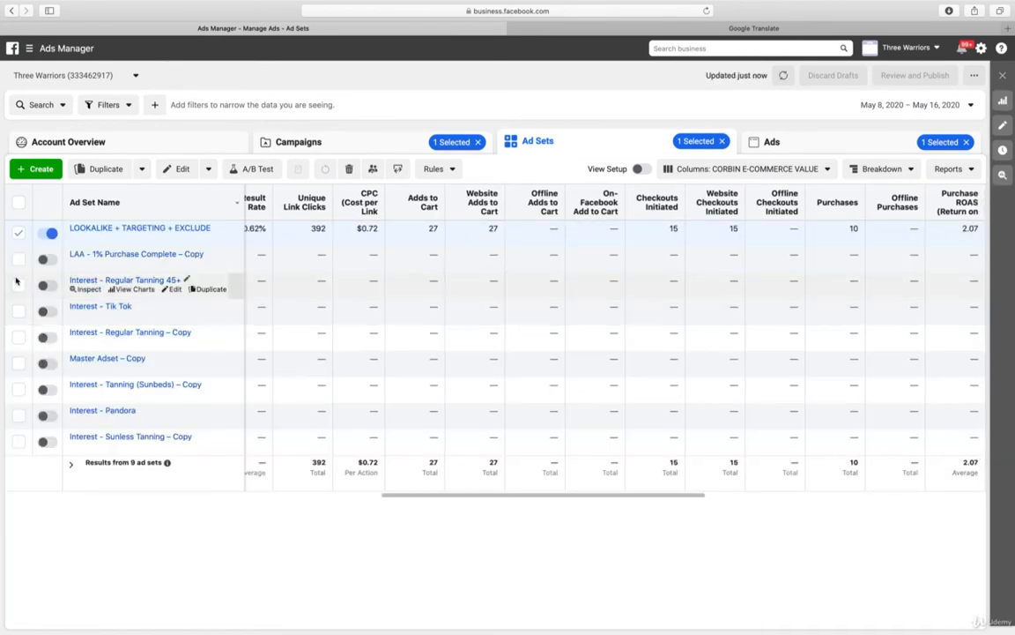
click(18, 234)
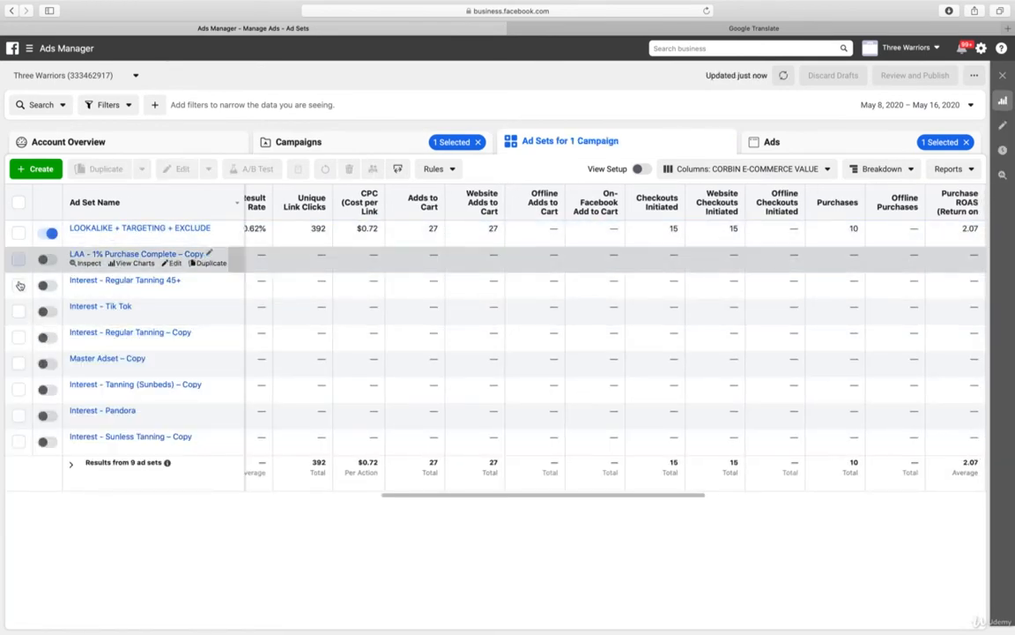
click(18, 258)
click(18, 285)
click(19, 311)
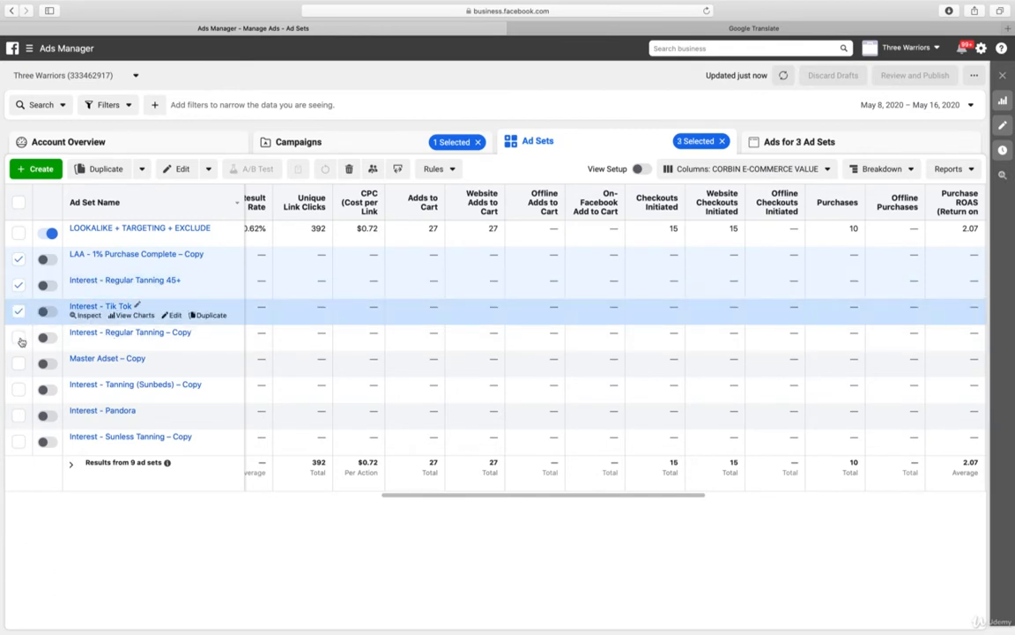
click(18, 336)
click(19, 365)
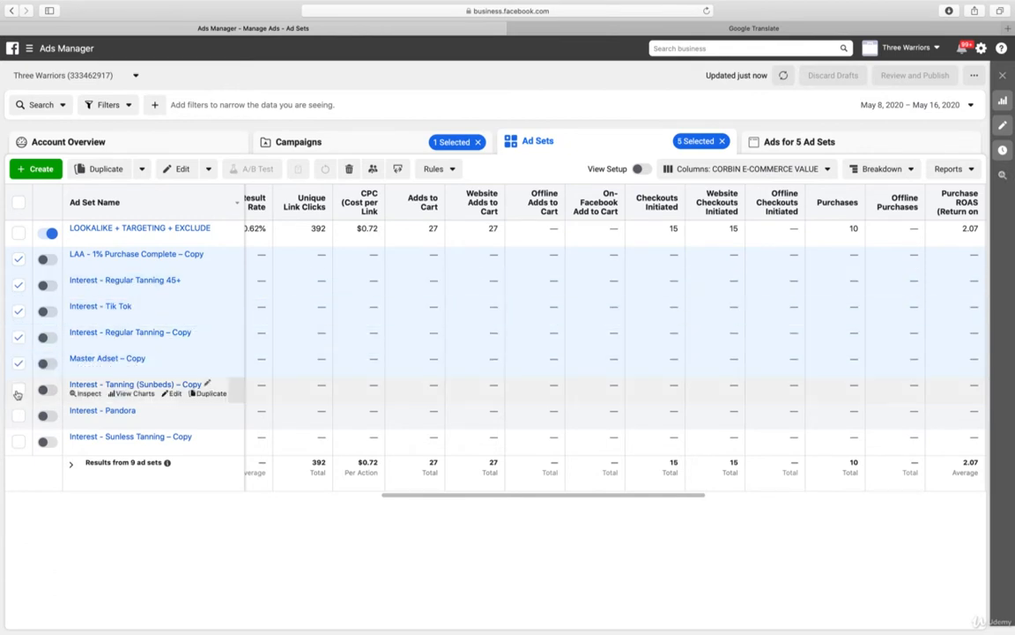
click(18, 391)
click(19, 414)
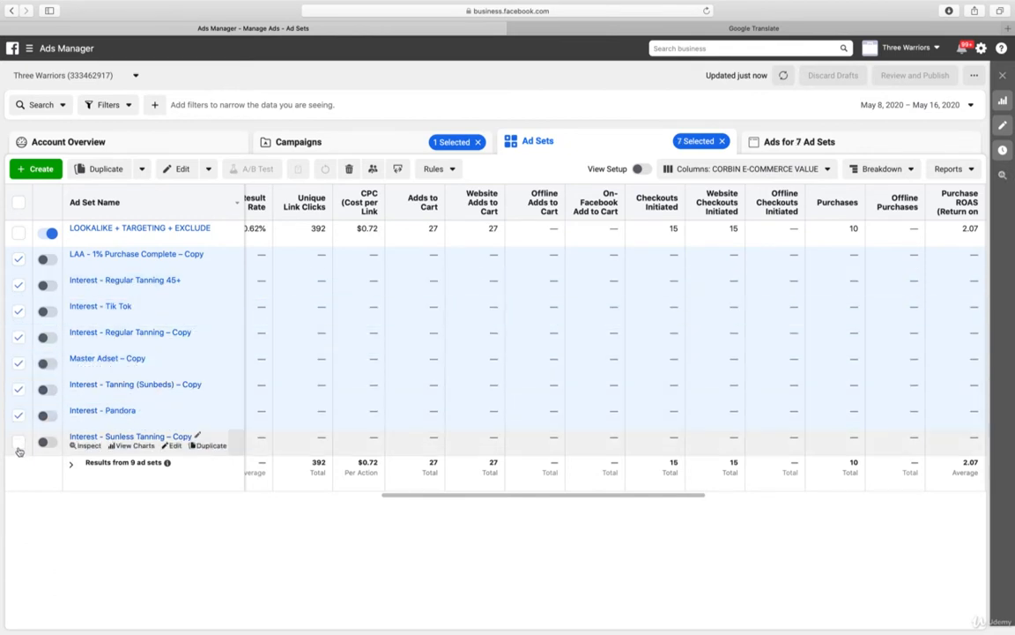
click(18, 443)
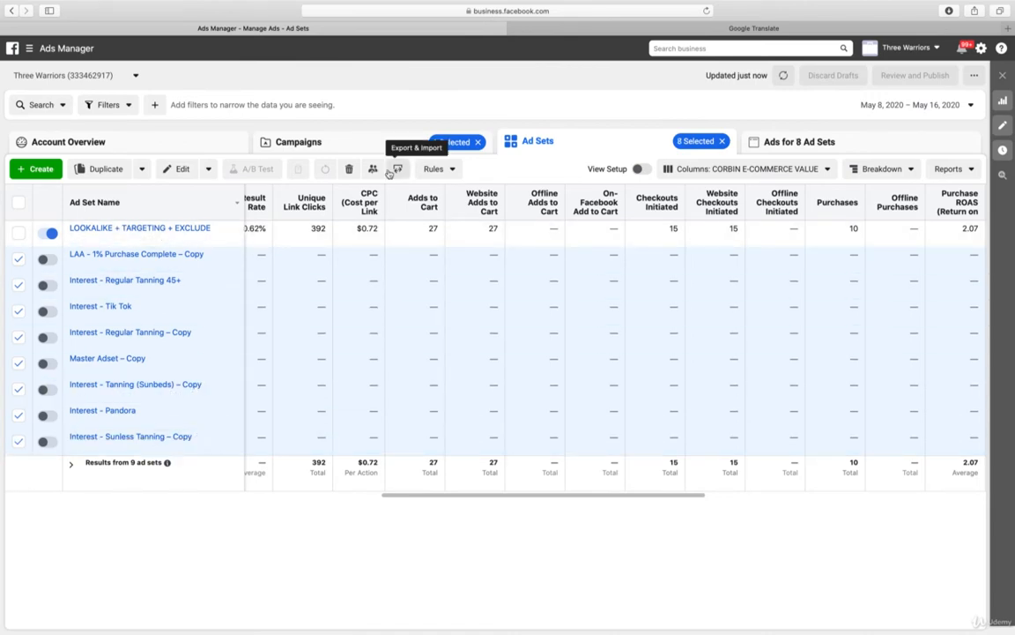
click(350, 169)
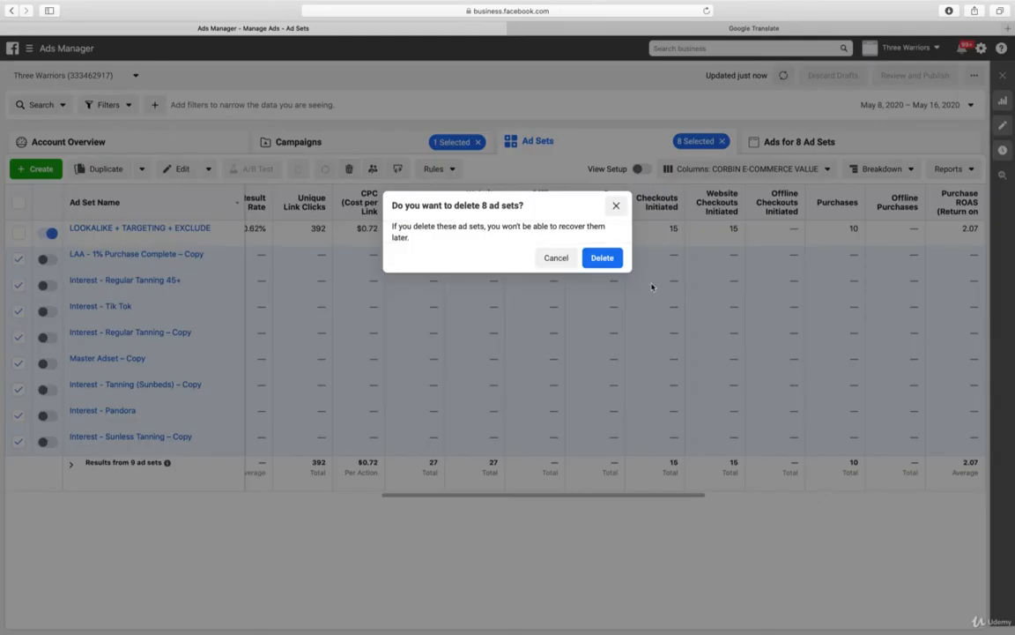
click(603, 260)
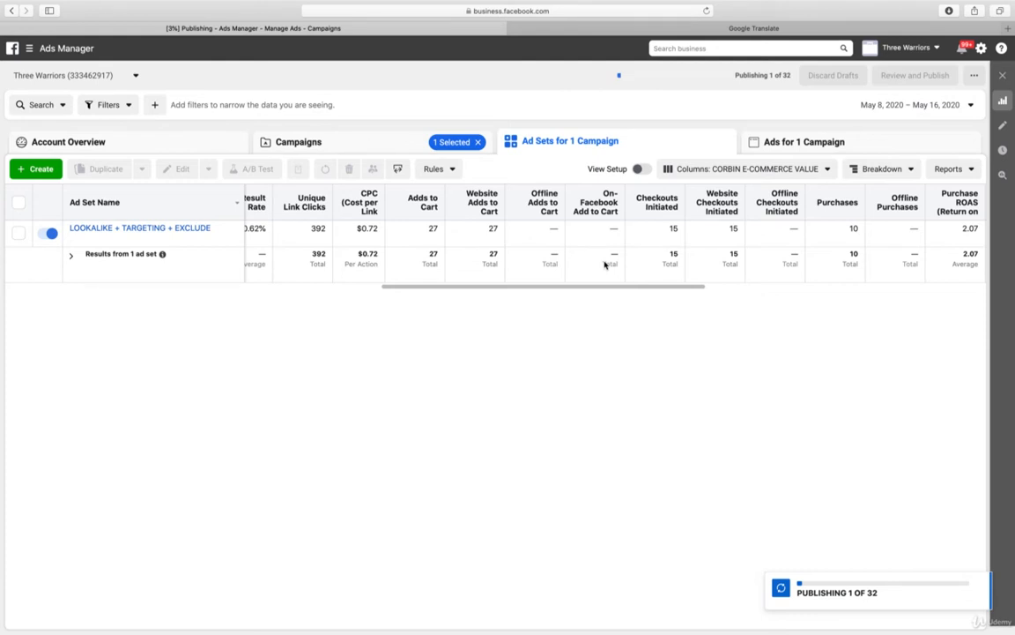
Review the metrics and ads of the LOOKALIKE + TARGETING + EXCLUDE ad set, and return to the campaign list
drag(637, 291, 561, 290)
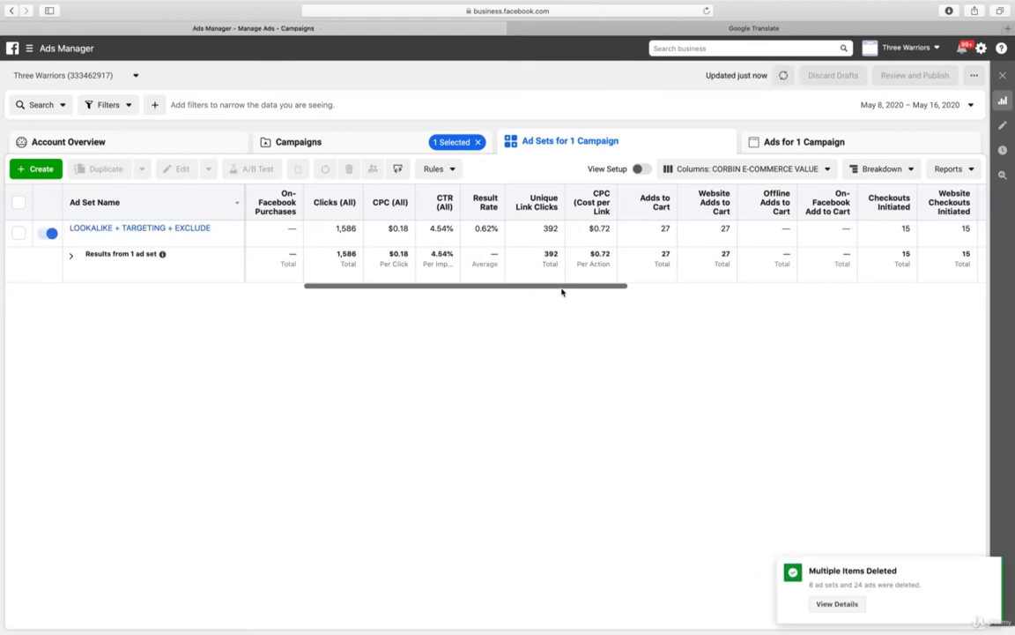
click(188, 228)
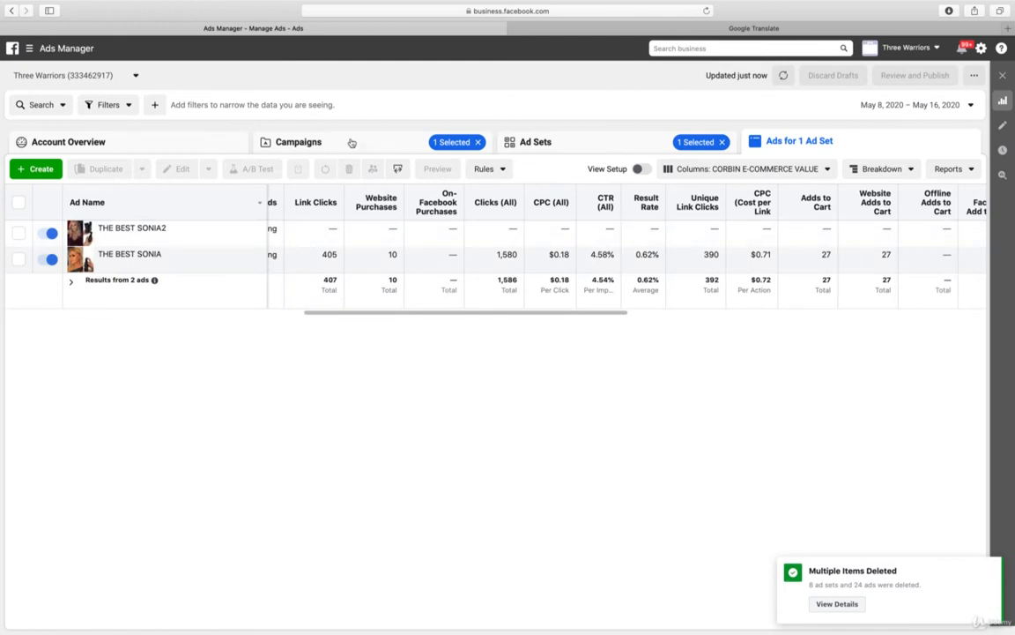
click(349, 143)
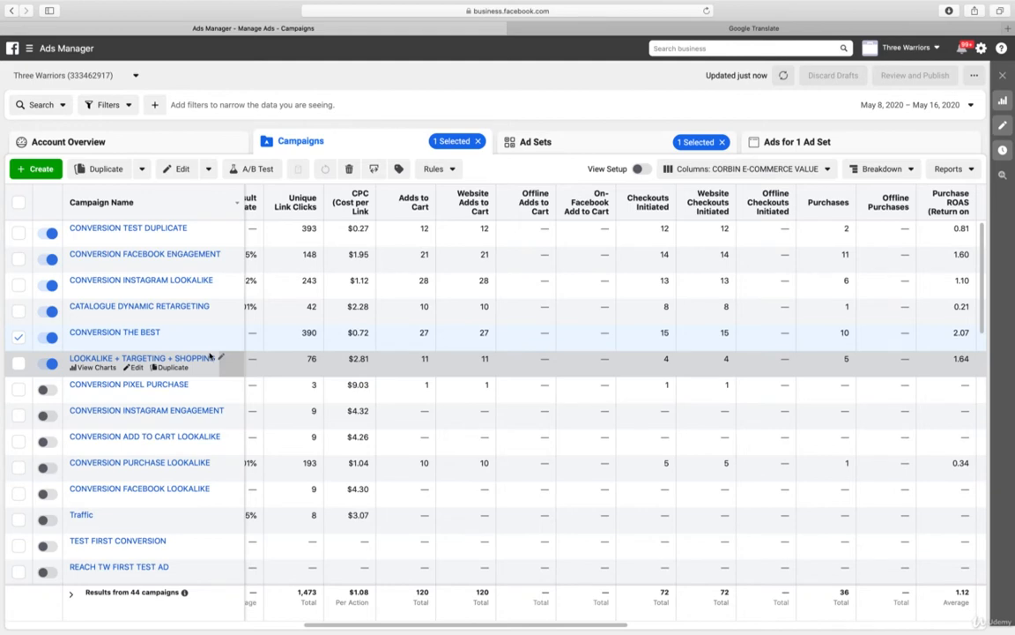
Set the daily budget of the LOOKALIKE + TARGETING + SHOPPING campaign to $35.00 and publish the change
drag(608, 625, 311, 622)
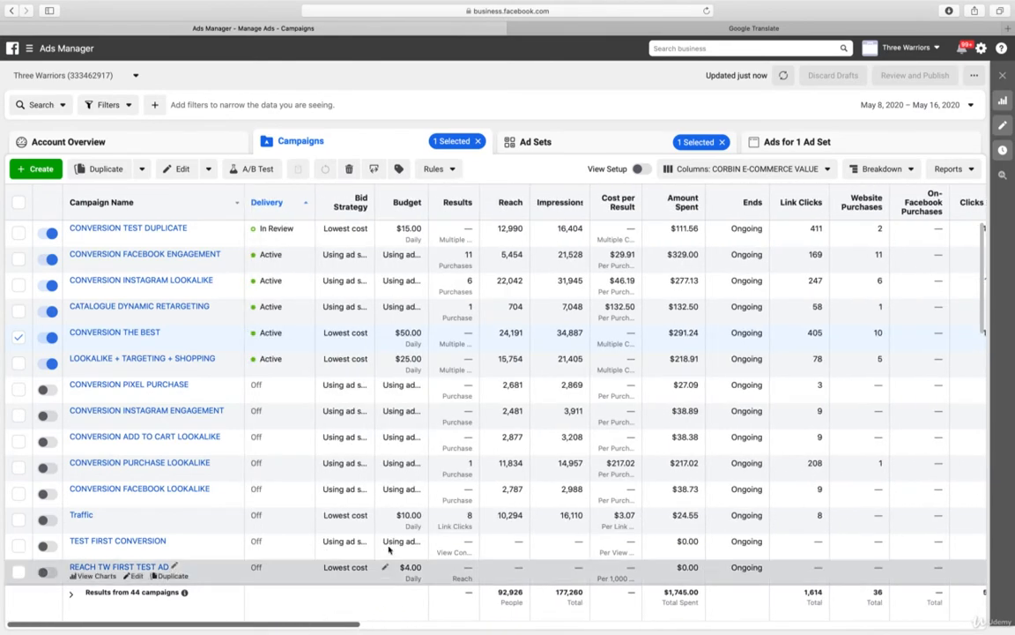
click(386, 362)
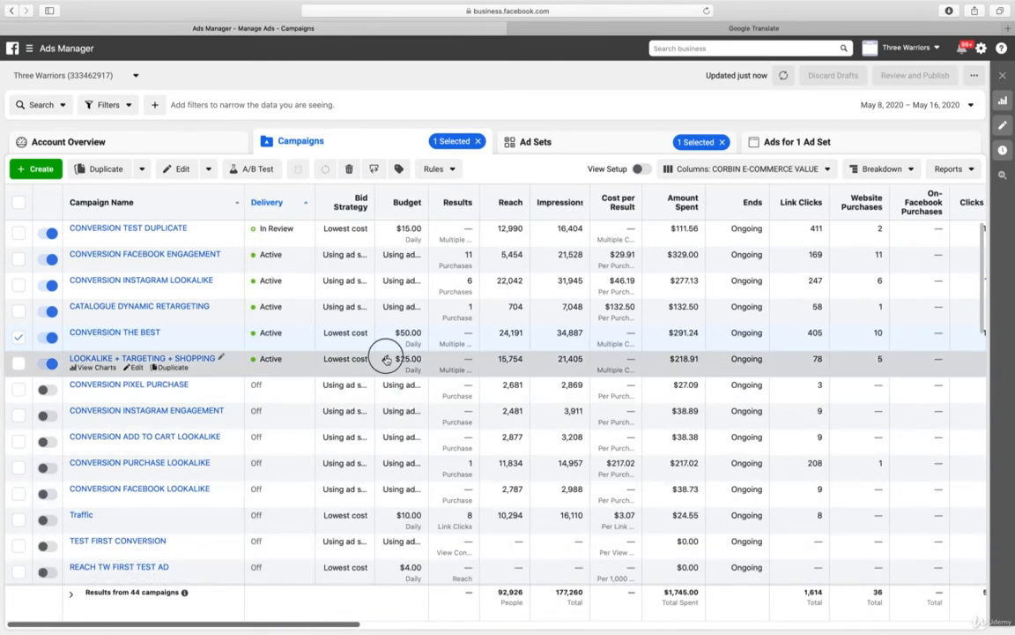
click(399, 356)
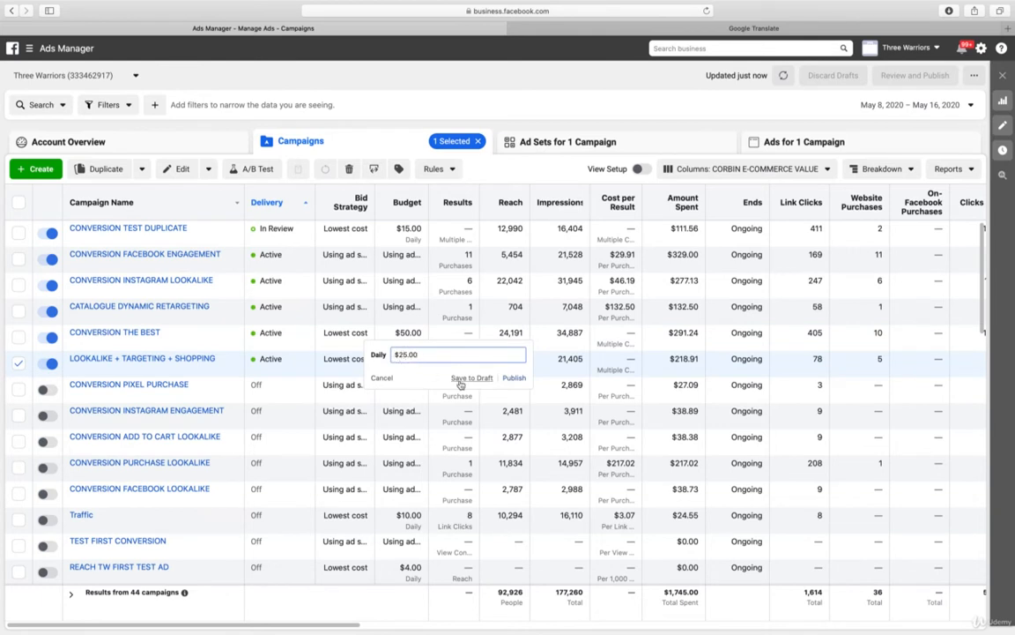
key(BackSpace)
text(3)
key(Return)
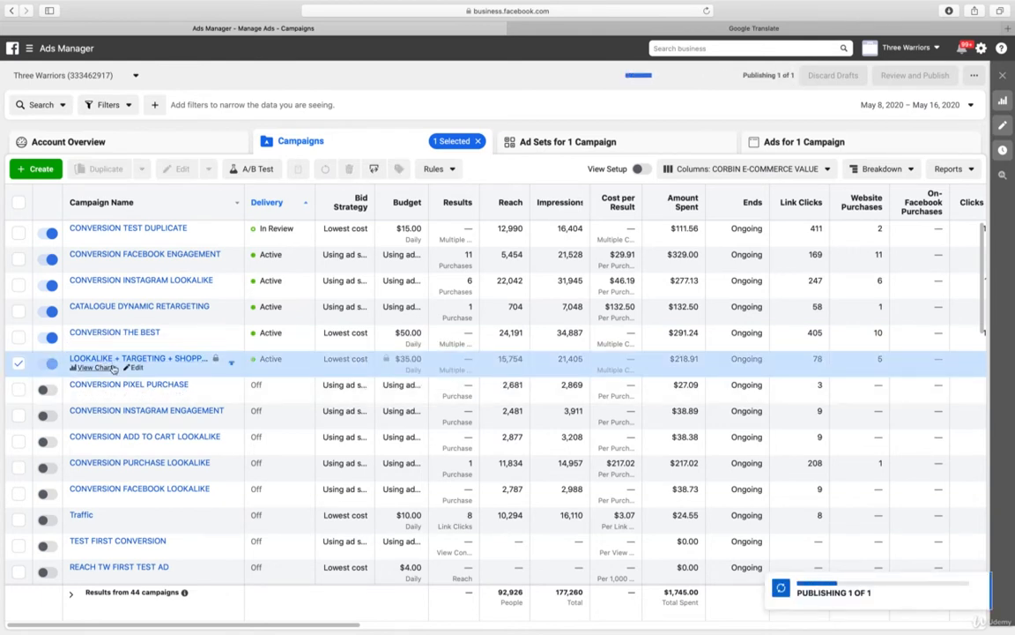
Set the minimum age to 31 in the saved audience used by the LOOKALIKE + TARGETING + SHOPPING ad set
click(137, 368)
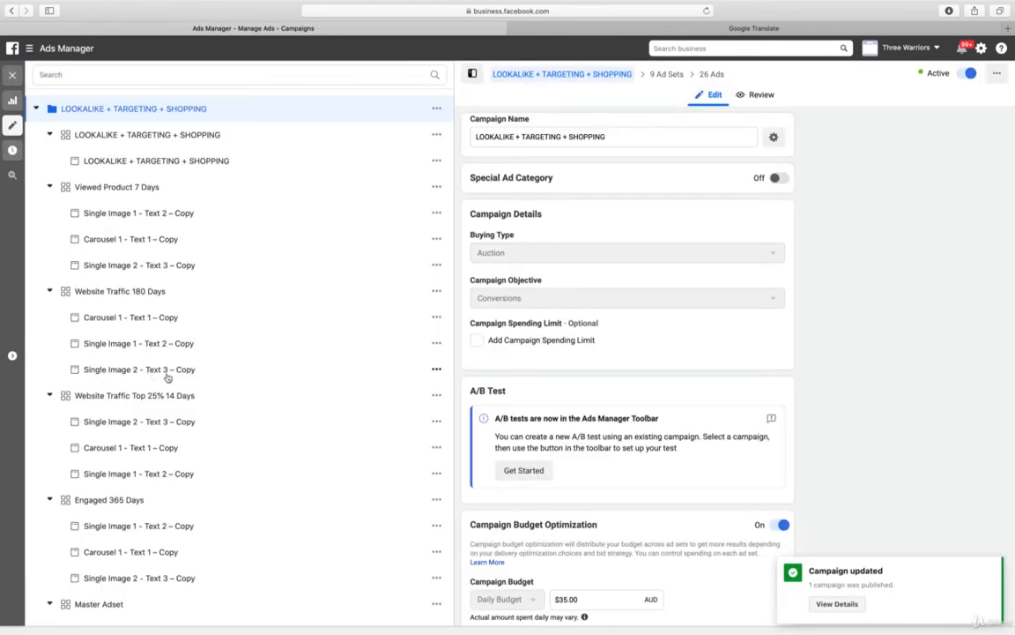
scroll(626, 269, down, 3)
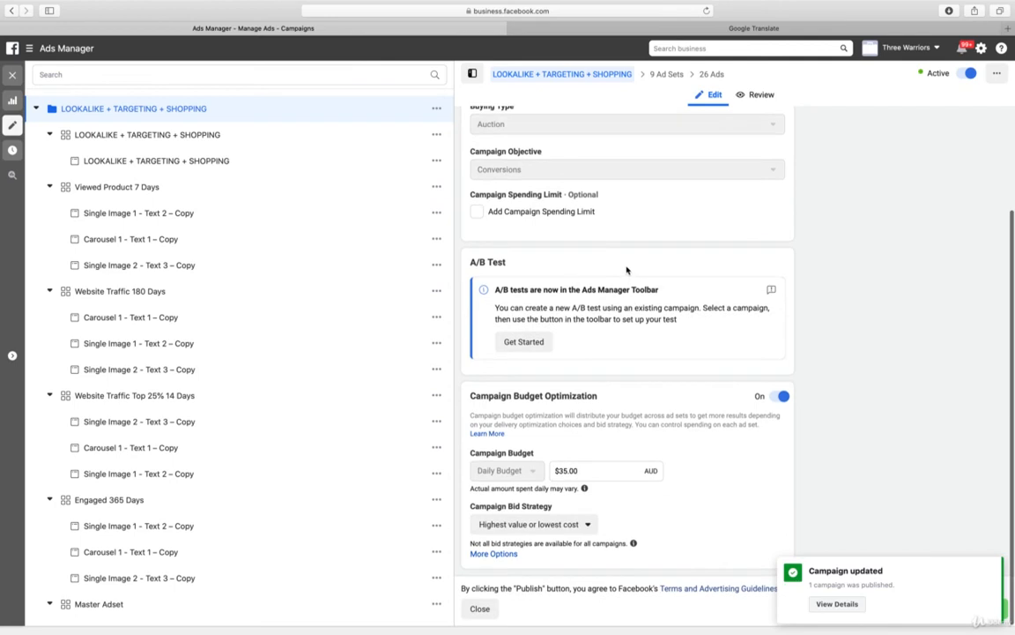
click(159, 135)
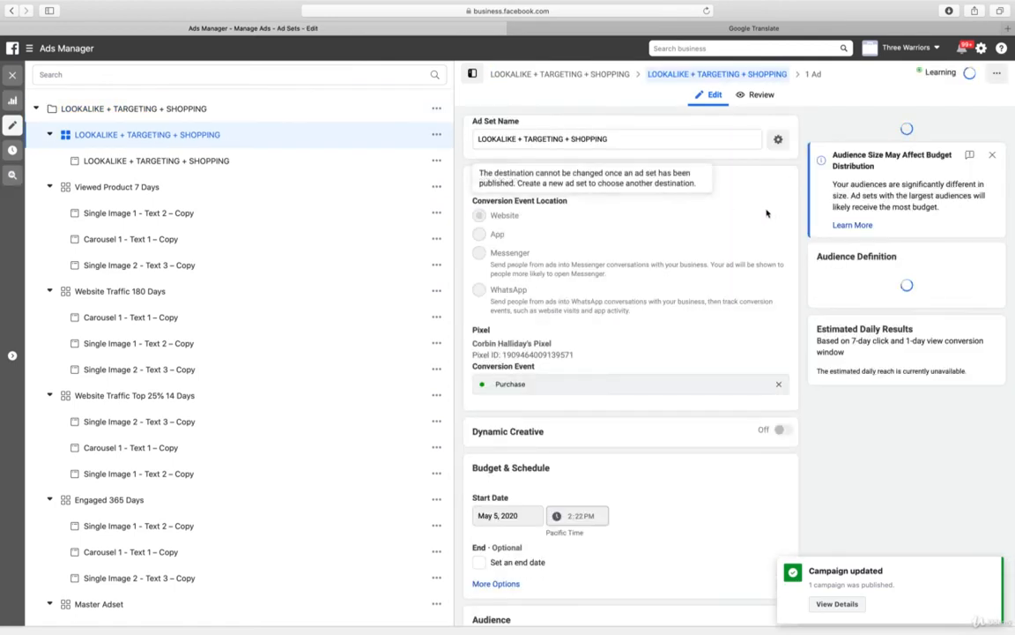
scroll(715, 212, down, 5)
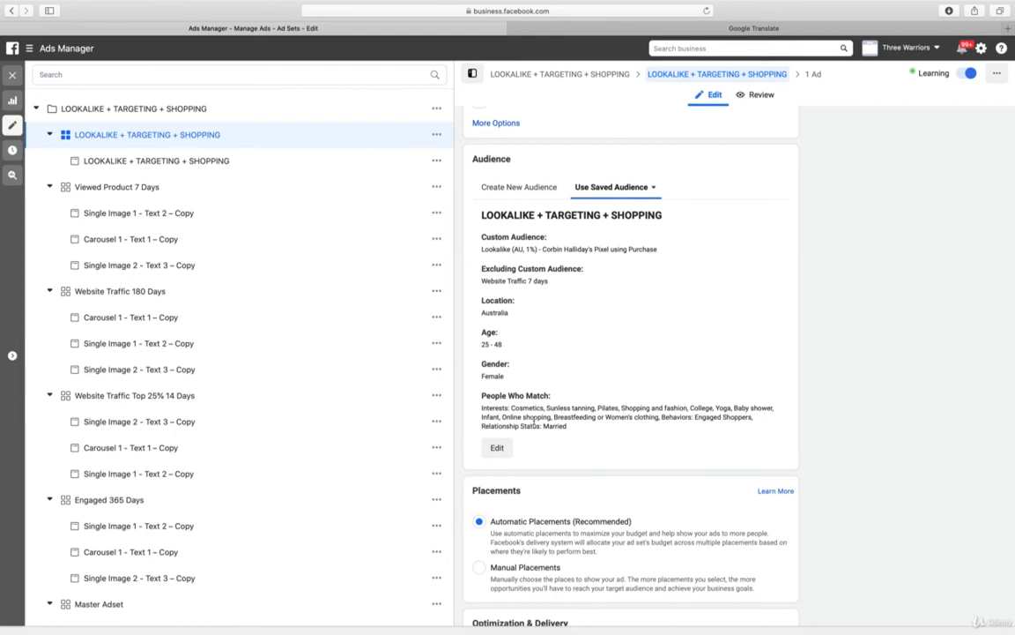
click(497, 448)
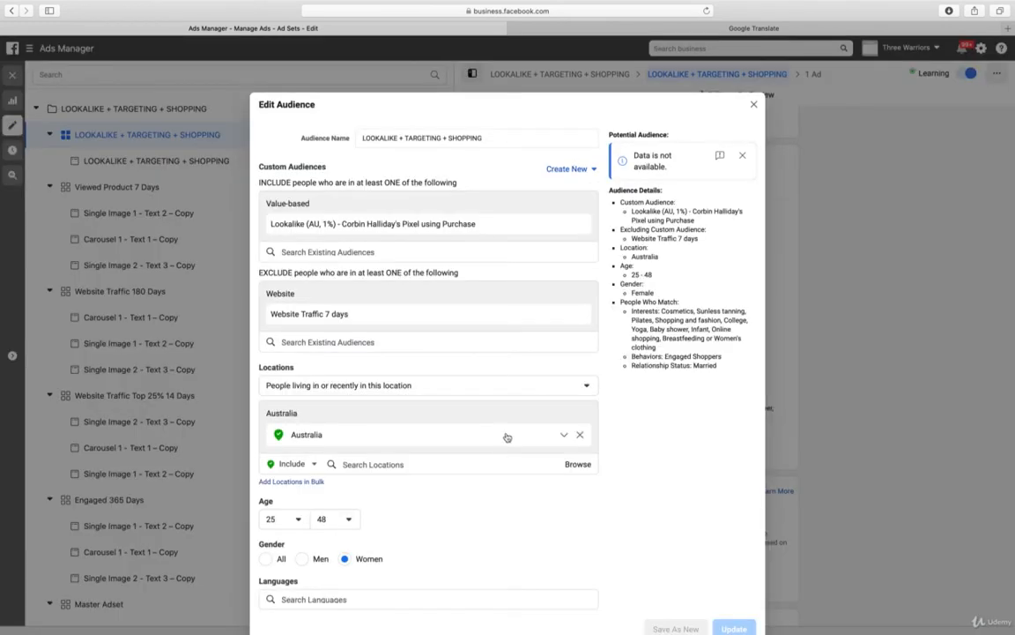
scroll(508, 435, down, 3)
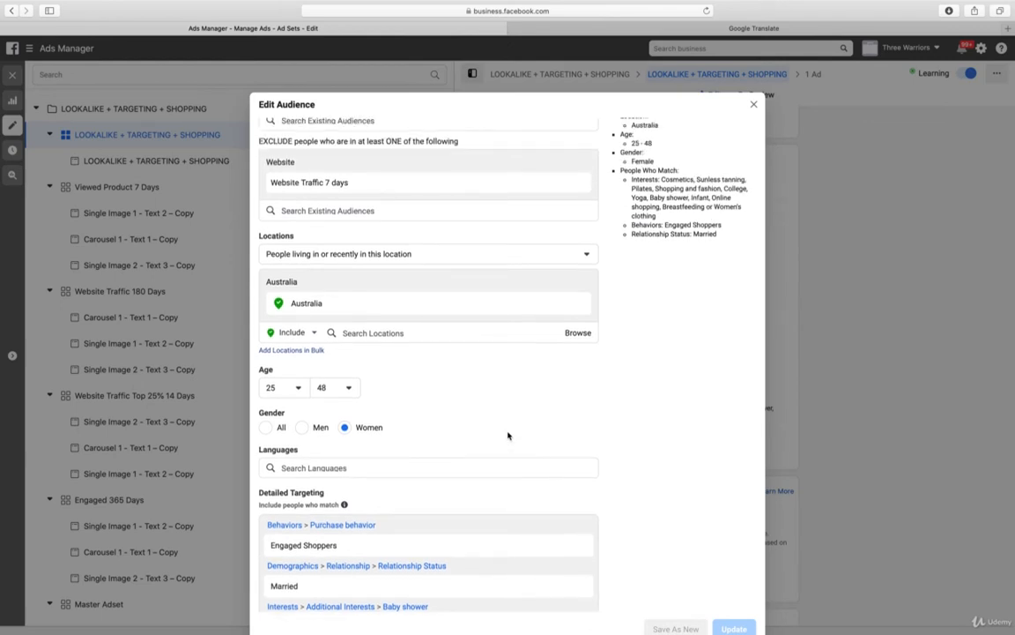
click(293, 388)
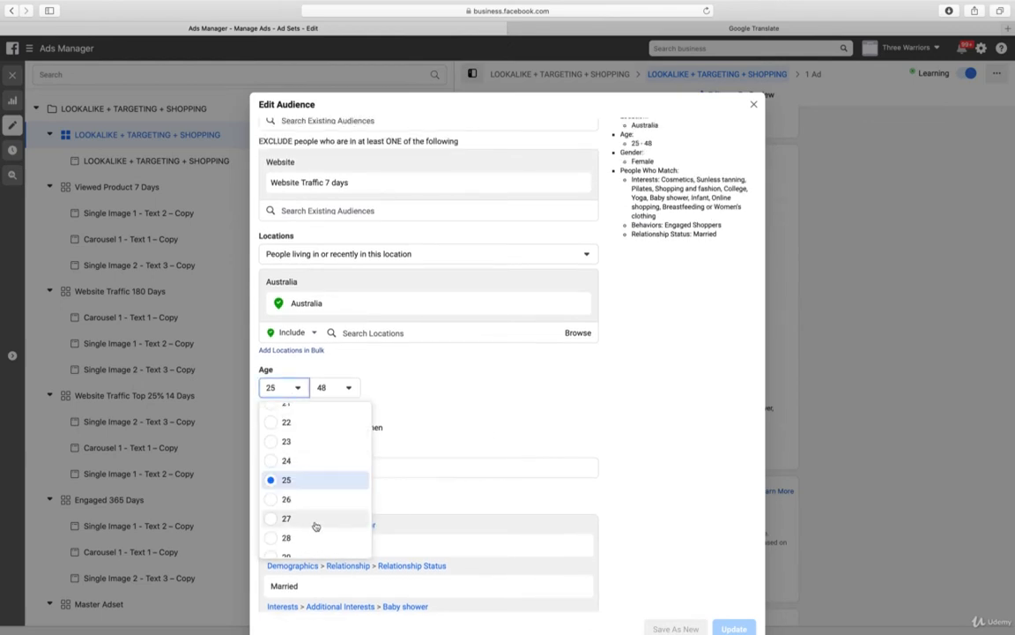
scroll(315, 527, down, 2)
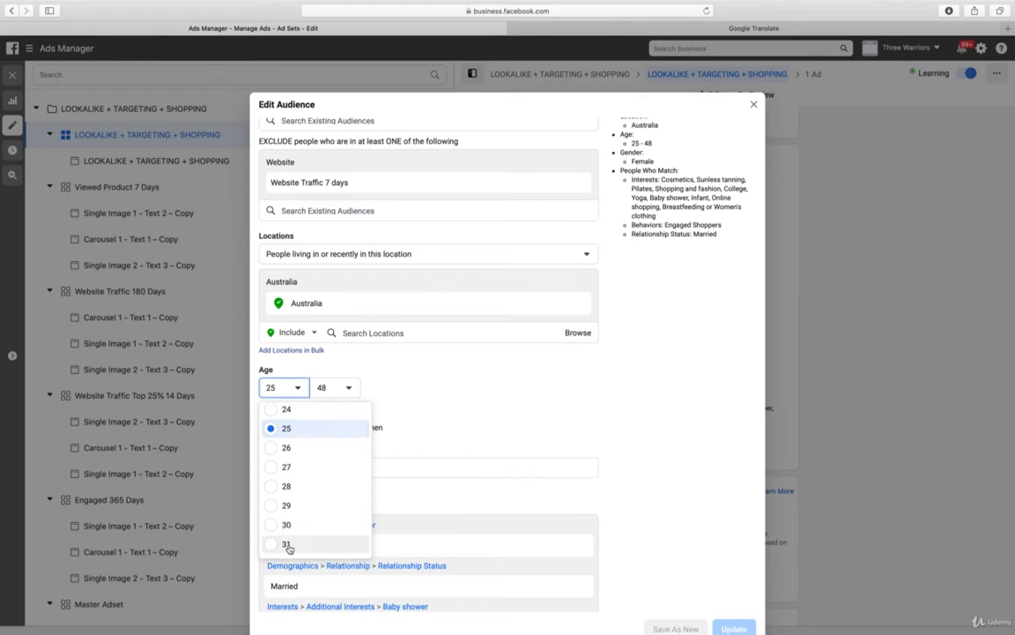
click(288, 545)
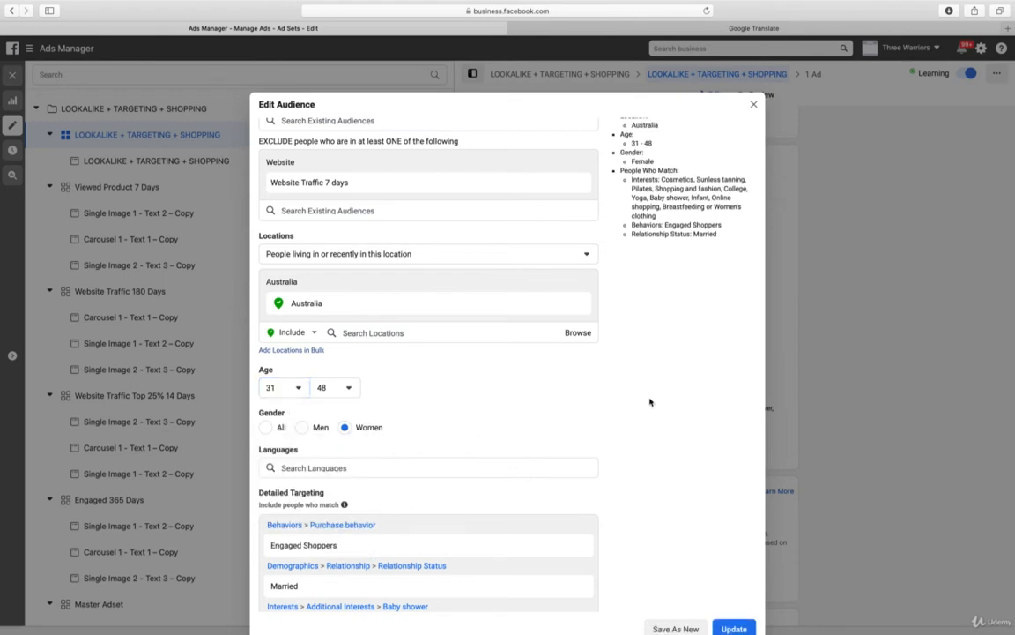
Update the LOOKALIKE + TARGETING + SHOPPING saved audience and publish the ad set's draft changes
scroll(650, 402, up, 3)
scroll(650, 402, down, 3)
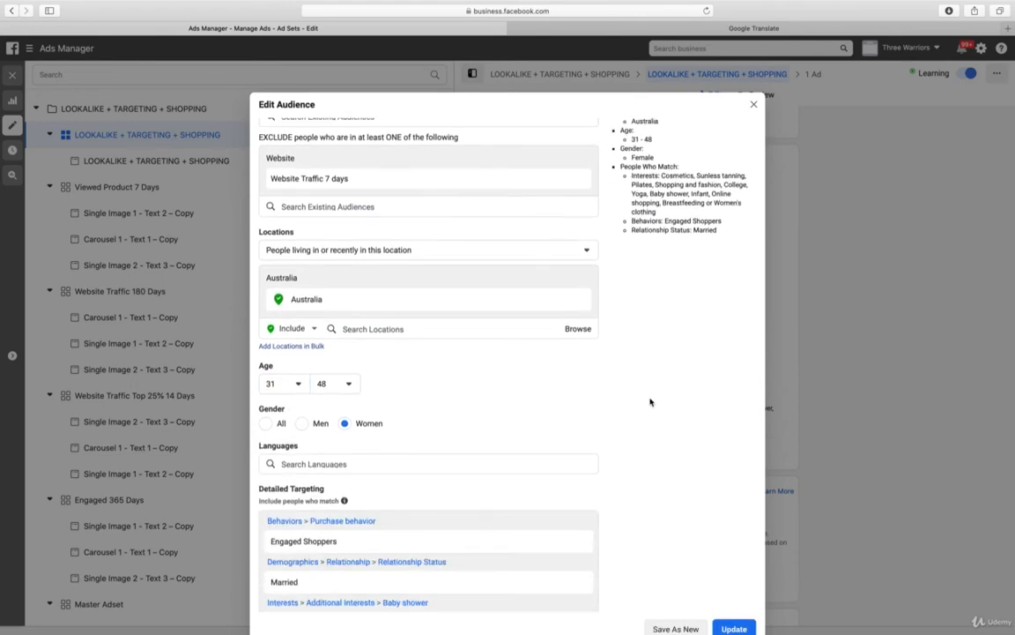
scroll(650, 402, down, 3)
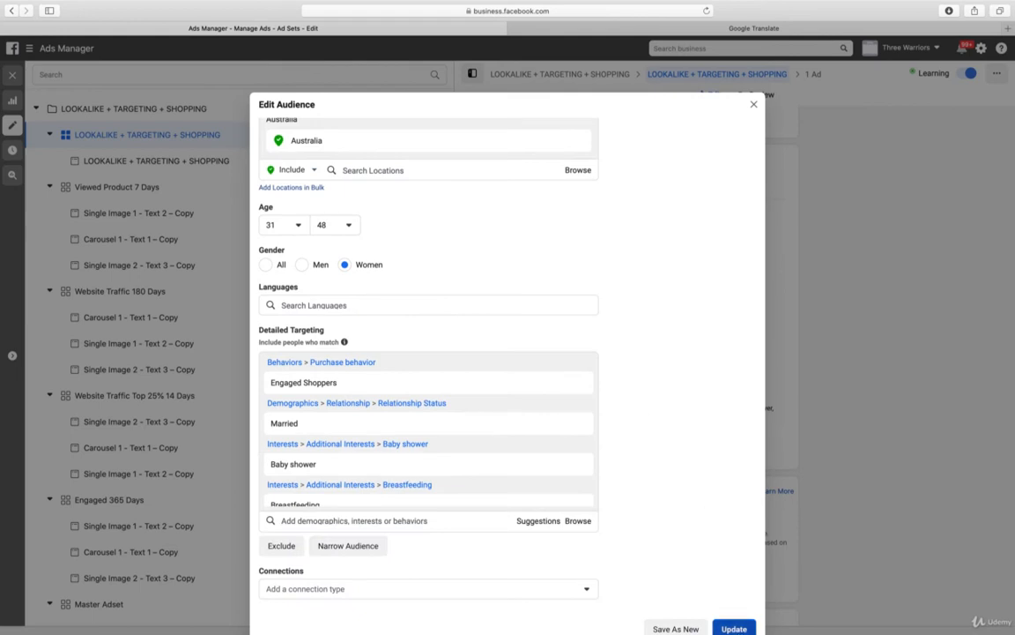
click(736, 630)
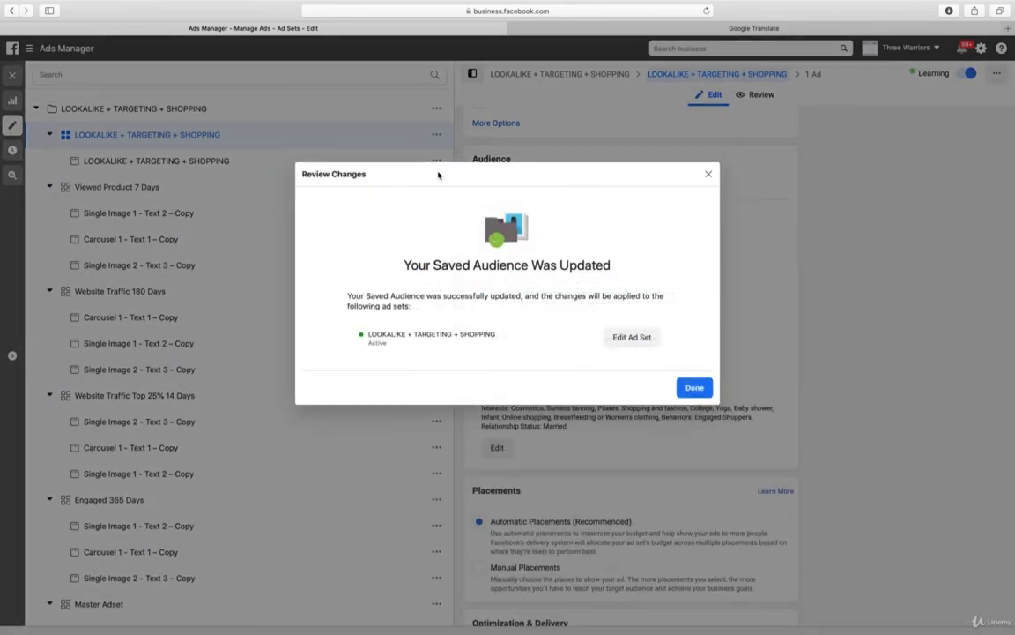
click(696, 389)
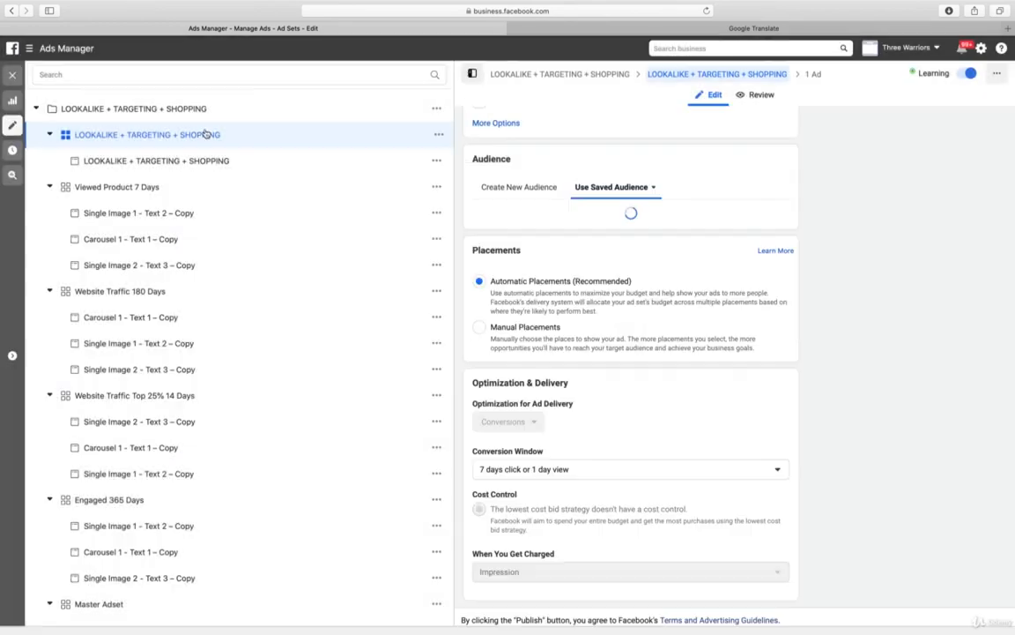
click(12, 74)
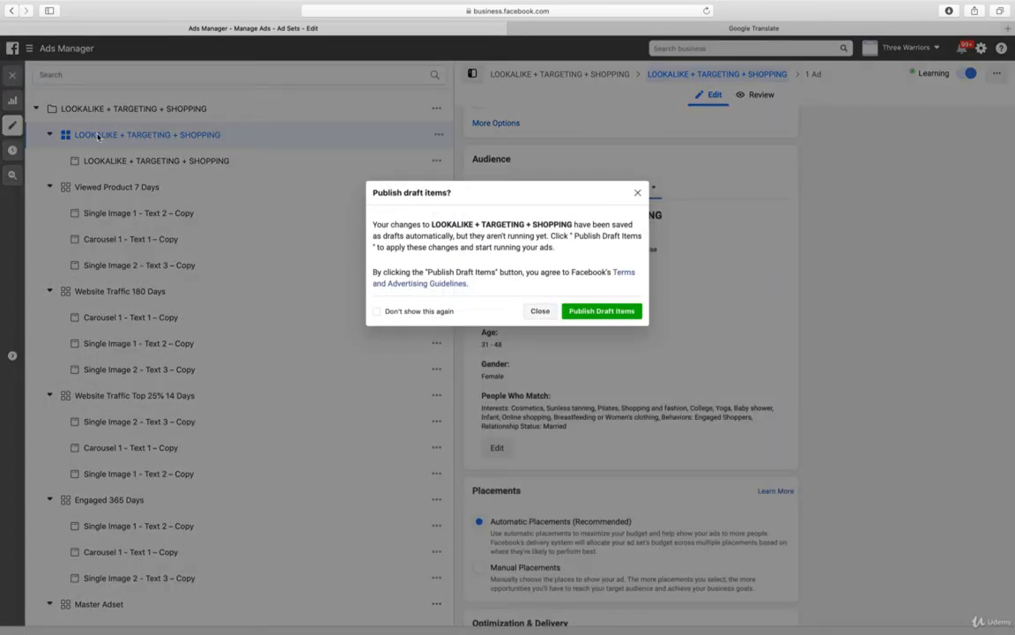
click(602, 311)
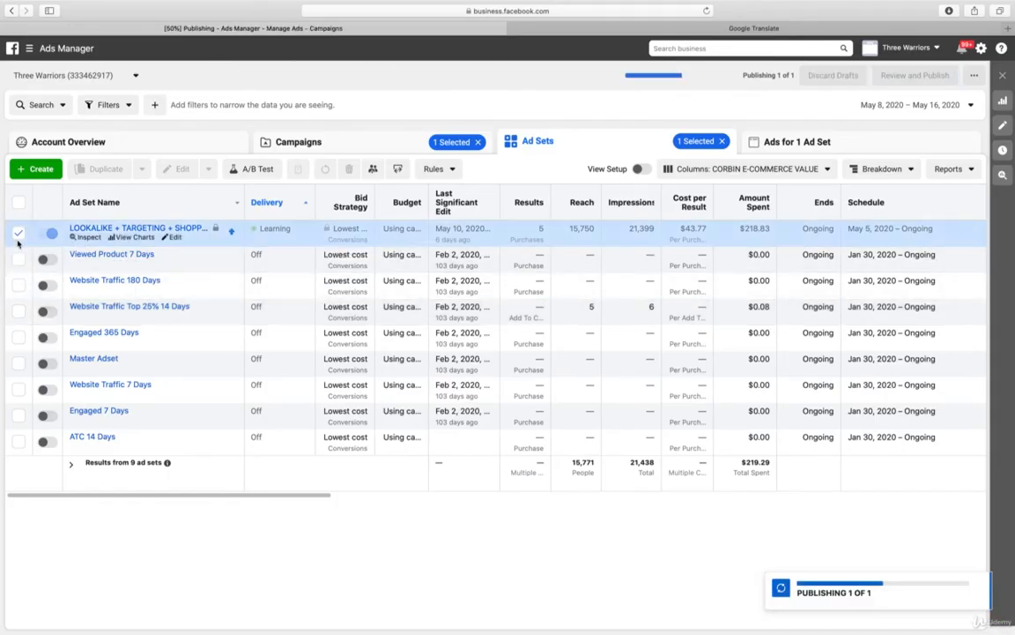
Delete the eight switched-off ad sets, from Viewed Product 7 Days to ATC 14 Days, keeping only LOOKALIKE + TARGETING + SHOPPING
click(18, 232)
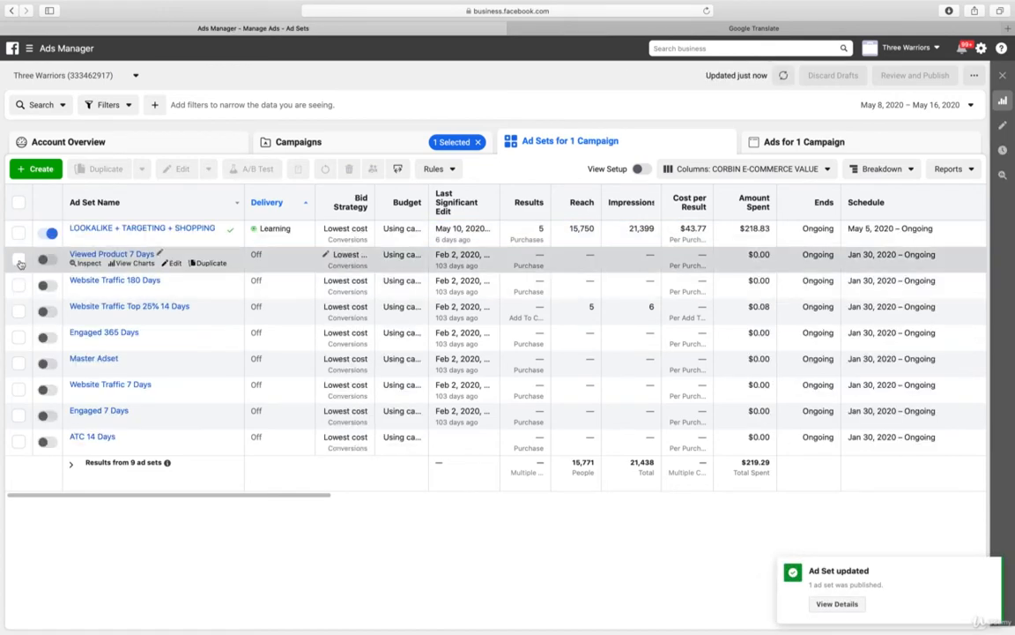
click(19, 260)
click(20, 285)
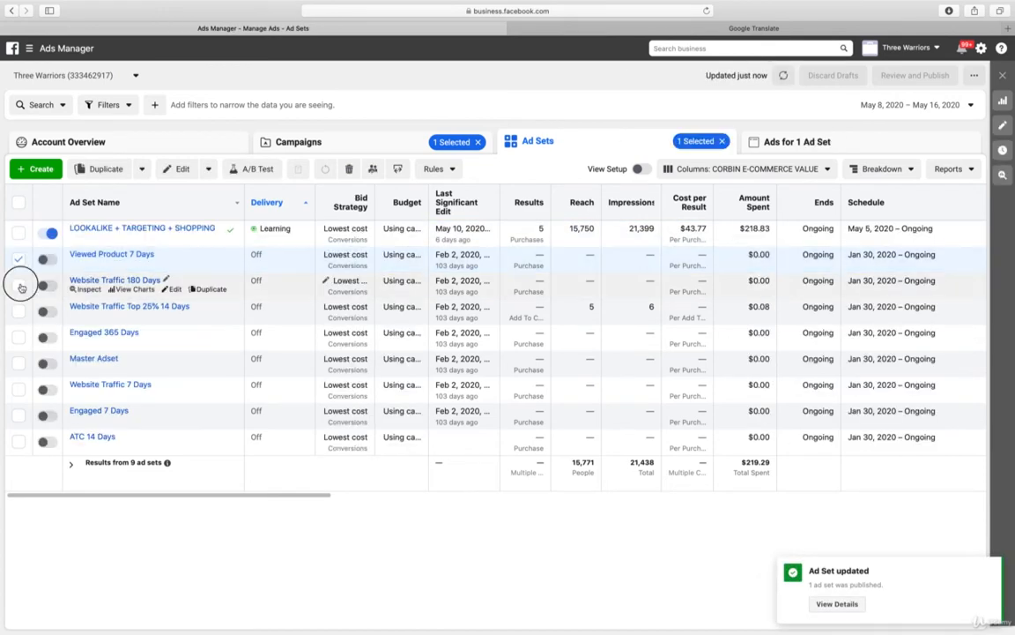
click(20, 441)
click(20, 415)
click(19, 389)
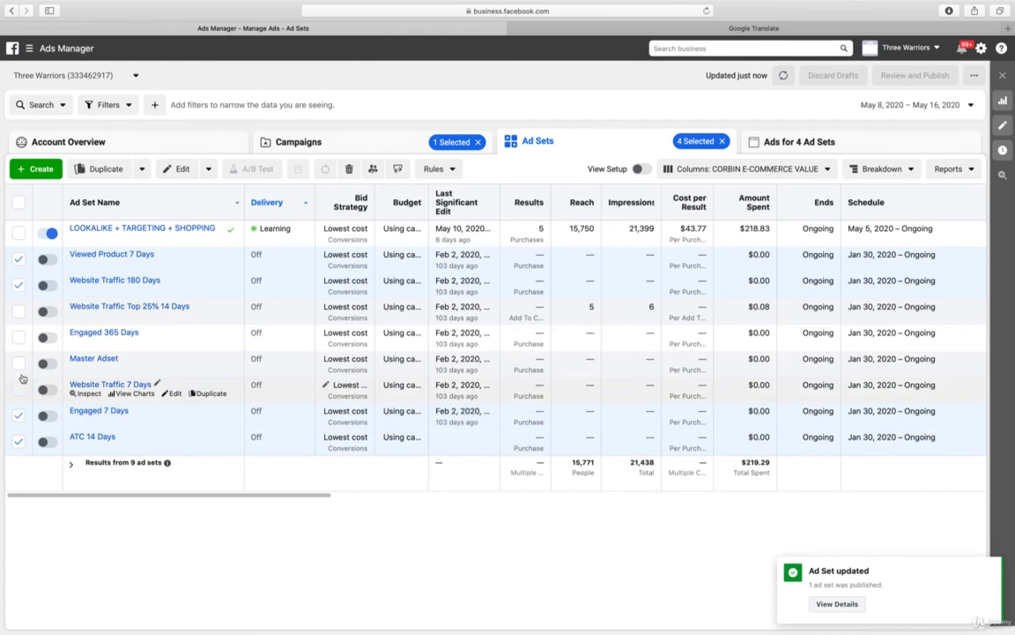
click(19, 364)
click(20, 338)
click(19, 311)
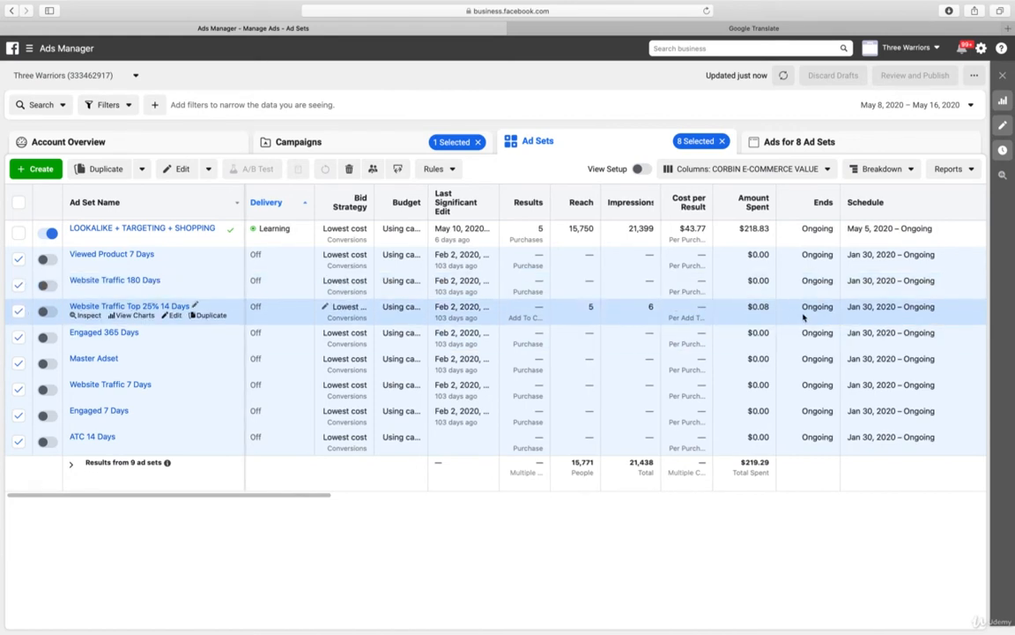
scroll(804, 317, right, 5)
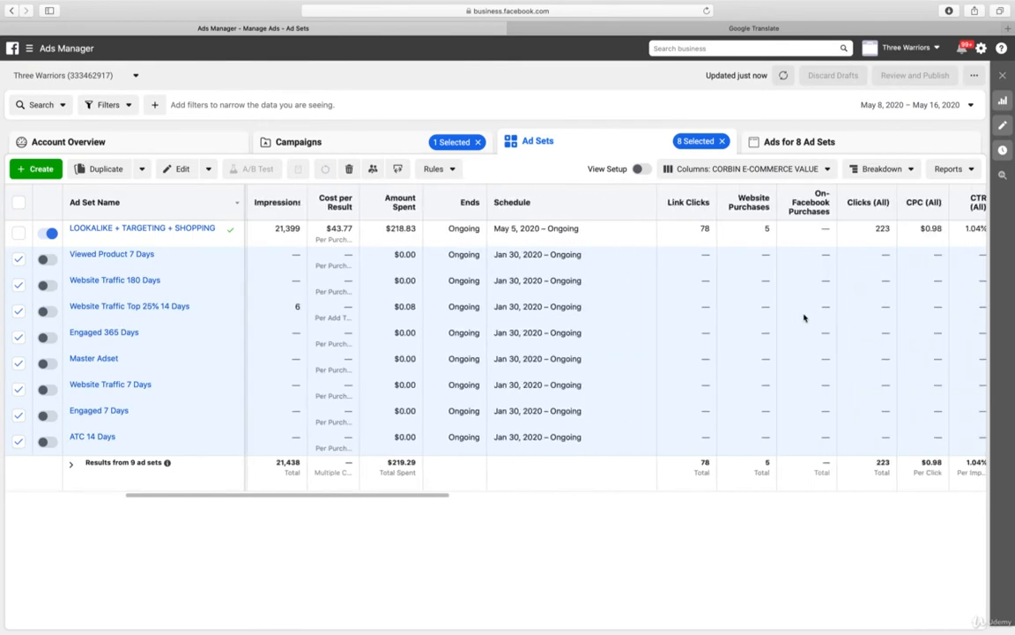
scroll(803, 317, left, 5)
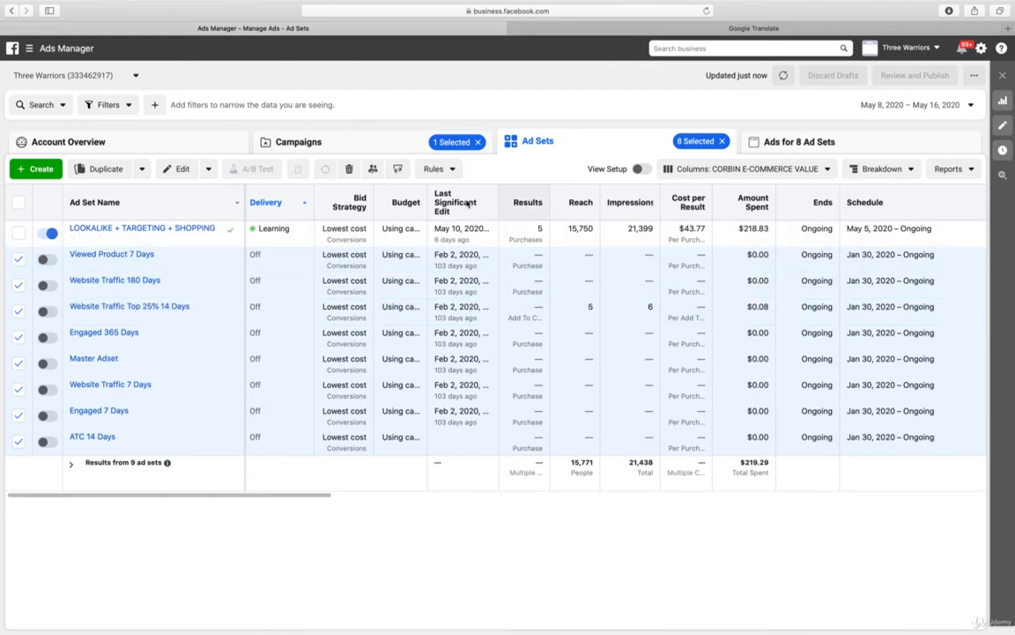
click(349, 170)
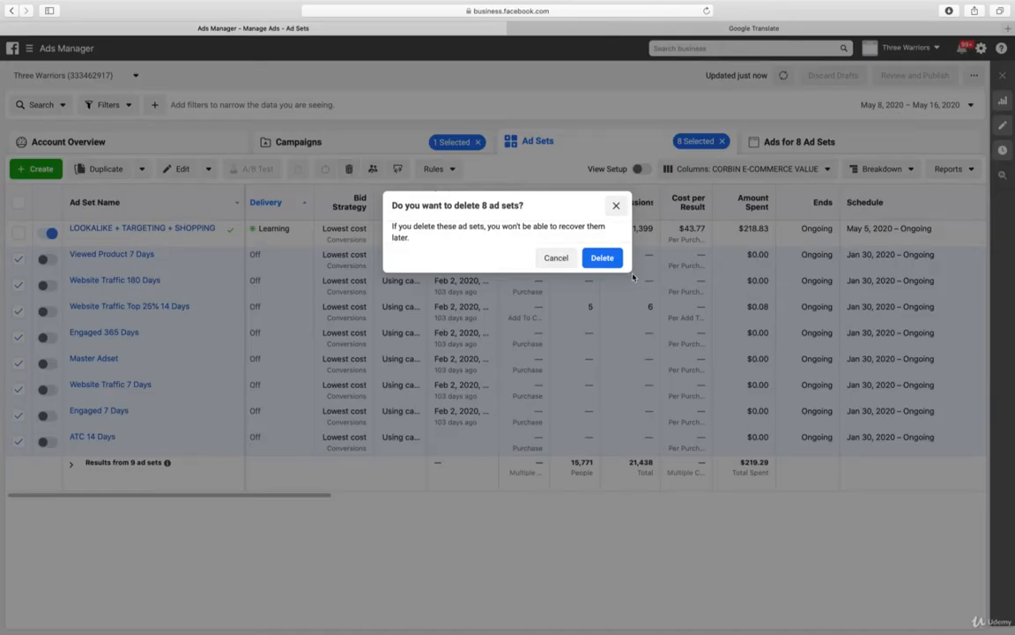
click(603, 258)
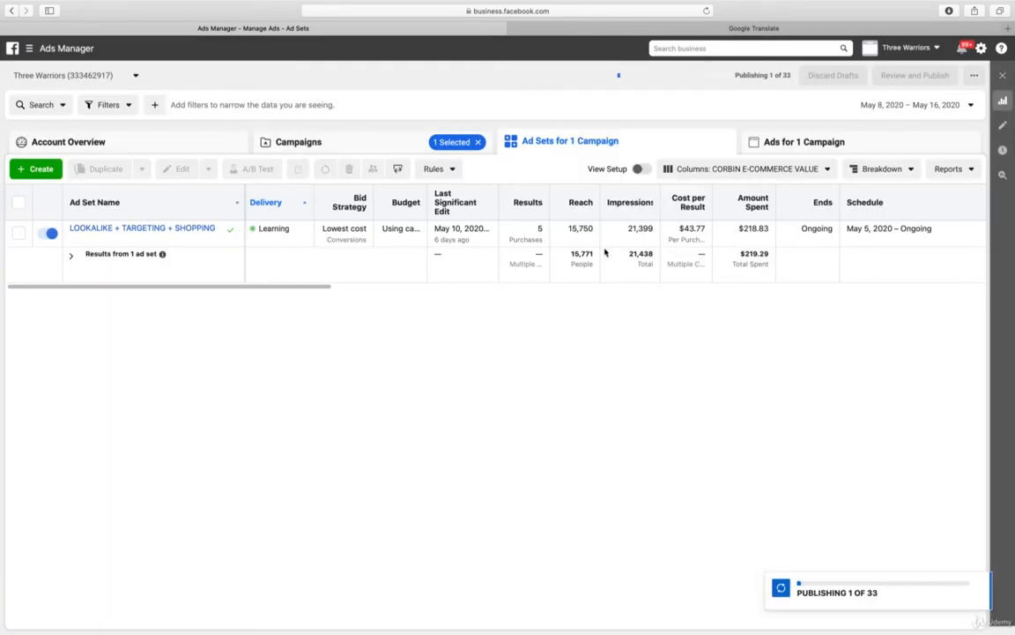
Rename the ad in the LOOKALIKE + TARGETING + SHOPPING ad set to SONIA and publish the change
click(291, 142)
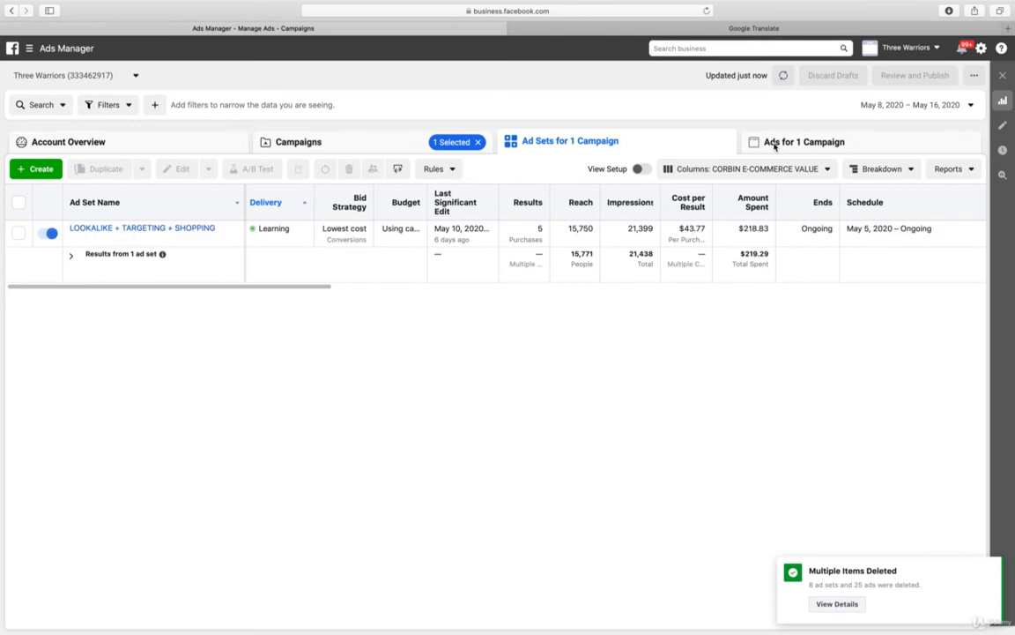
click(158, 229)
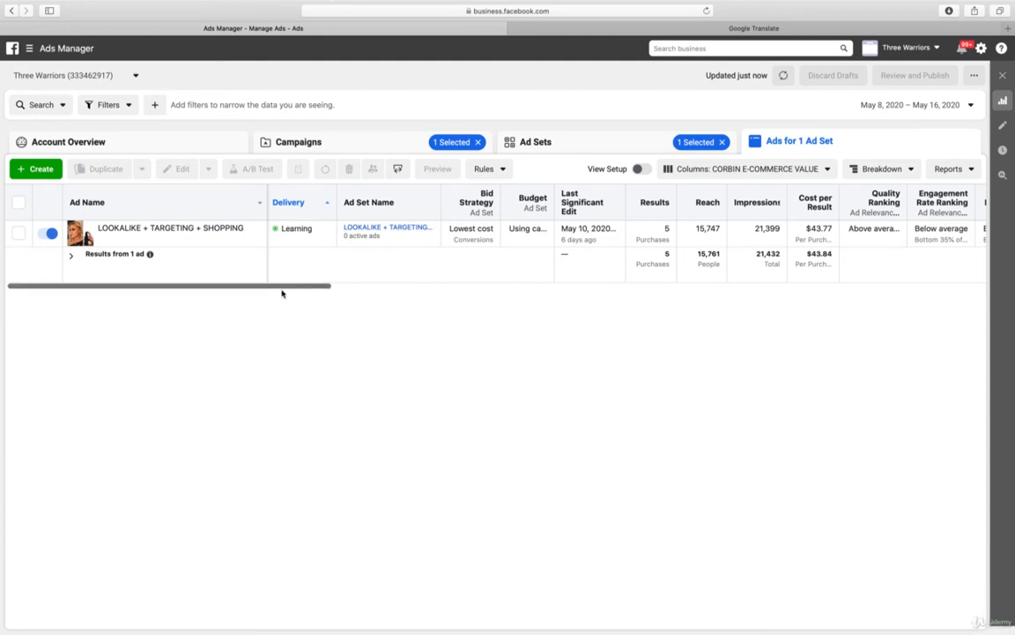
mouse_move(166, 240)
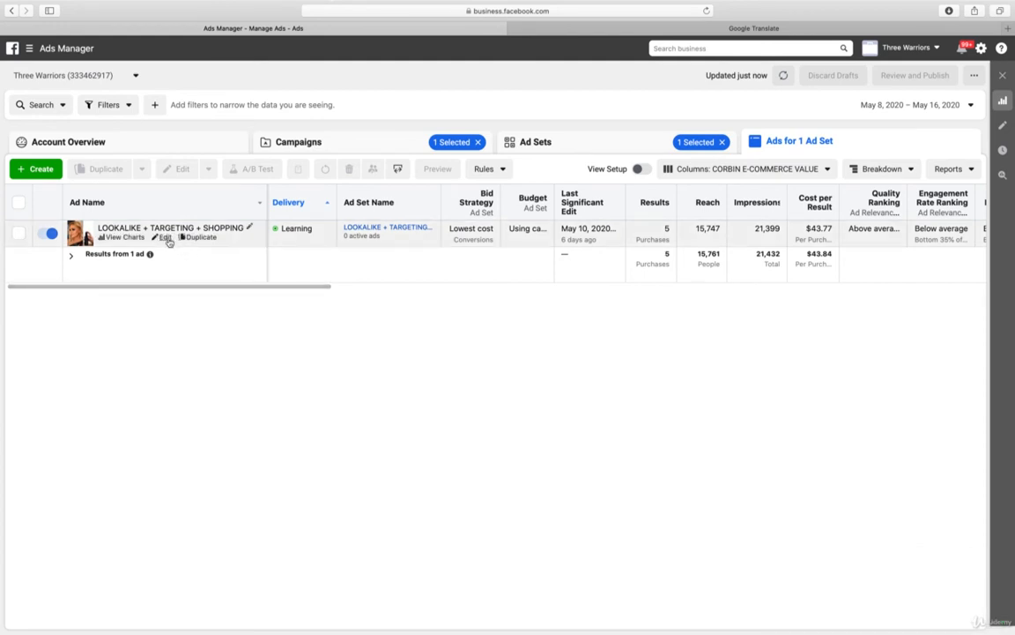
click(249, 231)
drag(245, 252, 84, 252)
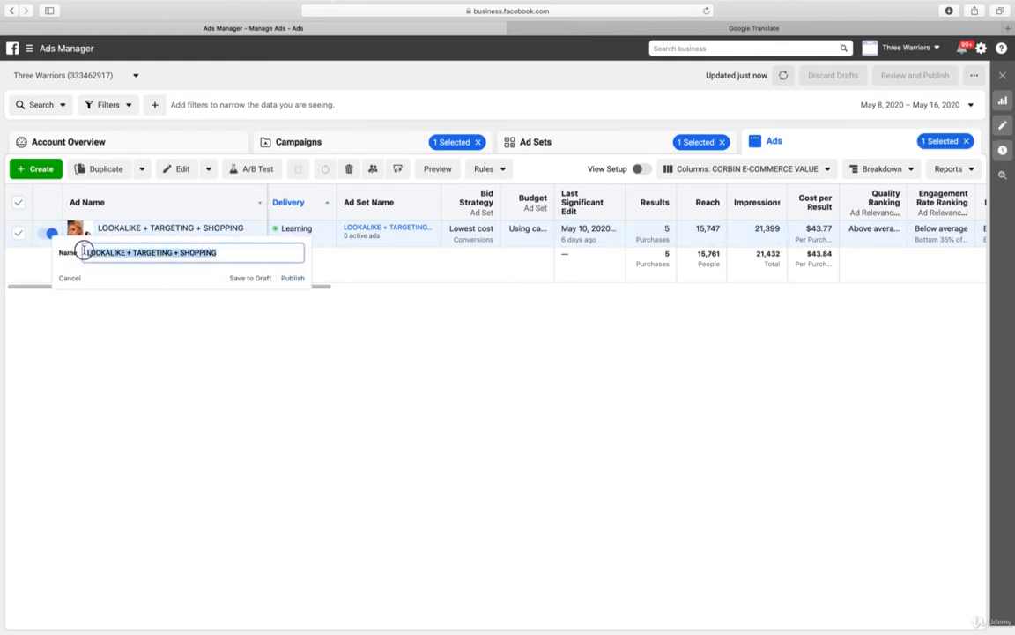
text(SON)
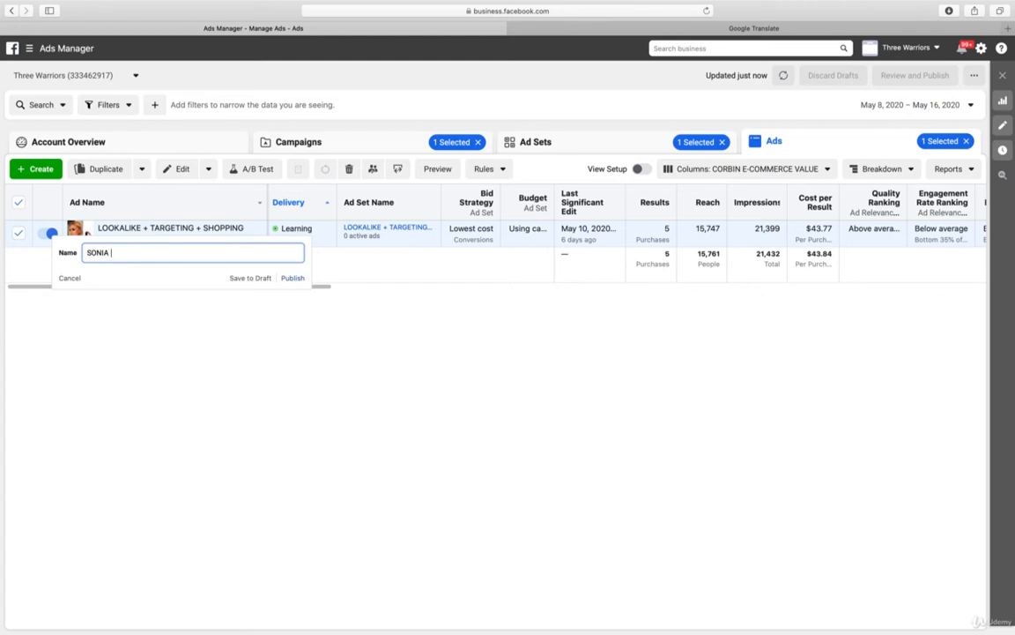
text(IA)
key(Return)
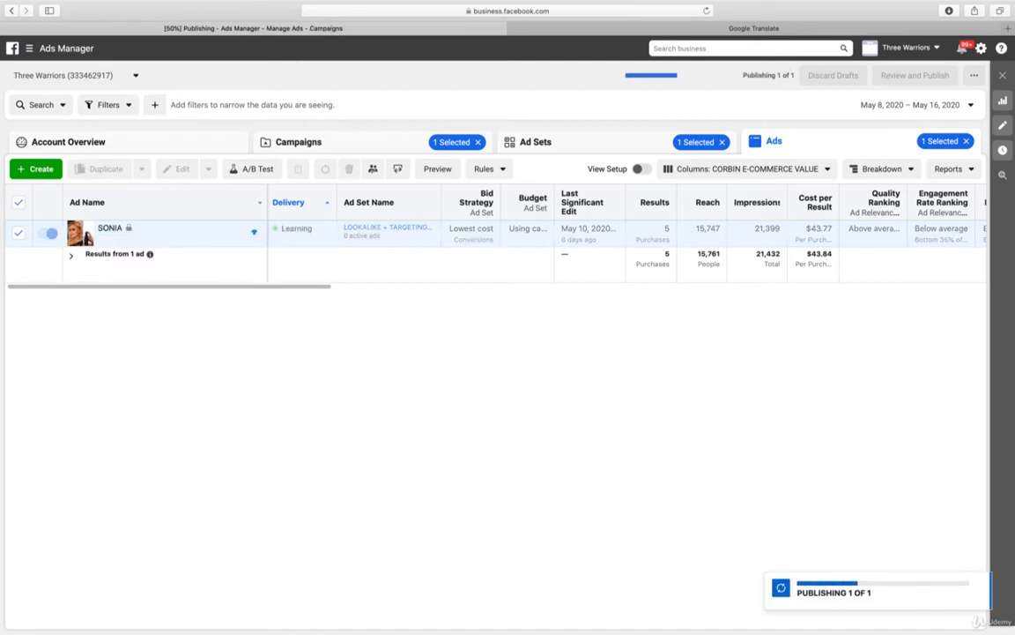
Open the SONIA ad for editing and remove its "Using The Best From Nature" video card from the carousel
mouse_move(163, 235)
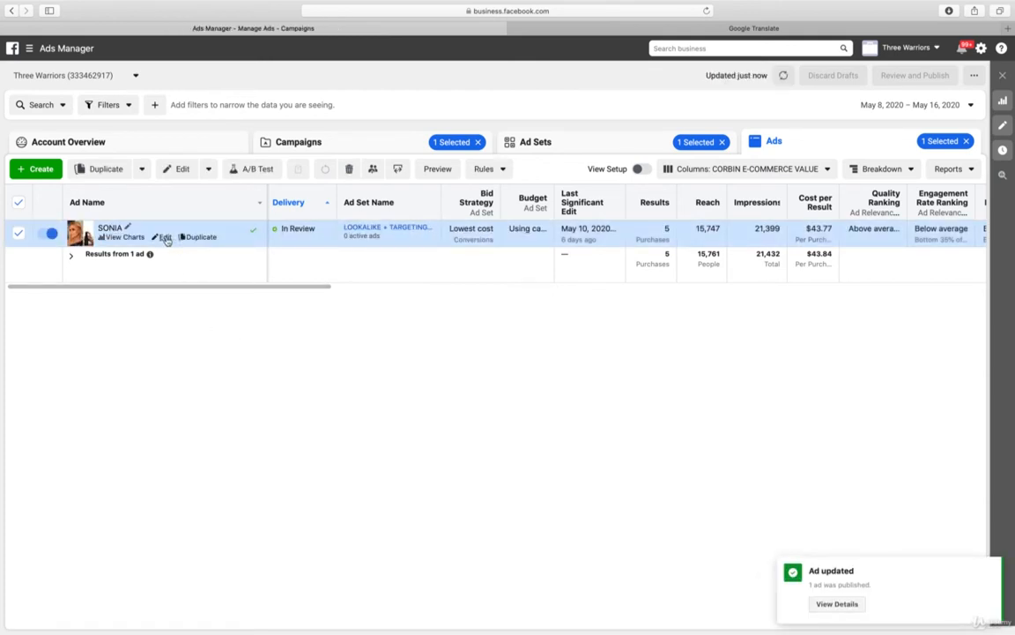
click(171, 240)
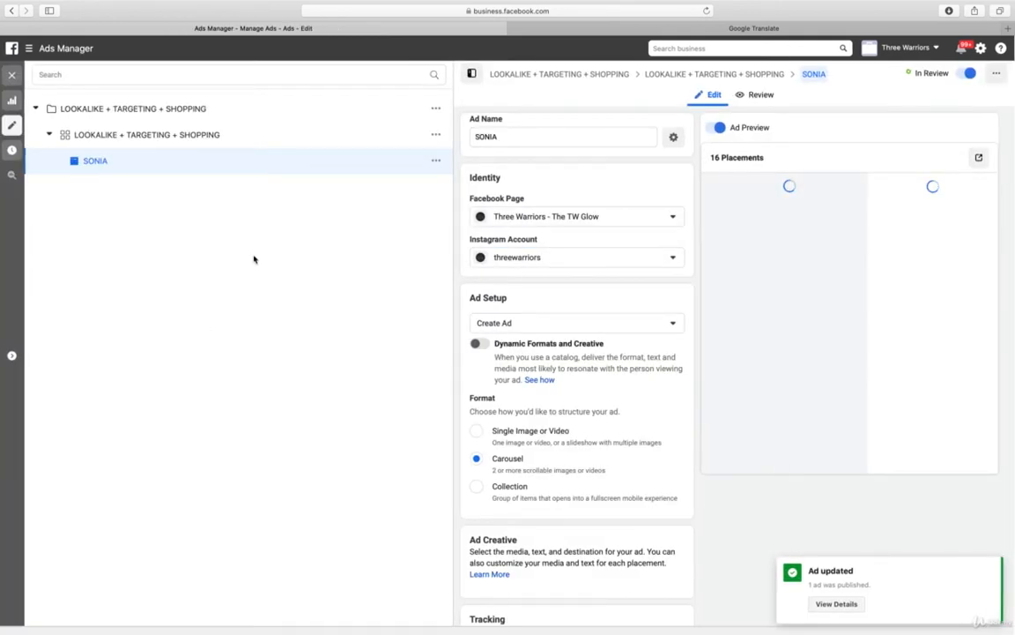
scroll(679, 258, down, 3)
scroll(680, 258, down, 2)
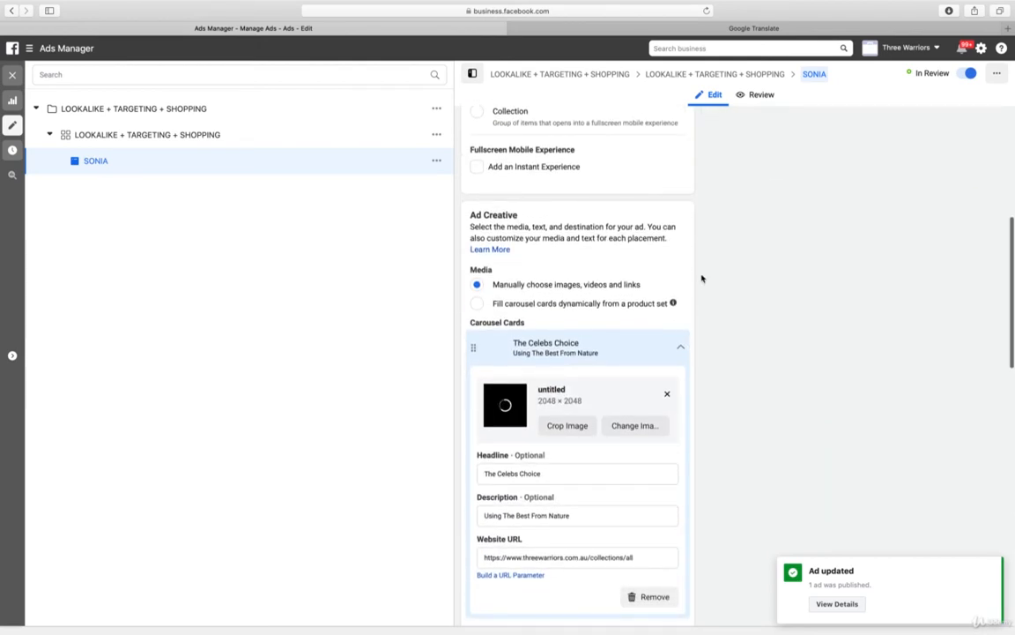
click(681, 351)
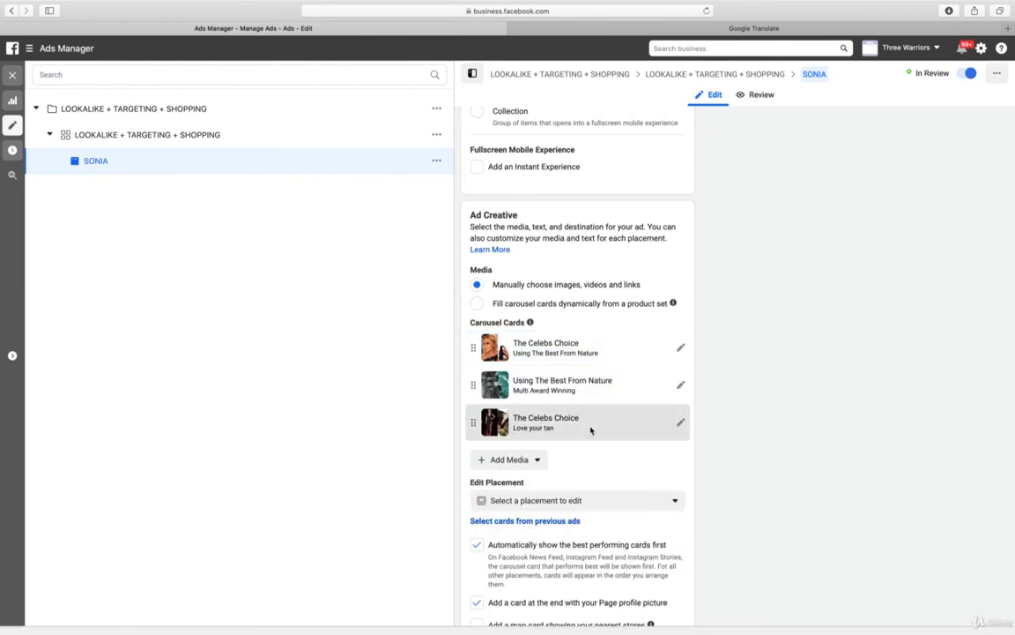
click(682, 386)
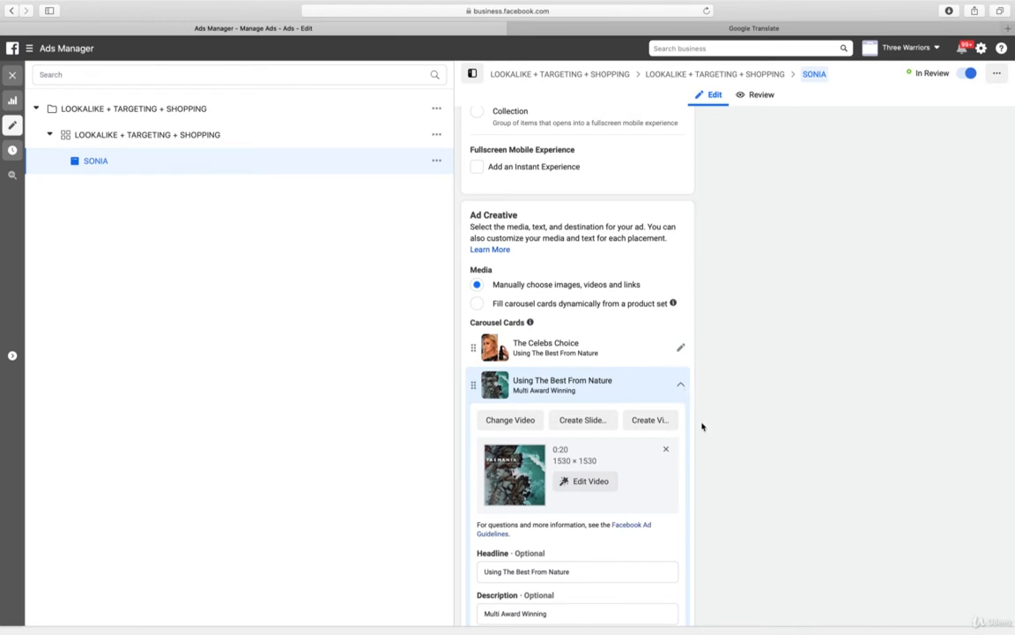
scroll(700, 424, down, 5)
scroll(701, 425, down, 1)
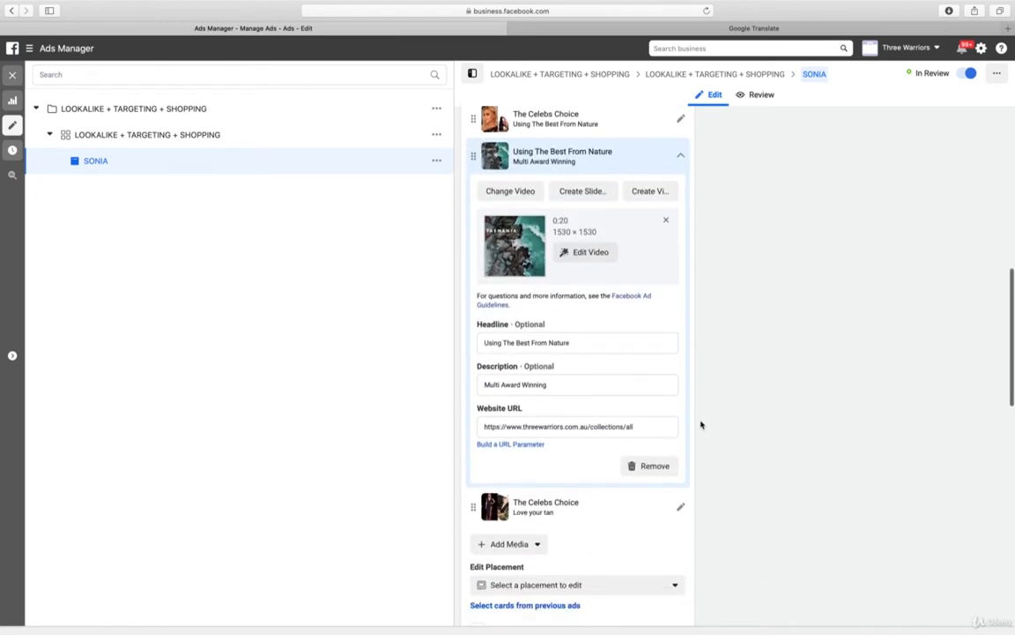
click(655, 465)
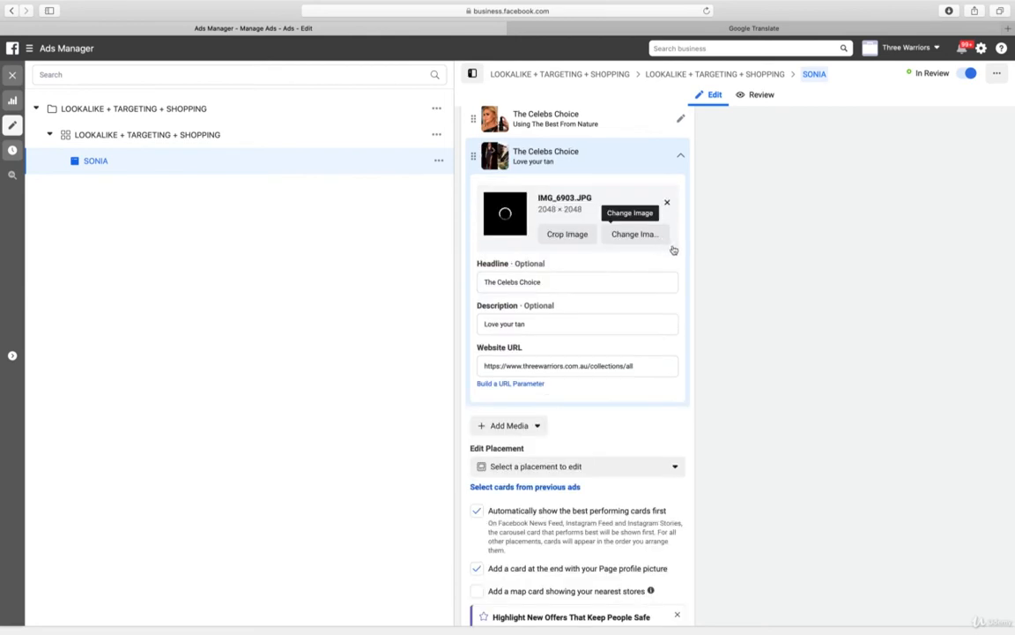
click(680, 156)
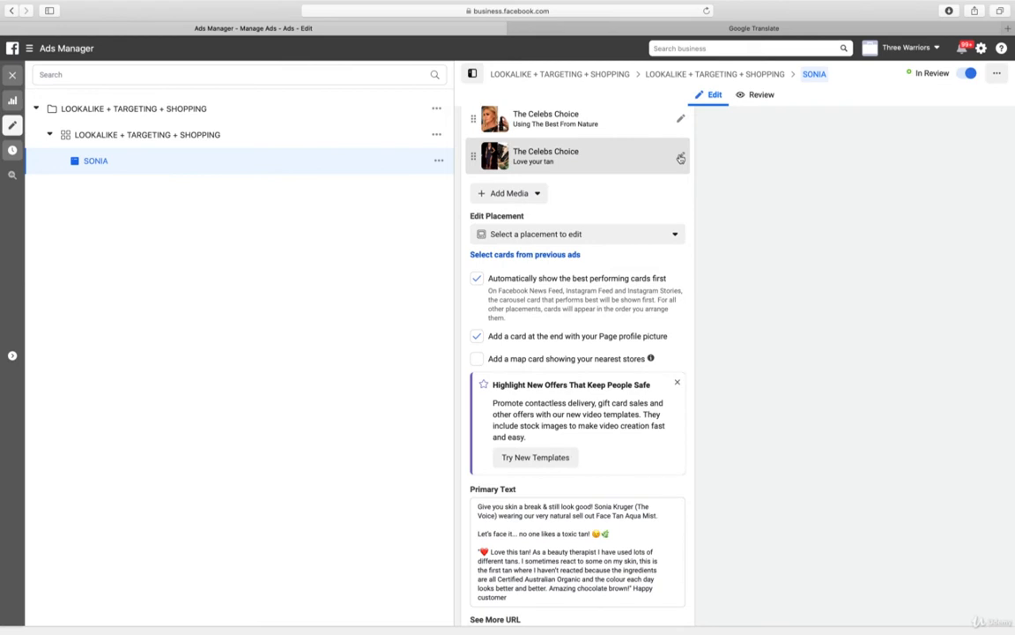
Check the SONIA ad preview and shorten the first carousel card's description to "The Best From Nature"
scroll(890, 220, up, 10)
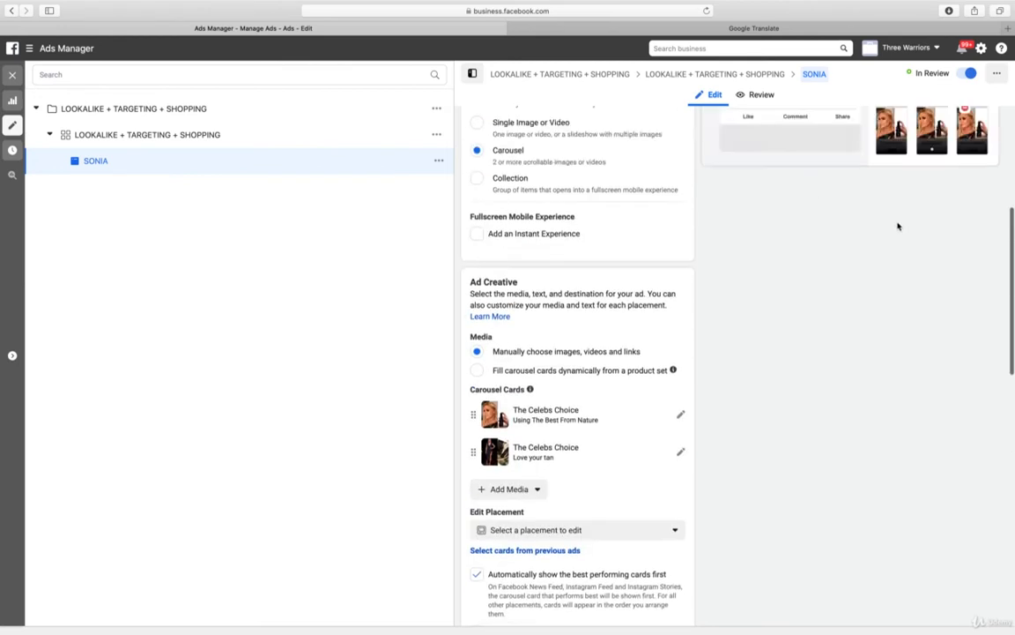
scroll(895, 225, down, 5)
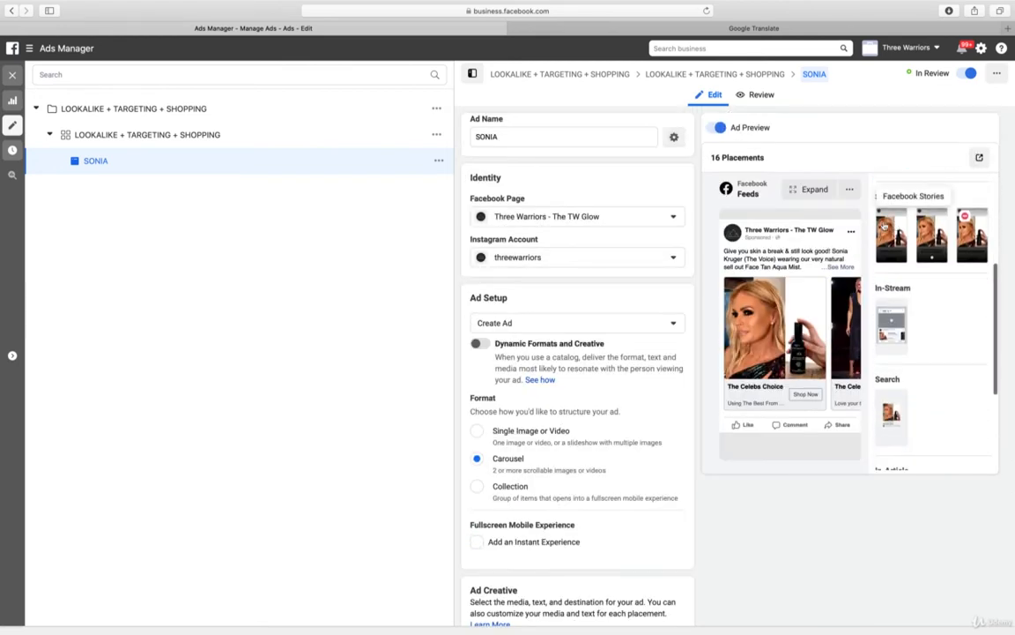
scroll(665, 352, down, 3)
scroll(665, 352, down, 5)
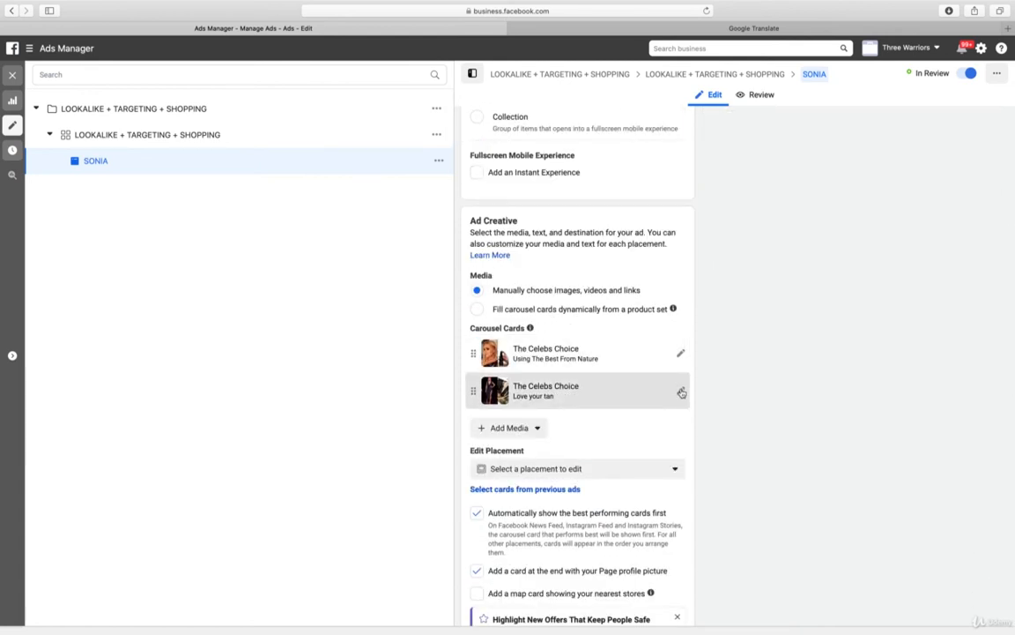
click(681, 352)
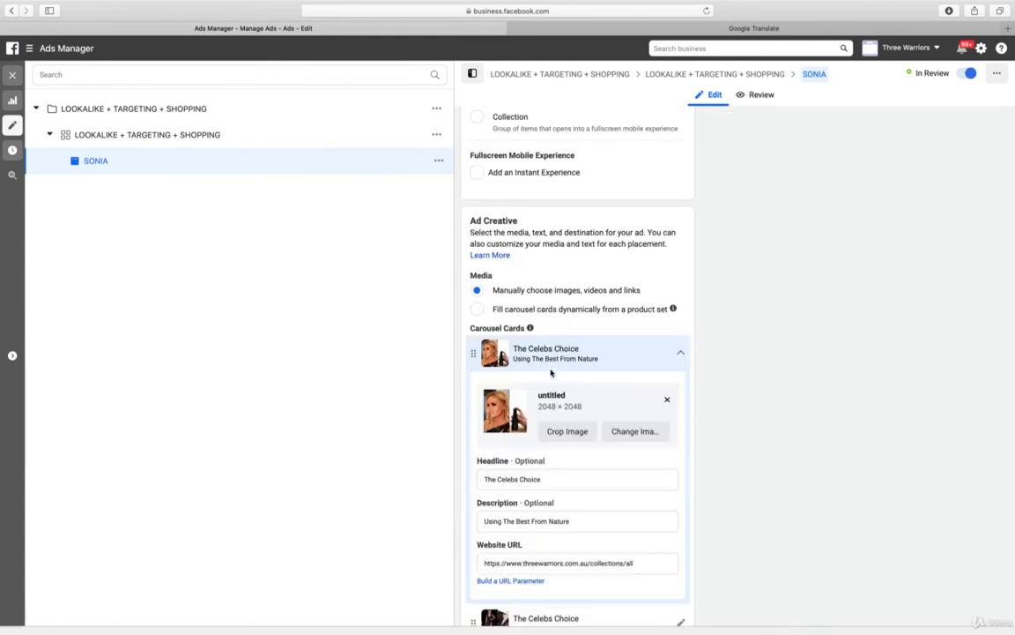
double_click(492, 521)
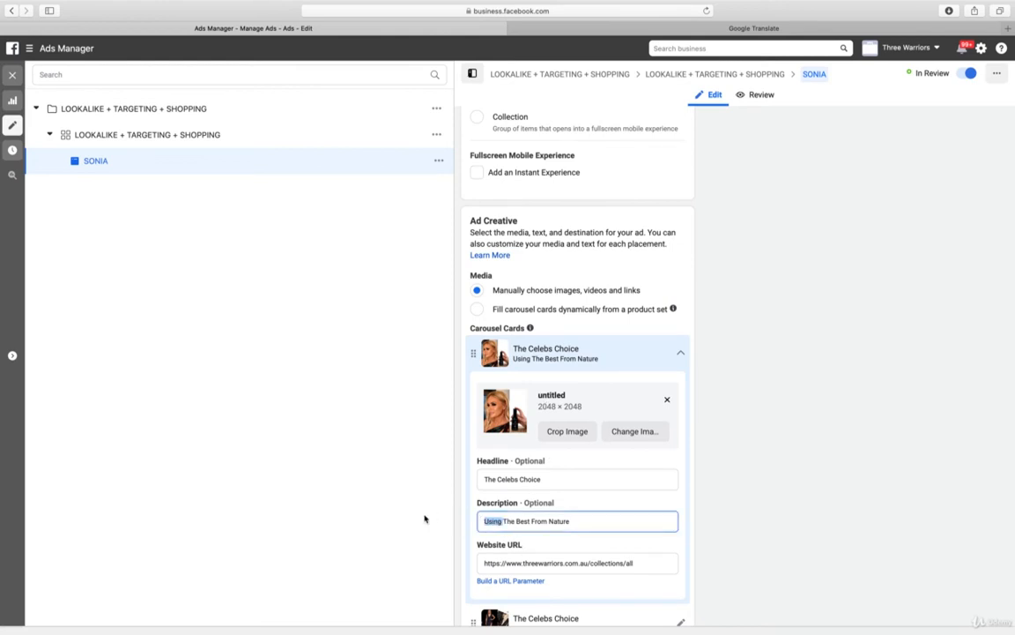
key(BackSpace)
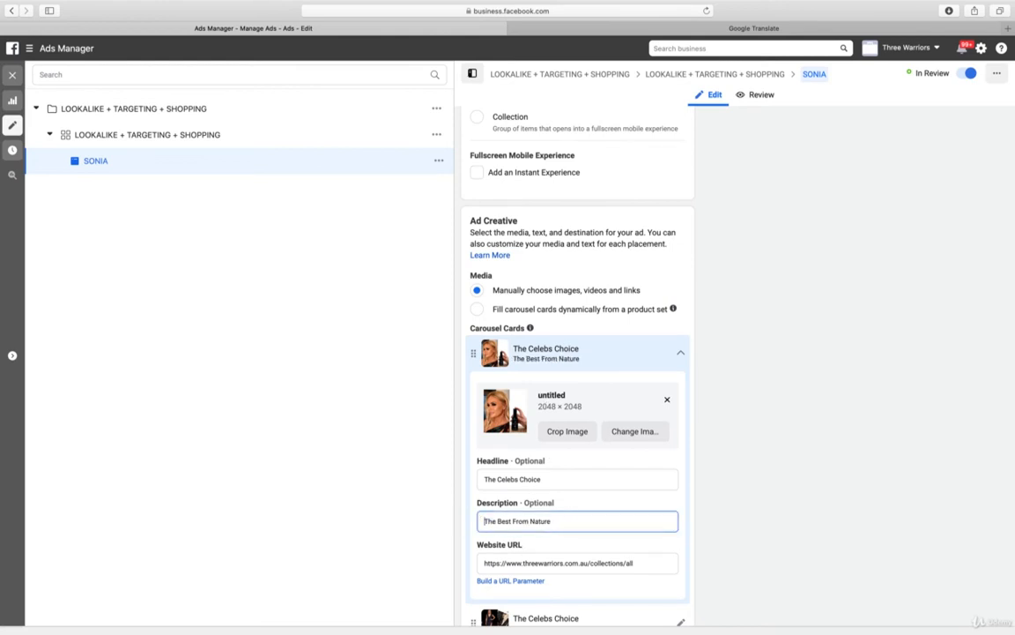
Replace the first carousel card's image with 1 IMG_7934.JPG from the account images
click(646, 432)
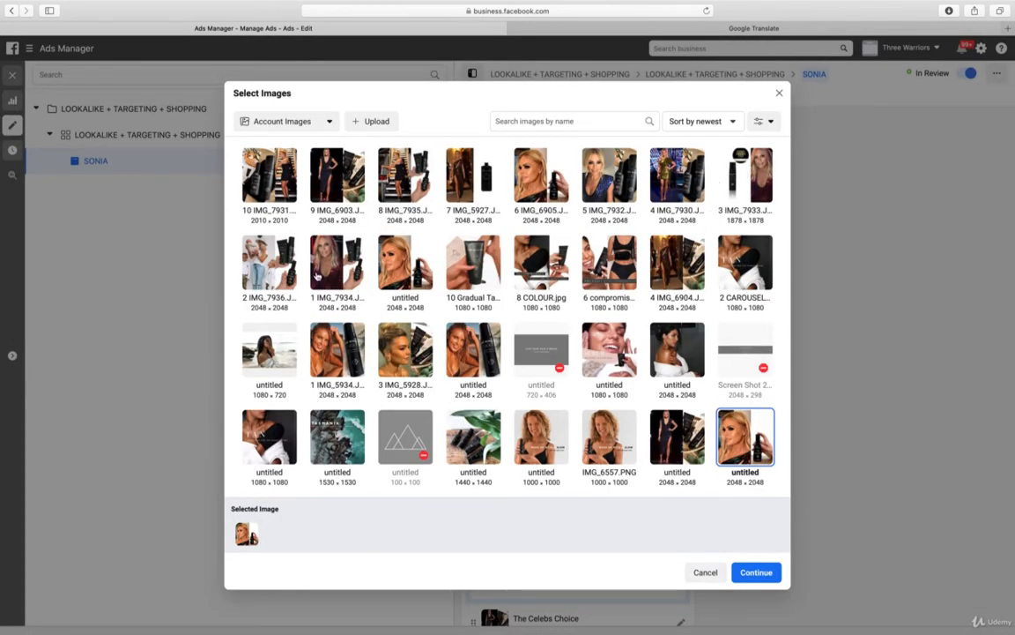
click(764, 572)
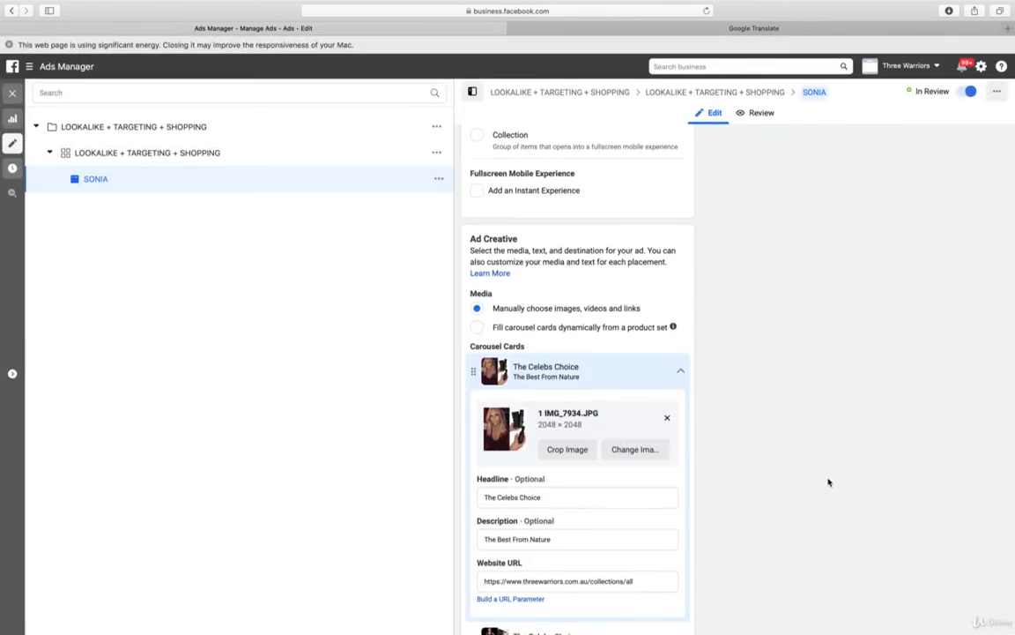
click(8, 46)
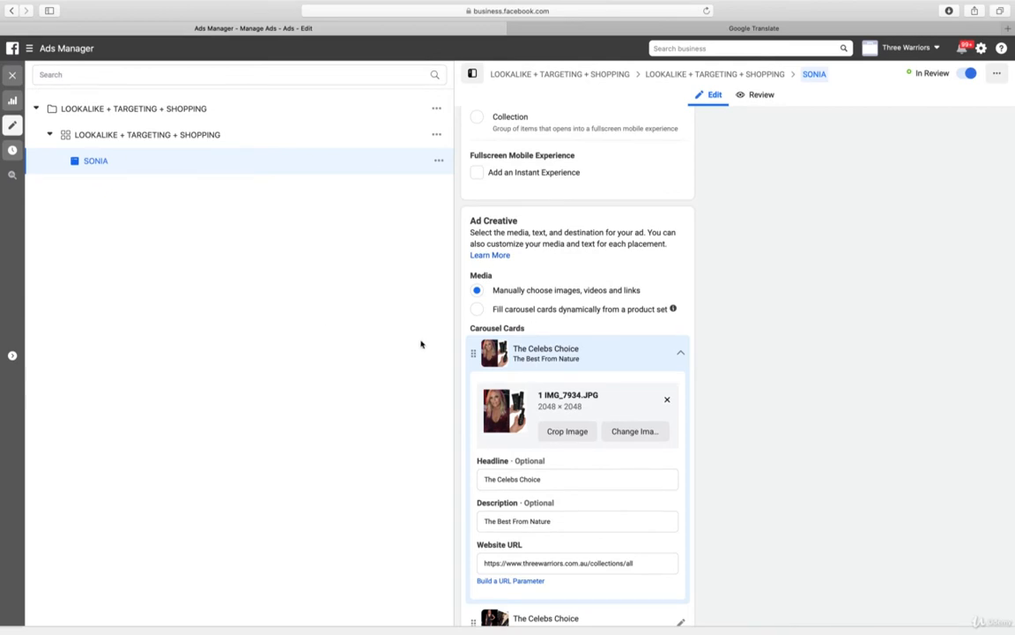
click(680, 356)
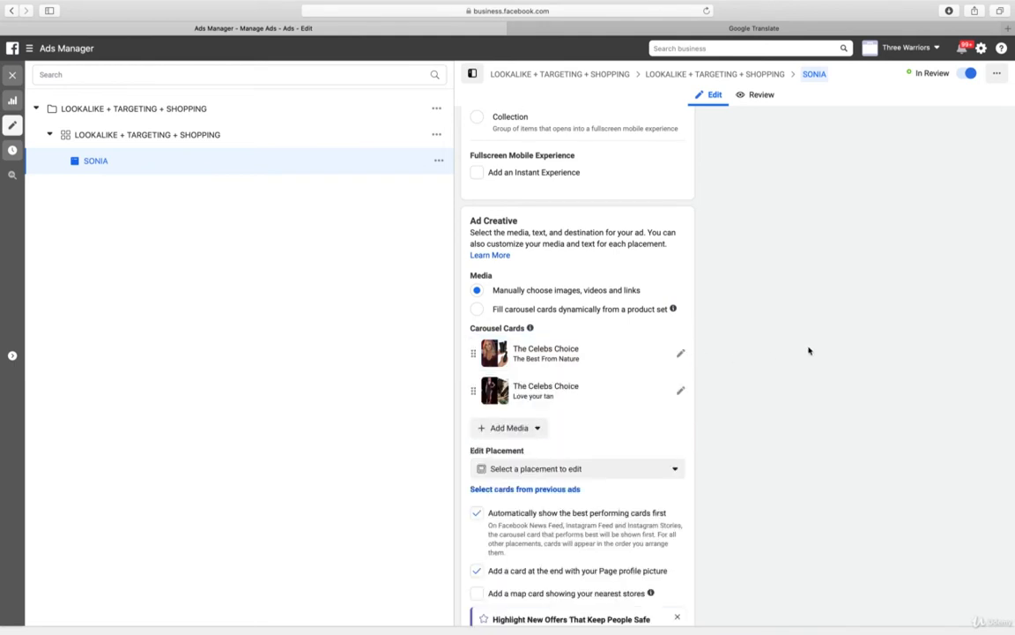
Replace the second carousel card's image with 5 IMG_7932.JPG from the account images
scroll(808, 350, down, 2)
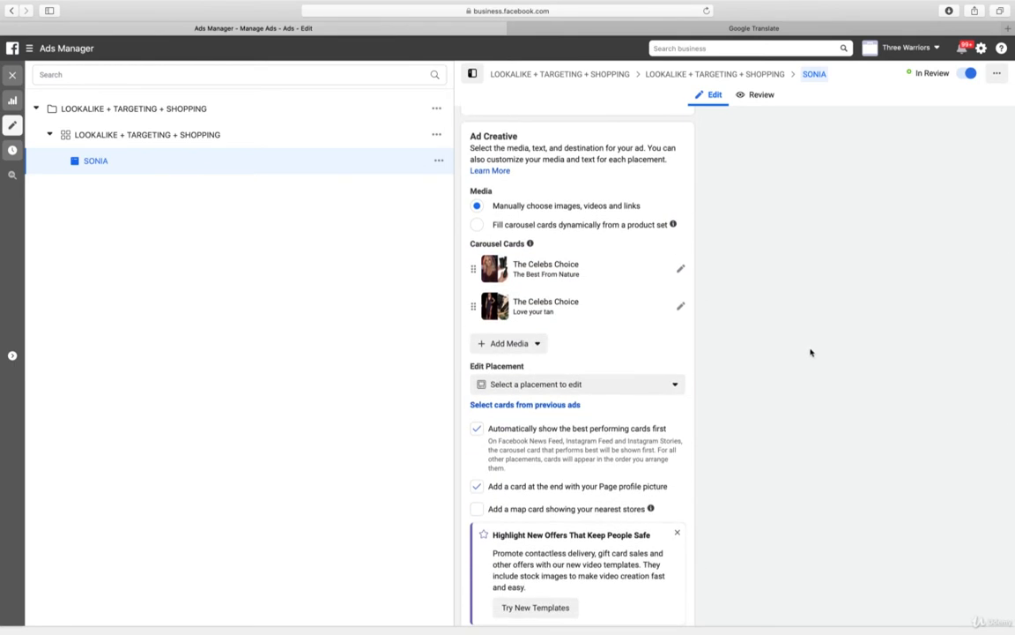
click(681, 307)
click(633, 383)
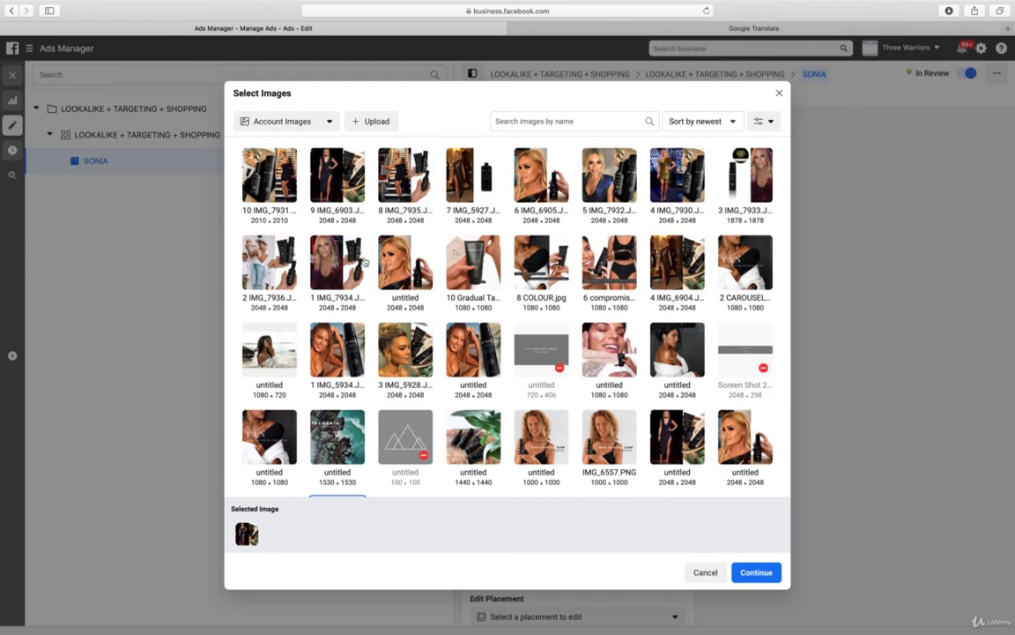
click(265, 268)
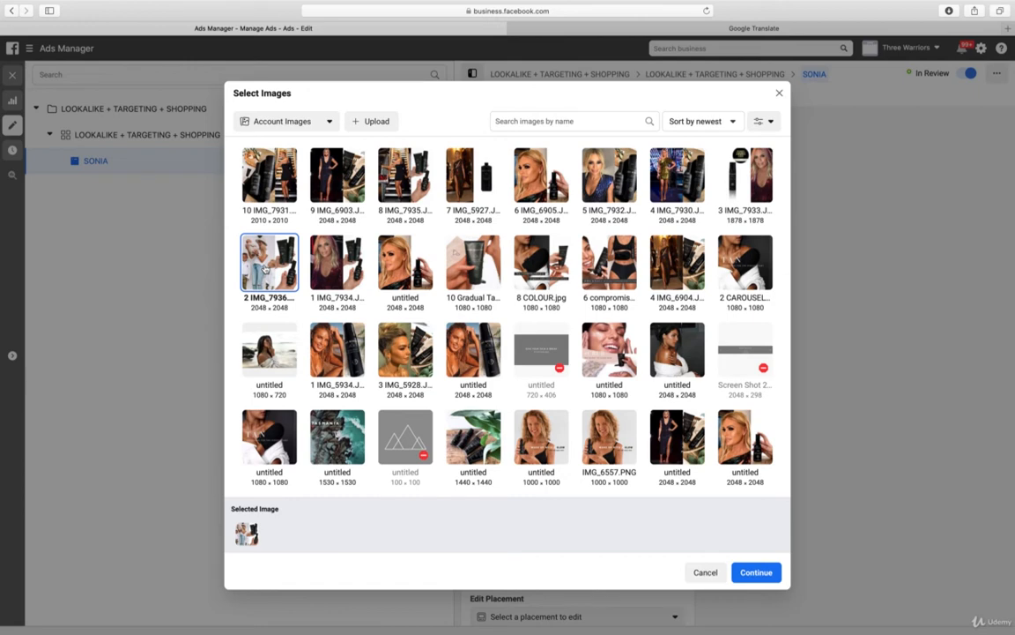
click(622, 186)
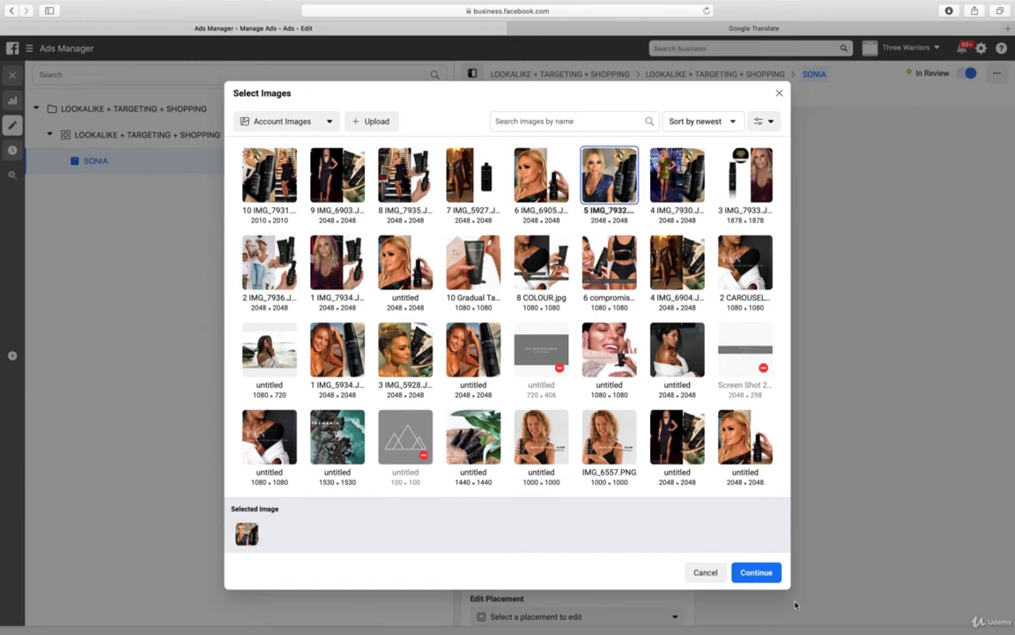
click(756, 573)
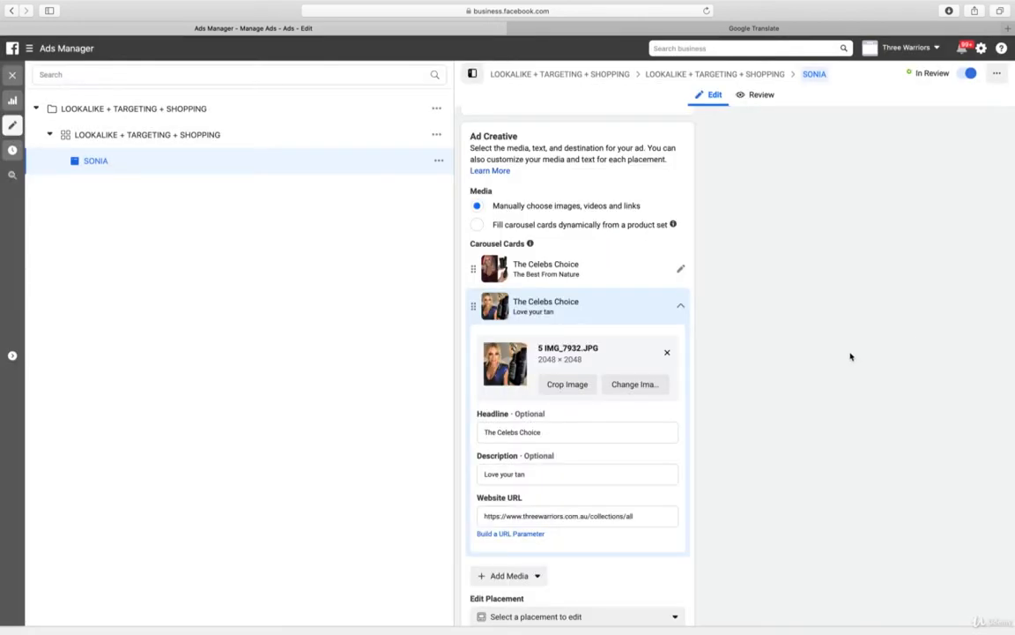
click(679, 310)
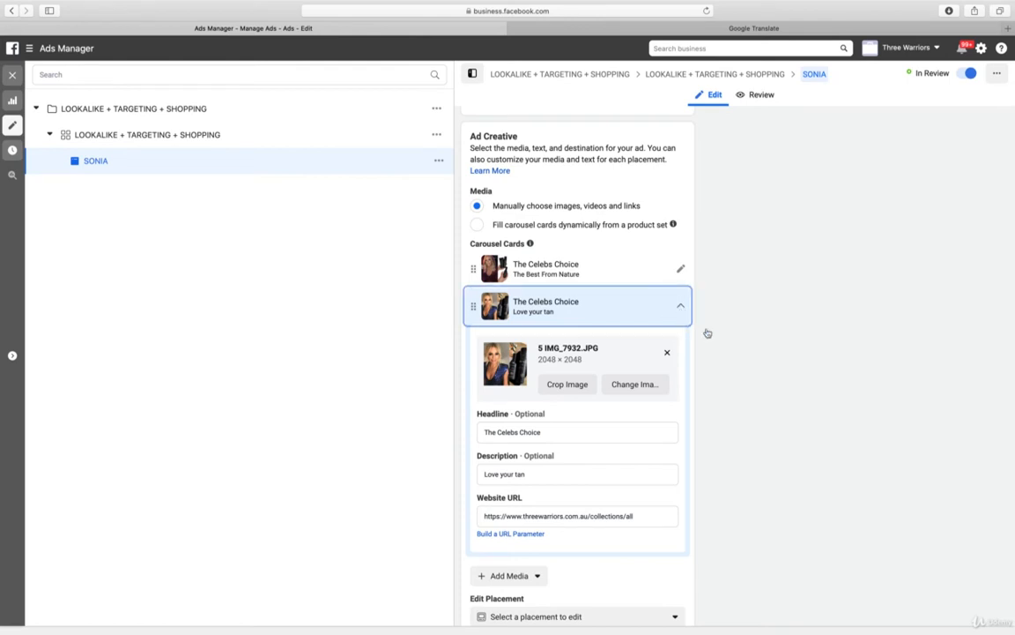
Add seven empty image cards to the SONIA ad's carousel after the two The Celebs Choice cards
scroll(525, 353, down, 1)
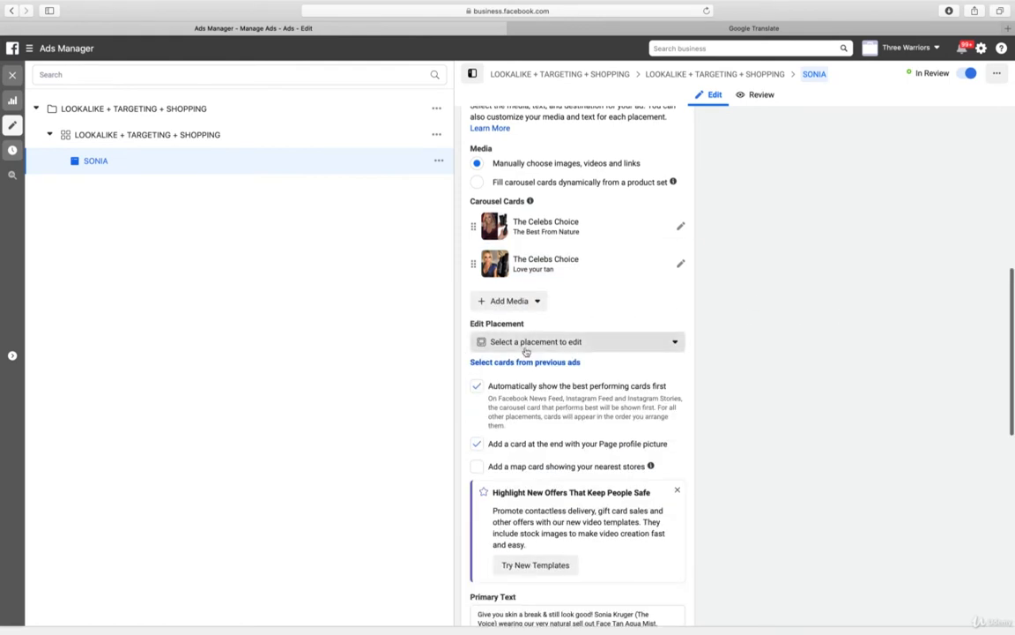
click(519, 301)
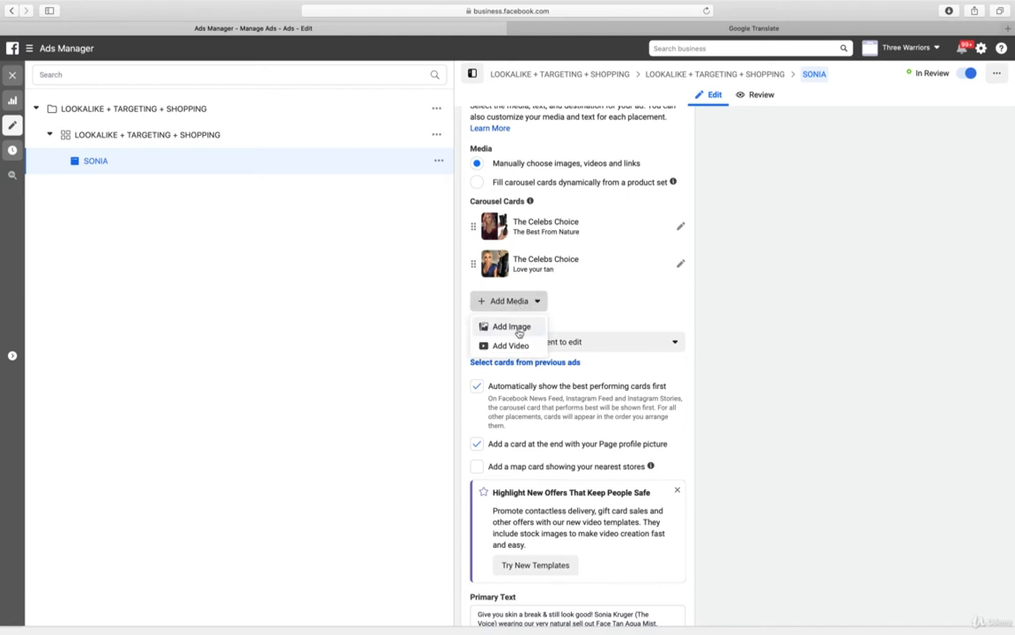
click(519, 330)
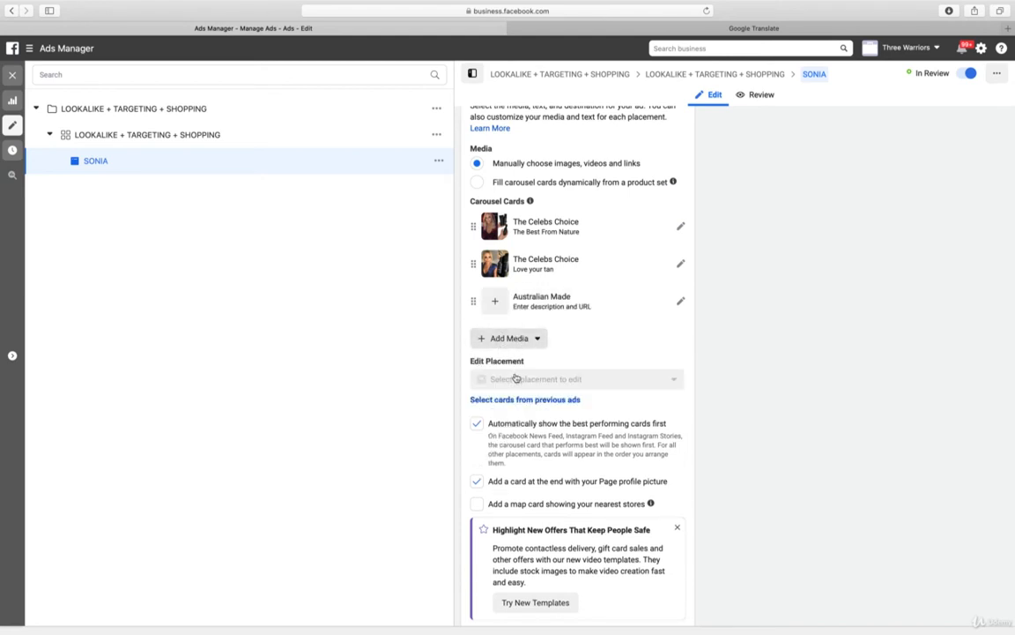
click(511, 339)
click(515, 365)
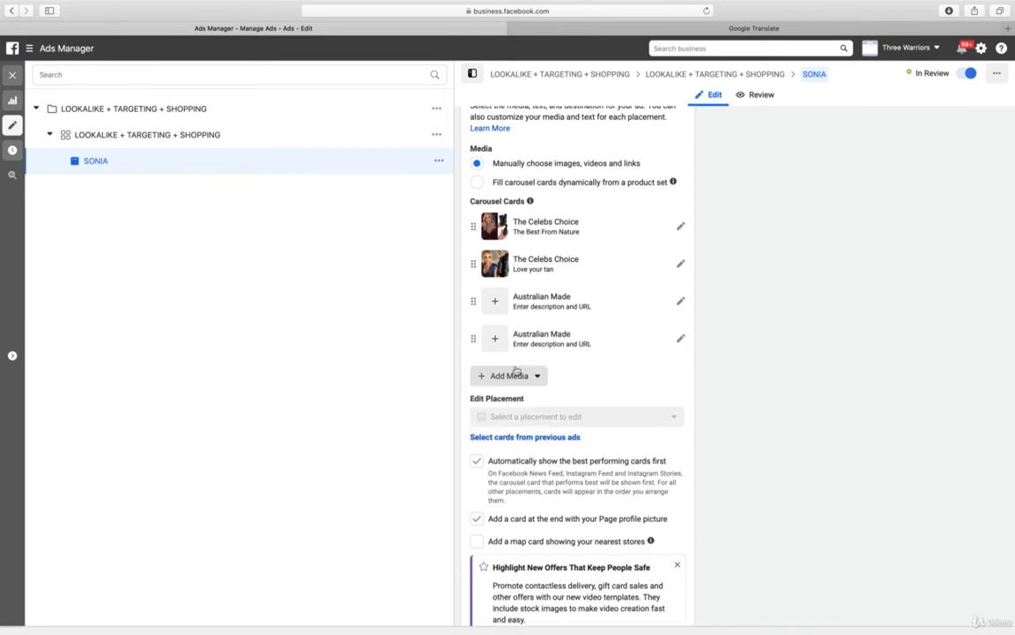
click(517, 376)
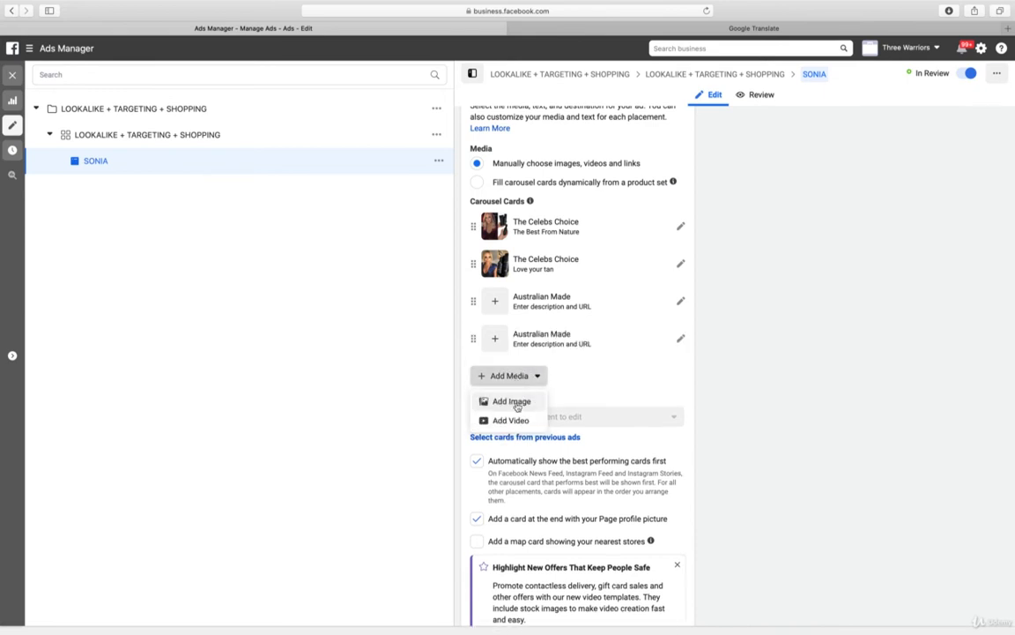
click(517, 403)
click(518, 416)
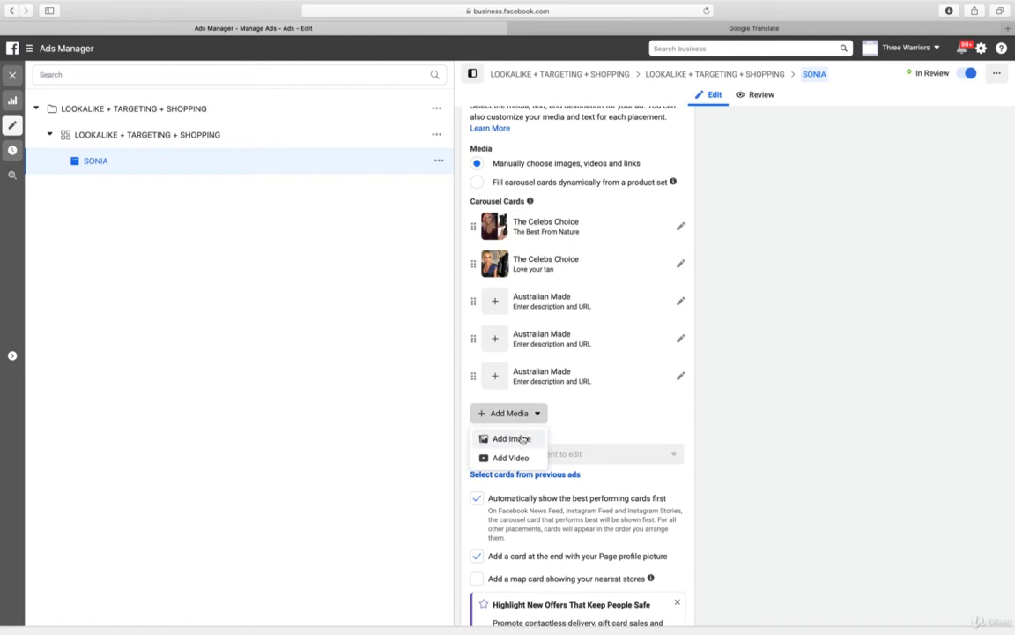
click(523, 438)
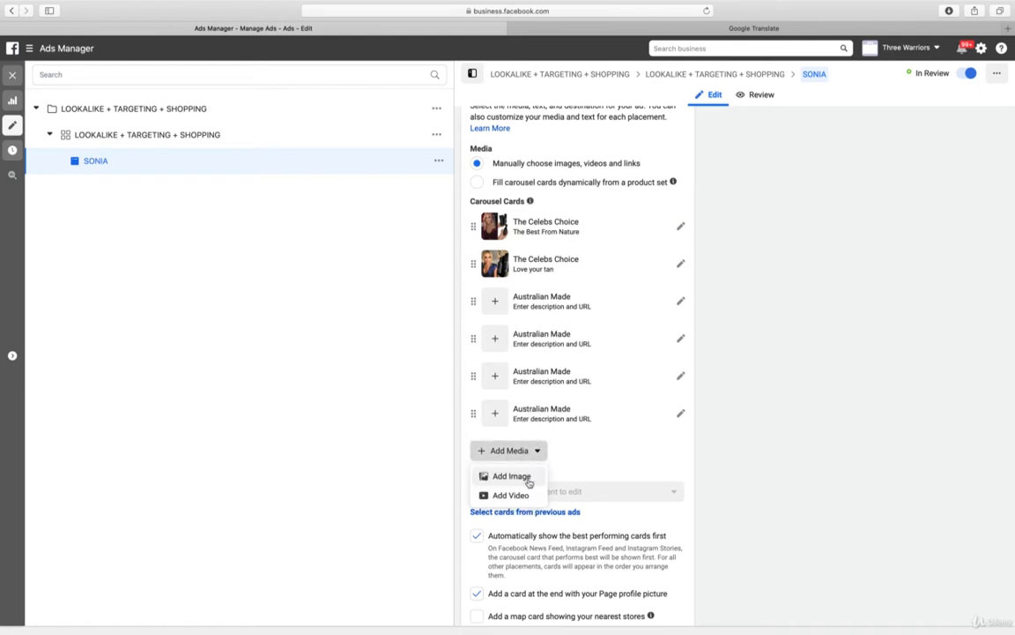
click(528, 480)
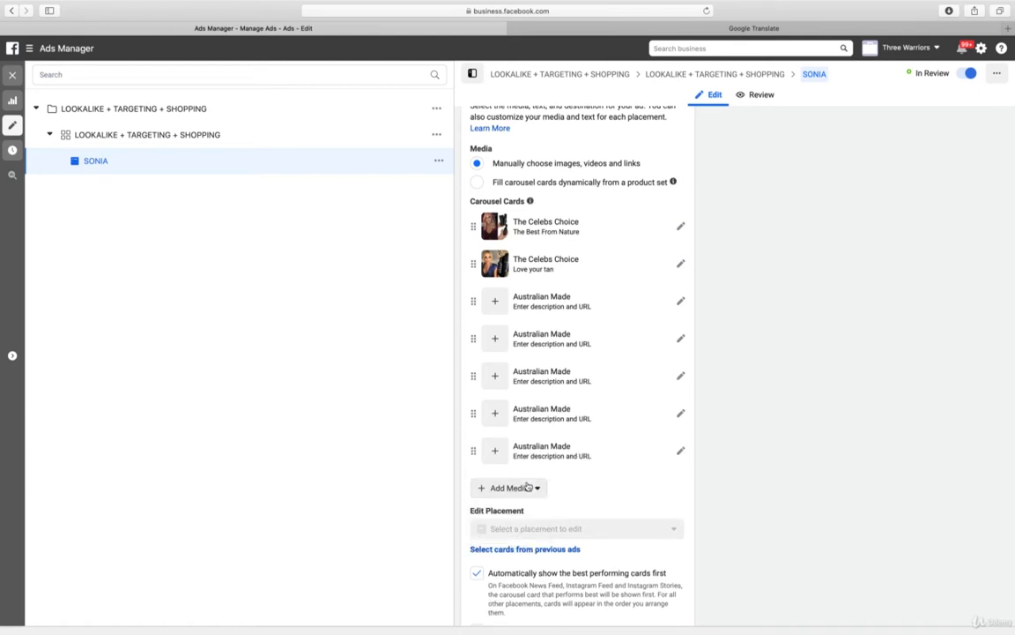
click(528, 492)
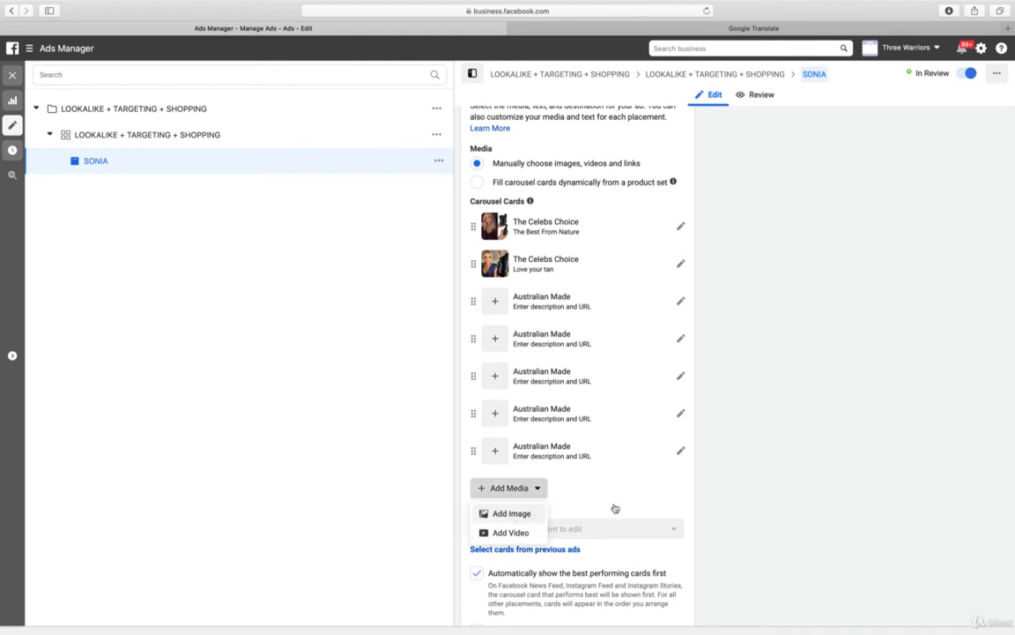
scroll(908, 483, down, 3)
scroll(909, 483, up, 3)
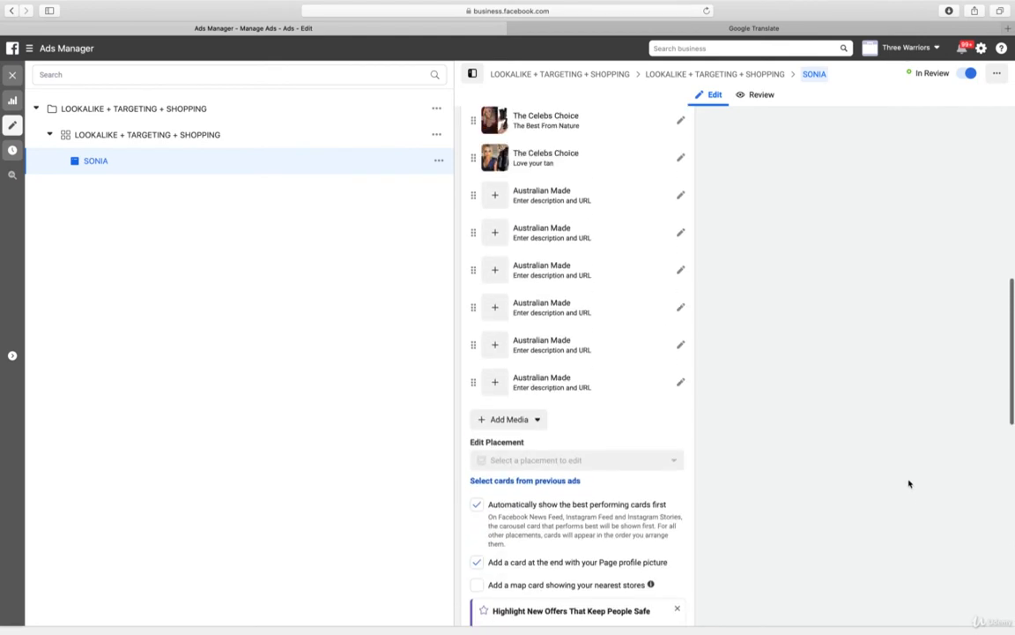
click(519, 422)
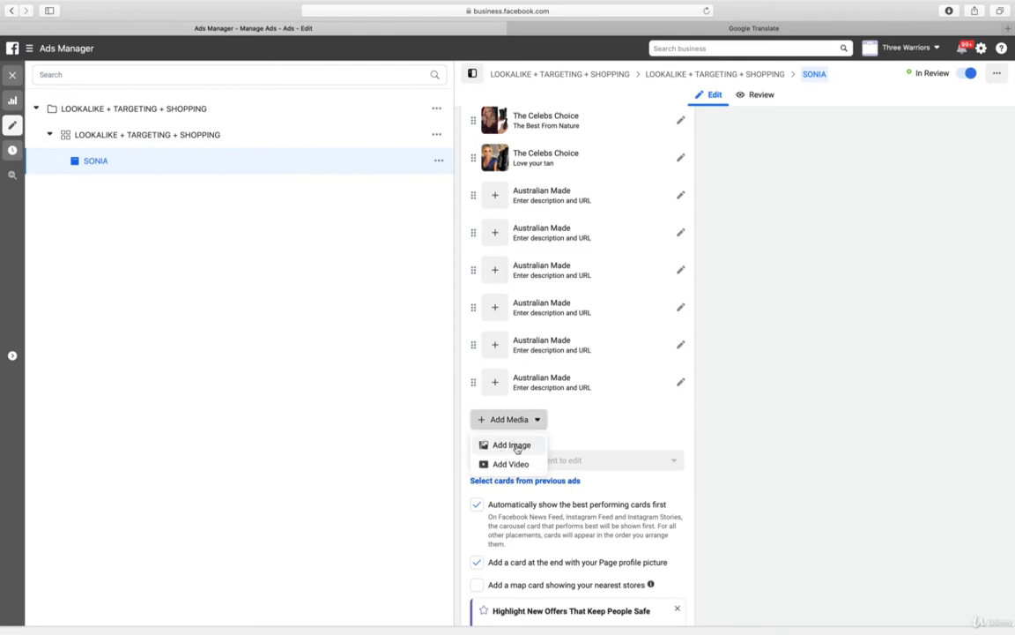
click(516, 447)
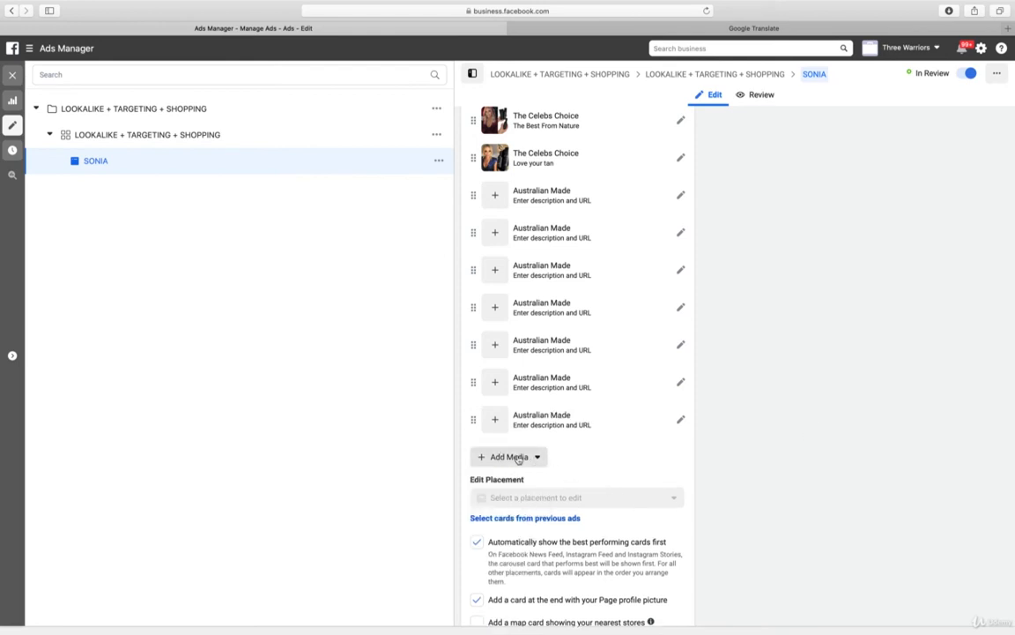
click(518, 457)
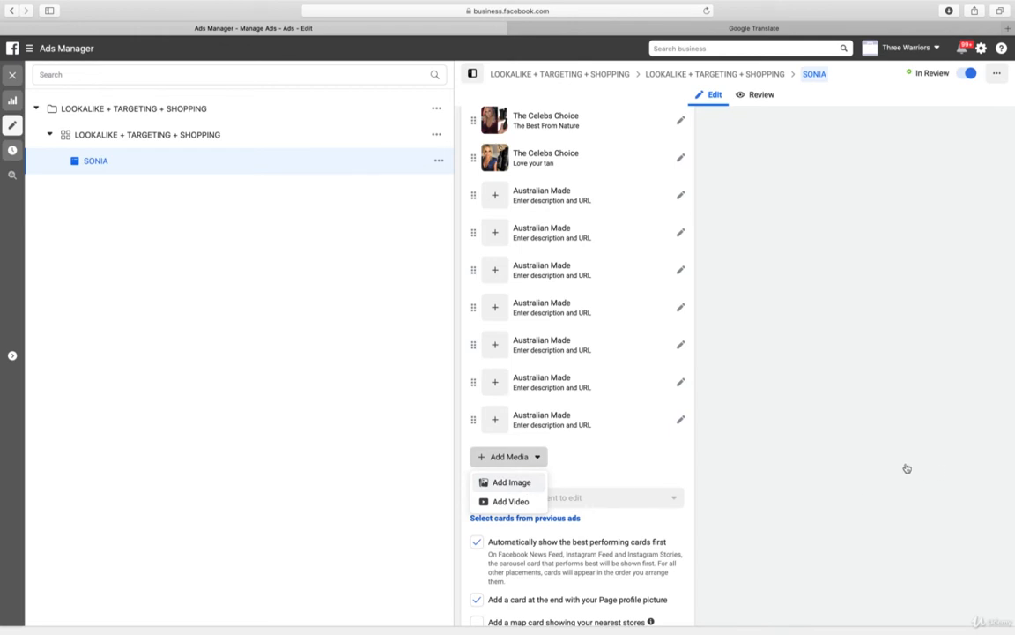
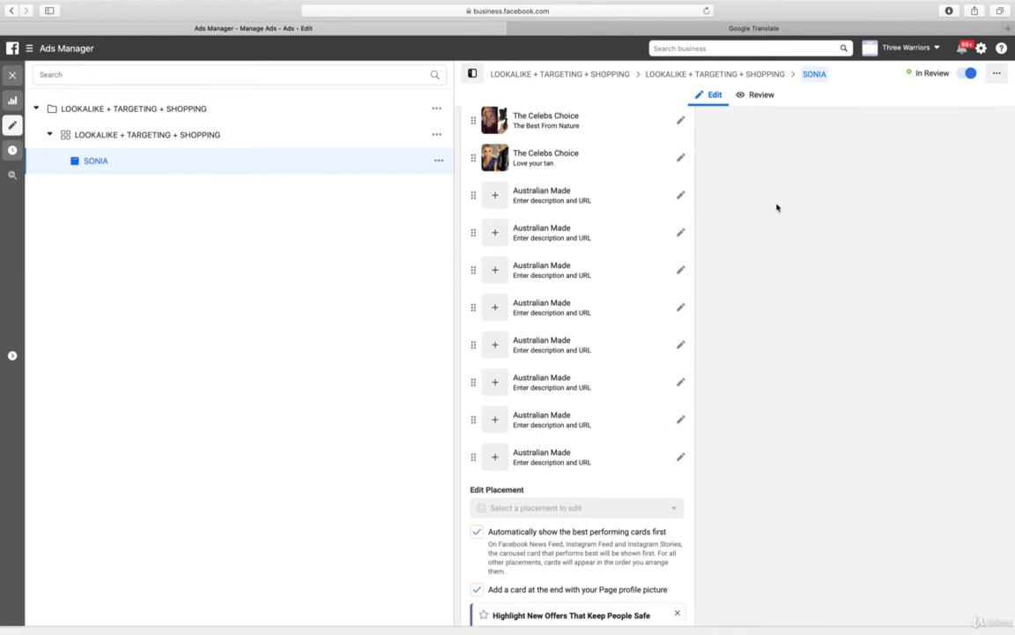
Set the third carousel card's image to 2 IMG_7936.JPG from the account images
click(681, 195)
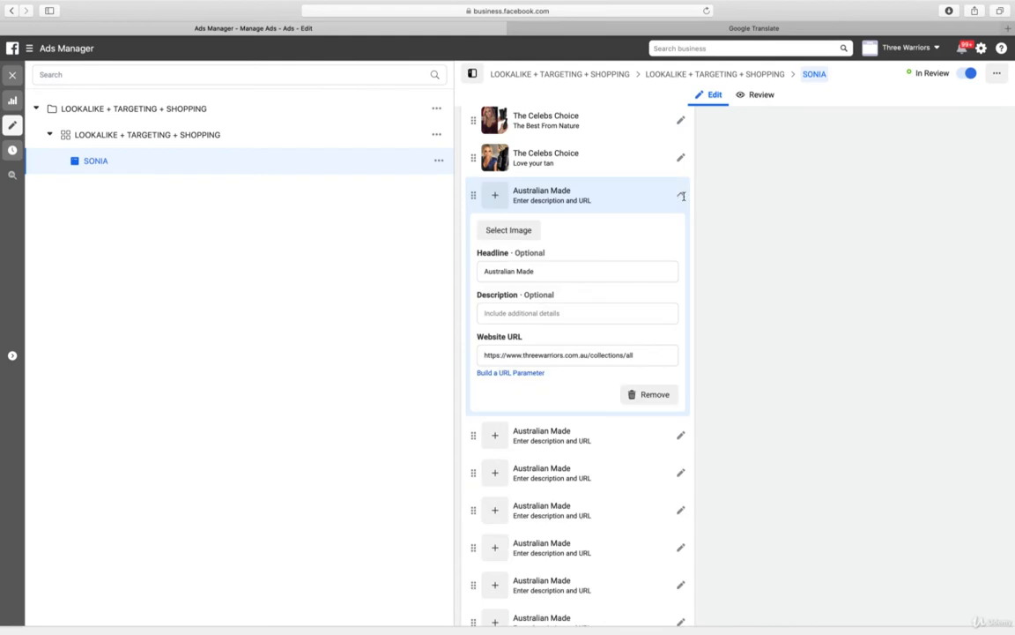
click(508, 231)
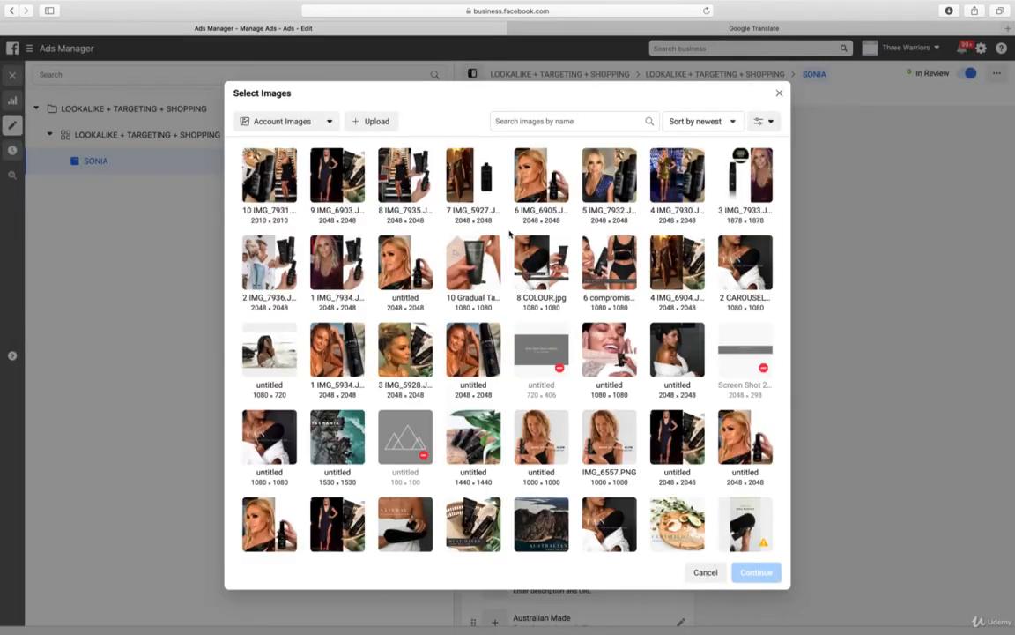
click(274, 276)
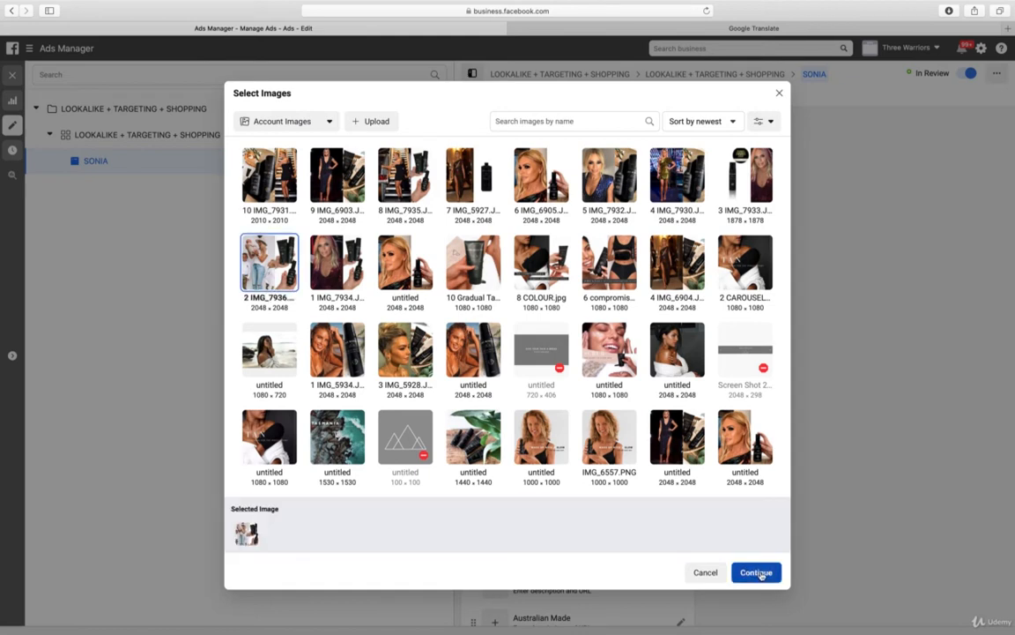
click(756, 572)
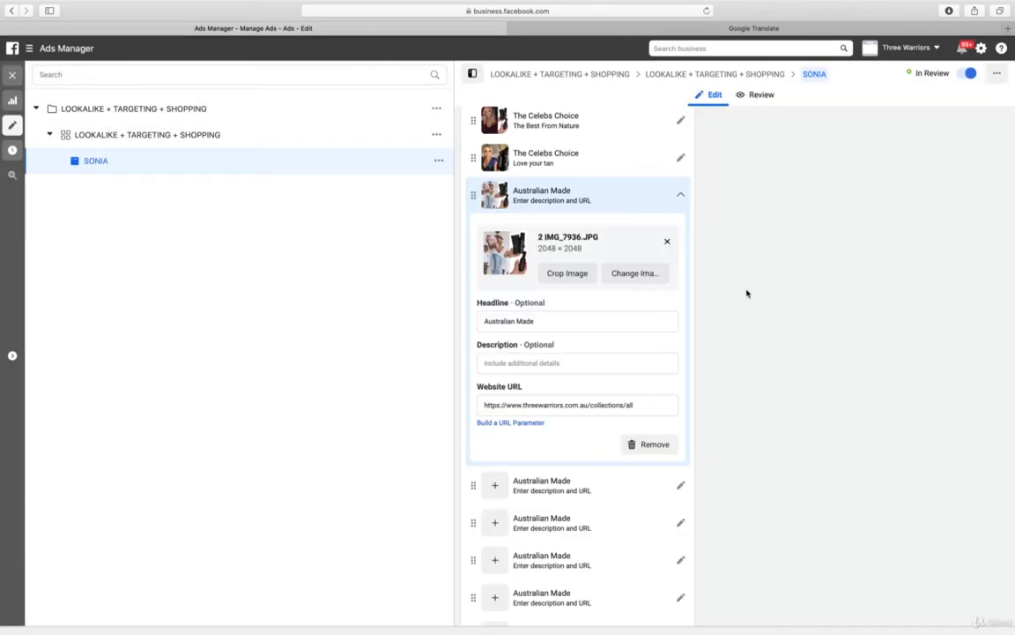
Set the fourth carousel card's image to 3 IMG_7933.JPG from the account images
click(546, 490)
click(510, 267)
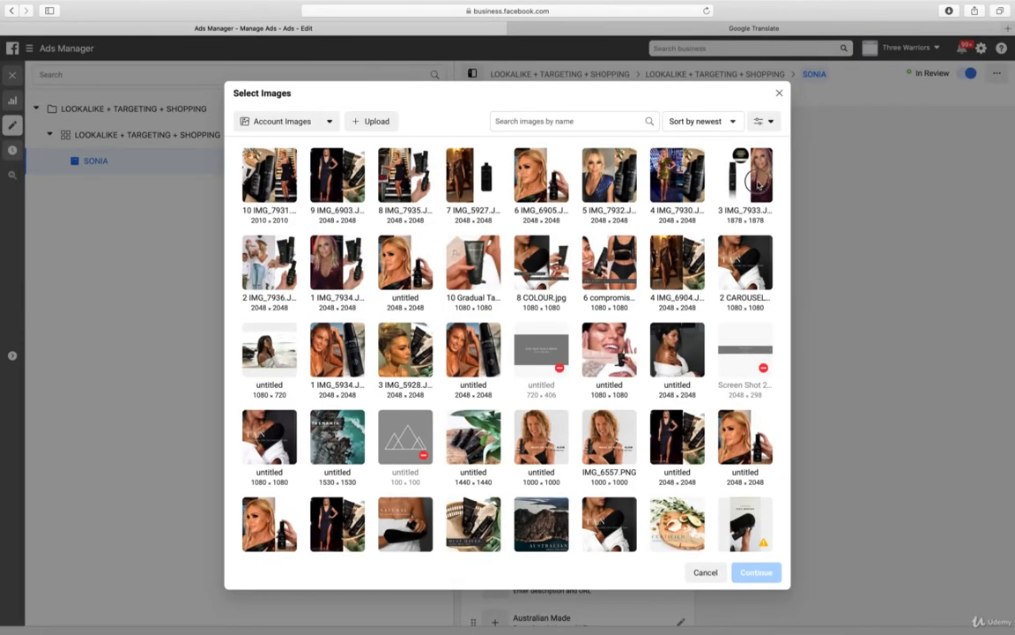
click(758, 185)
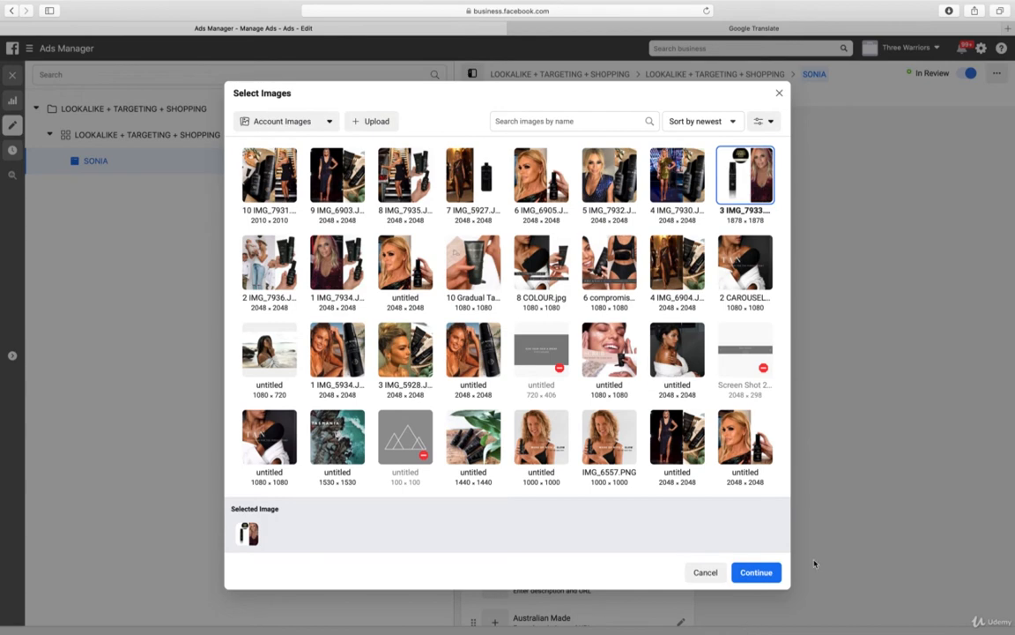
click(763, 575)
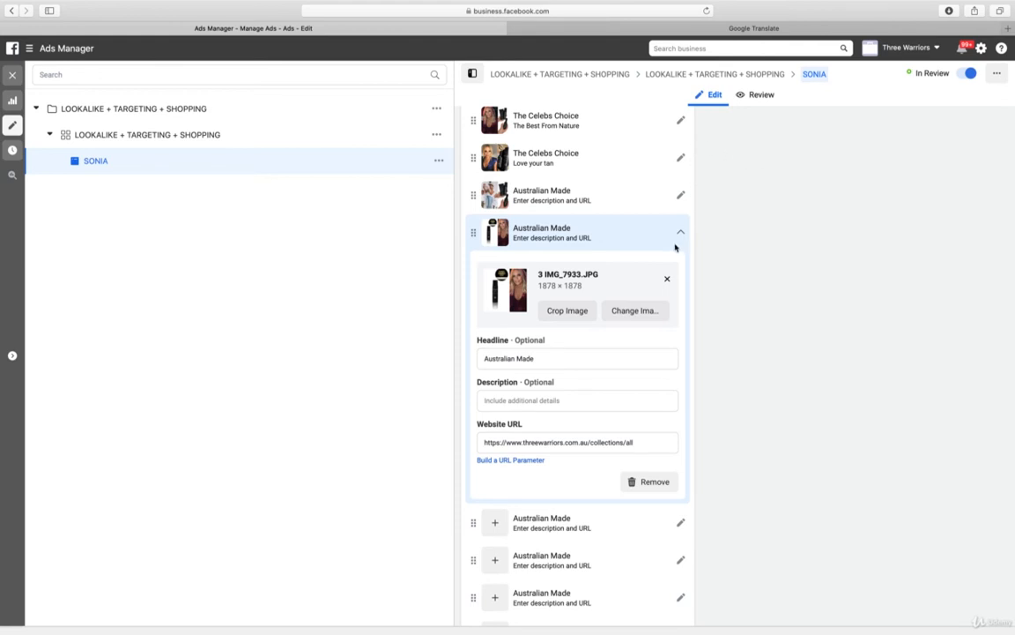
Set the fifth carousel card's image to 4 IMG_7930.JPG from the account images
scroll(770, 350, down, 3)
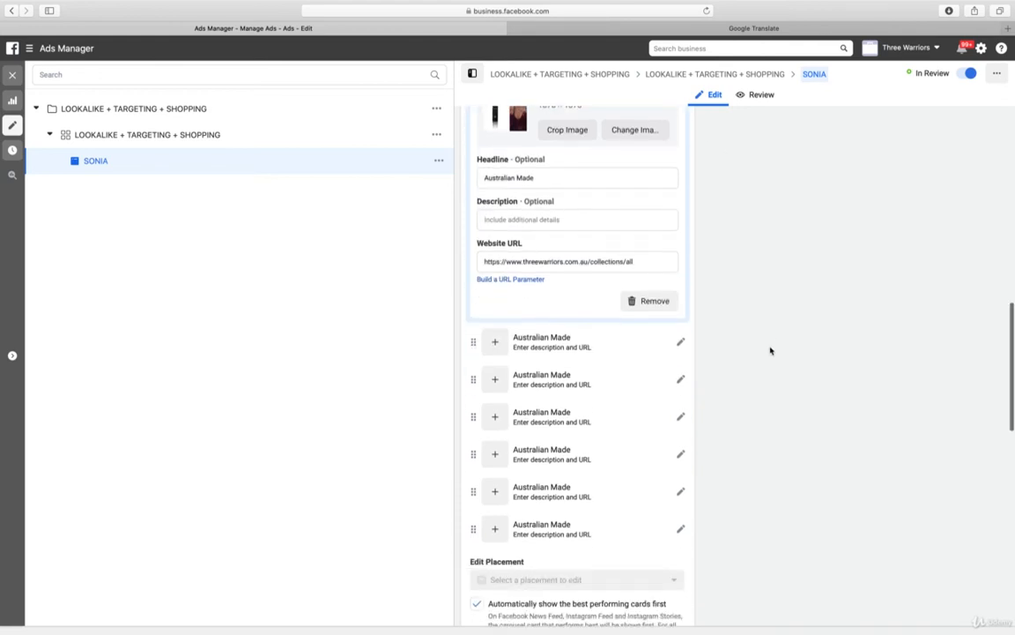
click(549, 328)
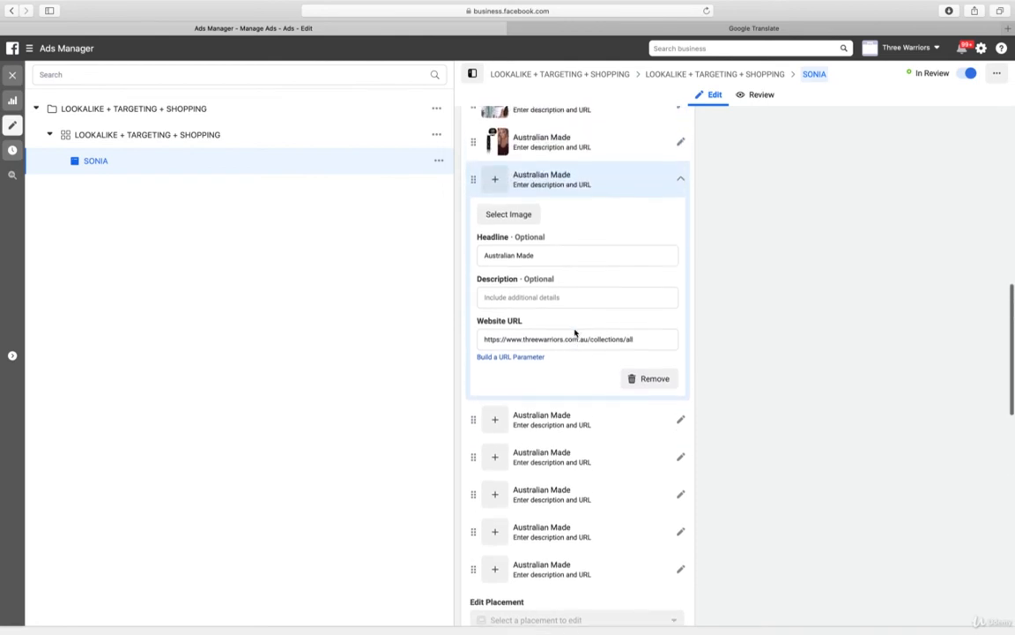
click(511, 219)
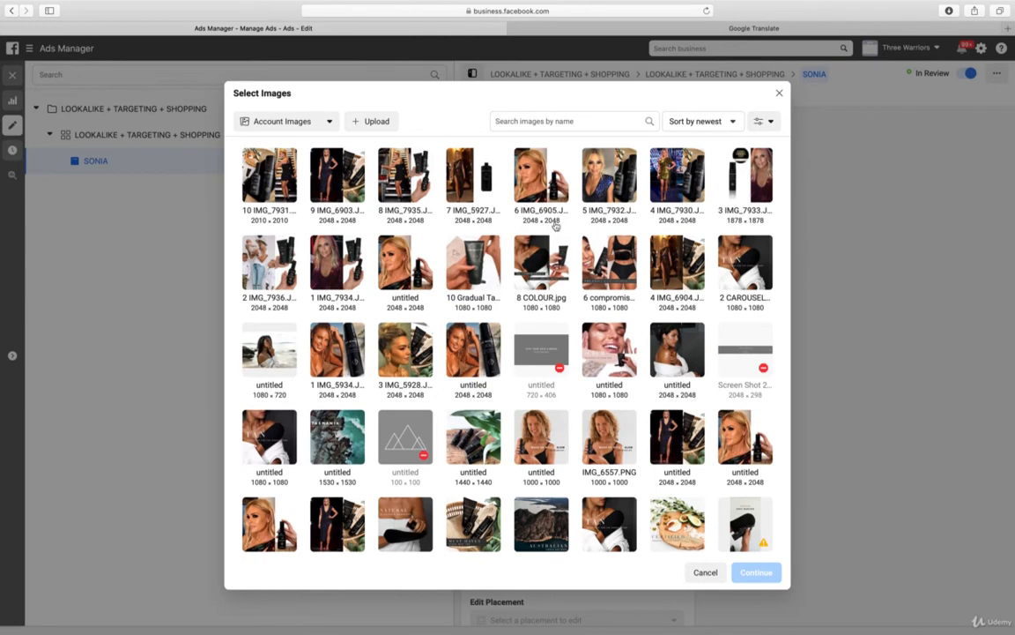
click(680, 174)
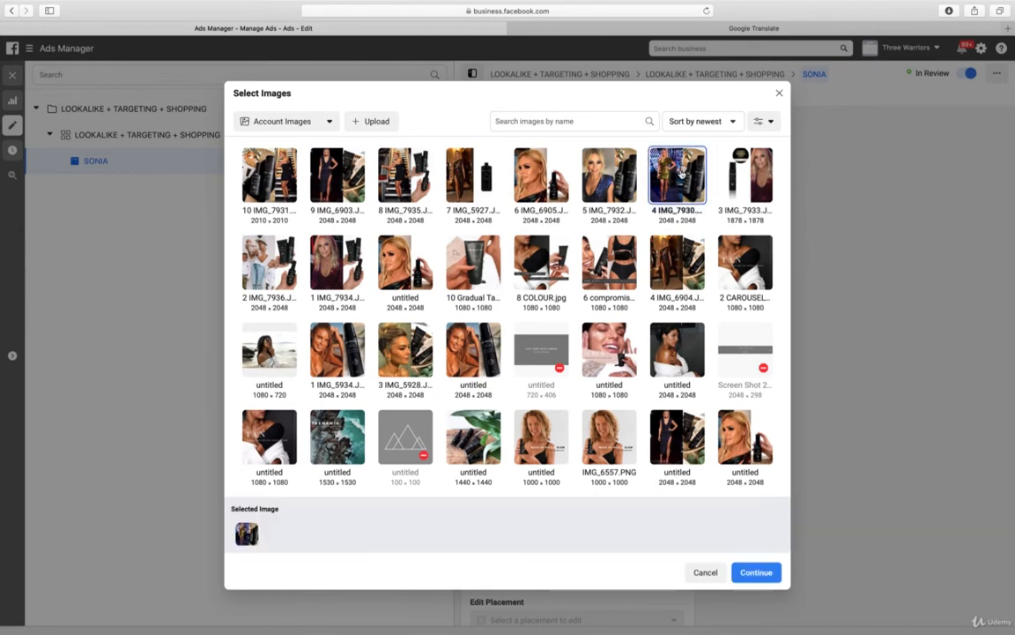
click(760, 572)
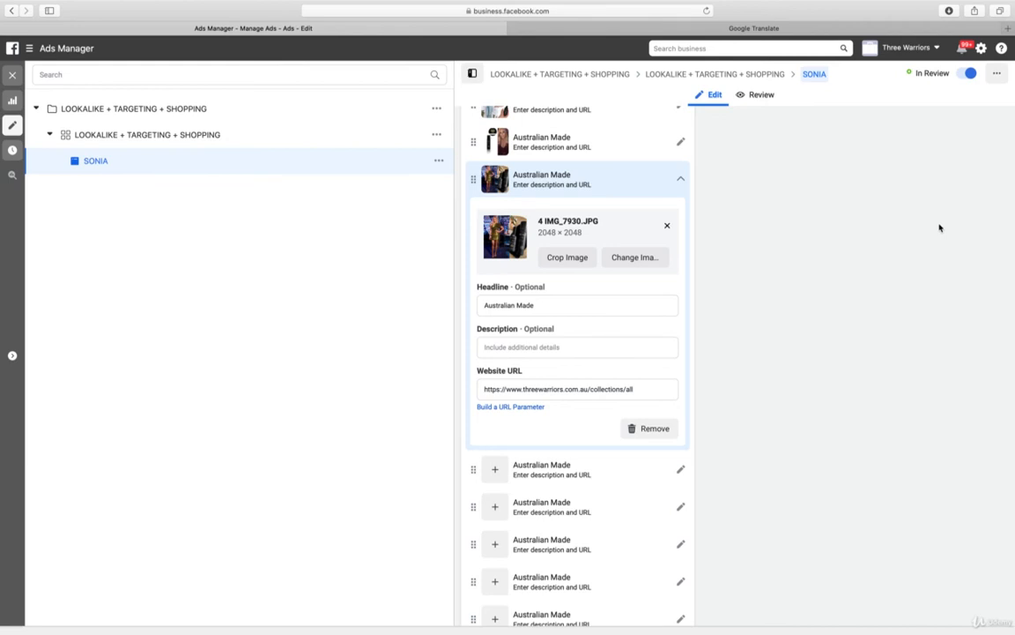
Change the fifth carousel card's image to 6 IMG_6905.JPG
click(647, 262)
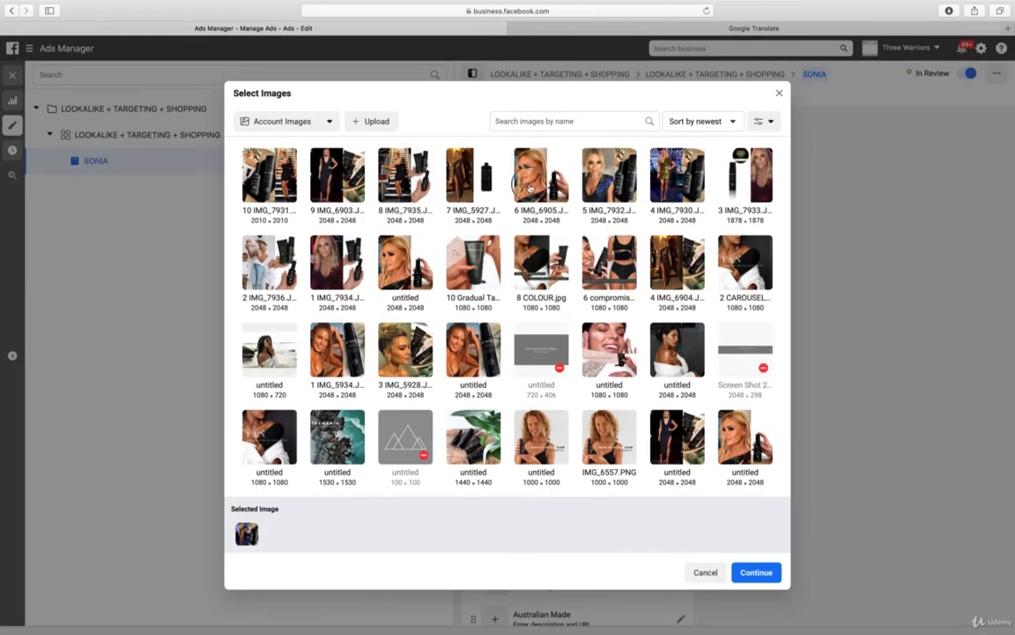
click(547, 168)
click(752, 572)
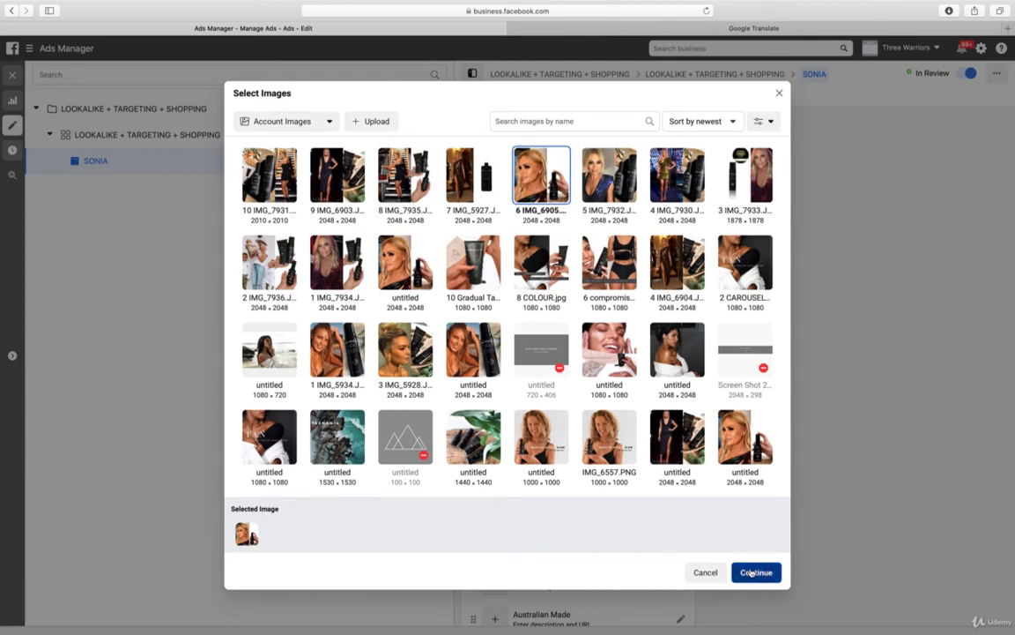
Set the sixth carousel card's image to 7 IMG_5927.JPG from the account images
scroll(794, 264, down, 3)
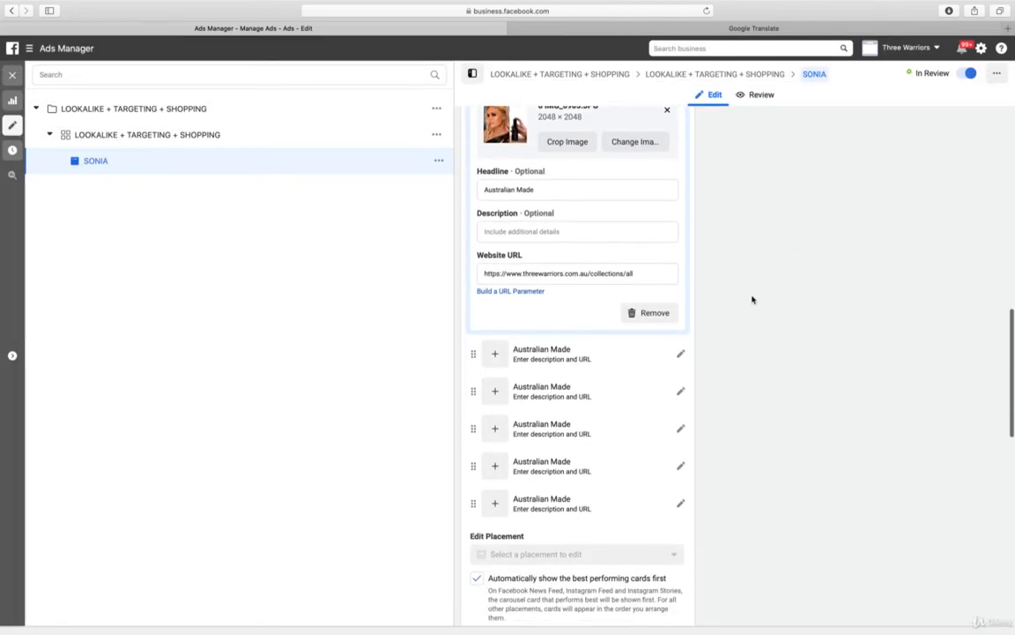
click(548, 353)
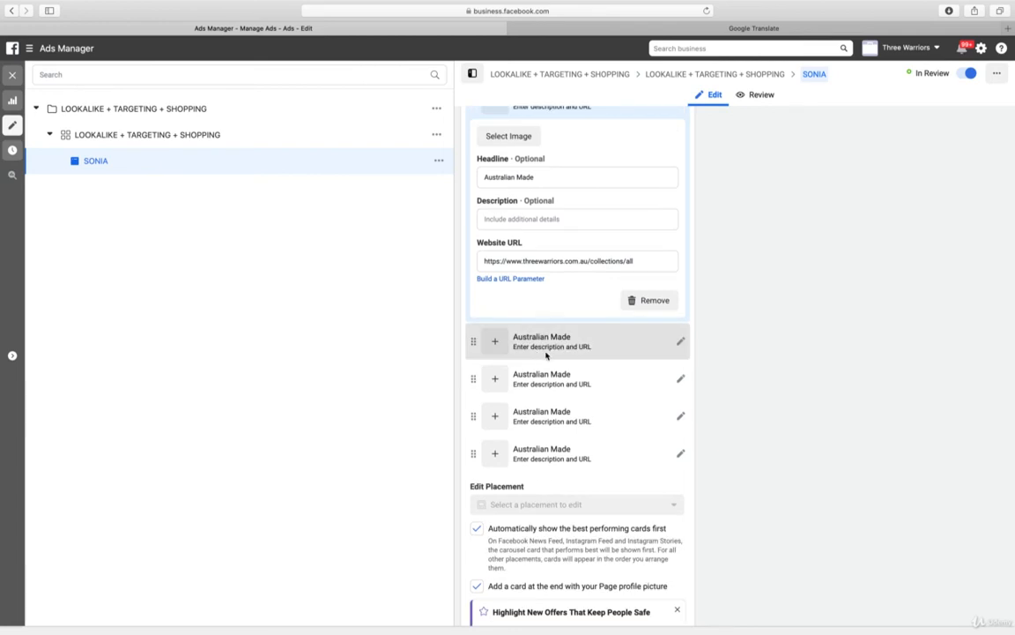
click(527, 139)
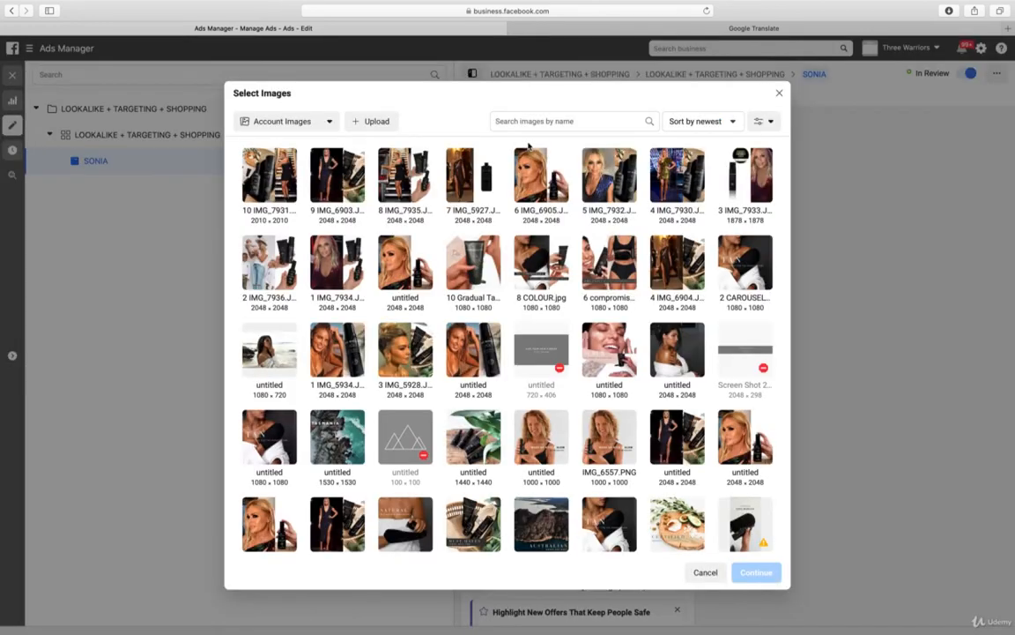
click(460, 180)
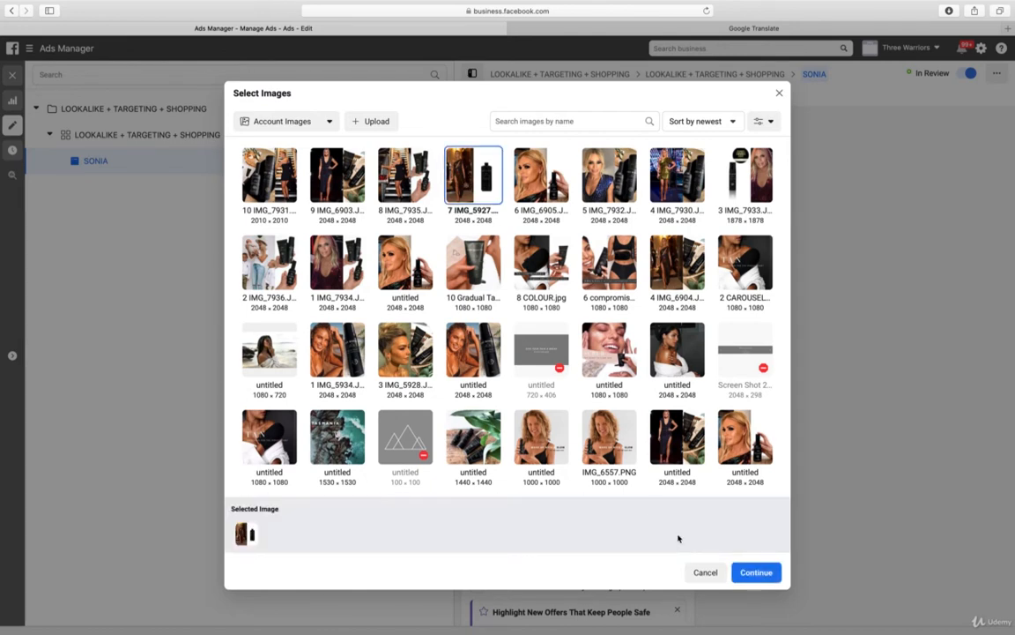
click(755, 573)
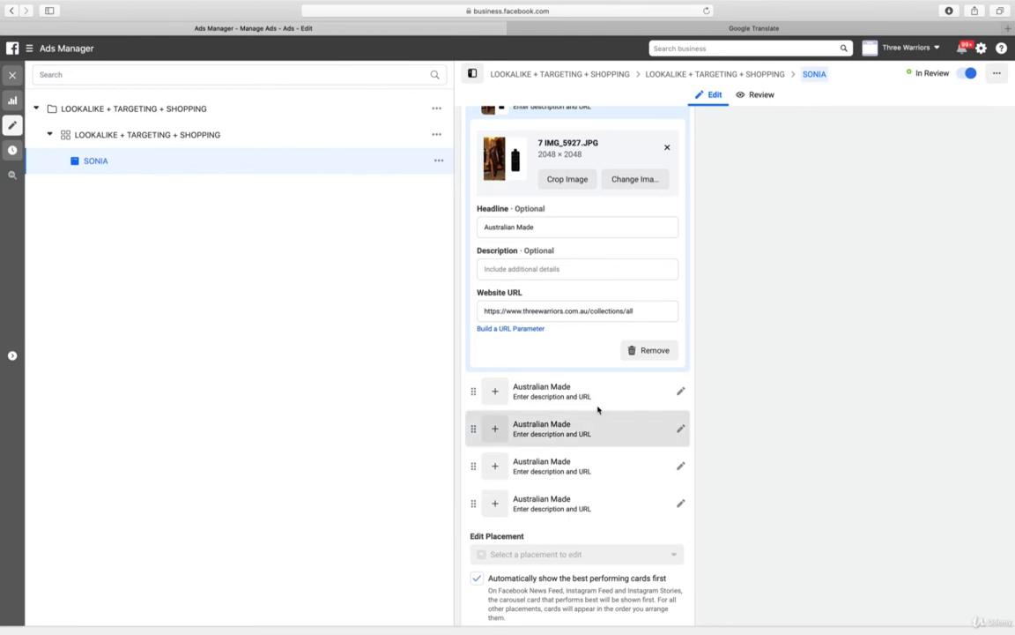
Compare the account images for the seventh carousel card and assign 6 IMG_6905.JPG to it
click(570, 391)
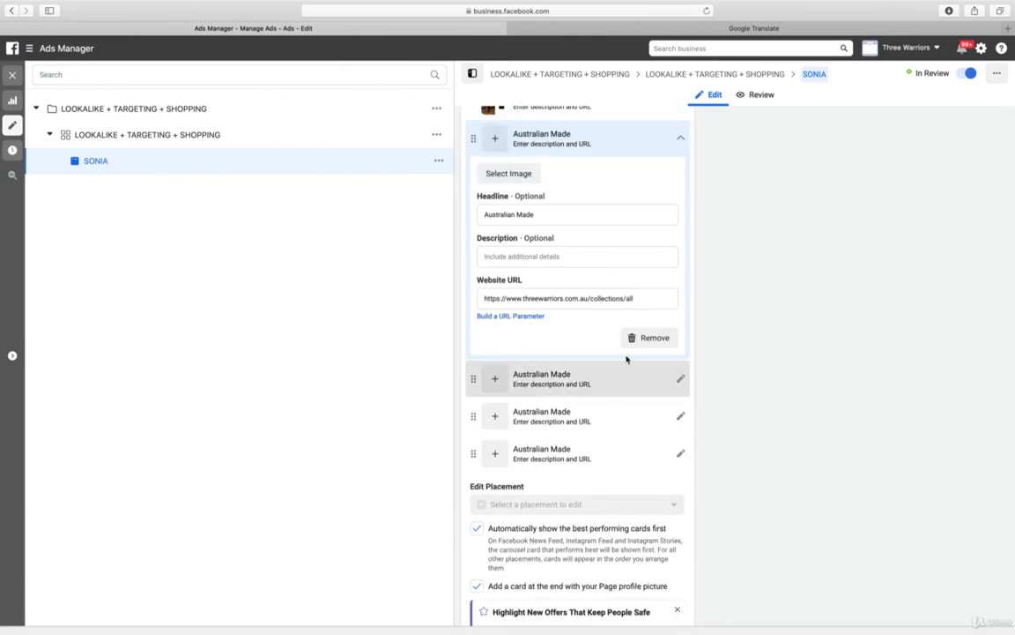
click(505, 174)
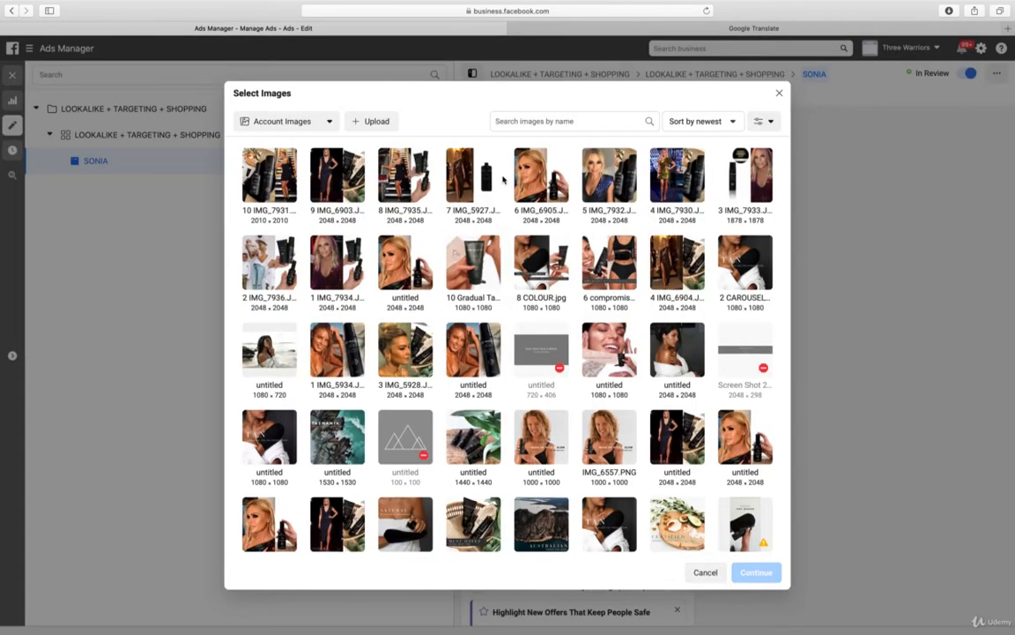
click(388, 175)
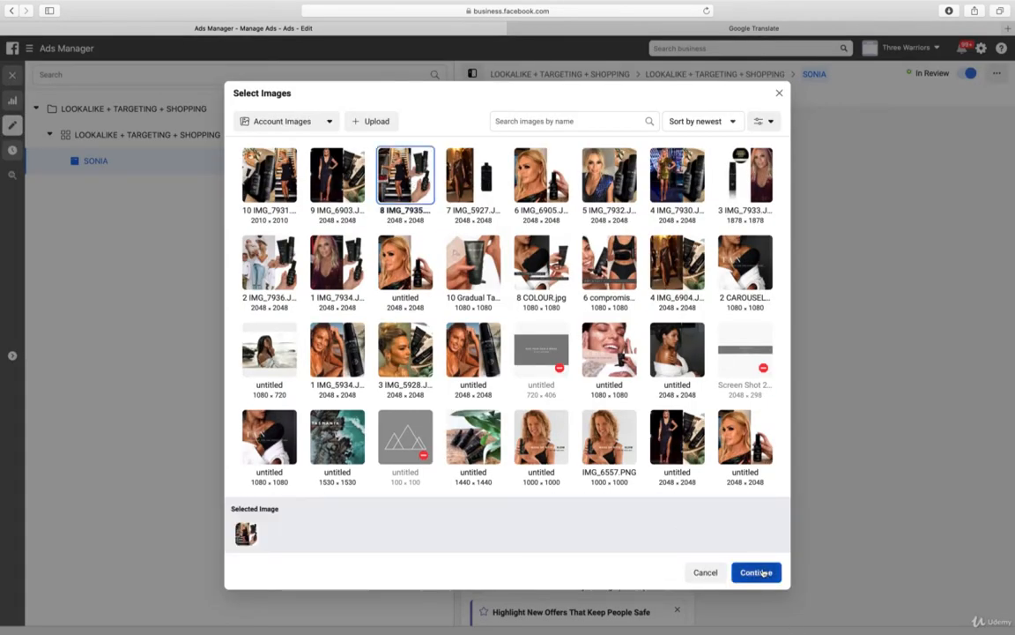
click(464, 185)
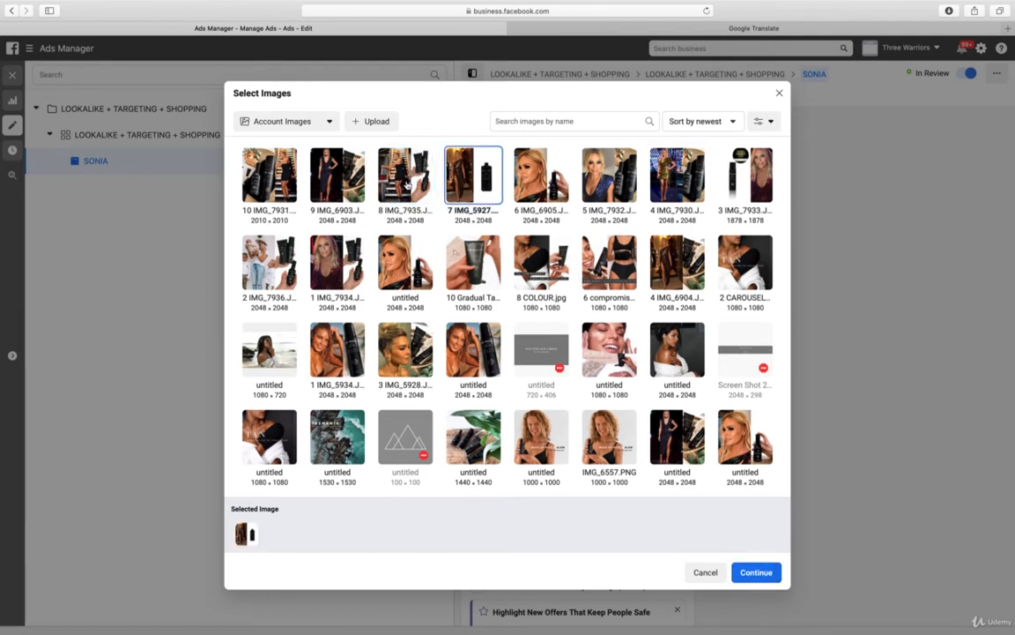
click(539, 176)
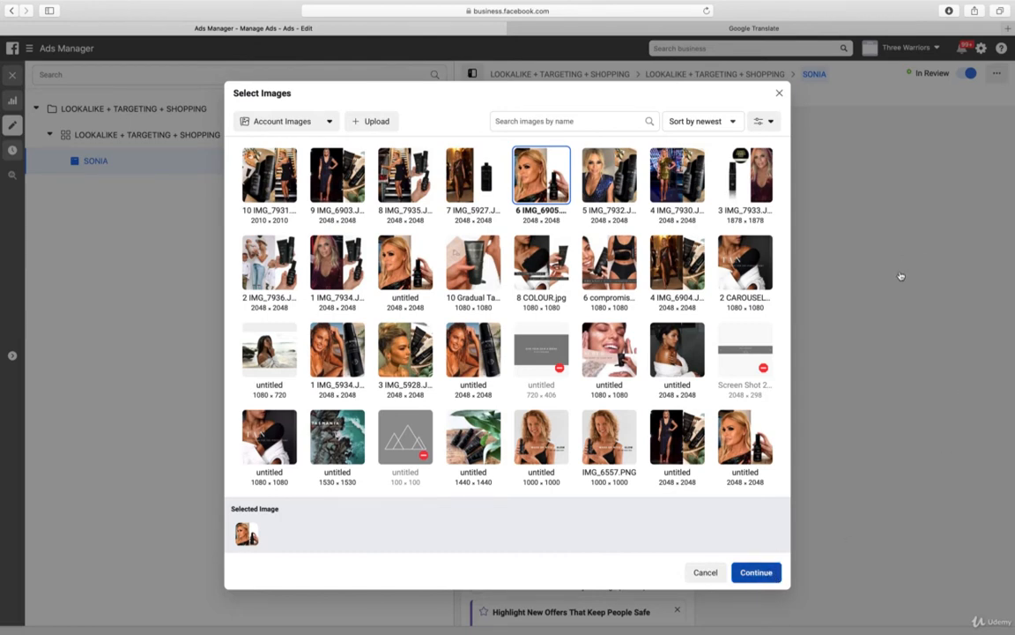
Change the seventh carousel card's image to 4 IMG_7930.JPG
scroll(901, 275, up, 3)
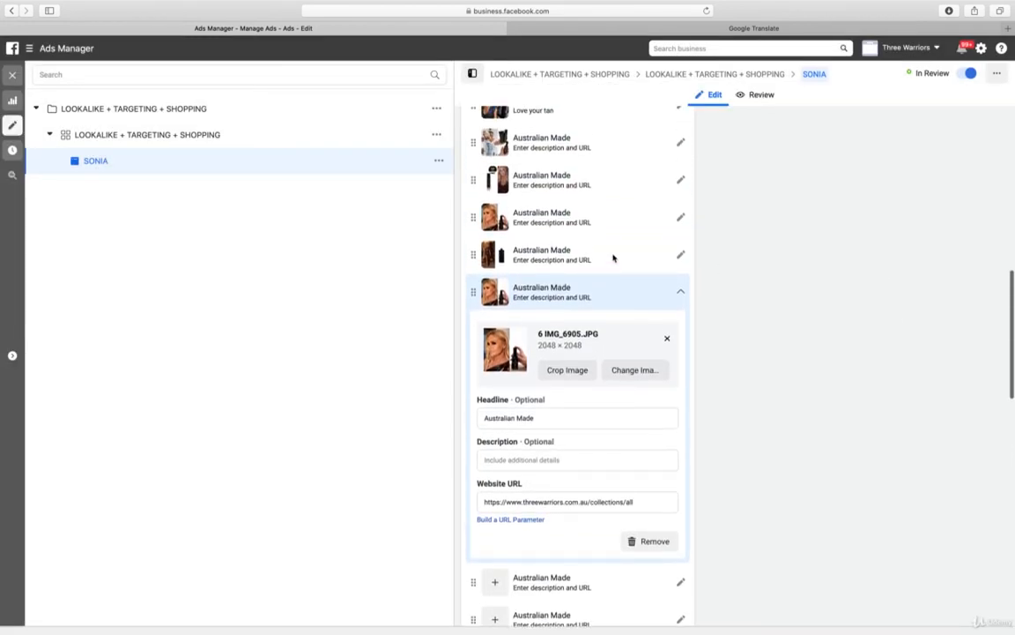
click(647, 378)
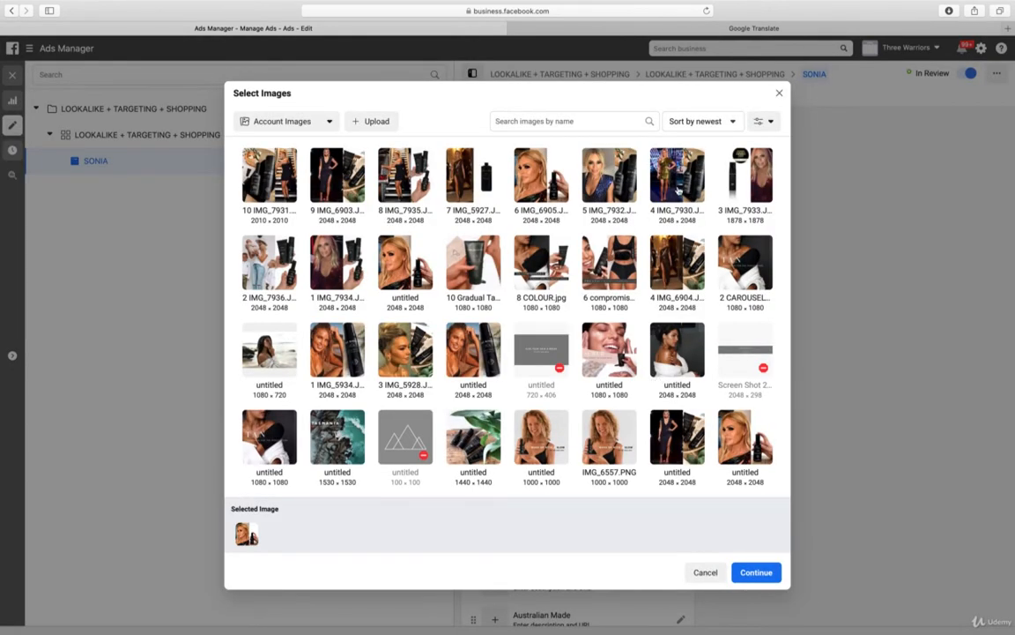
click(677, 181)
click(773, 572)
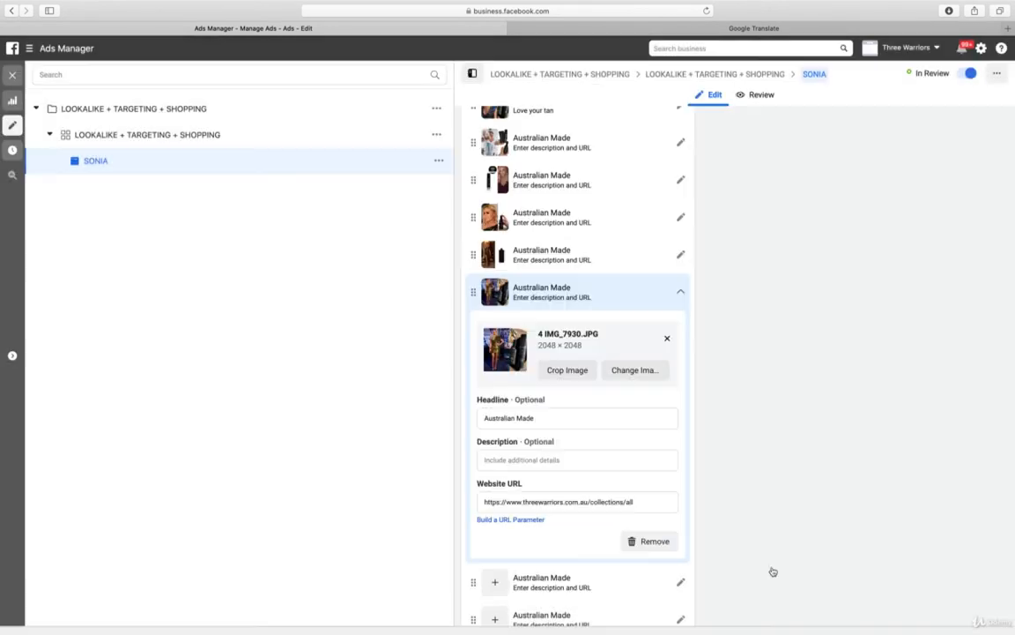
Review the filled cards and set the eighth carousel card's image to 8 IMG_7935.JPG from the account images
scroll(765, 357, up, 2)
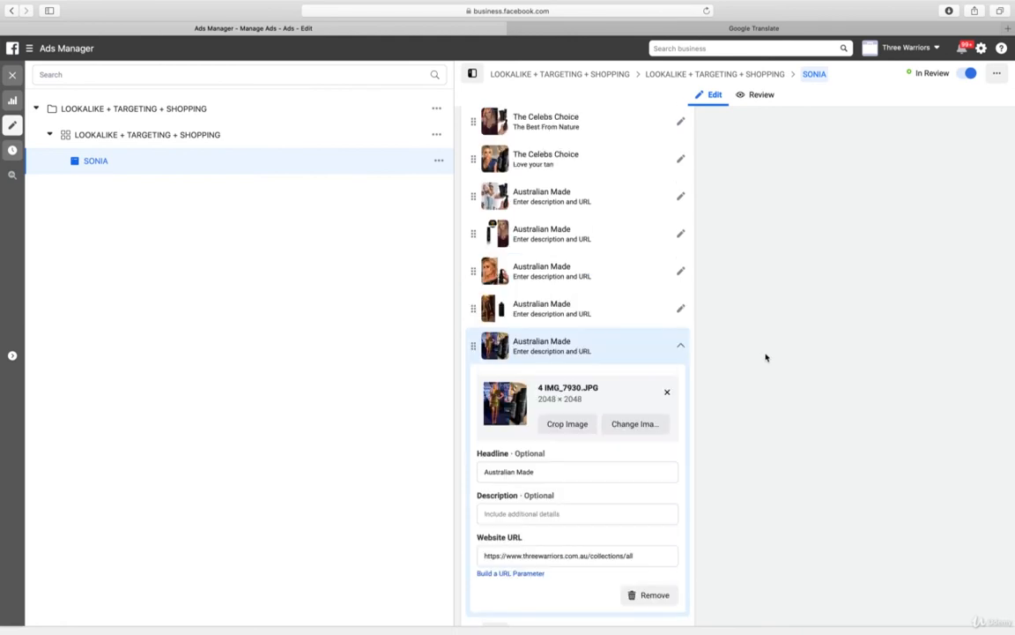
scroll(765, 357, down, 3)
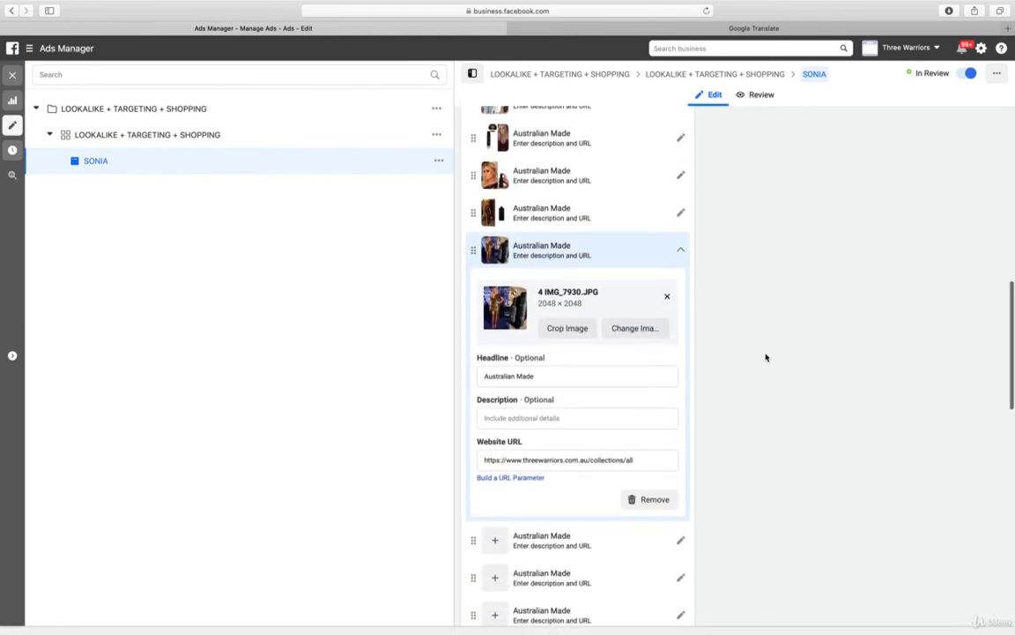
click(565, 546)
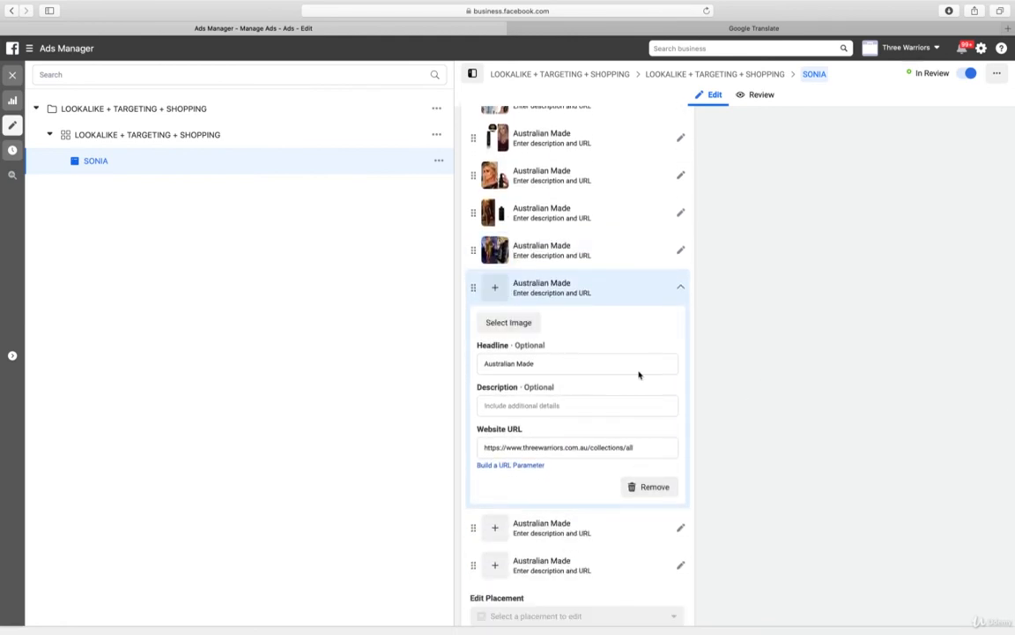
click(519, 324)
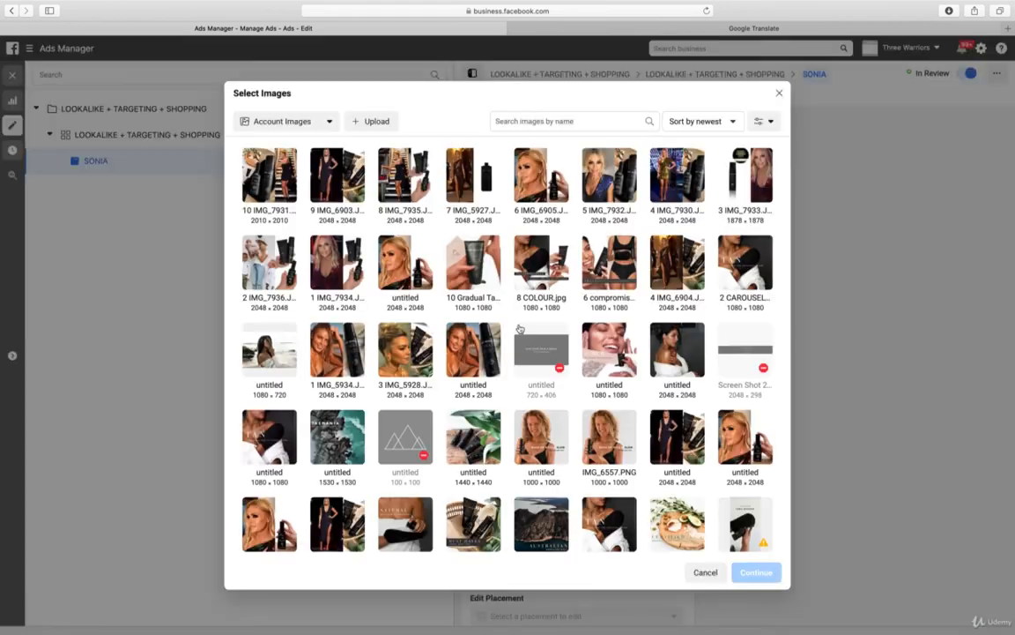
click(403, 181)
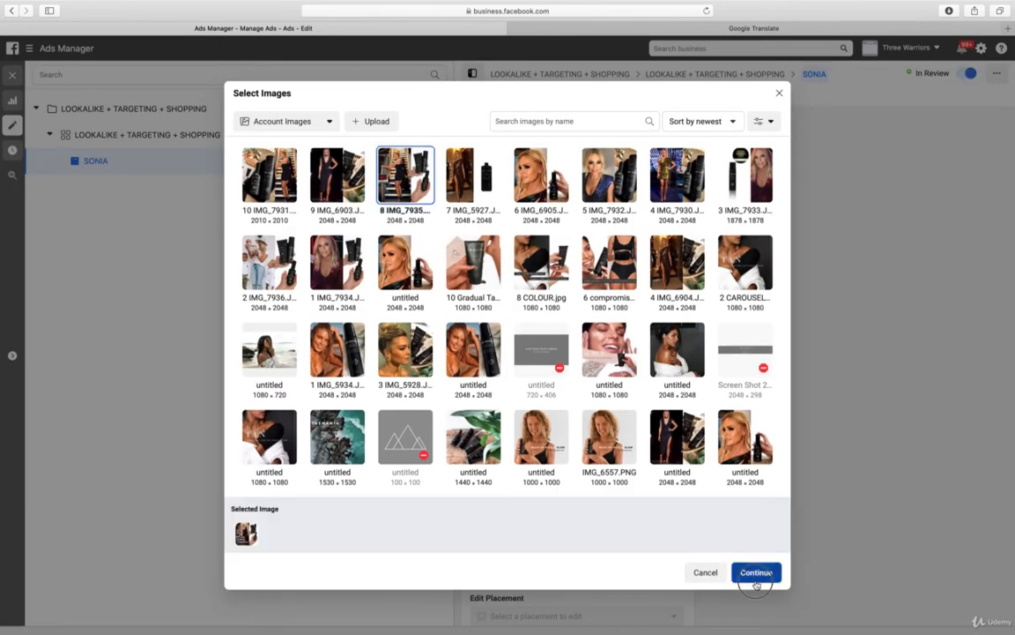
click(756, 572)
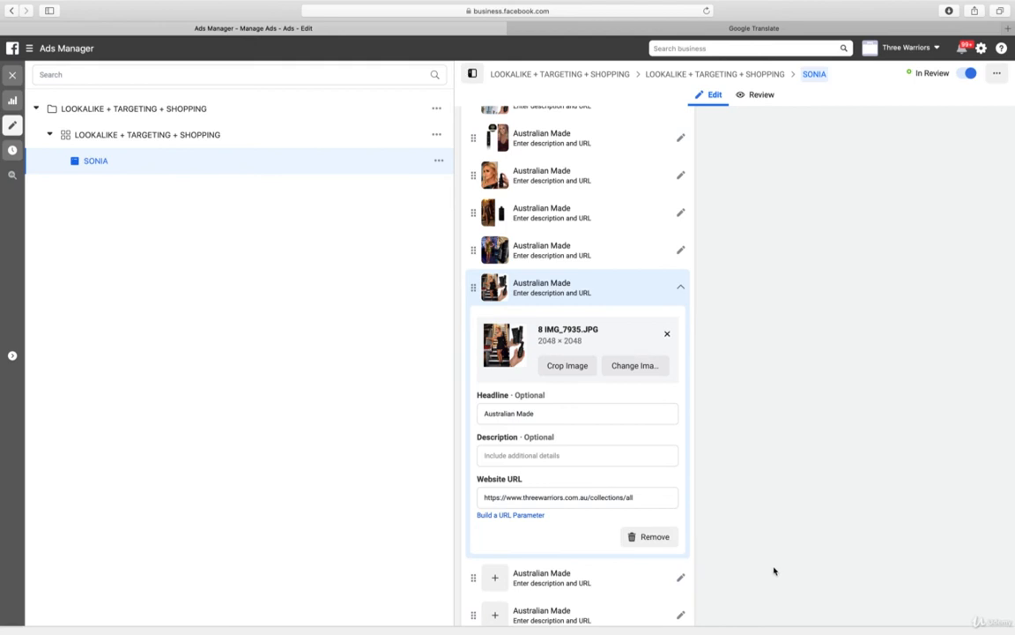
Set the ninth carousel card's image to 9 IMG_6903.JPG from the account images
scroll(774, 570, down, 3)
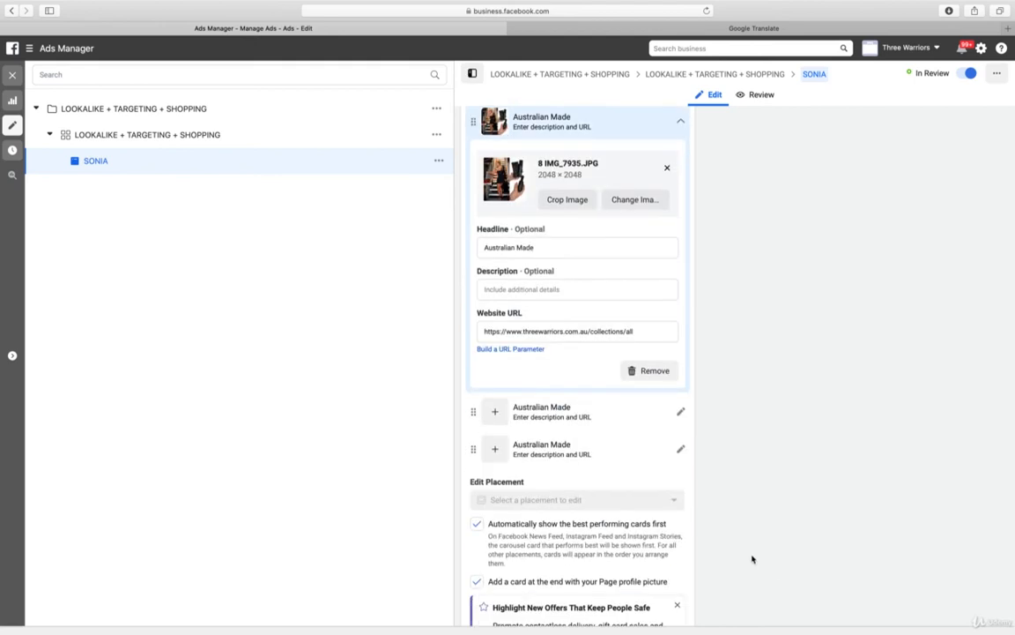
click(593, 415)
click(499, 160)
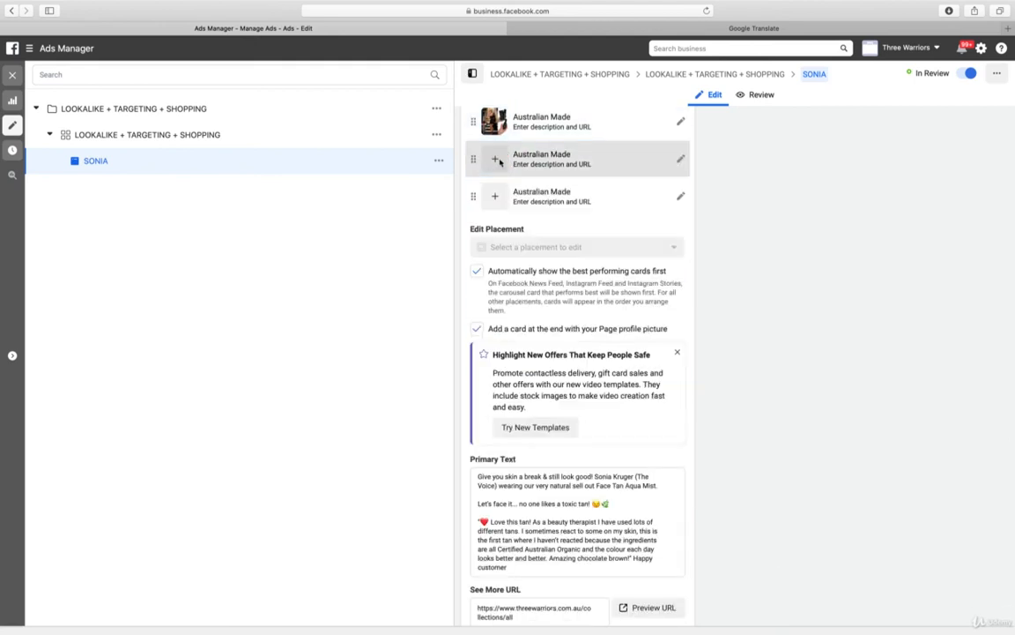
click(499, 160)
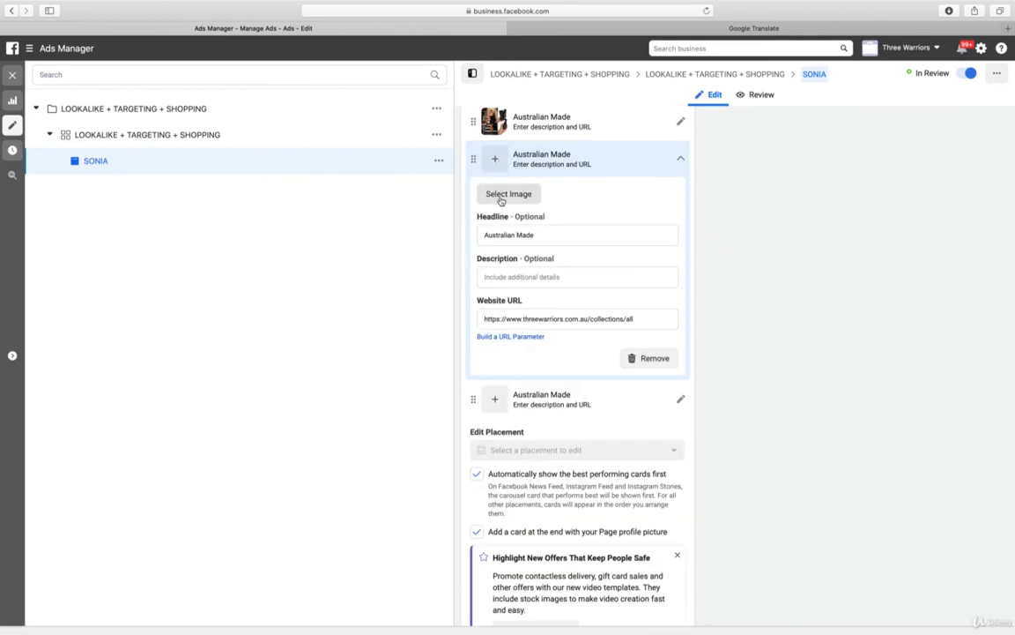
click(505, 193)
click(310, 148)
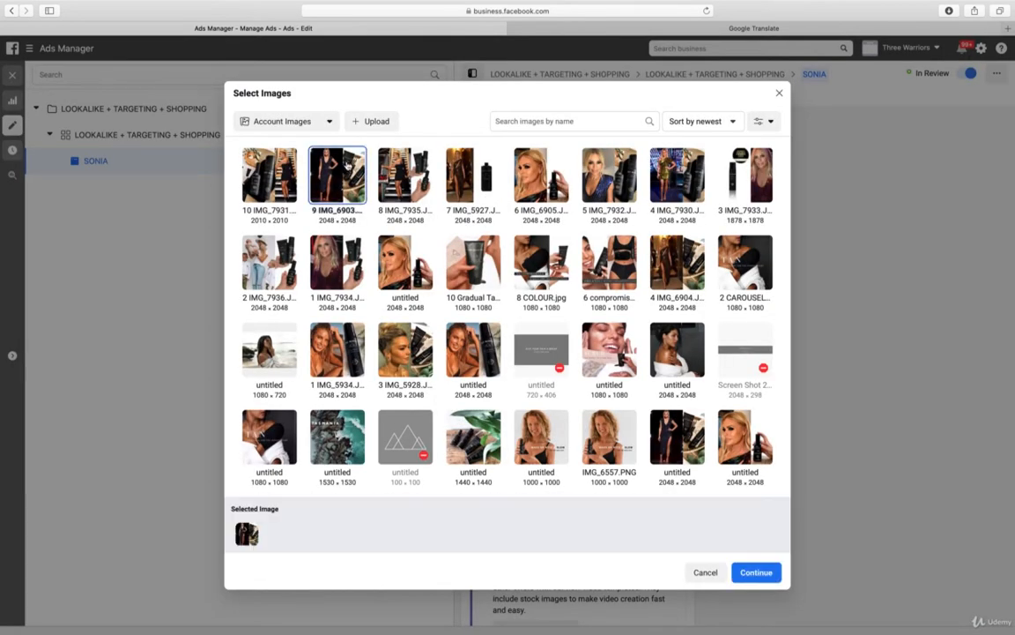
click(746, 575)
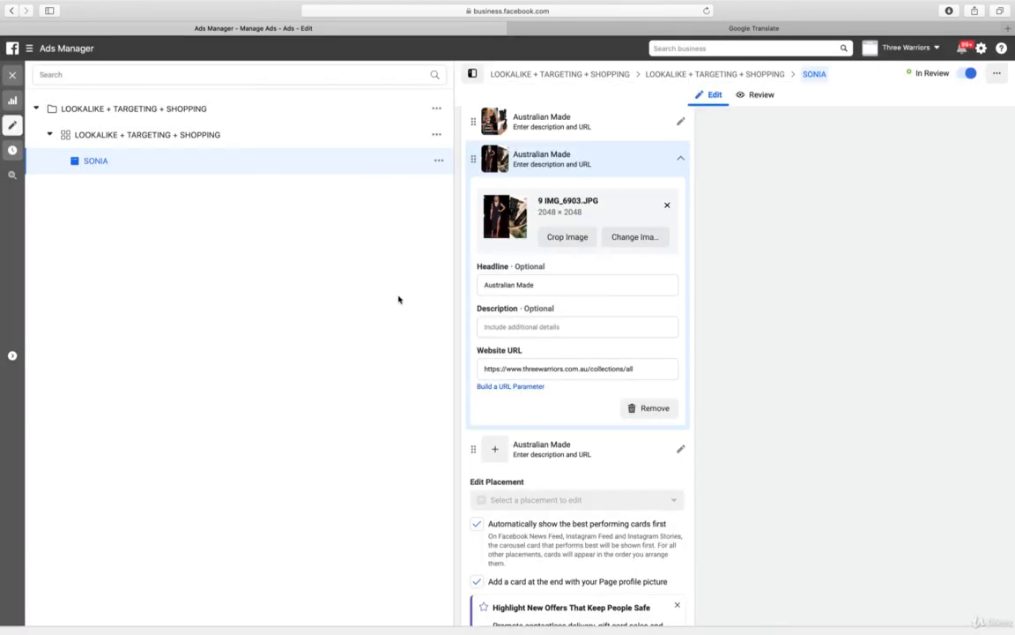
Set the tenth carousel card's image to 10 IMG_7931.JPG from the account images
click(557, 454)
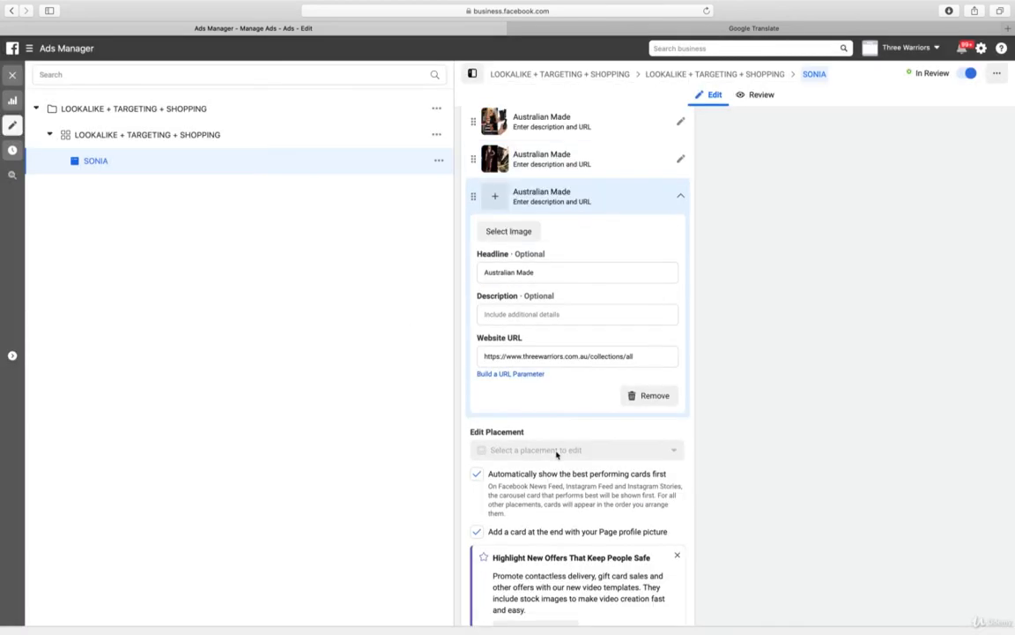
click(522, 238)
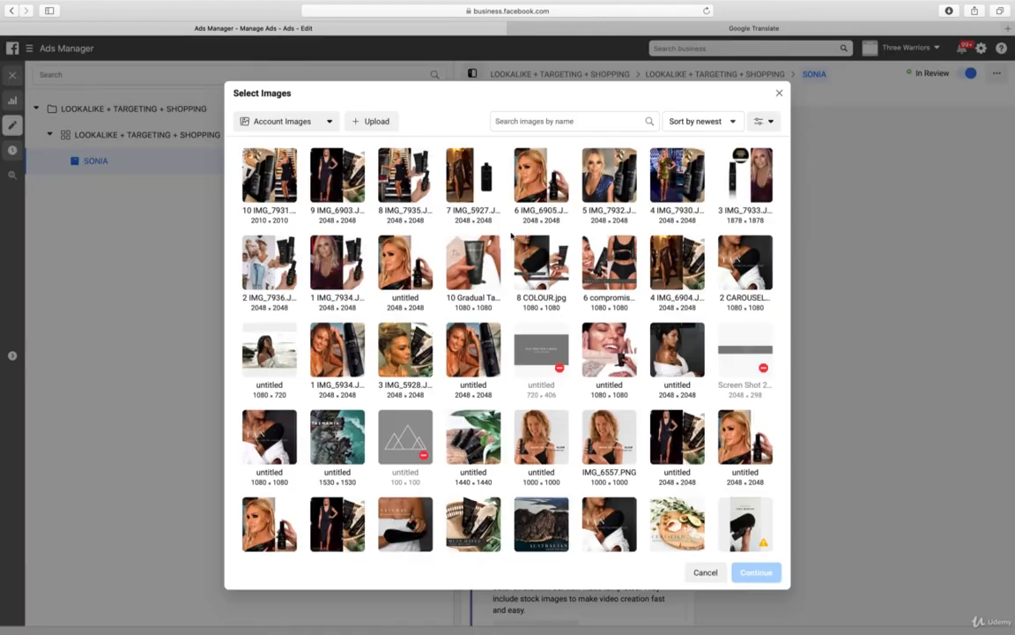
click(244, 181)
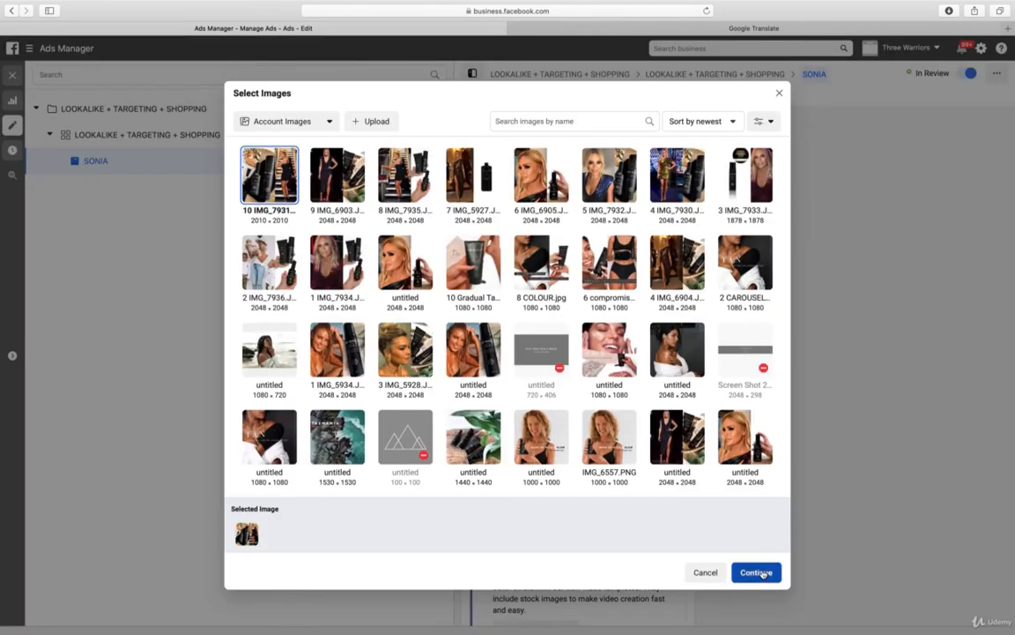
click(762, 573)
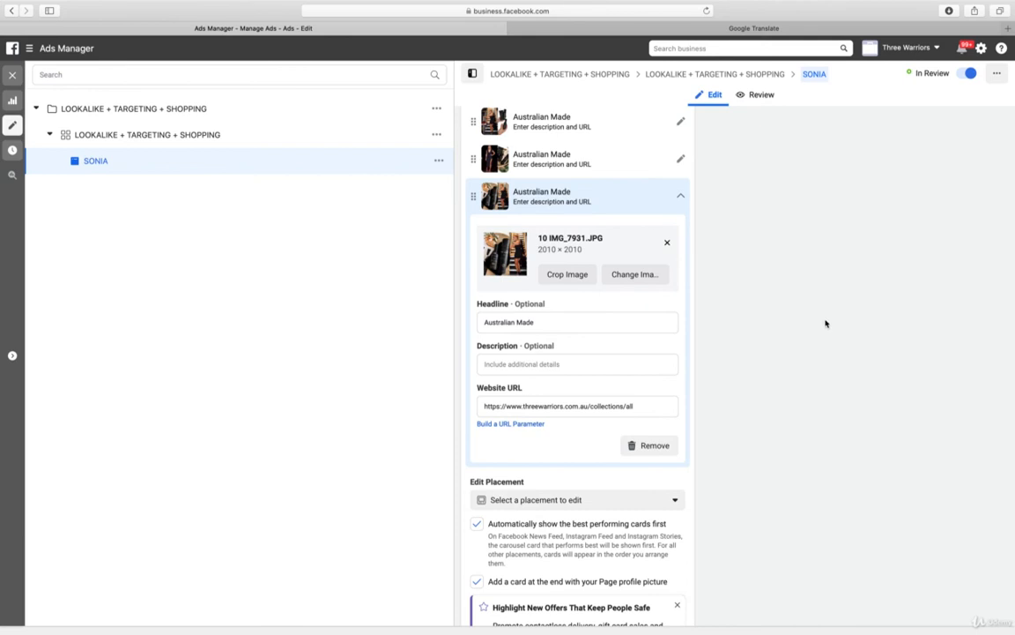
Copy the second carousel card's headline and replace the third card's headline with it, "The Celebs Choice"
scroll(664, 256, up, 5)
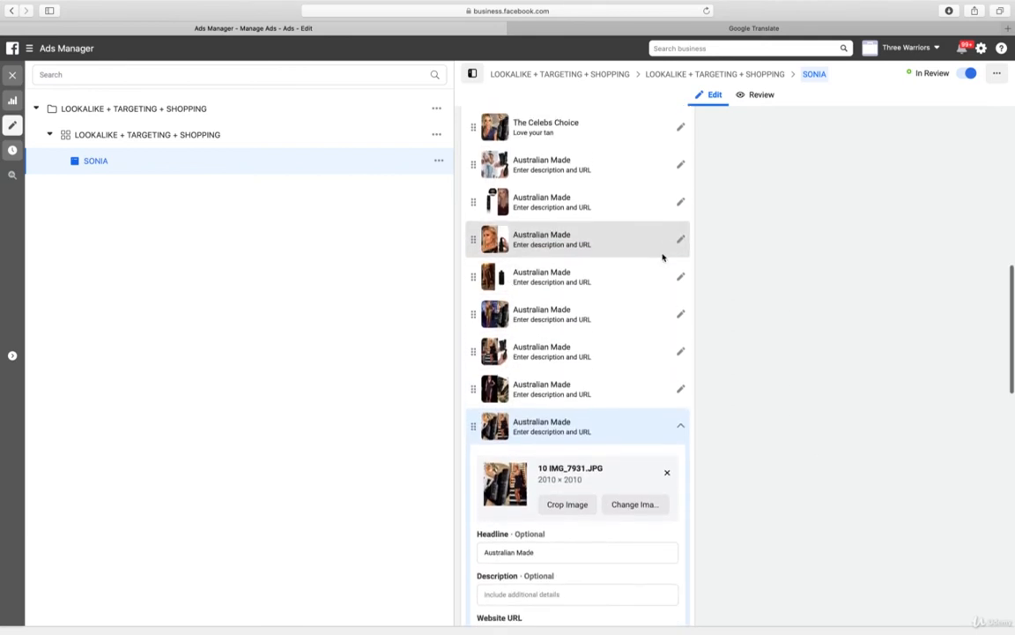
scroll(664, 256, up, 3)
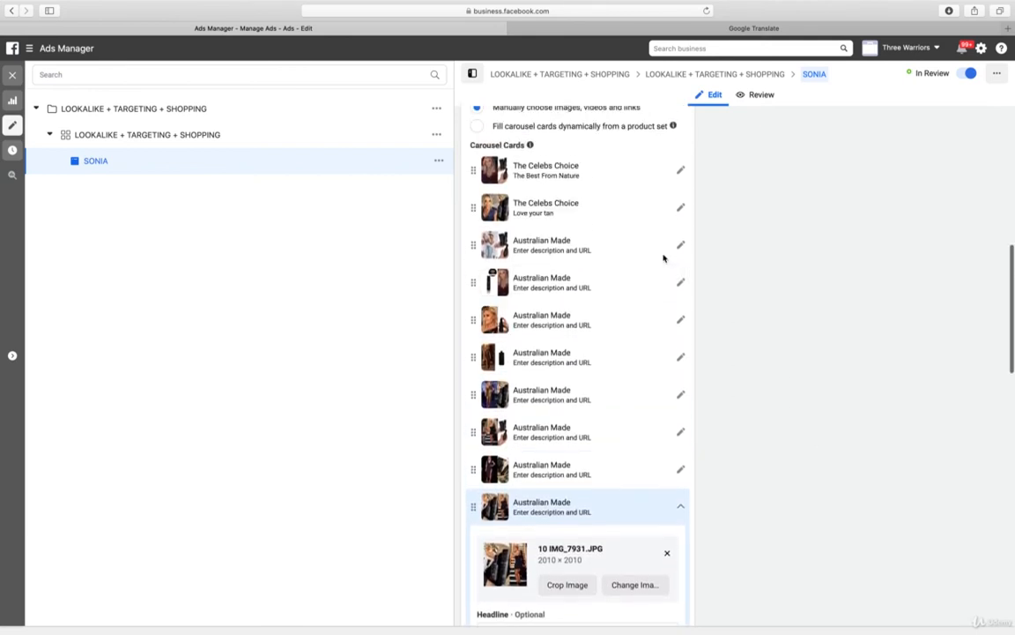
click(680, 213)
triple_click(532, 333)
key(ctrl+c)
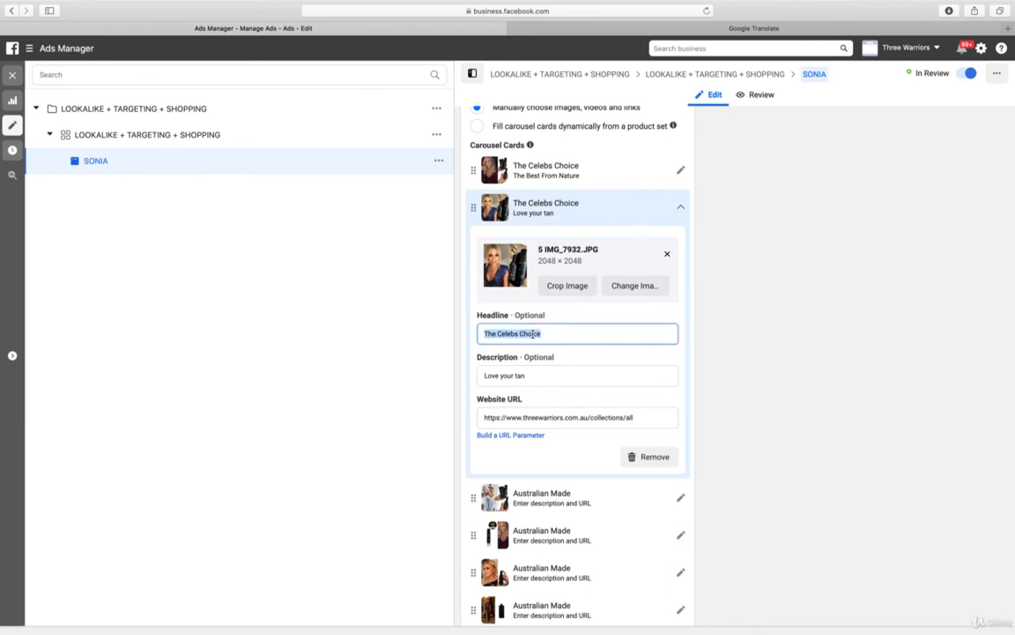
click(679, 208)
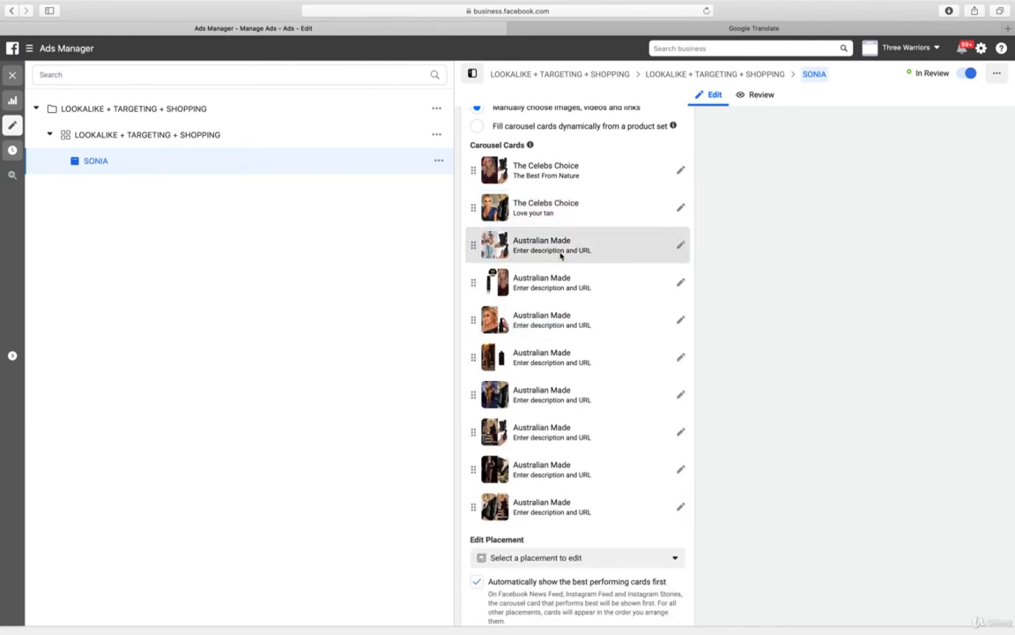
click(557, 256)
click(584, 372)
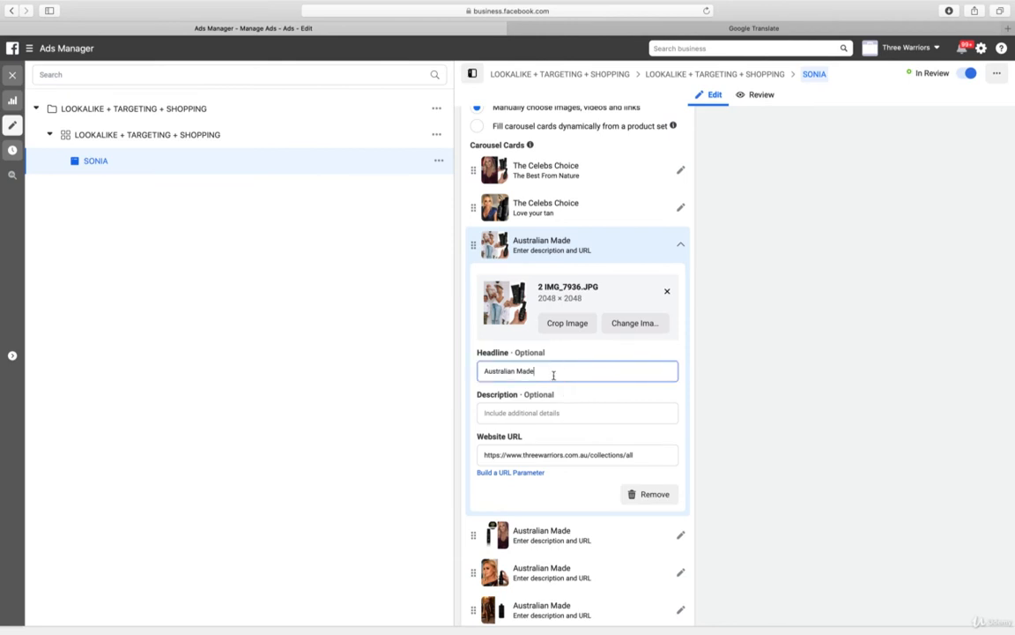
triple_click(584, 372)
key(ctrl+v)
click(681, 245)
Change the headlines of the fourth and fifth carousel cards to "The Celebs Choice"
click(683, 282)
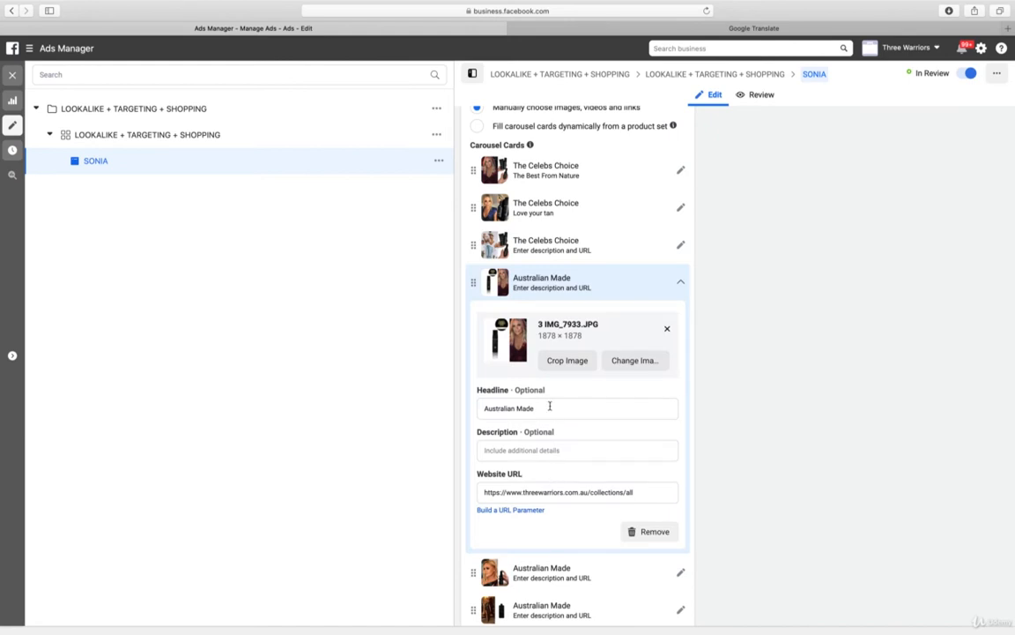
triple_click(549, 405)
key(super+v)
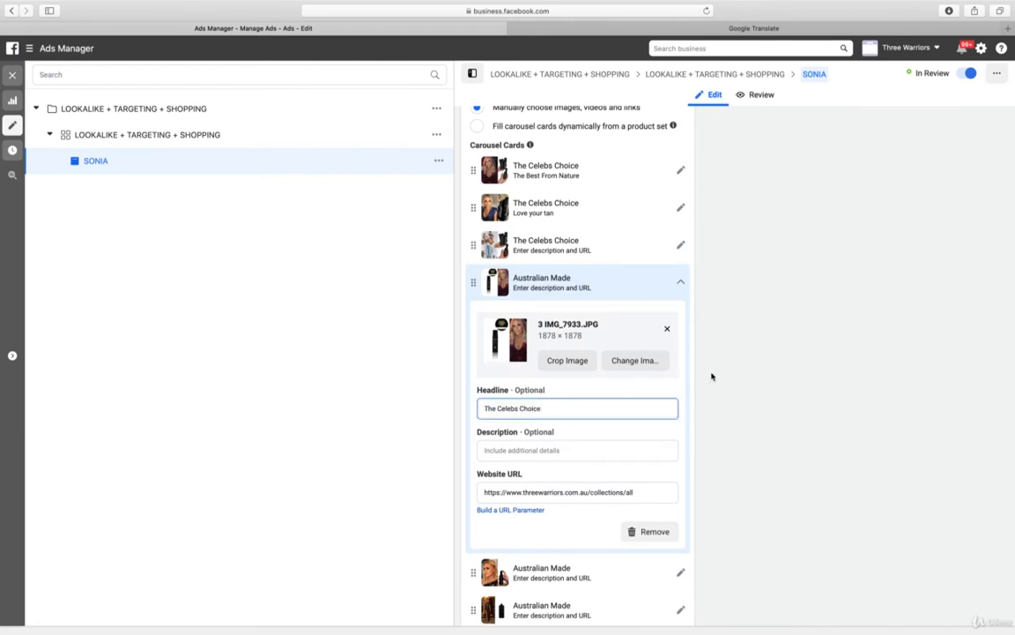
scroll(712, 377, down, 1)
scroll(712, 377, down, 3)
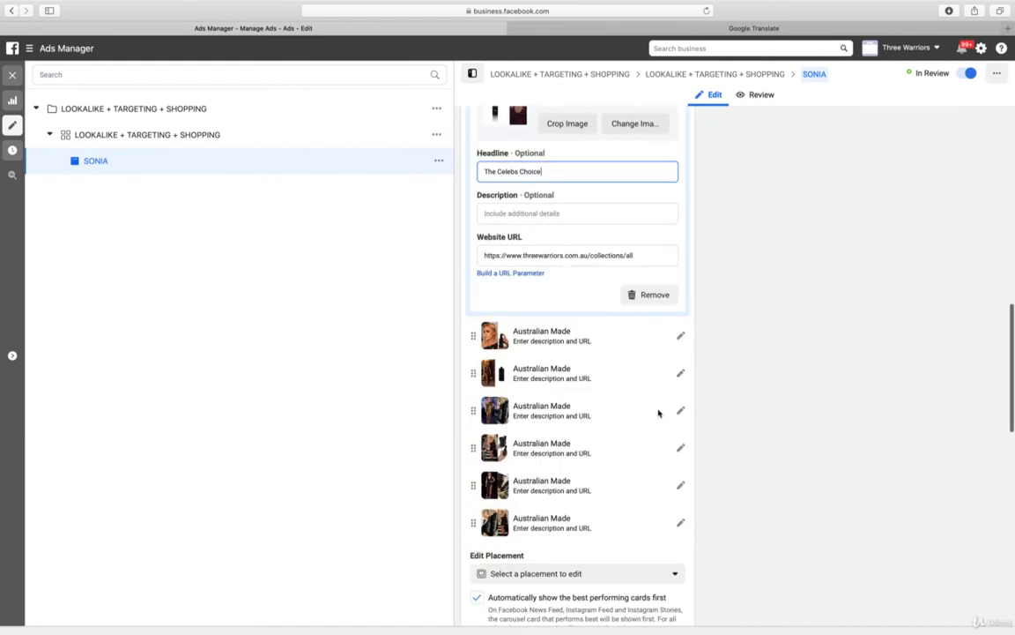
click(558, 335)
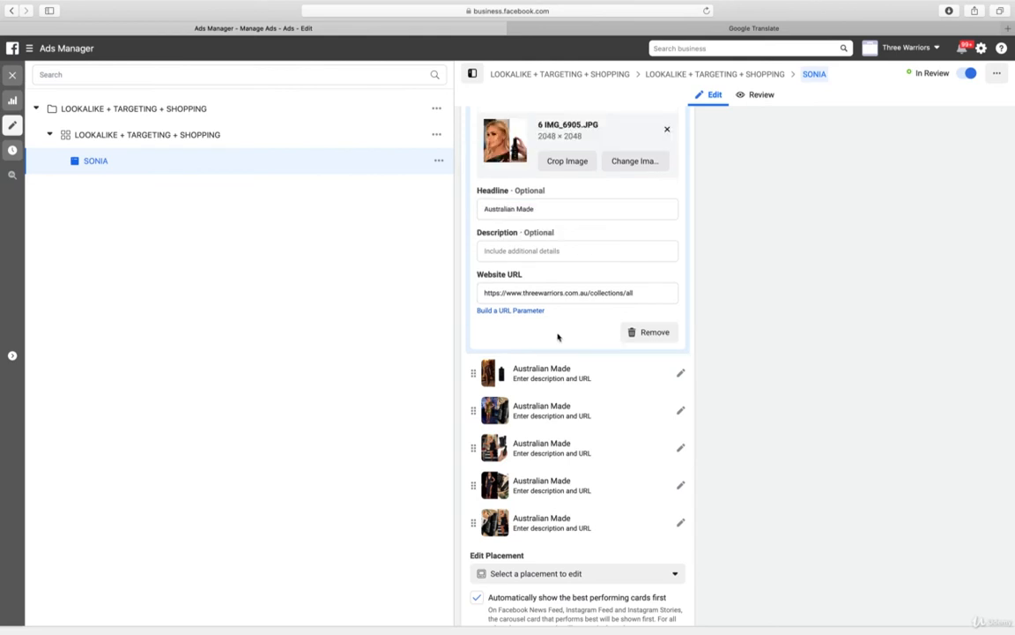
click(550, 208)
key(super+a)
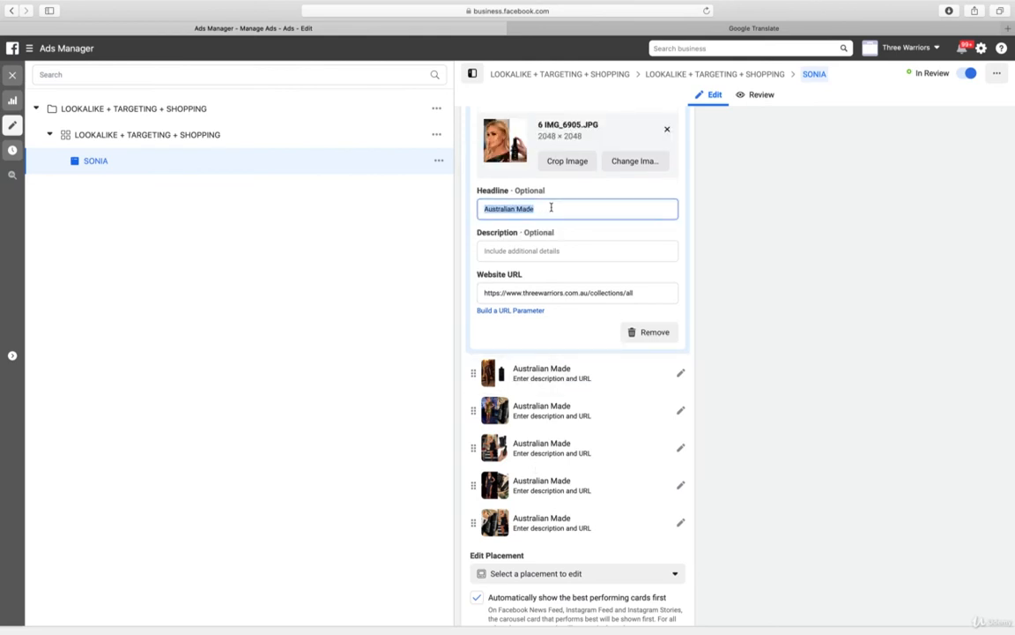
key(super+v)
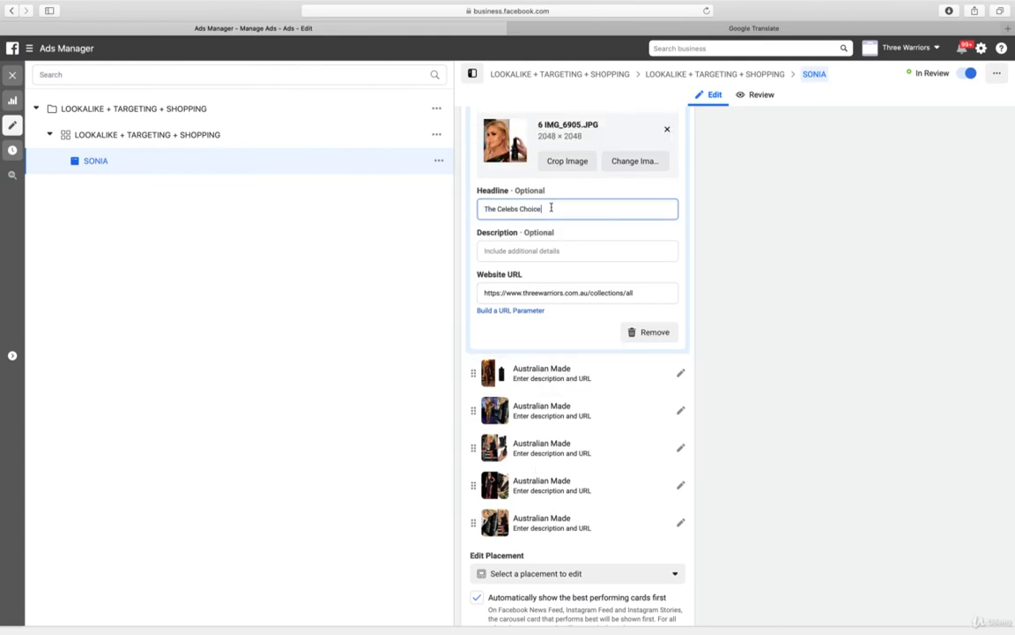
Change the headlines of the sixth and seventh carousel cards to "The Celebs Choice"
click(606, 379)
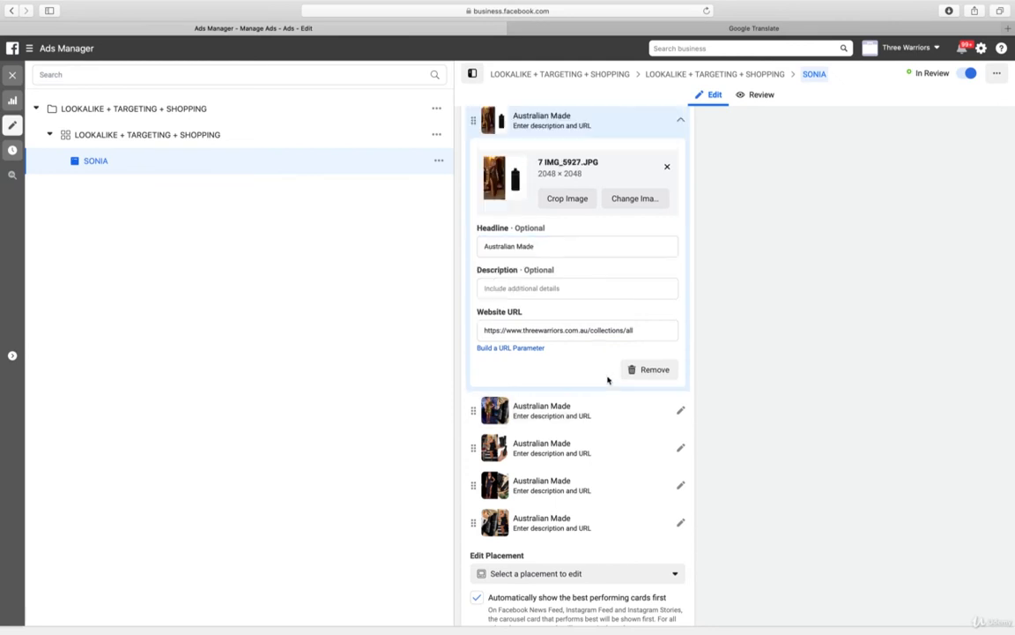
click(549, 246)
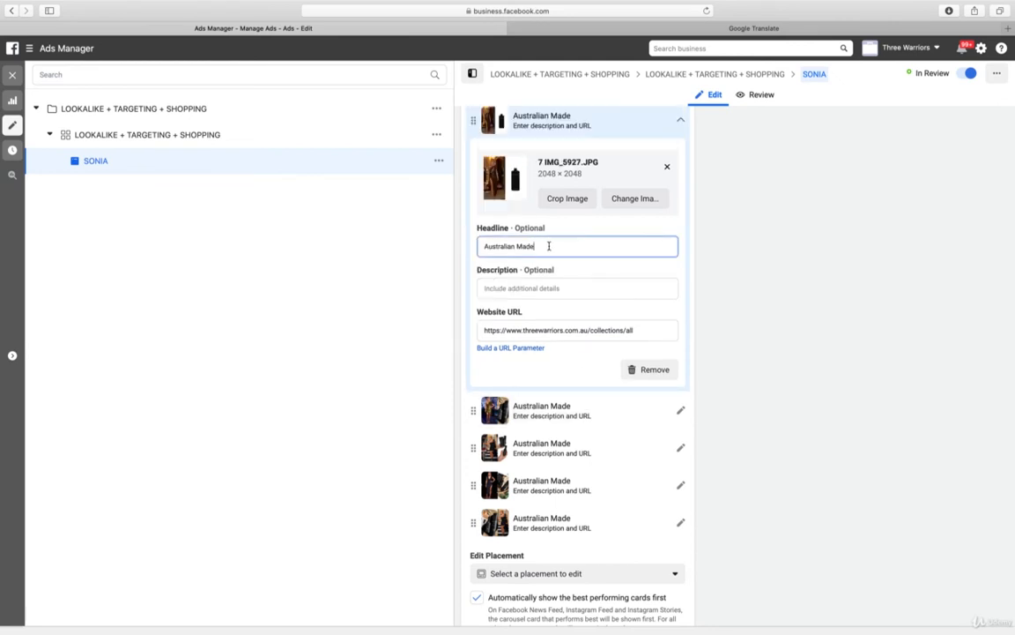
triple_click(548, 245)
text(The Celebs Choice)
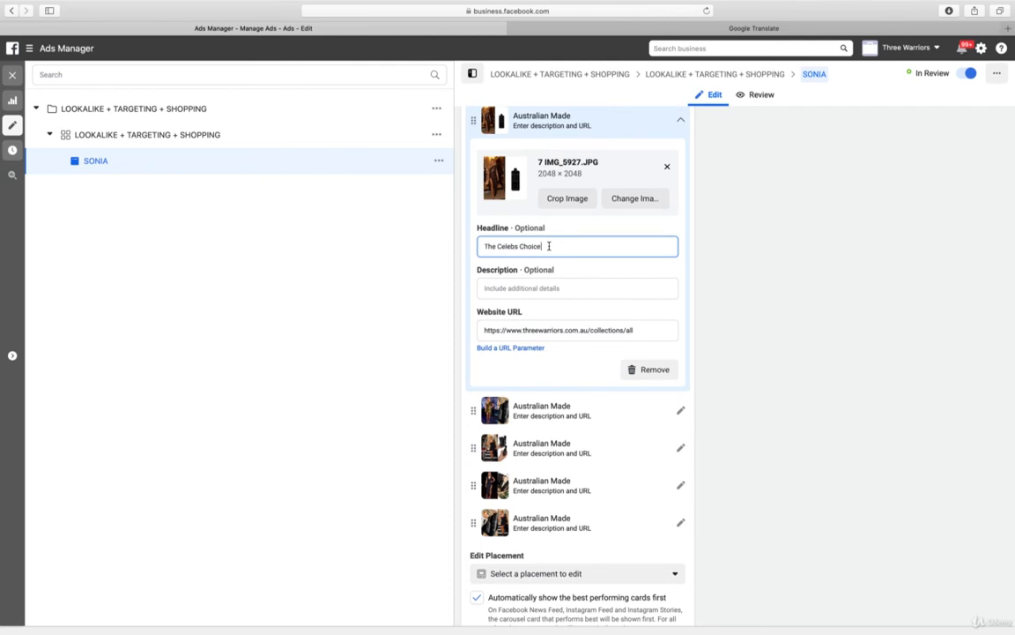
click(558, 420)
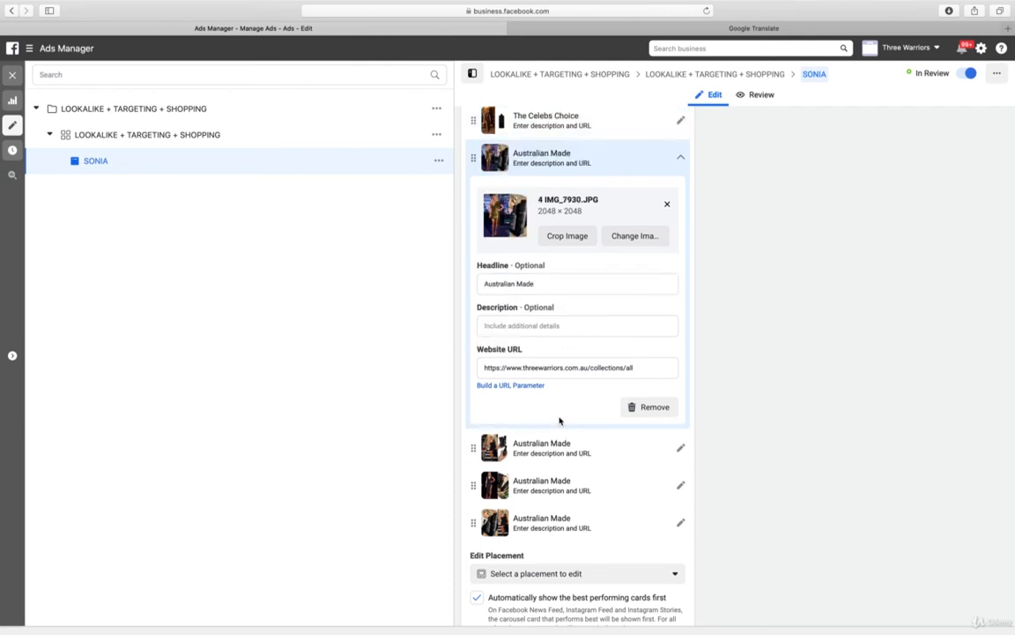
click(545, 284)
triple_click(546, 283)
key(ctrl+v)
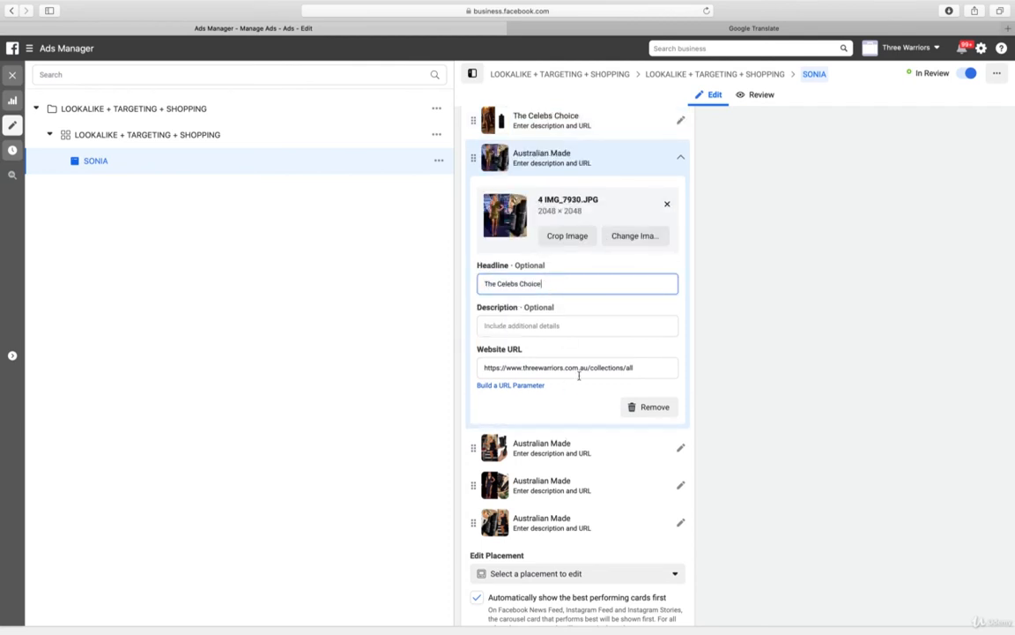
Replace the headlines of the eighth and ninth carousel cards with "The Celebs Choice"
click(586, 456)
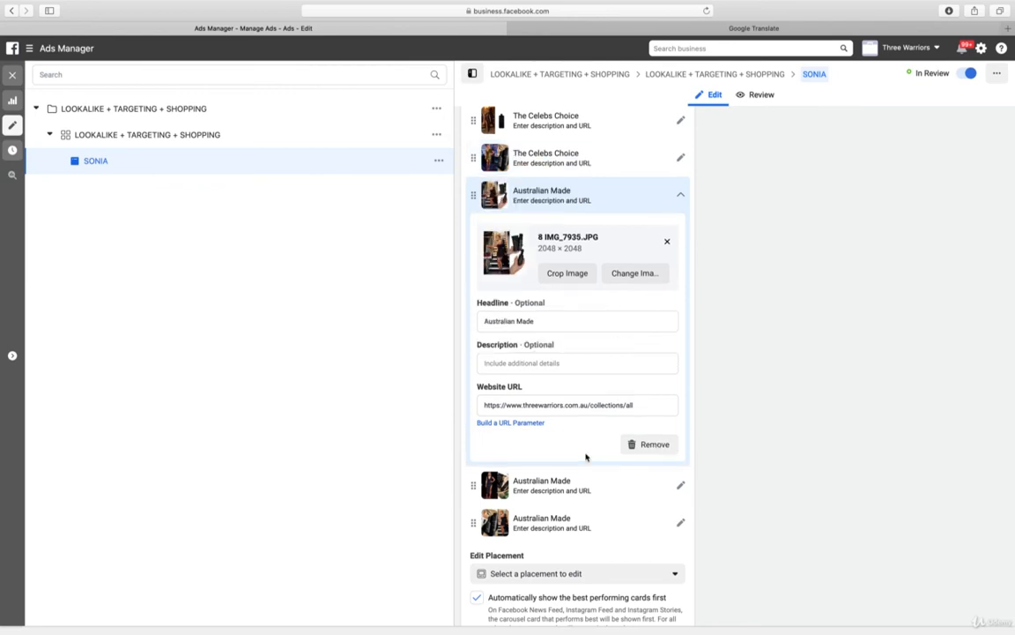
click(546, 319)
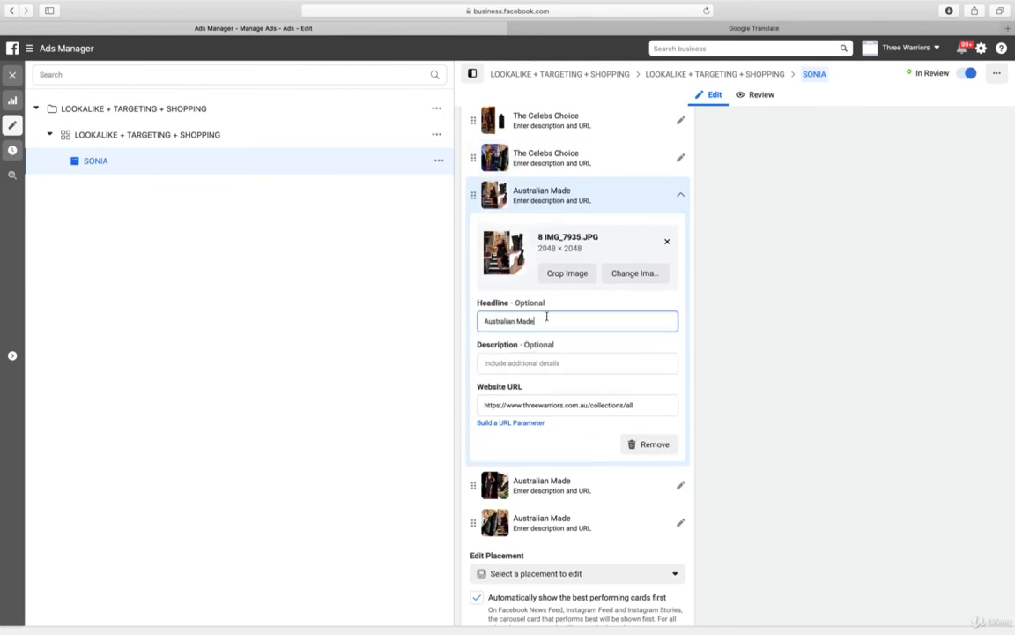
triple_click(547, 319)
text(The Celebs Choice)
click(598, 484)
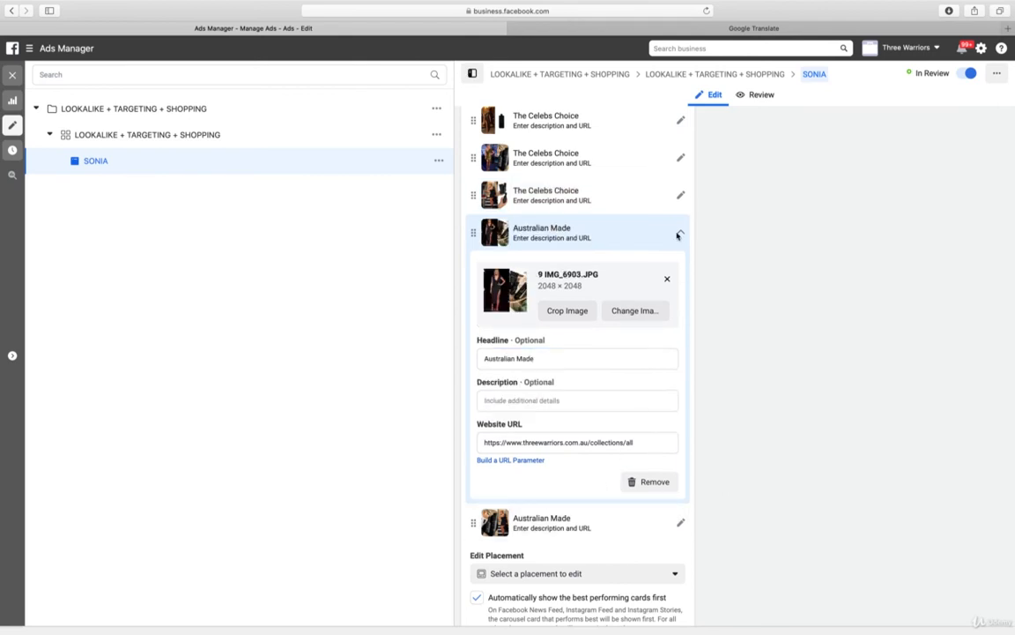
triple_click(556, 359)
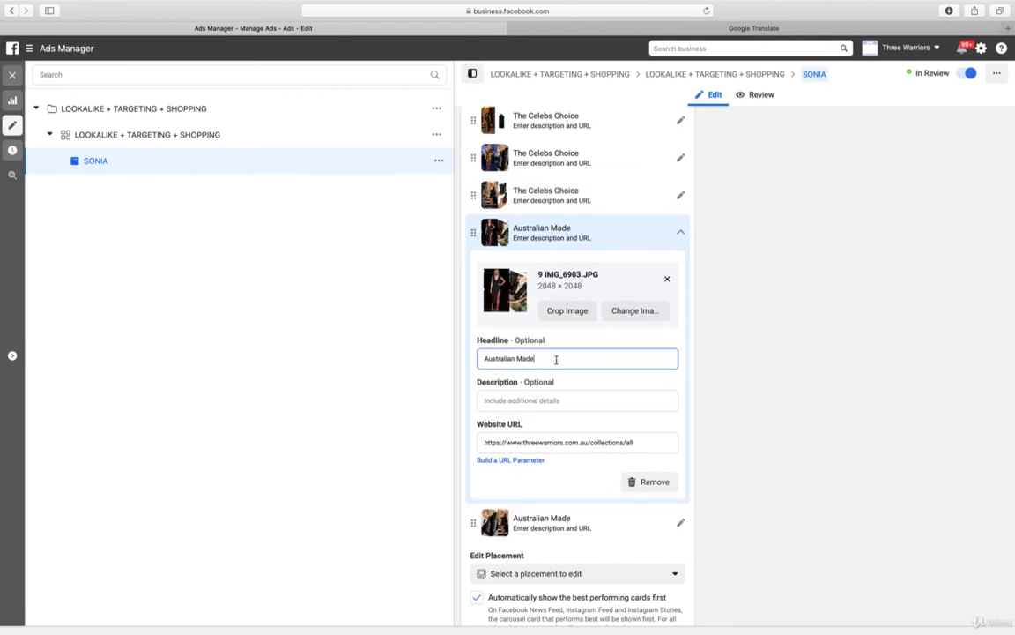
text(The Celebs Choice)
Set the tenth carousel card's headline to "The Celebs Choice"
click(619, 528)
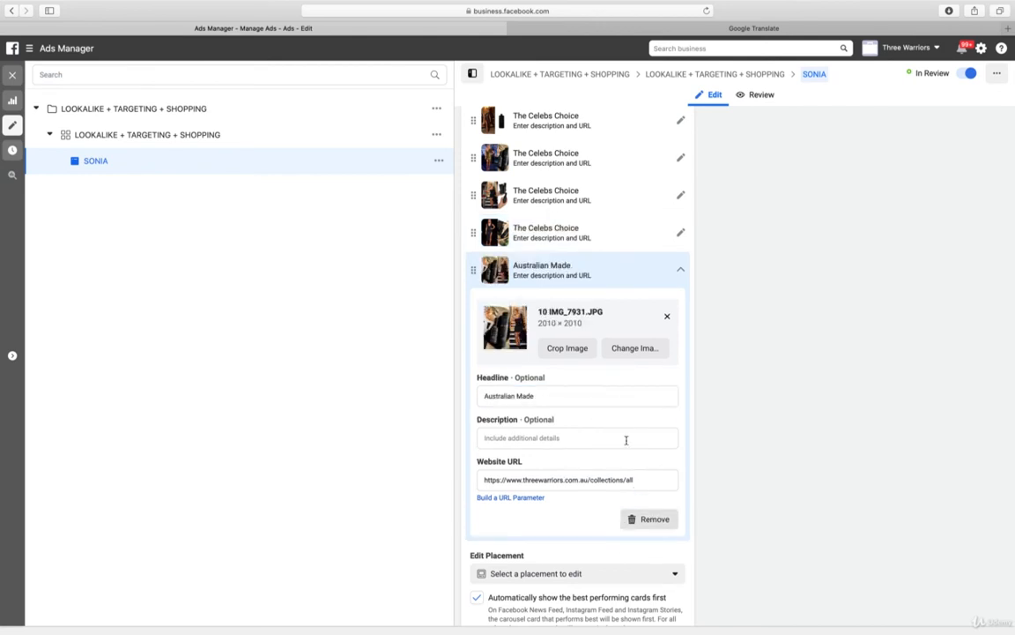
click(537, 394)
key(ctrl+a)
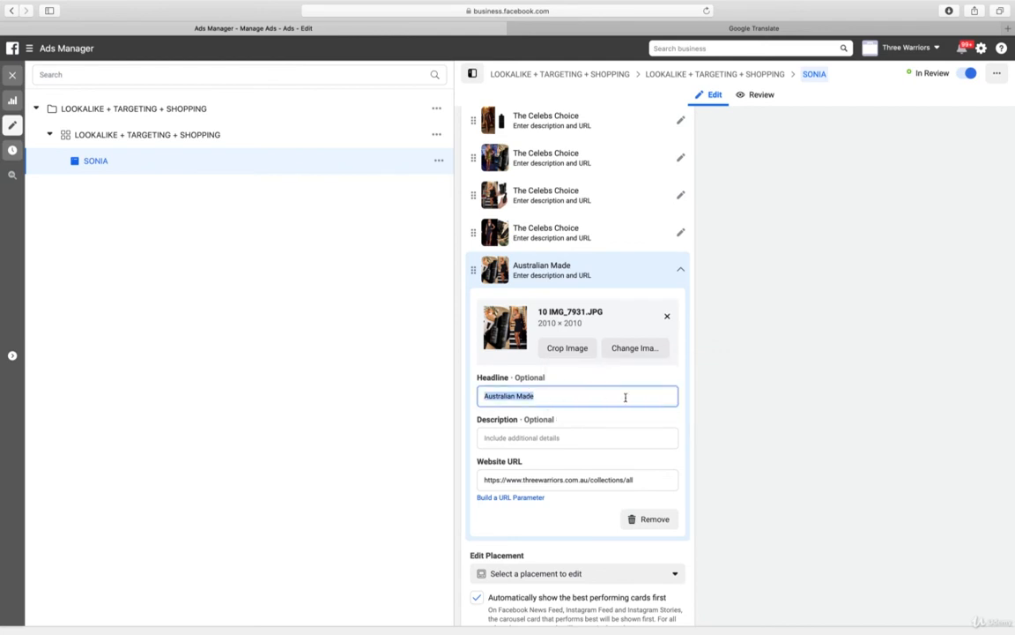
text(The Celebs Choice)
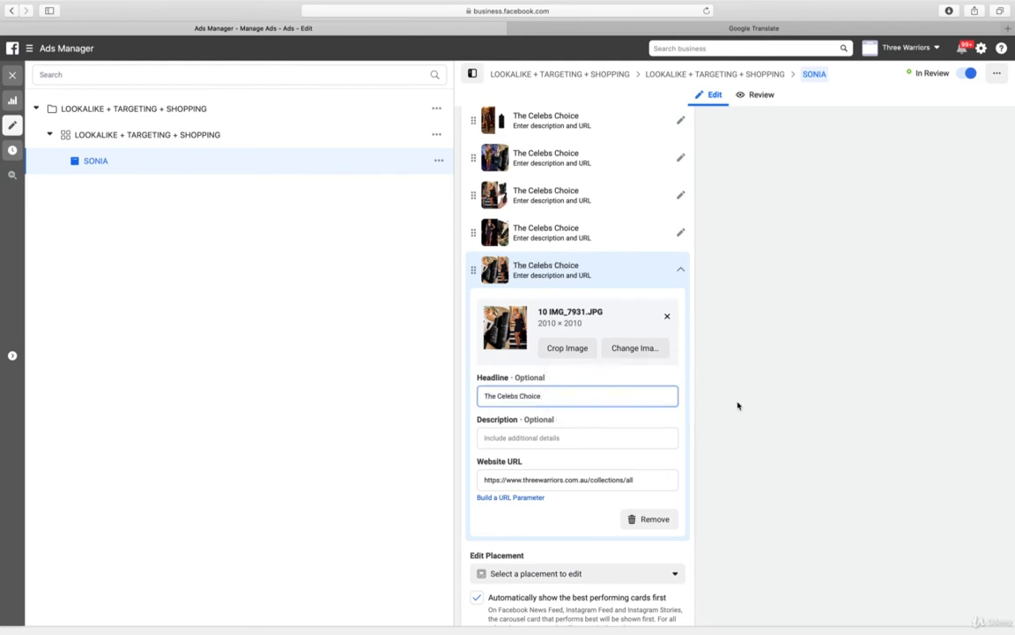
Replace the first carousel card's description with "The Celebs Choice"
scroll(630, 236, up, 5)
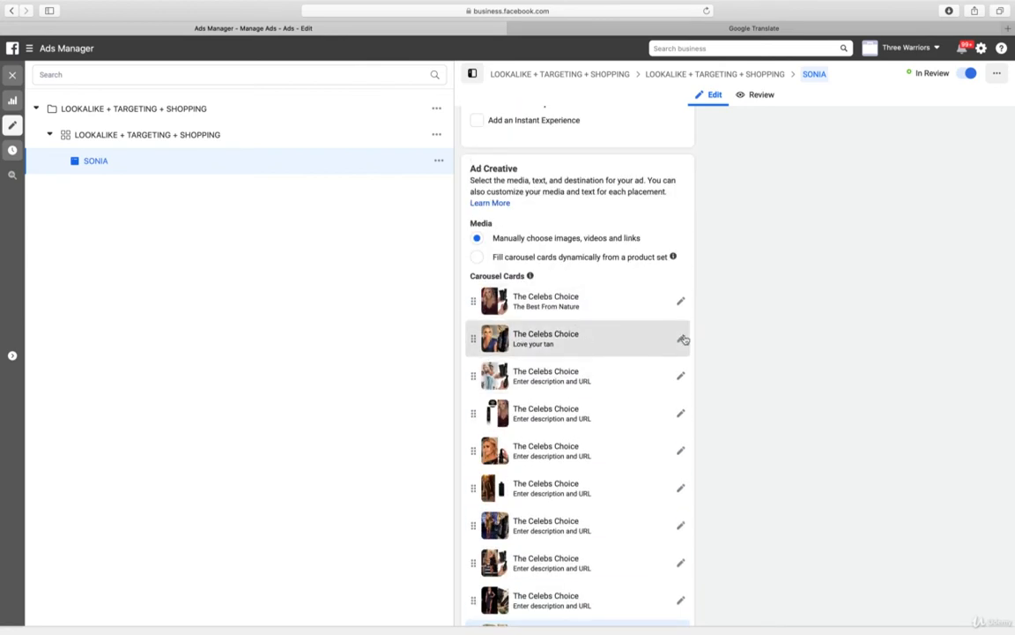
click(681, 301)
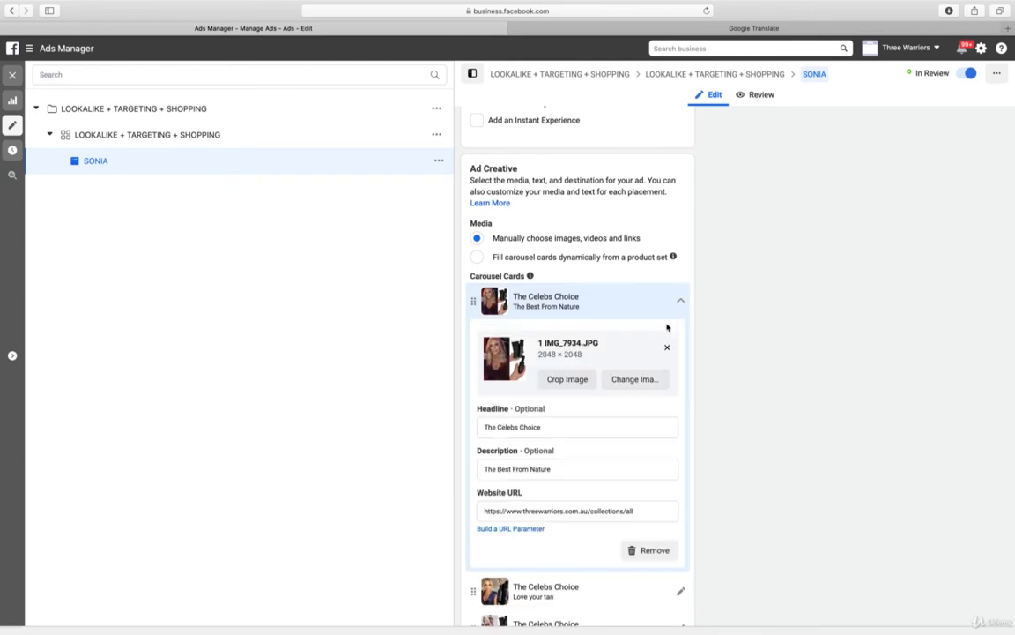
click(561, 469)
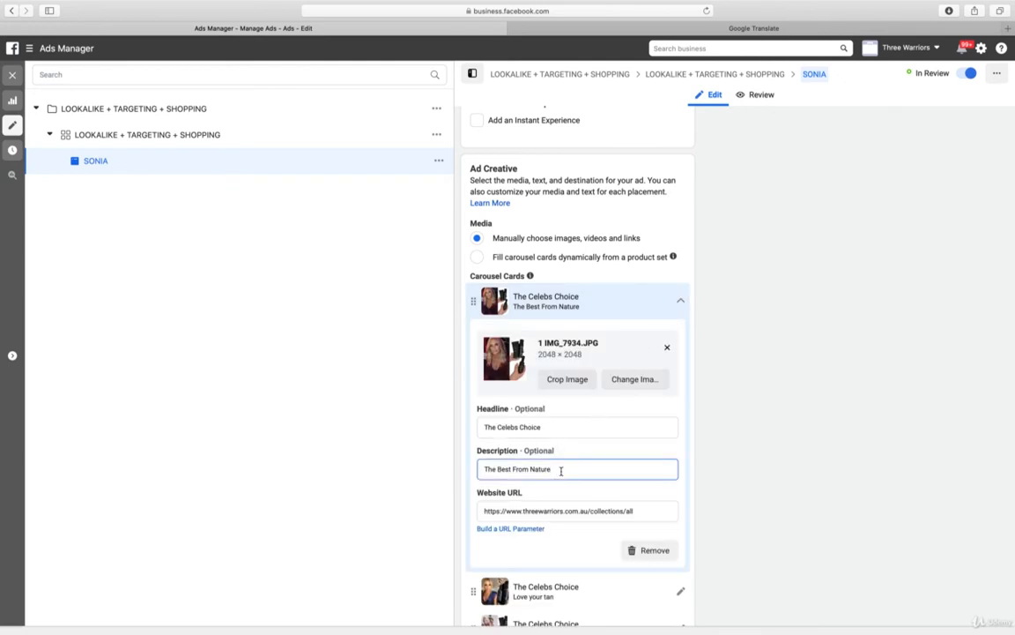
key(super+a)
text(The Celebs Choice)
click(683, 304)
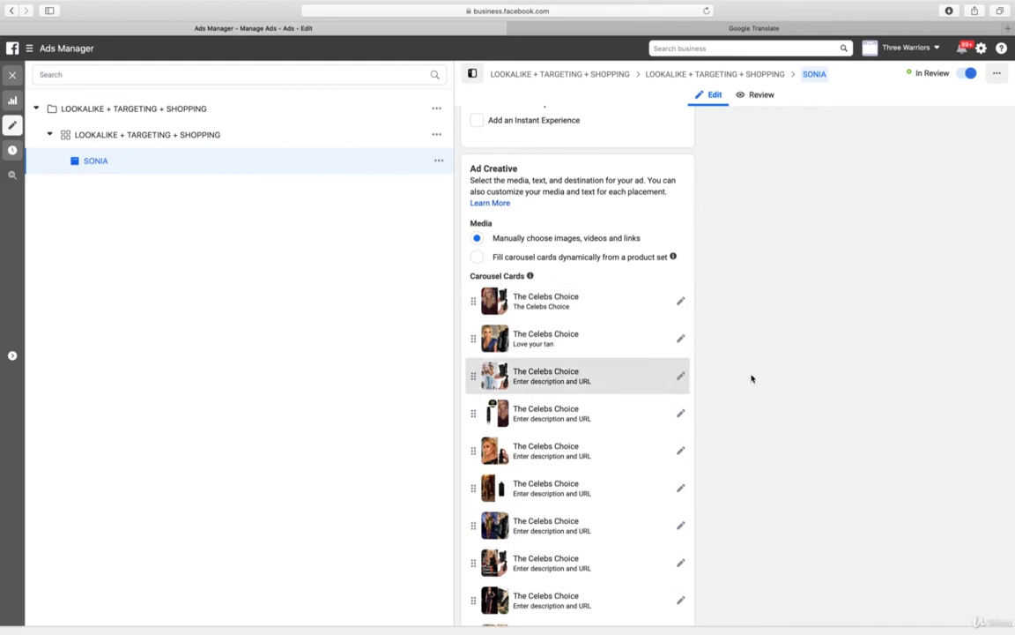
Add the description "The Celebs Choice" to the third and fourth carousel cards
scroll(838, 369, down, 3)
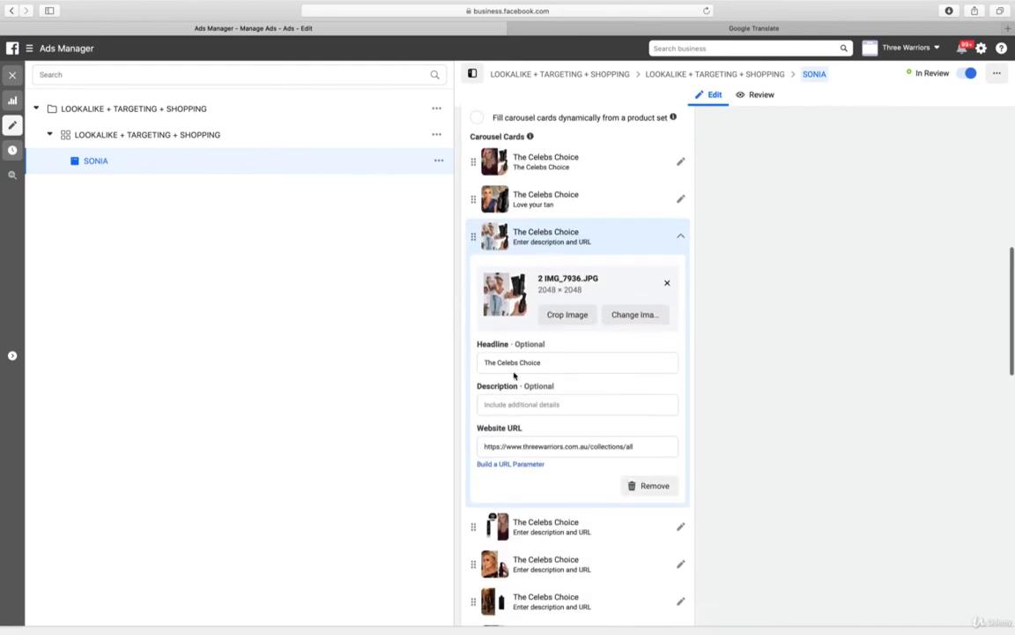
click(505, 403)
text(The Celebs Choice)
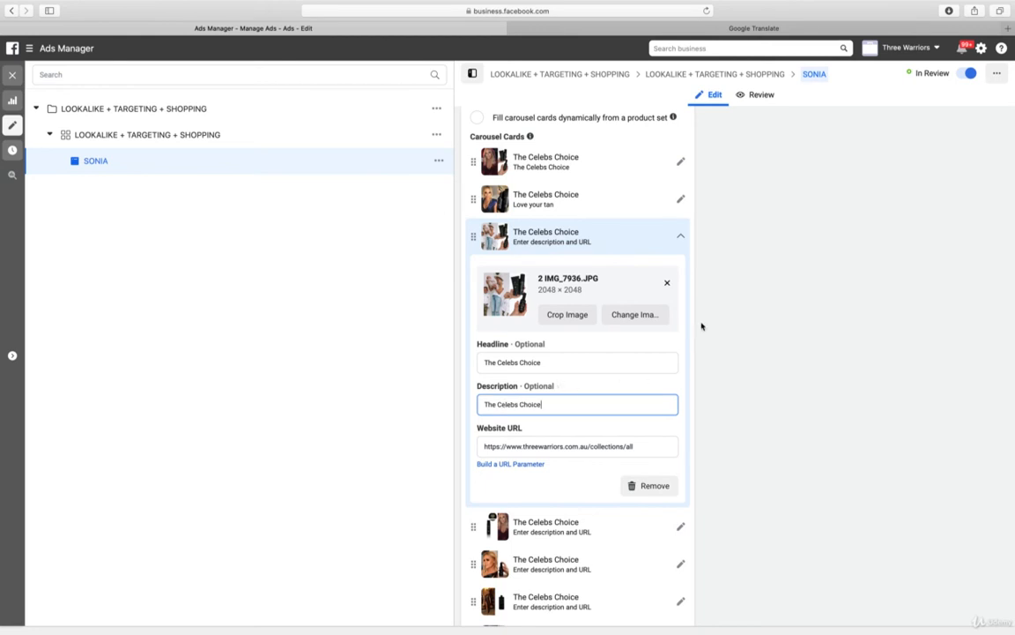
click(680, 236)
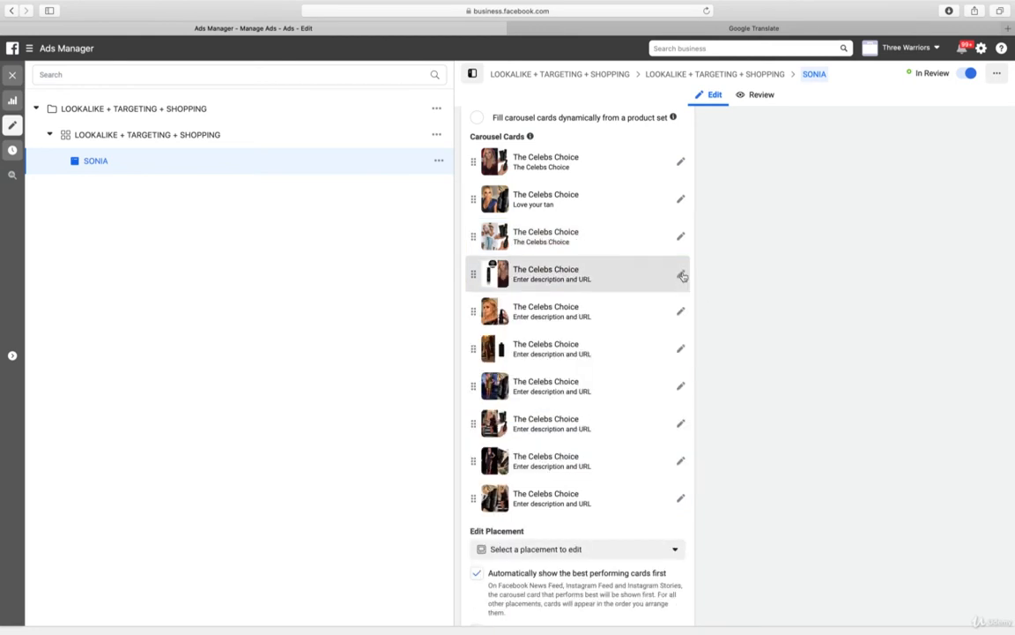
click(682, 275)
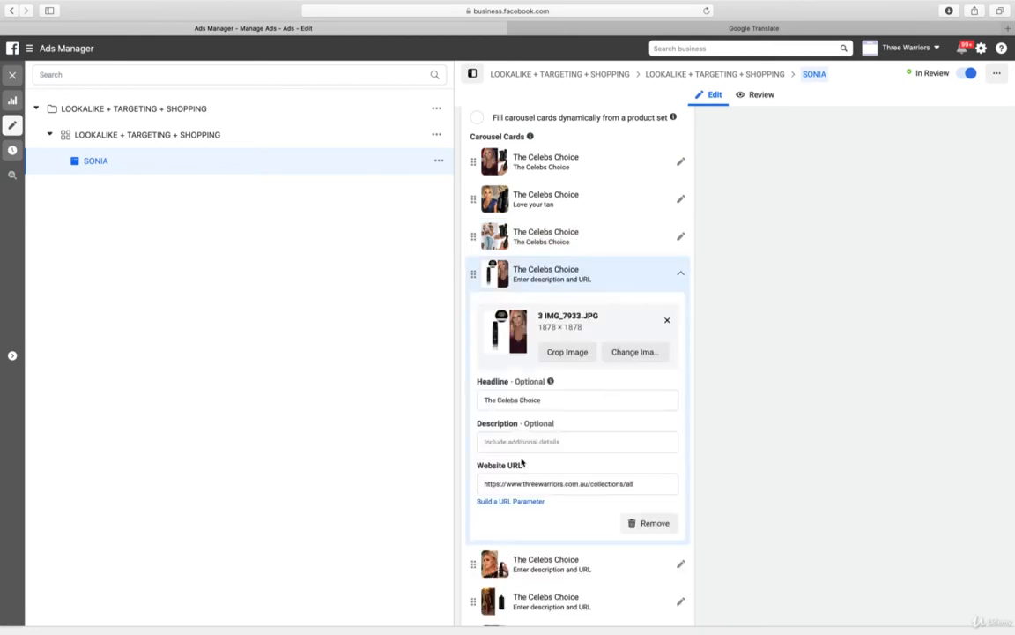
click(506, 441)
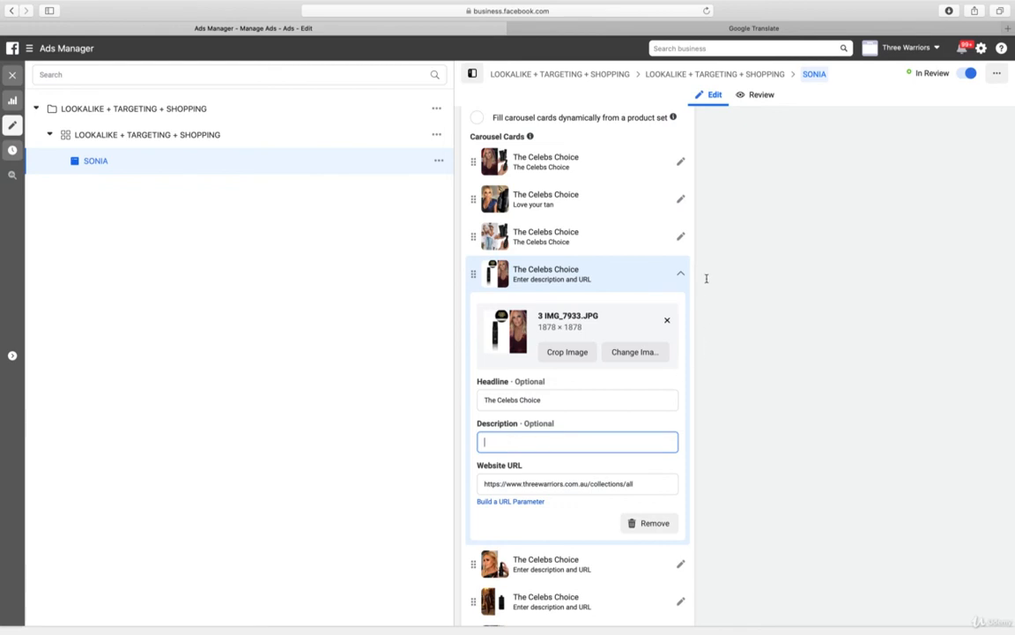
text(The Celebs Choice)
click(681, 276)
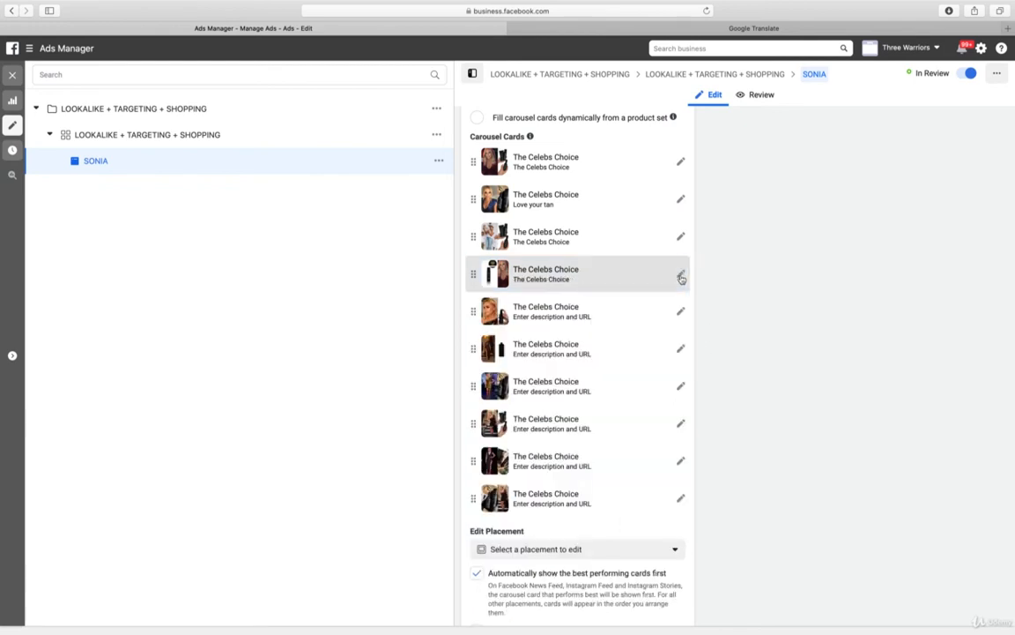
Fill in the fifth and sixth carousel cards' descriptions with "The Celebs Choice"
click(680, 311)
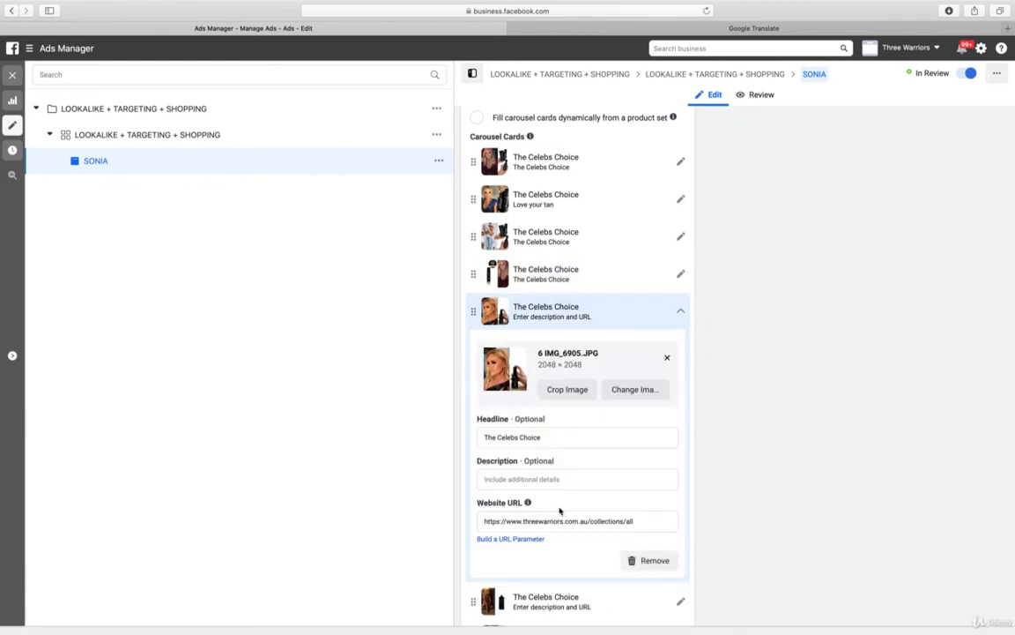
click(518, 479)
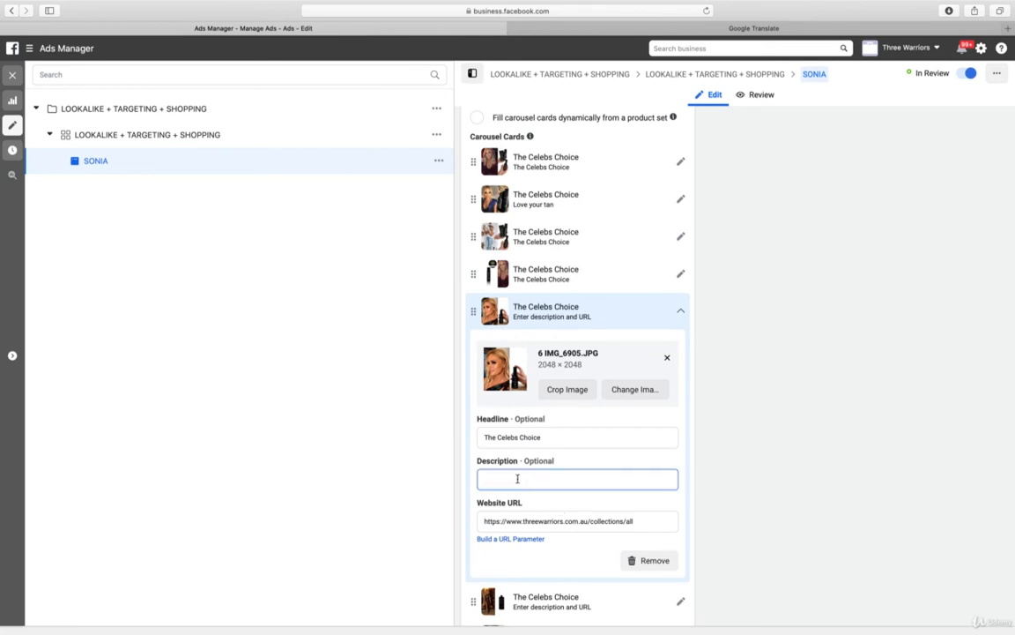
text(The Celebs Choice)
click(681, 311)
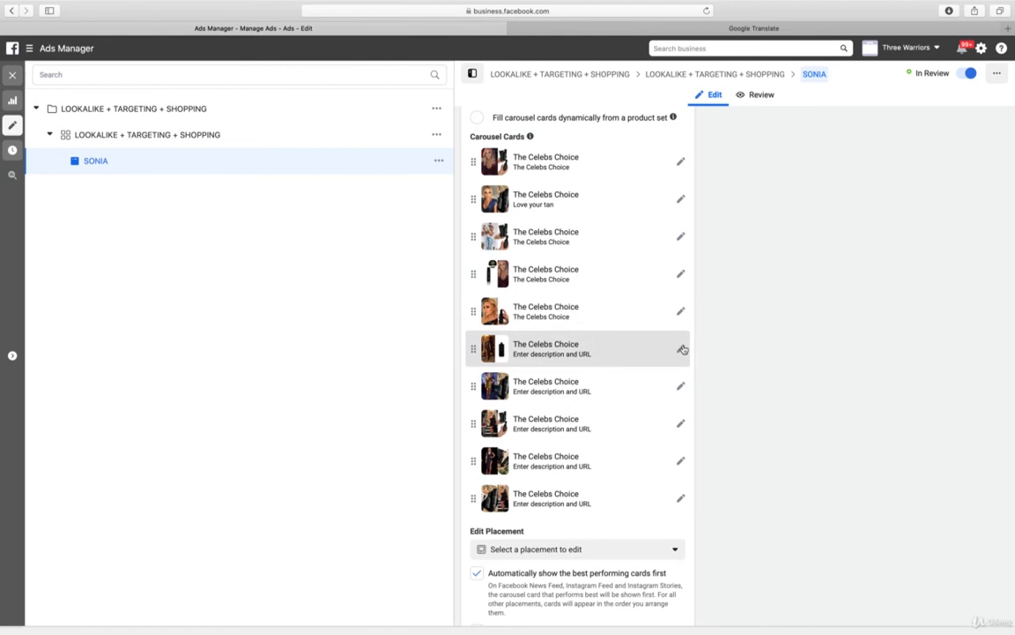
click(682, 349)
click(548, 517)
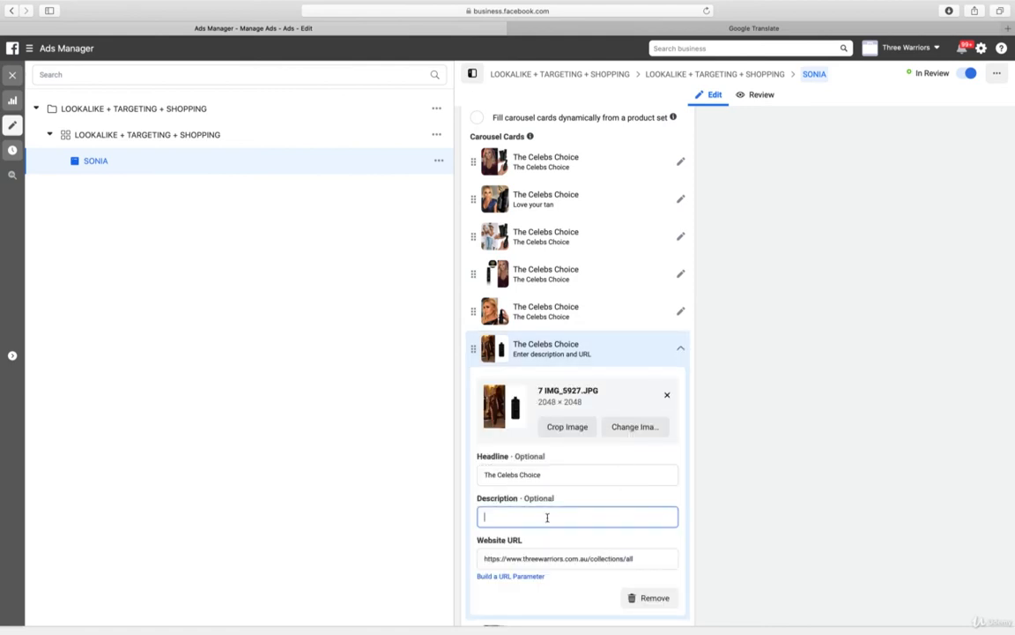
text(The Celebs Choice)
click(682, 352)
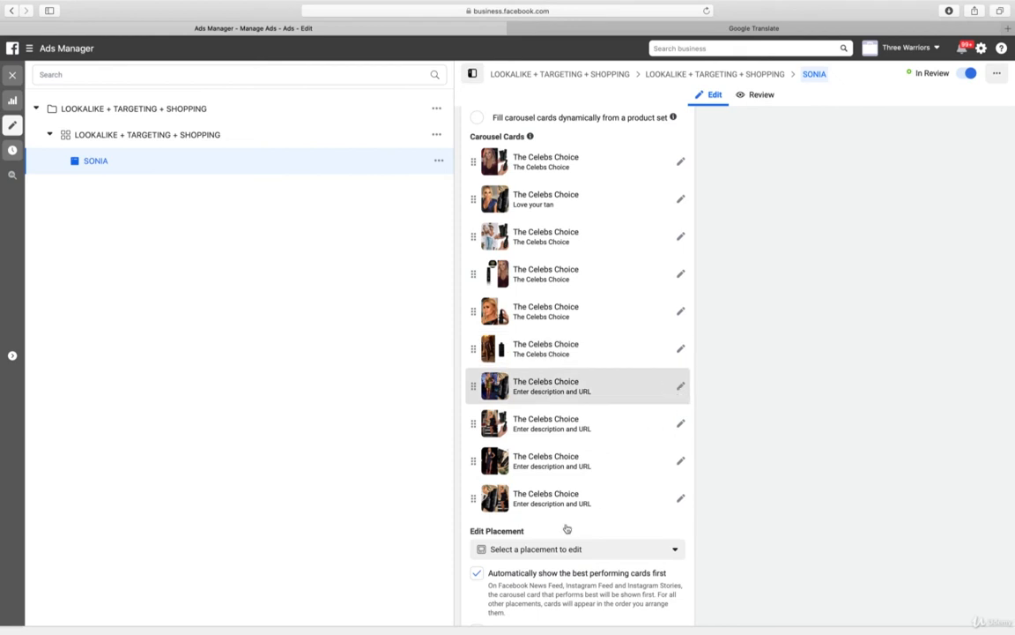
Set the descriptions of the seventh and eighth carousel cards to "The Celebs Choice"
click(681, 389)
click(526, 553)
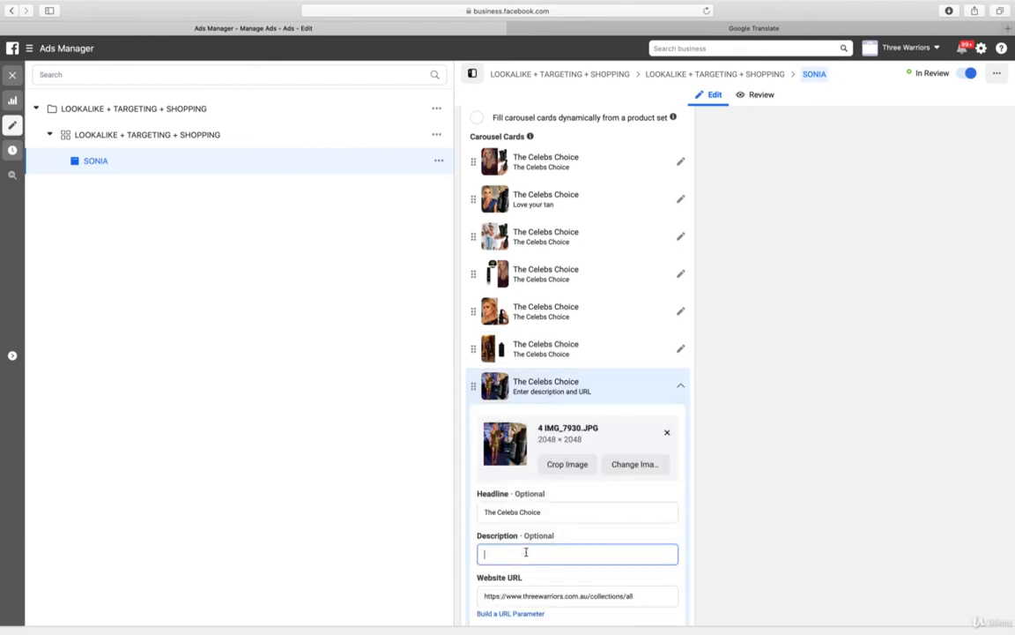
text(The Celebs Choice)
click(681, 386)
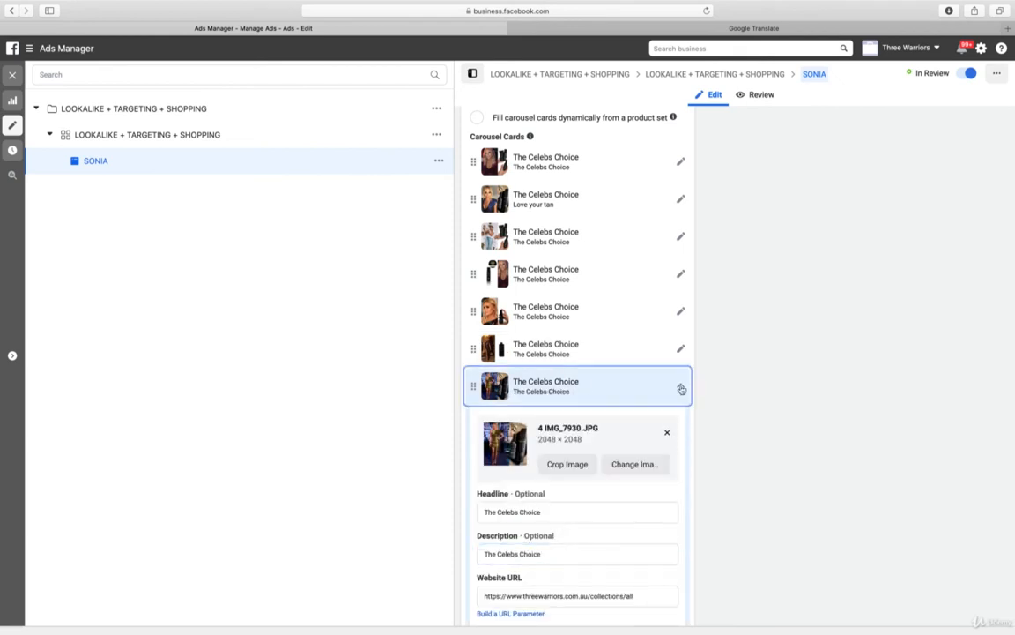
click(680, 425)
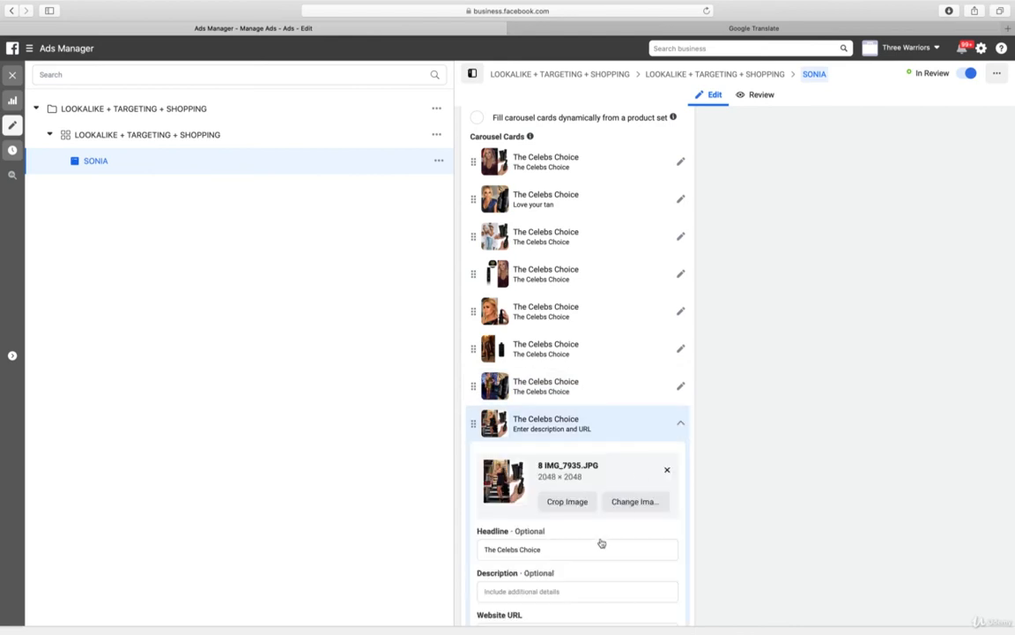
click(521, 592)
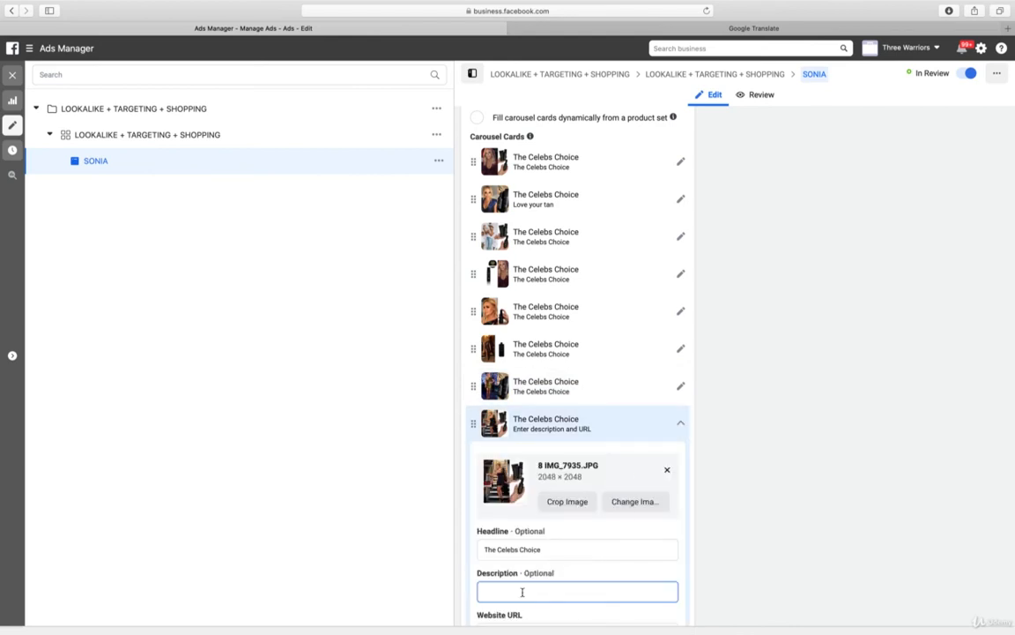
text(The Celebs Choice)
click(680, 423)
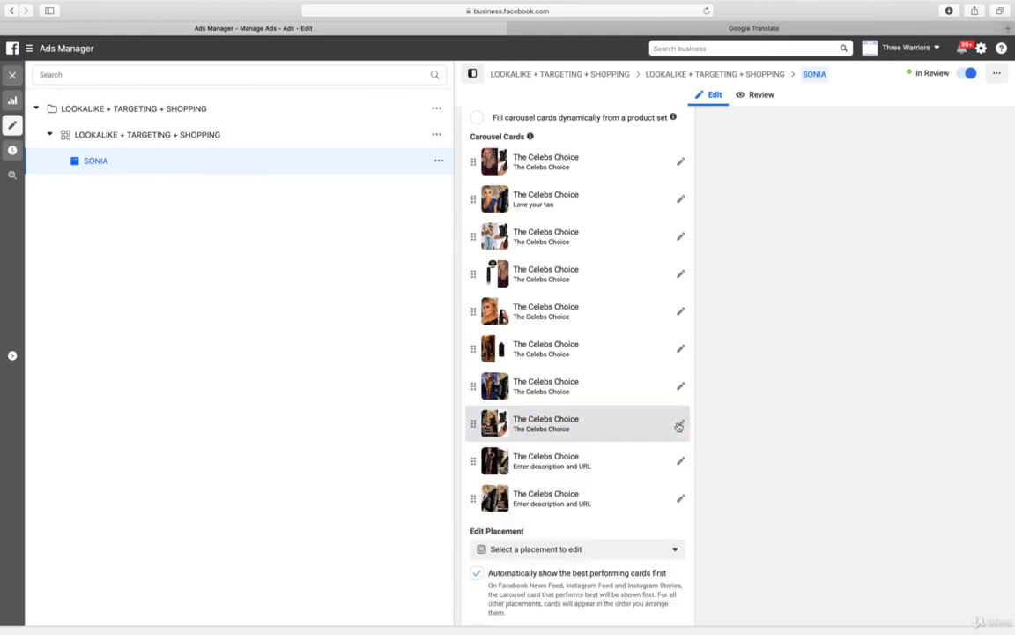
Enter "The Celebs Choice" as the description of the ninth and tenth carousel cards
click(681, 461)
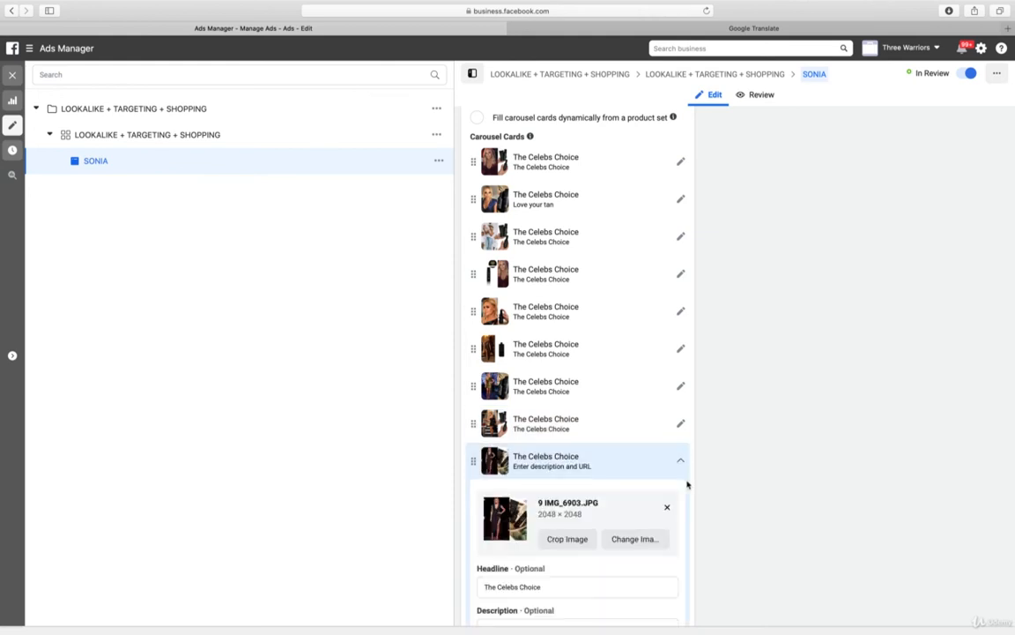
scroll(775, 482, down, 5)
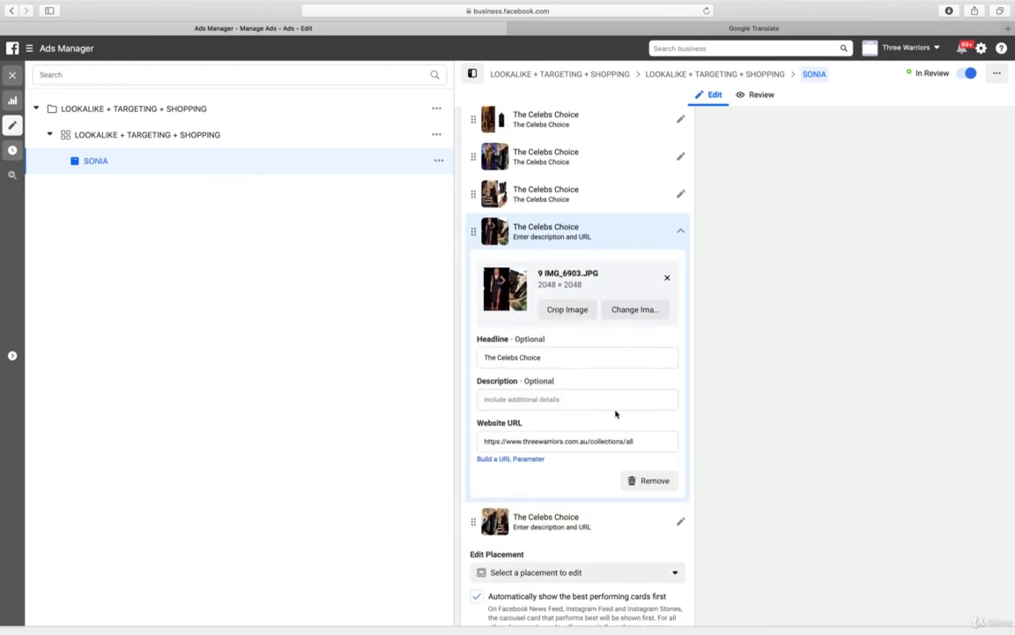
click(565, 396)
text(The Celebs Choice)
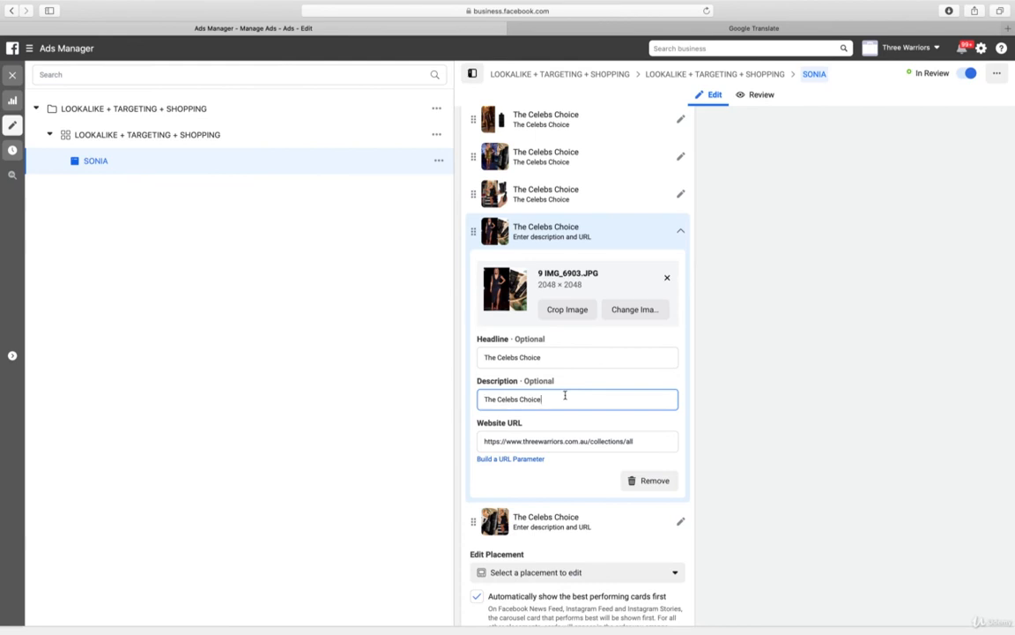
click(680, 233)
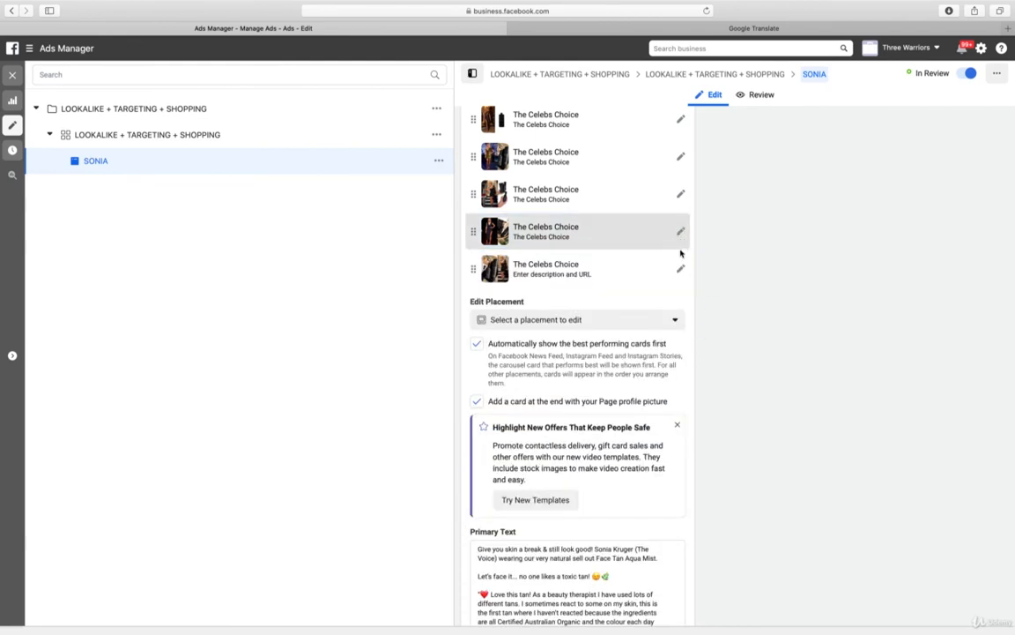
click(681, 272)
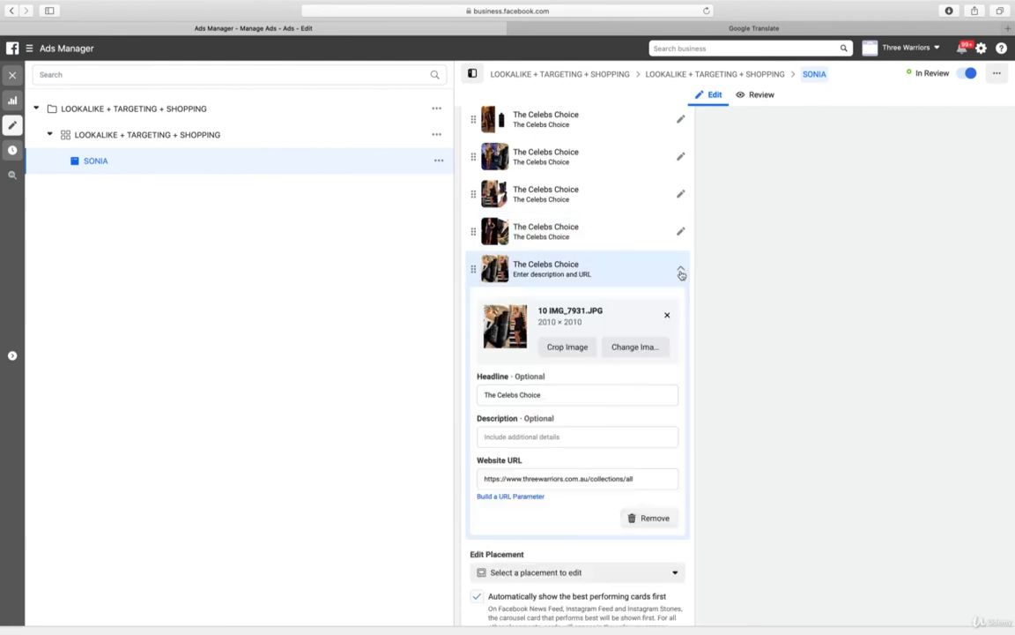
click(518, 435)
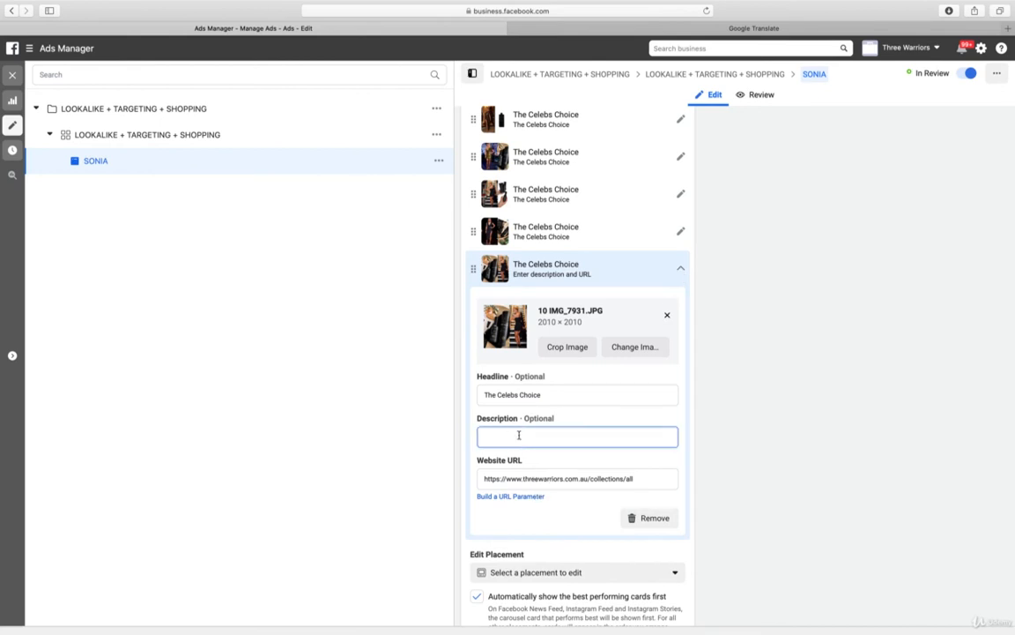
text(The Celebs Choice)
click(680, 270)
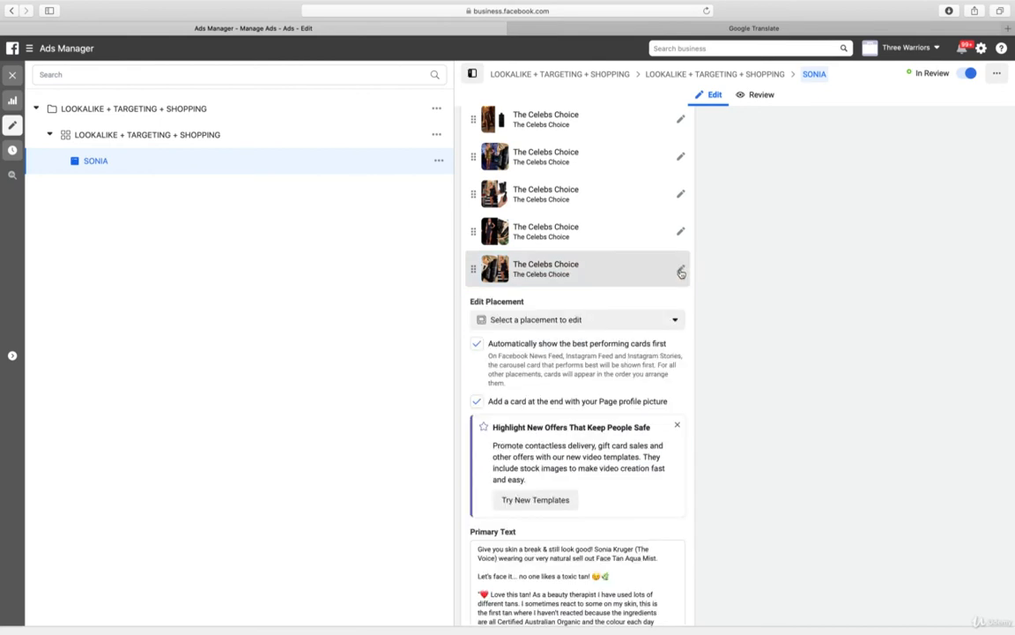
Publish the edited SONIA carousel ad and close its editor
scroll(941, 524, down, 10)
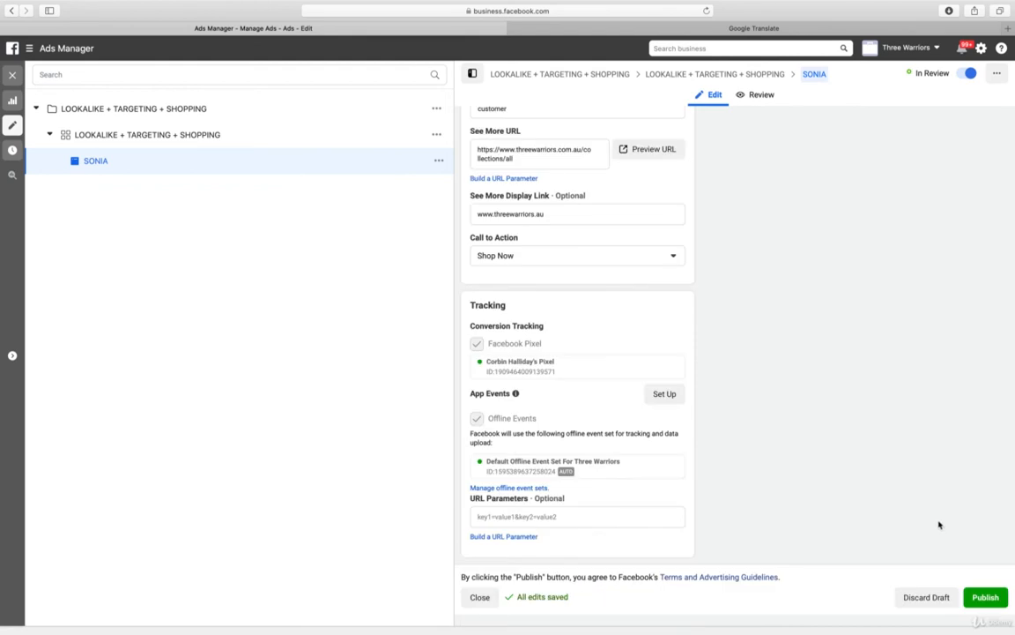
click(984, 609)
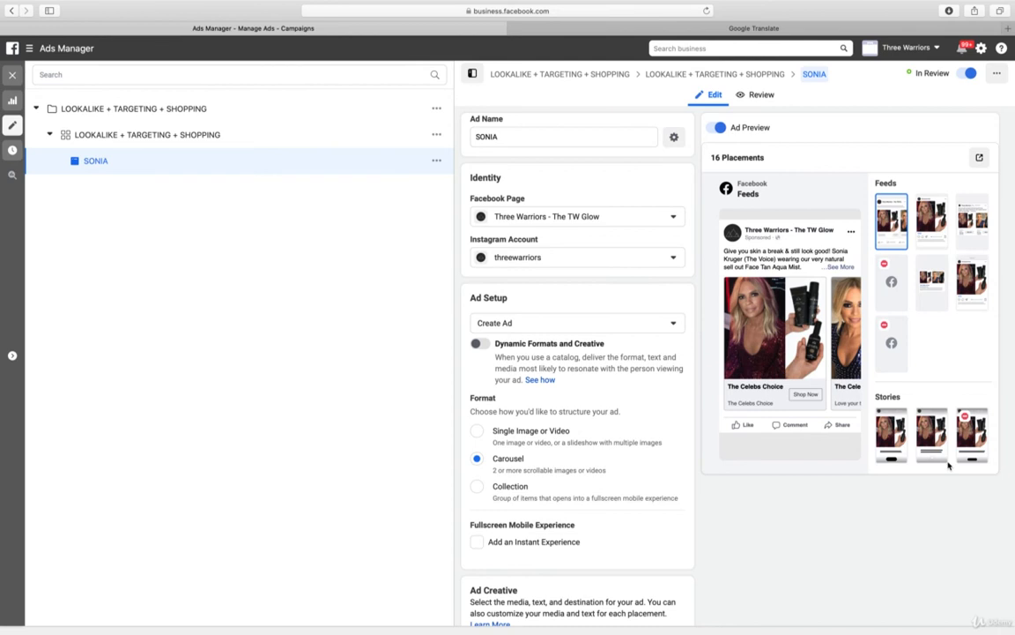
click(12, 78)
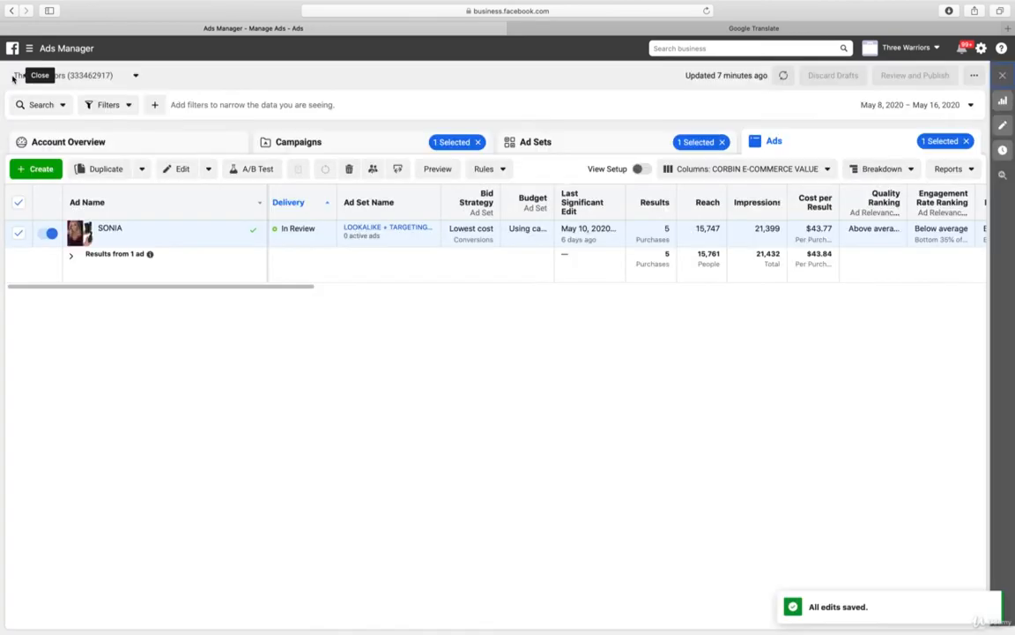
Review the budget, schedule and audience settings of the CONVERSION TEN MAX ad set in the CONVERSION INSTAGRAM LOOKALIKE campaign
click(334, 150)
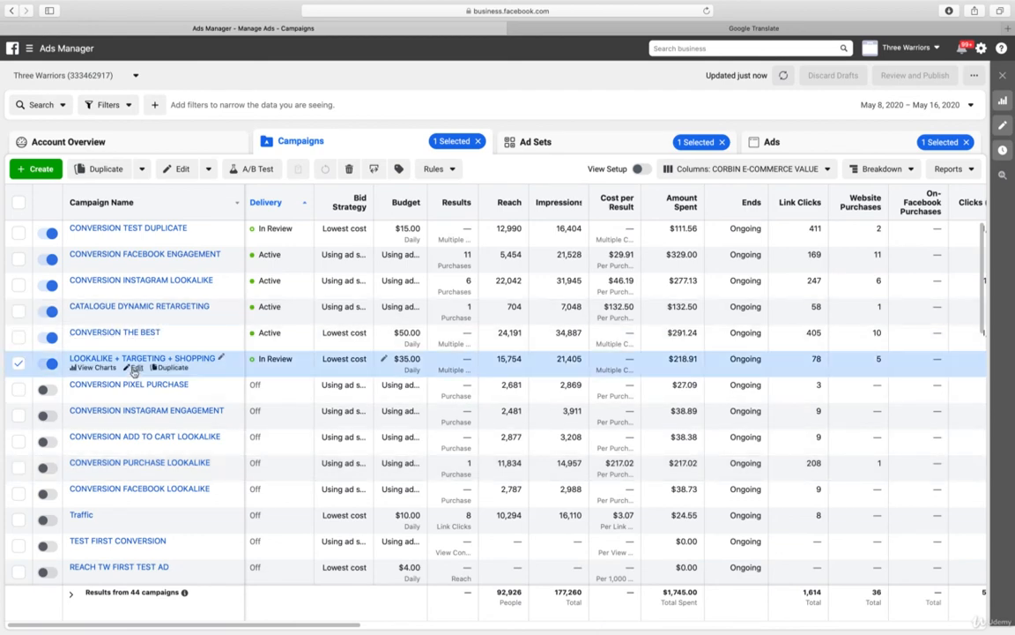
click(137, 290)
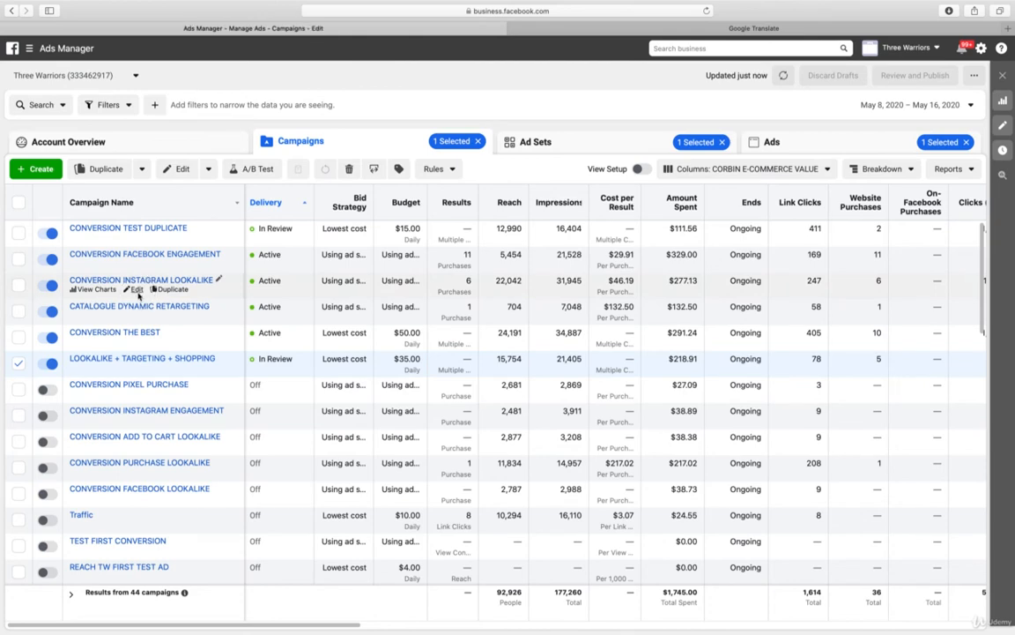
click(180, 139)
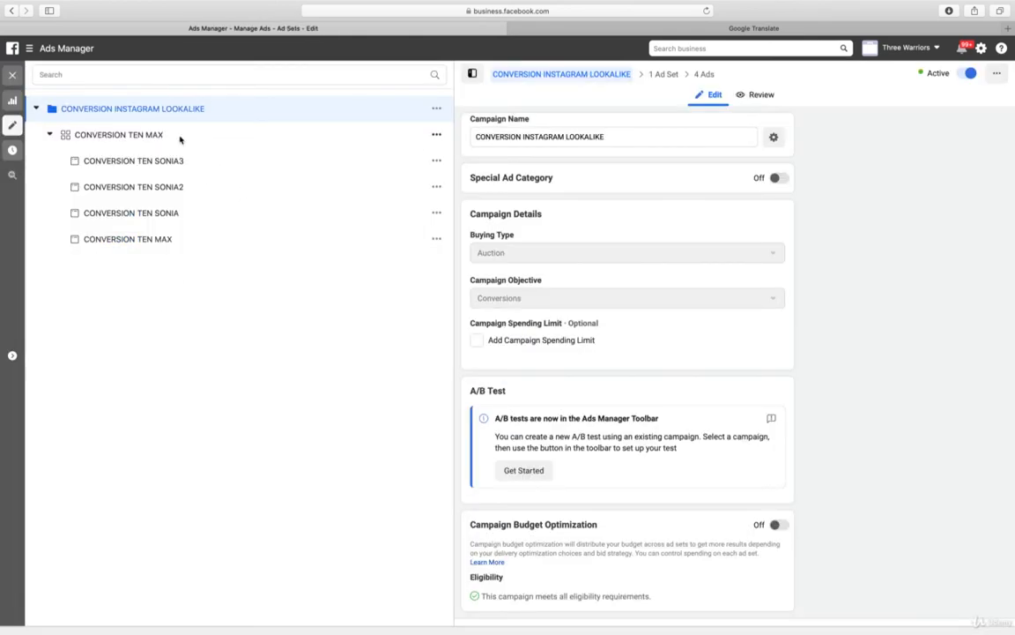
scroll(668, 231, down, 8)
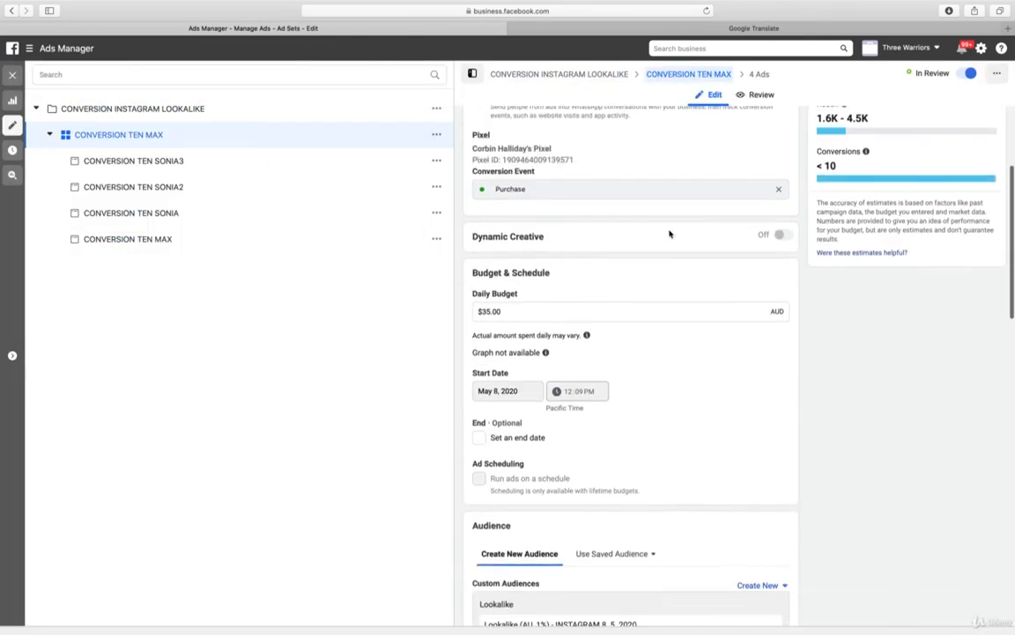
scroll(673, 236, down, 5)
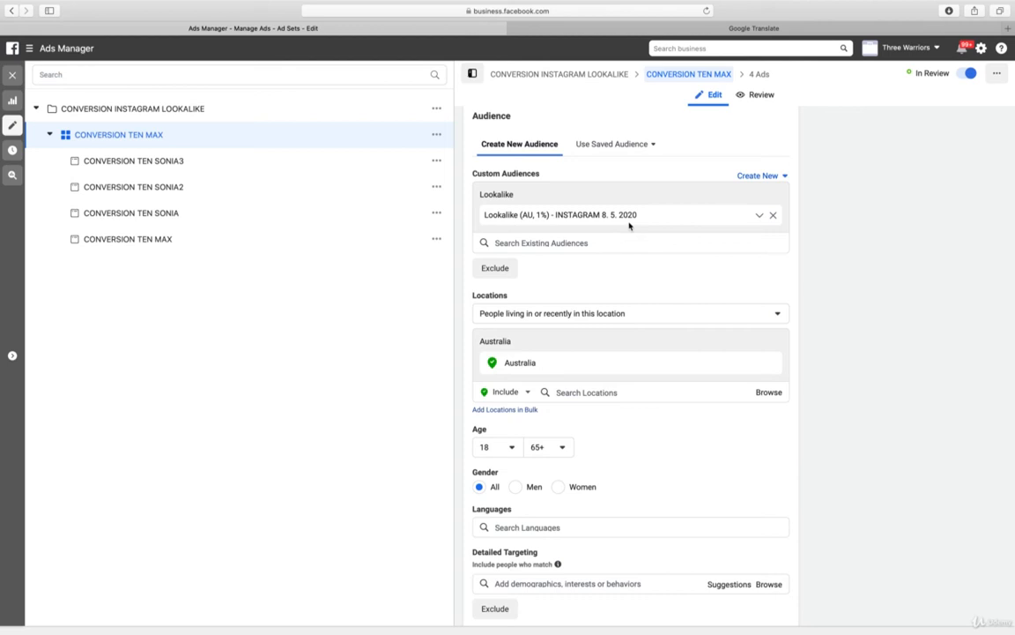
Review the conversion, budget, audience, placement and delivery settings of the CONVERSION TEN MAX ad set in the CONVERSION FACEBOOK ENGAGEMENT campaign
click(10, 77)
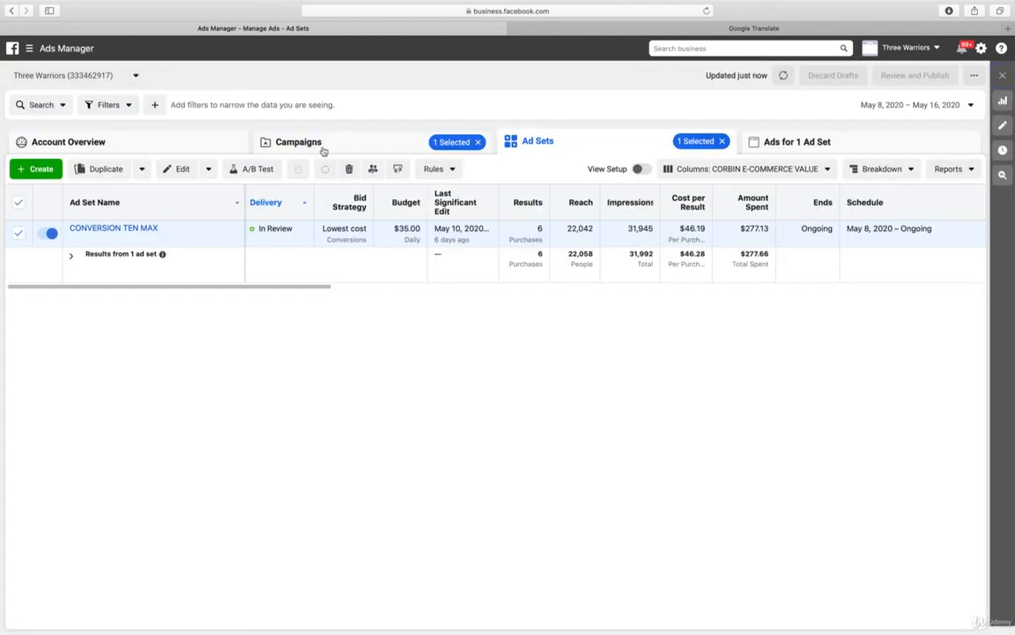
click(325, 150)
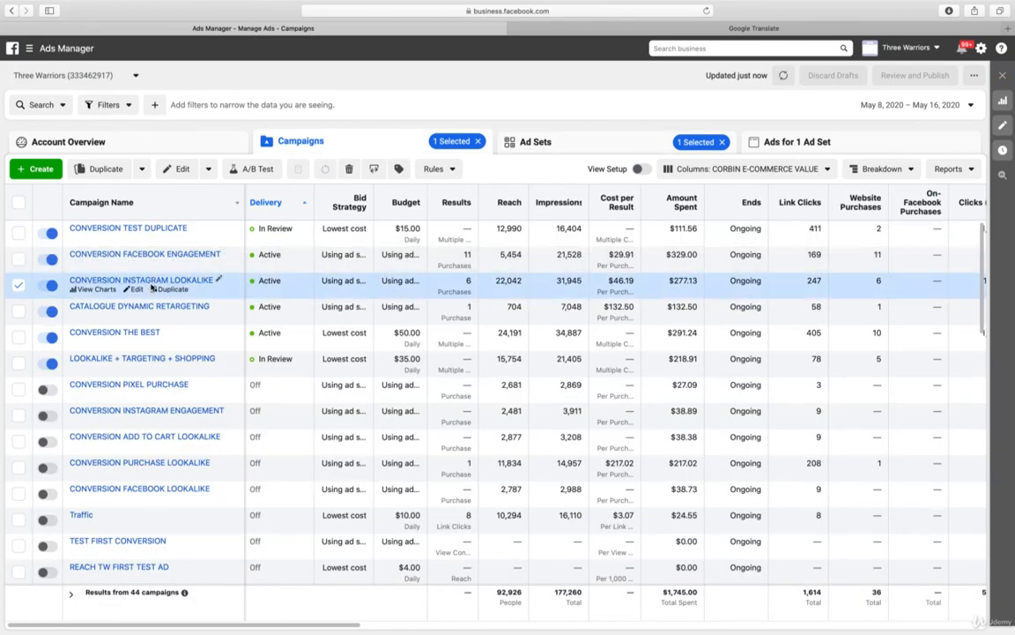
click(136, 264)
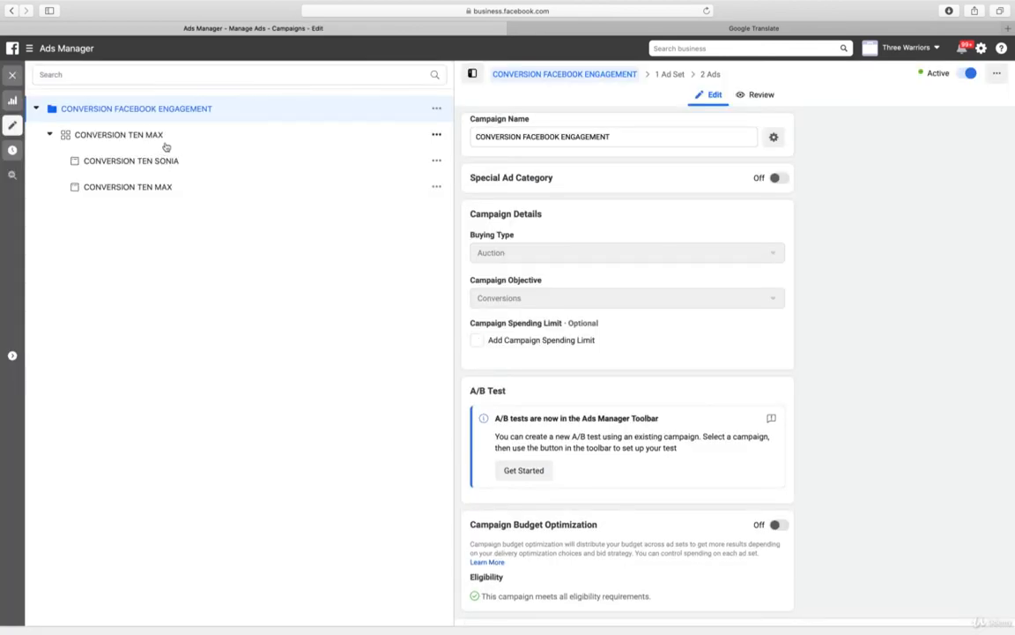
click(166, 136)
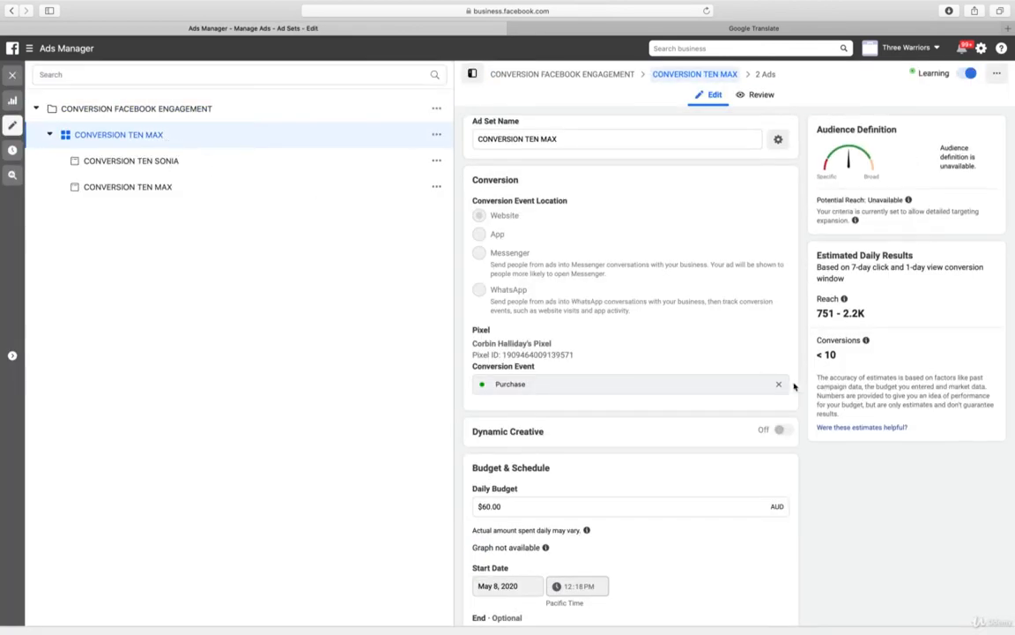
scroll(749, 381, down, 2)
scroll(749, 381, down, 3)
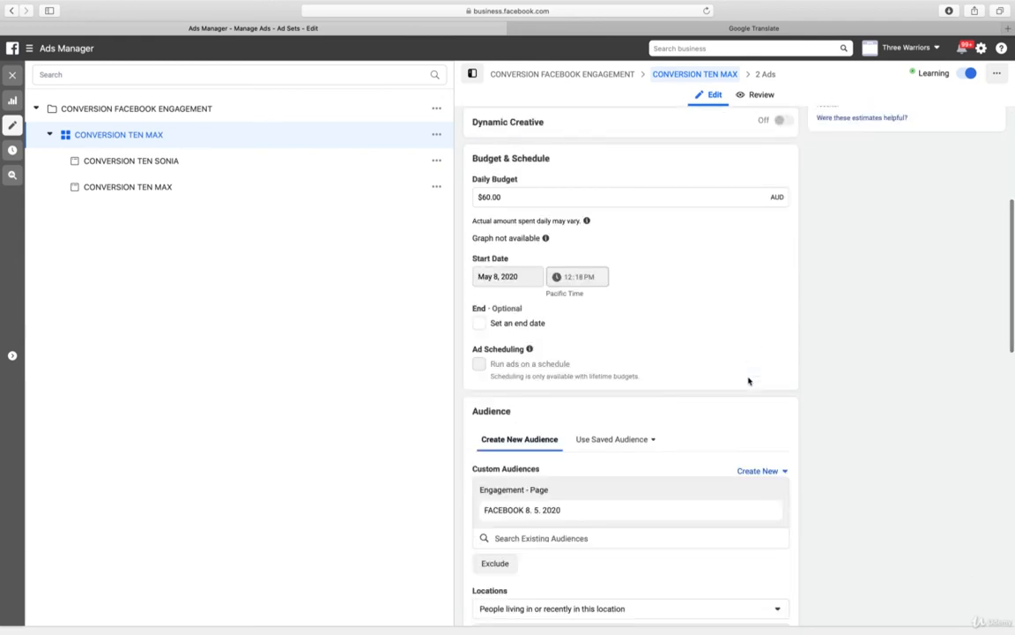
scroll(749, 381, down, 1)
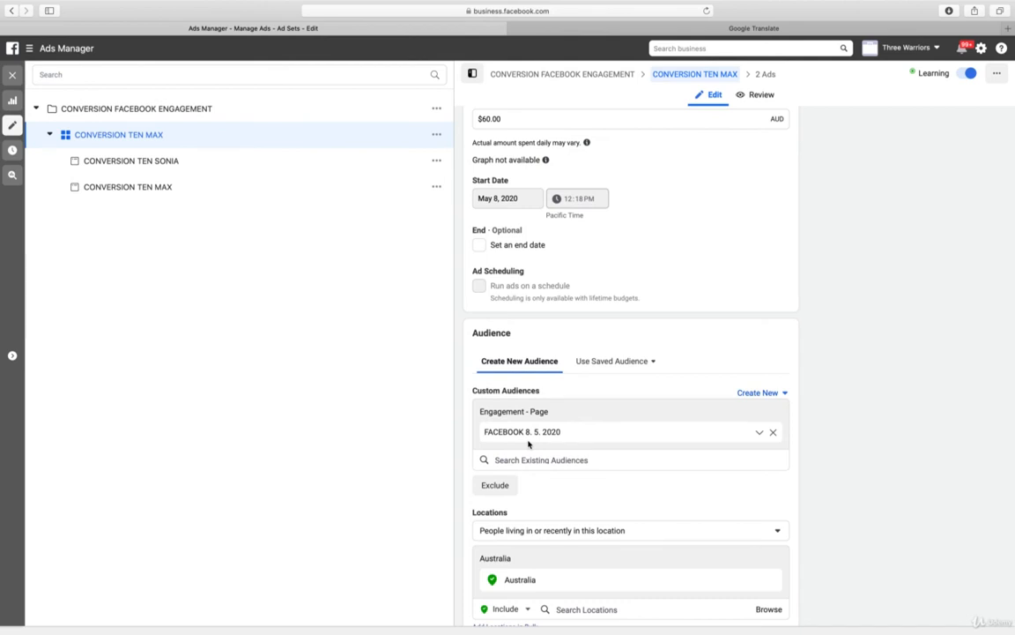
scroll(837, 417, down, 5)
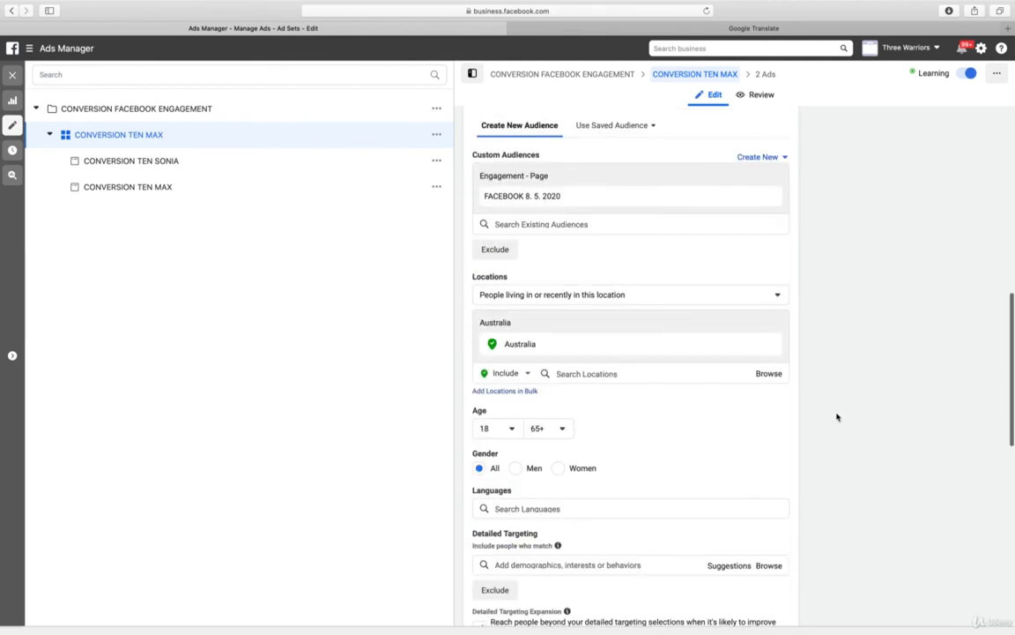
scroll(838, 416, down, 5)
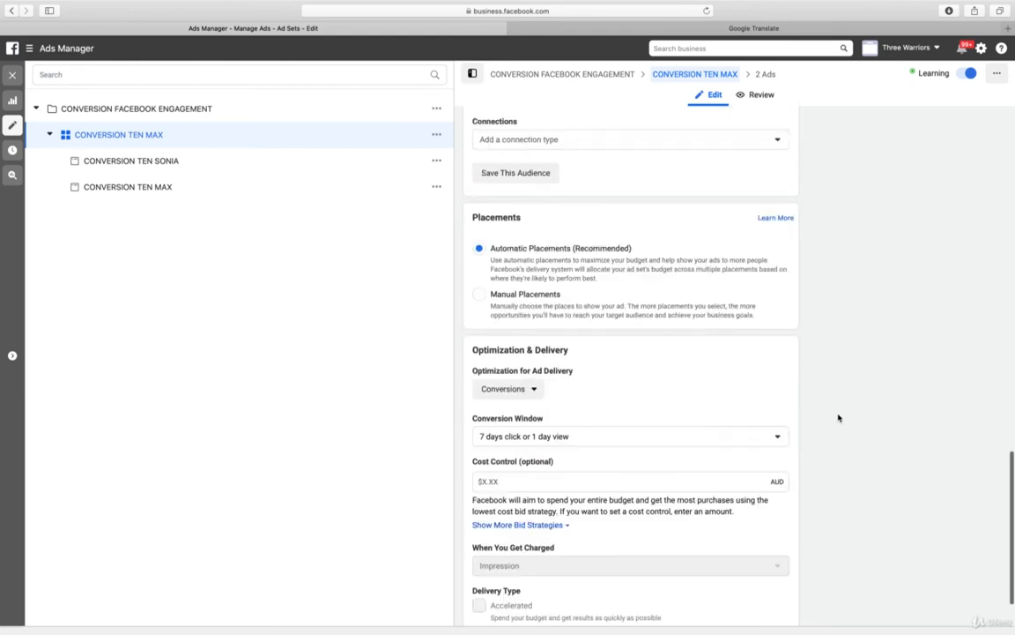
scroll(838, 417, up, 6)
scroll(838, 417, up, 3)
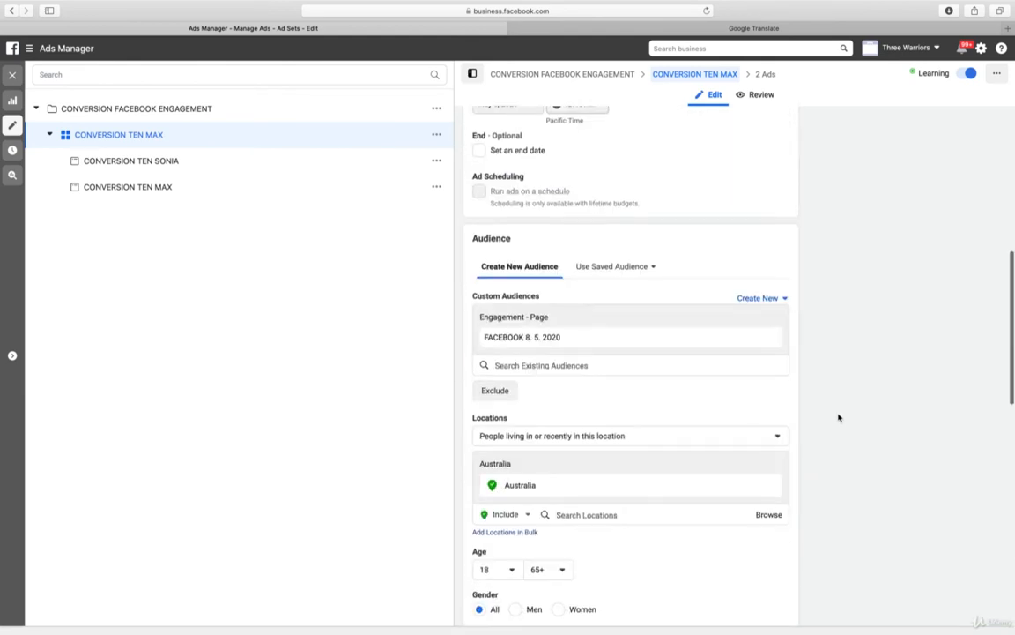
scroll(839, 417, down, 3)
scroll(838, 417, down, 5)
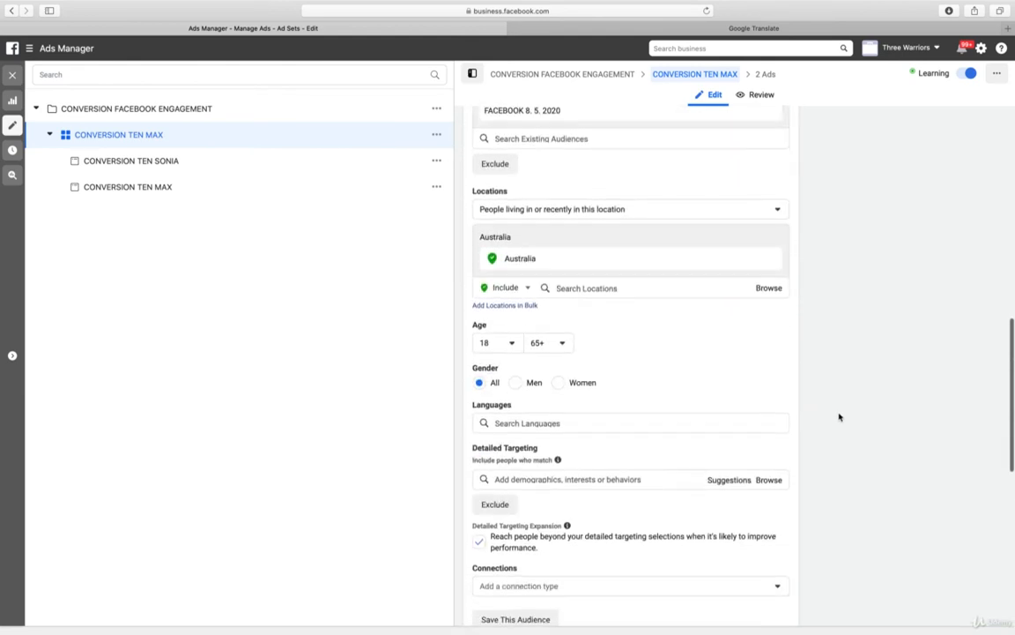
scroll(839, 416, down, 3)
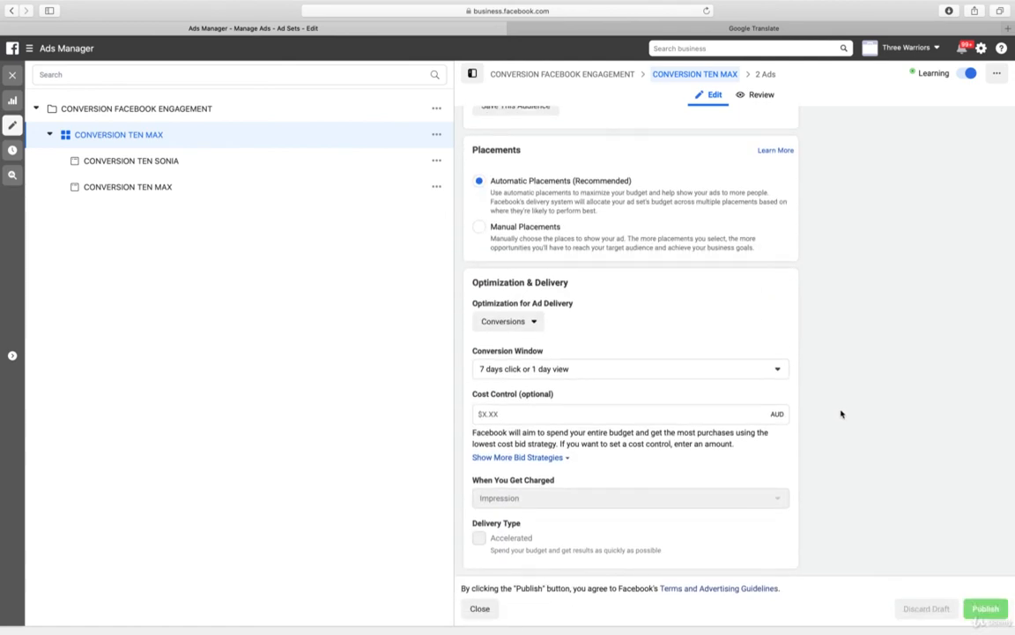
scroll(841, 414, up, 10)
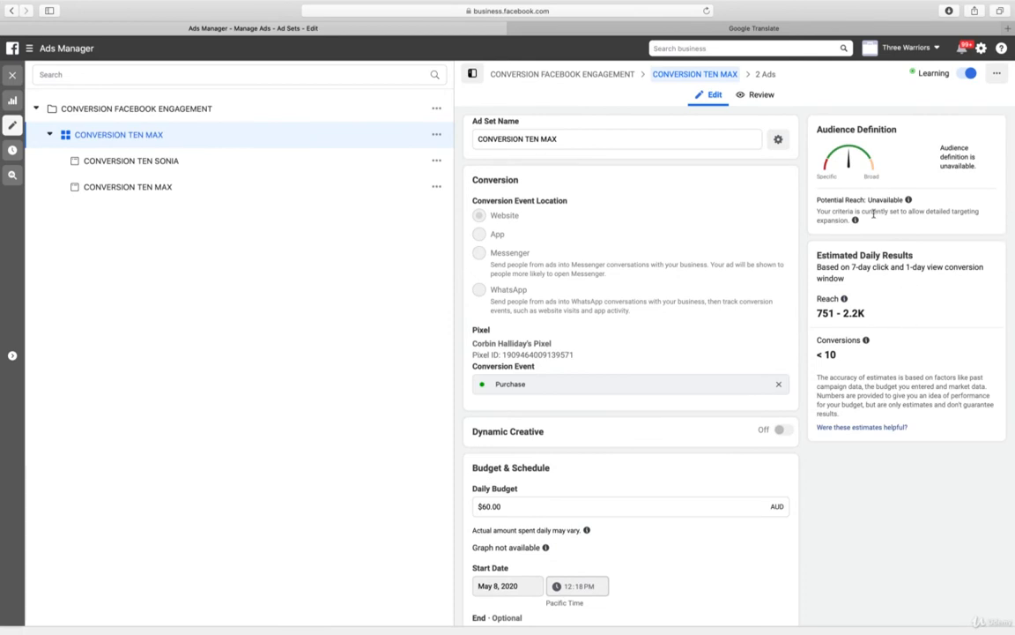
scroll(801, 214, down, 5)
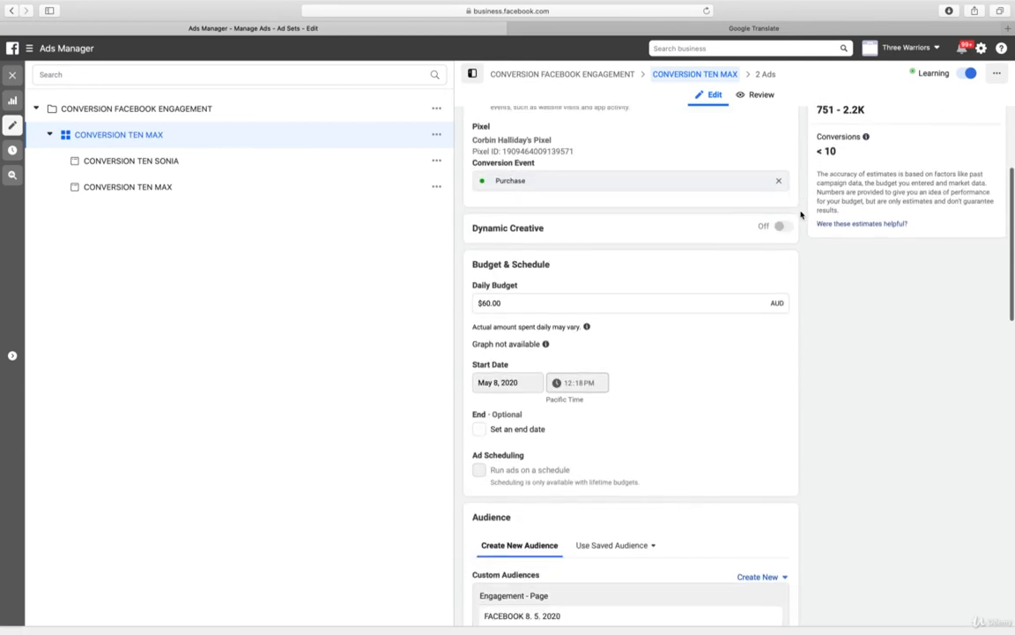
scroll(801, 215, down, 1)
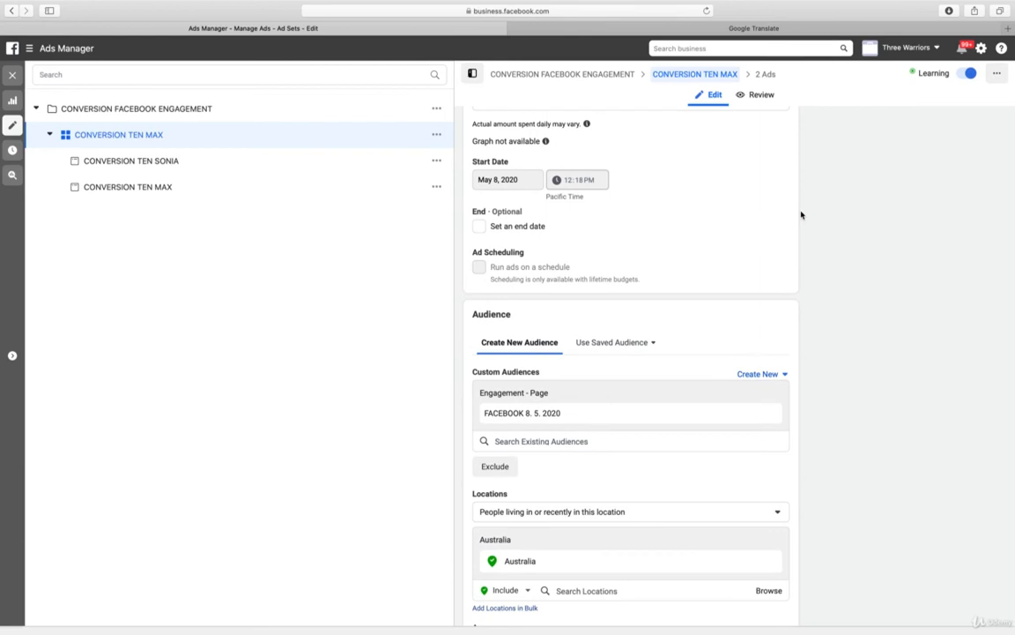
scroll(886, 222, up, 5)
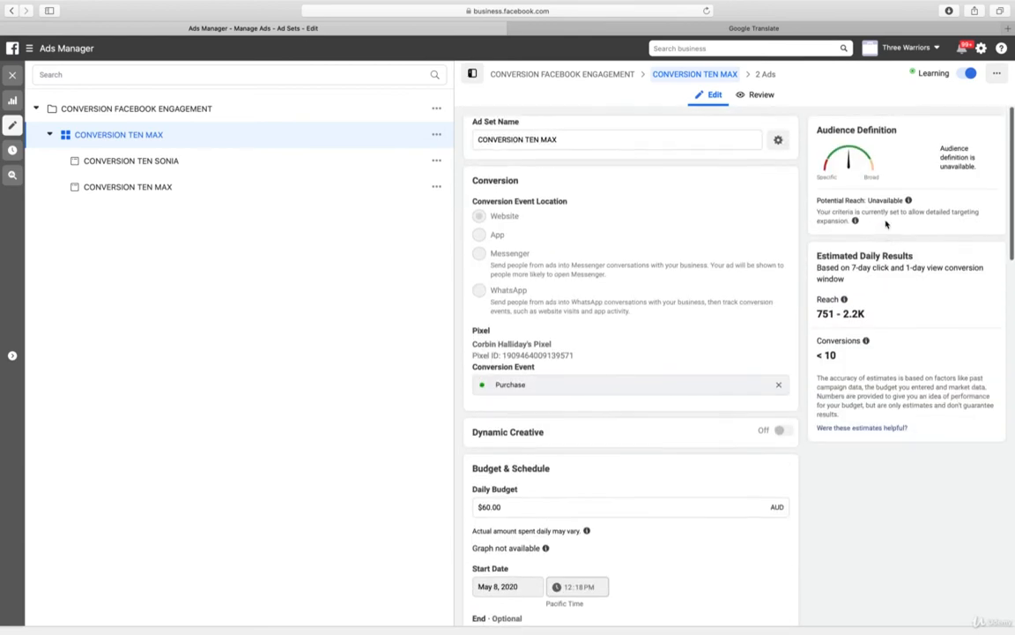
click(11, 76)
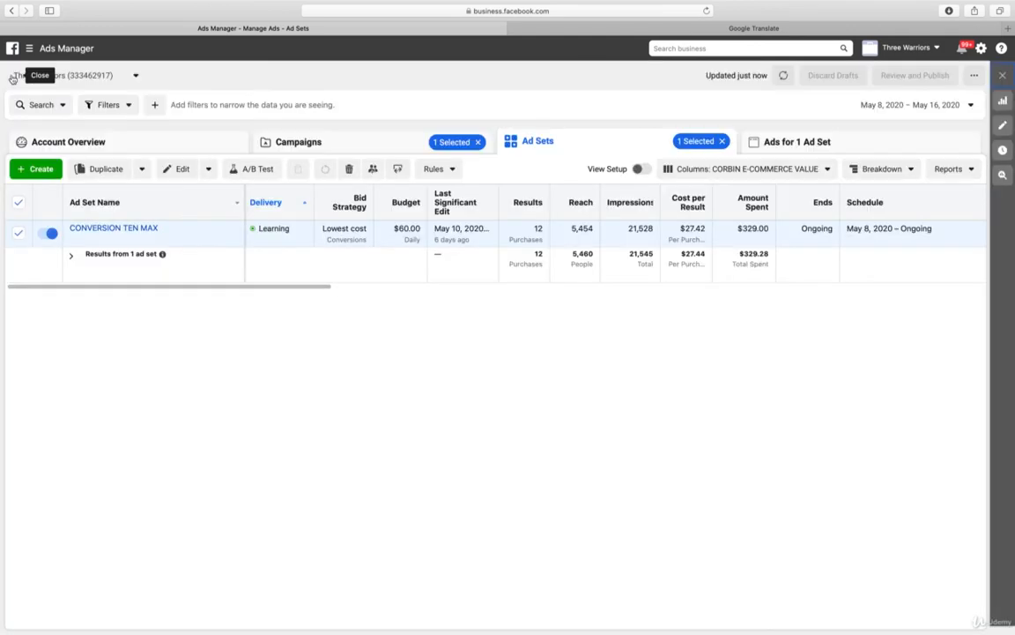
click(324, 141)
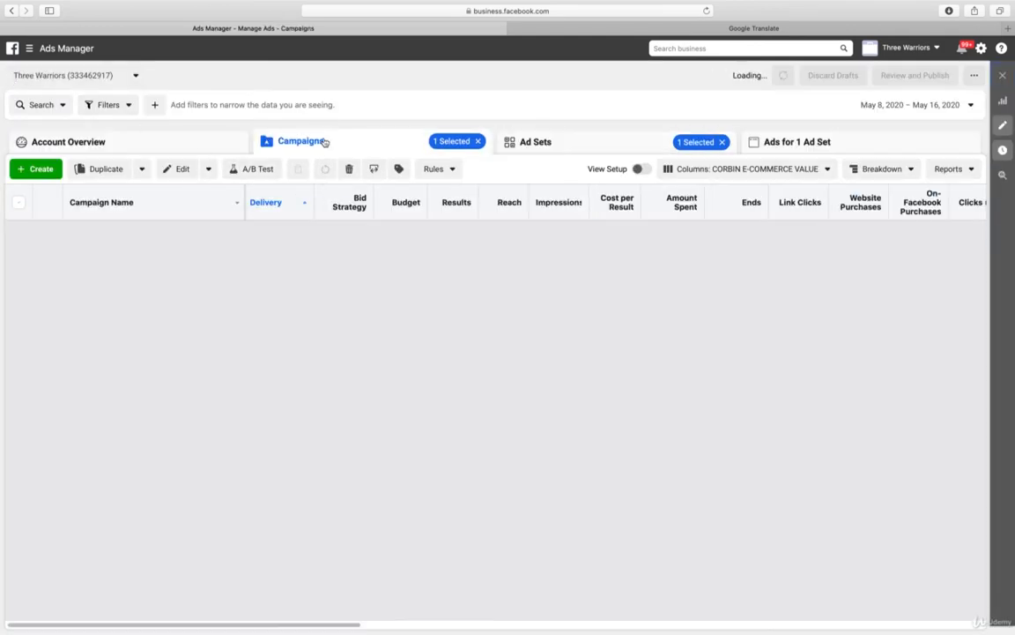
Start a Facebook Page custom audience in Audiences with the Three Warriors - The TW Glow page as its source
click(41, 51)
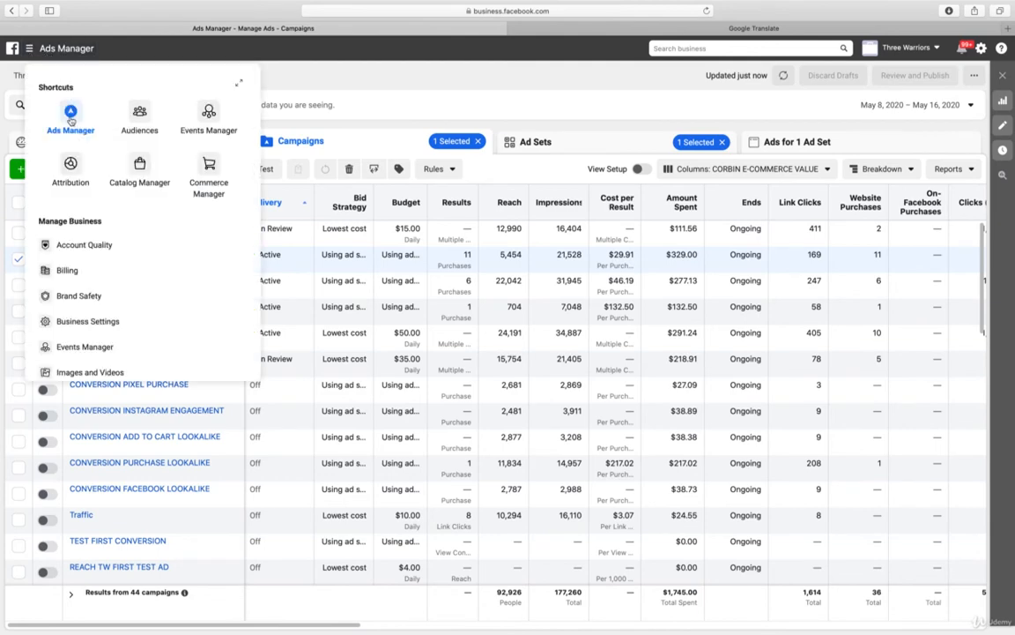
click(136, 119)
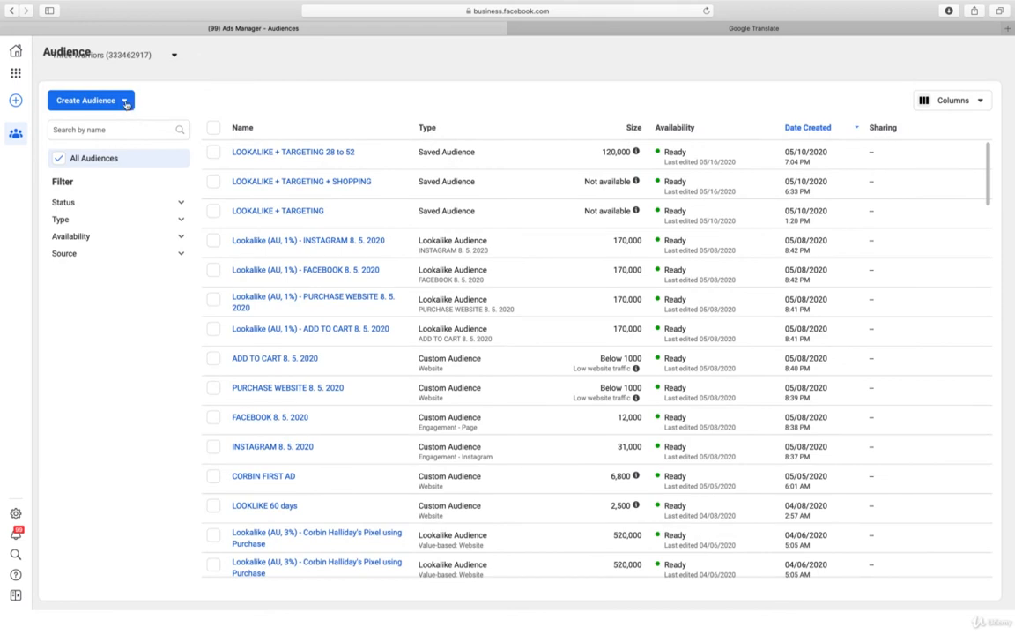
click(125, 102)
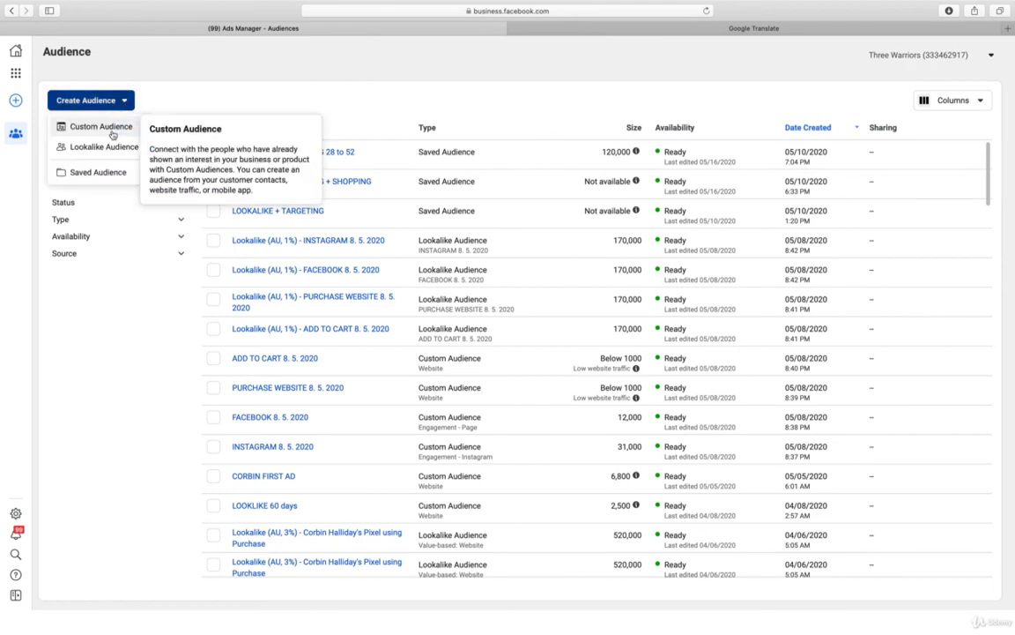
click(112, 135)
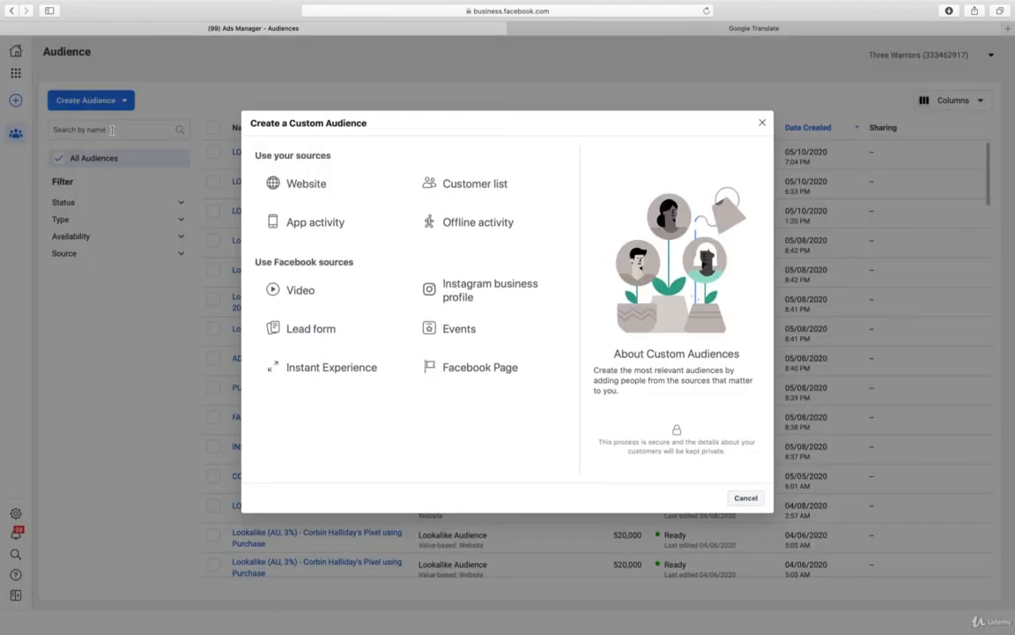
click(456, 367)
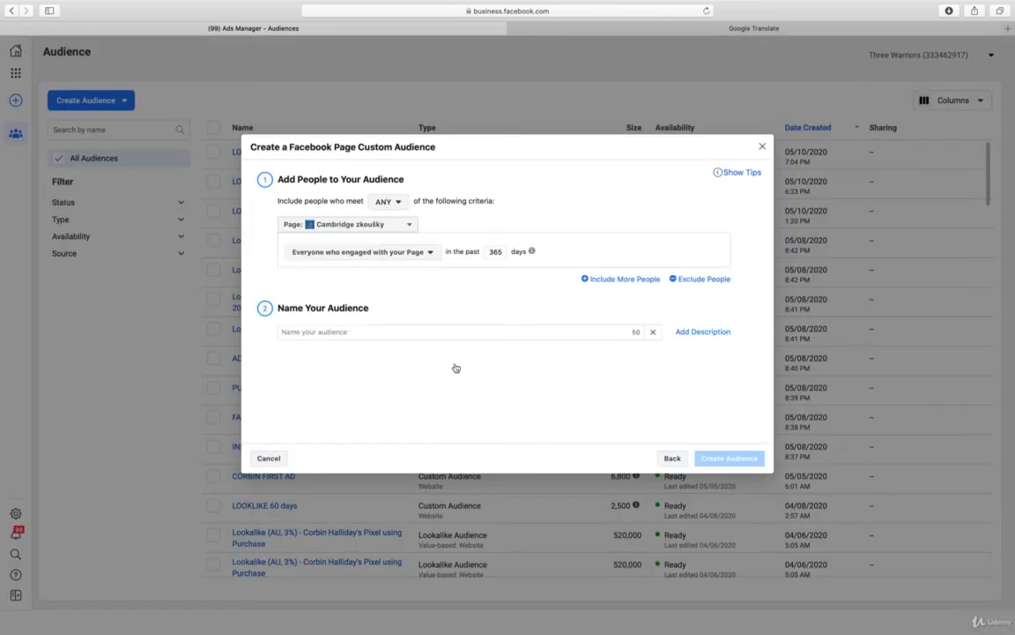
click(391, 226)
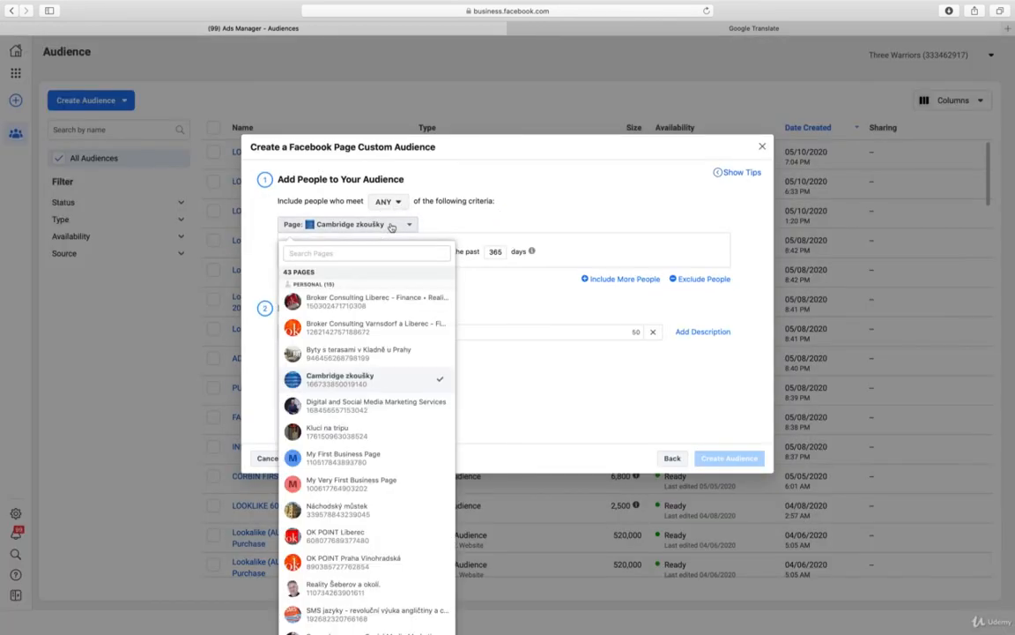
text(three)
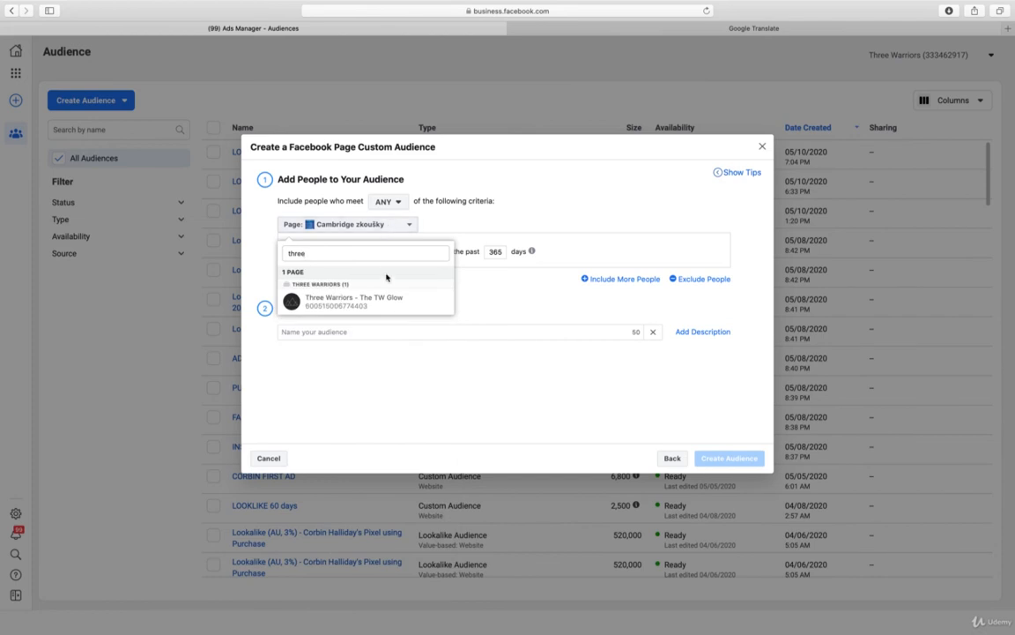
click(377, 305)
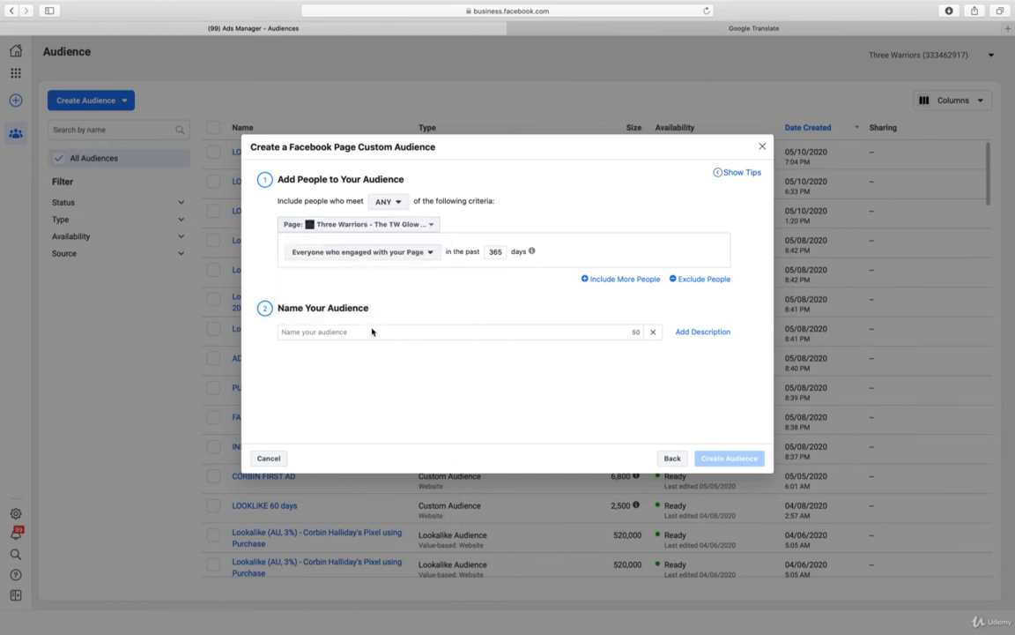
Name the custom audience "FACEBOOK ENGAGEMENT 16. 5. 2020" and create it
click(368, 331)
text(F)
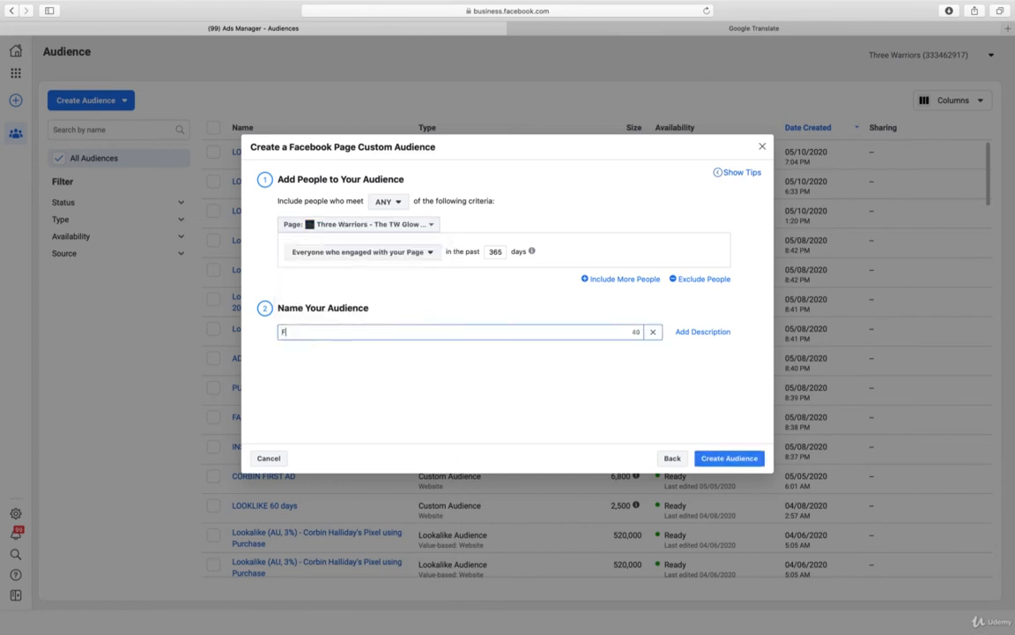
text(ACEBOOK ENG)
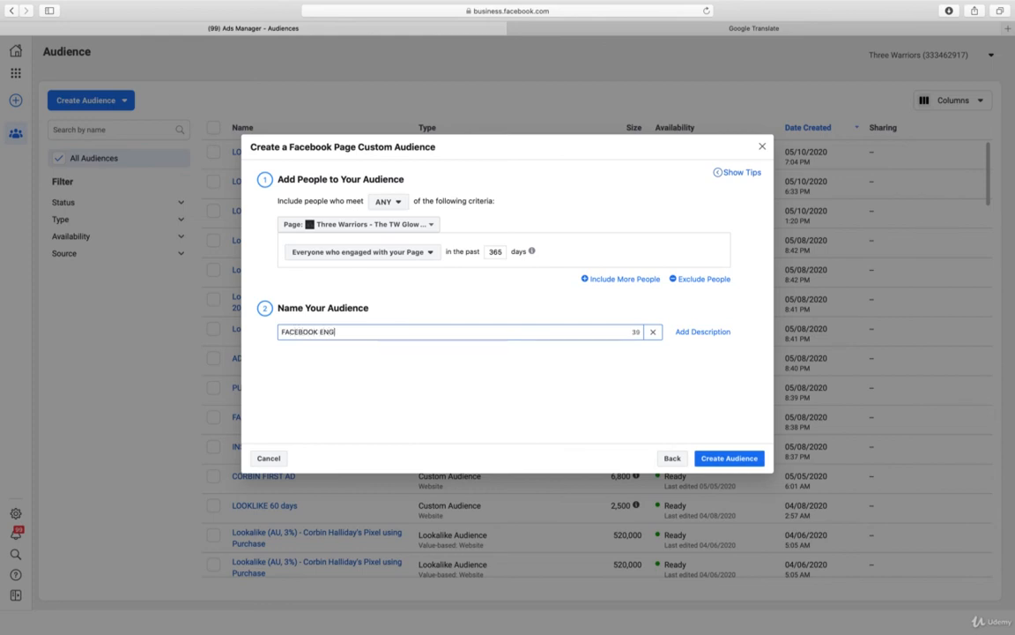
text(AGEMENT 16. 5. 2020)
click(720, 461)
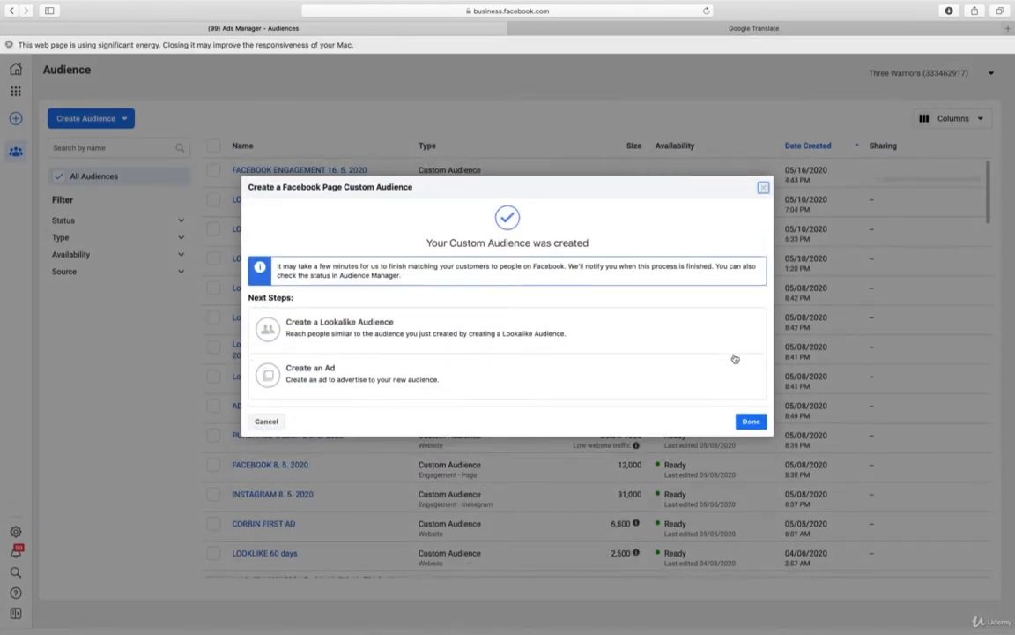
click(751, 422)
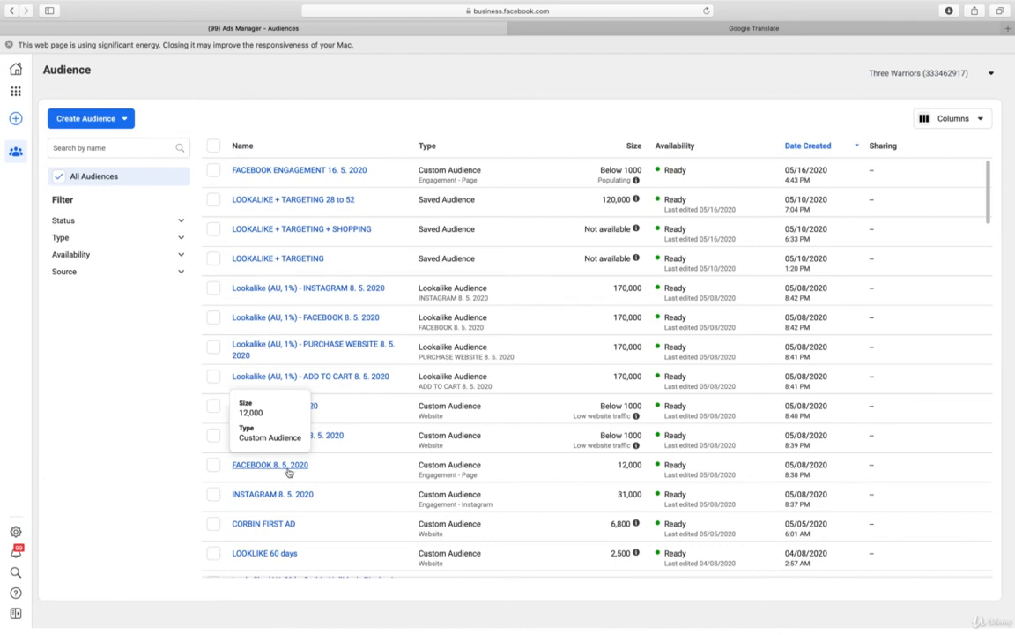
click(8, 44)
Create a 1% lookalike audience for Australia from the FACEBOOK ENGAGEMENT 16. 5. 2020 custom audience
click(311, 154)
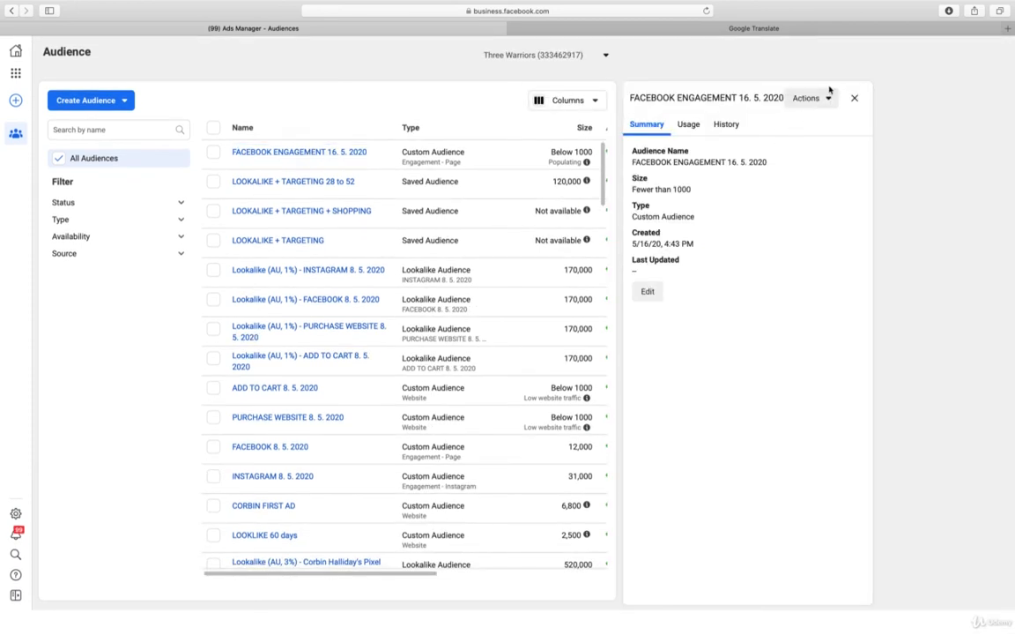
click(827, 99)
click(828, 160)
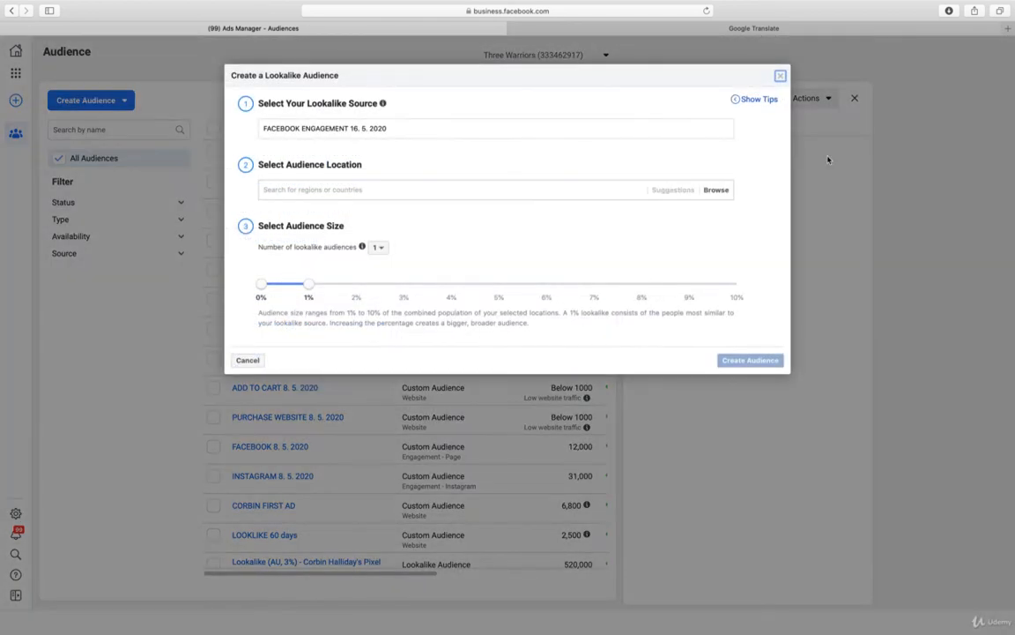
click(430, 190)
text(AUST)
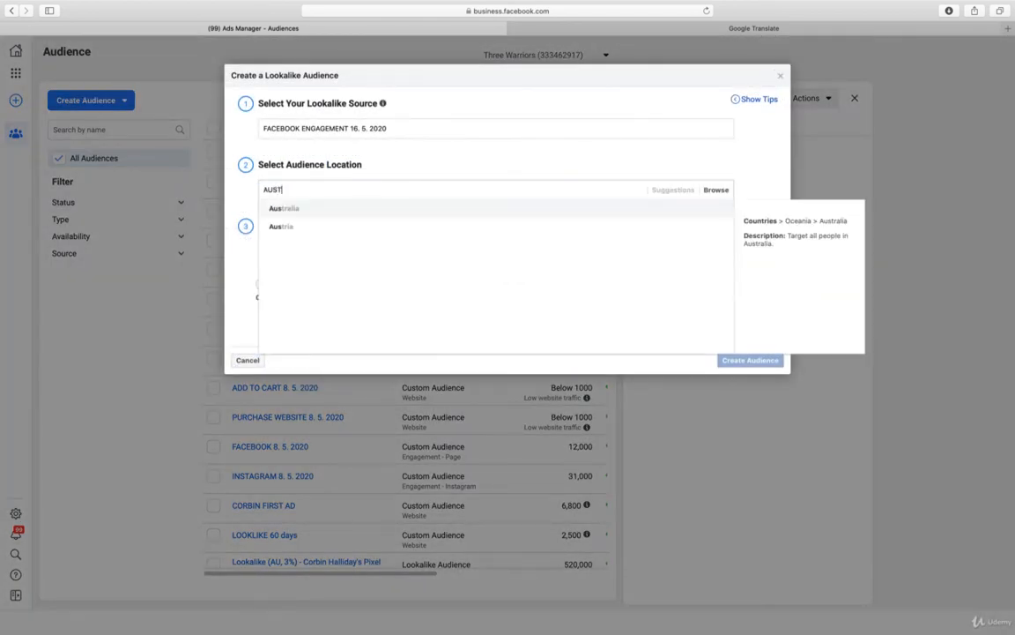
text(RAL)
click(376, 209)
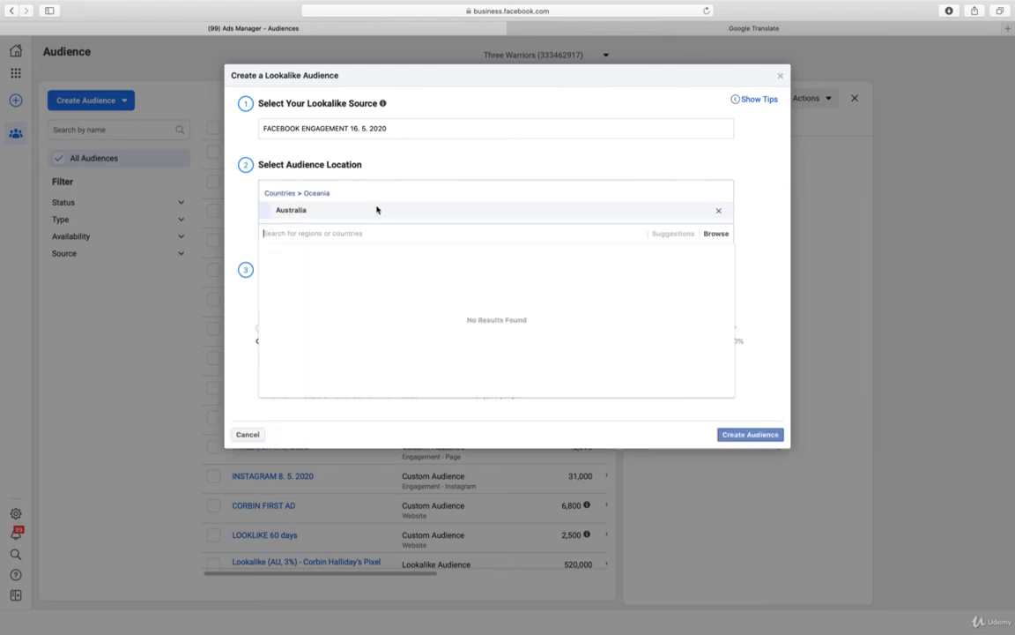
click(404, 164)
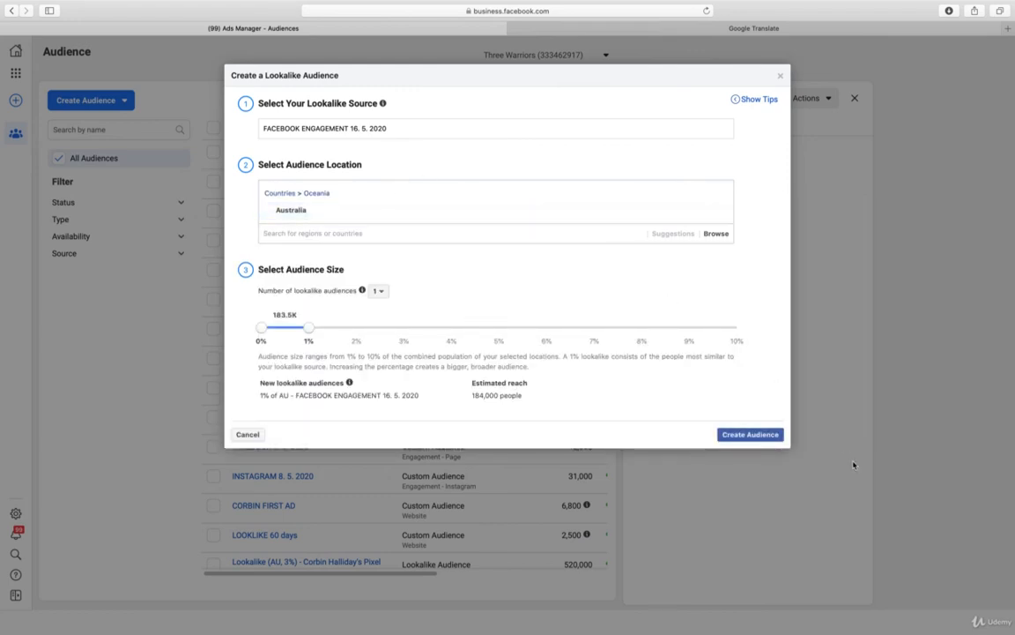
click(765, 435)
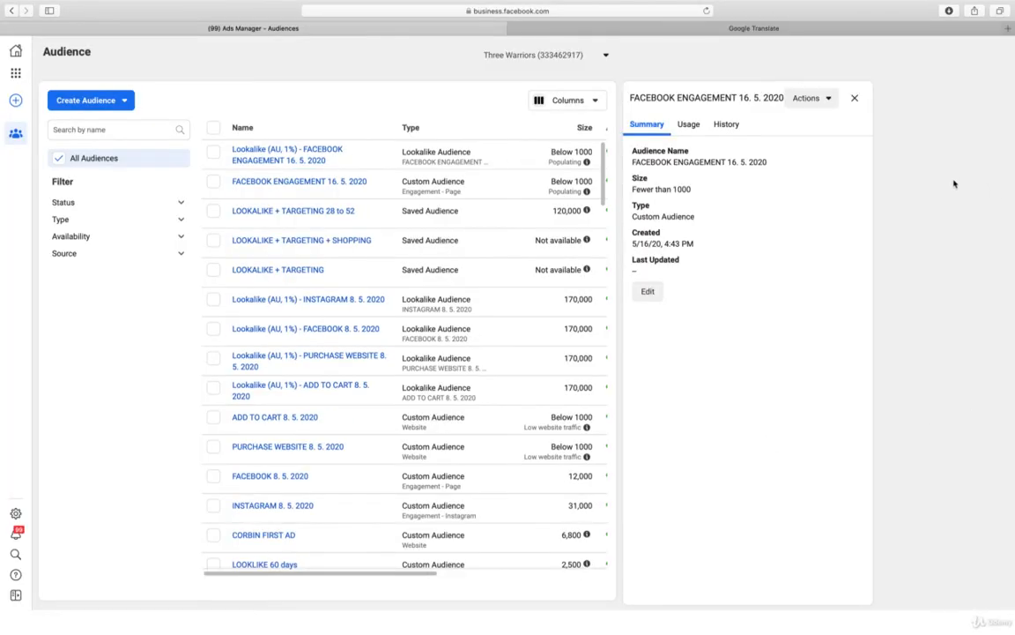
Start an Instagram business profile custom audience with the threewarriors profile as its source
click(856, 98)
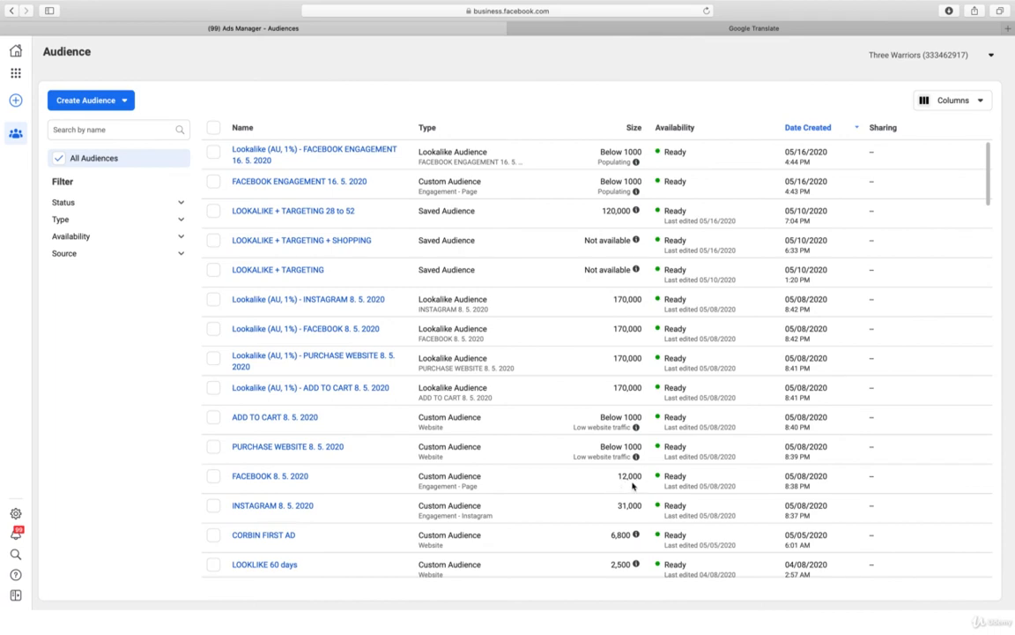
scroll(633, 485, left, 2)
scroll(633, 486, down, 1)
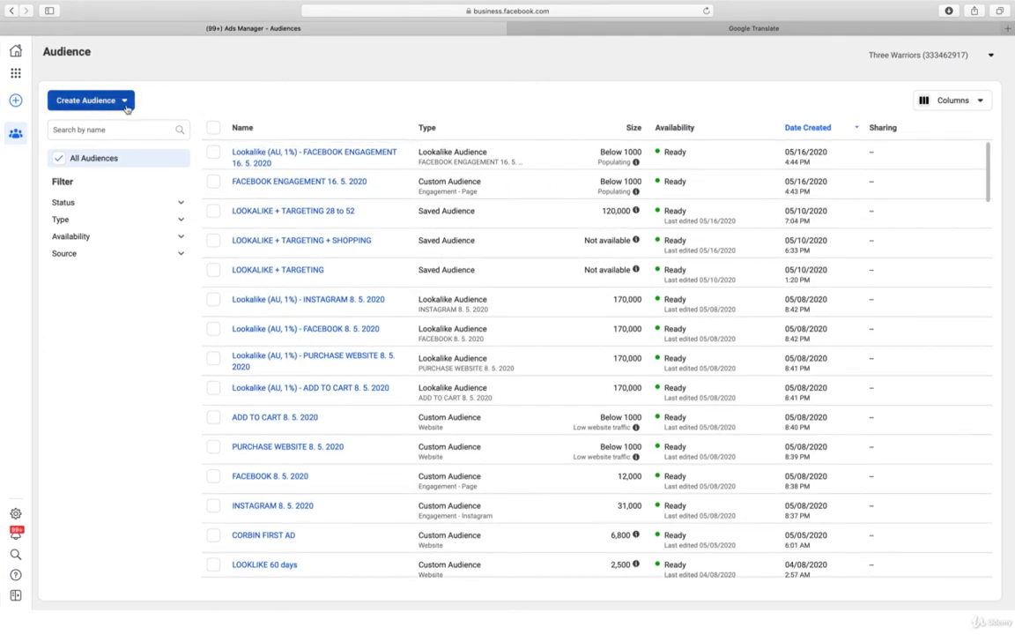
click(126, 102)
click(116, 133)
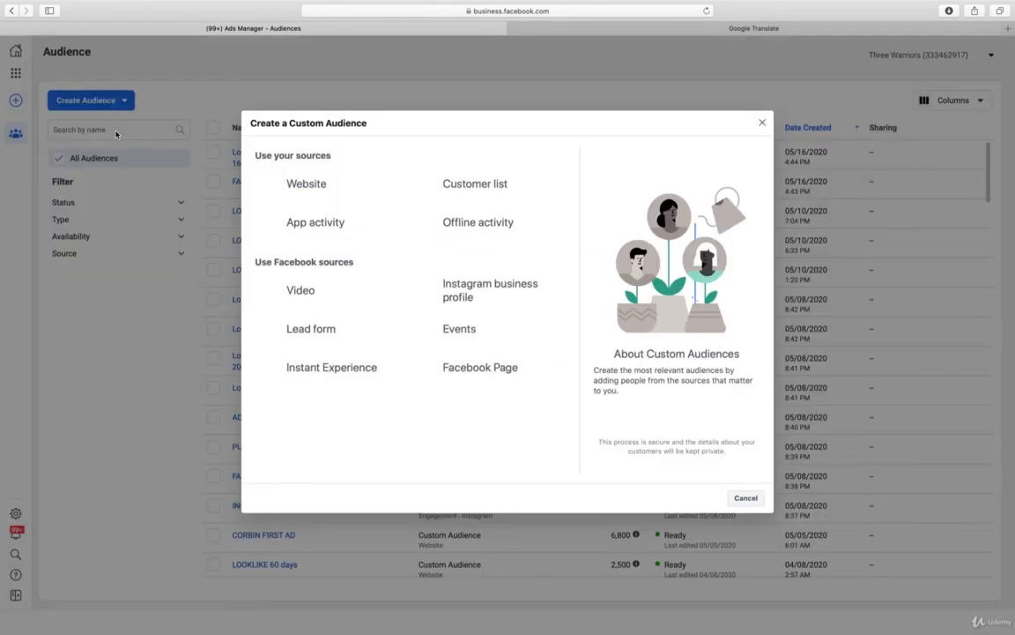
click(459, 291)
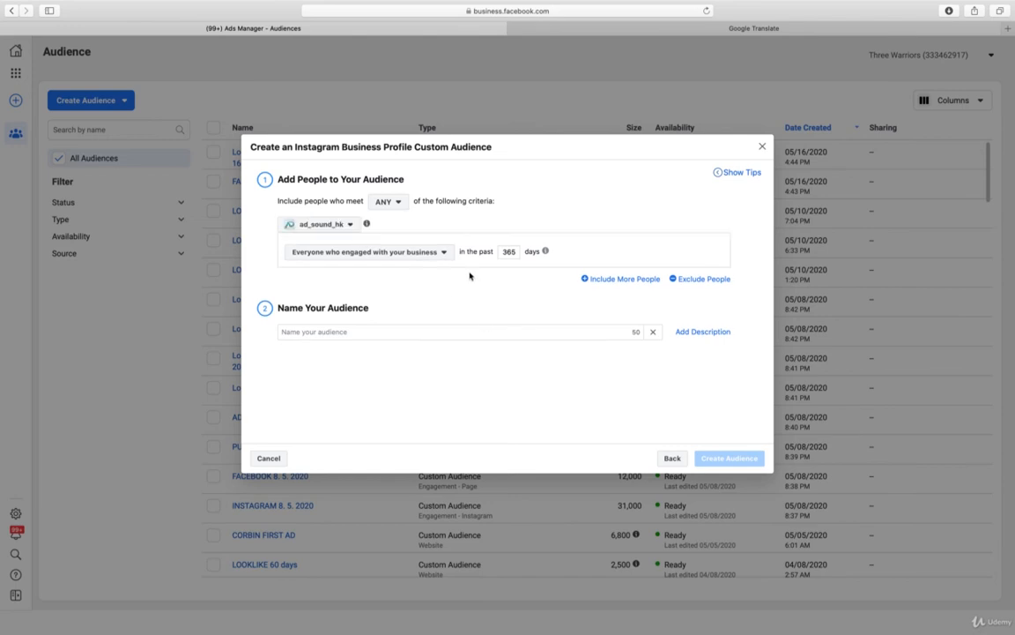
click(344, 225)
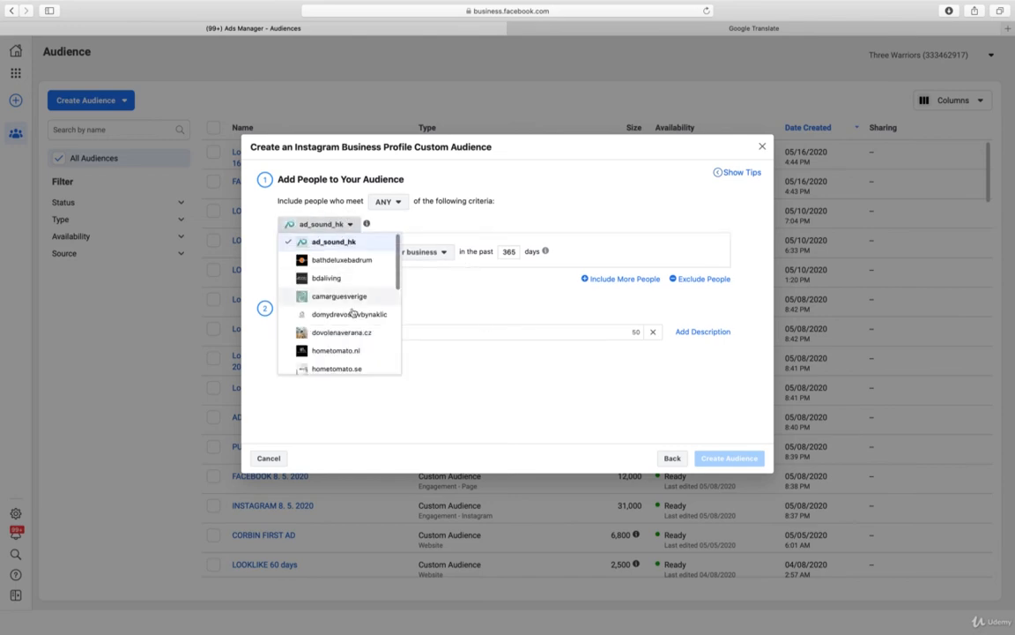
scroll(352, 313, down, 8)
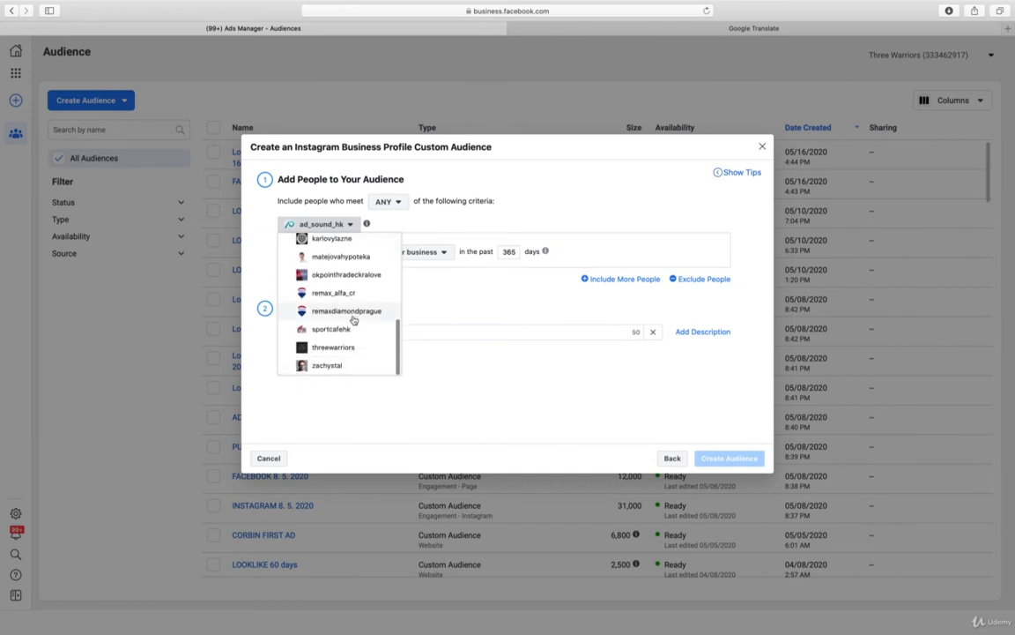
click(343, 348)
Name the Instagram custom audience "INSTAGRAM 16. 5. 2020" and create it
click(364, 332)
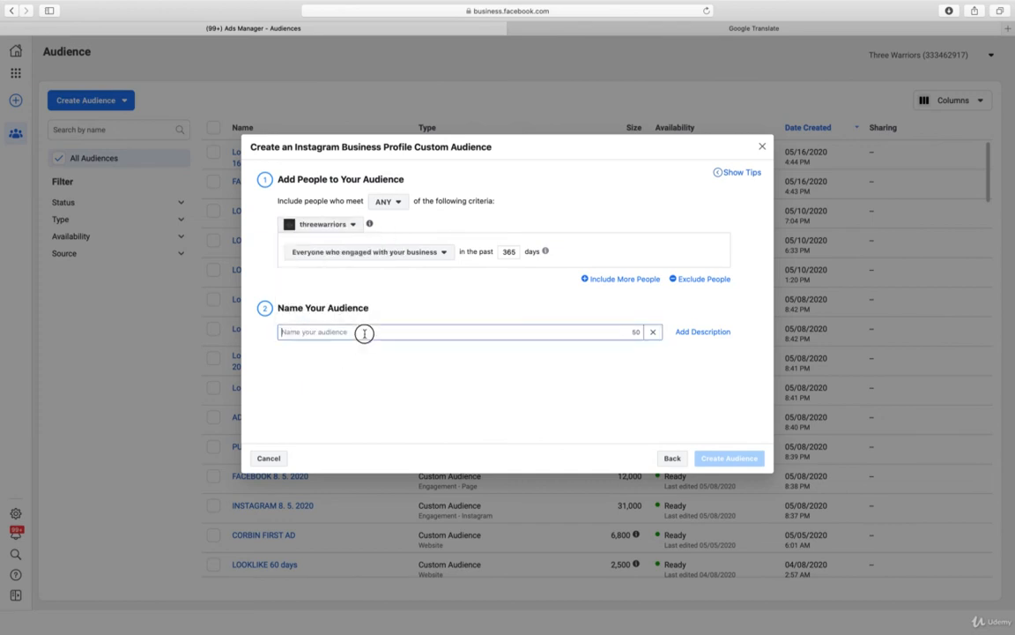
text(INSTA)
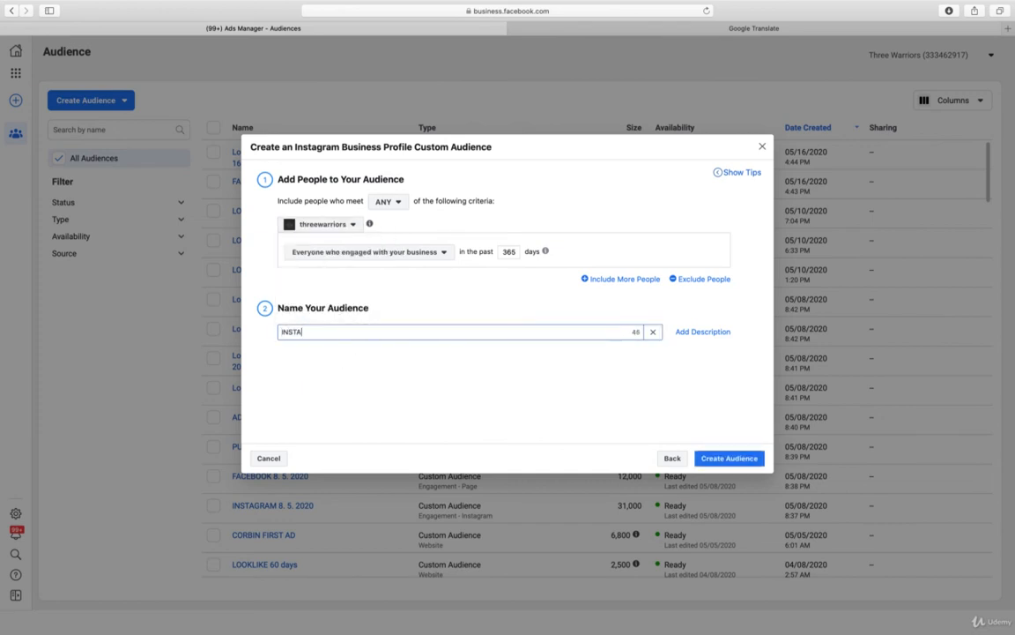
text(GRAM 16. 5. 2020)
click(726, 462)
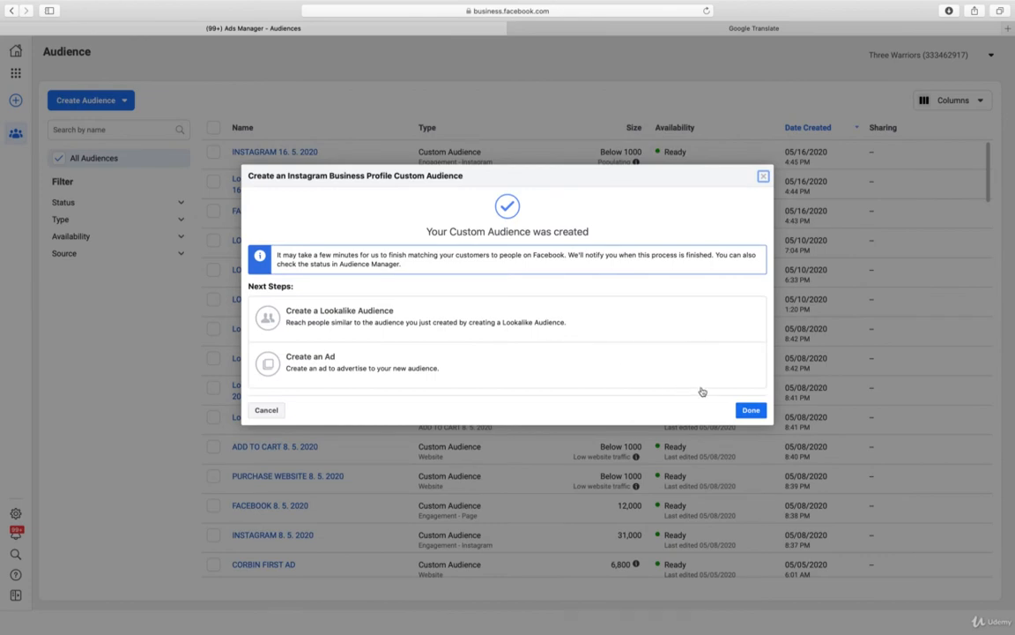
Create a 1% lookalike audience for Australia from the INSTAGRAM 16. 5. 2020 custom audience
click(540, 317)
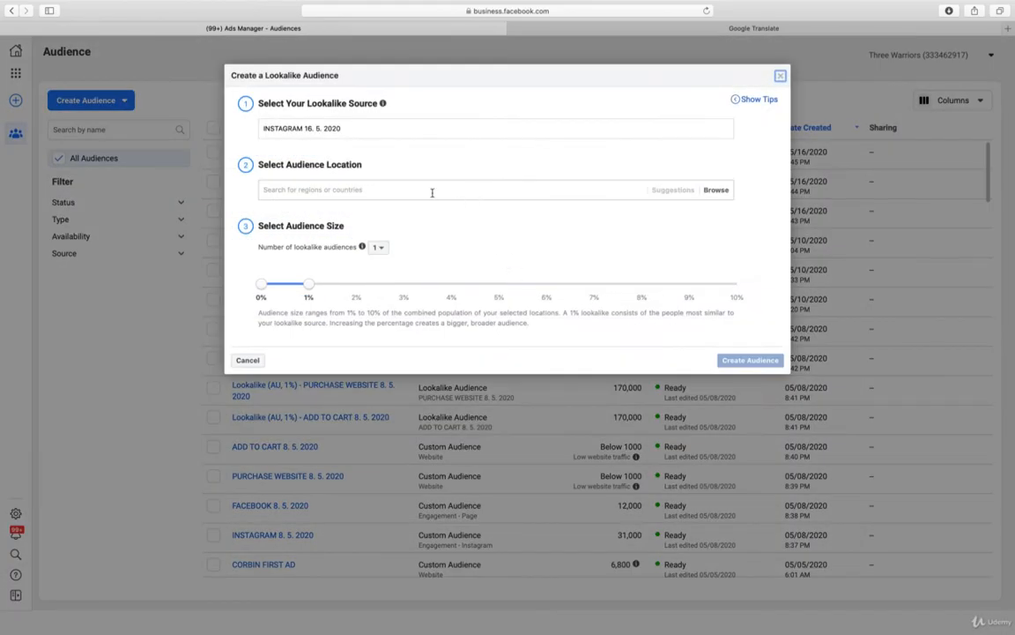
click(432, 192)
text(A)
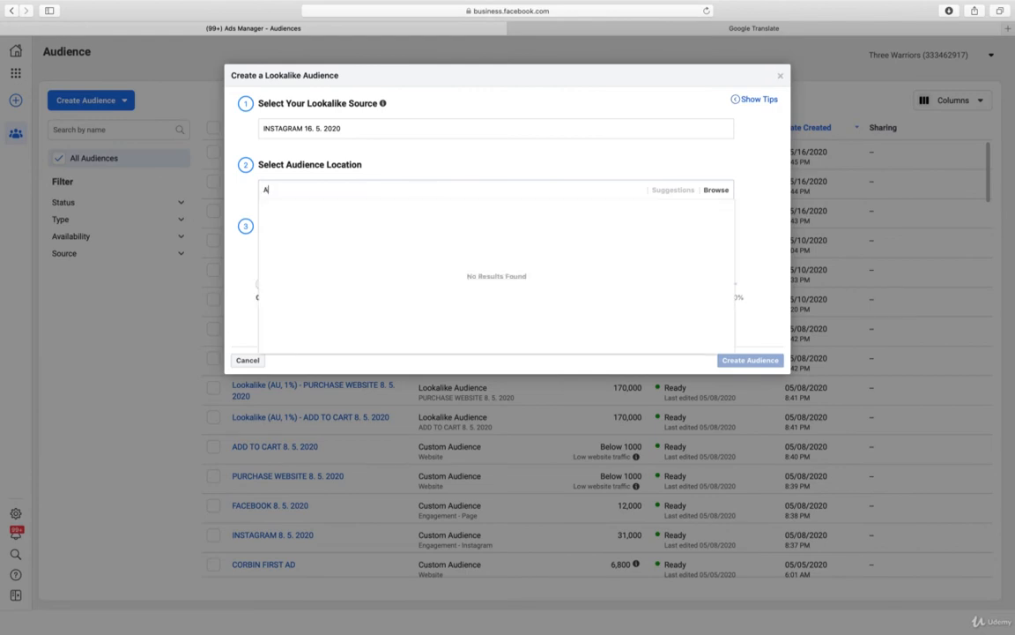
text(USTRALIA)
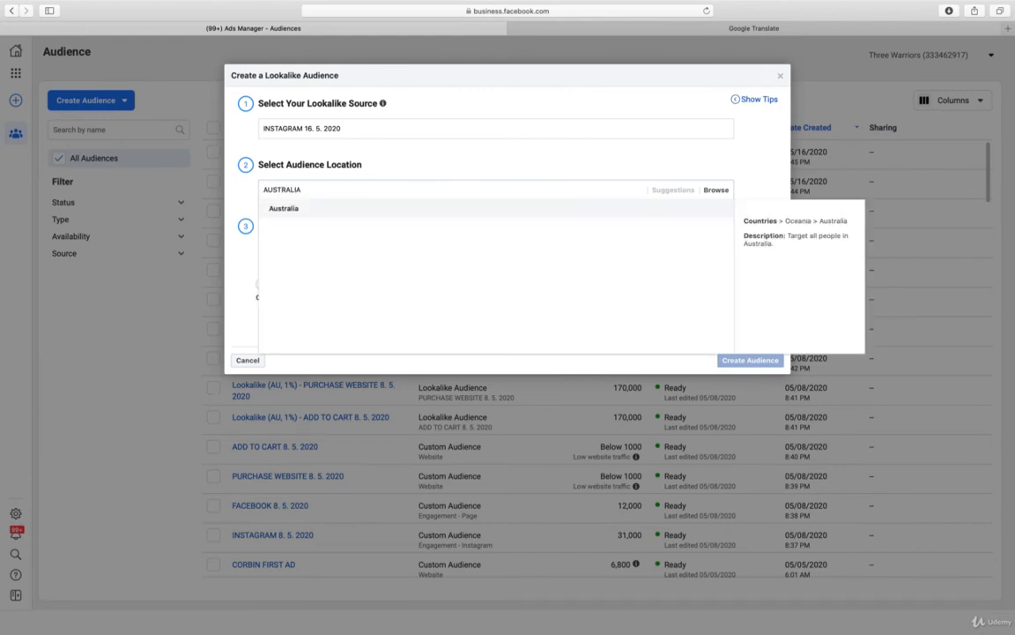
click(296, 210)
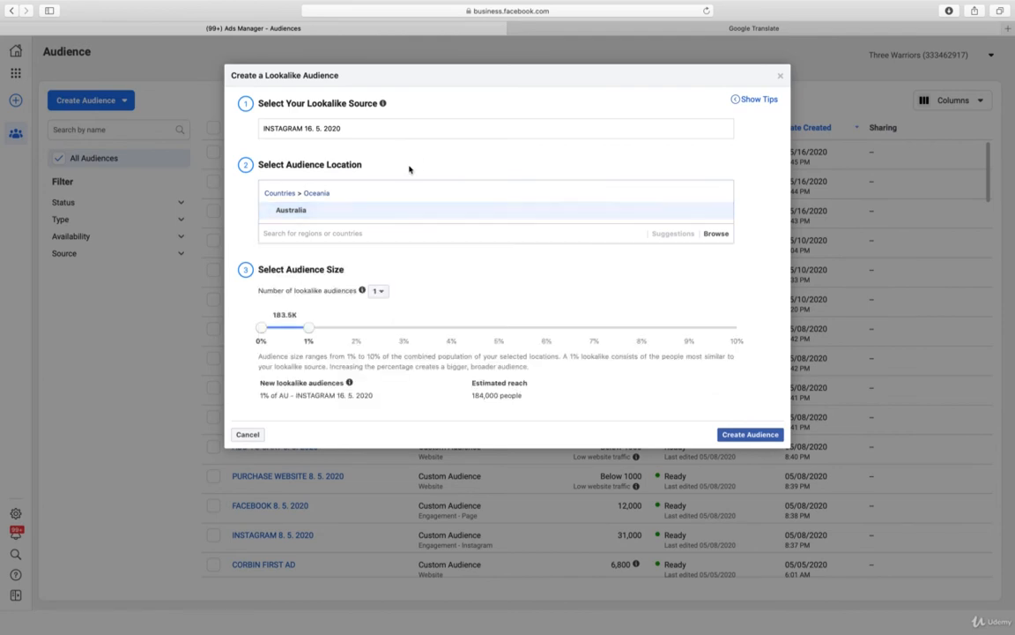
click(749, 433)
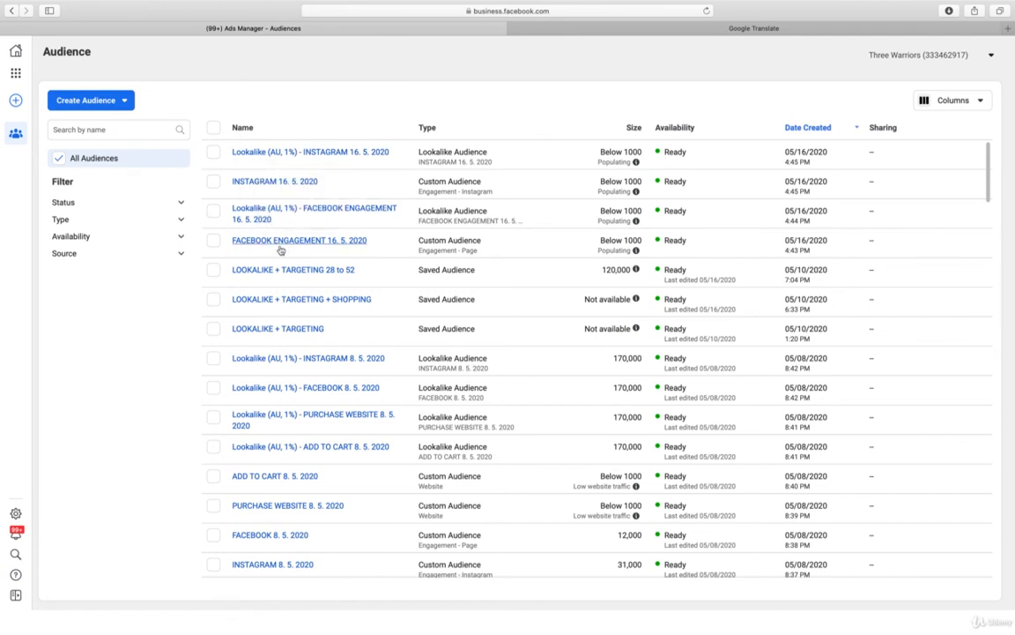
Check the details of the FACEBOOK ENGAGEMENT 16. 5. 2020 custom audience
mouse_move(275, 246)
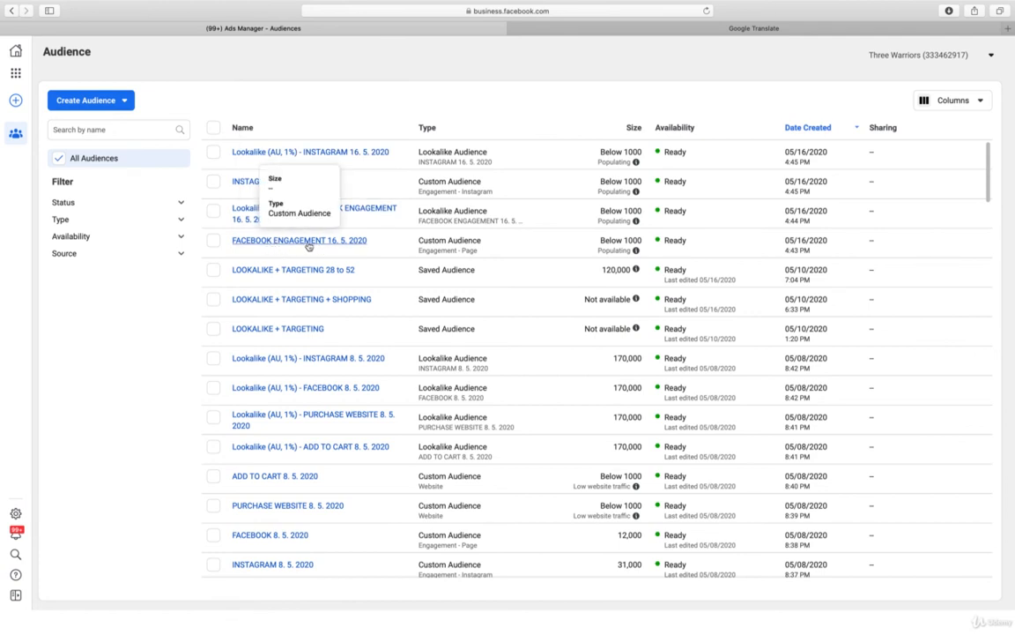
click(306, 244)
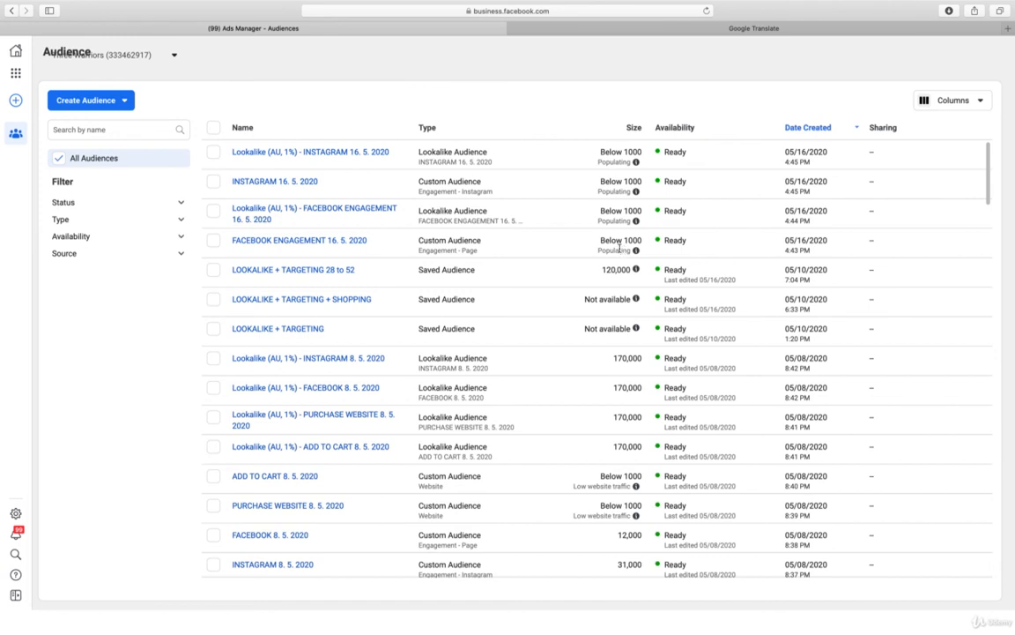
mouse_move(300, 271)
mouse_move(68, 75)
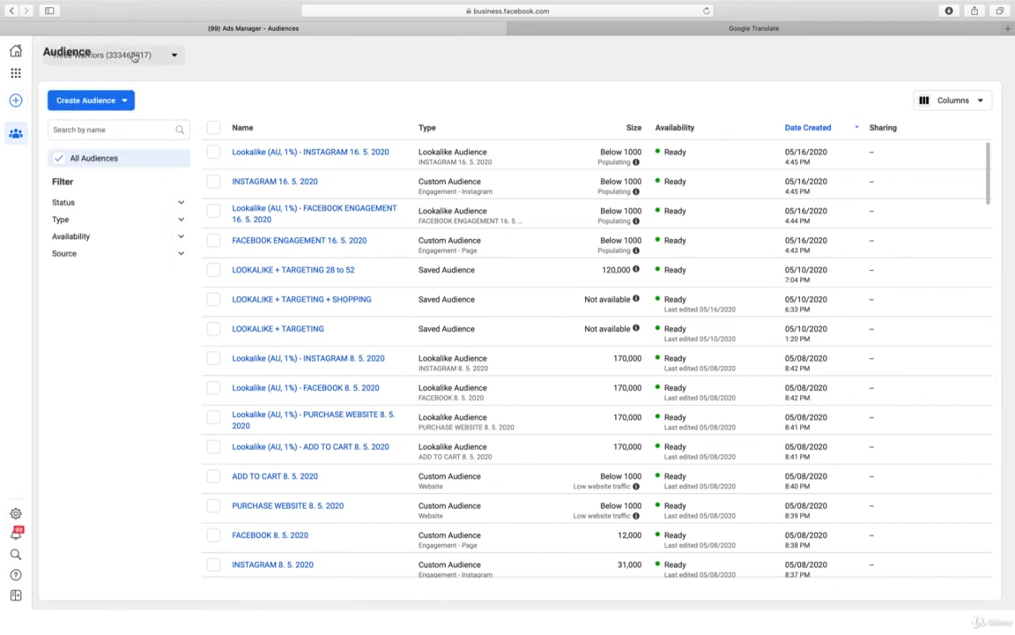
click(79, 54)
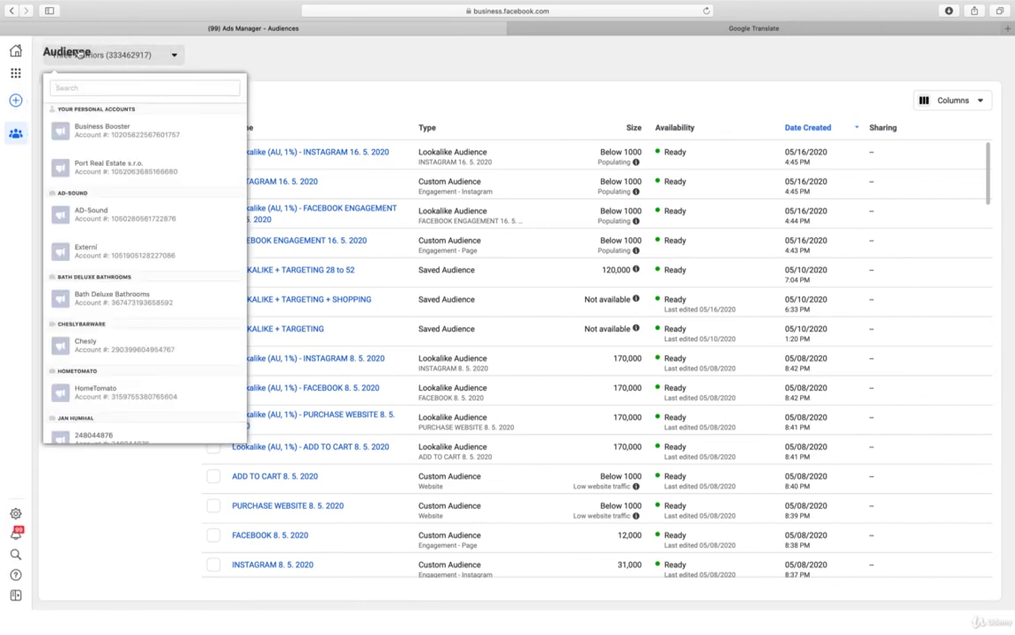
click(258, 54)
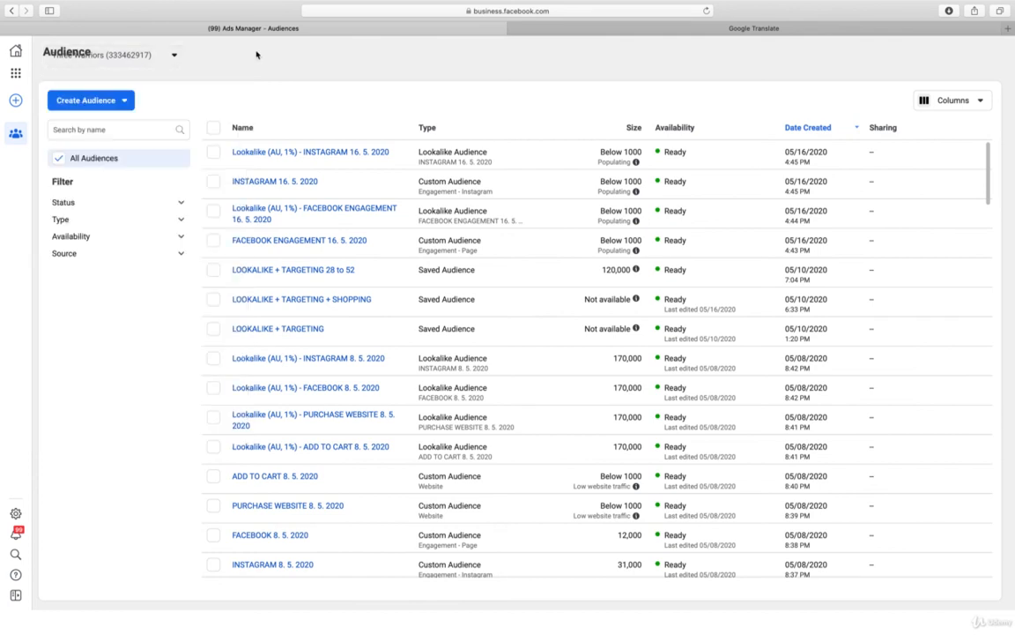
Switch from Audiences back to the campaigns list in Ads Manager
mouse_move(16, 133)
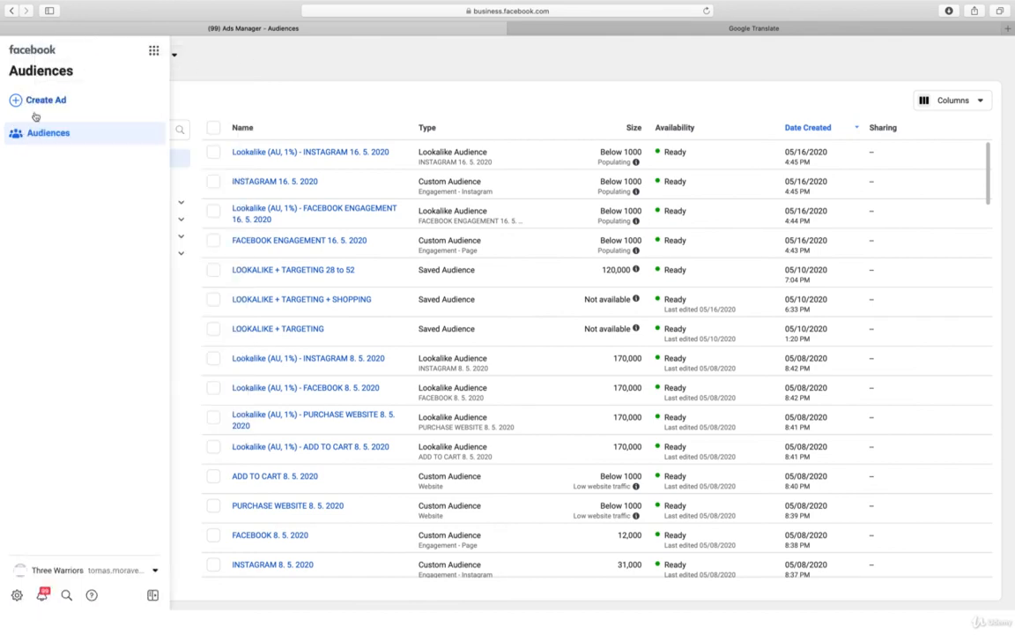
click(154, 53)
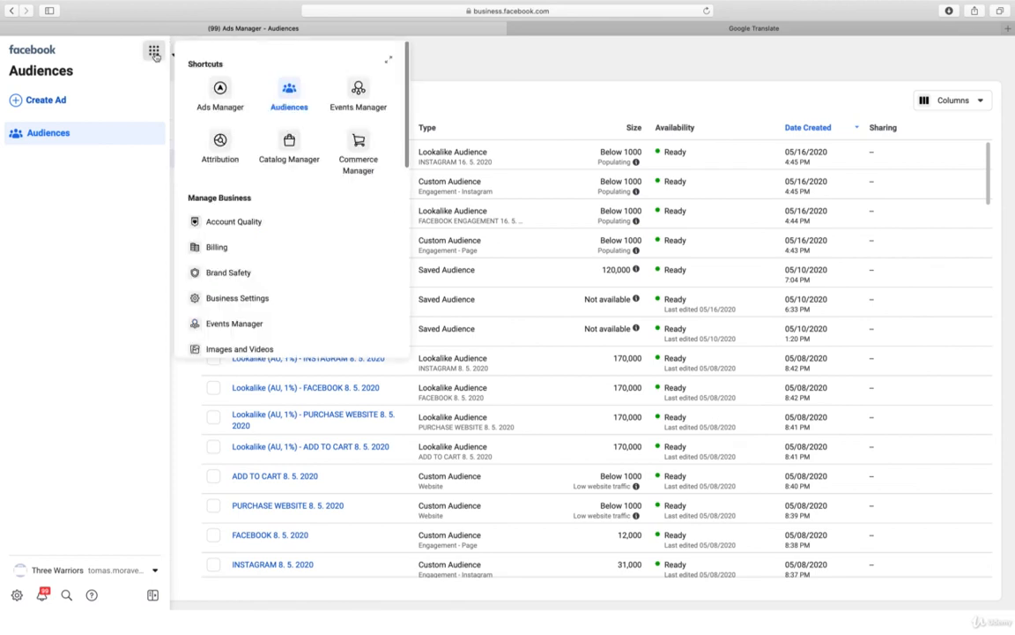
click(222, 92)
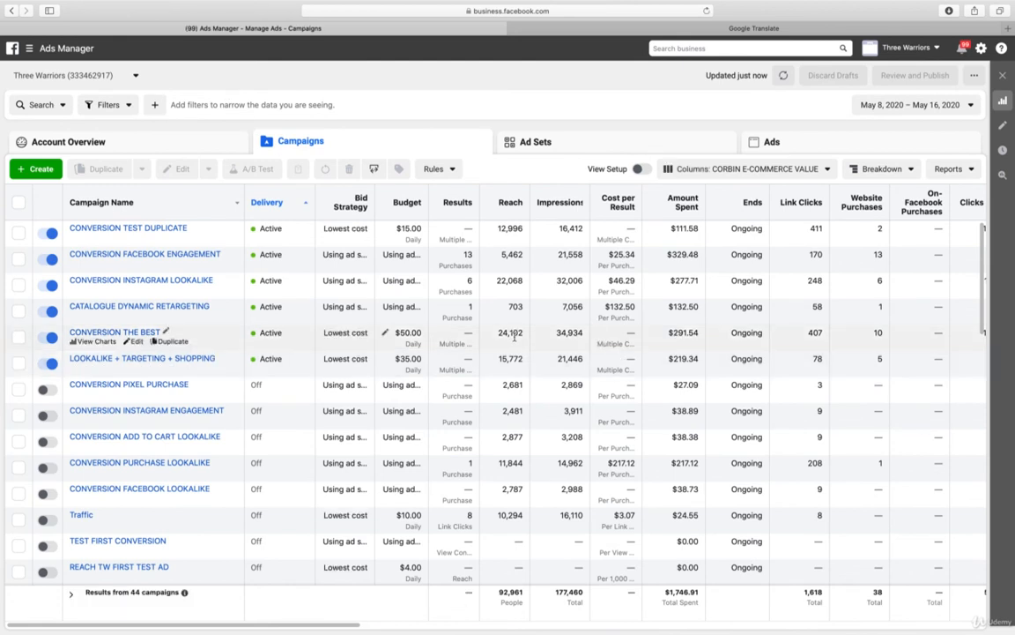
scroll(514, 335, down, 1)
scroll(516, 323, up, 1)
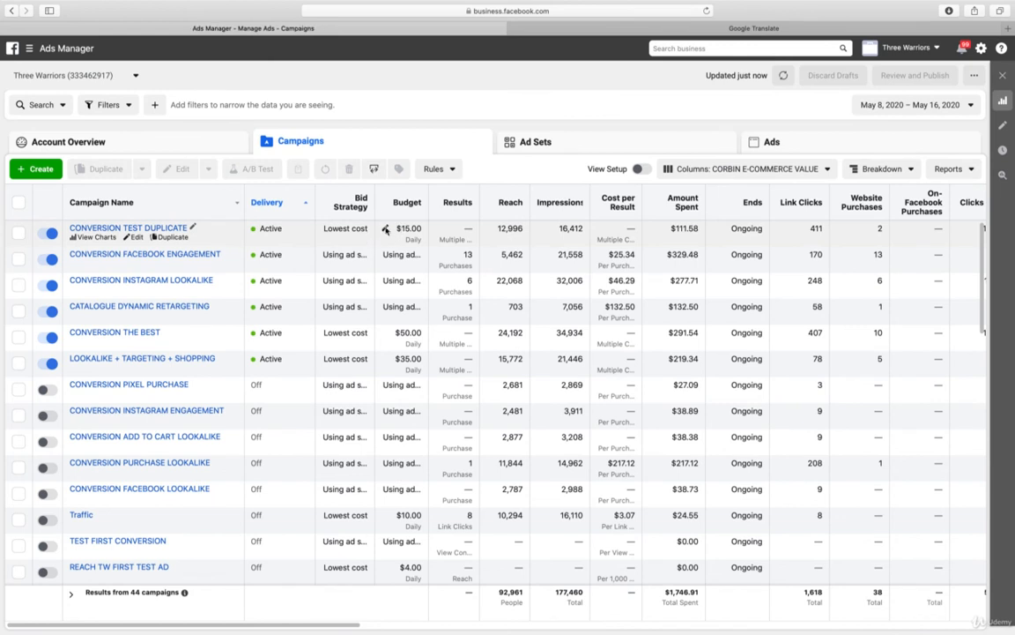
Set the daily budget of the CONVERSION TEST DUPLICATE campaign to $20 and publish it
click(385, 231)
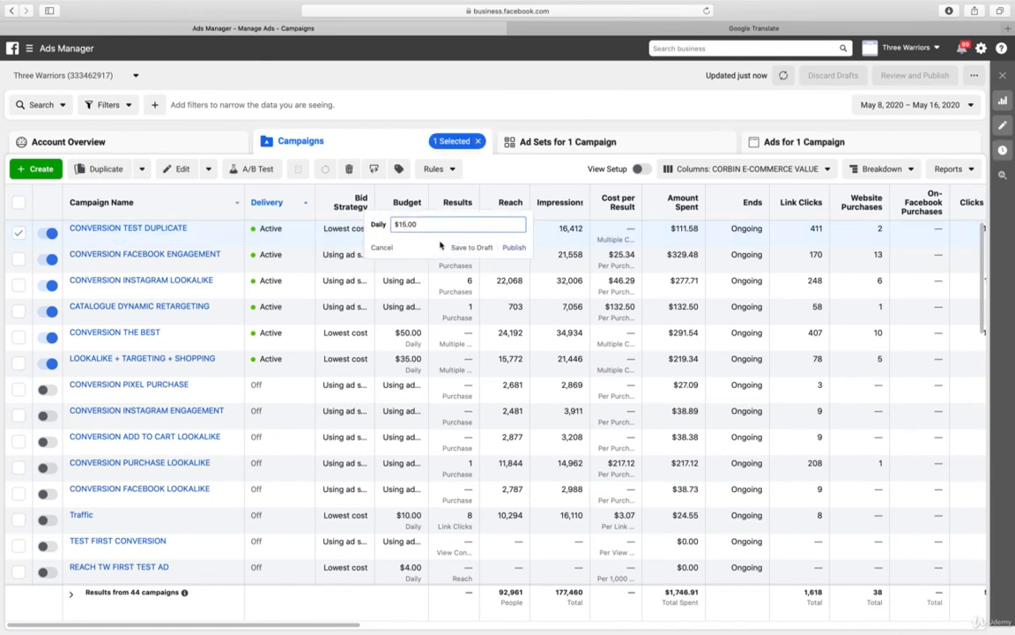
key(BackSpace)
key(BackSpace)
text(20)
key(Return)
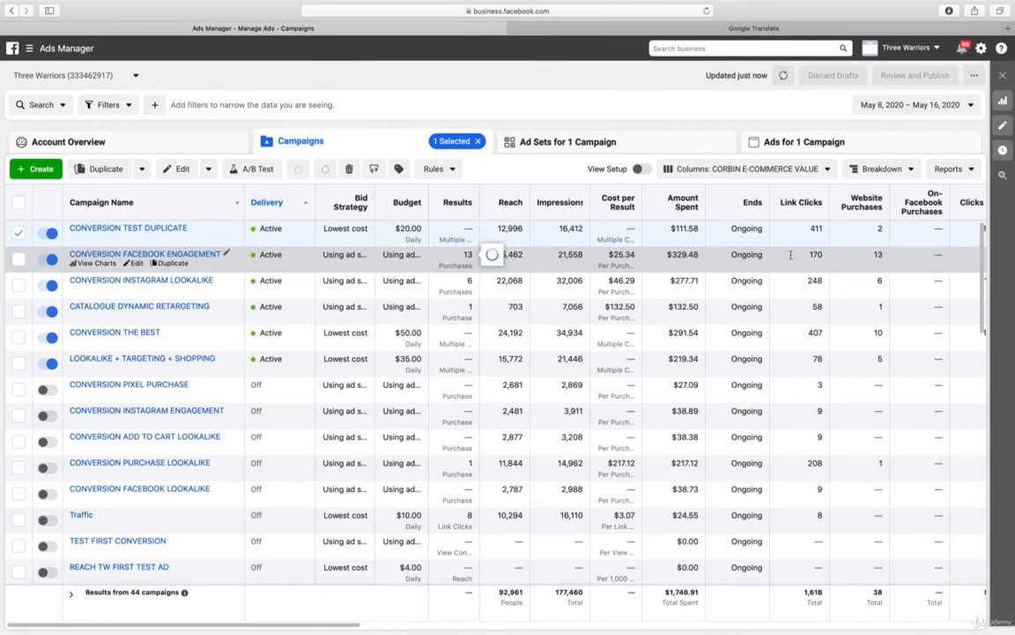
Review the CONVERSION TEN MAX ad set settings in the CONVERSION FACEBOOK ENGAGEMENT campaign, and return to the campaigns list
scroll(866, 265, right, 2)
scroll(866, 265, right, 4)
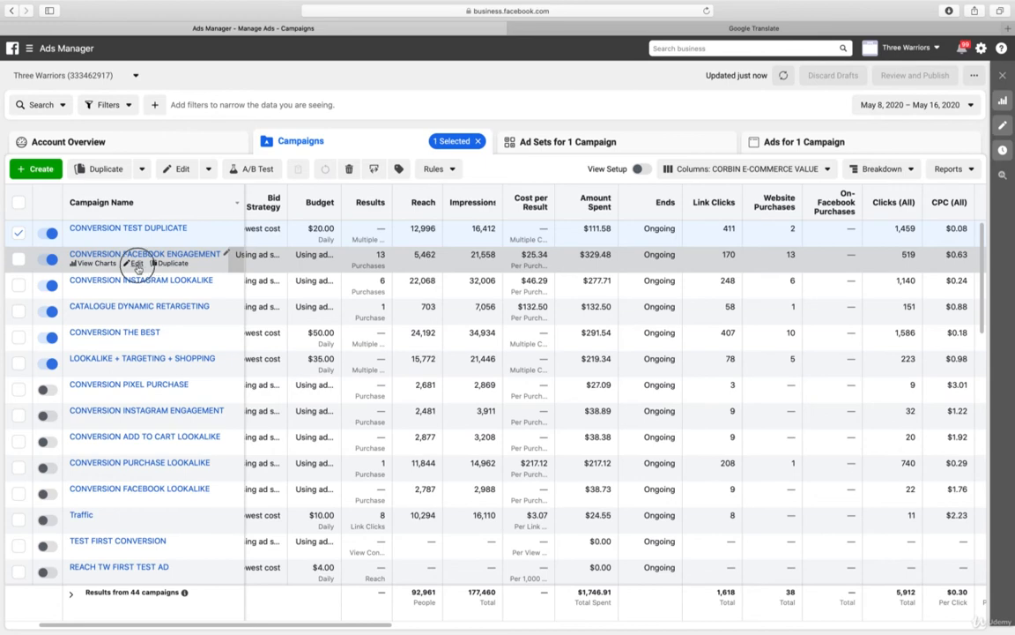
click(135, 263)
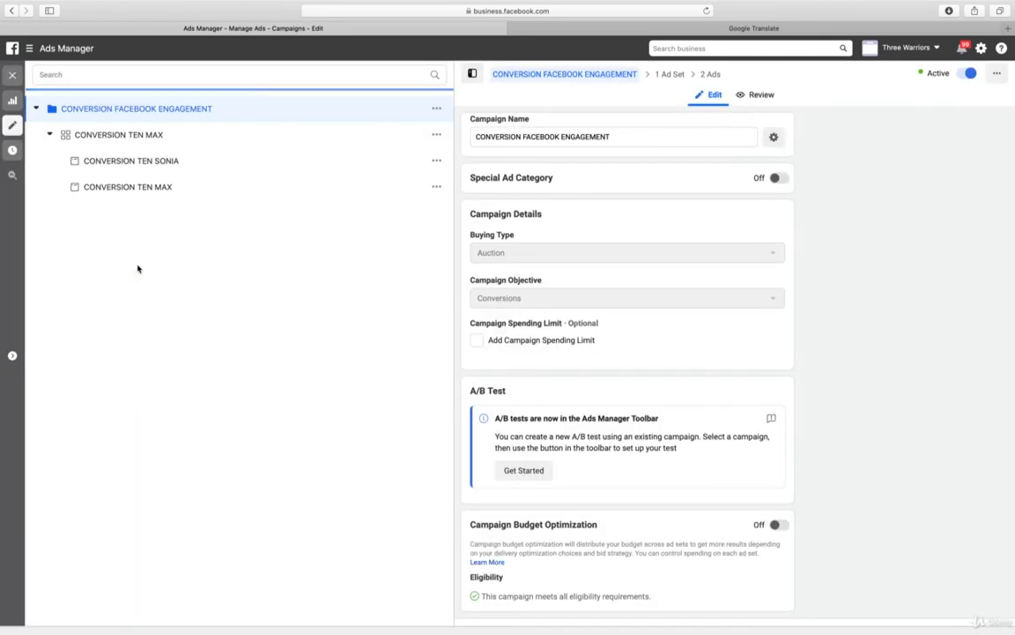
click(187, 141)
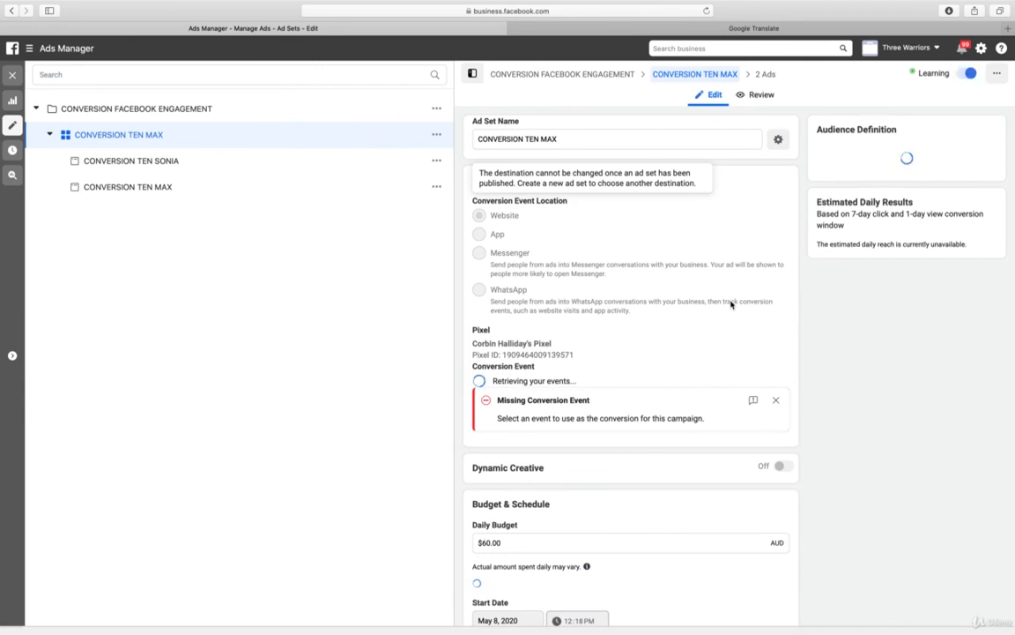
click(12, 76)
click(325, 146)
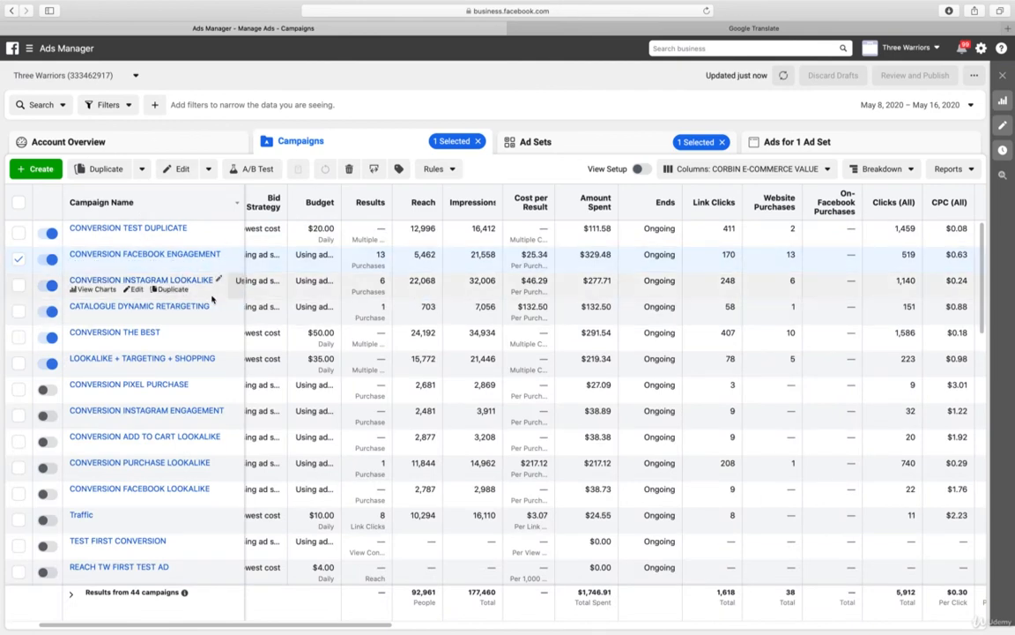
Compare the cost per result, website purchases, clicks, CPC and CTR of the active campaigns
scroll(828, 301, right, 2)
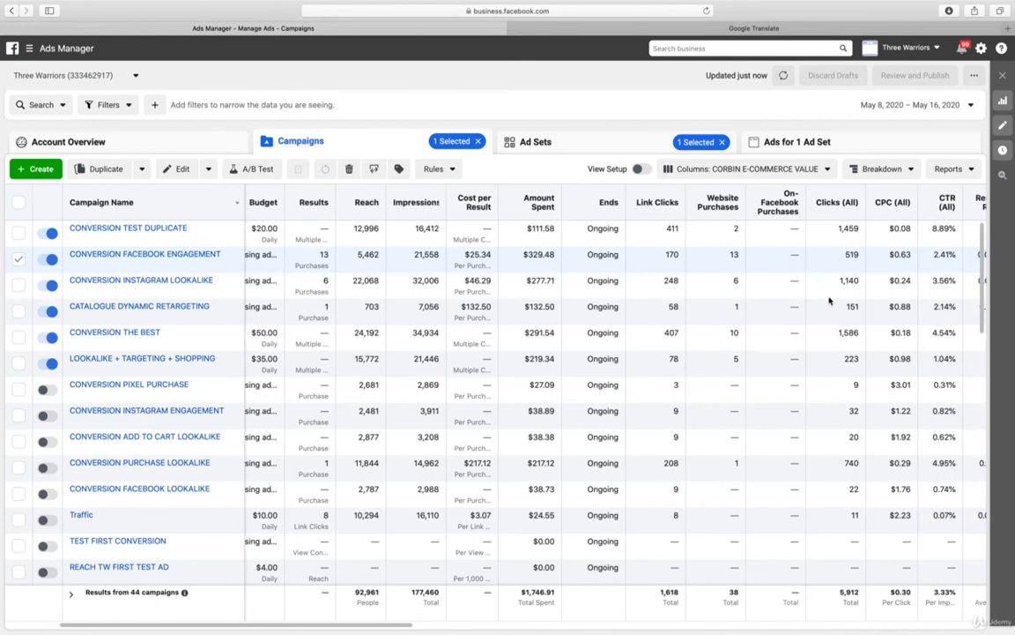
scroll(829, 301, right, 3)
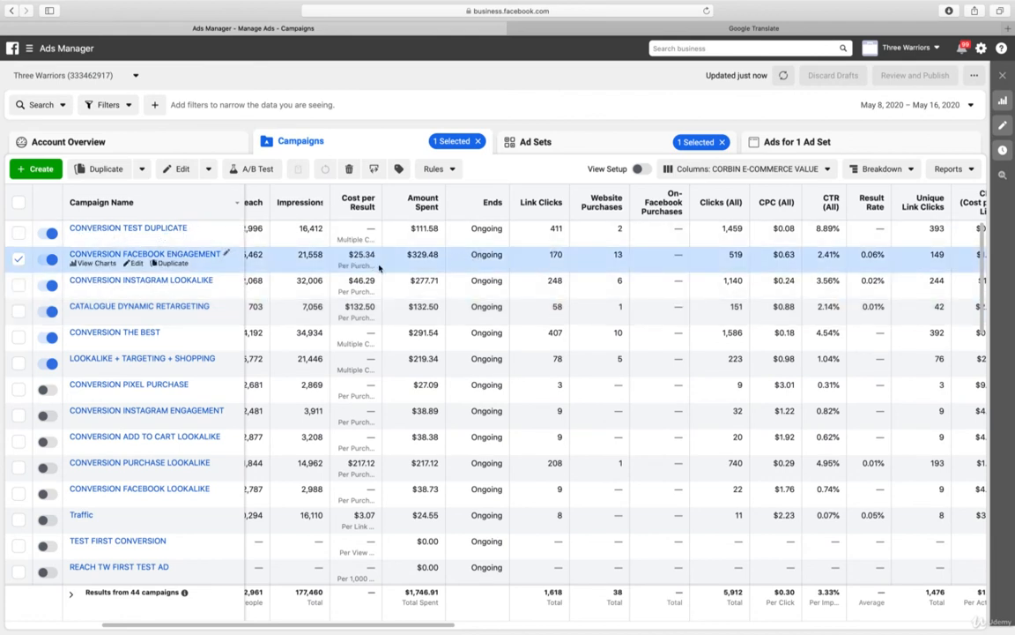
scroll(387, 274, left, 5)
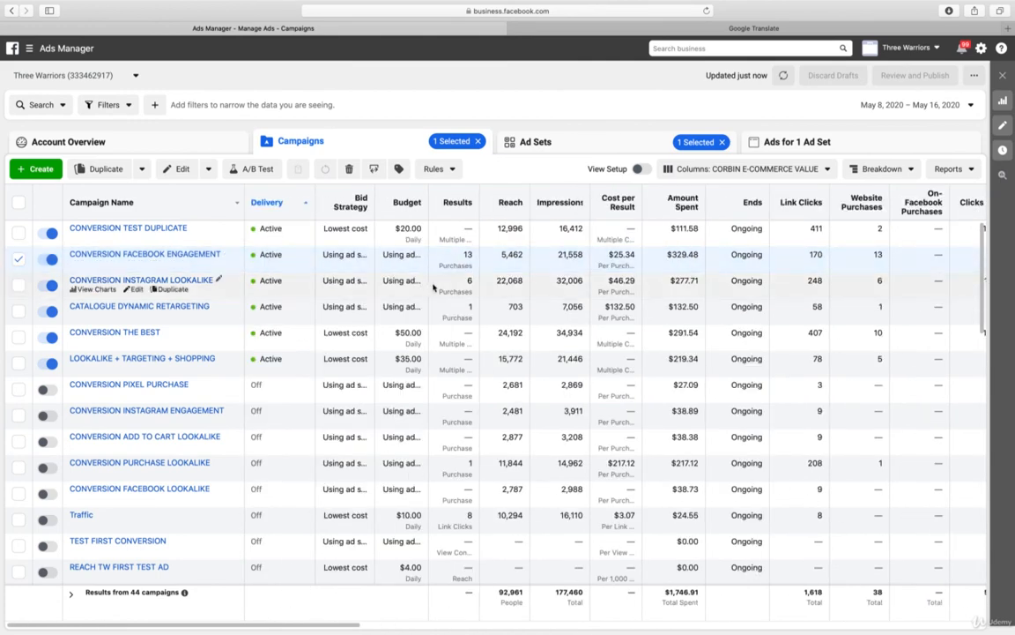
Switch from Ads Manager to Ads Reporting and break the untitled report down by Campaign Name
click(67, 49)
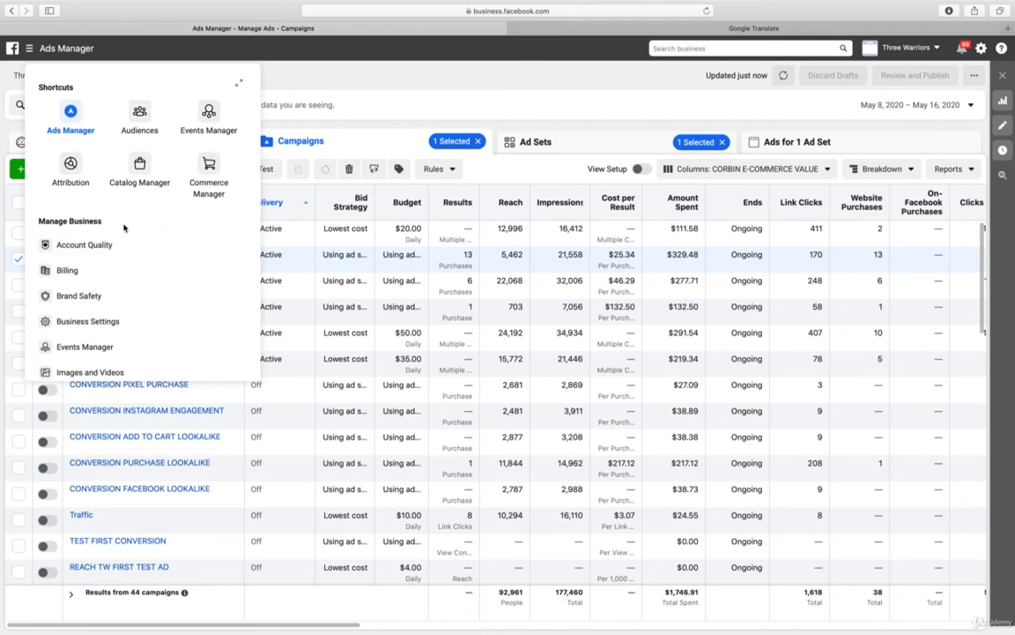
scroll(91, 296, down, 4)
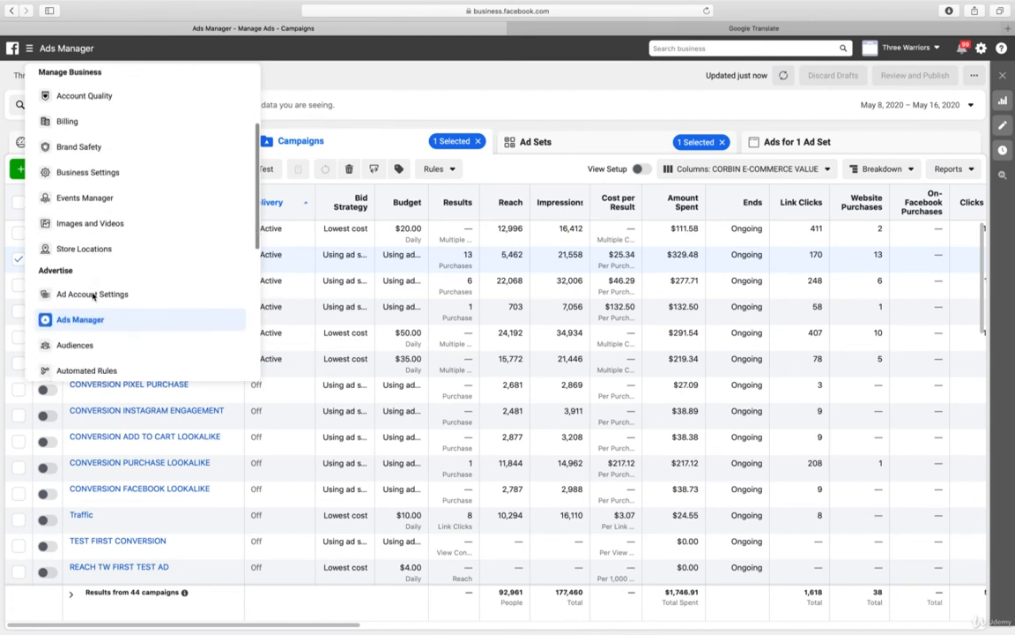
scroll(93, 295, down, 5)
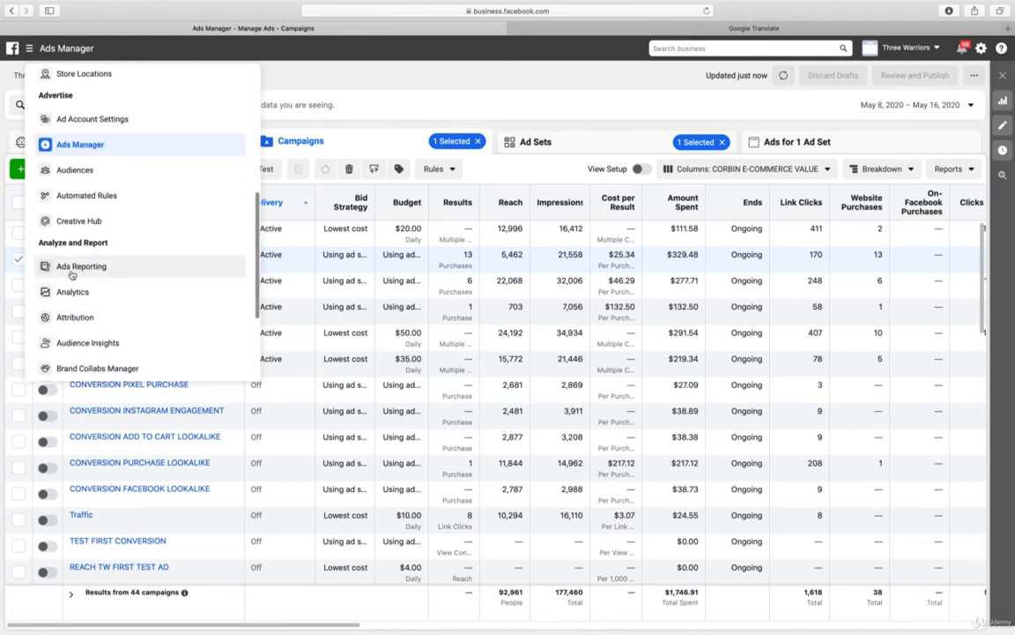
click(74, 269)
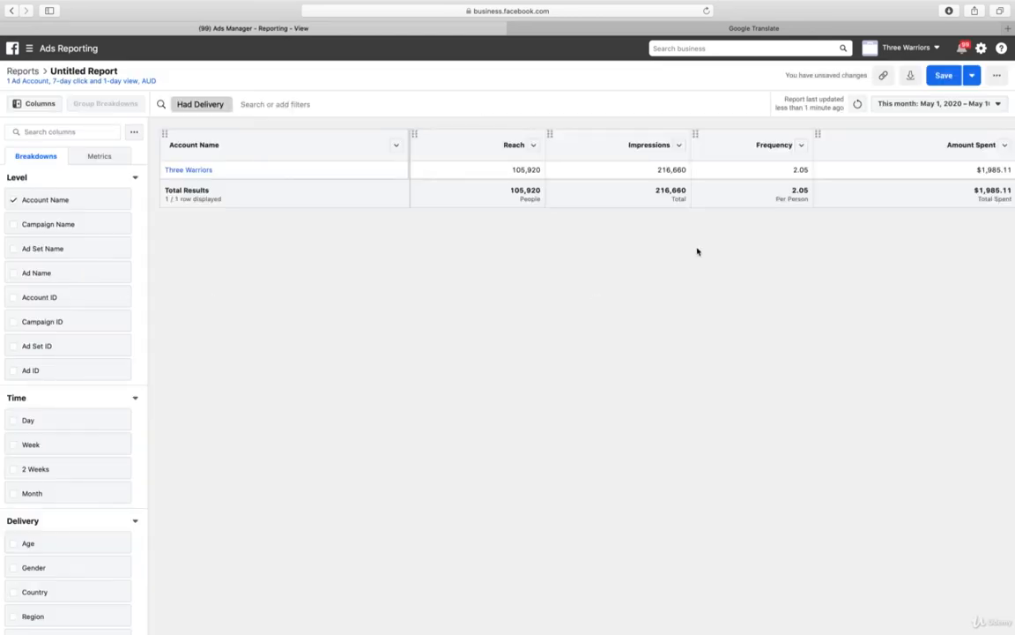
click(29, 227)
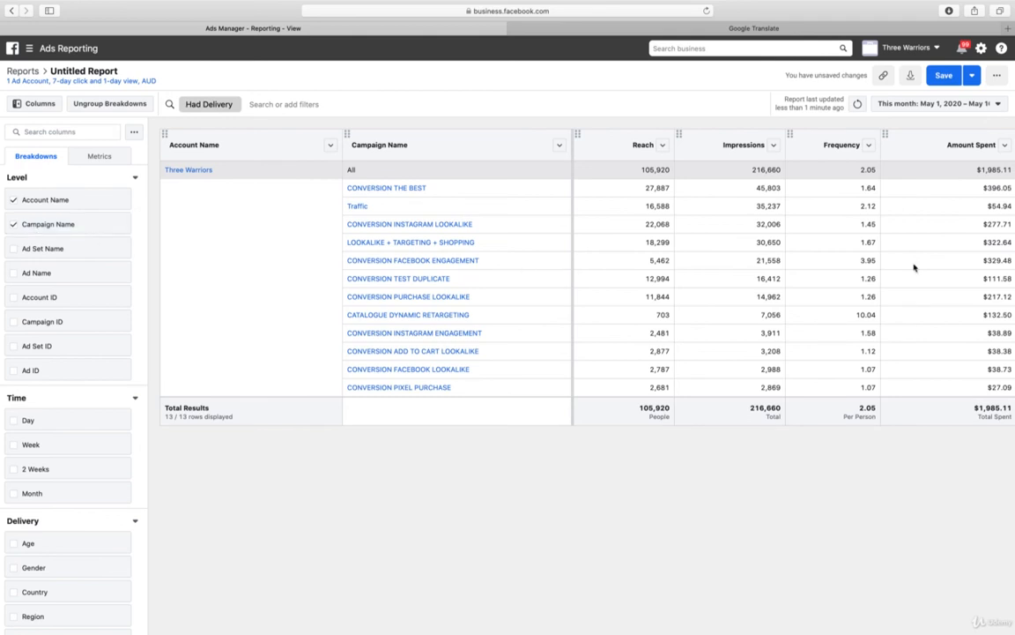
Set the report's date range to May 8–16, 2020
click(932, 106)
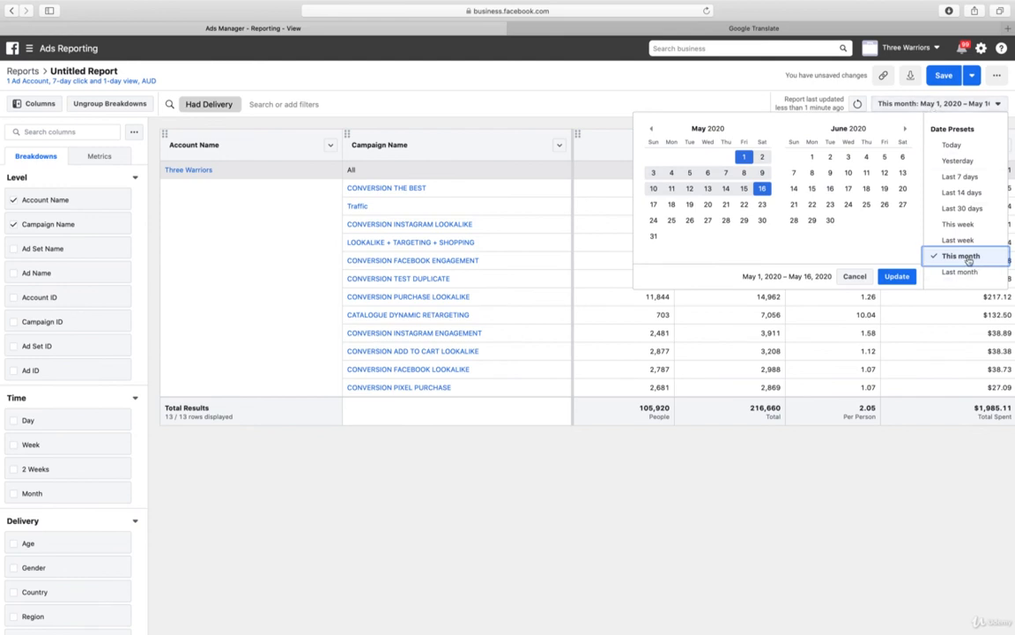
click(743, 174)
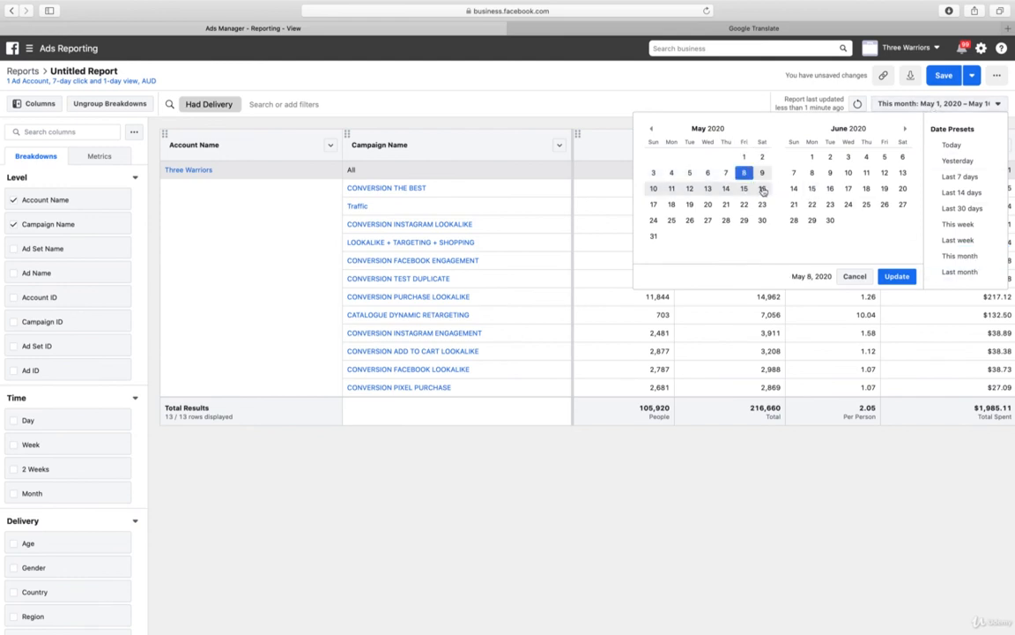
click(762, 189)
click(899, 278)
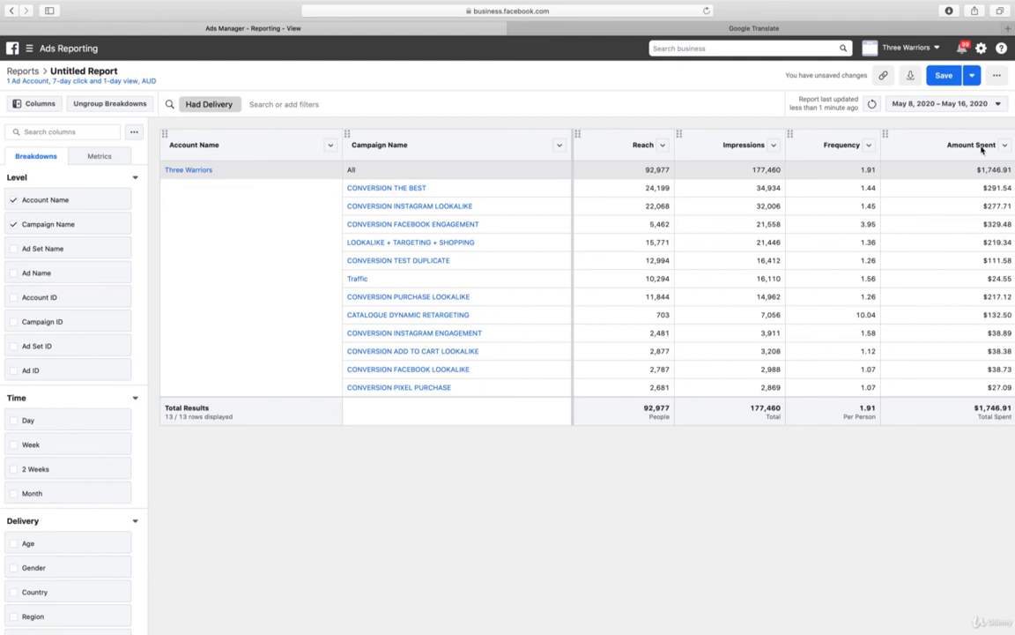
Look through the available breakdowns and rename the report 1 WEEK REPORT
mouse_move(848, 148)
scroll(91, 363, down, 3)
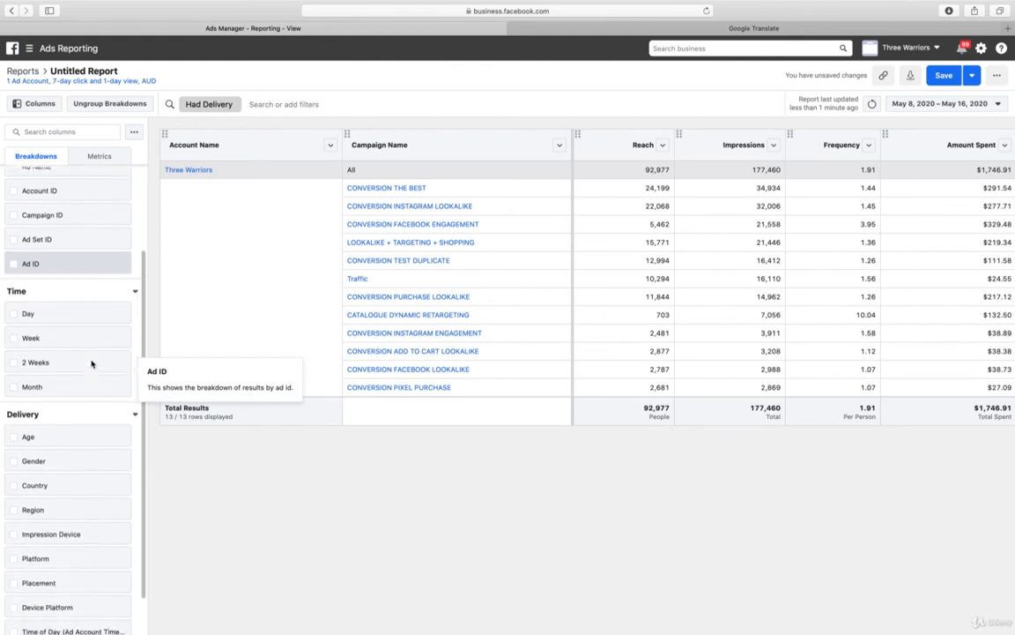
scroll(92, 363, down, 2)
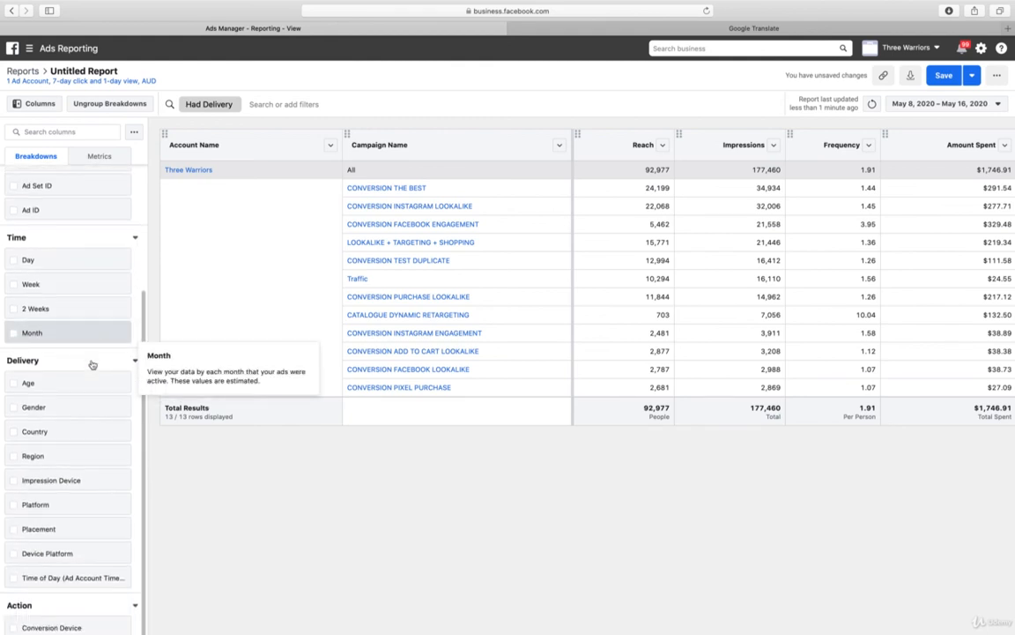
scroll(92, 363, up, 4)
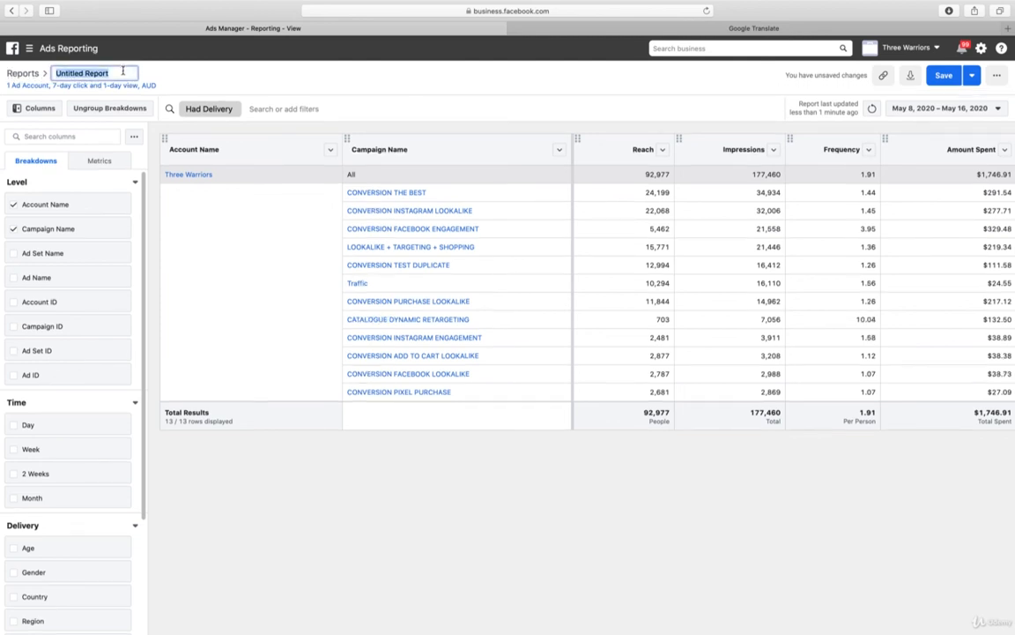
text(T)
text( WEEK RE)
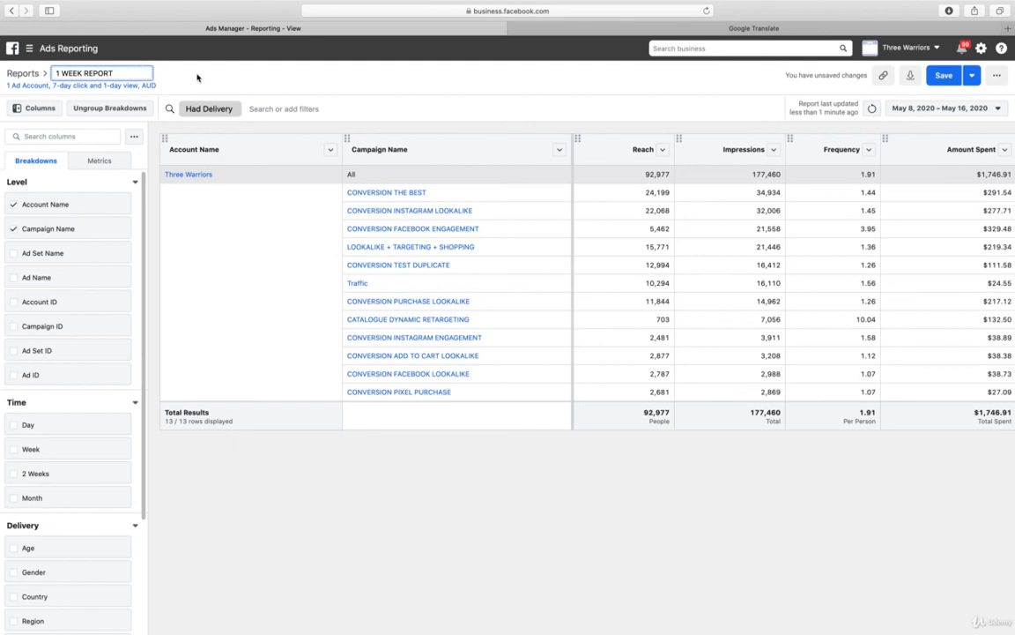
key(Return)
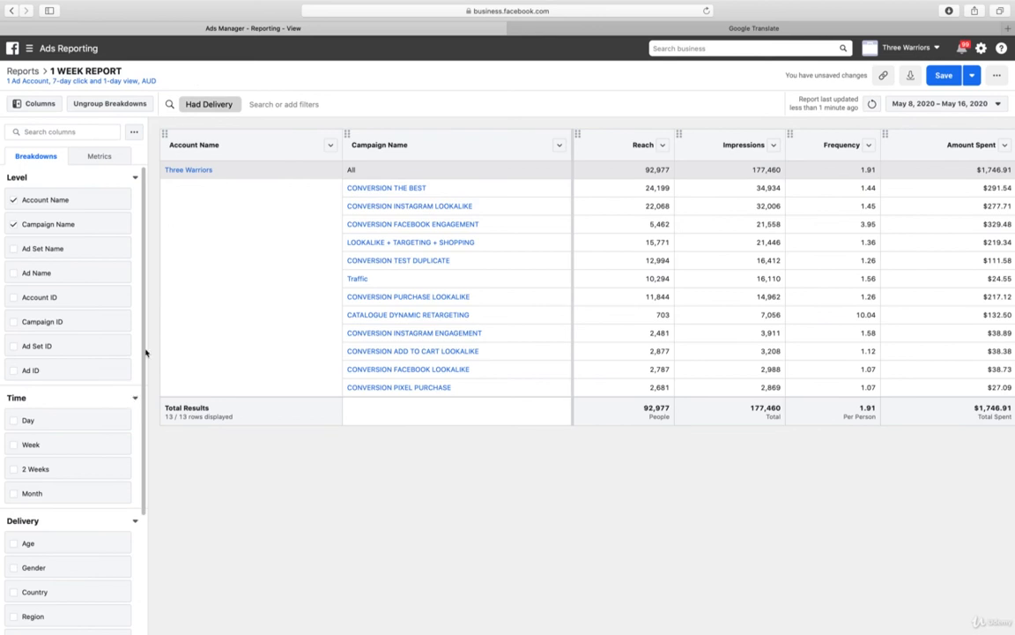
Add the performance metrics Clicks (All), CPC (All) and CTR (All) to the report
click(109, 159)
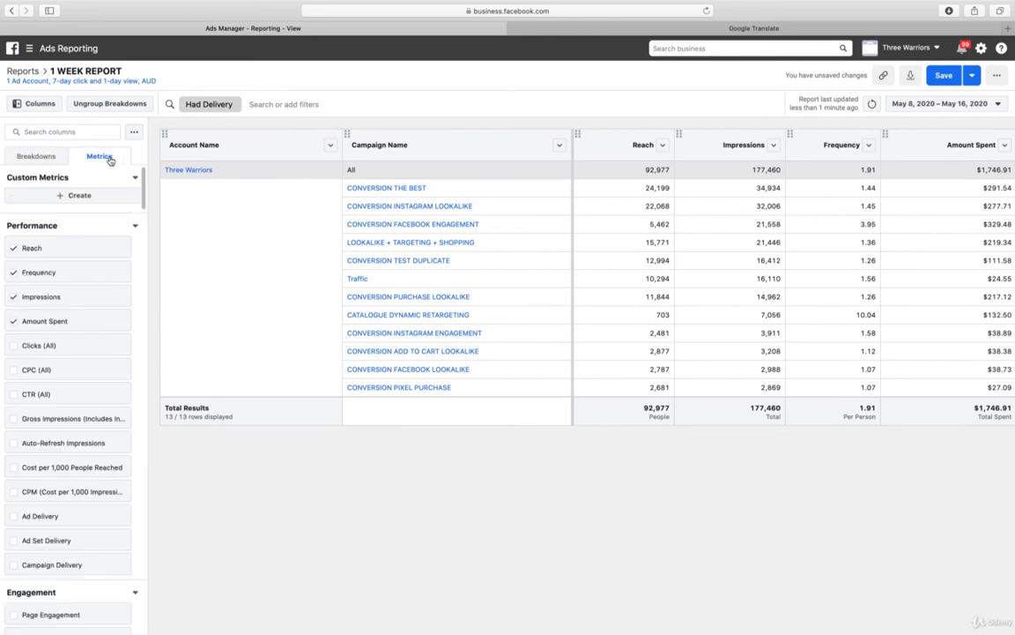
click(37, 348)
click(34, 371)
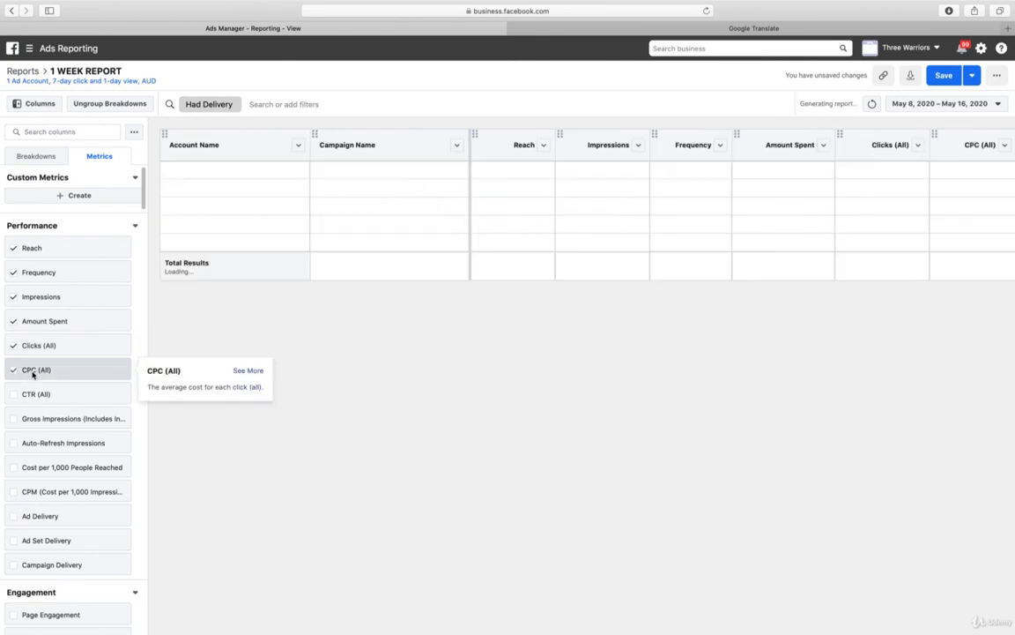
click(36, 395)
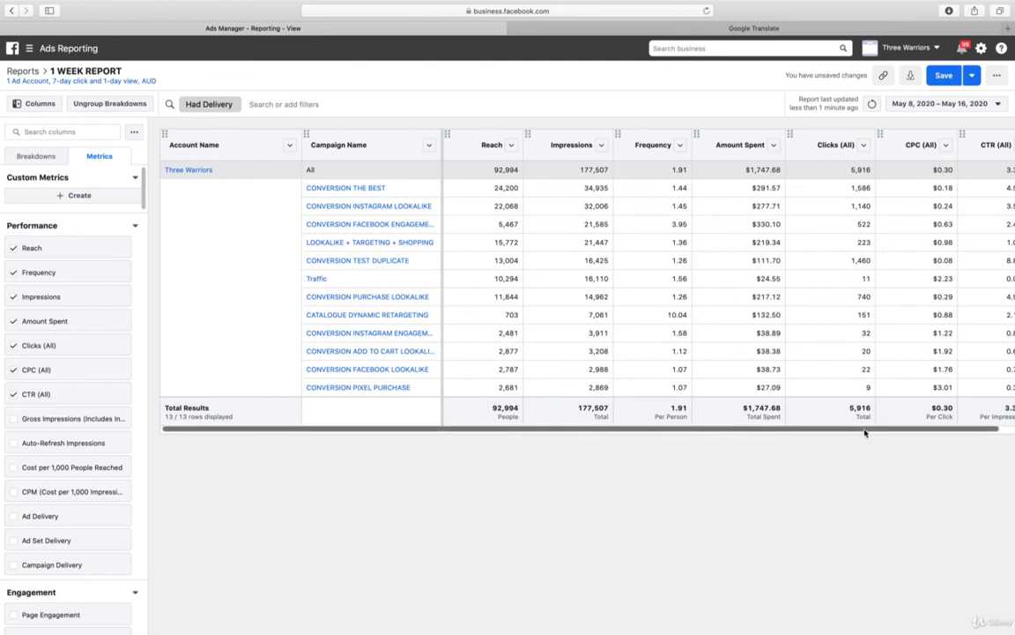
scroll(891, 432, right, 2)
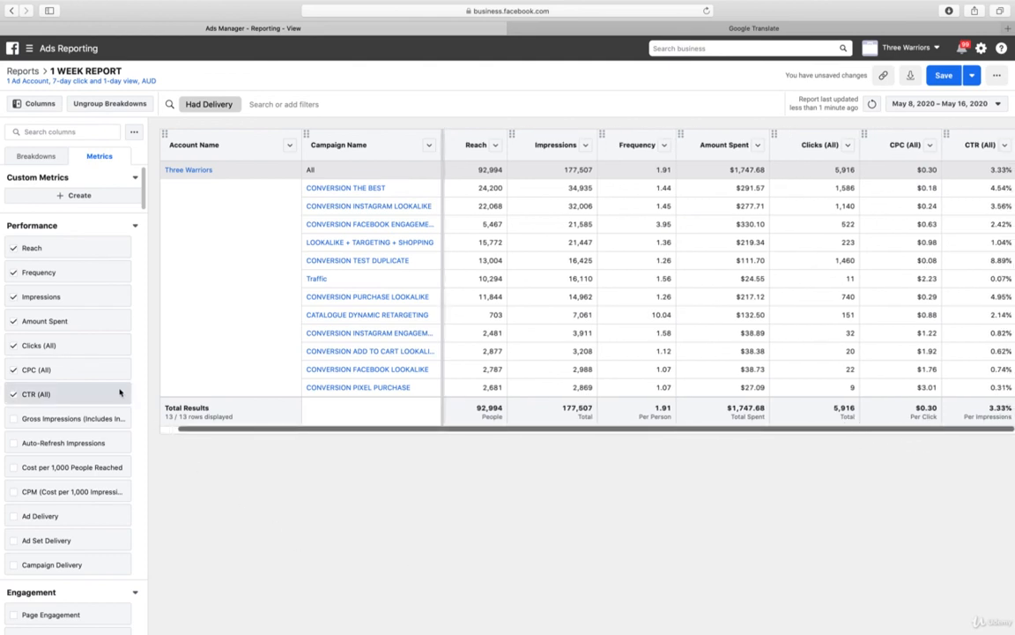
Add the engagement metrics Link Clicks and CTR (Link Click-Through Rate) to the report
scroll(113, 392, down, 5)
scroll(110, 396, down, 4)
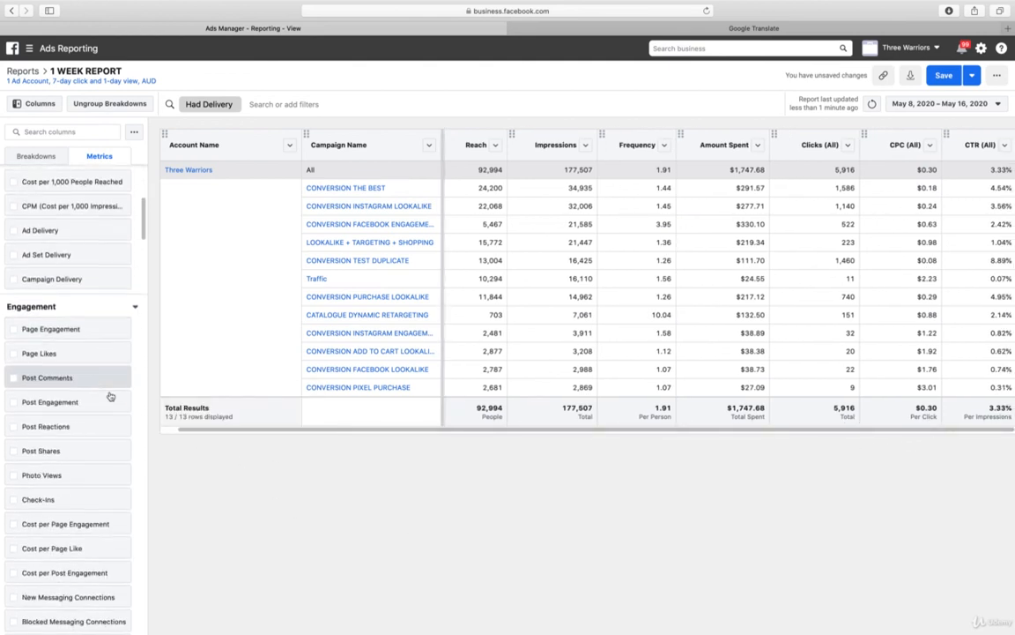
scroll(110, 396, down, 7)
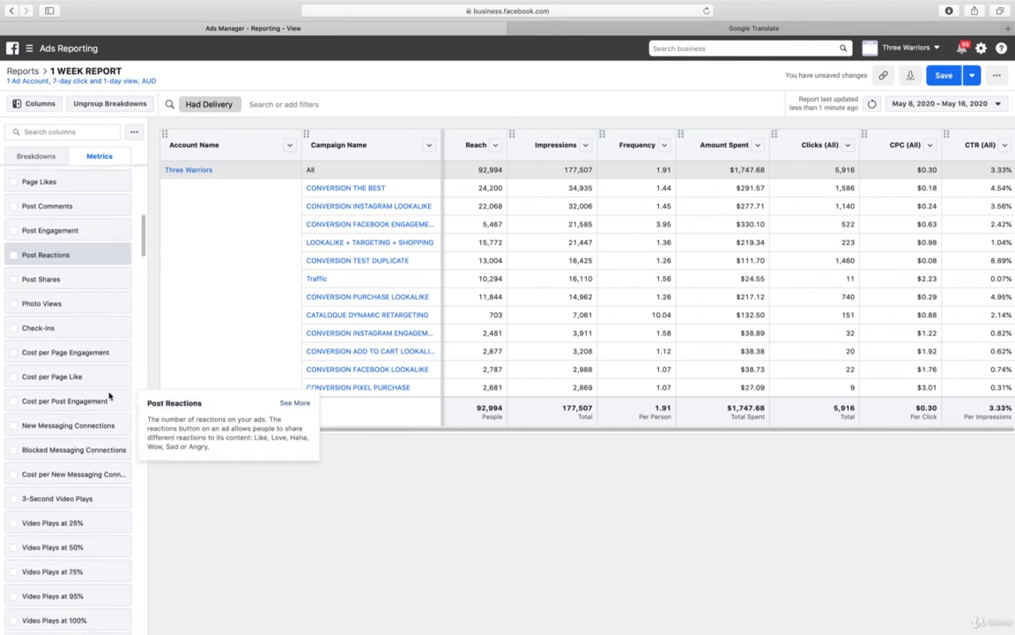
scroll(108, 397, down, 4)
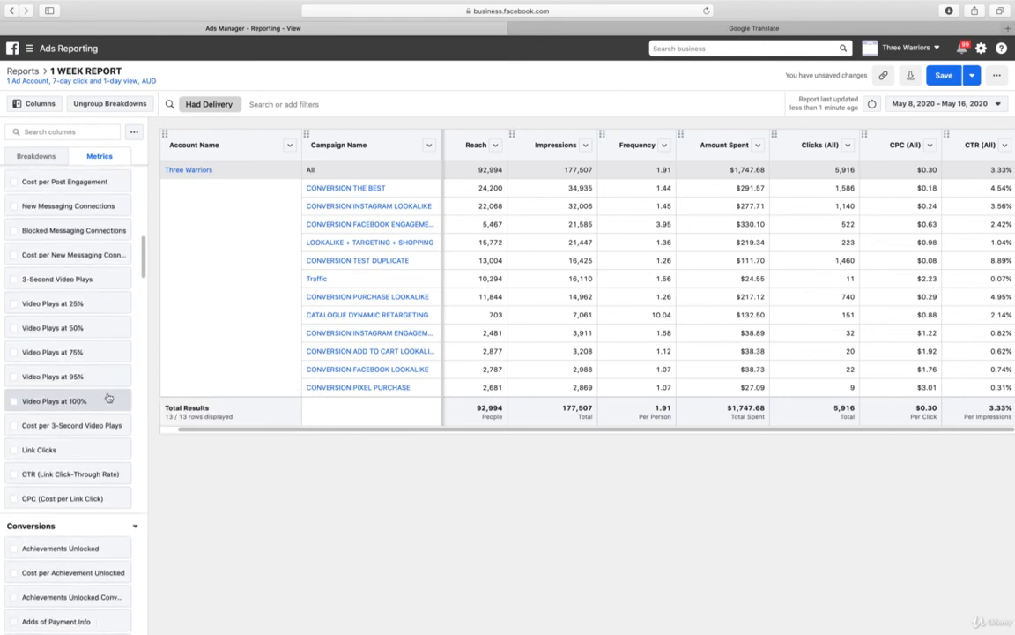
click(33, 438)
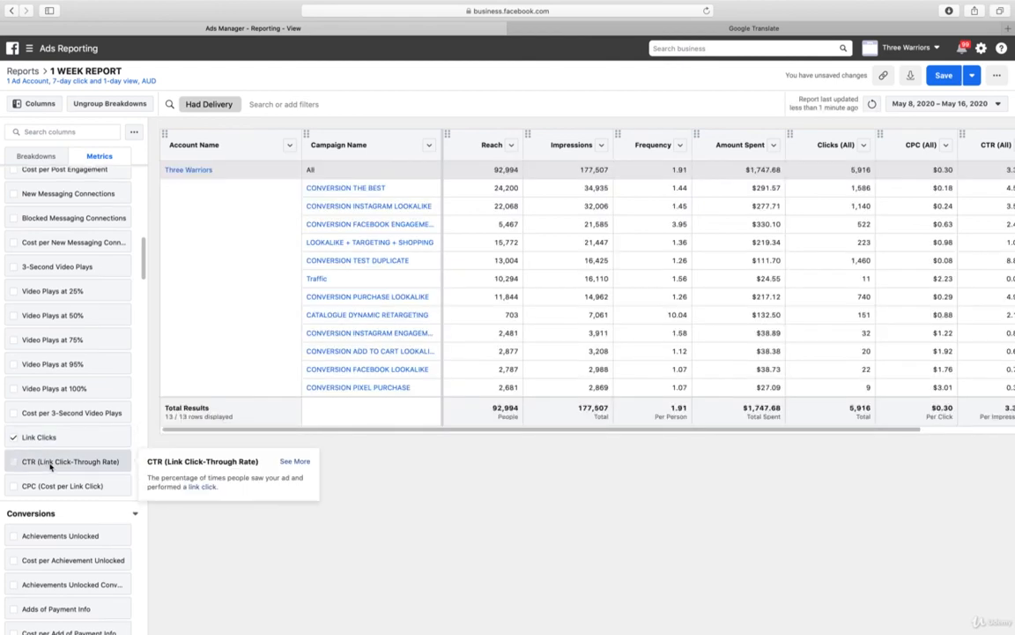
click(50, 465)
Add the conversion metrics Adds to Cart, Cost per Add to Cart and Adds to Cart Conversion Value
scroll(95, 393, down, 5)
scroll(95, 394, down, 3)
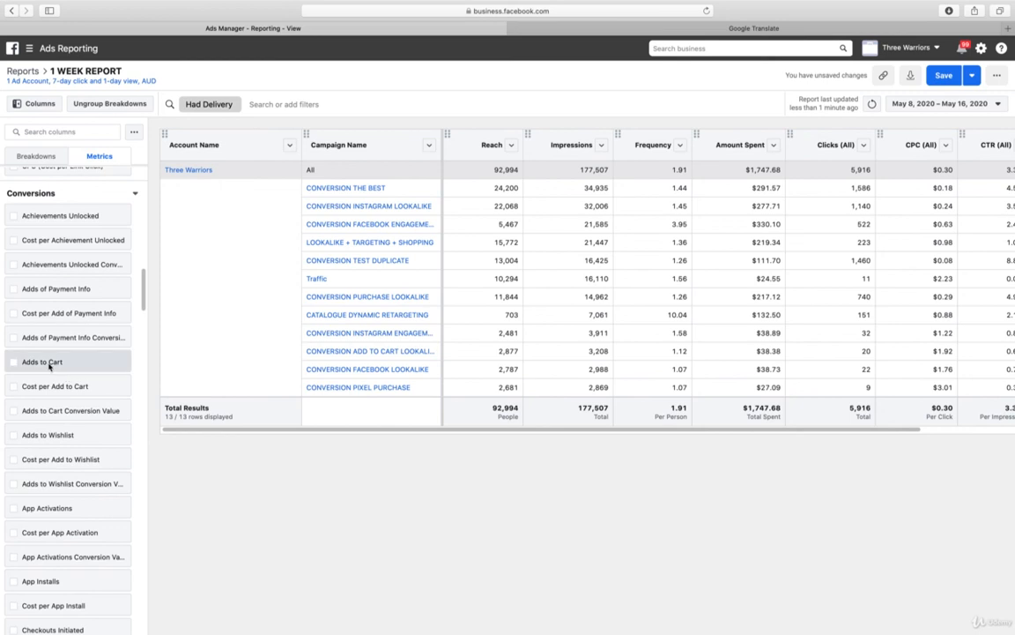
click(48, 362)
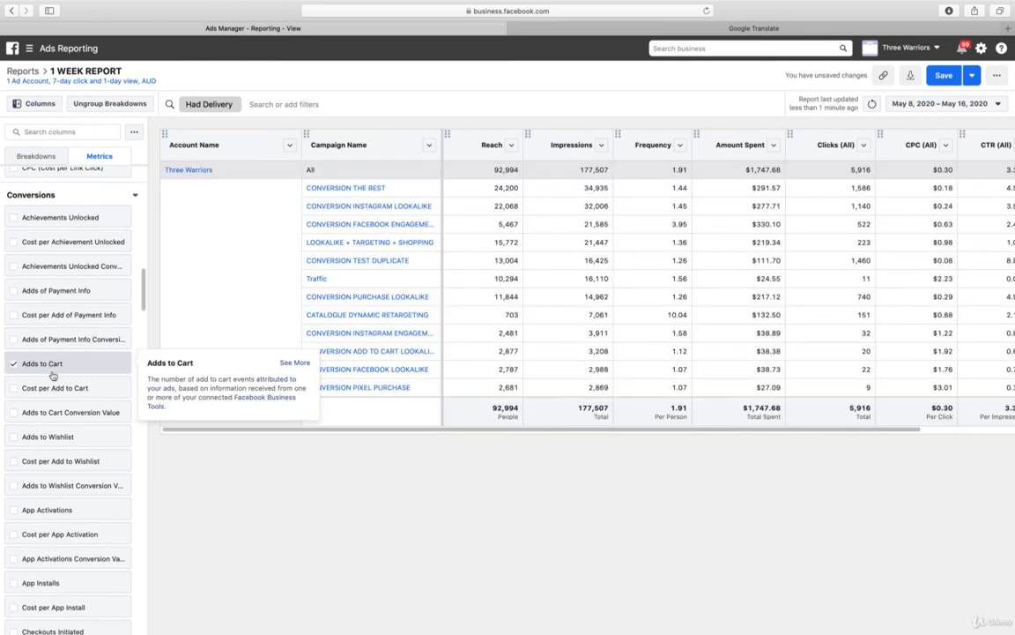
click(56, 389)
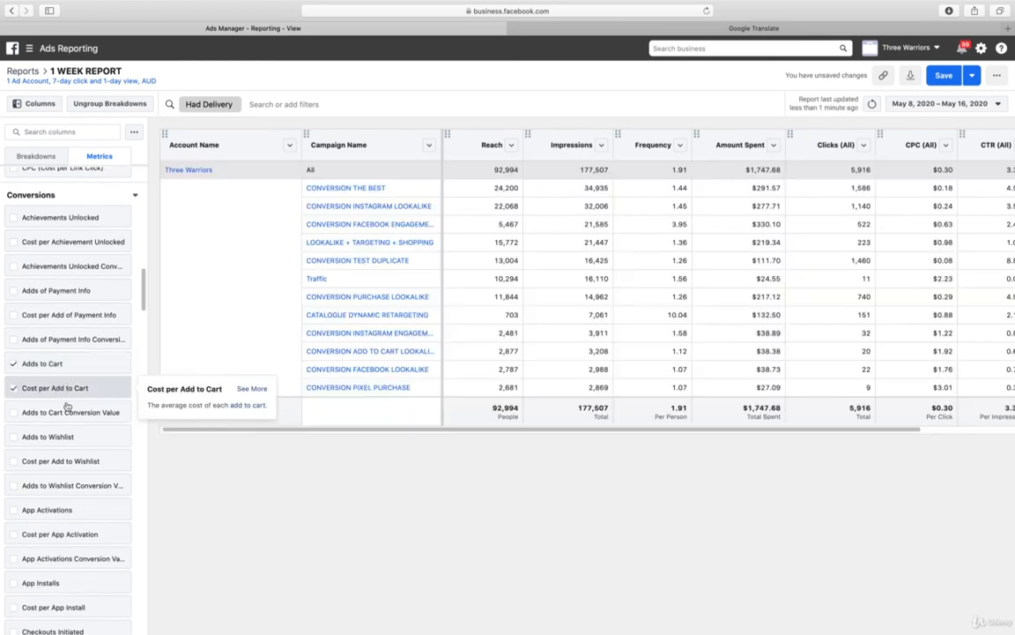
click(69, 413)
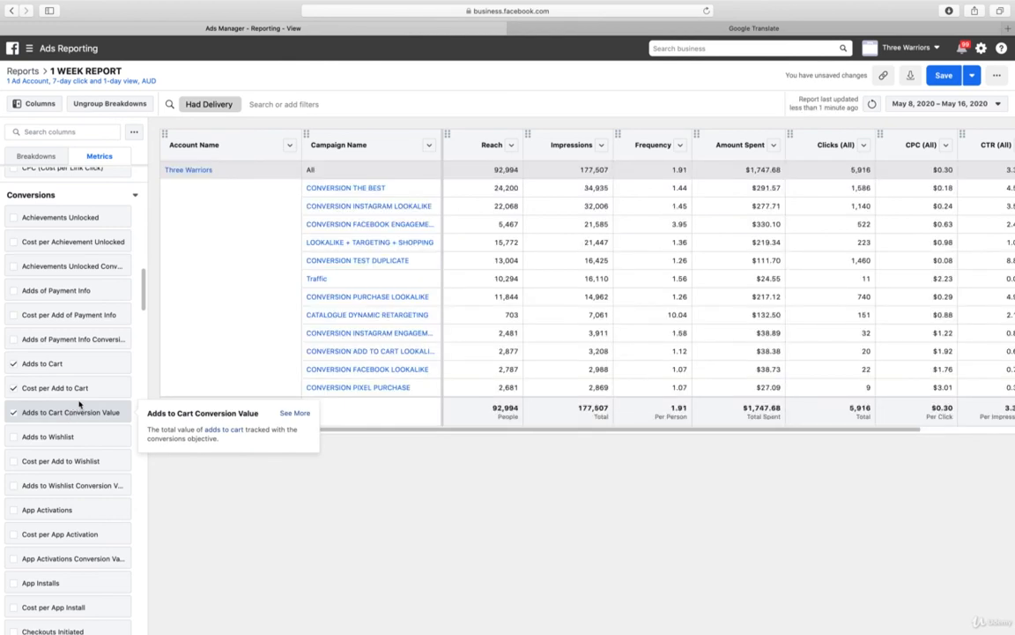
Add the metrics Checkouts Initiated, Cost per Checkout Initiated and Checkouts Initiated Conversion Value to the report
scroll(75, 407, down, 5)
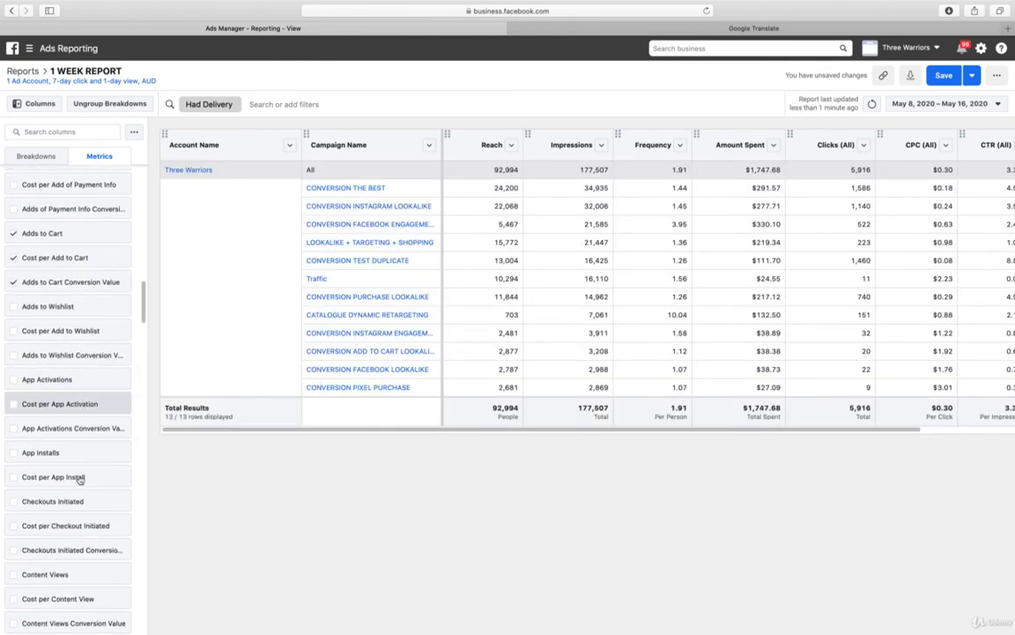
click(99, 555)
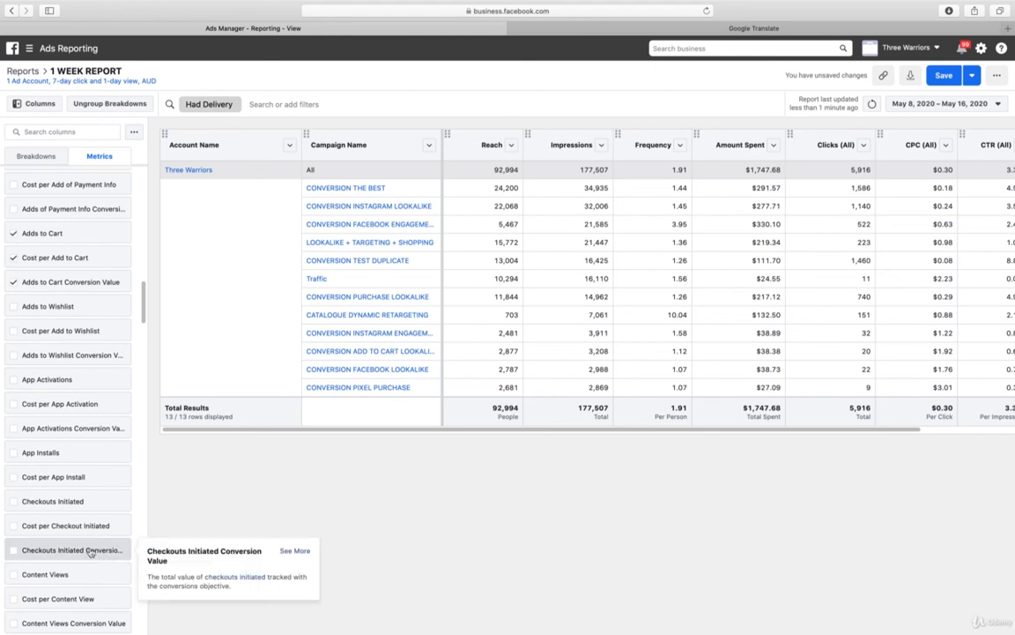
click(59, 526)
click(61, 507)
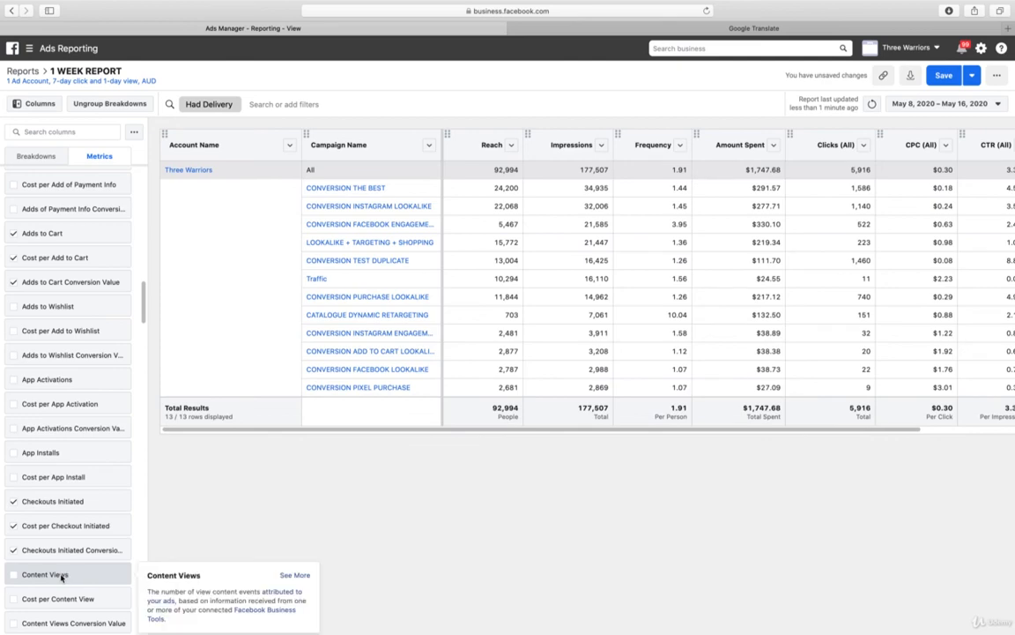
Add the metrics Content Views, Cost per Content View and Content Views Conversion Value to the report
click(62, 576)
click(75, 600)
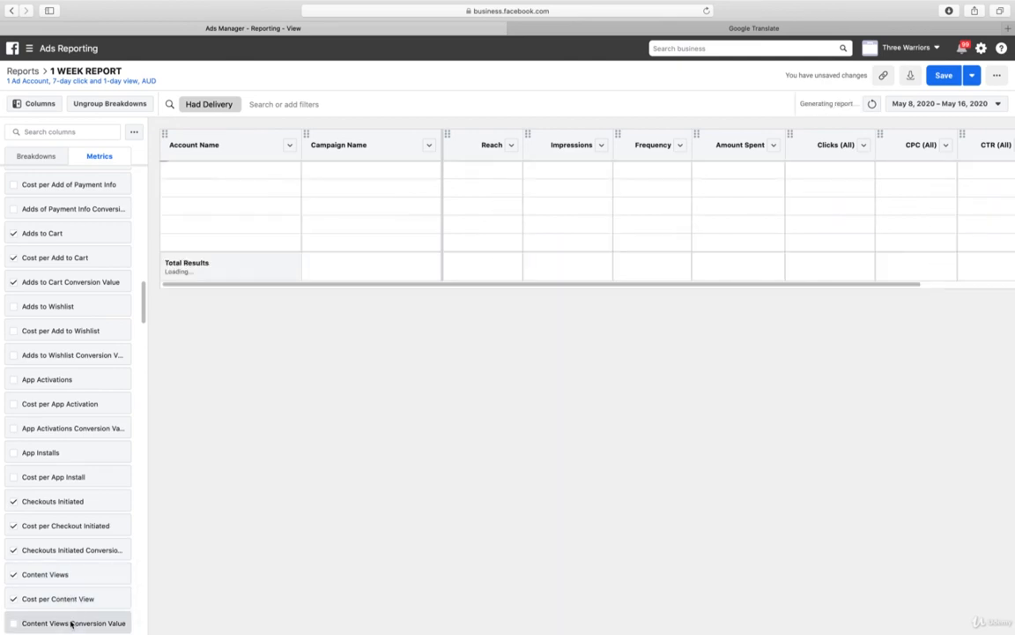
click(73, 623)
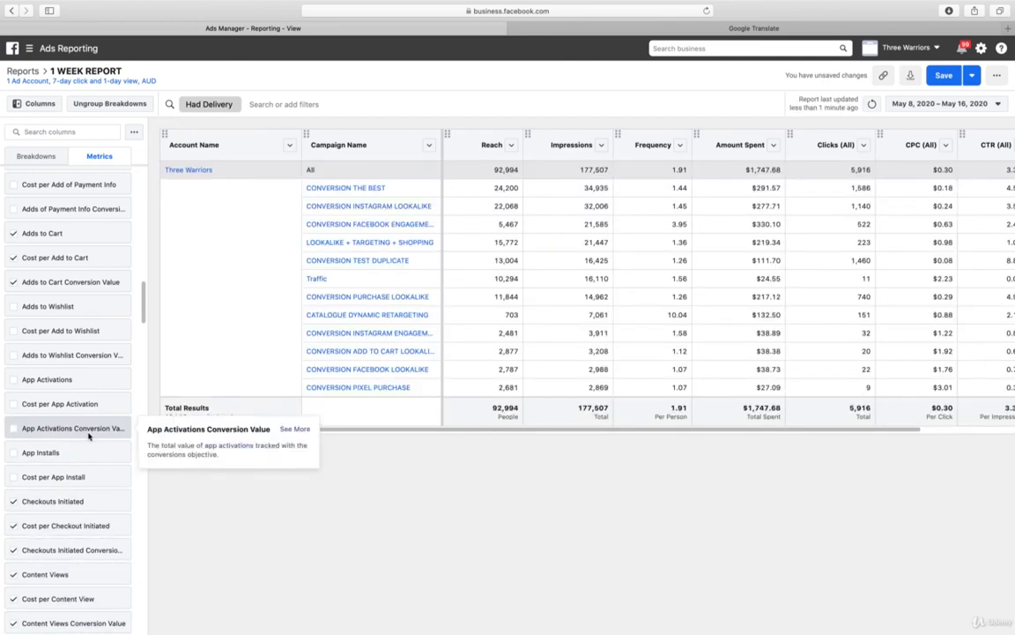
Find the purchase metrics and add Purchases, Cost per Purchase and Purchases Conversion Value to the report
scroll(102, 396, down, 5)
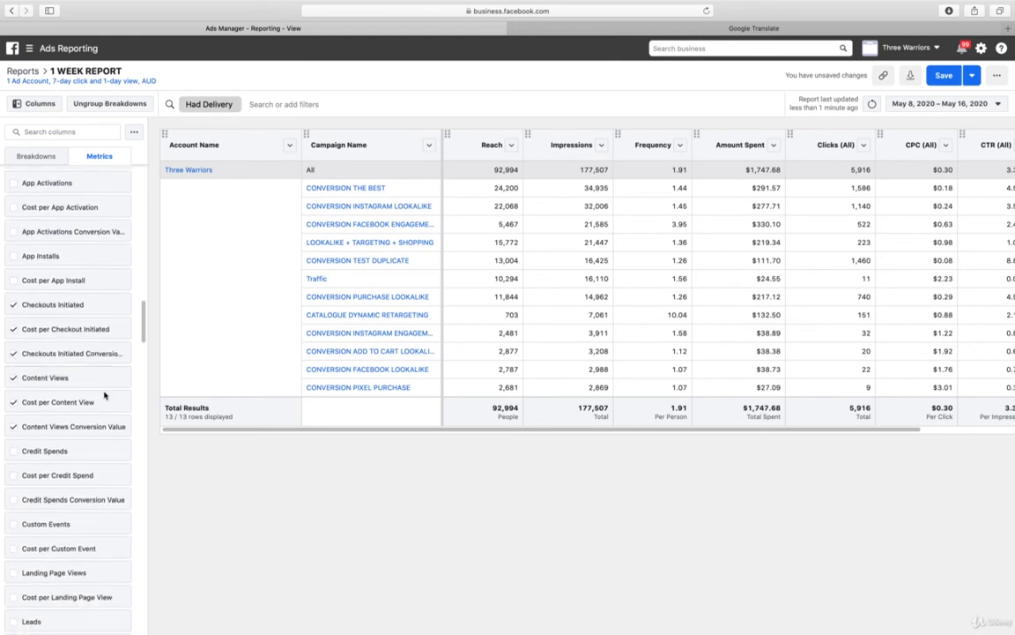
scroll(102, 396, down, 3)
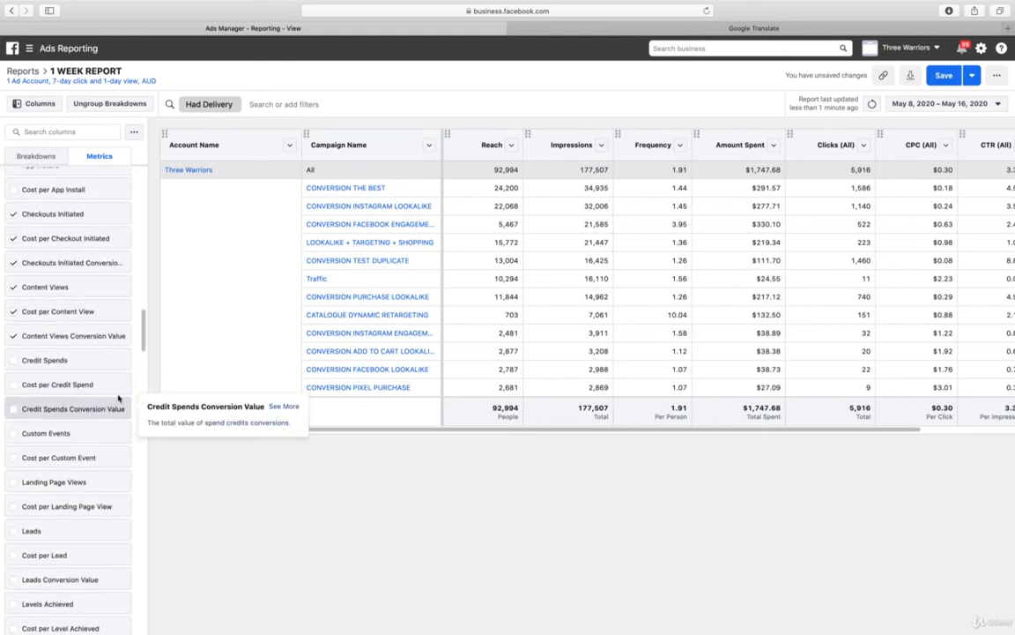
click(89, 131)
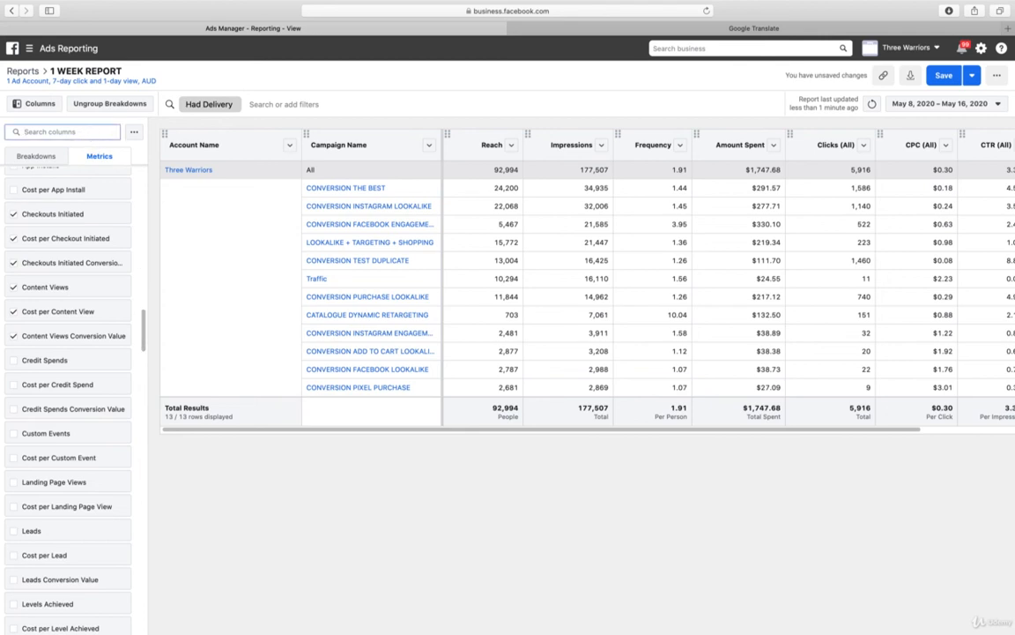
text(PUR)
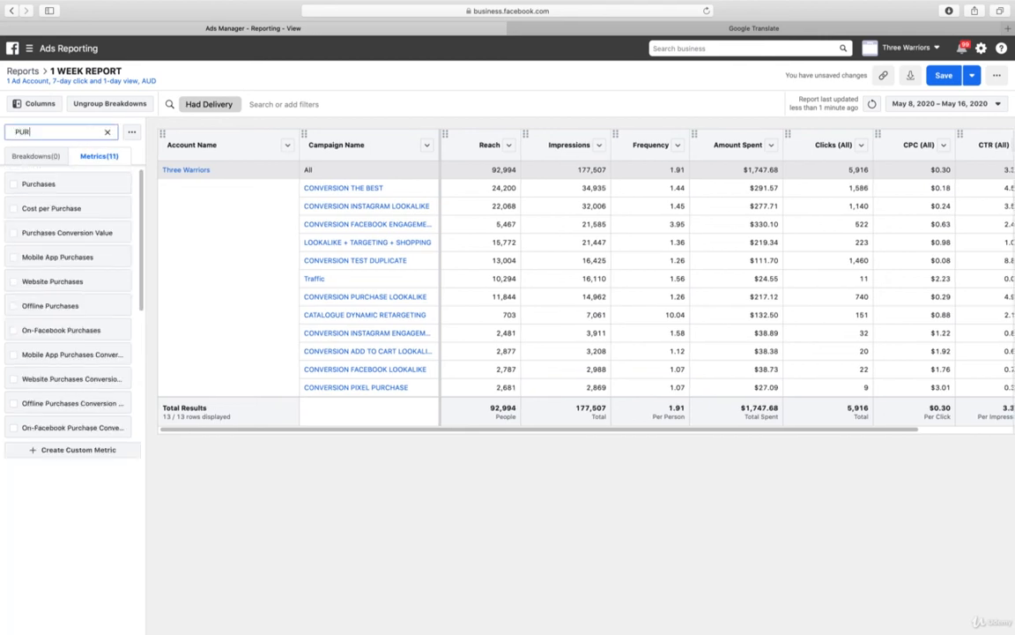
click(19, 183)
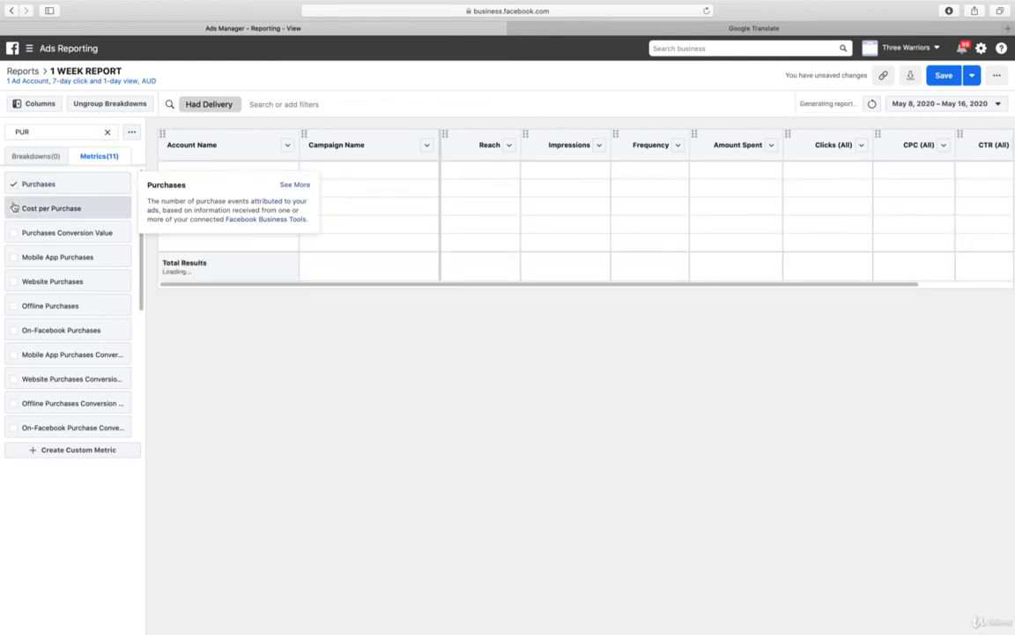
click(14, 208)
click(15, 232)
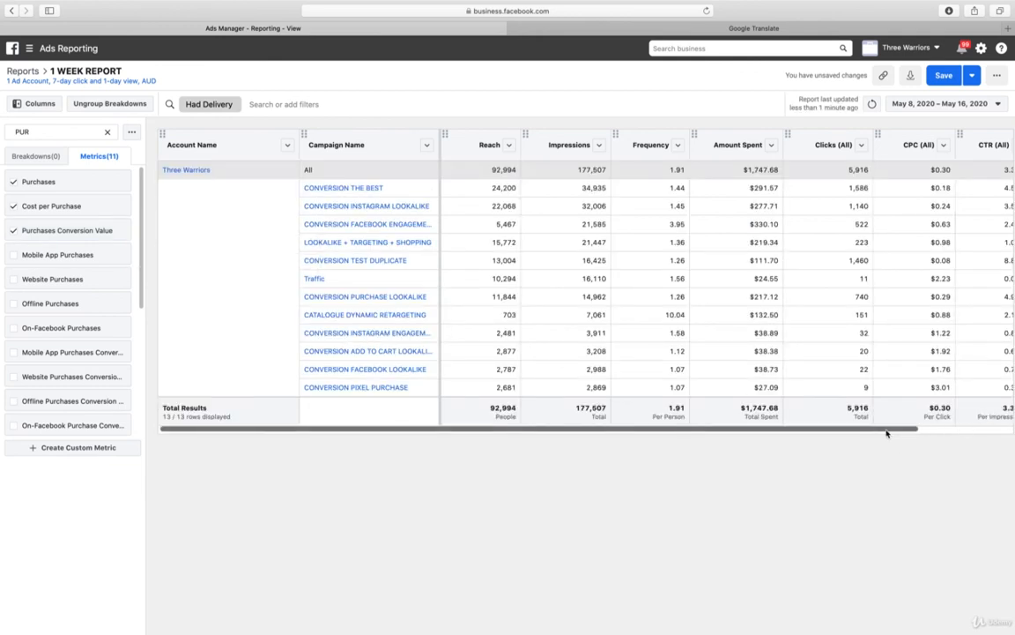
Check the report's metric columns through to Purchases Conversion Value and save the report
drag(885, 431, 1009, 433)
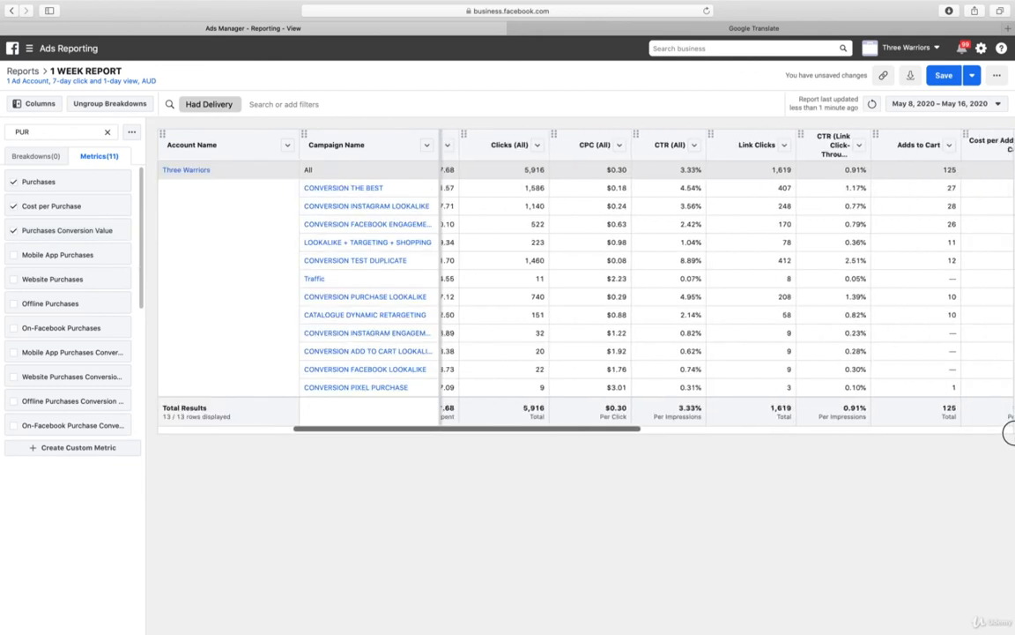
drag(581, 436, 975, 442)
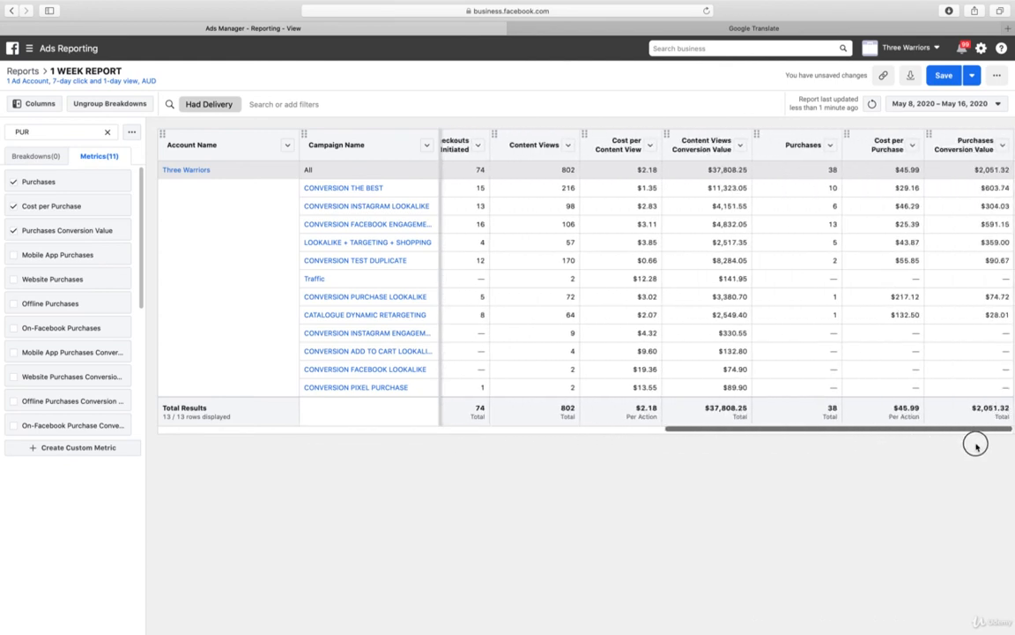
click(949, 80)
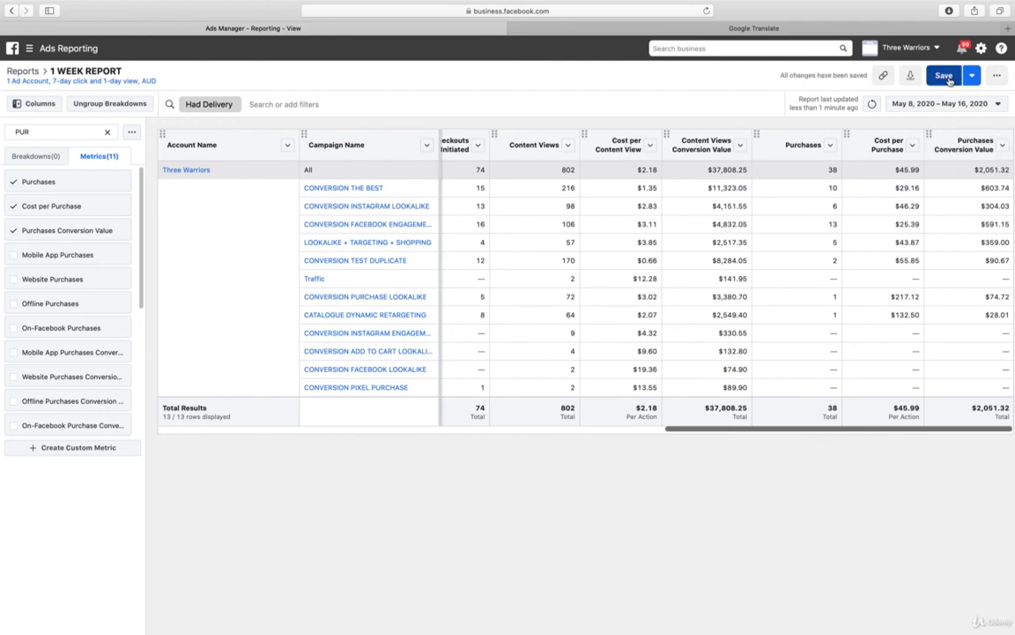
Export the 1 WEEK REPORT as a formatted .xlsx file
click(912, 79)
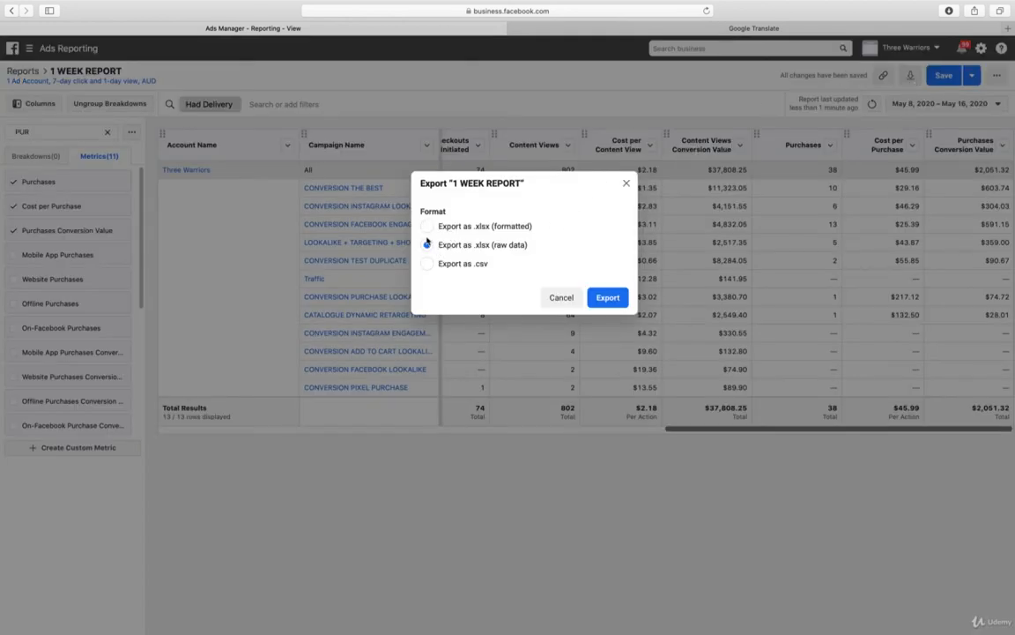
click(490, 227)
click(608, 298)
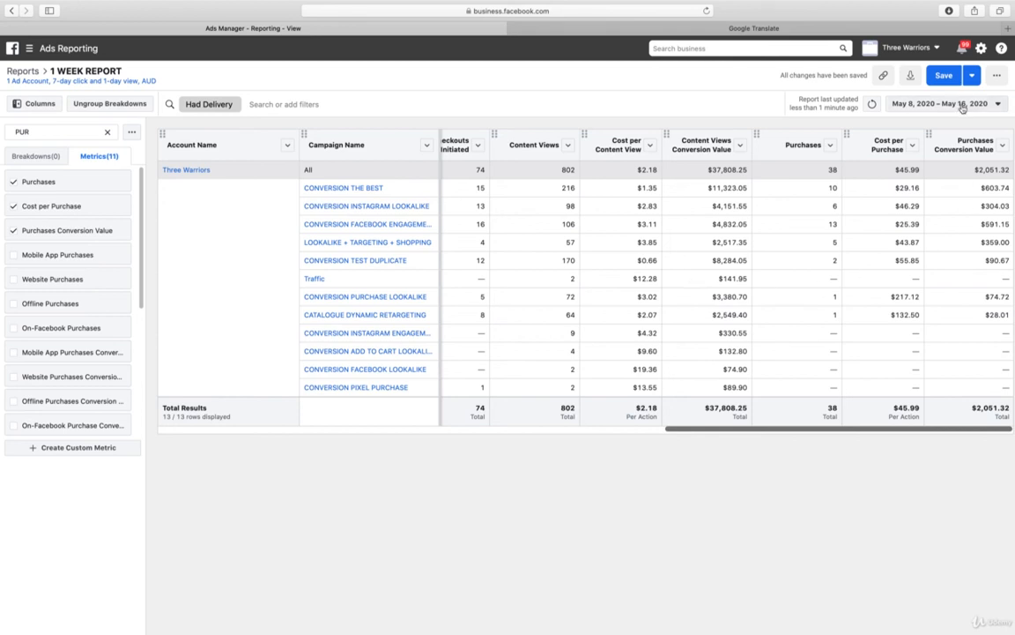
View the report's share link and look through its additional options and save options
click(885, 76)
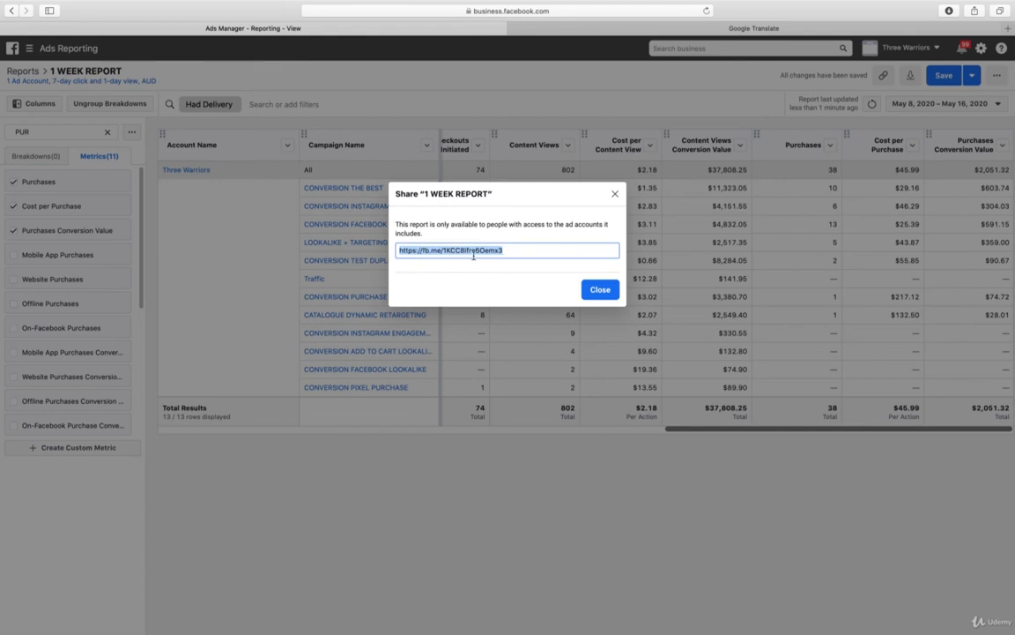
click(587, 296)
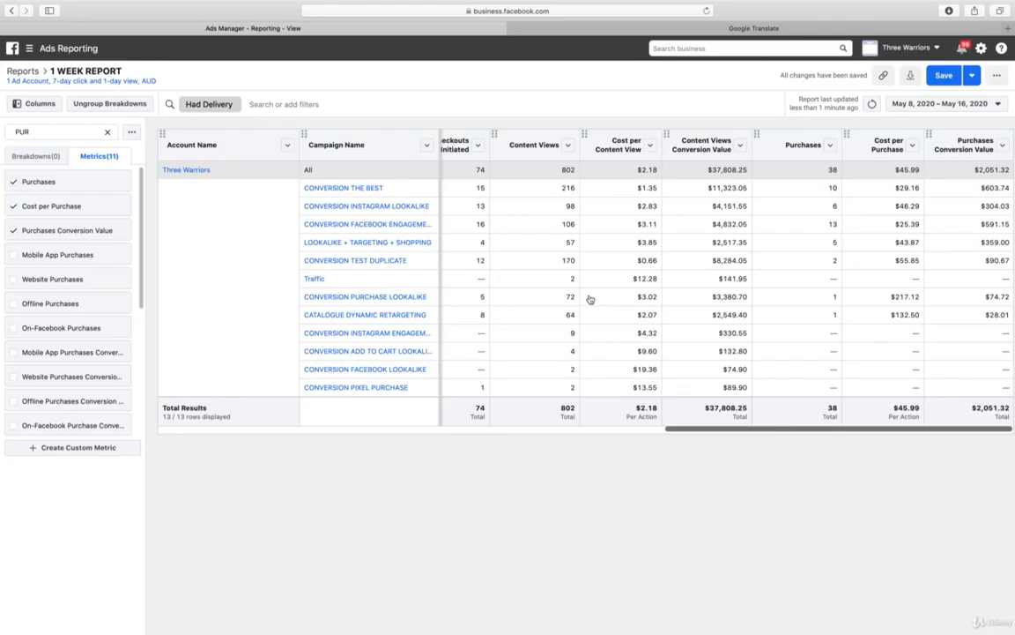
click(1004, 78)
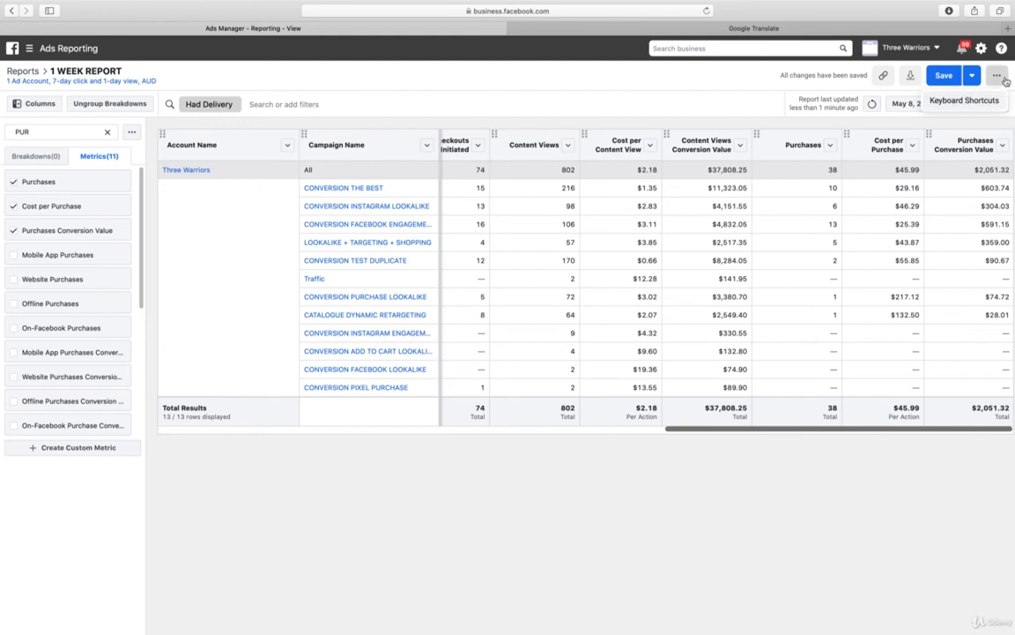
click(632, 95)
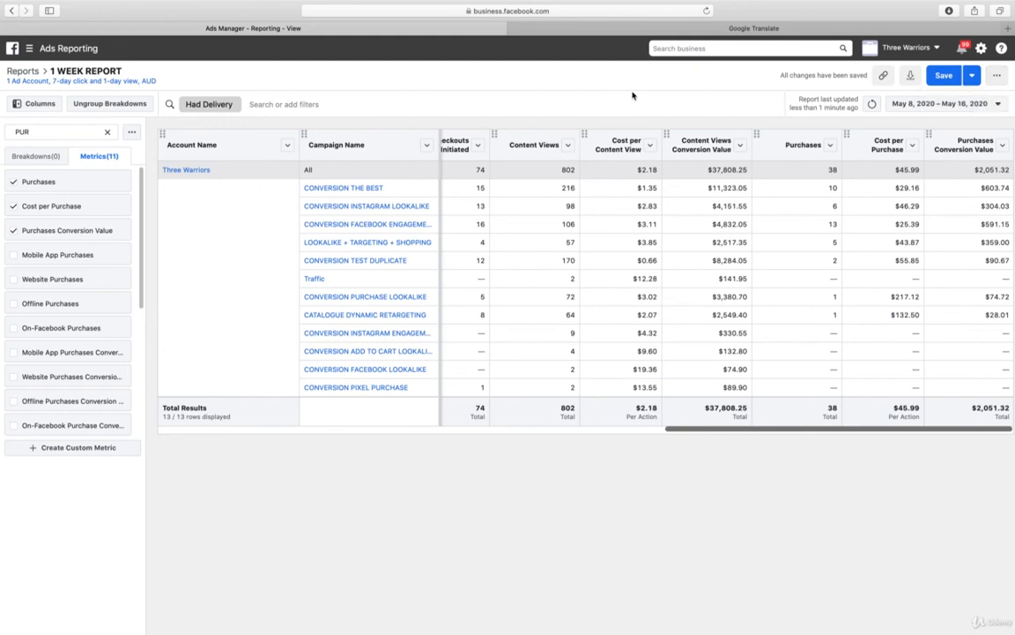
click(970, 75)
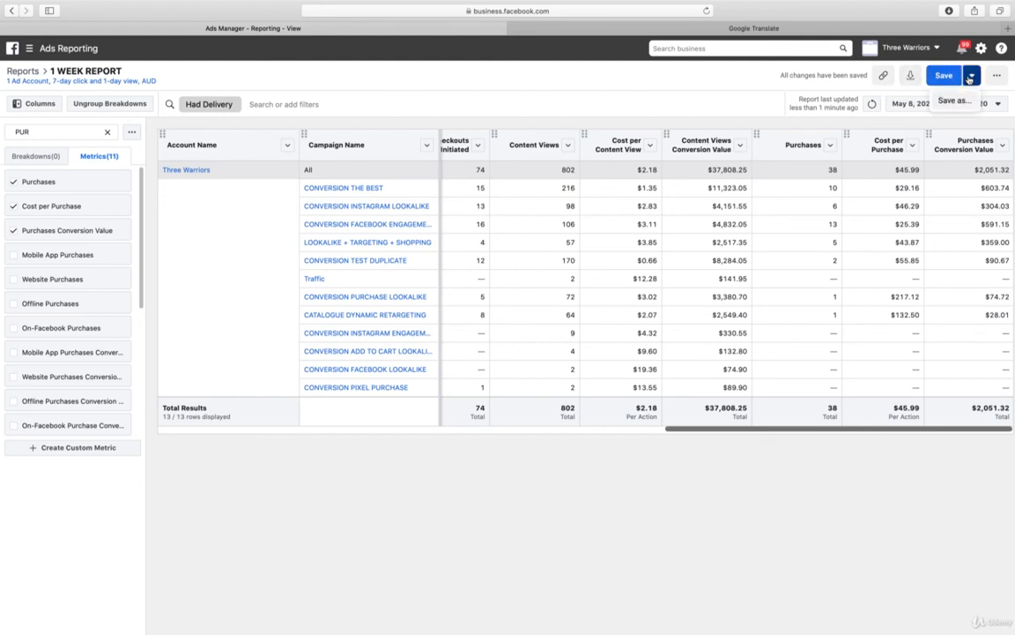
click(544, 91)
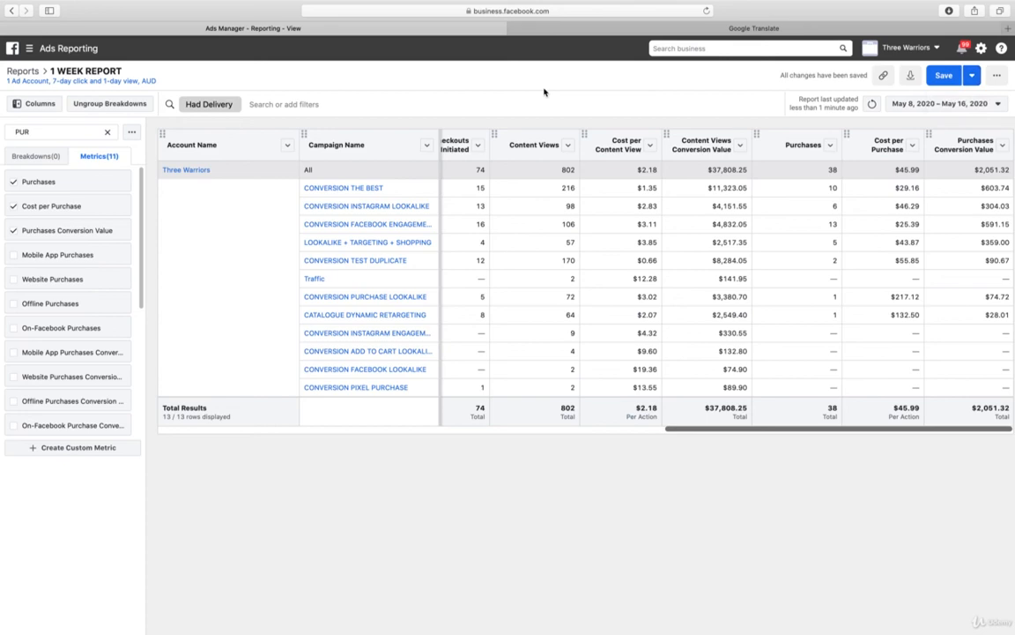
Switch to Finder and open the exported 1-WEEK-REPORT-May-8-2020-May-16-2020.xlsx from the Downloads folder in Excel
key(super+Tab)
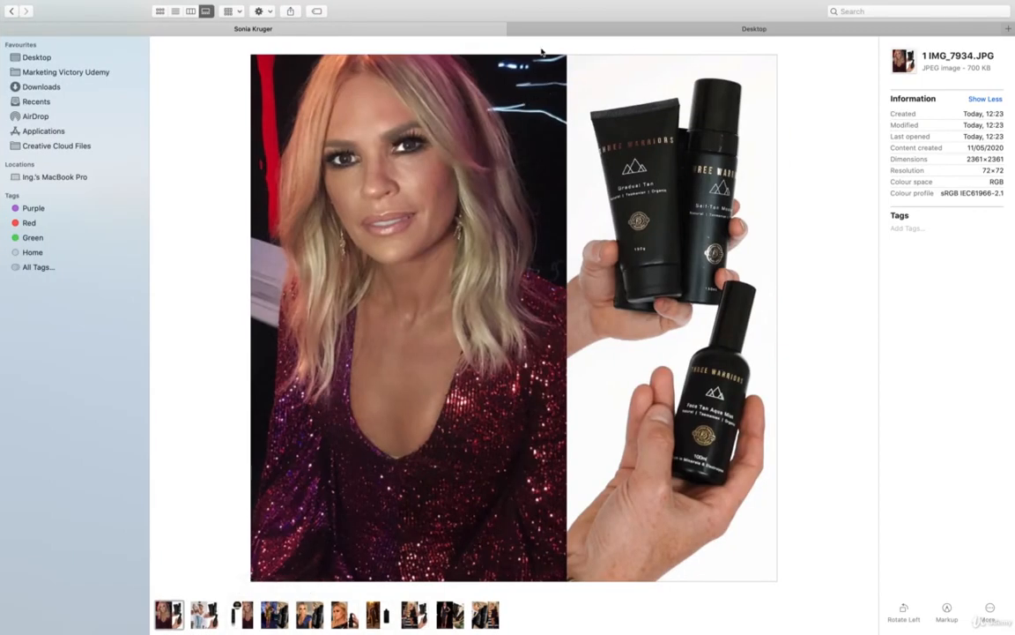
click(569, 28)
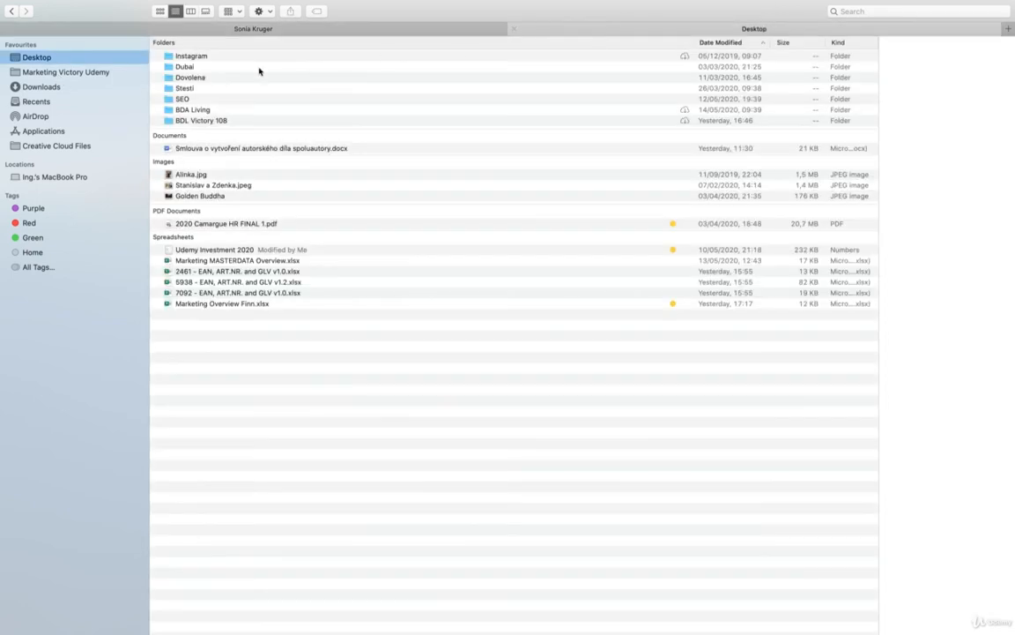
click(56, 88)
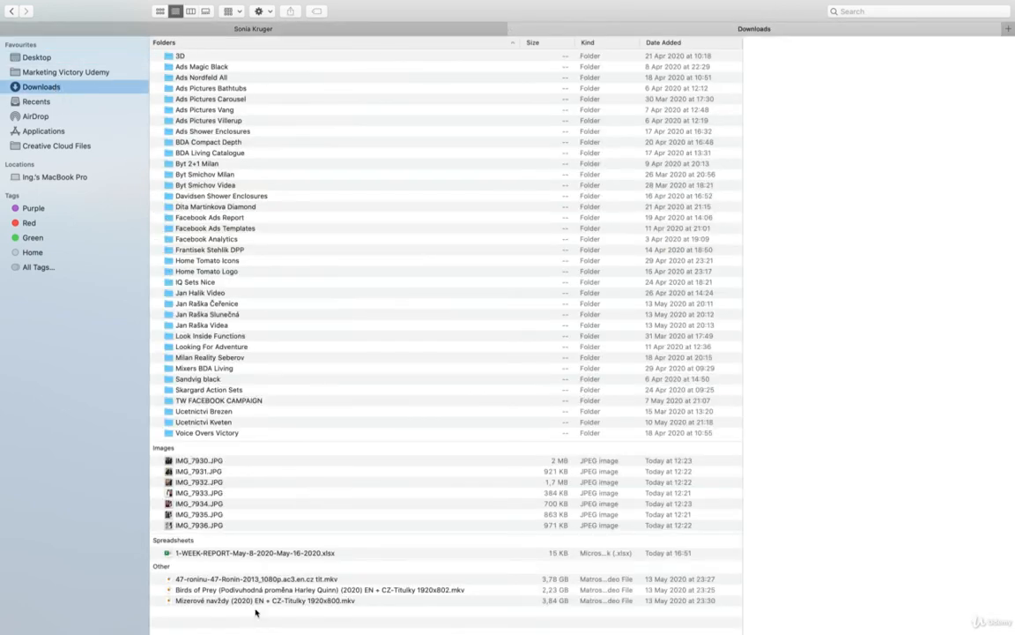
click(264, 552)
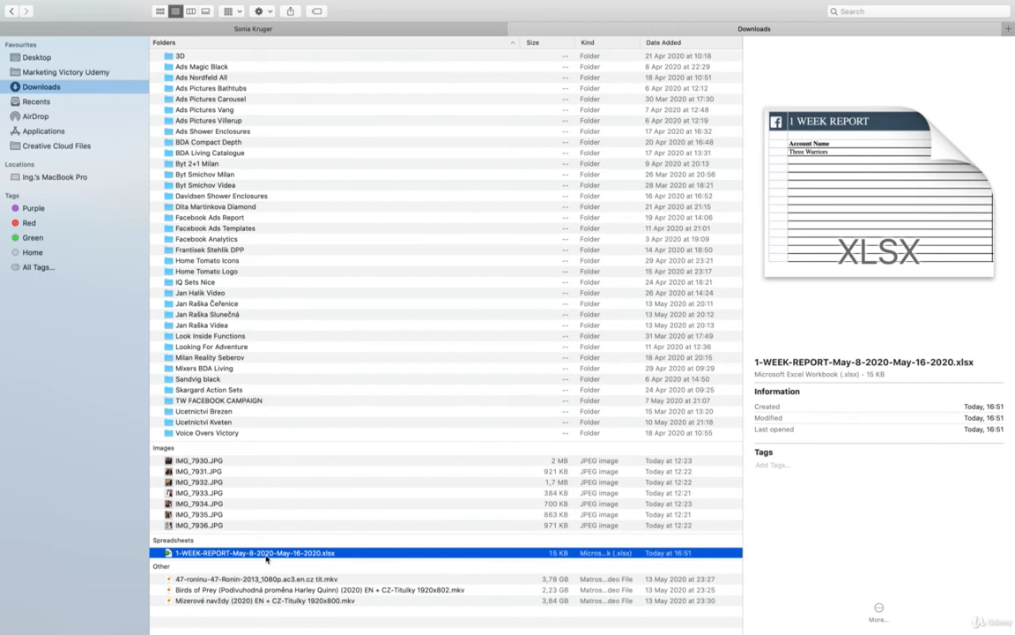
double_click(266, 555)
key(super+Tab)
key(super+Tab)
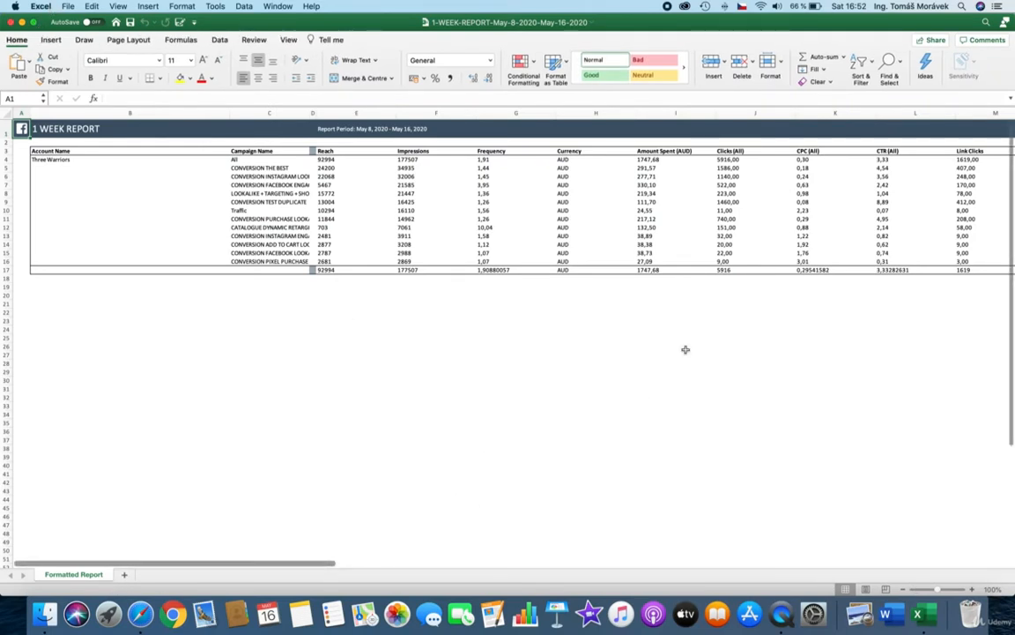
Examine the exported report's columns from the campaign names through the purchase metrics to the reporting dates
scroll(753, 244, right, 3)
scroll(753, 244, right, 1)
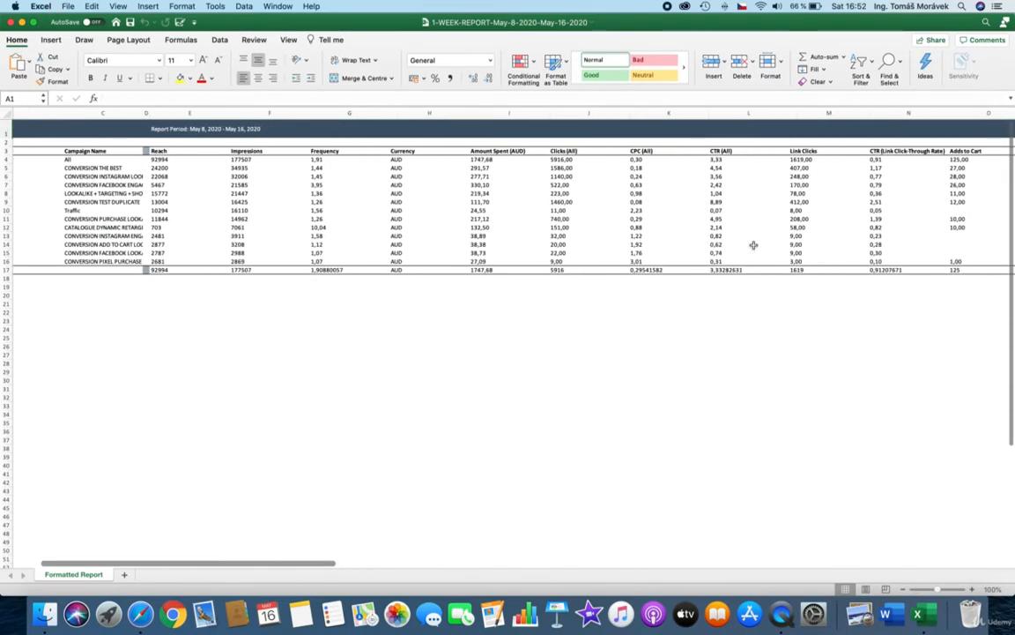
scroll(754, 244, right, 5)
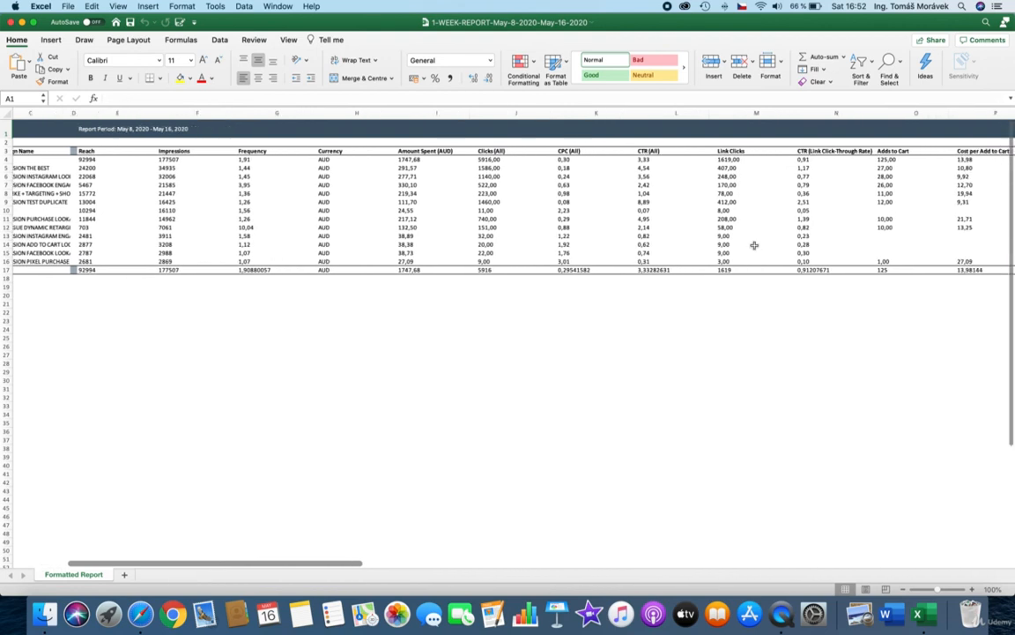
scroll(755, 245, right, 6)
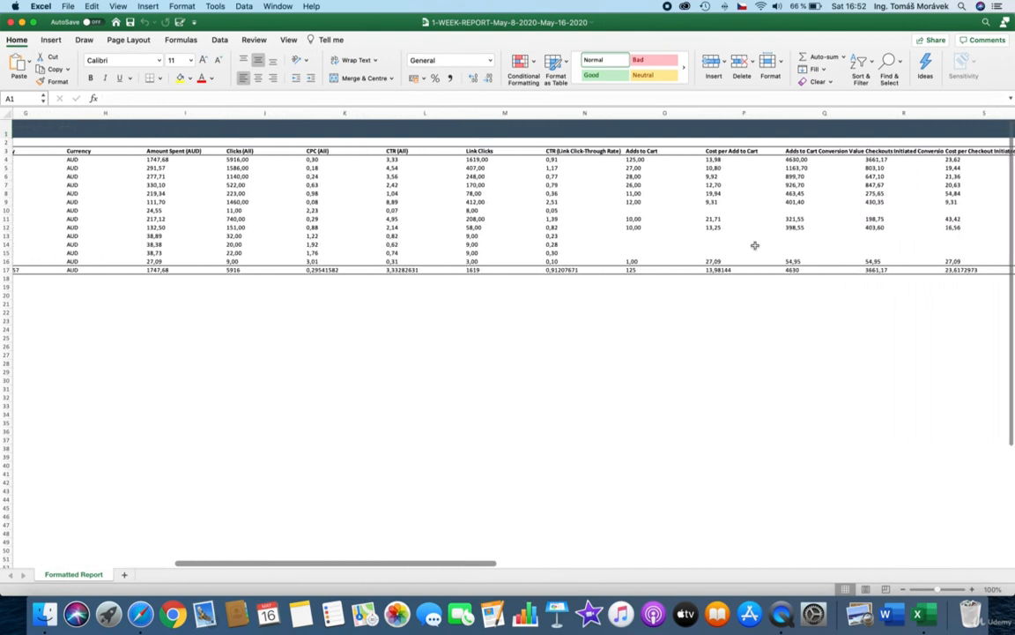
scroll(755, 245, right, 12)
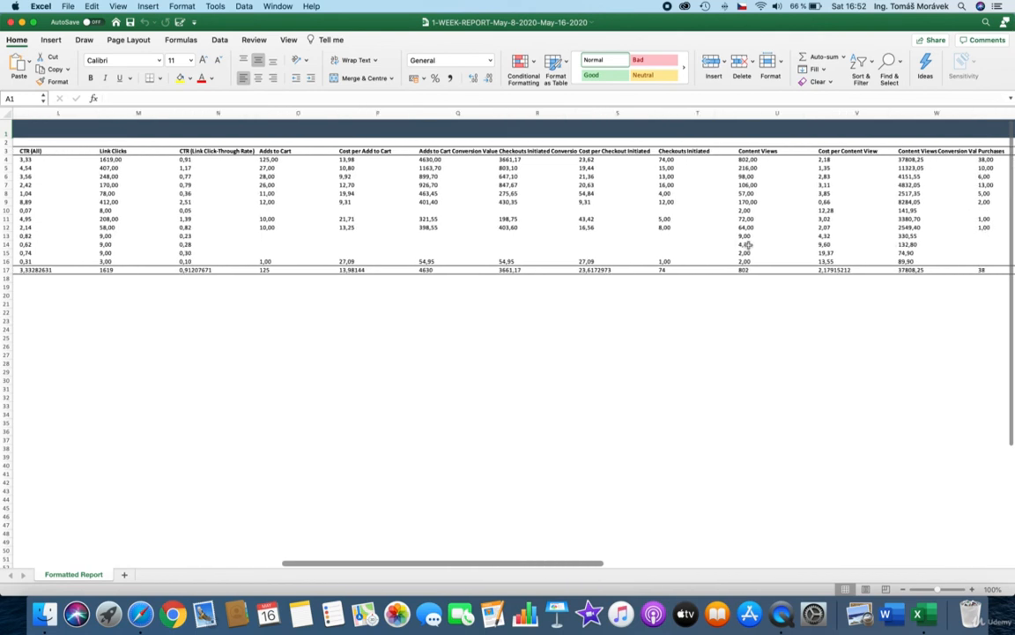
scroll(743, 245, right, 12)
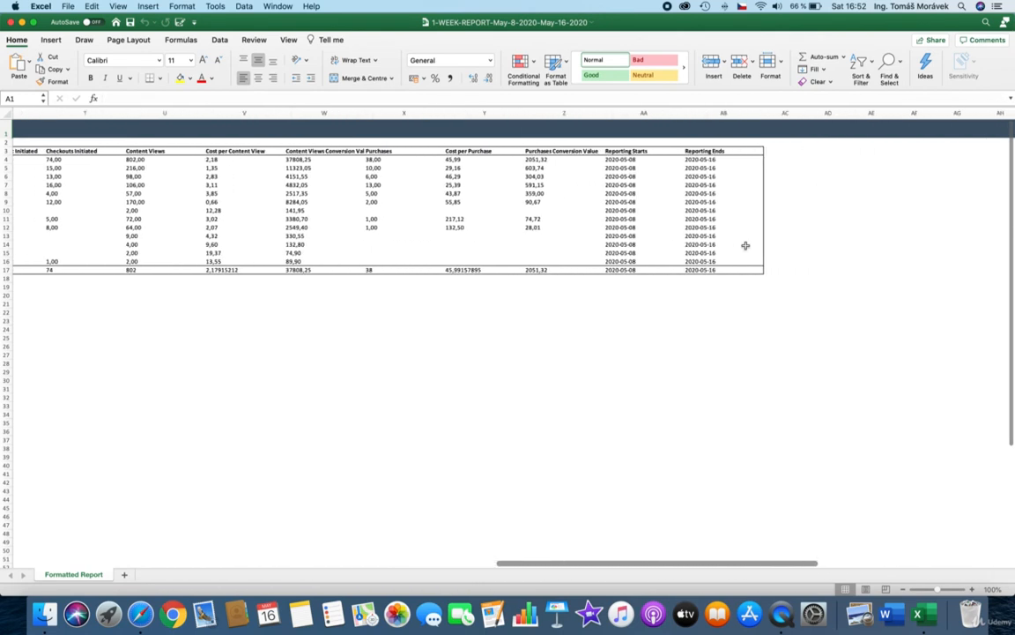
scroll(743, 244, left, 2)
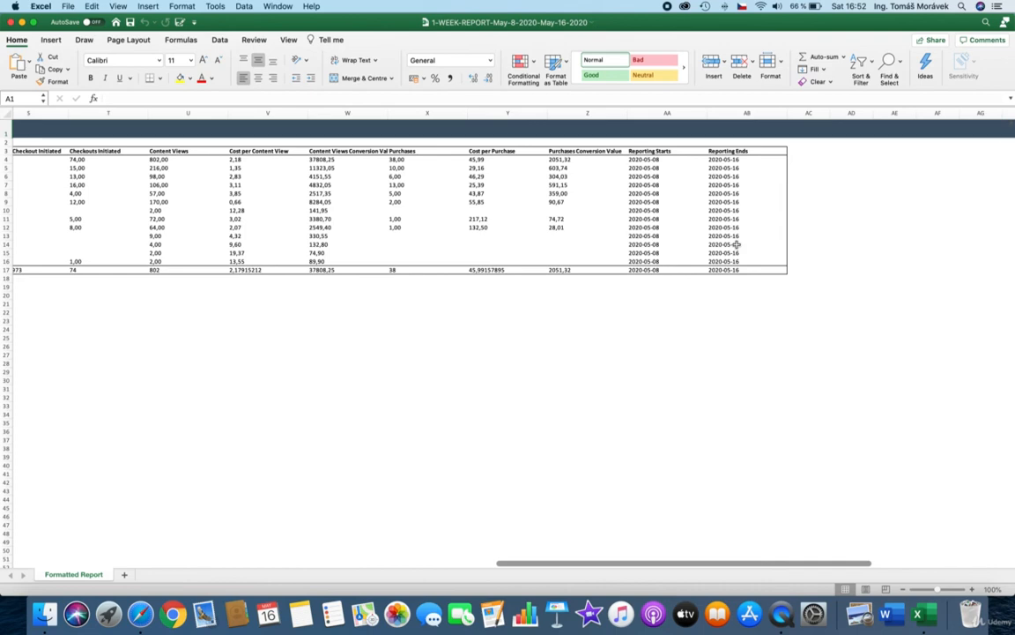
Switch back to Ads Reporting in Safari and open the Attribution tool
key(super+Tab)
key(Tab)
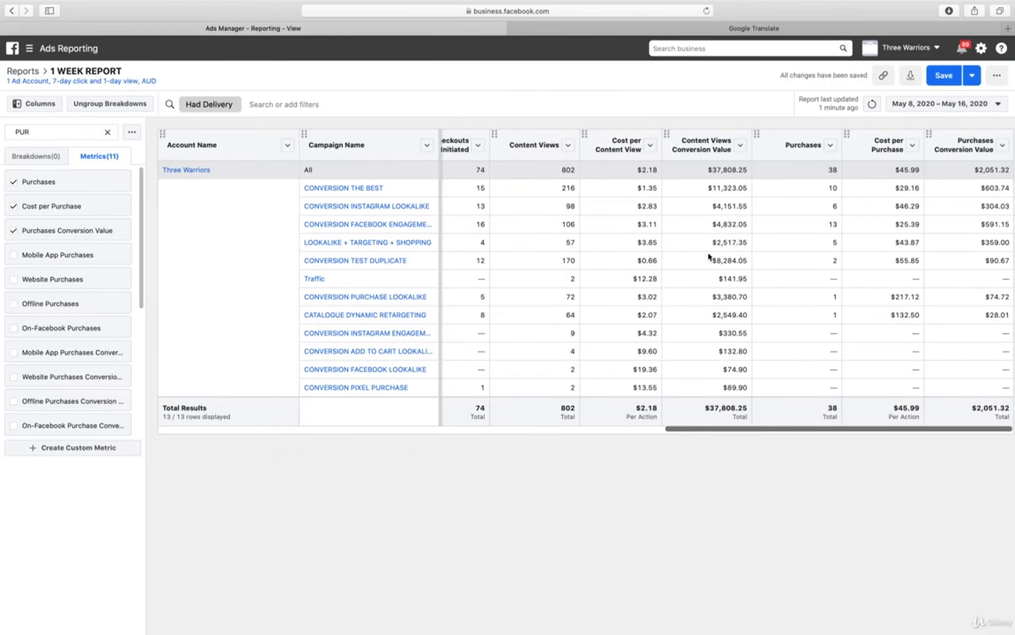
click(76, 51)
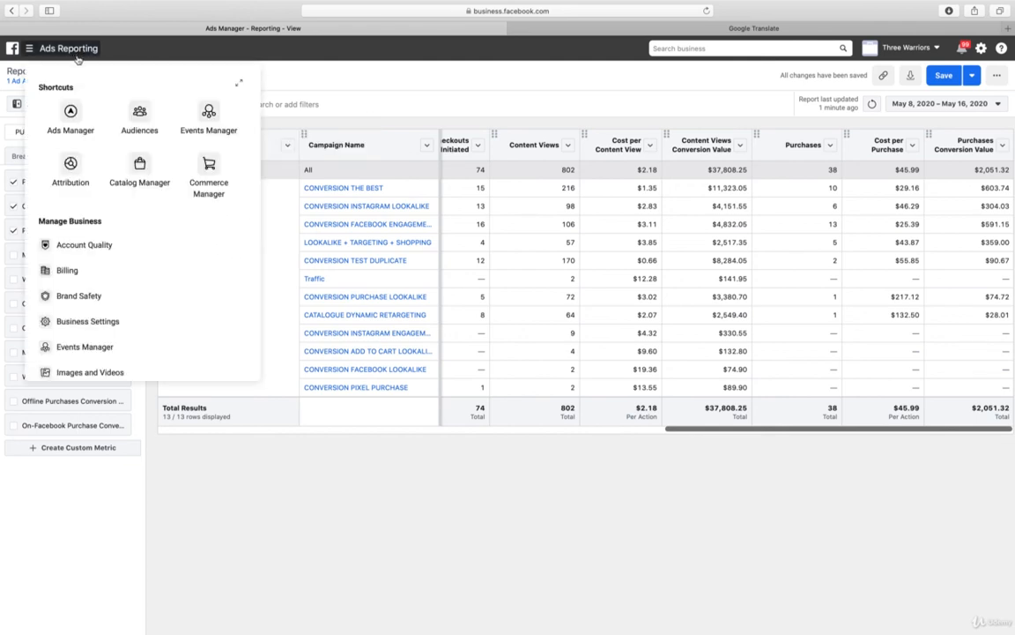
click(72, 169)
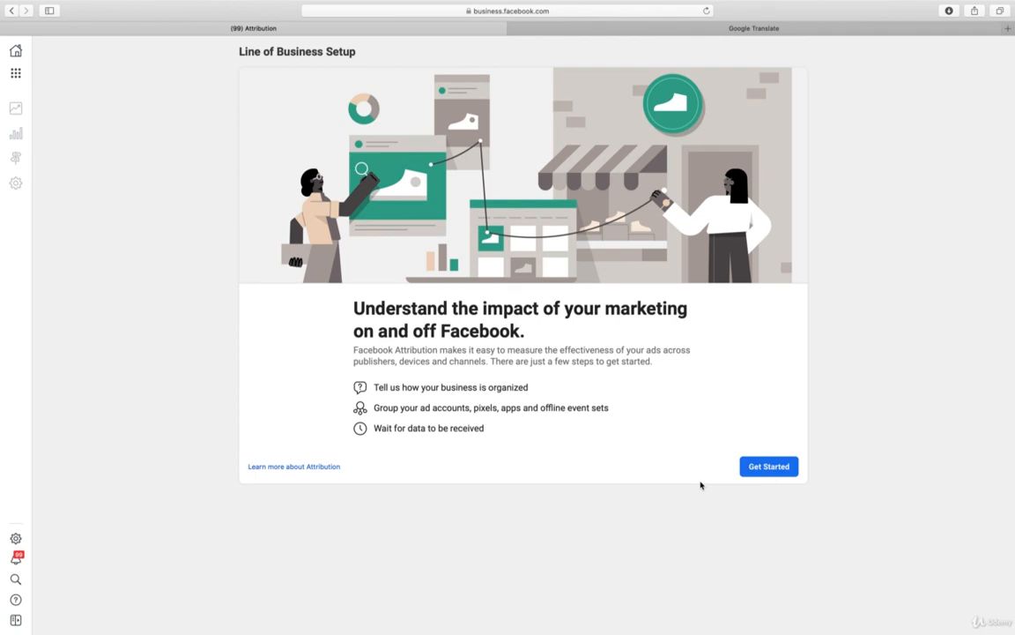
Start the line of business setup and select Single business as the way the business is organized
click(755, 468)
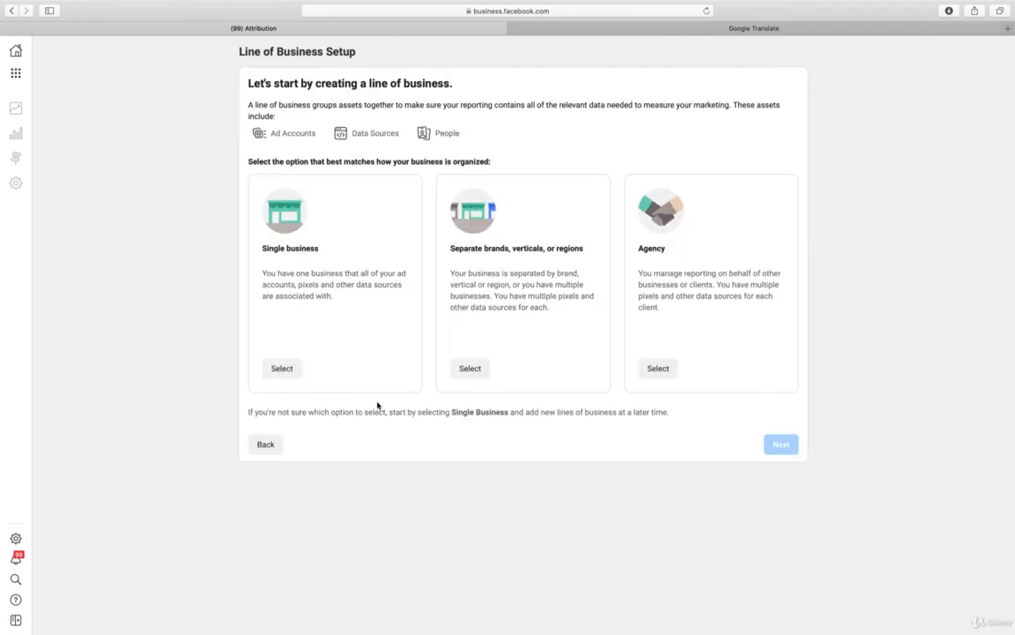
click(282, 367)
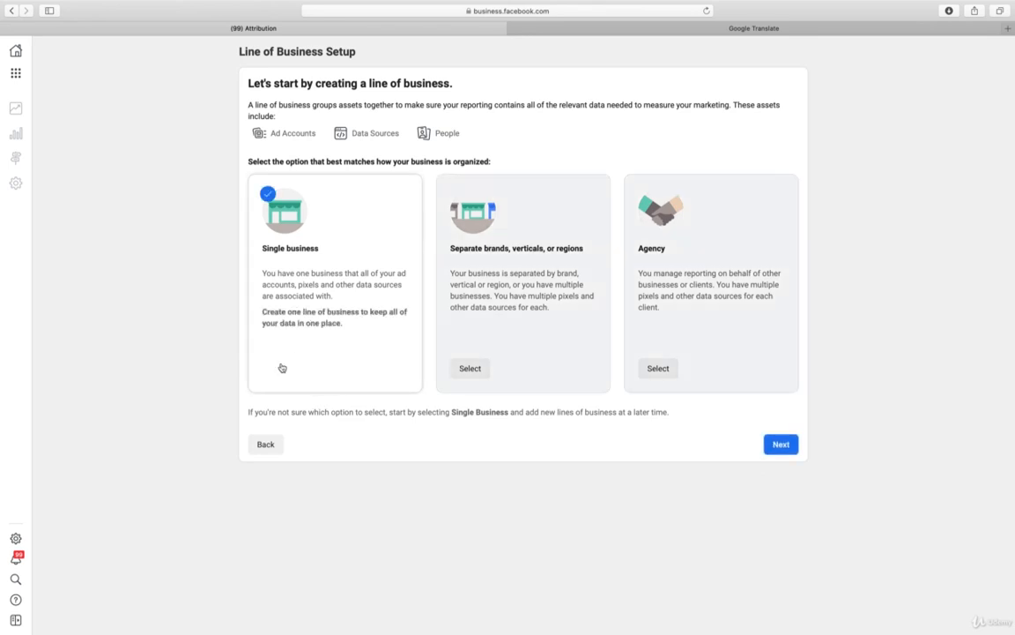
click(470, 376)
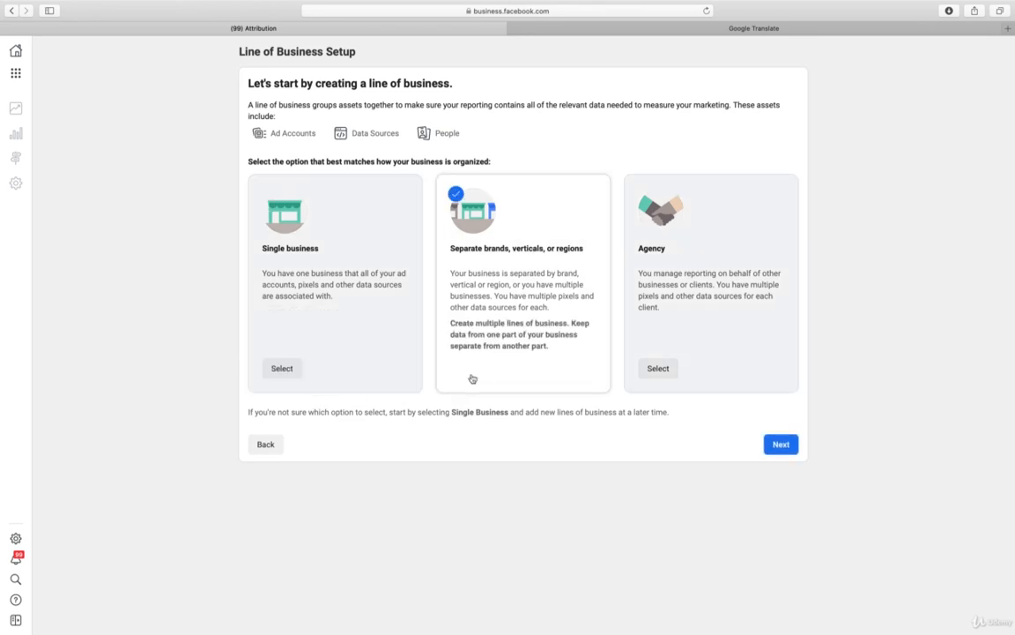
click(290, 368)
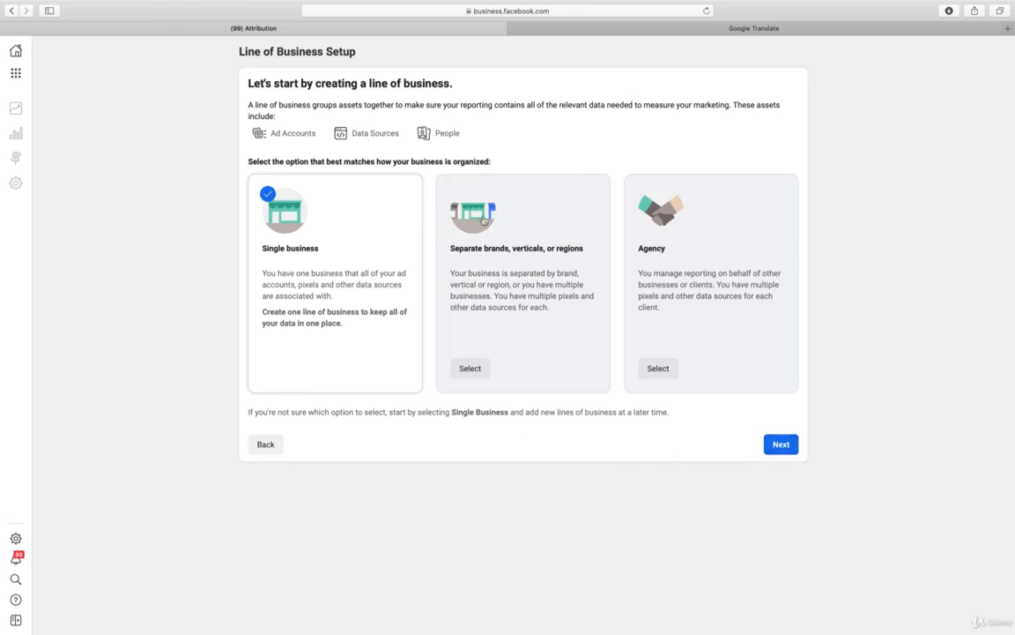
Assign the Three Warriors ad account and all listed pixels and offline event sets to the line of business
click(782, 445)
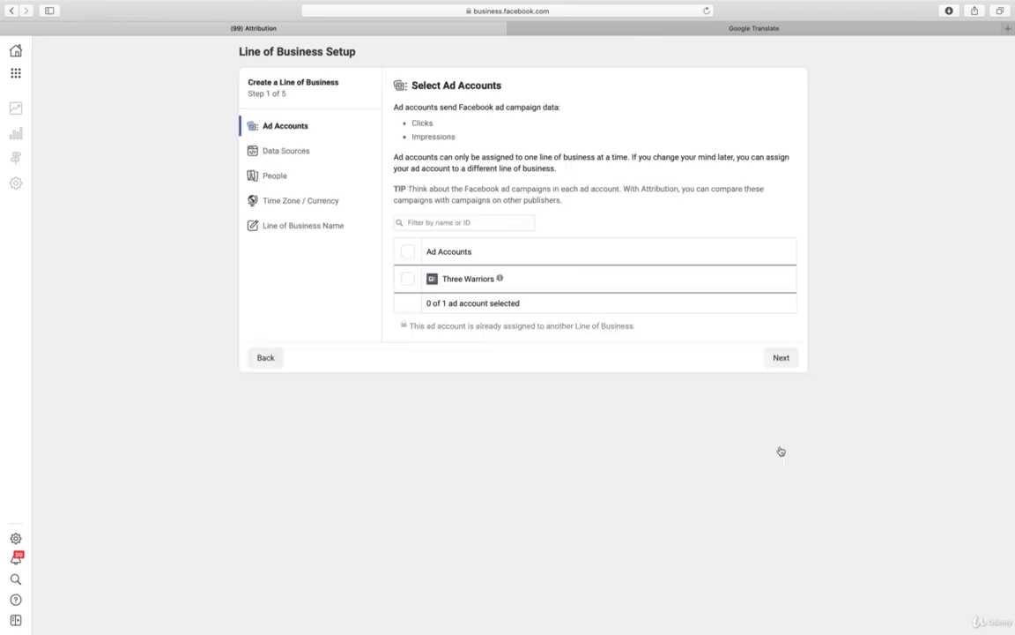
click(408, 281)
click(790, 363)
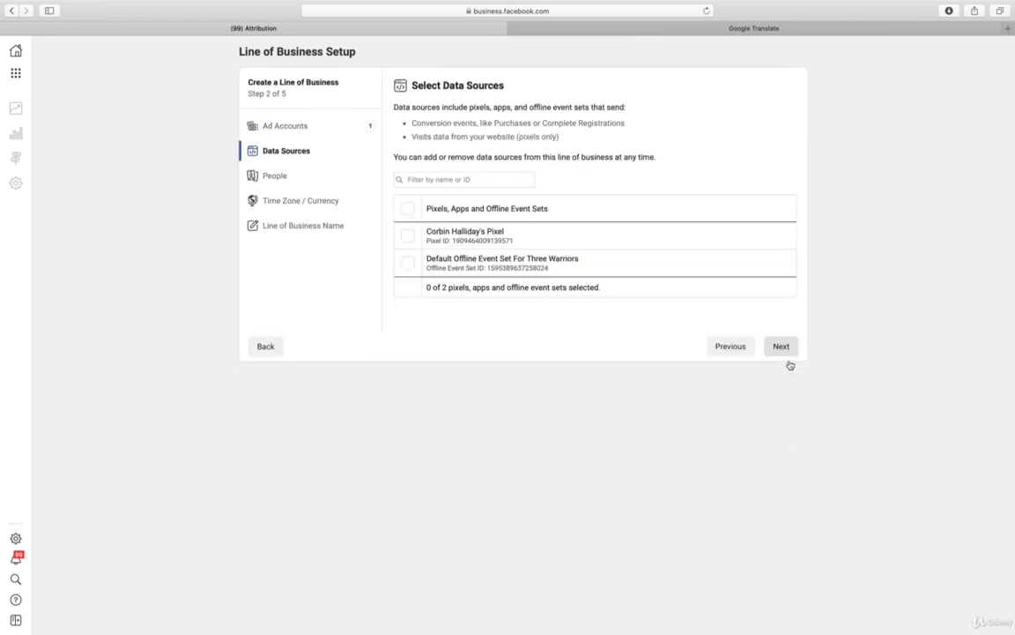
click(407, 210)
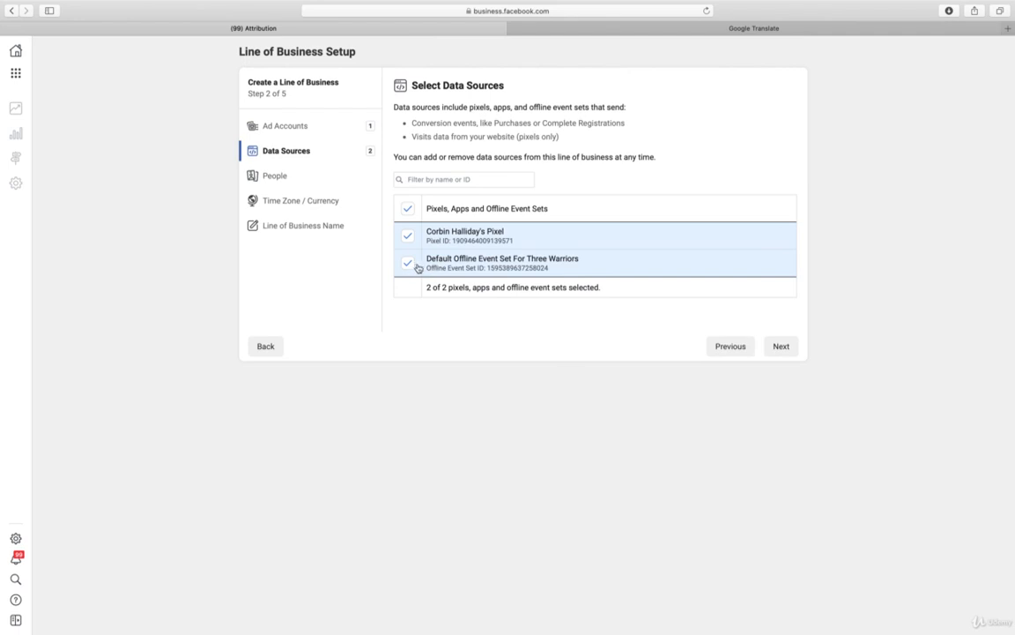
click(780, 346)
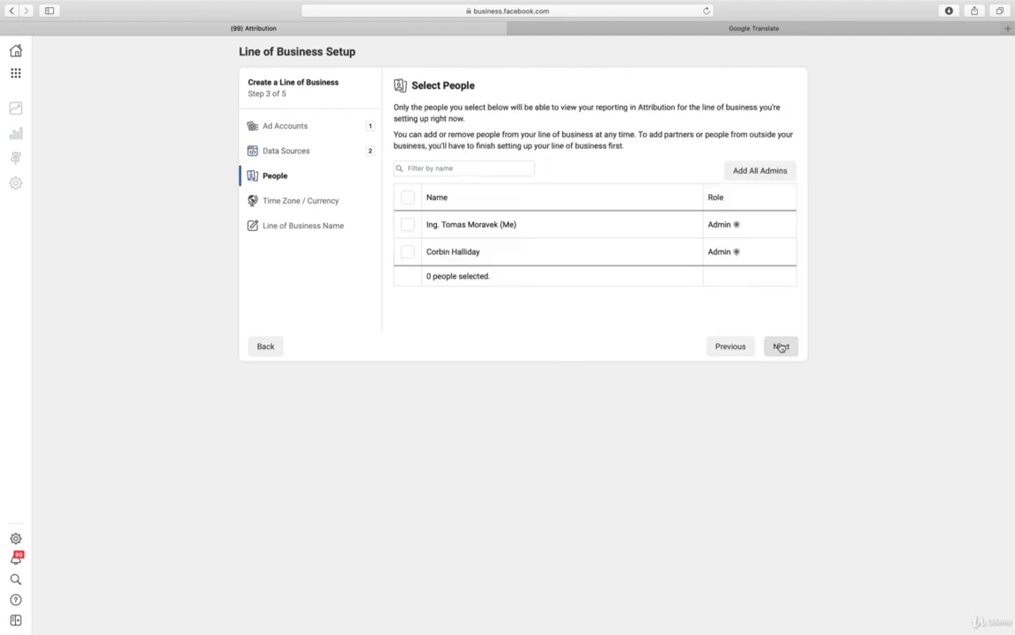
Grant both listed admins access to the line of business and accept the recommended Pacific Time zone and Australian Dollar currency
click(407, 198)
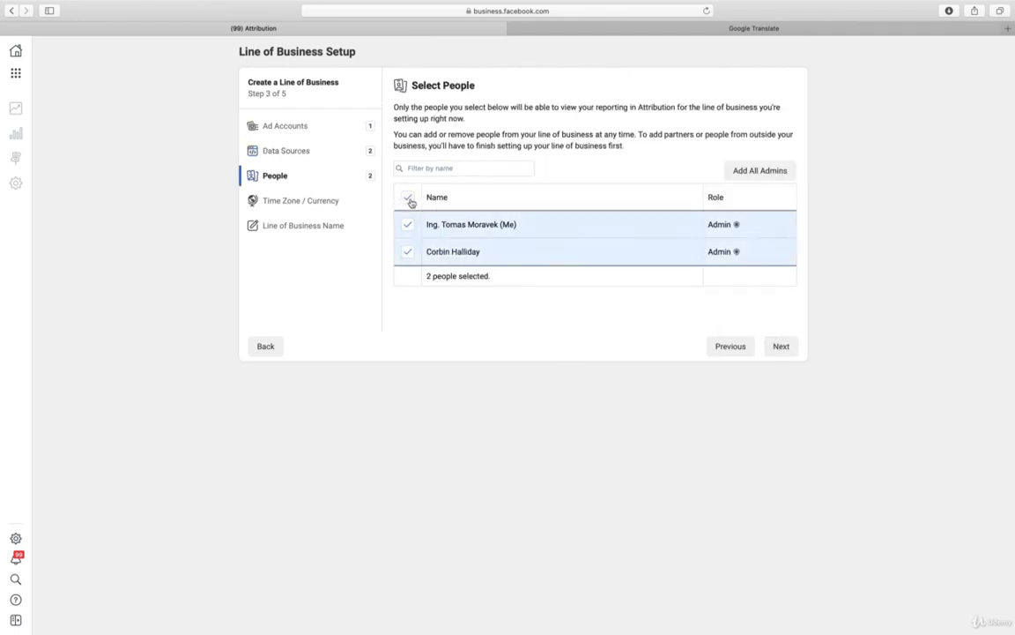
click(778, 354)
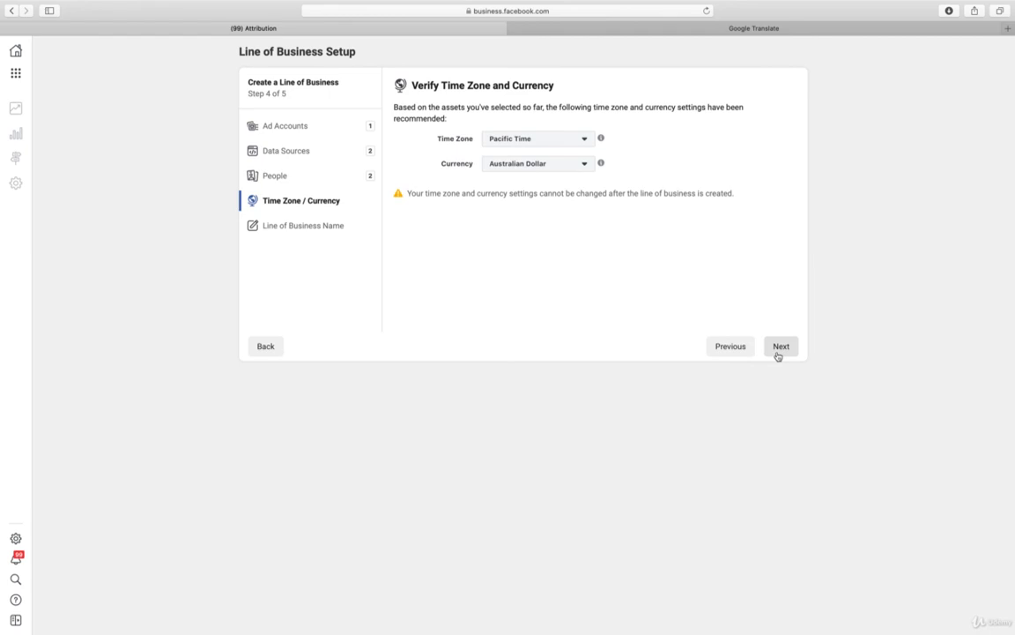
click(780, 349)
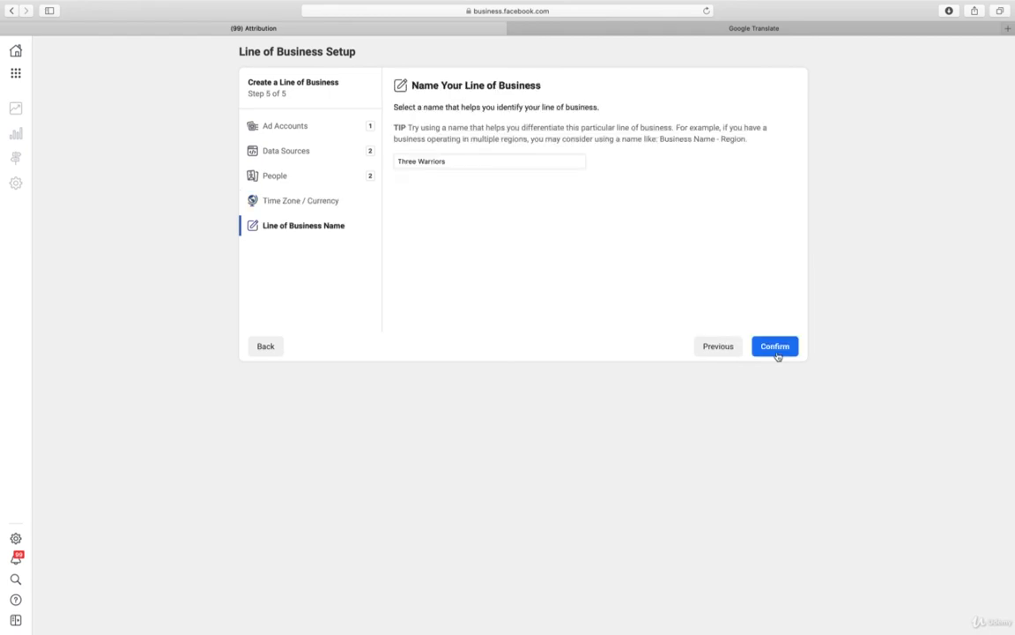
Name the line of business Three Warriors Attributions, create it and finish the setup
click(467, 163)
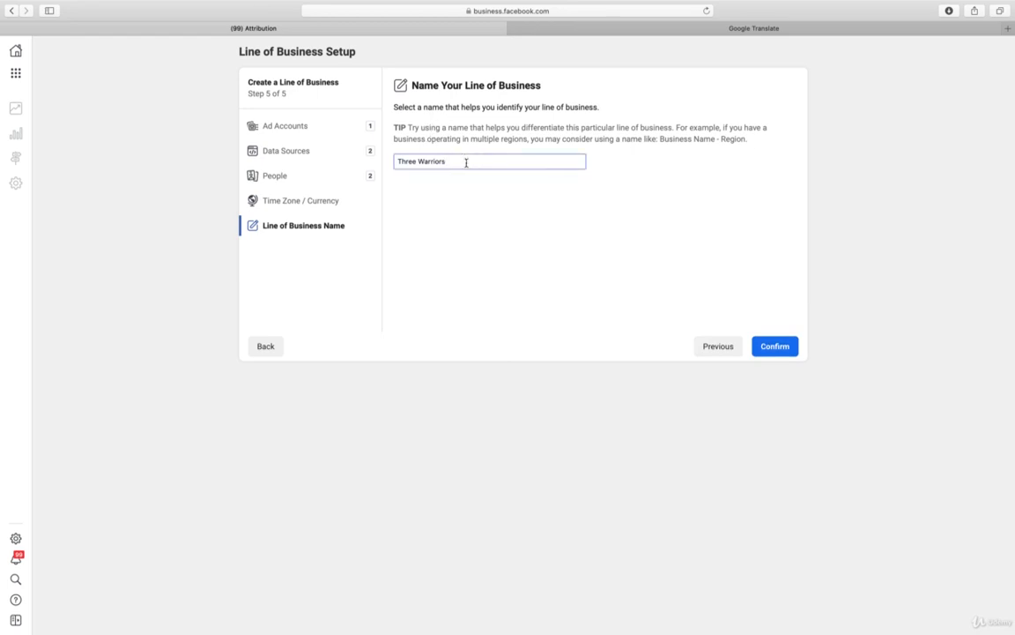
text(Attributions)
click(765, 350)
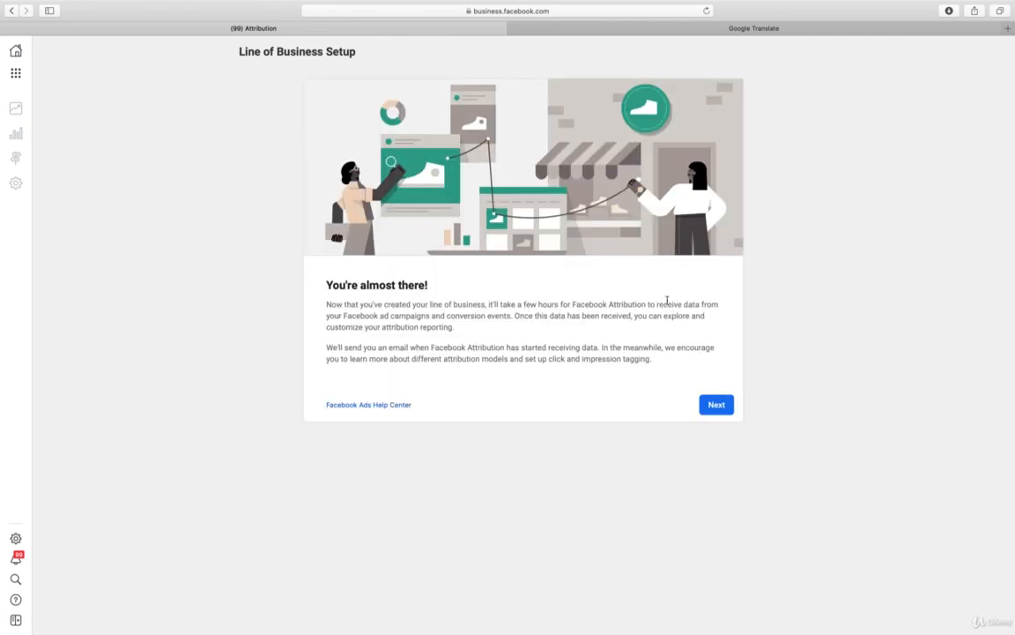
click(724, 408)
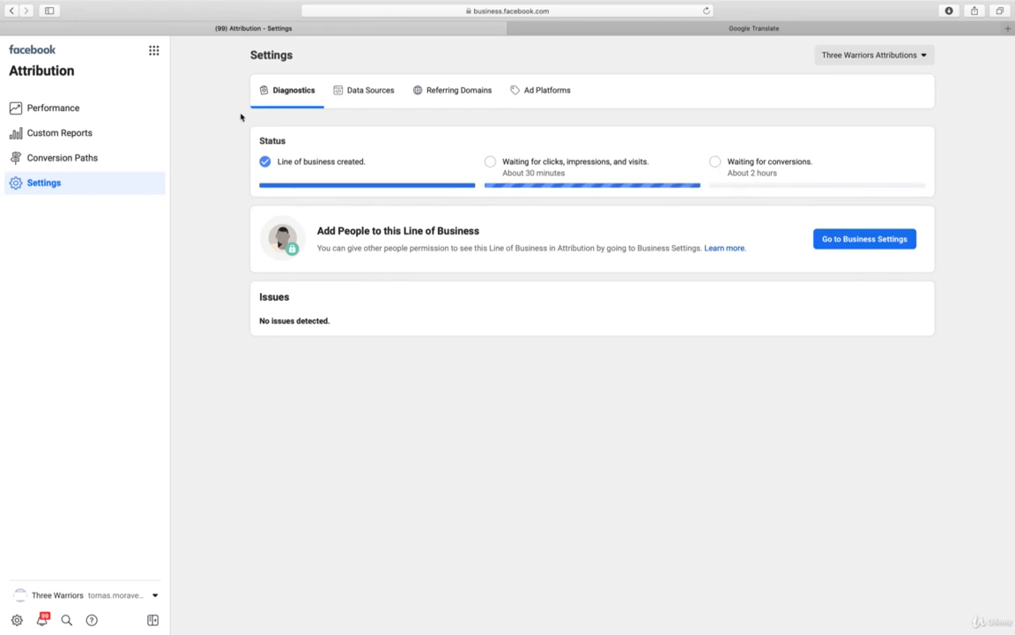
Review the line of business's data sources, referring domains and the full list of available ad platforms in the Attribution settings
click(367, 91)
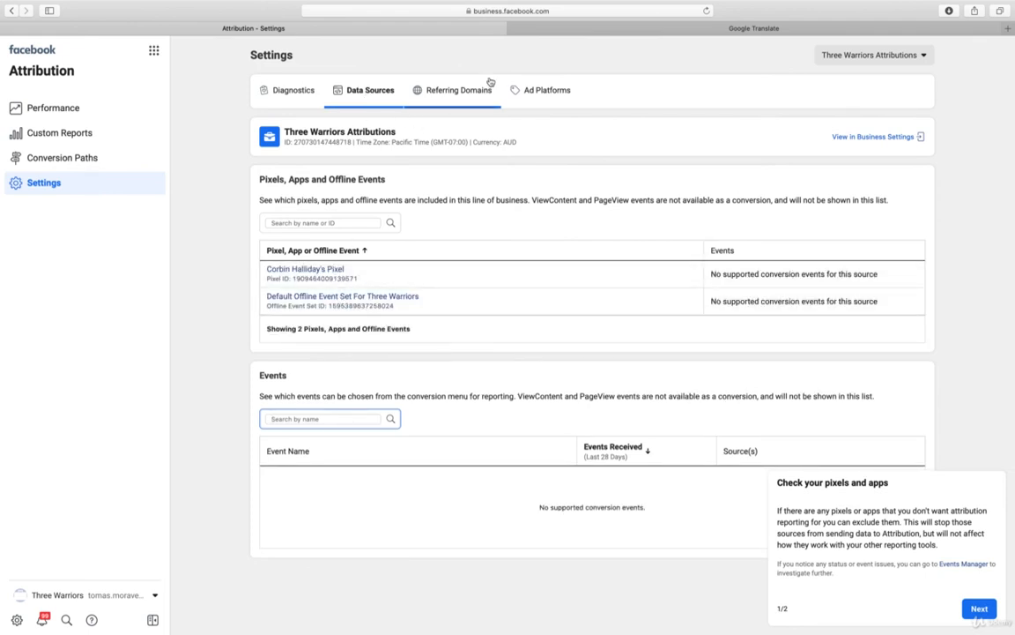
click(465, 99)
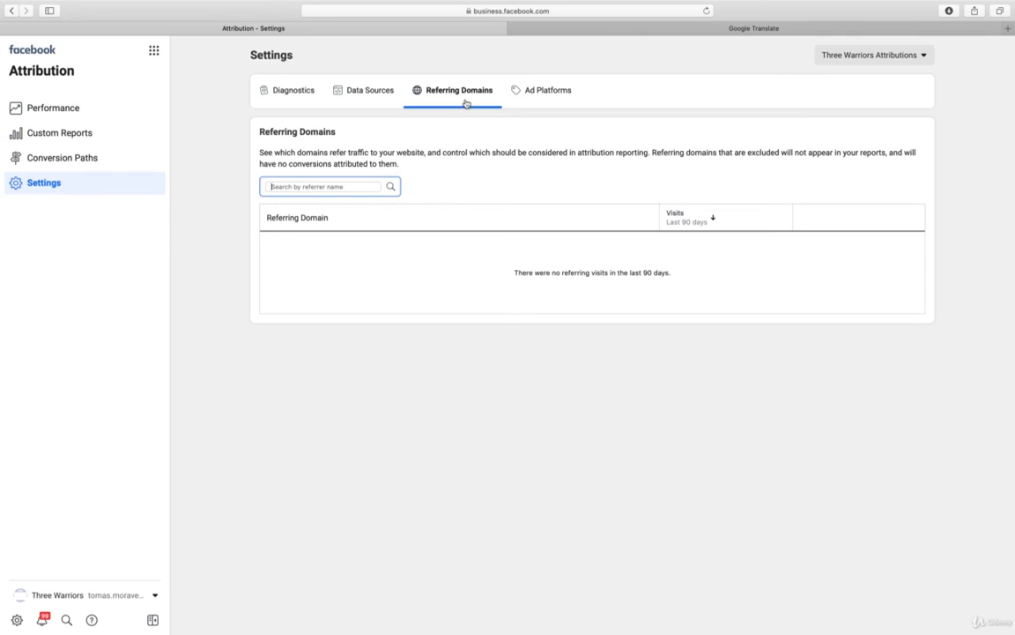
click(546, 100)
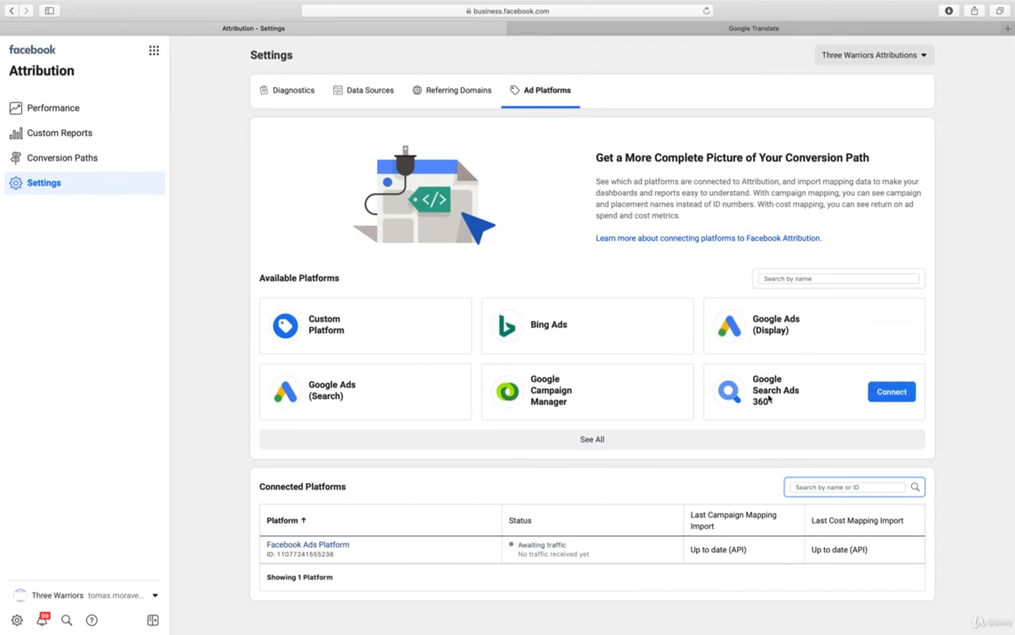
click(588, 440)
scroll(588, 446, down, 10)
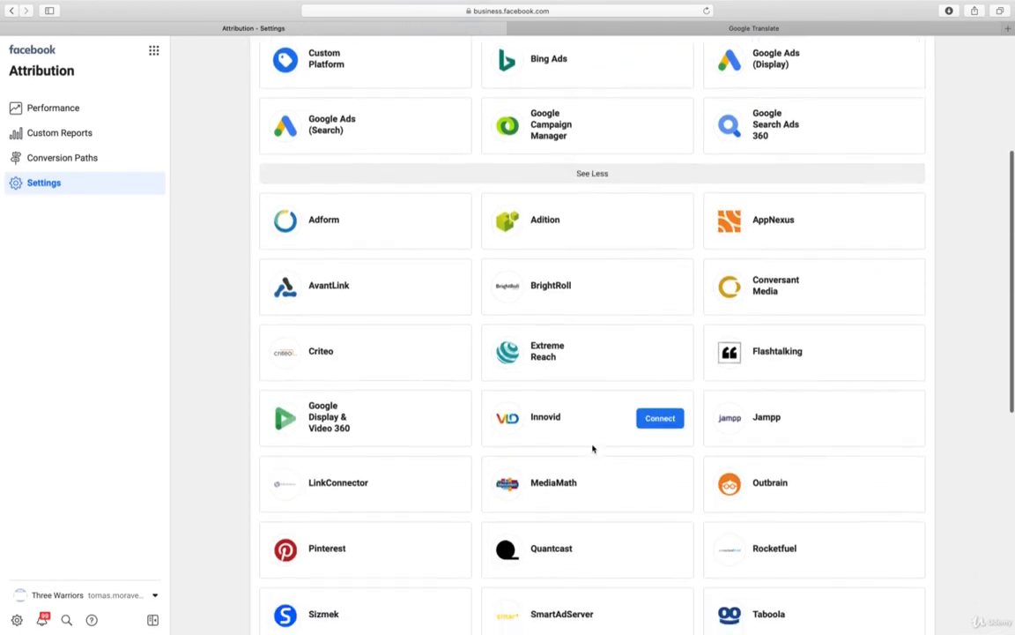
scroll(595, 450, down, 1)
scroll(595, 449, down, 5)
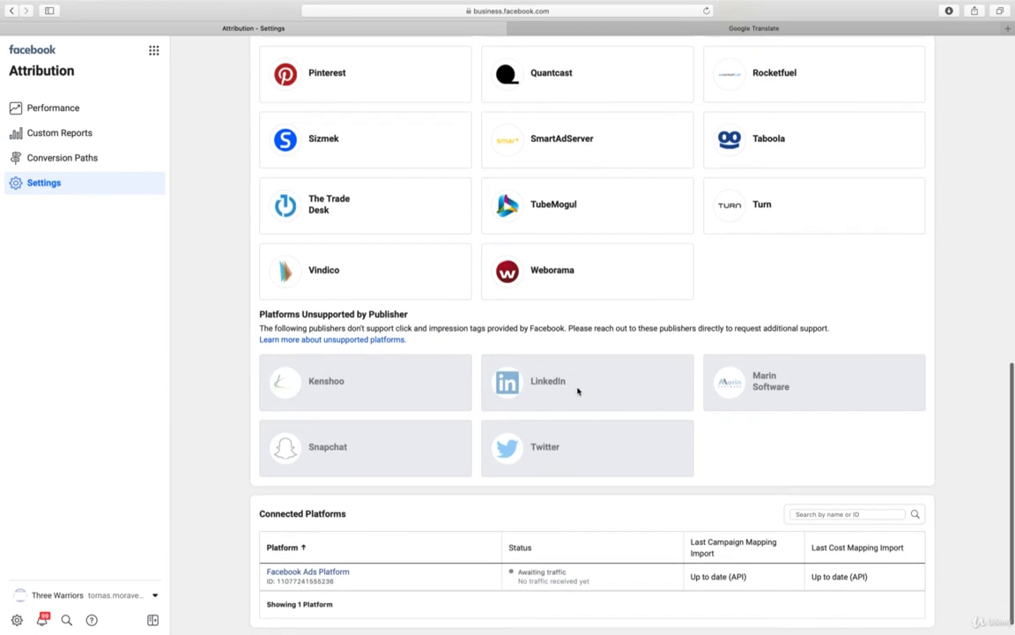
scroll(595, 414, up, 7)
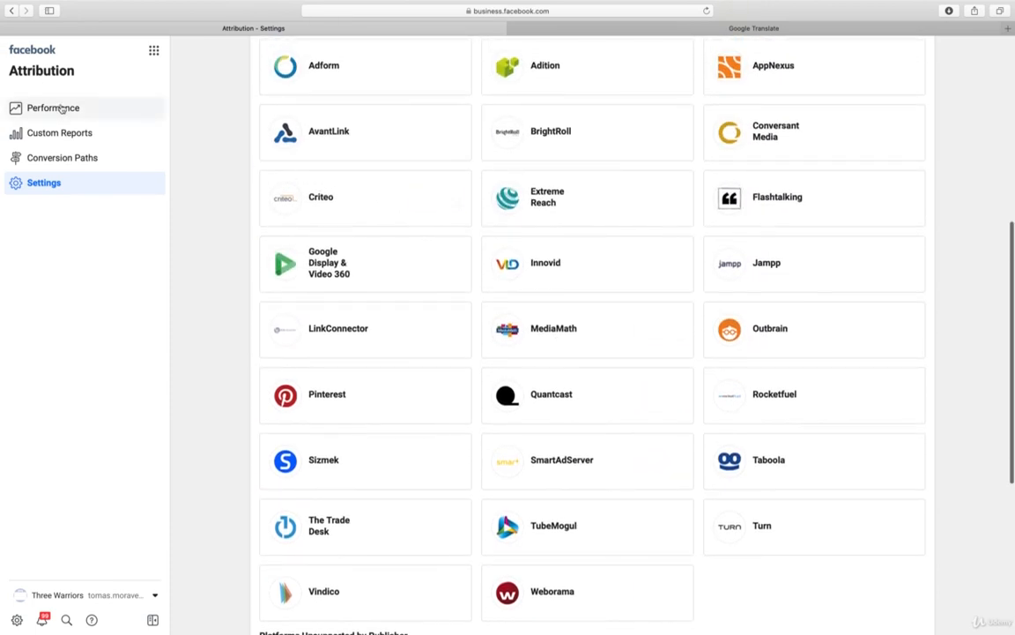
Check the available date range and the conversion choices of the Attribution Performance report
click(62, 107)
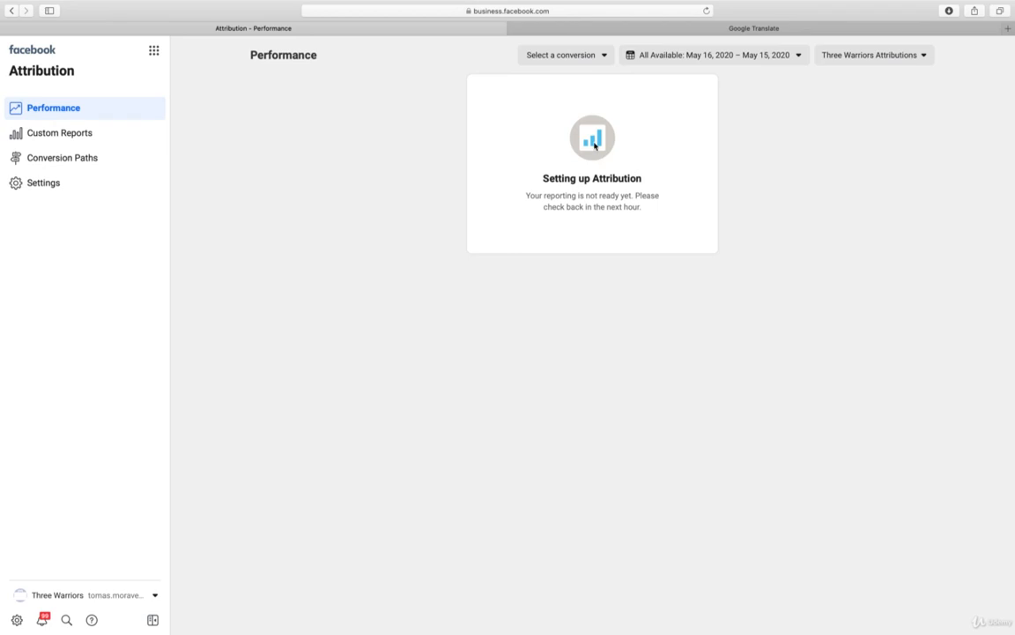
click(748, 56)
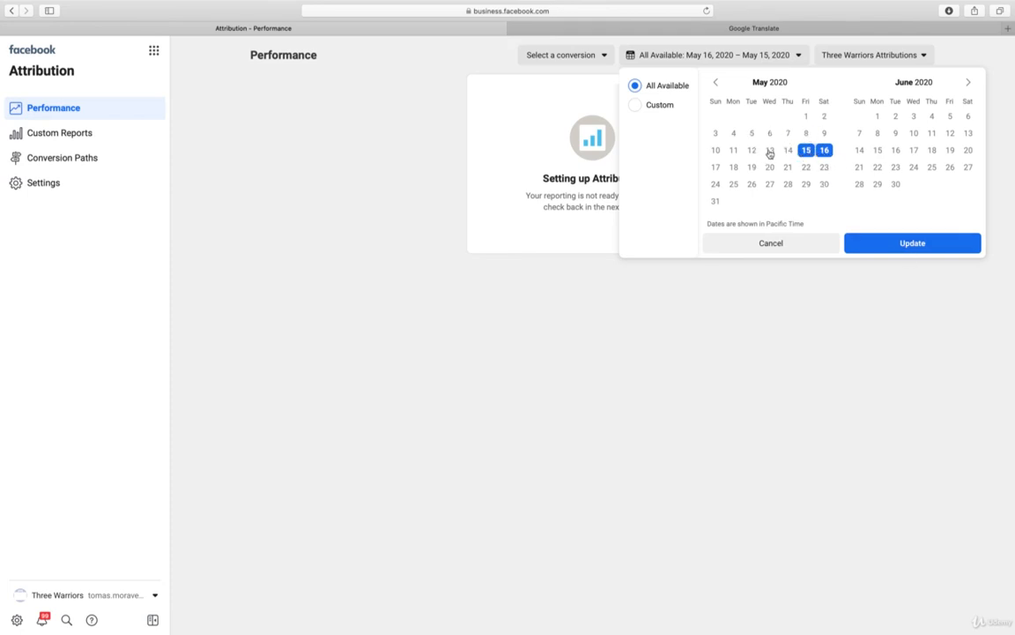
click(898, 252)
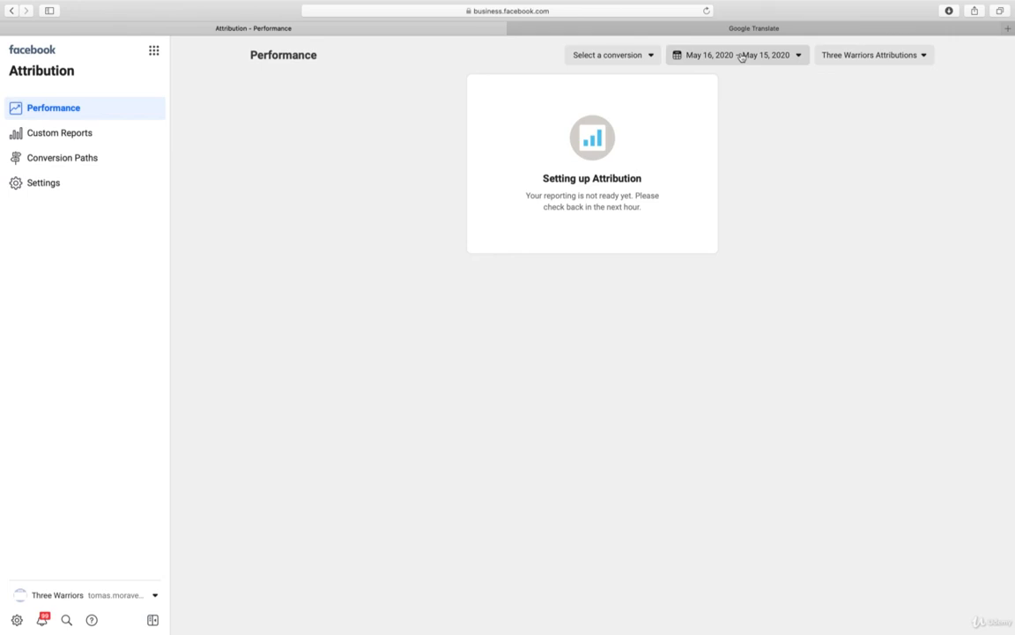
click(638, 59)
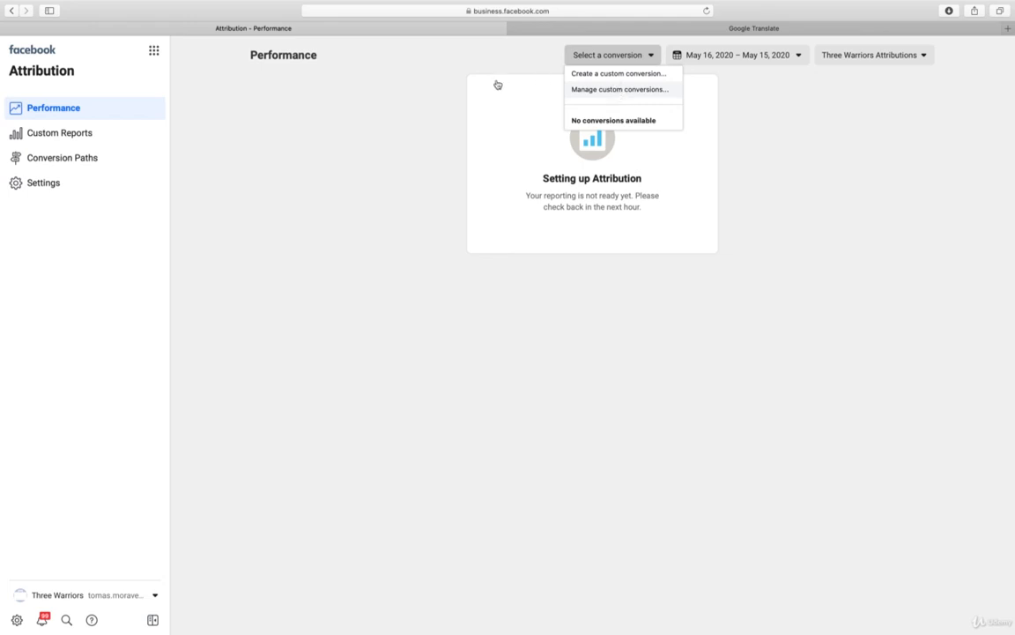
click(326, 122)
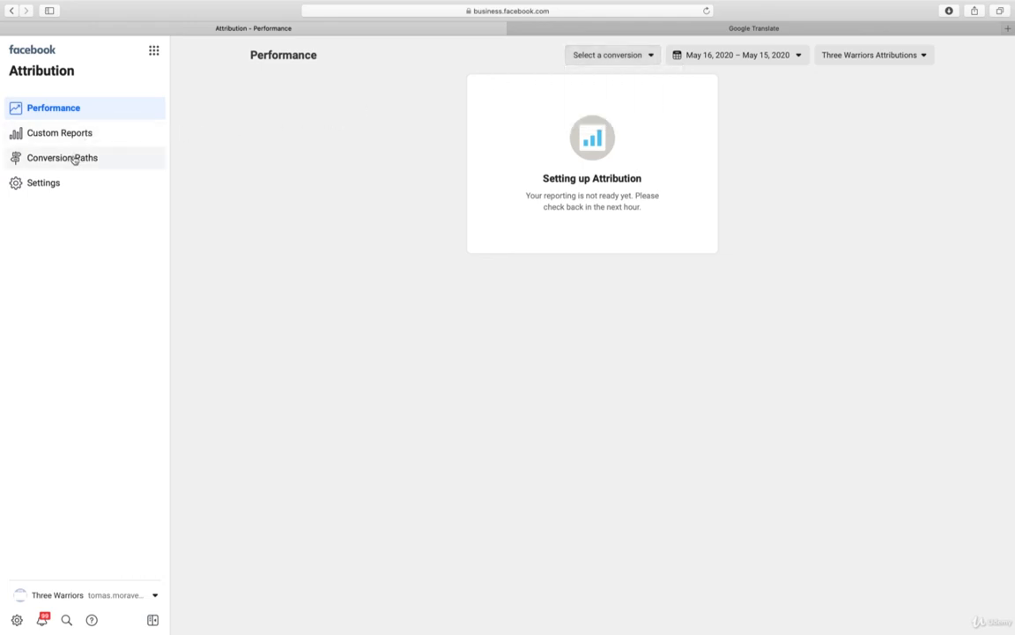
Check the line of business's setup diagnostics in the Attribution settings and open the Account Quality page
click(51, 185)
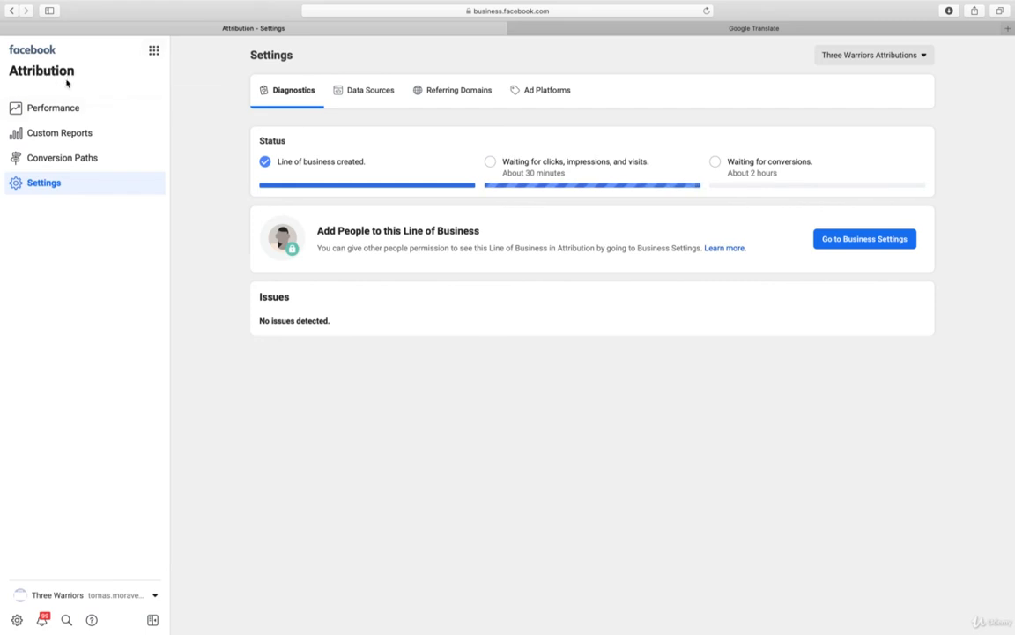
click(154, 51)
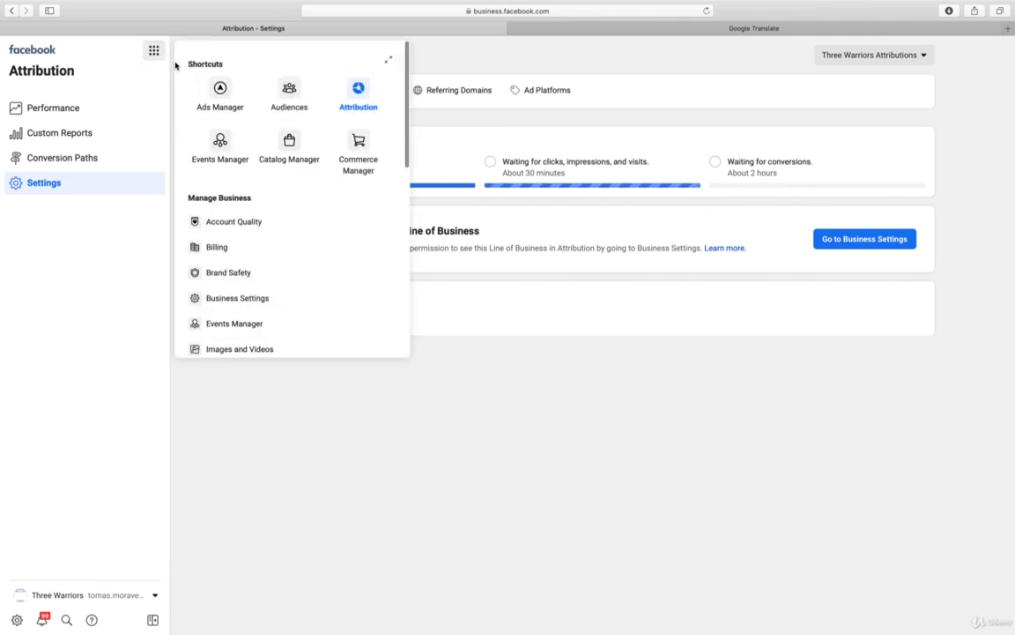
click(244, 231)
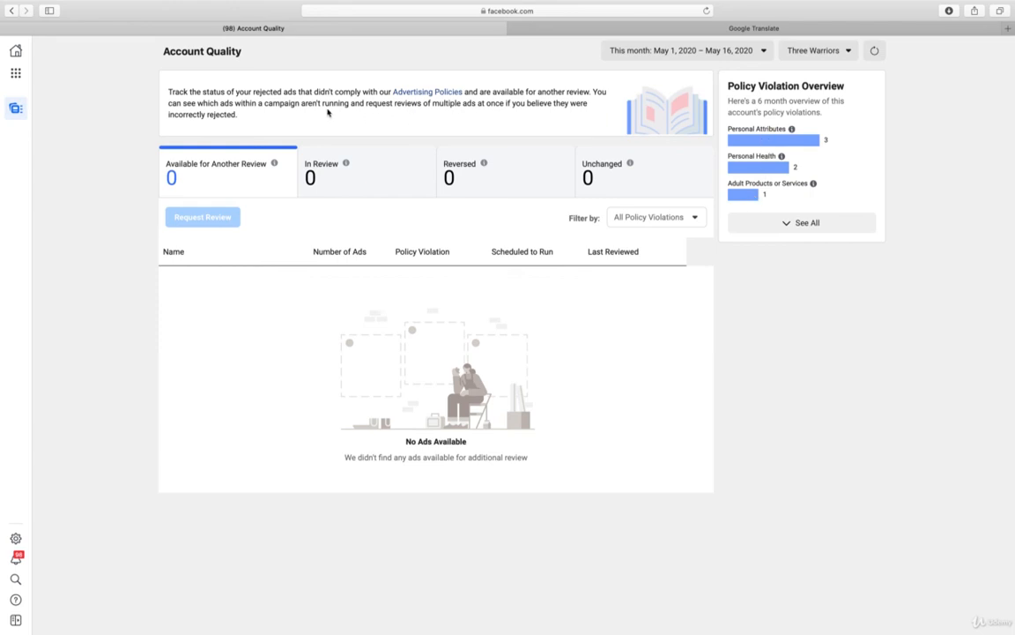
Open Ads Manager and switch from the personal ad account to the Three Warriors business
click(15, 74)
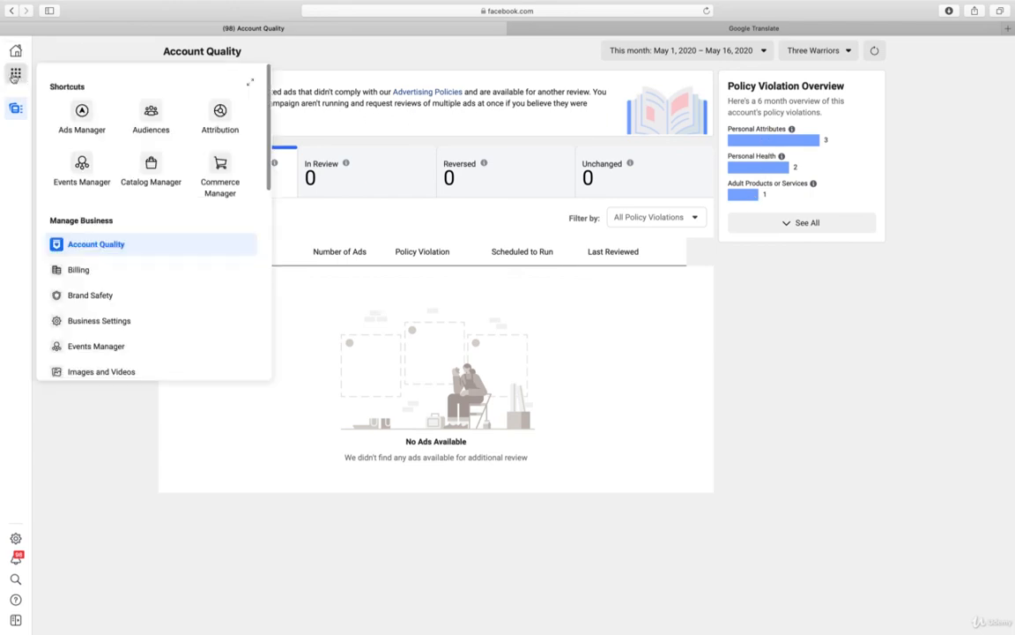
click(80, 110)
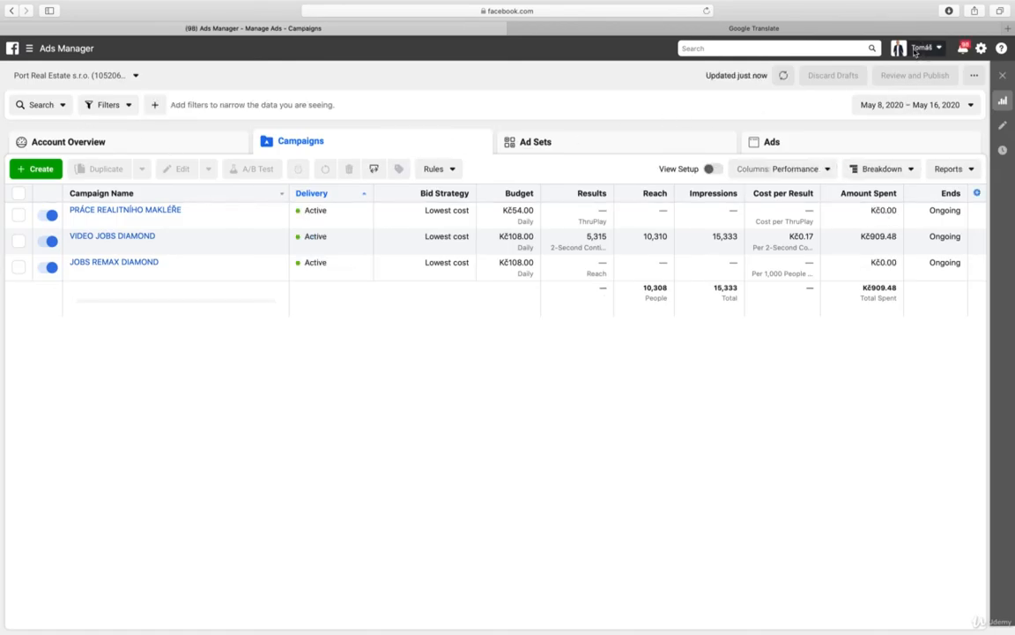
click(916, 49)
scroll(875, 229, down, 5)
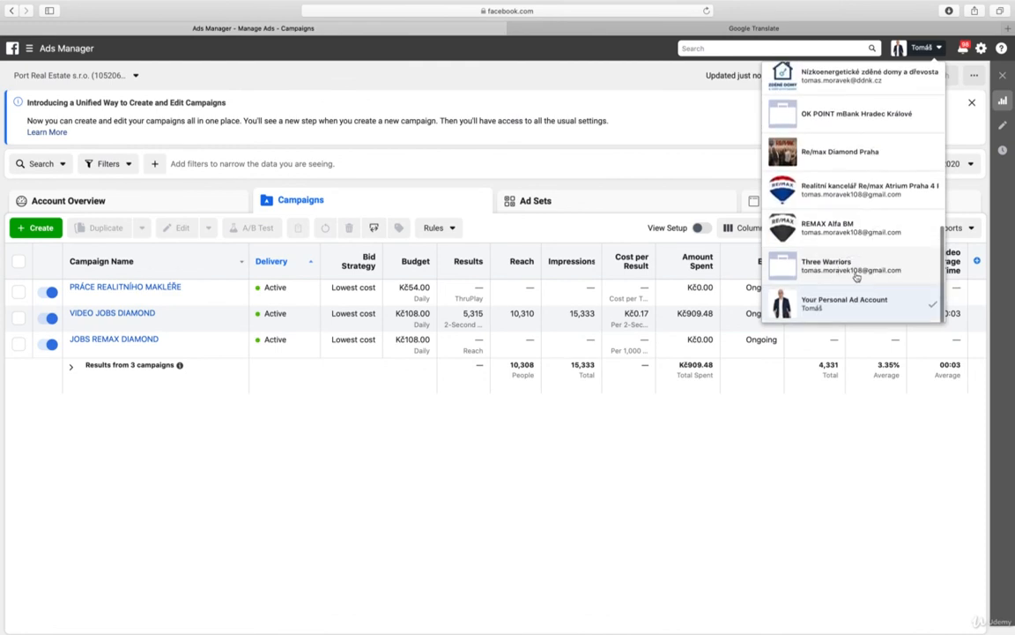
click(856, 277)
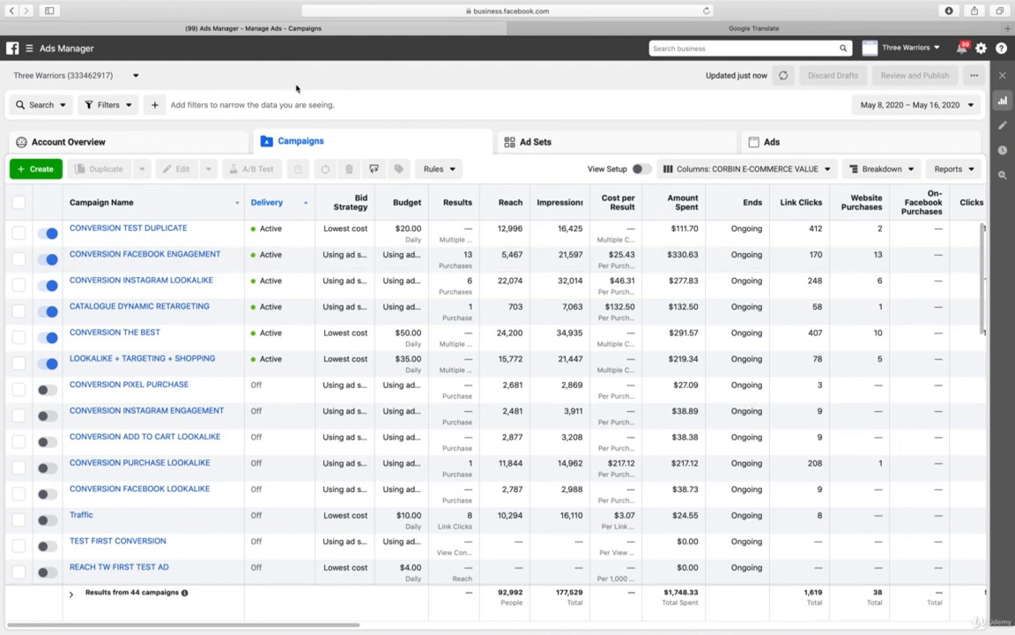
Examine the amount spent and website purchases conversion value charts in the account overview, and return to the campaigns list
click(189, 148)
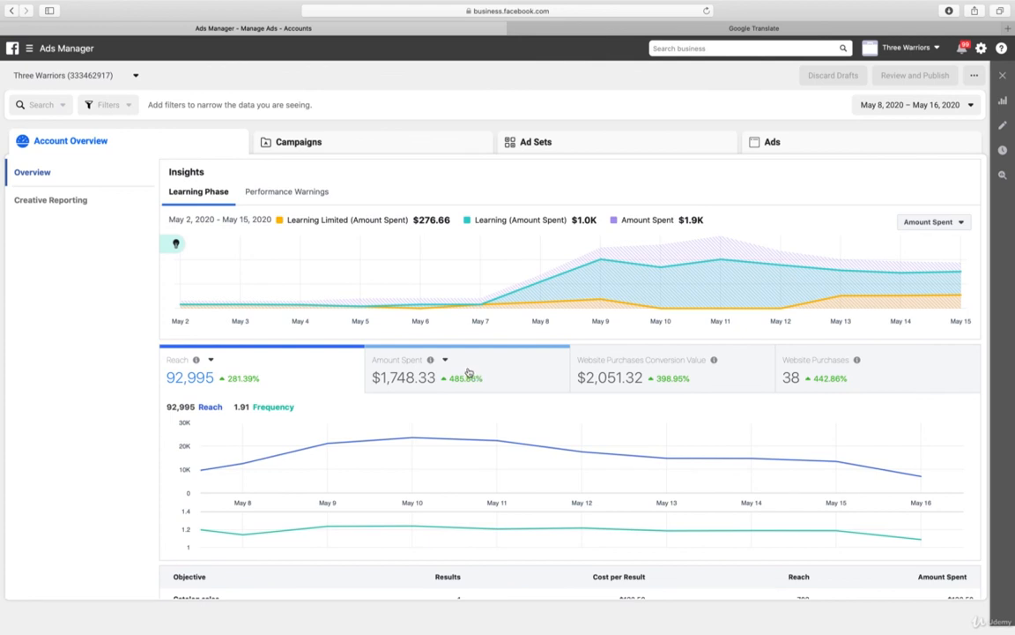
click(404, 377)
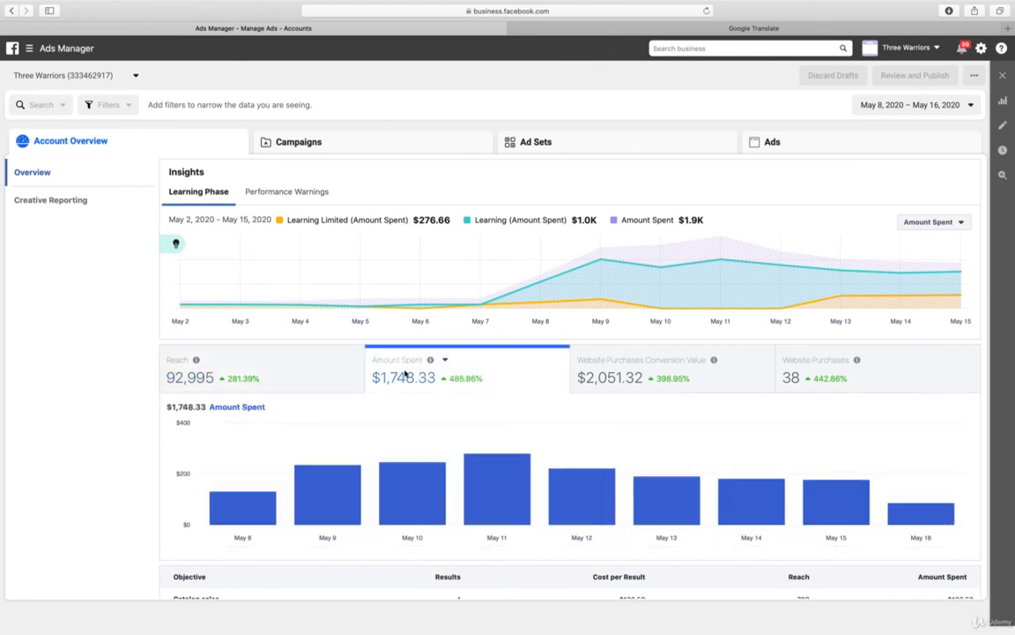
click(622, 370)
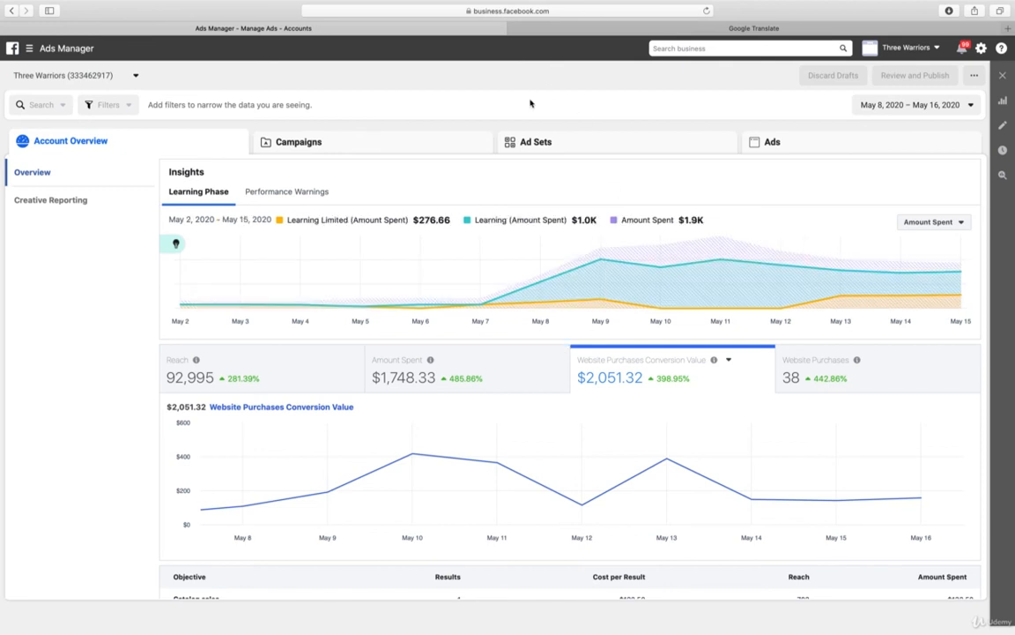
click(370, 148)
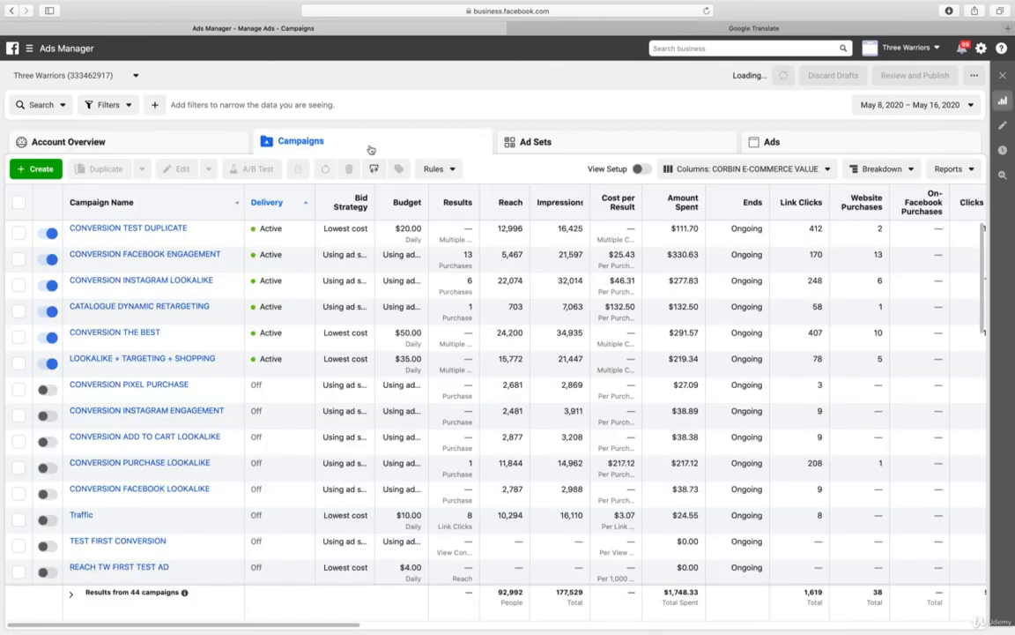